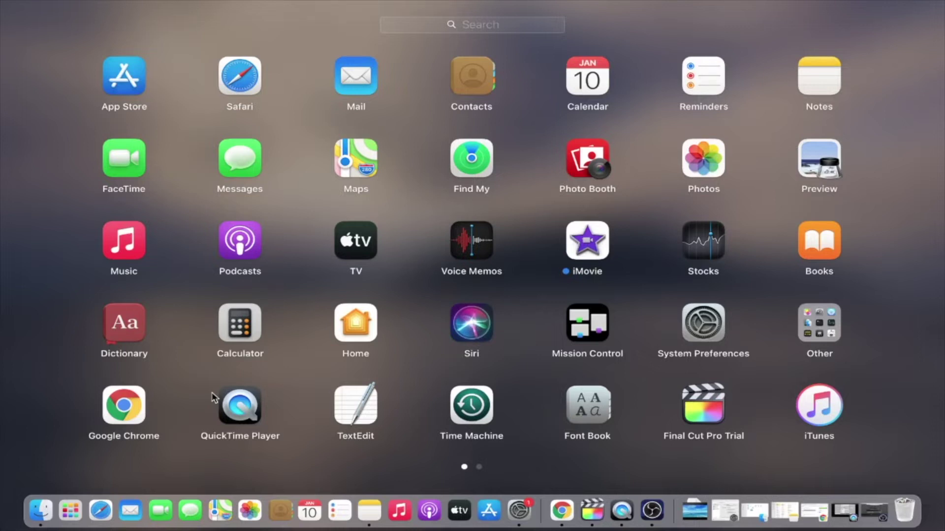
Launch Final Cut Pro Trial from the Dock to open the fcpx project with its 3d_ocean clip.
click(589, 520)
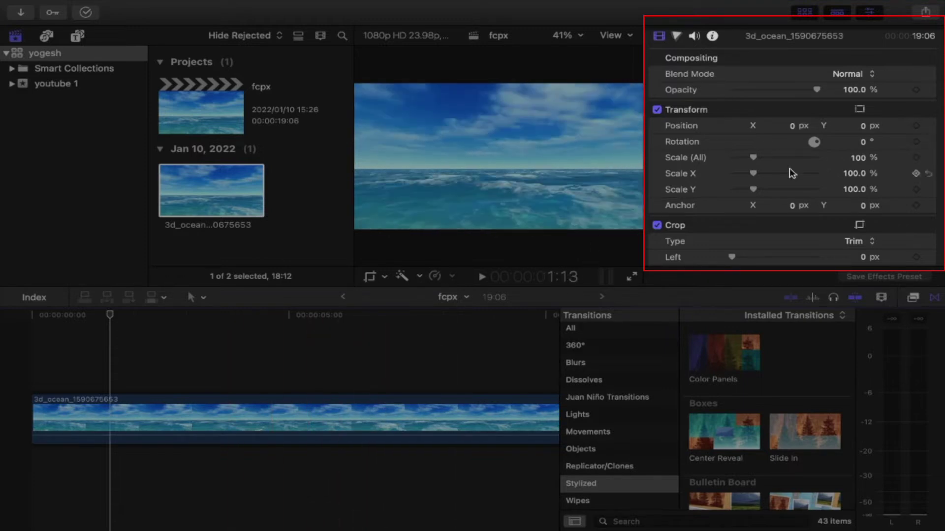
scroll(791, 174, down, 5)
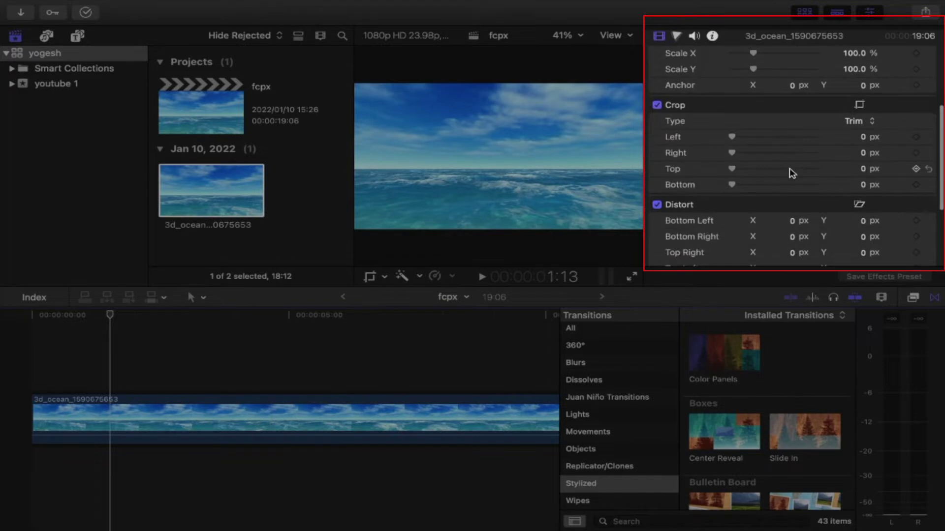
scroll(791, 173, up, 5)
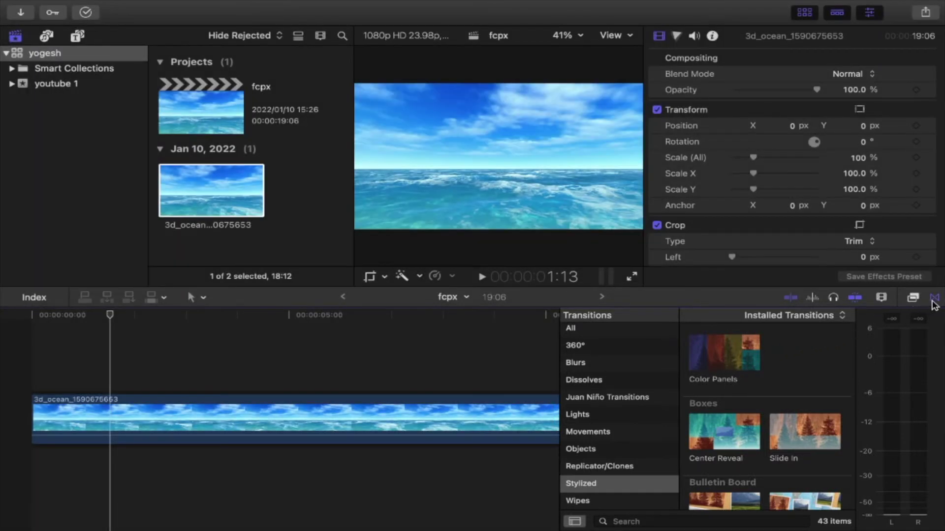
Toggle the Transitions browser off and on, then browse the video effects list.
click(934, 303)
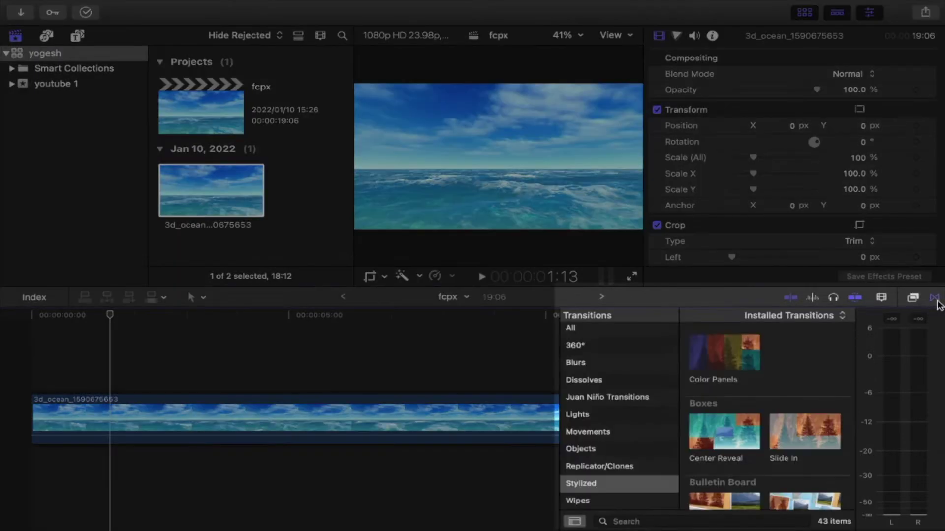
click(935, 298)
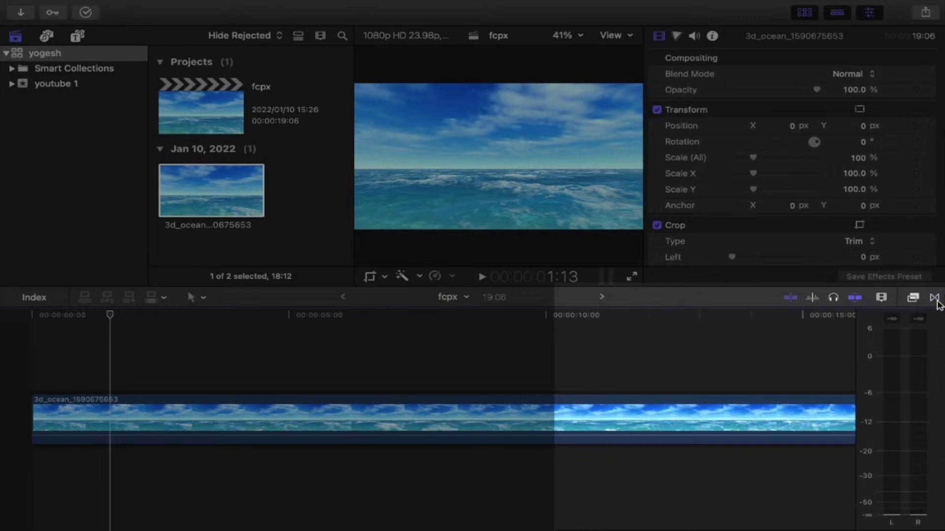
click(935, 299)
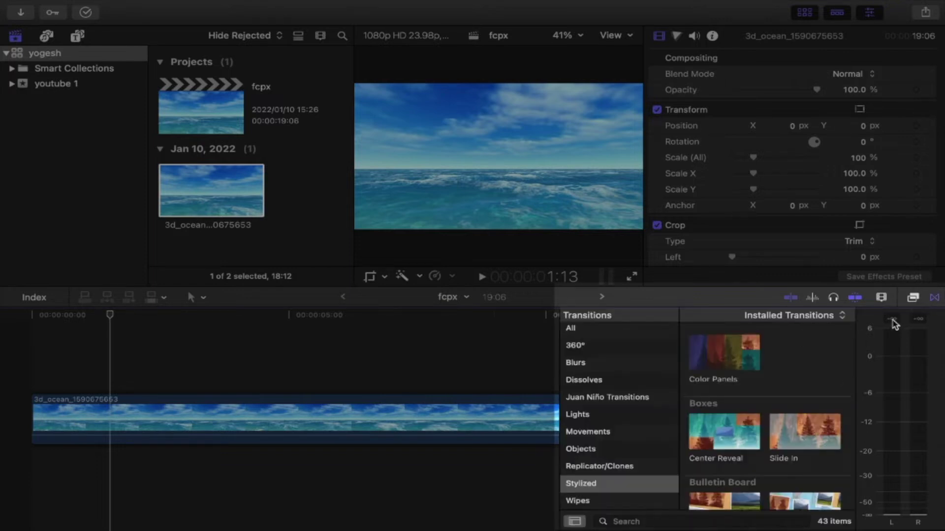
click(913, 298)
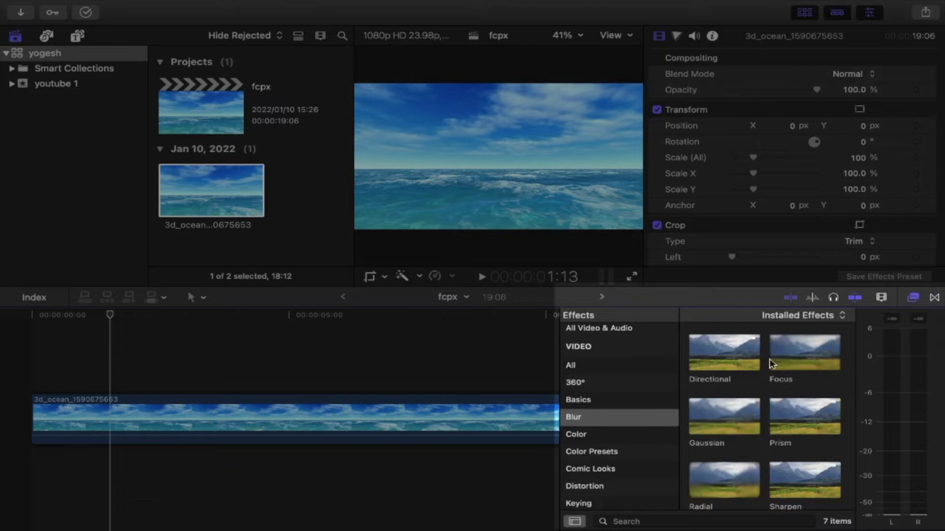
scroll(632, 426, down, 5)
scroll(633, 426, up, 5)
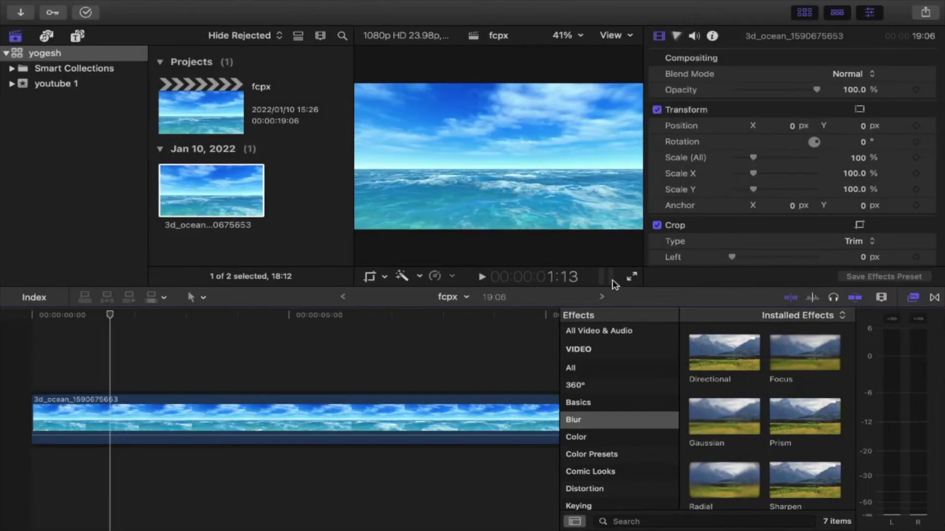
Hide the audio meters and close the Transitions browser for a full-width timeline.
click(606, 278)
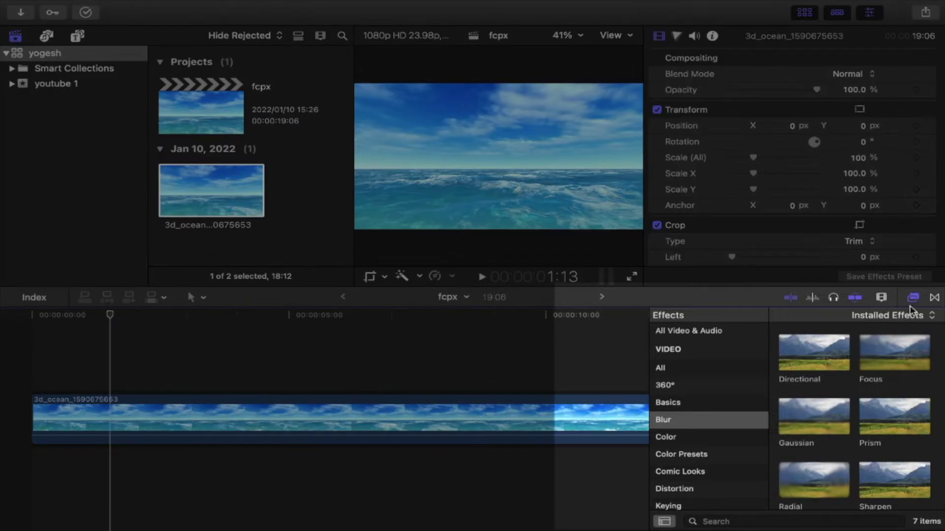
click(934, 298)
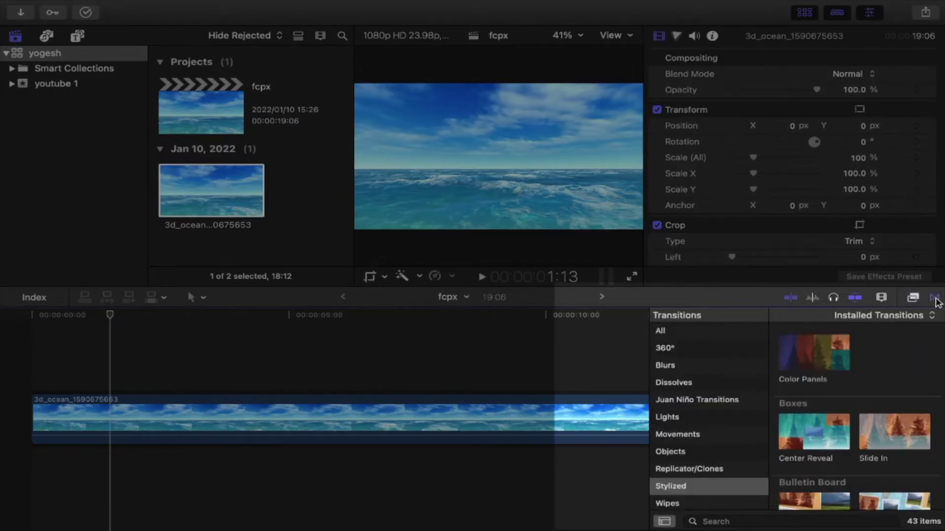
click(934, 298)
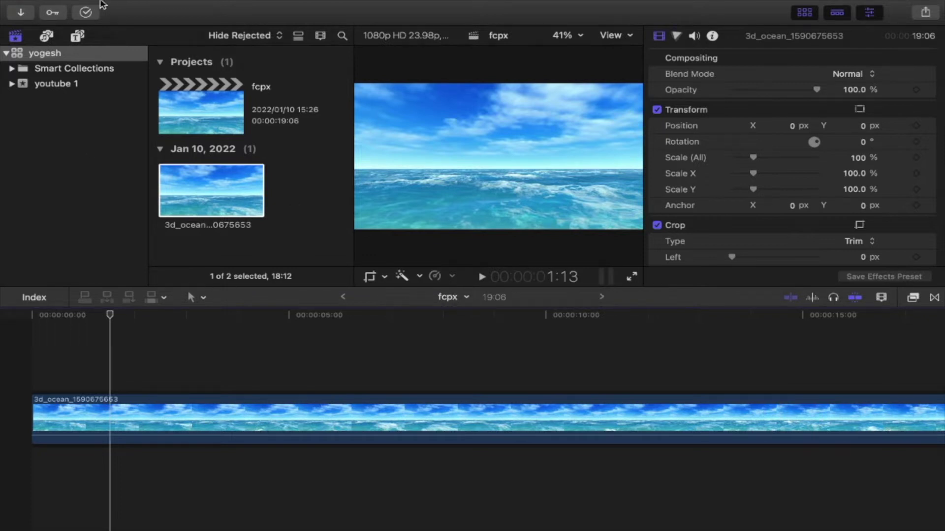
Load the event's 3d_ocean source clip into the viewer, showing Spatial Conform type Fit.
mouse_move(102, 4)
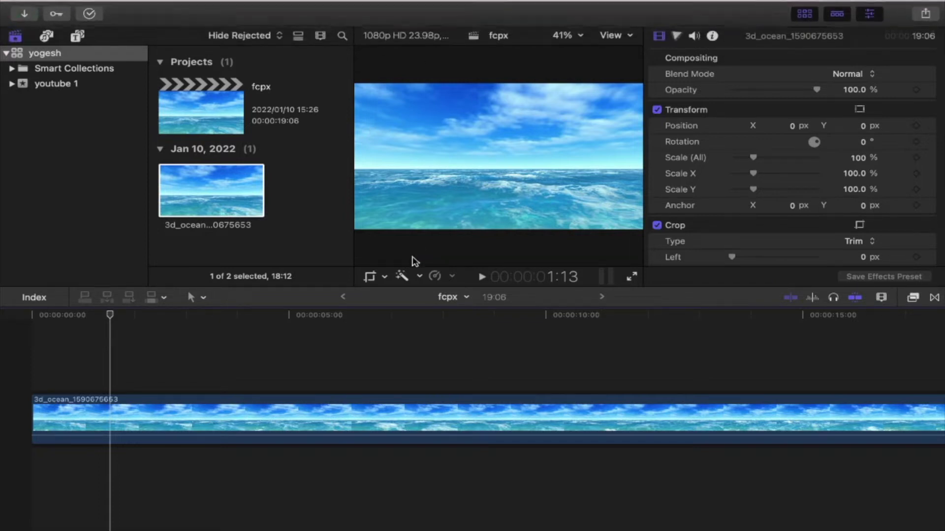
click(230, 191)
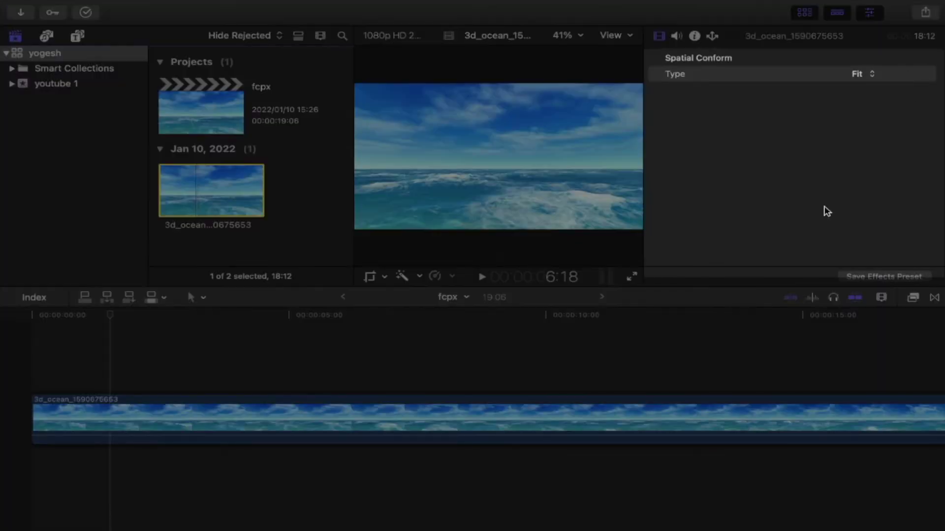
Select the 3d_ocean clip in the timeline.
click(581, 417)
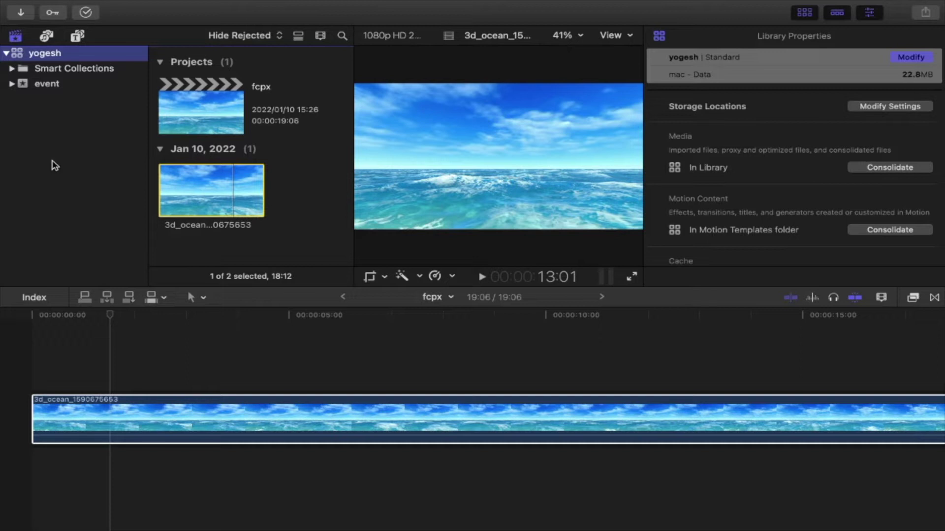
Select the event and the yogesh library, then load the fcpx project into the viewer.
click(37, 83)
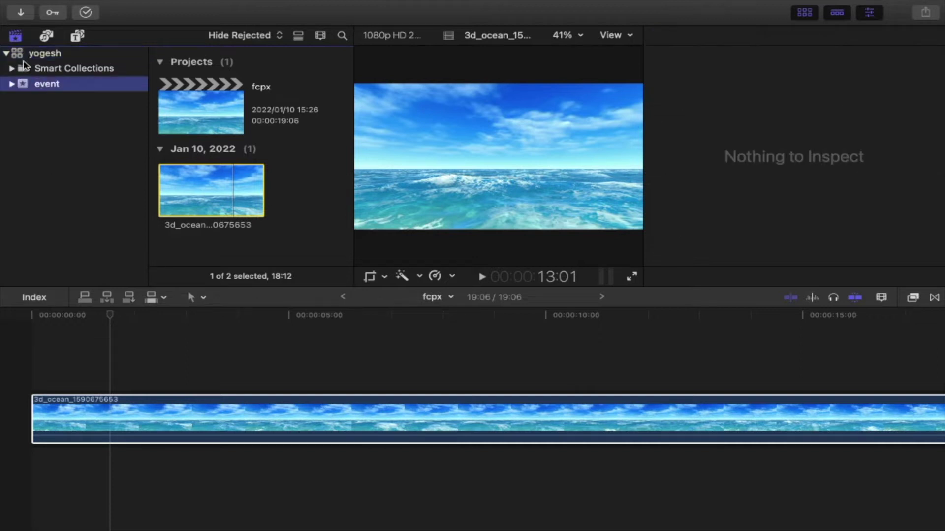
click(30, 58)
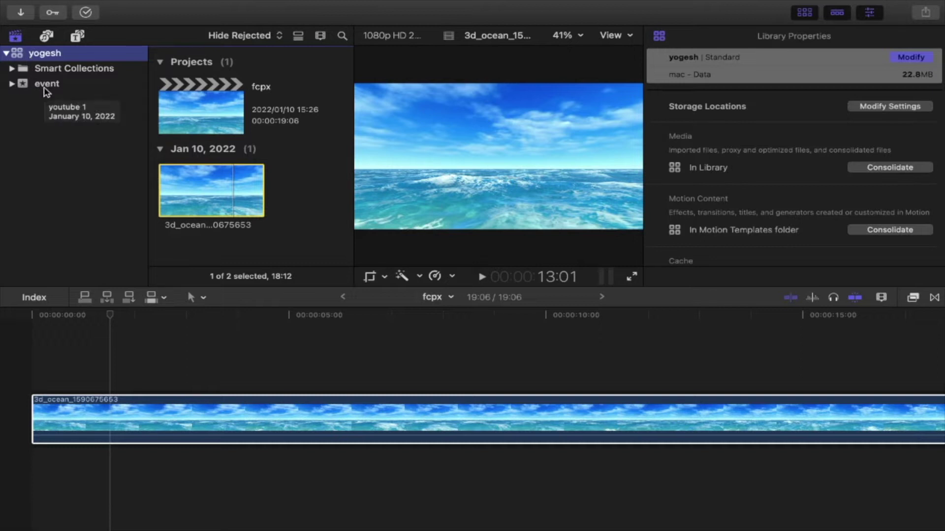
click(241, 102)
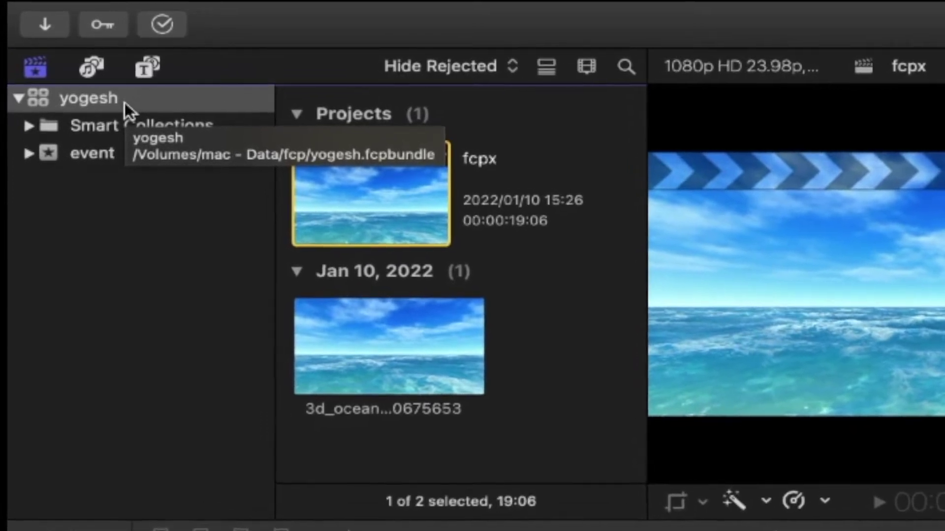
Create a new library named abc via File > New > Library, saved in the fcp tutorial folder.
mouse_move(247, 7)
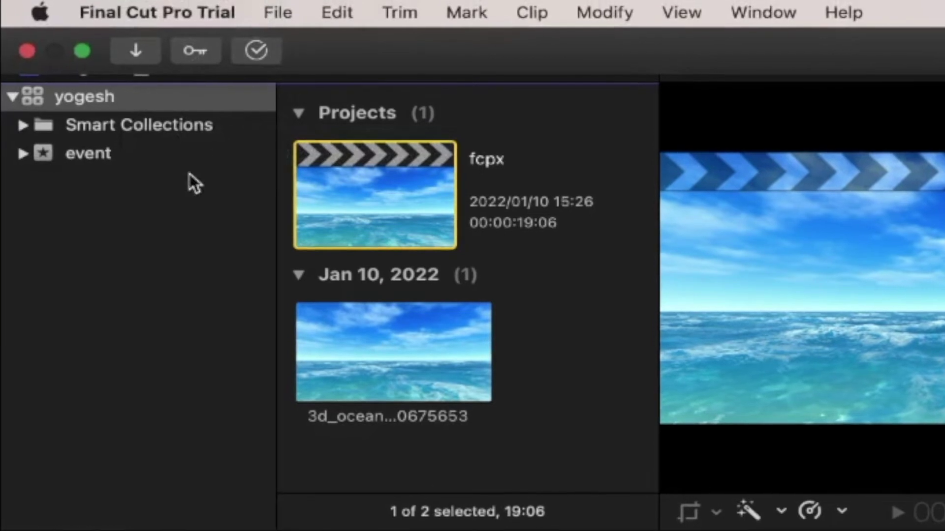
mouse_move(233, 22)
click(272, 15)
mouse_move(315, 68)
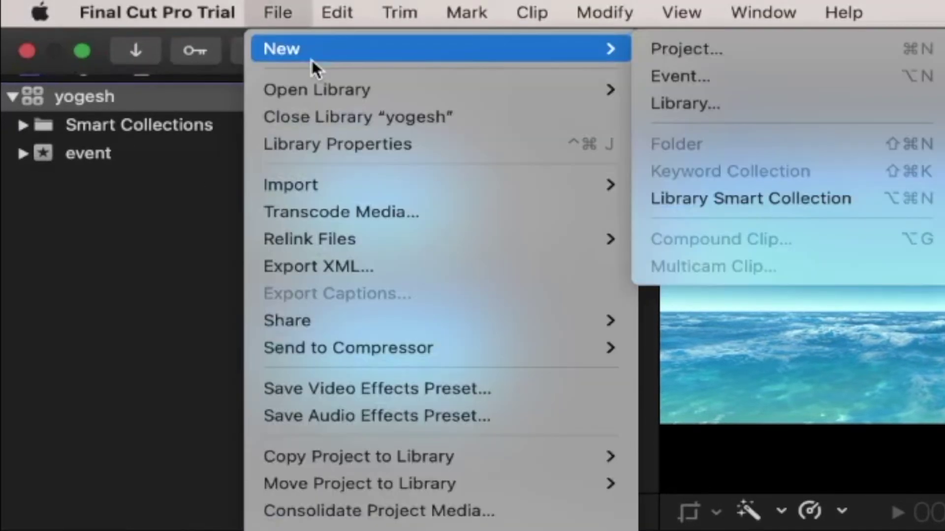
click(674, 105)
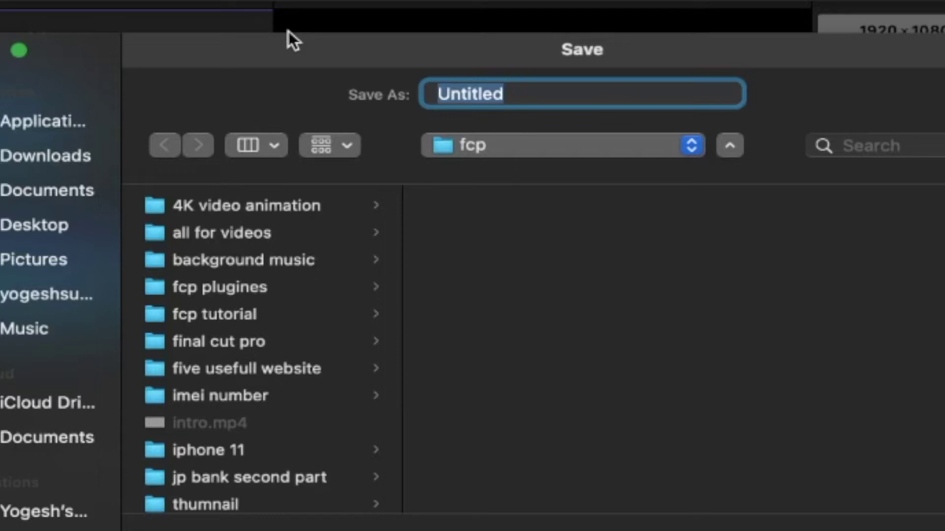
text(abc)
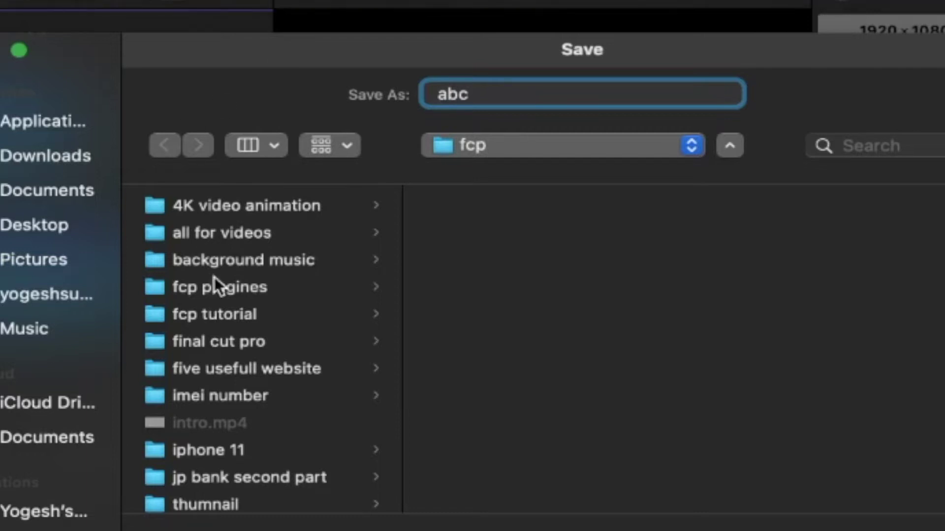
scroll(214, 276, down, 2)
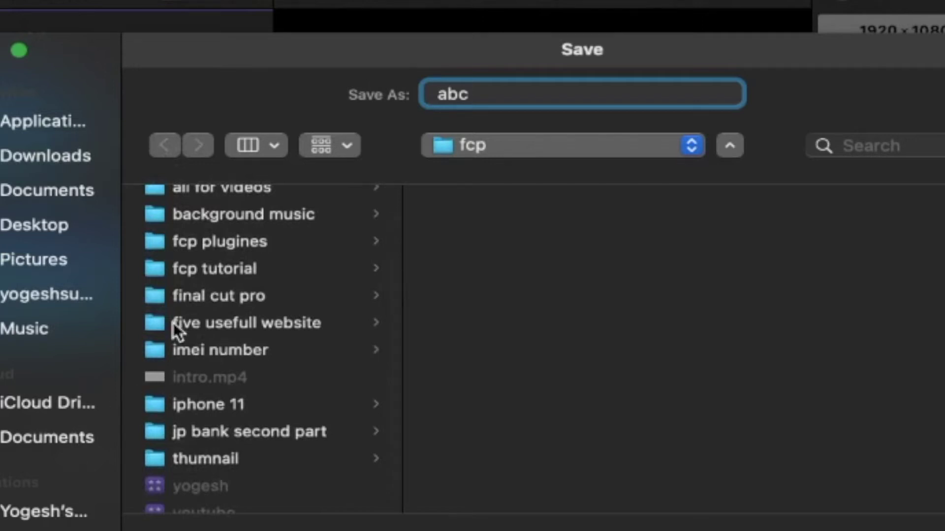
scroll(173, 324, up, 2)
scroll(173, 325, down, 3)
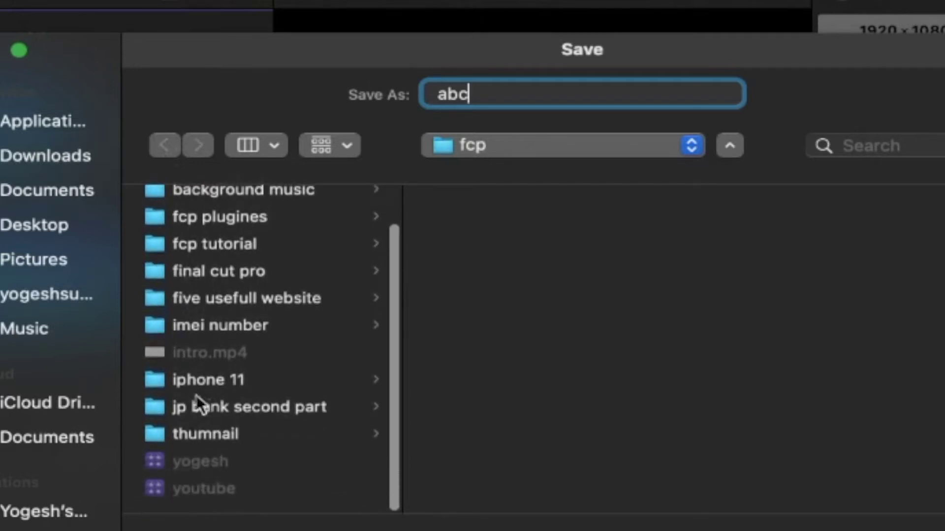
scroll(195, 396, up, 3)
click(215, 314)
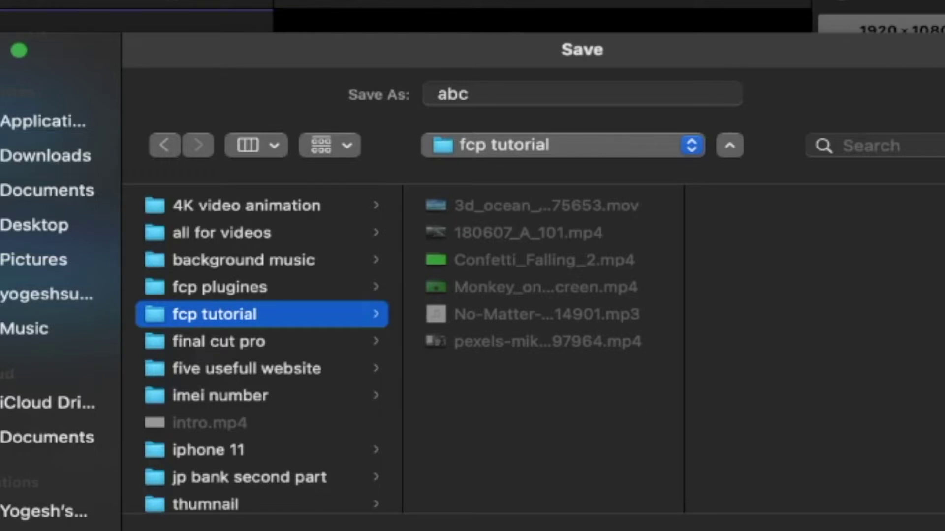
key(Return)
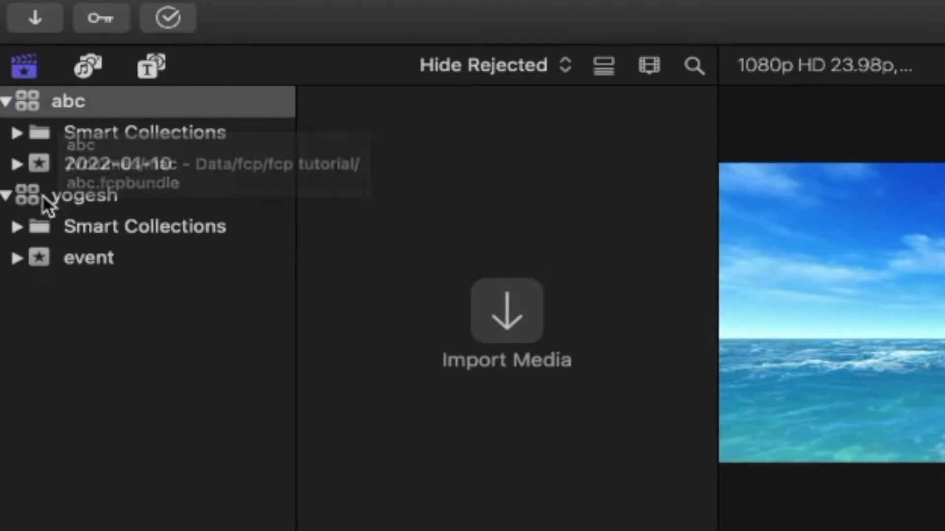
Rename the abc library's 2022-01-10 event to xyz.
click(75, 166)
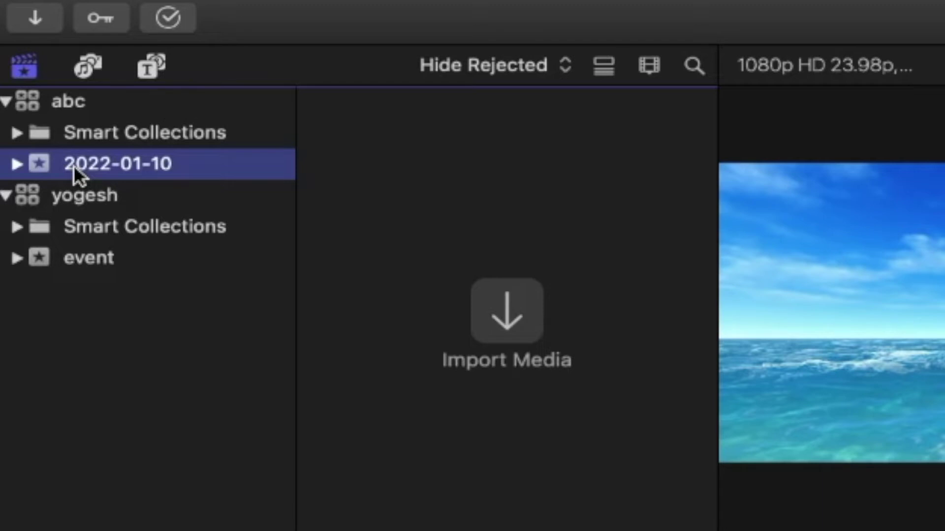
click(74, 165)
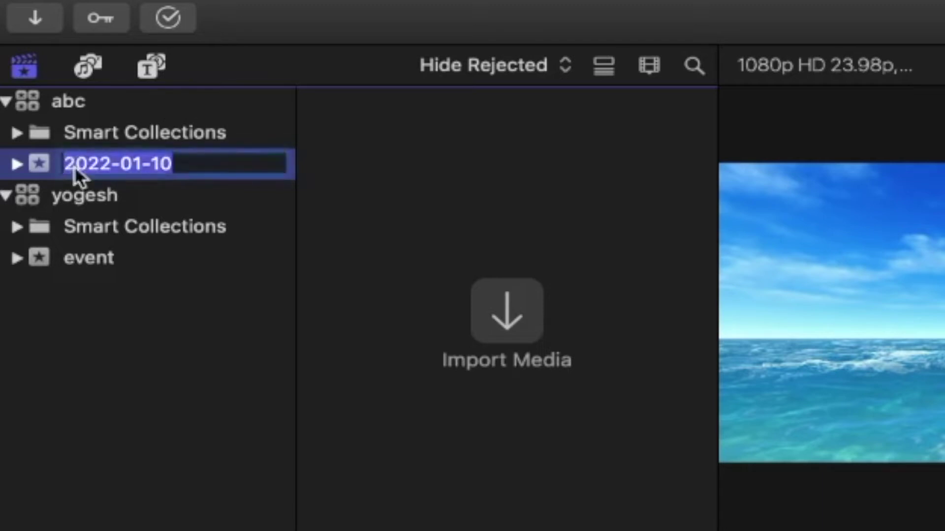
text(xyz)
key(Return)
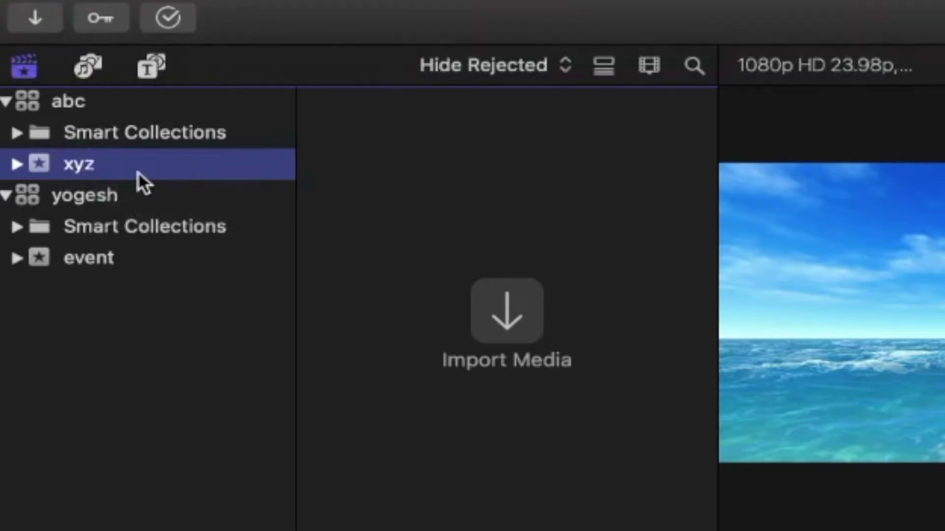
Create a new project named abc2 from the xyz event and show its details.
right_click(138, 172)
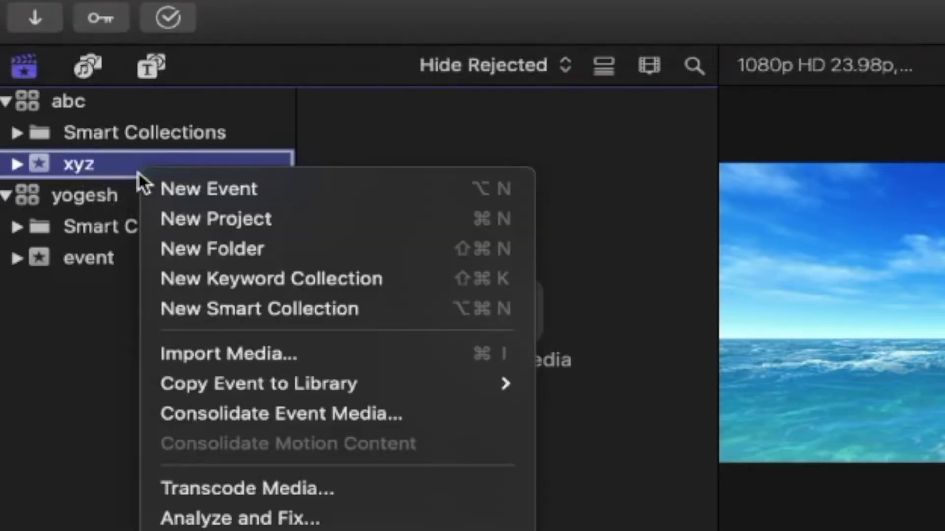
click(187, 220)
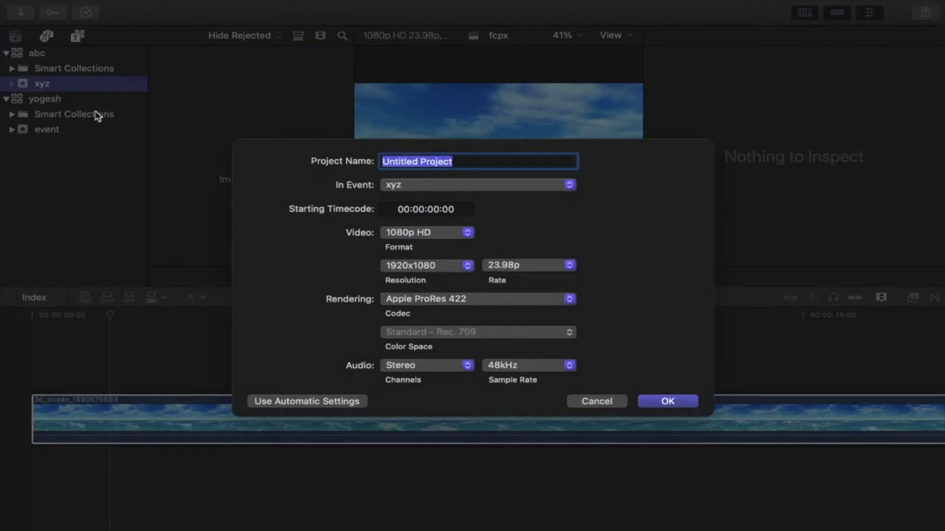
text(abc)
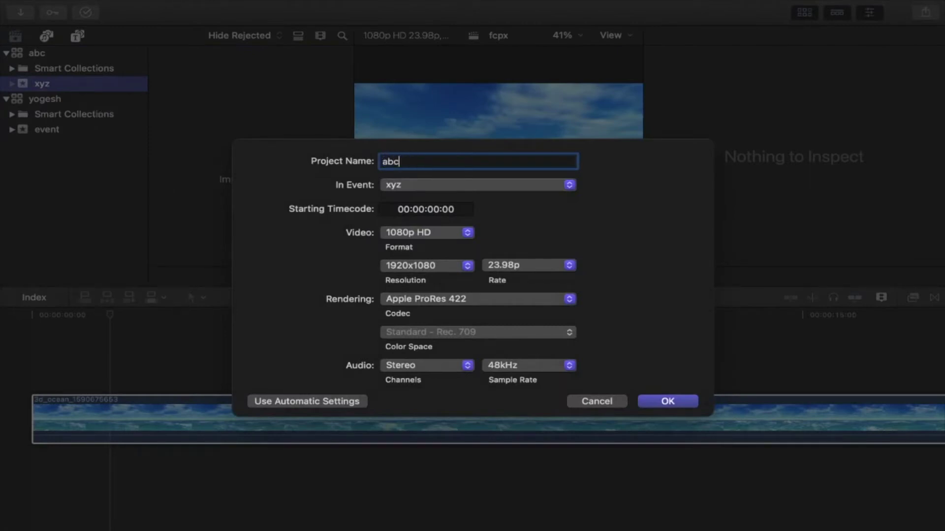
text(2)
click(661, 402)
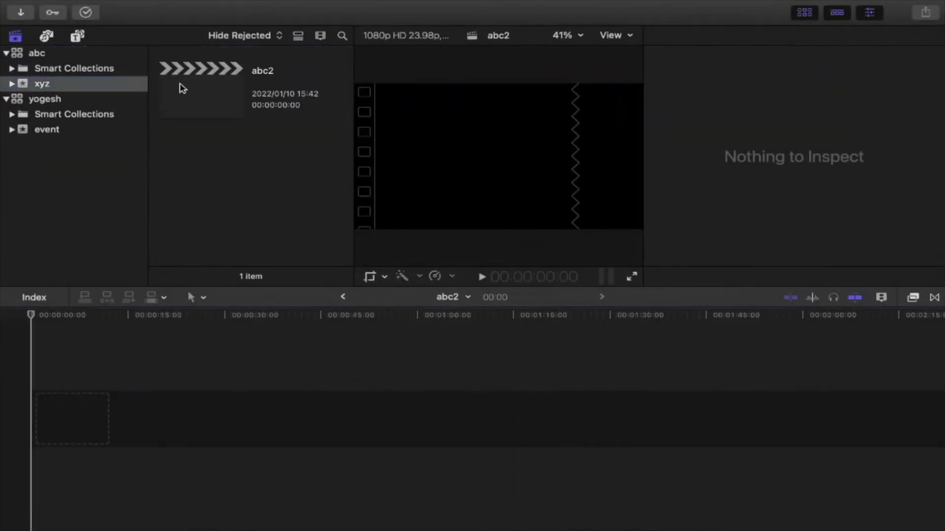
click(198, 84)
key(super+4)
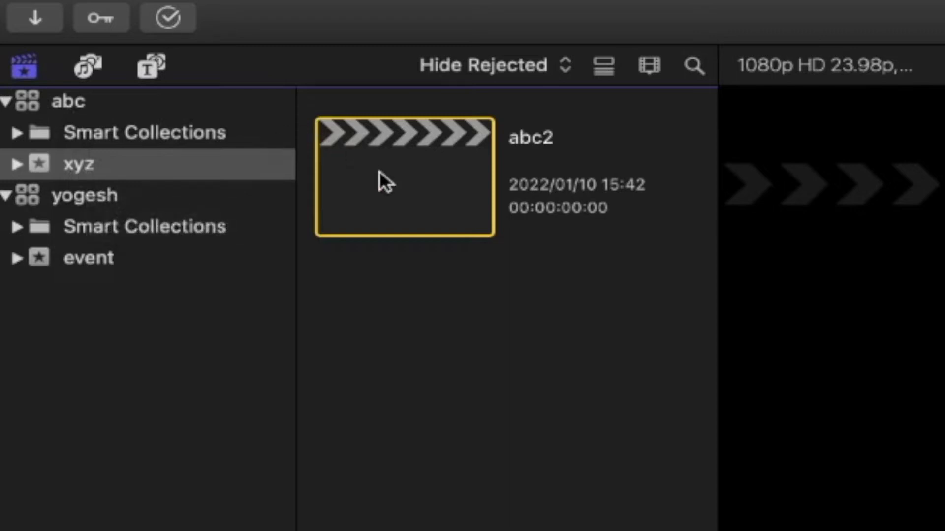
Start another new project filed in the event named event, with the name fcpx.
right_click(182, 169)
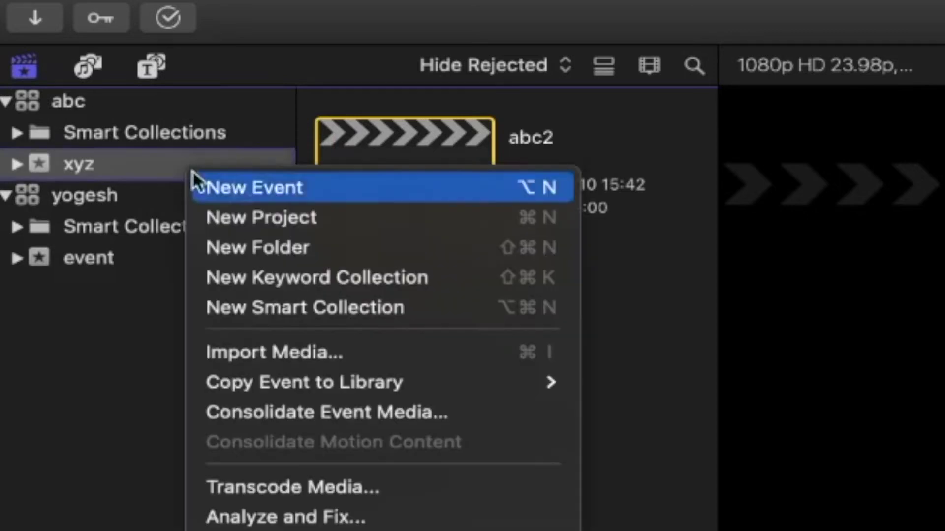
click(300, 223)
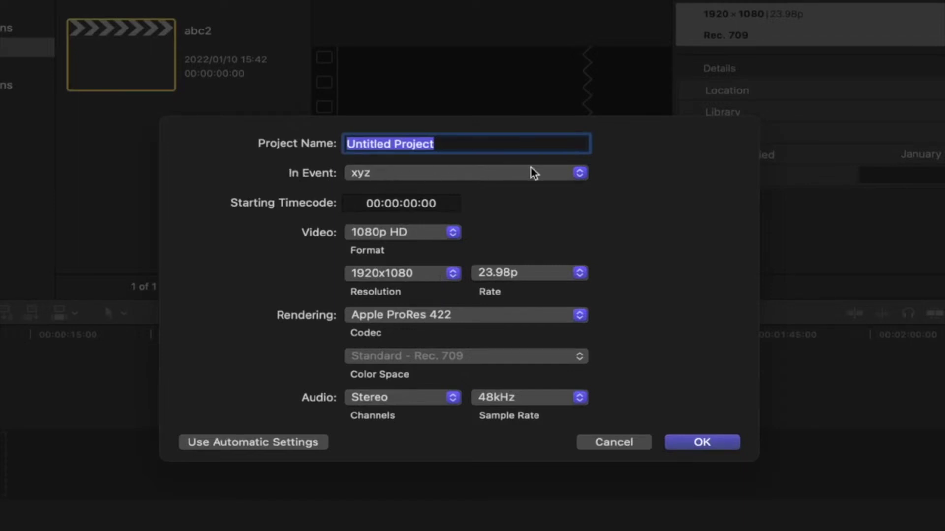
click(578, 175)
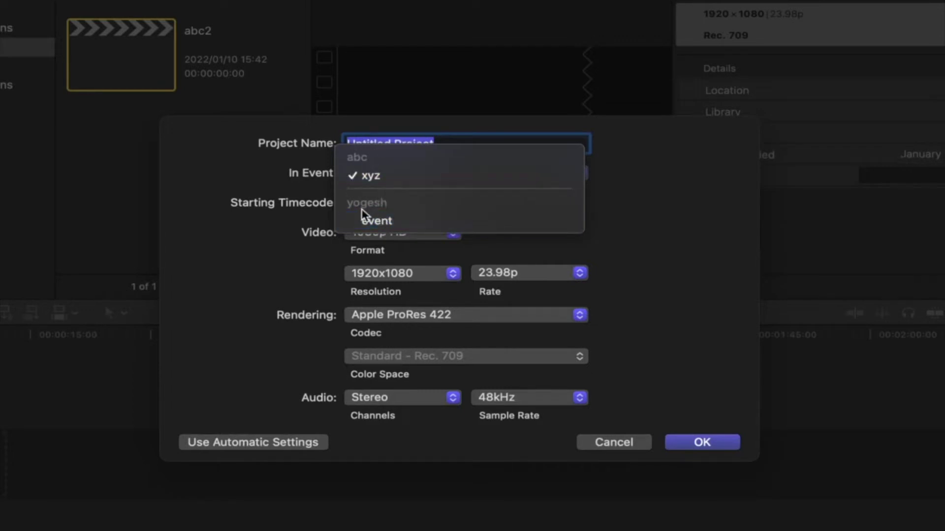
click(371, 219)
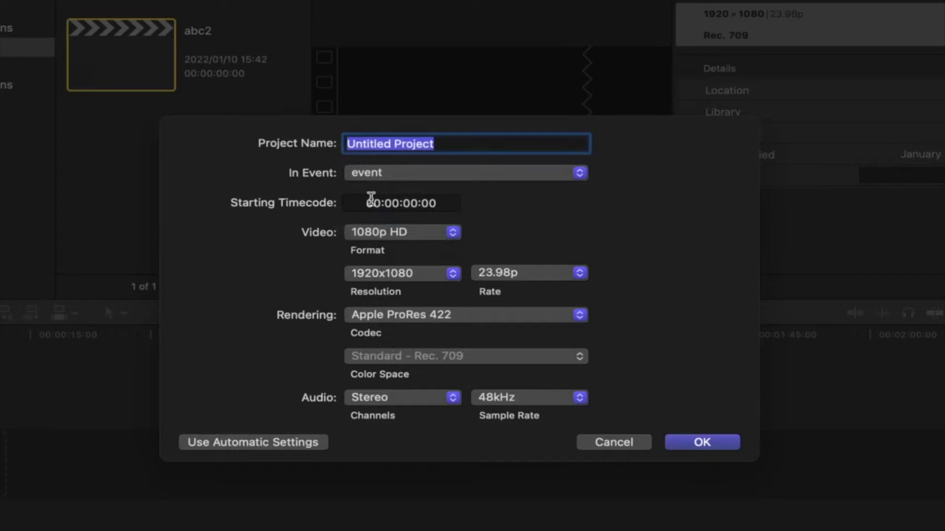
key(BackSpace)
text(fcpx)
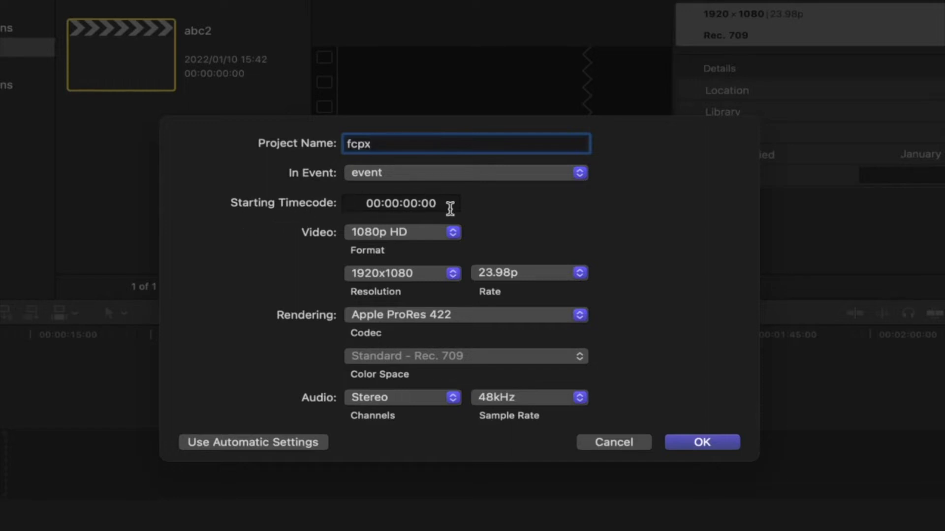
Try the video format and frame rate options, switching to 4K at 60p.
click(453, 233)
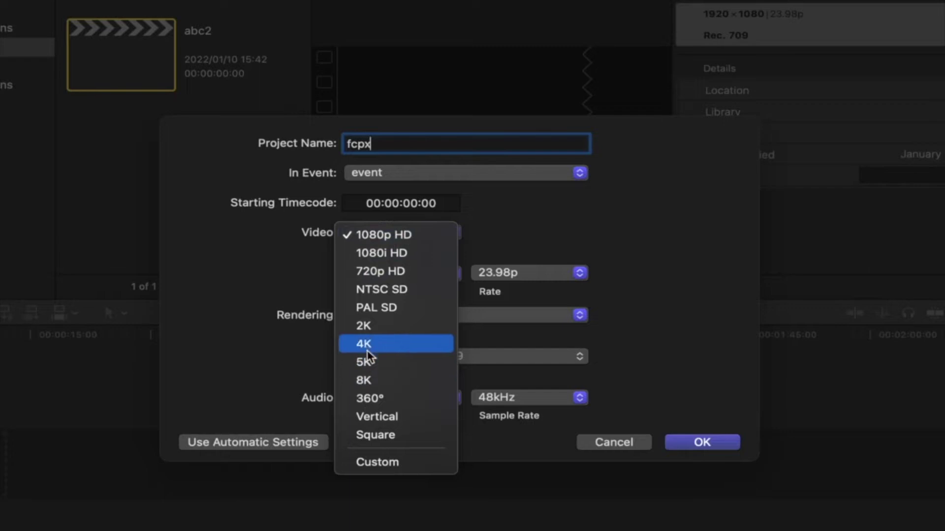
click(389, 233)
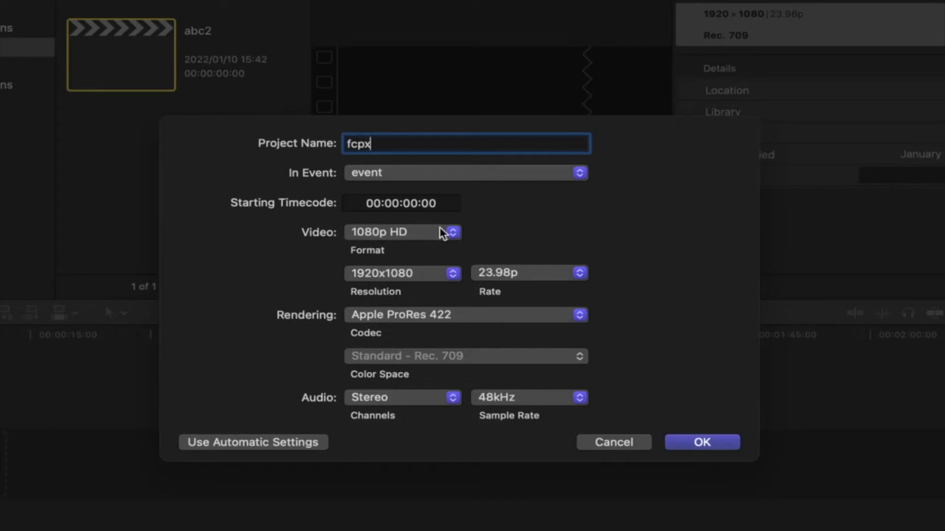
click(579, 276)
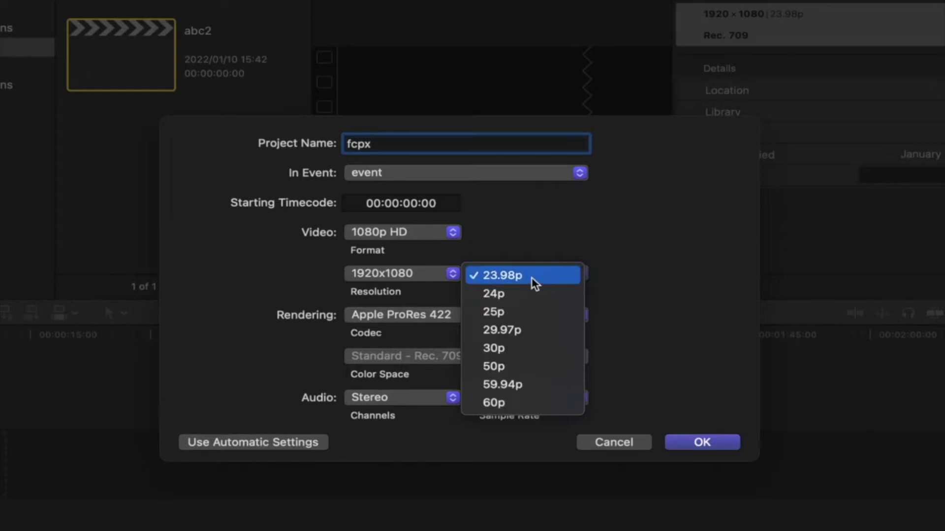
click(531, 276)
click(453, 232)
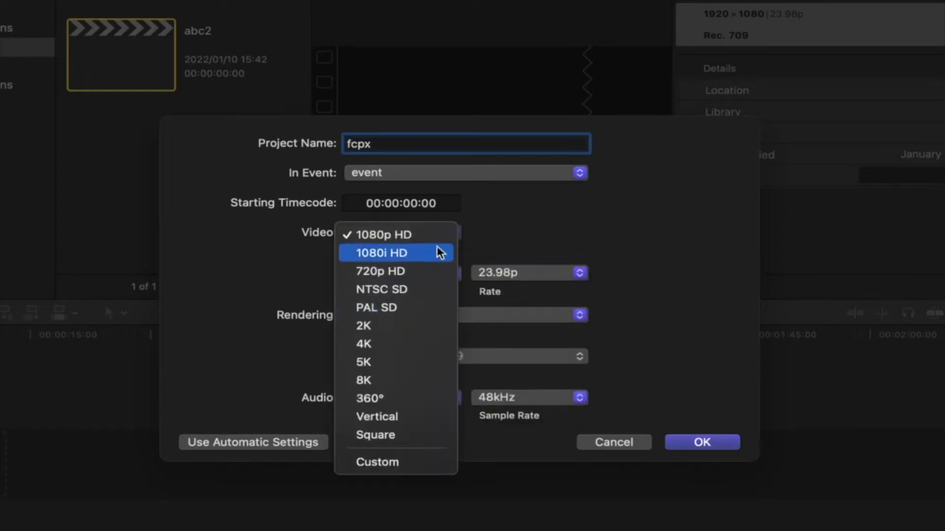
click(398, 343)
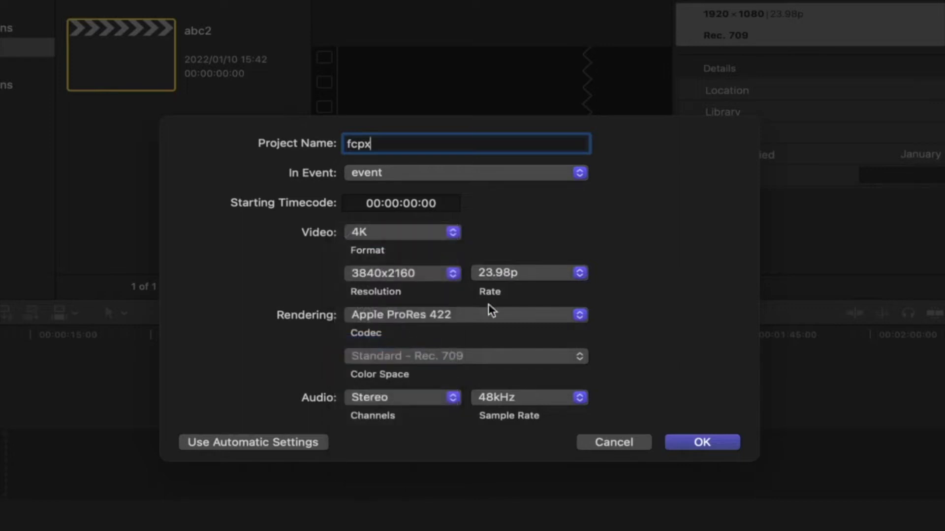
click(579, 275)
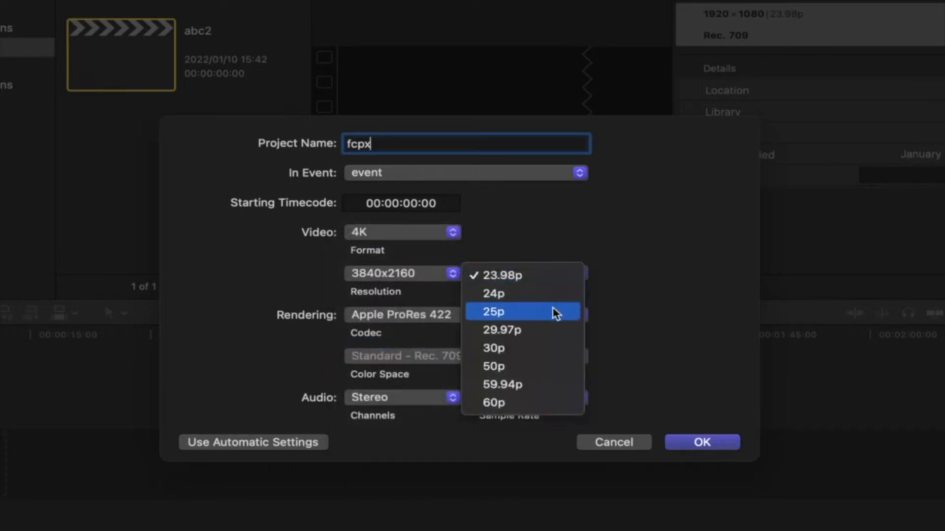
click(493, 402)
Return the video format to 1080p HD and the frame rate to 23.98p.
click(578, 274)
click(449, 232)
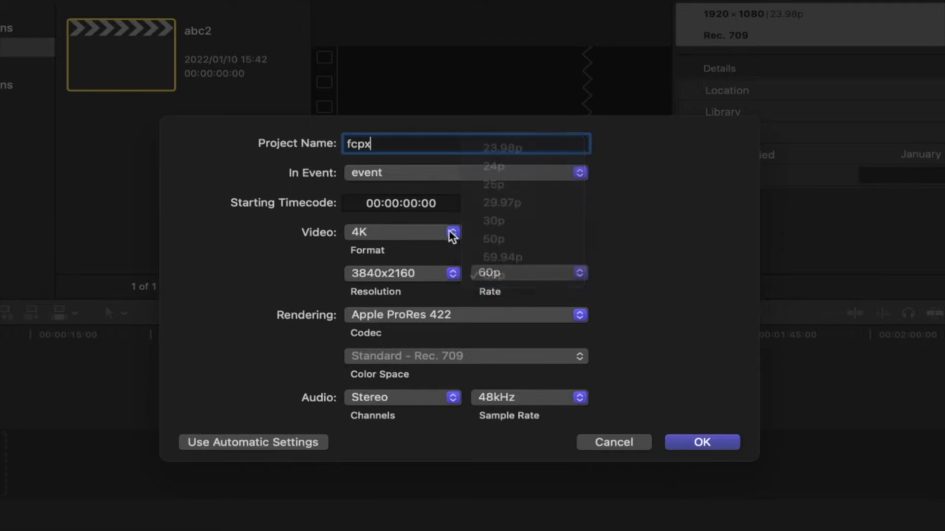
click(449, 234)
click(394, 127)
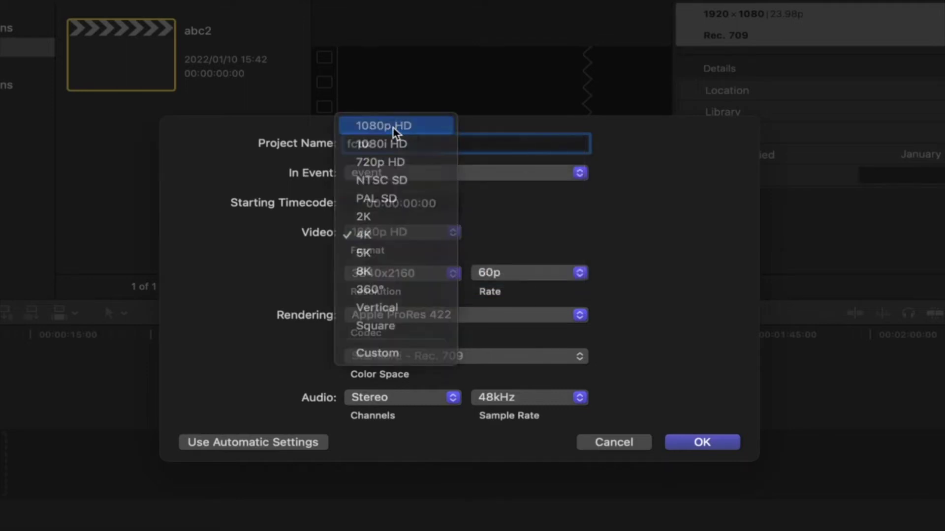
click(584, 274)
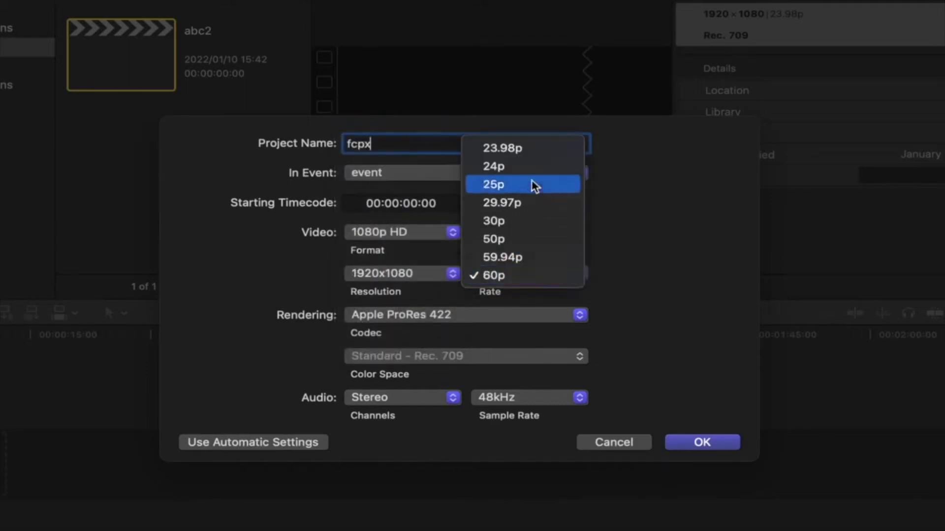
click(525, 152)
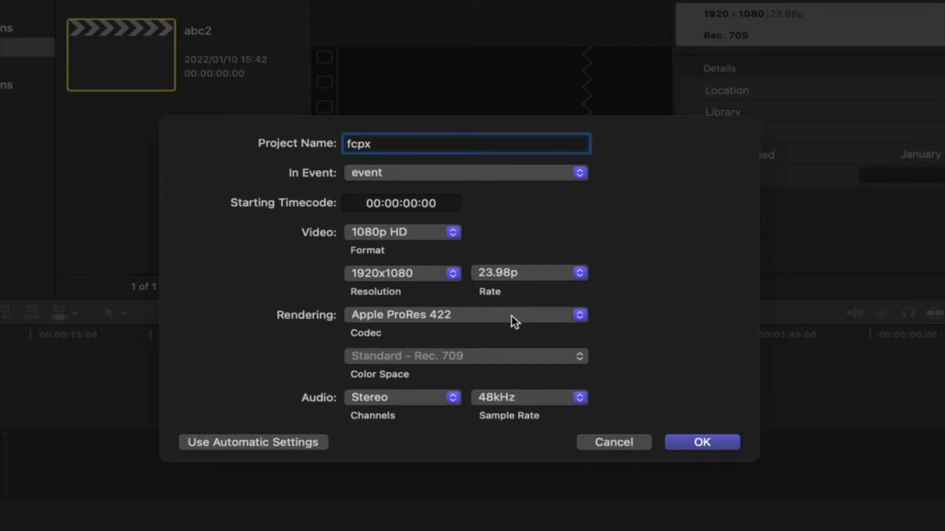
Set the audio sample rate to 192kHz and create the project, renamed fcpx1 after the duplicate-name warning.
click(580, 398)
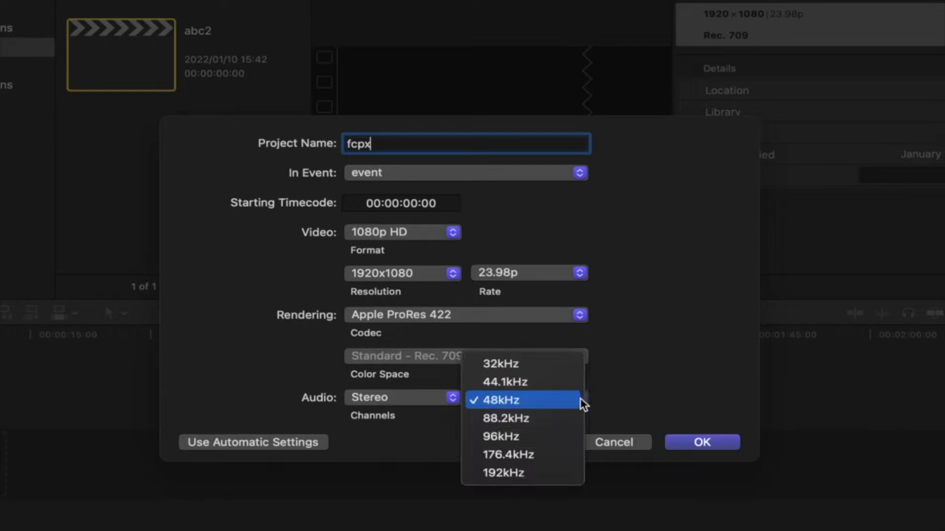
click(551, 470)
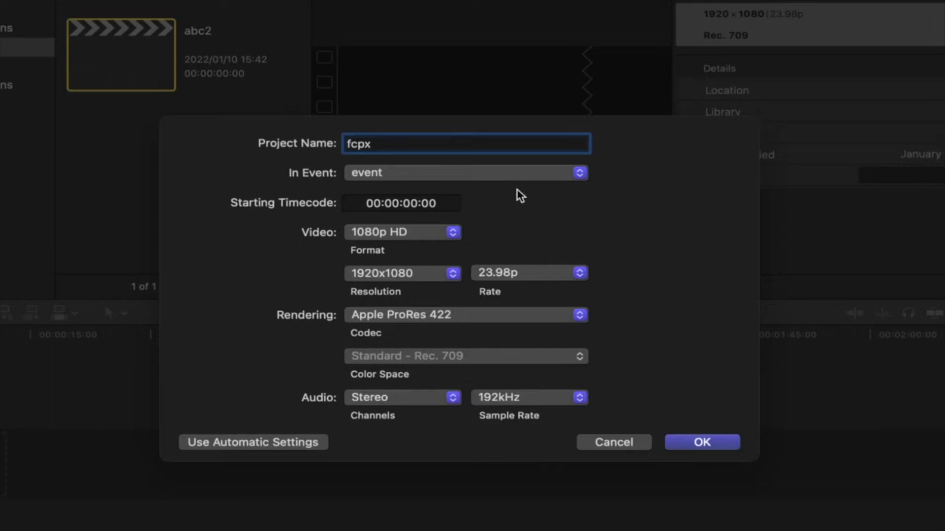
click(697, 445)
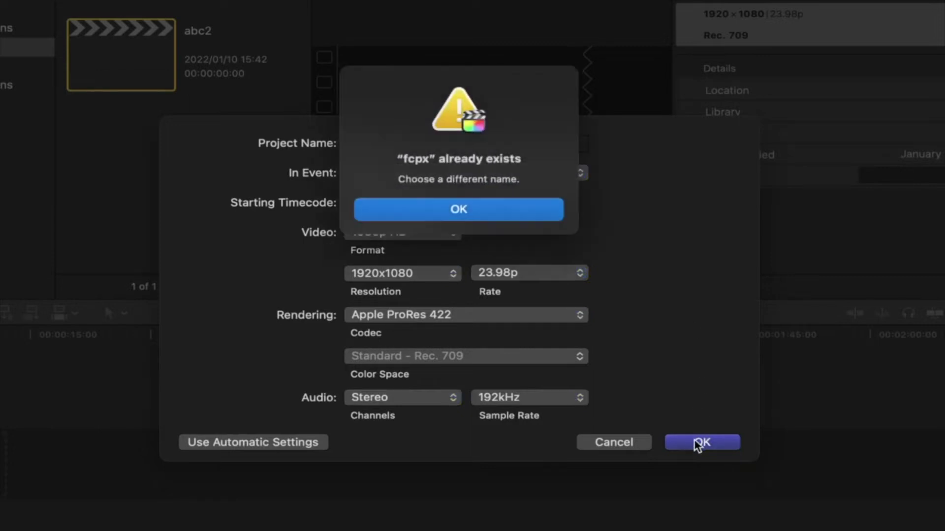
click(468, 212)
text(1)
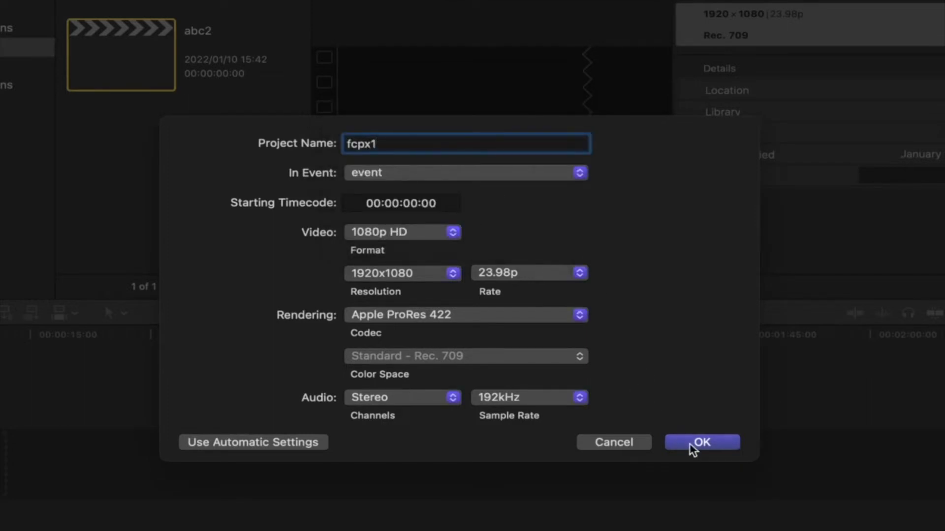
click(689, 444)
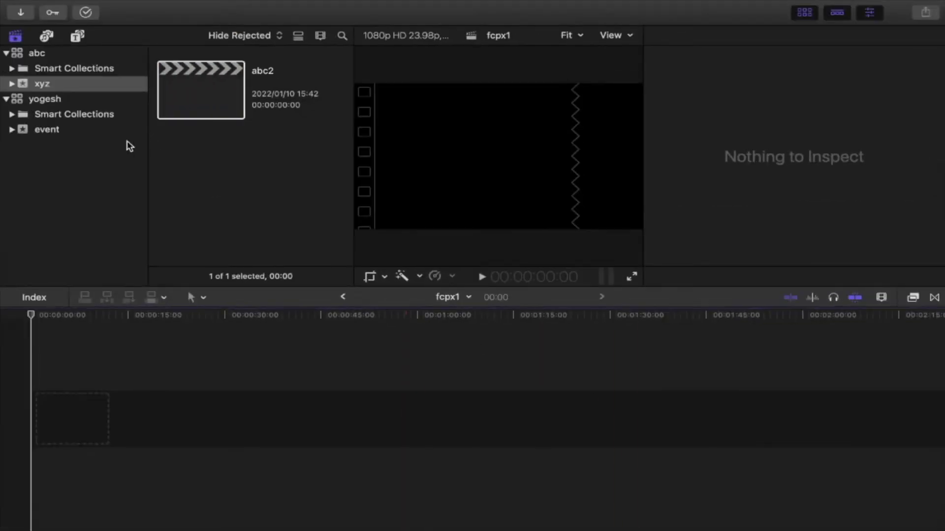
Browse to the event named event and select fcpx1 to show its 1080p HD 23.98p details.
click(60, 101)
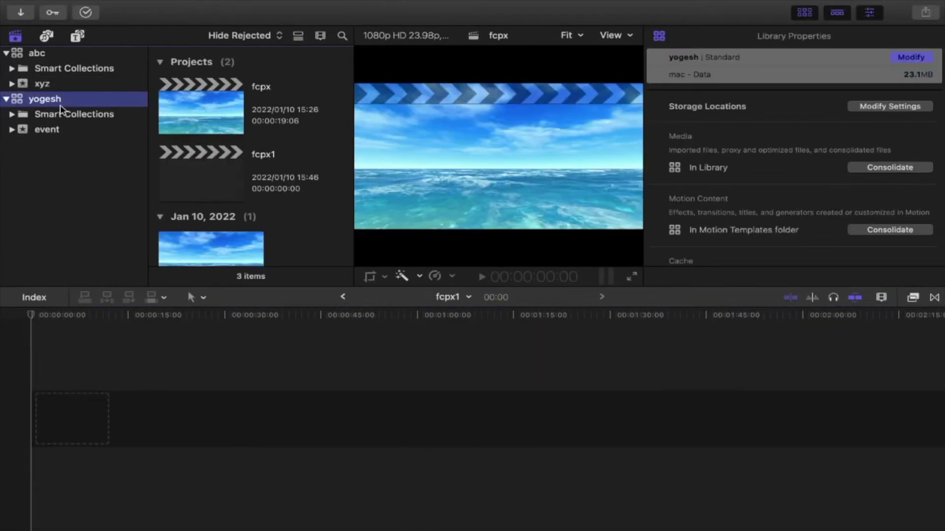
click(22, 130)
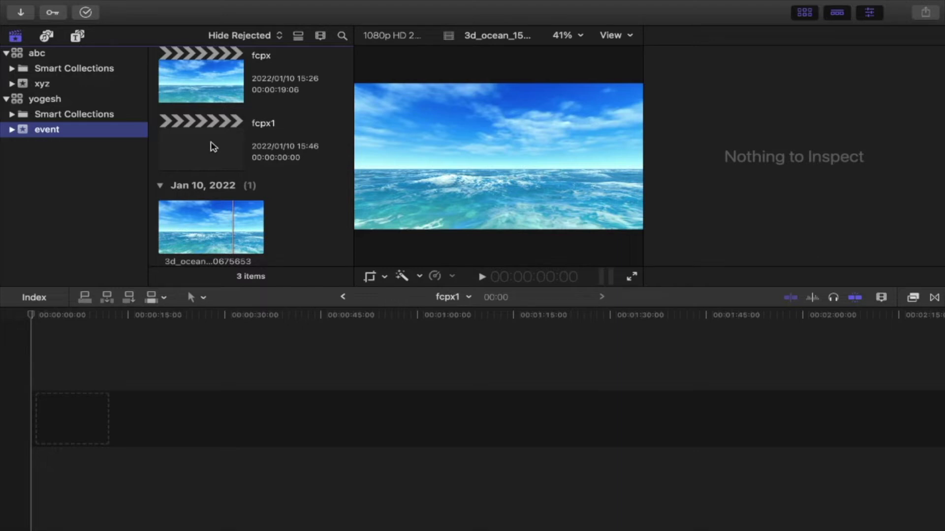
click(213, 146)
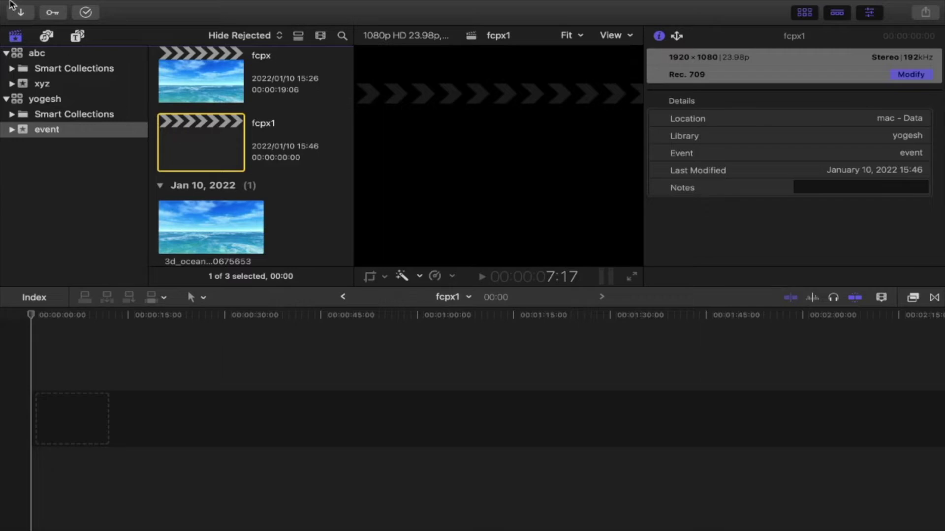
mouse_move(13, 2)
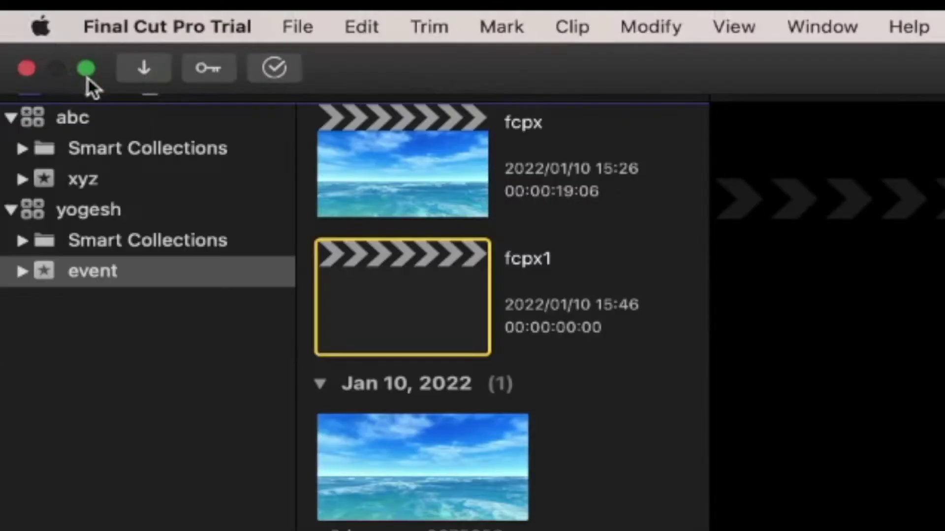
Open Media Import and browse from the mac drive's top level to the mac - Data volume.
click(148, 72)
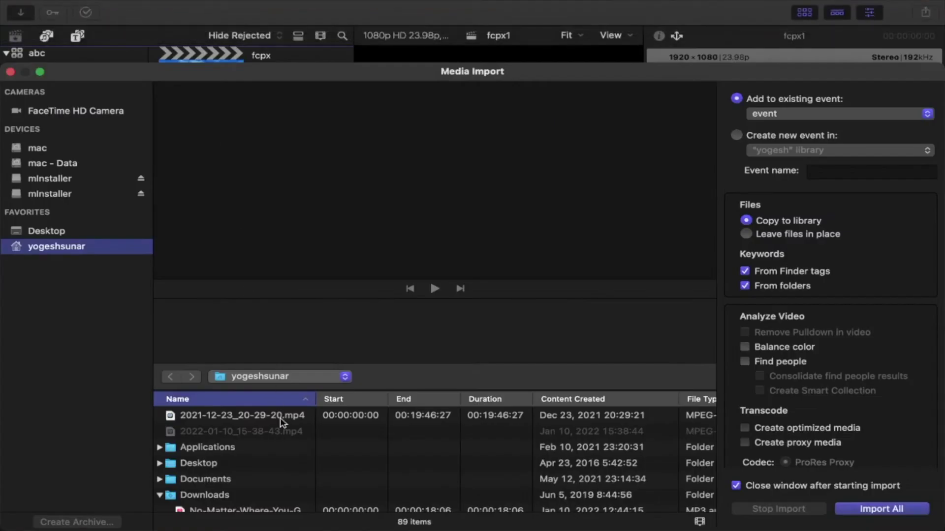
scroll(289, 492, down, 5)
scroll(289, 492, down, 2)
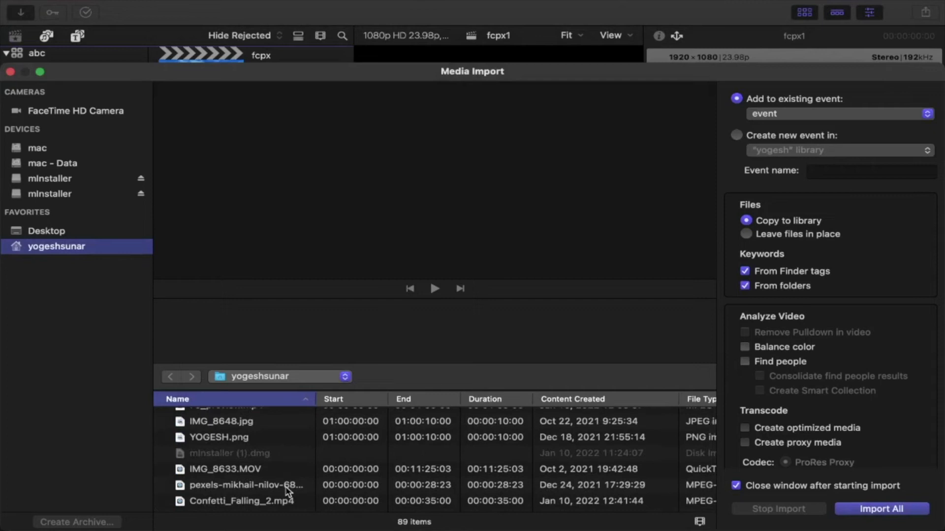
scroll(289, 493, down, 2)
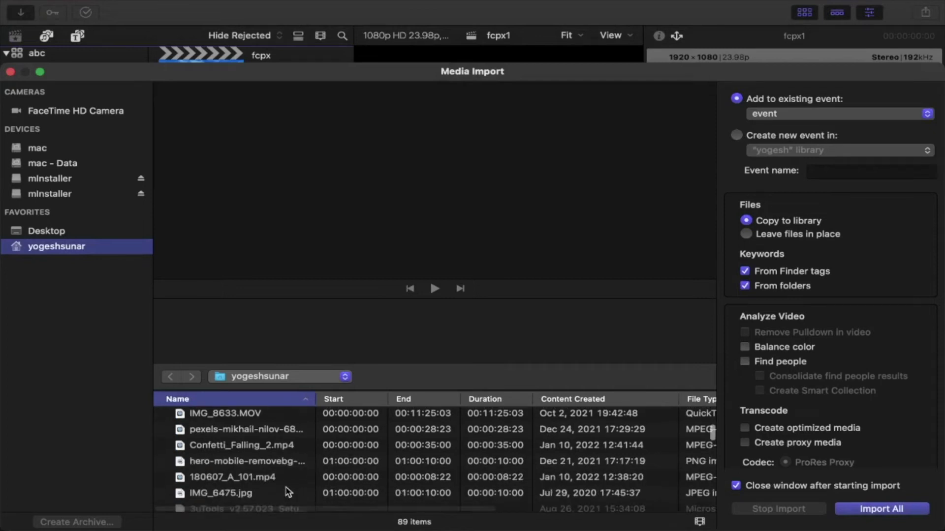
click(345, 376)
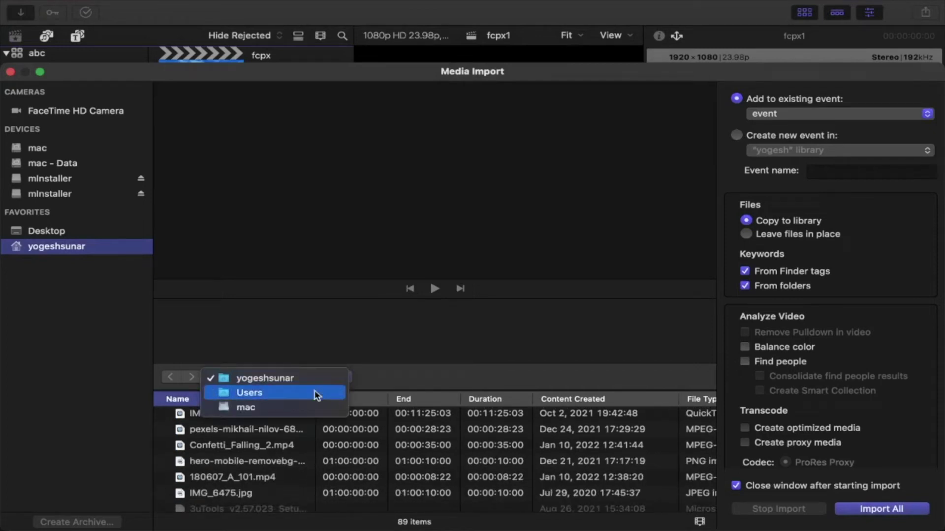
click(298, 418)
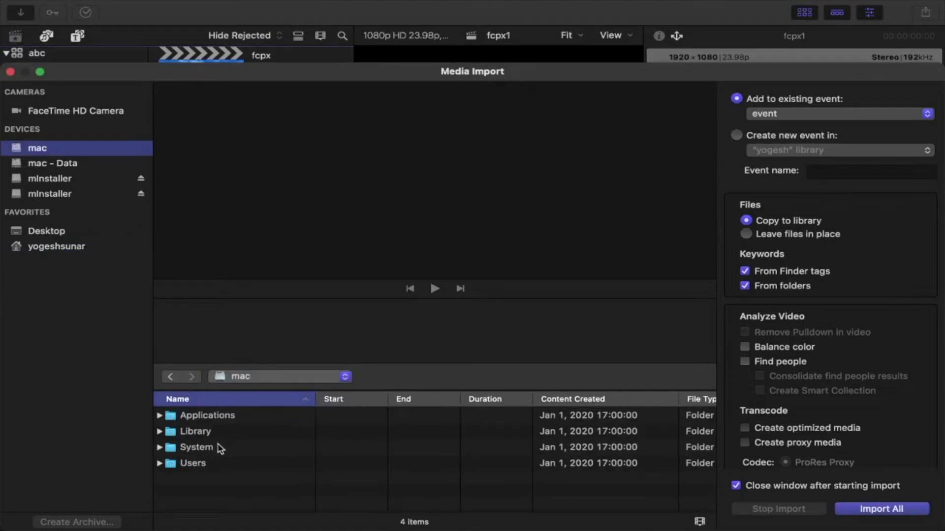
click(346, 379)
click(54, 167)
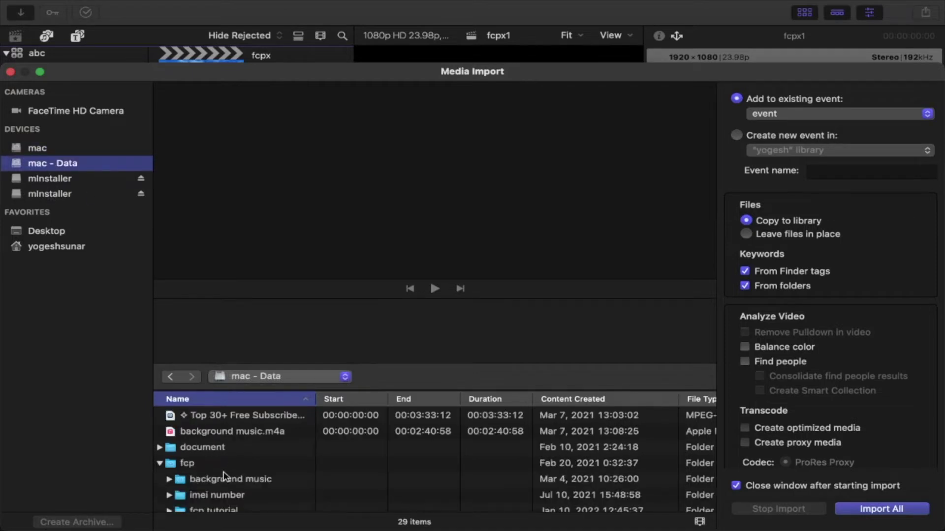
scroll(224, 475, down, 5)
scroll(224, 476, up, 5)
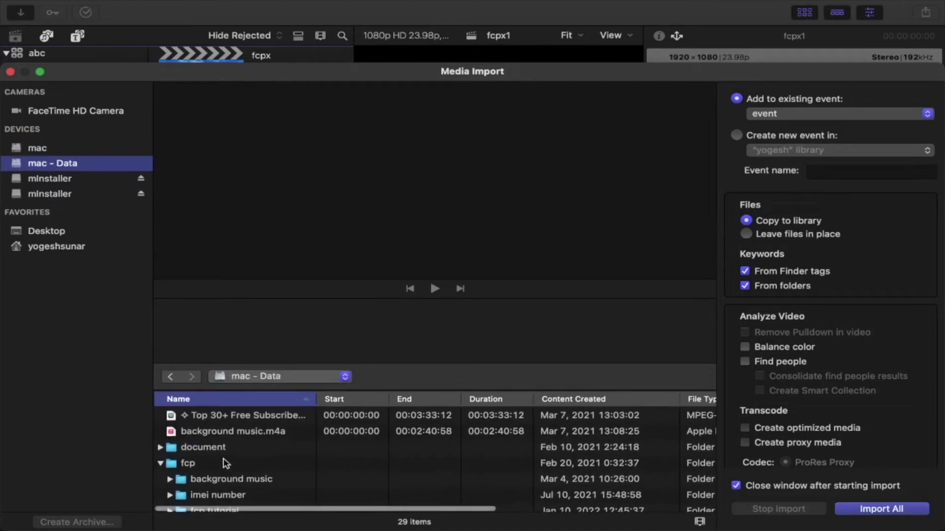
Preview the background music.m4a file from a point within its waveform.
click(183, 435)
click(345, 323)
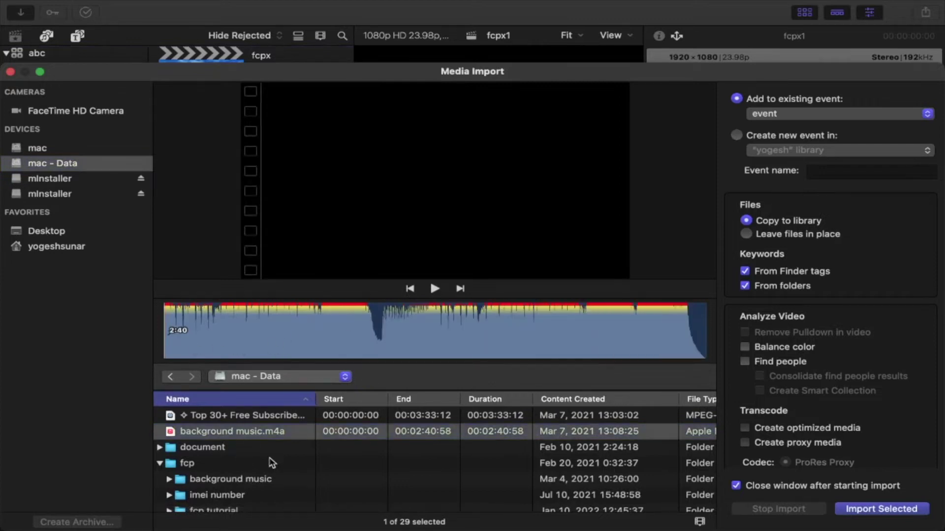
scroll(272, 450, down, 3)
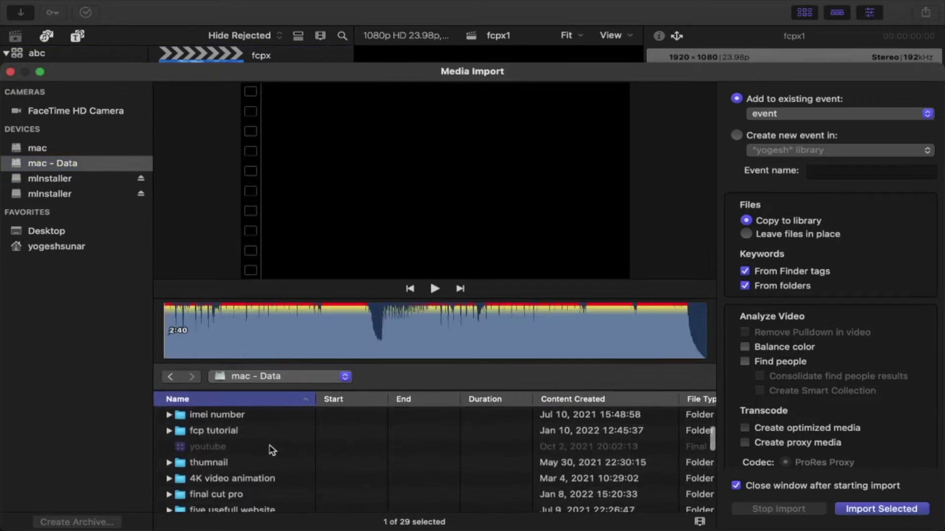
In the 4K video animation folder, select smartphone 1, hacking, Loading - 48689, smartphone 2 and Money Rain.
click(169, 478)
scroll(374, 458, down, 2)
scroll(372, 455, down, 3)
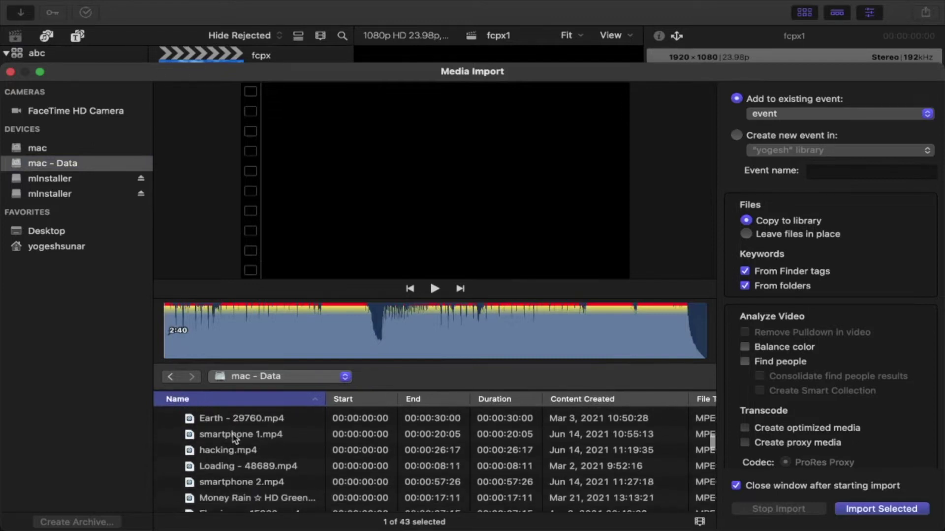
click(236, 435)
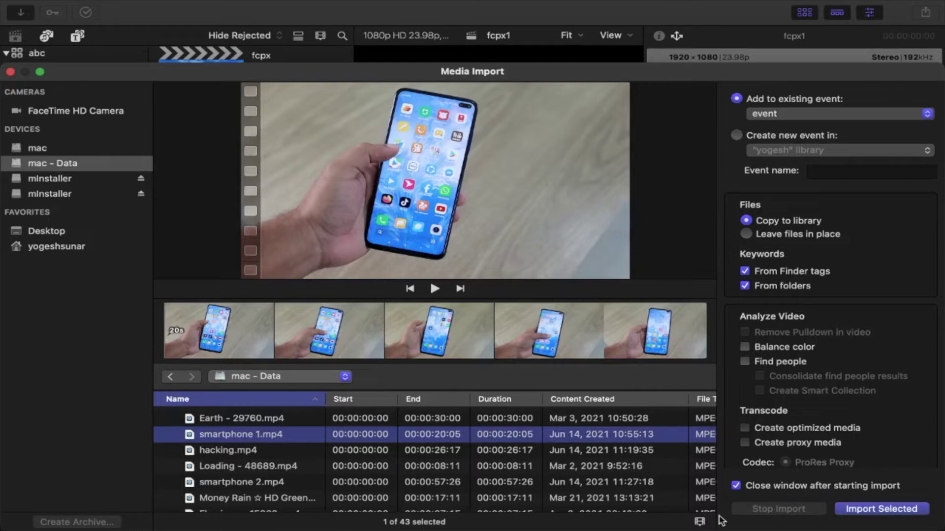
super+click(244, 453)
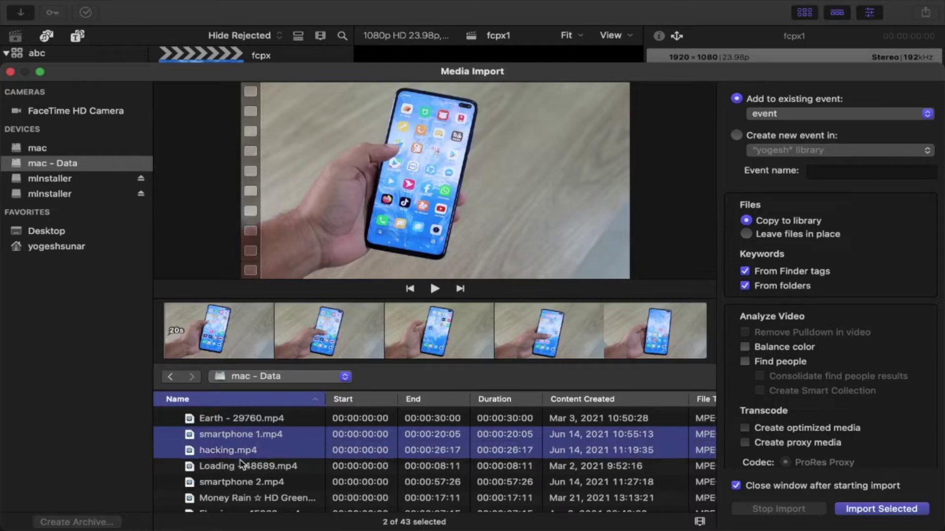
super+click(242, 466)
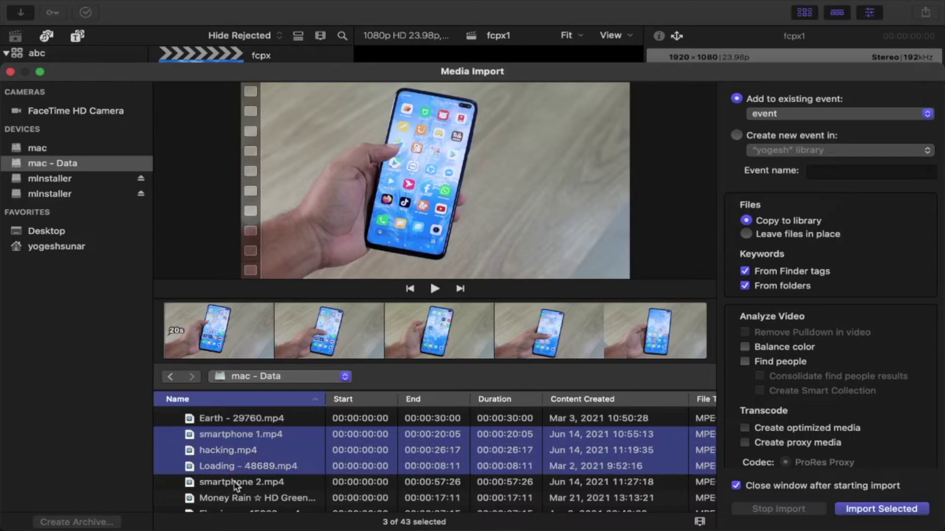
super+click(236, 483)
super+click(235, 500)
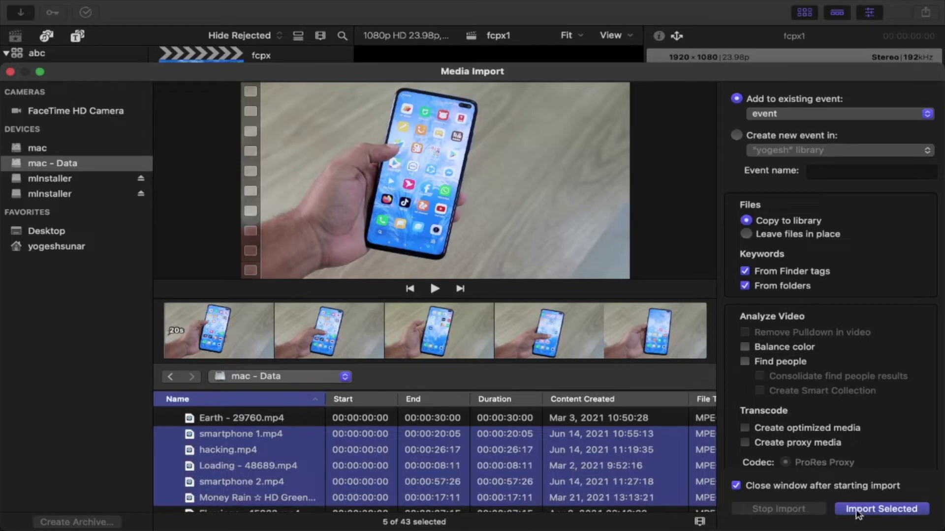
Deselect smartphone 1.mp4 and hacking.mp4, then close Media Import without importing.
super+click(202, 437)
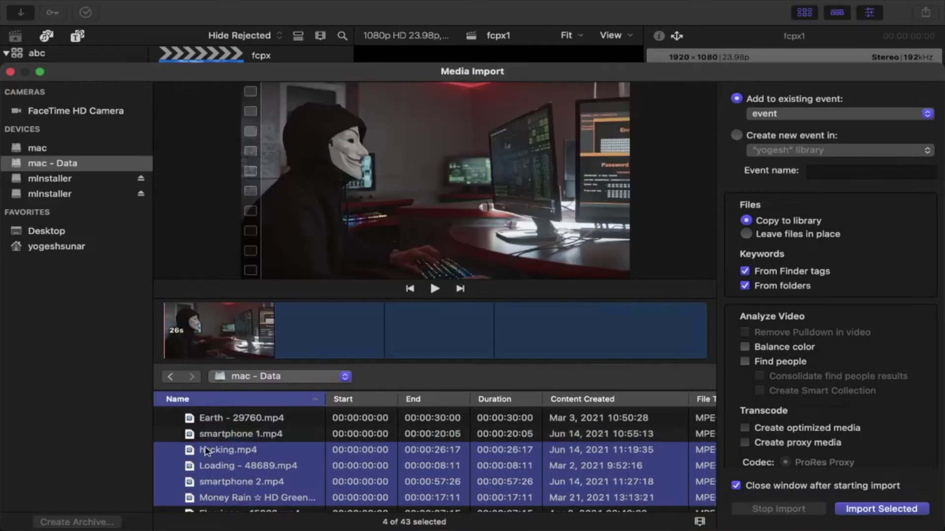
super+click(206, 450)
key(Return)
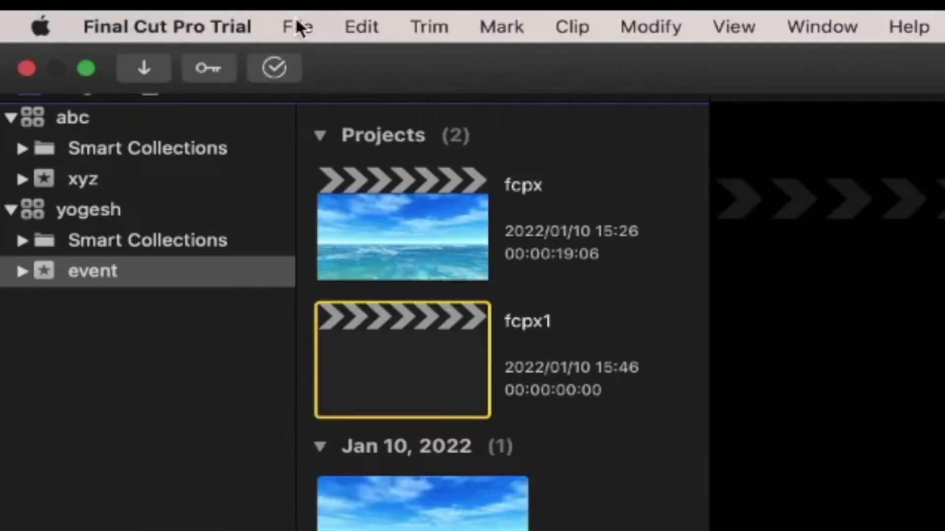
click(149, 8)
mouse_move(411, 217)
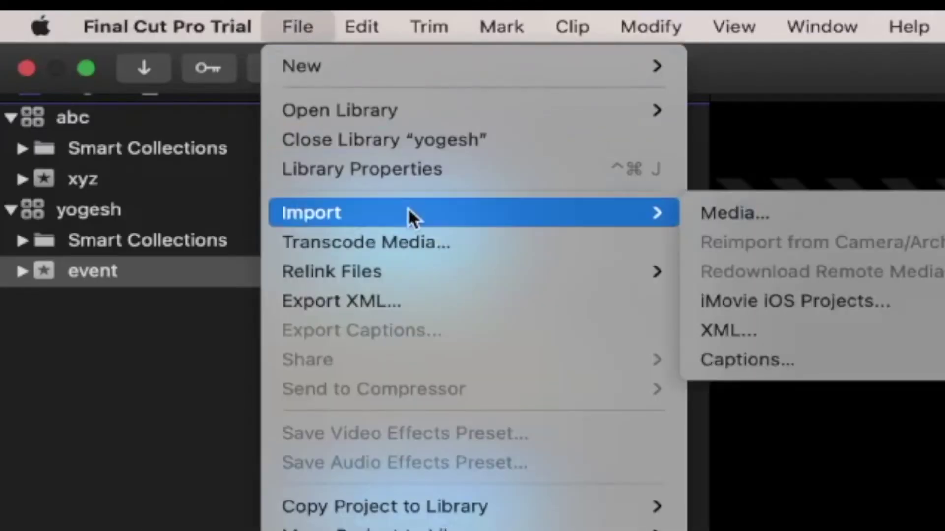
click(747, 210)
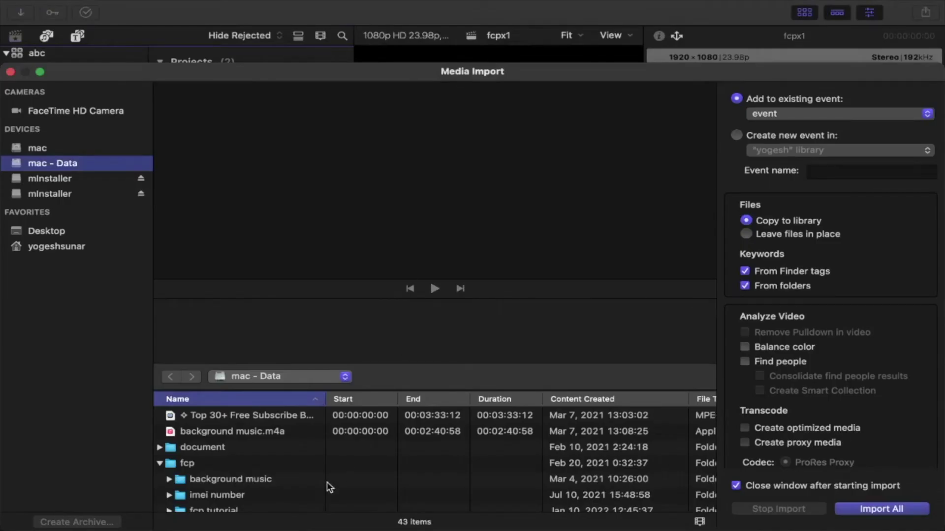
scroll(328, 487, down, 5)
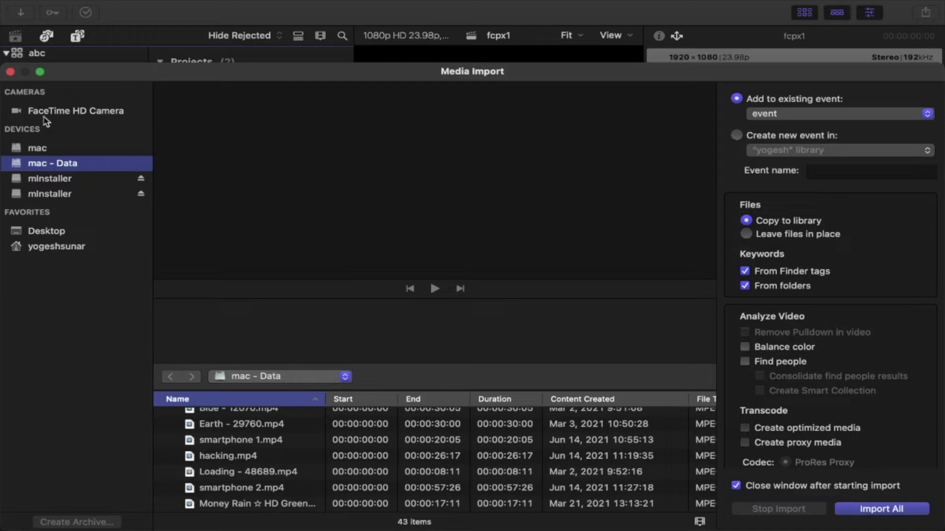
click(10, 72)
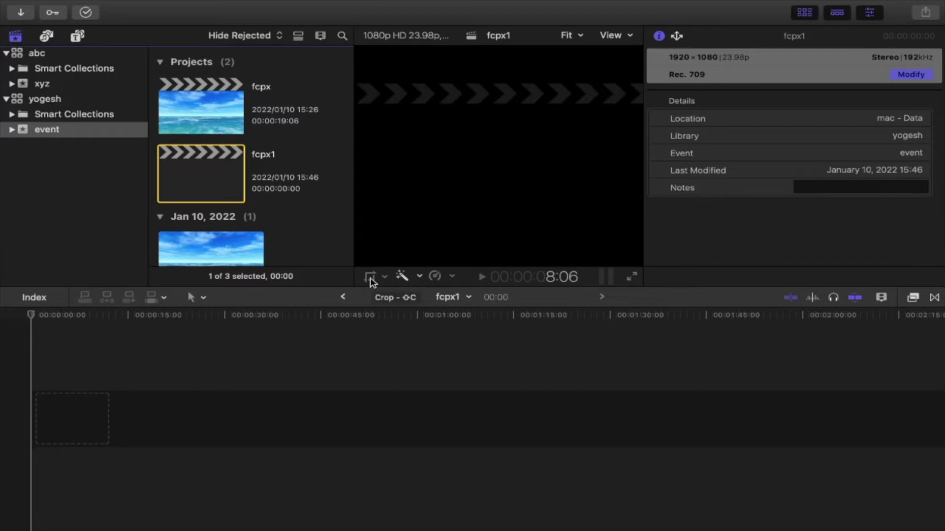
Reopen Media Import with Cmd+I, then bring up Finder on the fcp tutorial folder.
key(super+i)
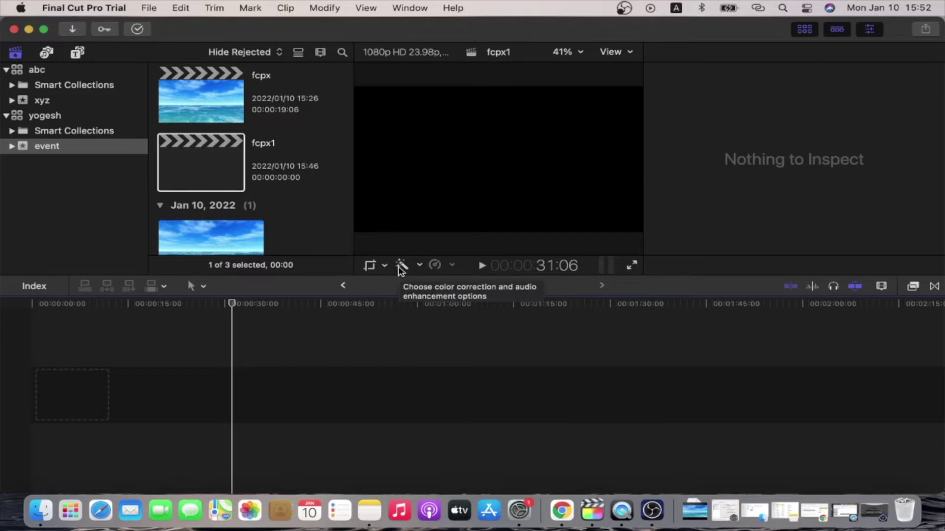
click(38, 513)
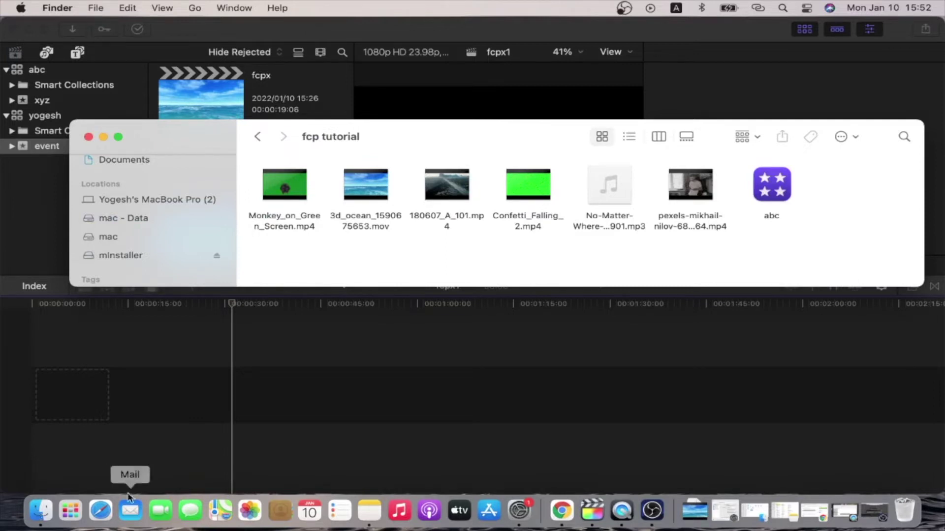
Select the six fcp tutorial media files in Finder and drag them into the Final Cut event.
drag(717, 253, 285, 190)
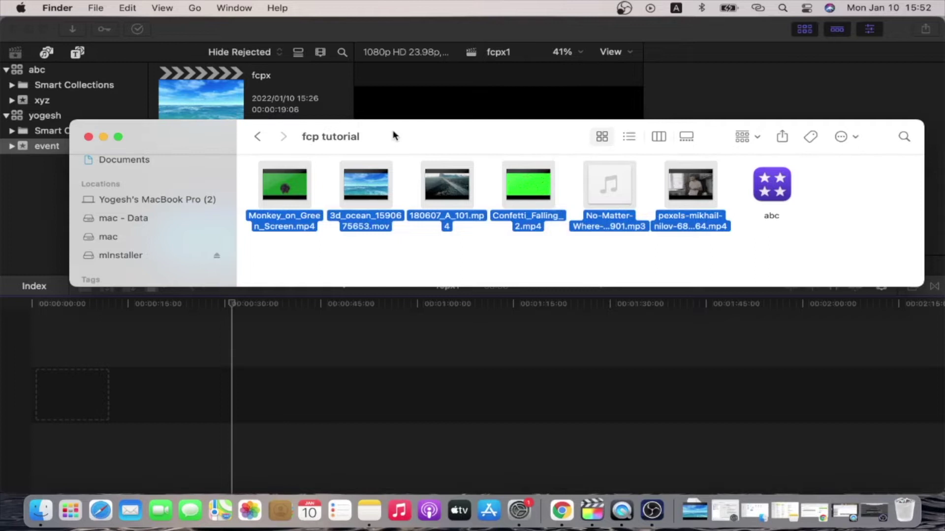
drag(393, 135, 655, 128)
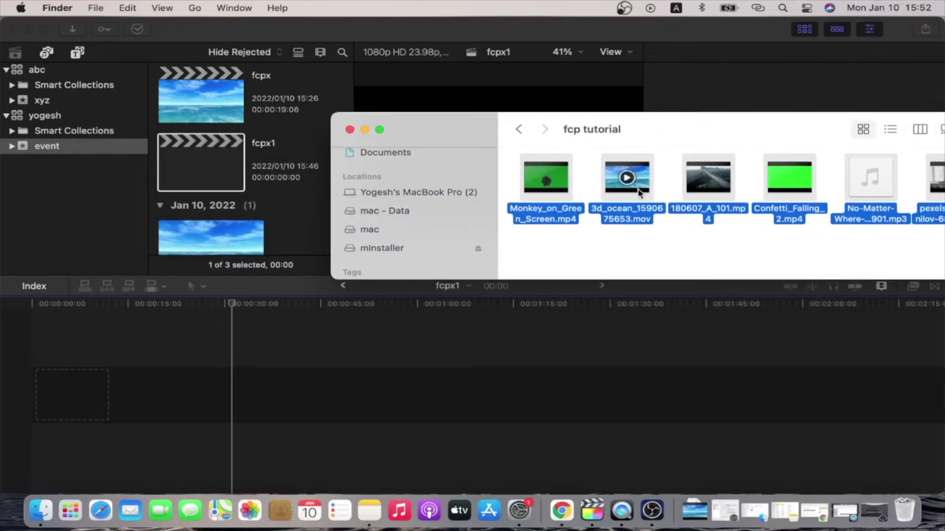
drag(639, 192, 241, 217)
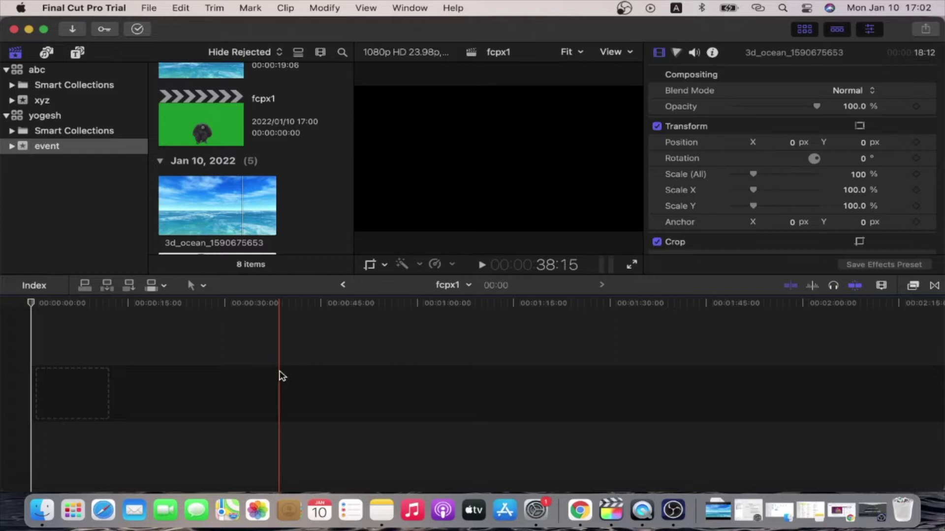
scroll(256, 147, up, 3)
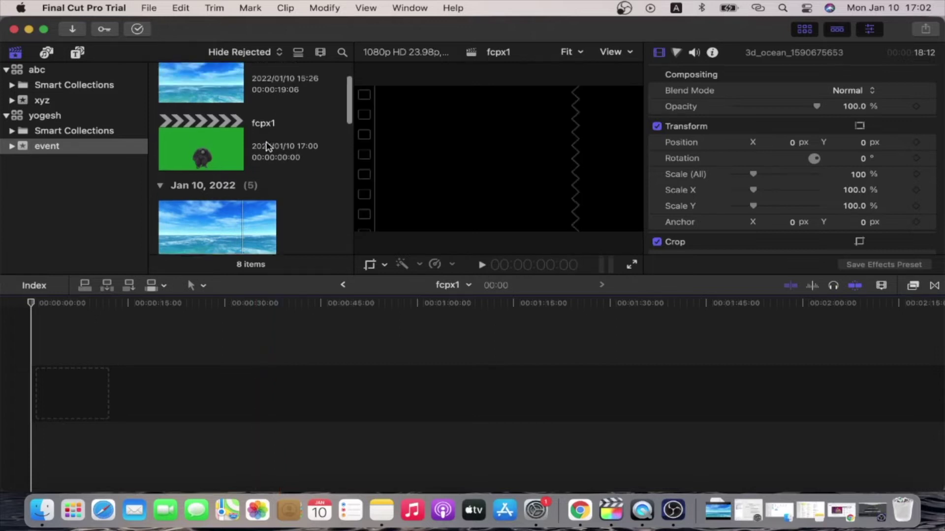
scroll(265, 148, down, 5)
scroll(267, 147, down, 3)
scroll(266, 146, down, 3)
scroll(266, 147, down, 1)
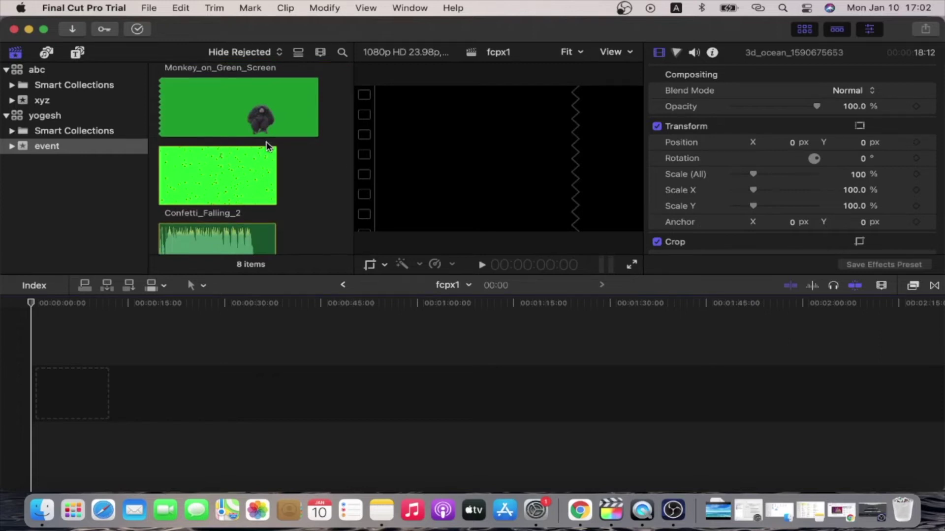
scroll(266, 146, up, 2)
scroll(266, 146, up, 2)
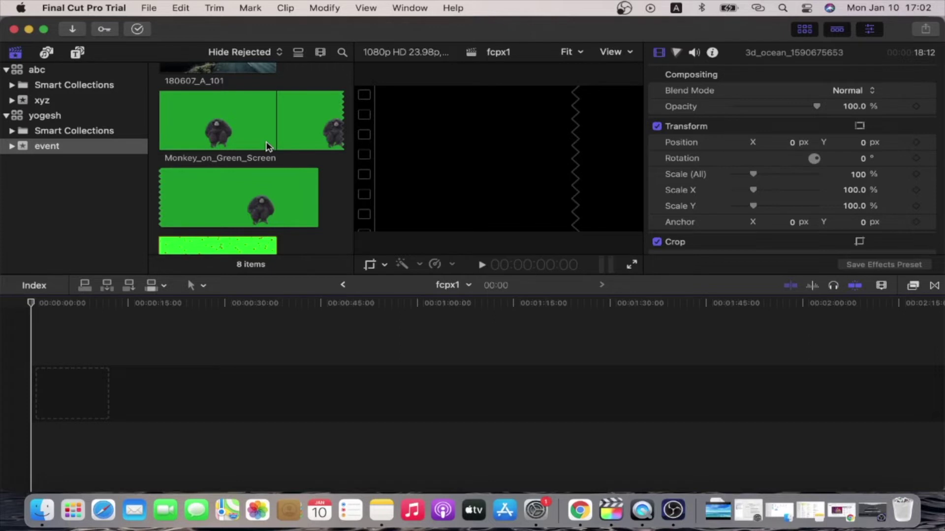
scroll(266, 146, down, 5)
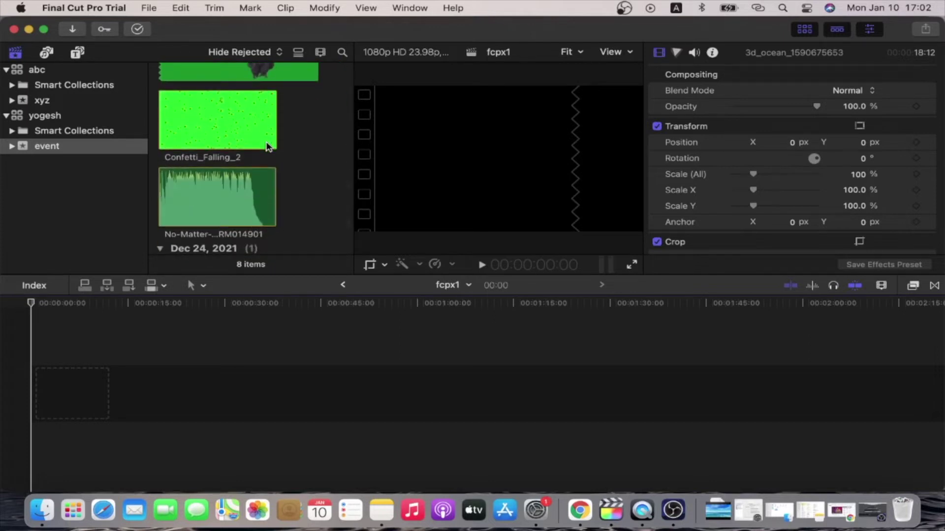
scroll(267, 146, up, 10)
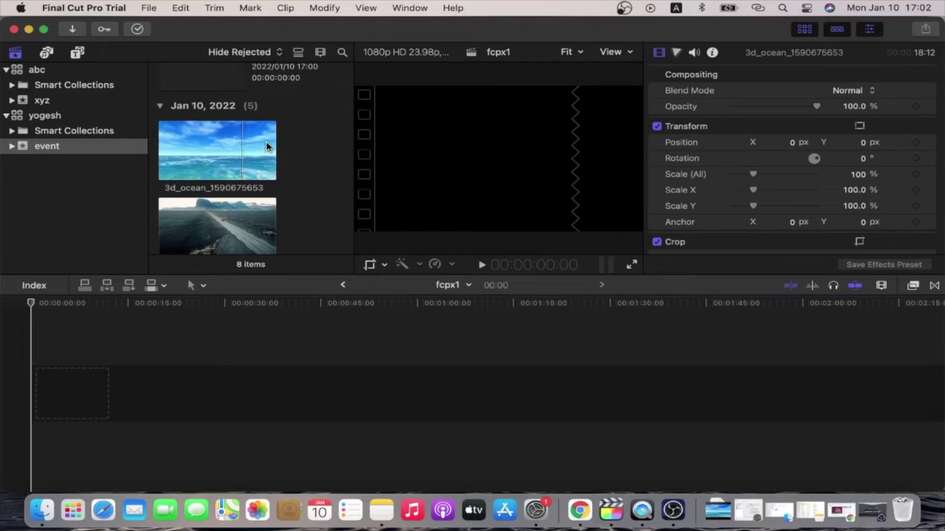
click(249, 197)
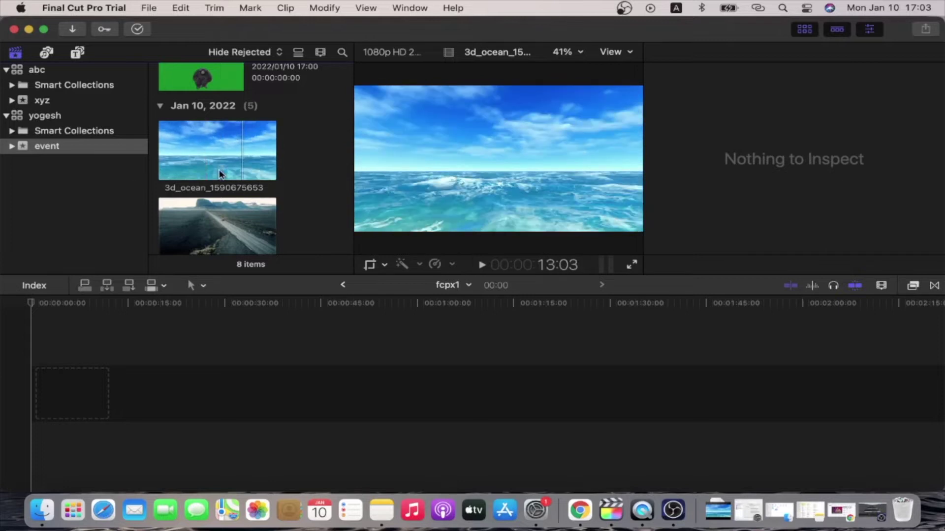
drag(220, 173, 34, 401)
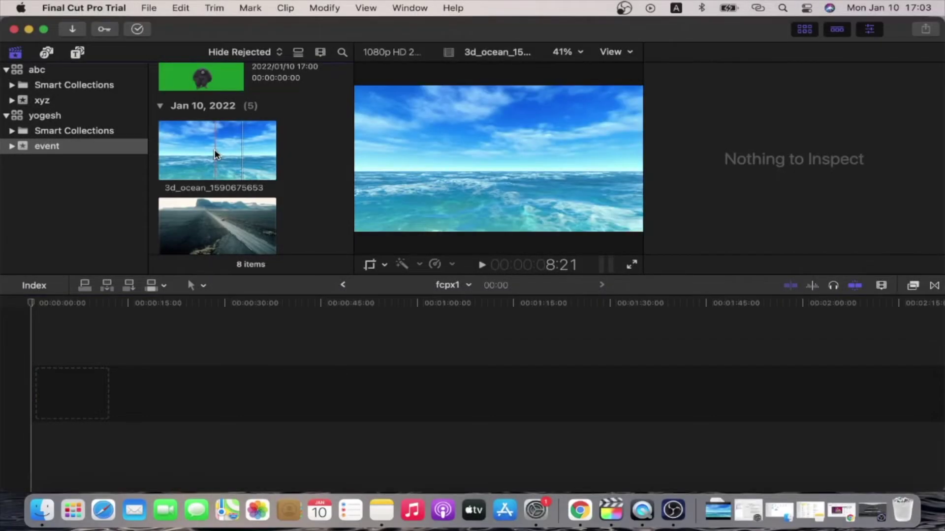
click(214, 155)
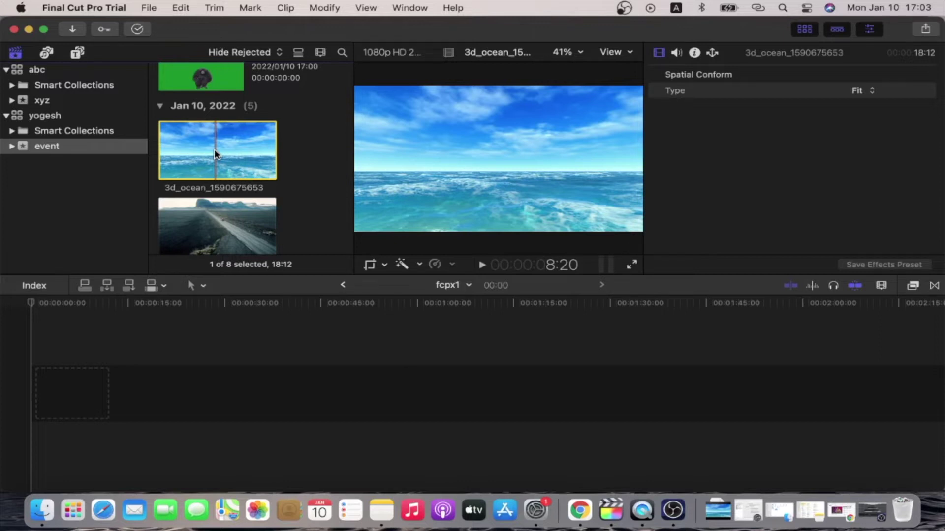
Place 3d_ocean at the timeline start, mark a range in 180607_A_101, and select Monkey_on_Green_Screen.
drag(215, 155, 51, 383)
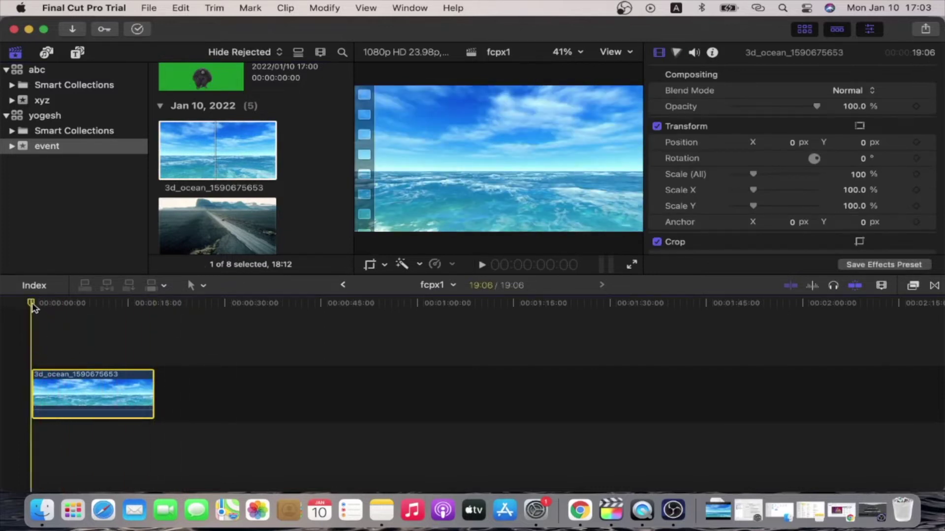
click(208, 385)
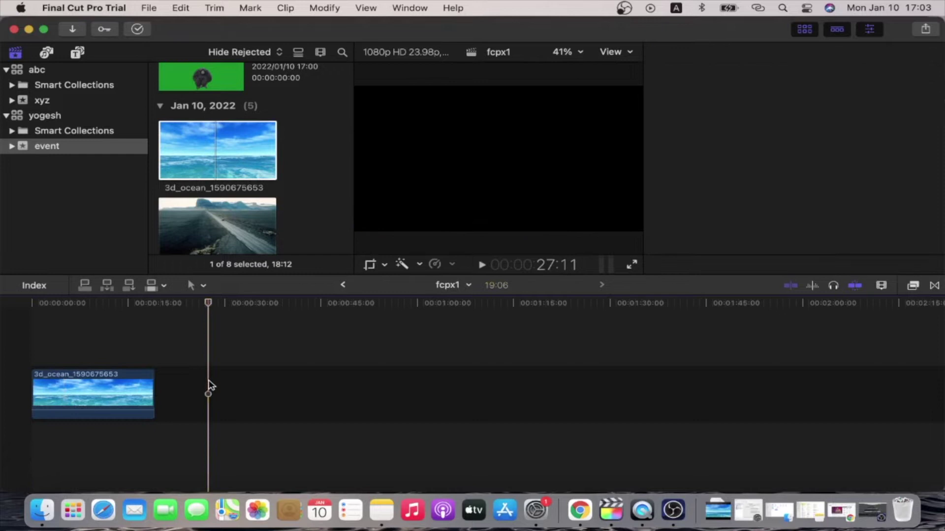
scroll(229, 199, down, 5)
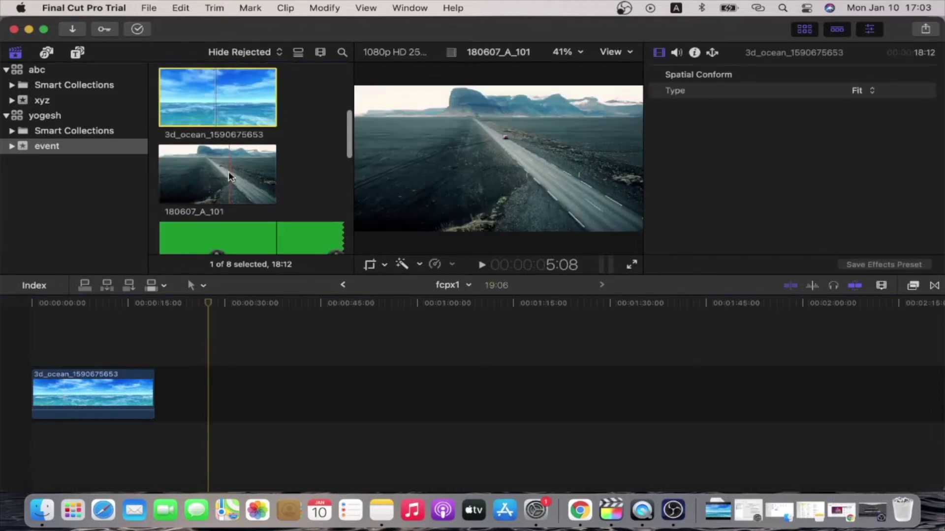
drag(225, 172, 264, 164)
scroll(220, 148, down, 5)
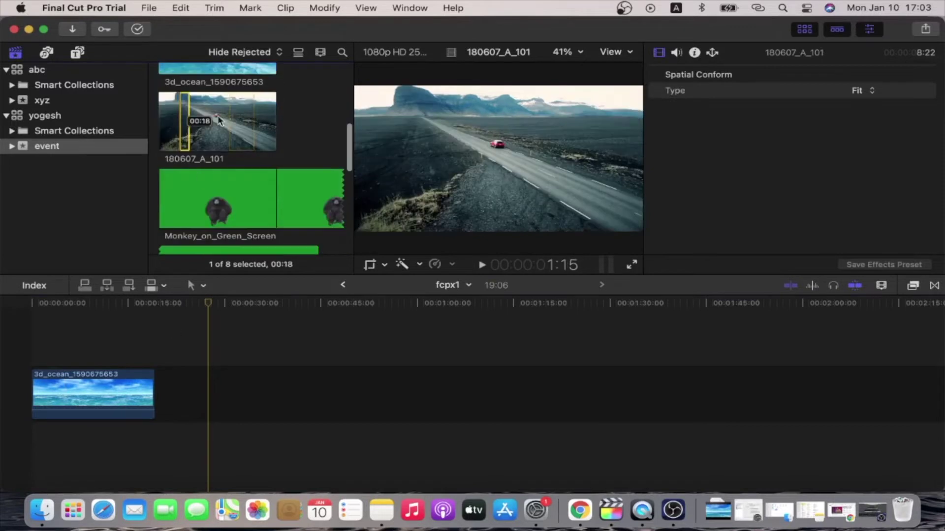
click(206, 210)
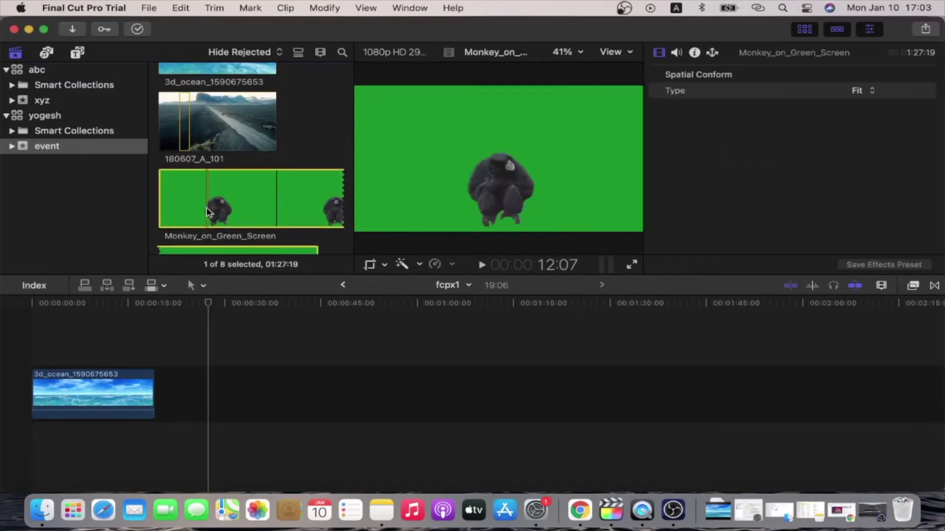
Place Monkey_on_Green_Screen right after the ocean clip and inspect both timeline clips.
drag(206, 209, 180, 383)
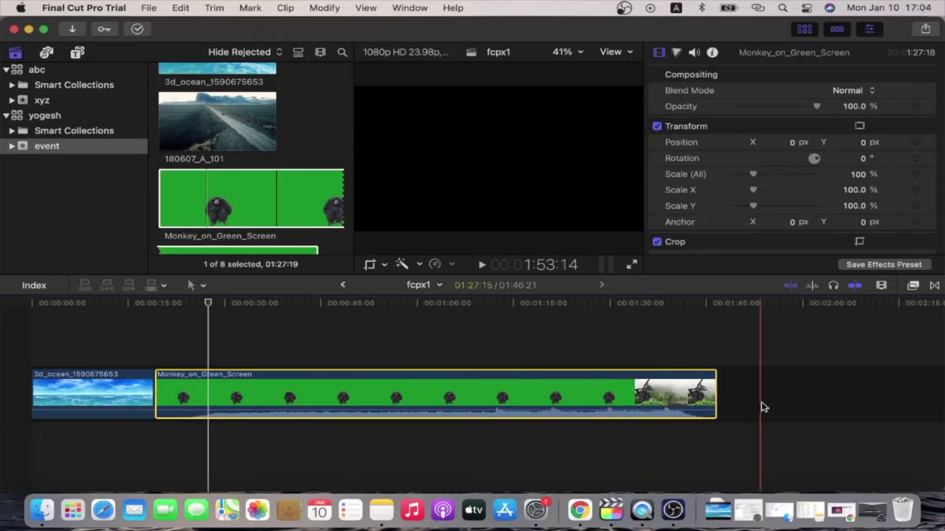
scroll(762, 409, right, 3)
scroll(762, 408, left, 2)
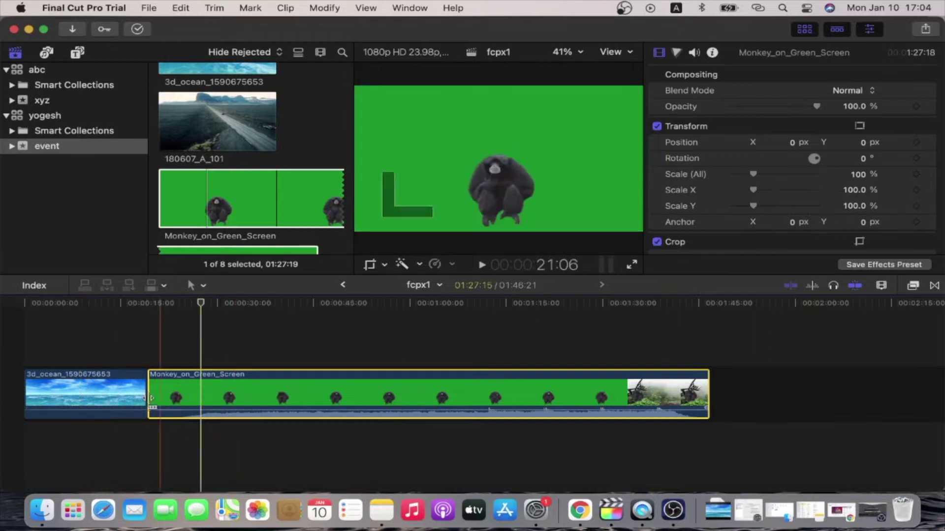
click(122, 394)
click(182, 391)
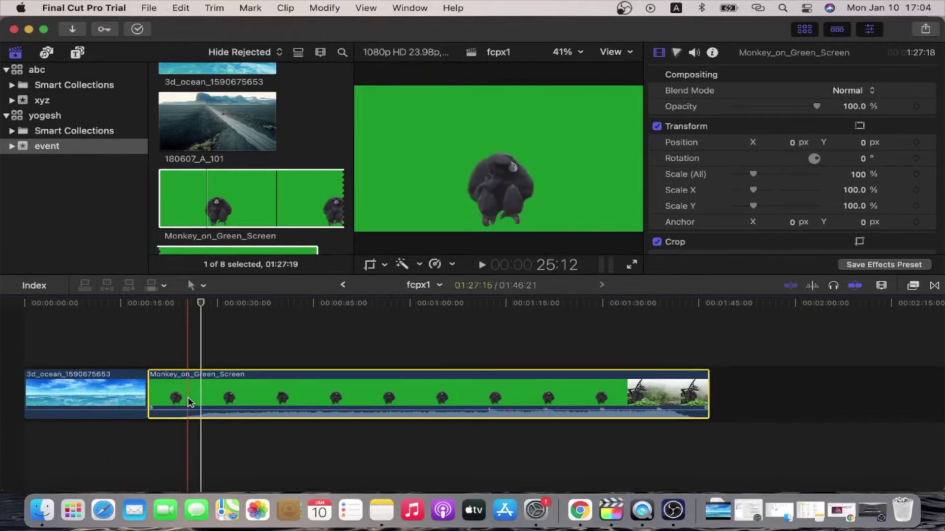
Mark the full length of the 180607_A_101 clip in the browser.
drag(262, 123, 143, 120)
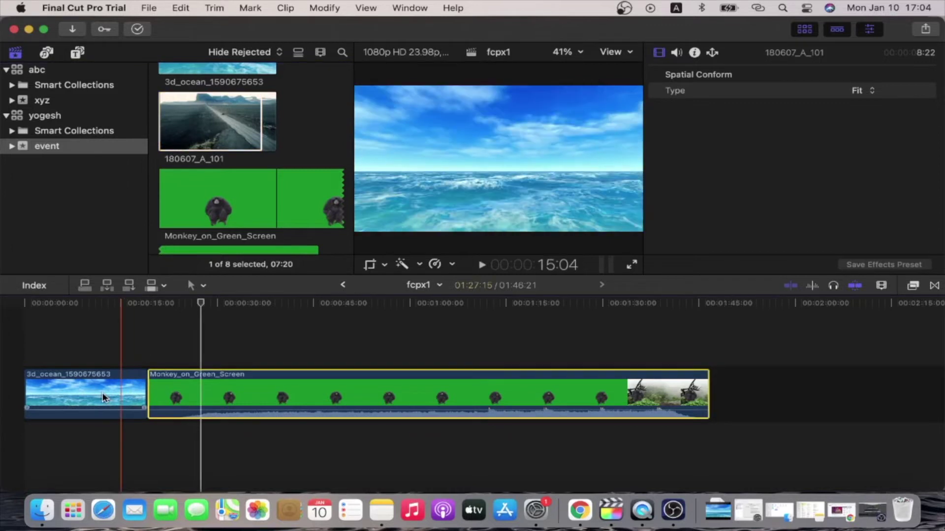
click(127, 398)
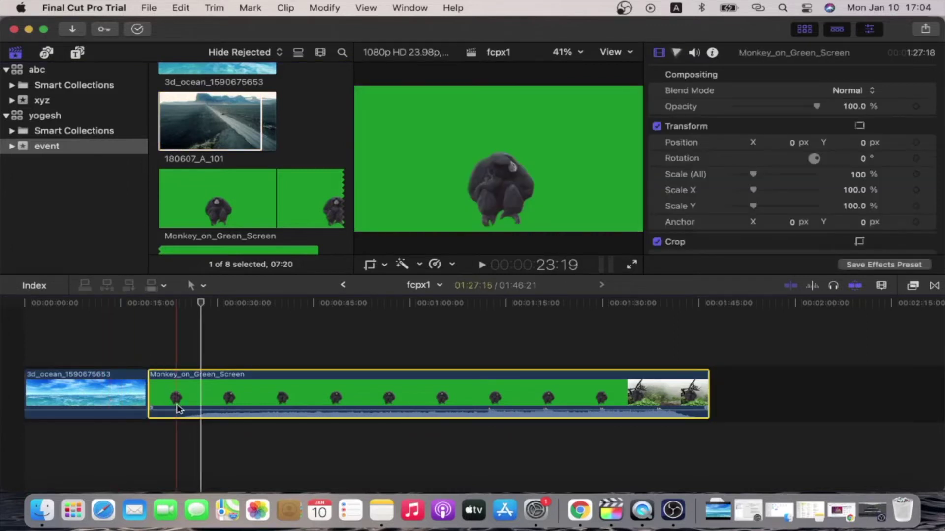
click(254, 133)
drag(264, 122, 276, 121)
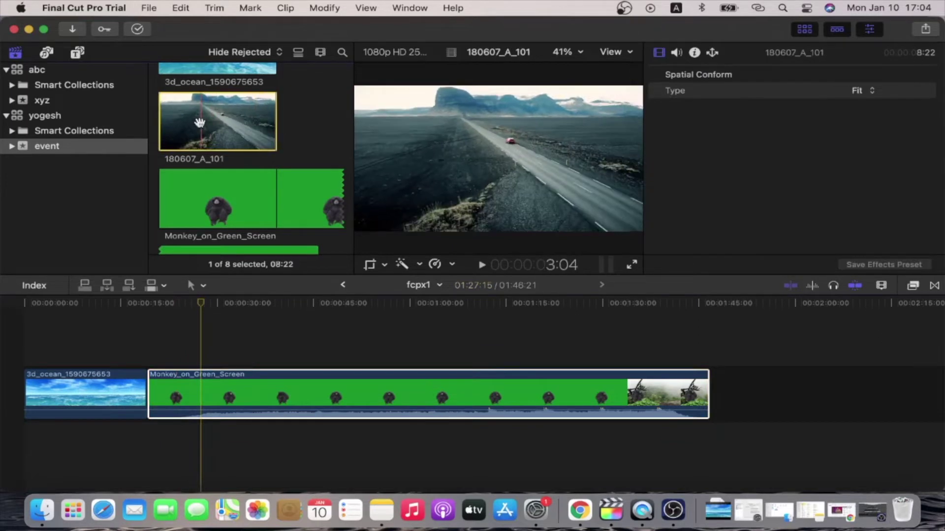
scroll(199, 123, up, 2)
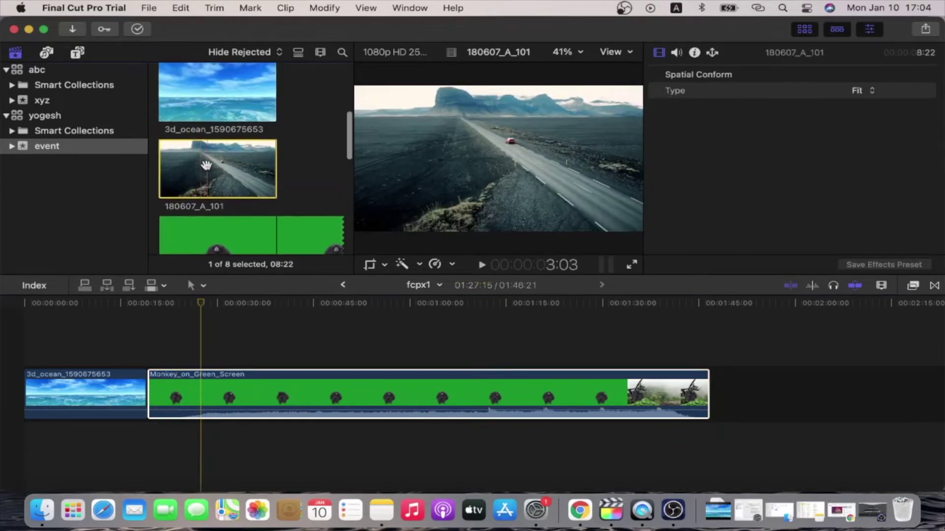
Insert 180607_A_101 after the ocean clip, lift it out, then drop it back before Monkey_on_Green_Screen.
drag(206, 165, 142, 384)
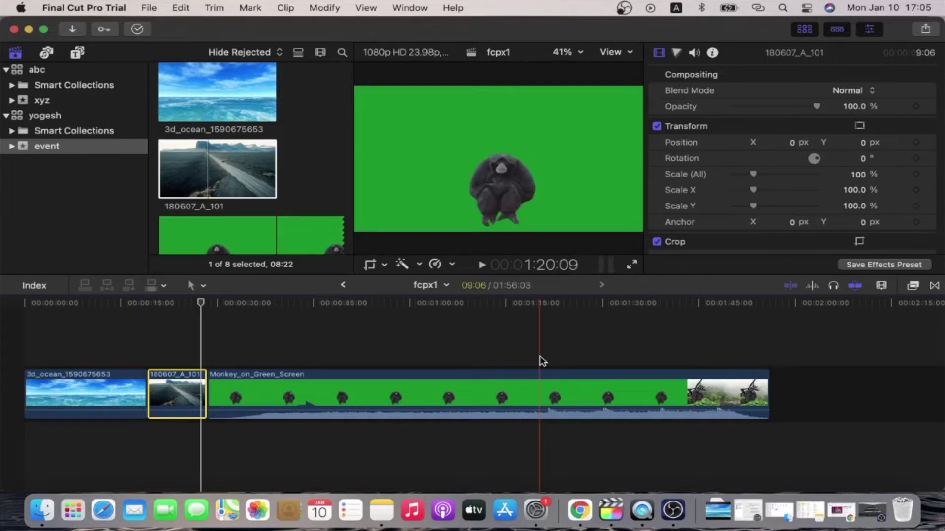
click(414, 383)
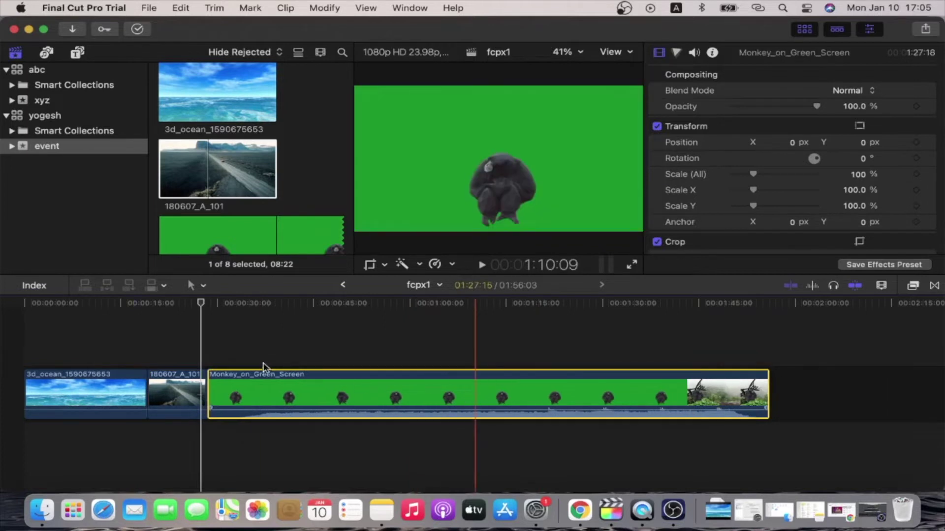
drag(177, 391, 189, 344)
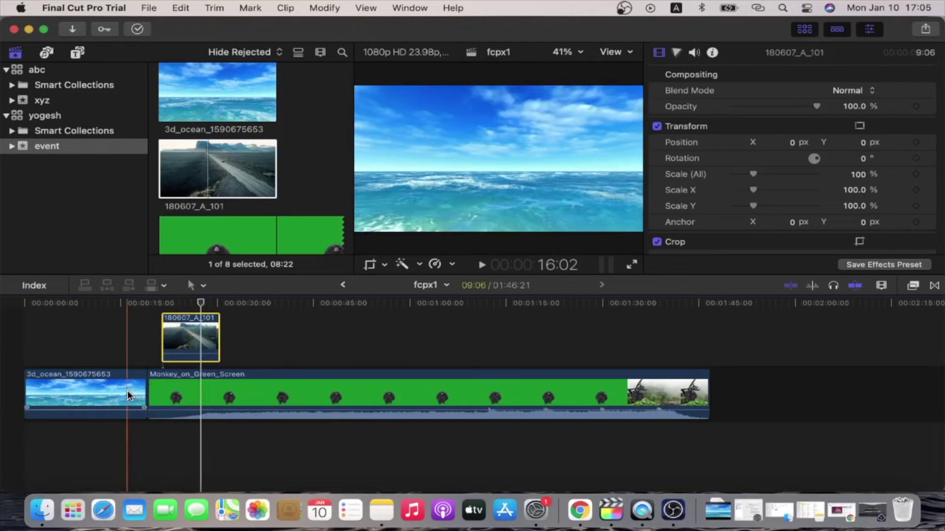
drag(181, 347, 151, 394)
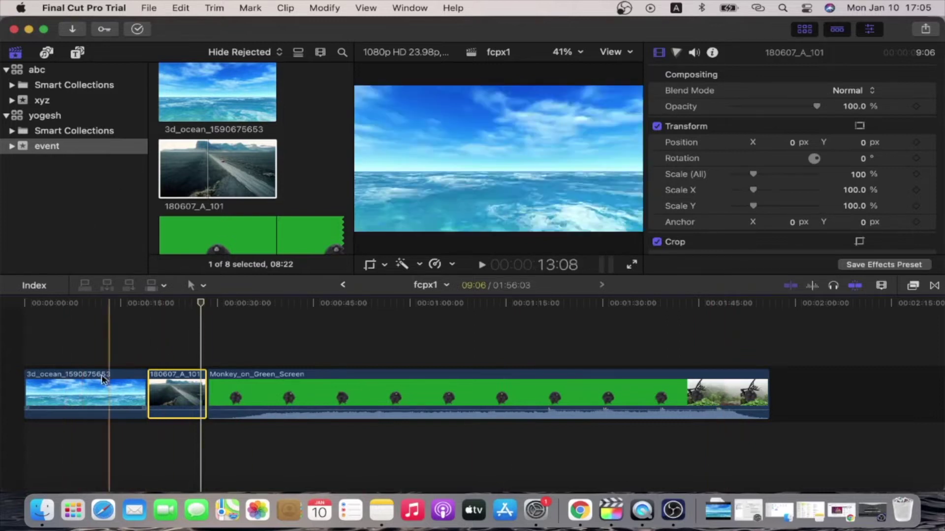
Set the playhead partway into the ocean clip.
click(56, 393)
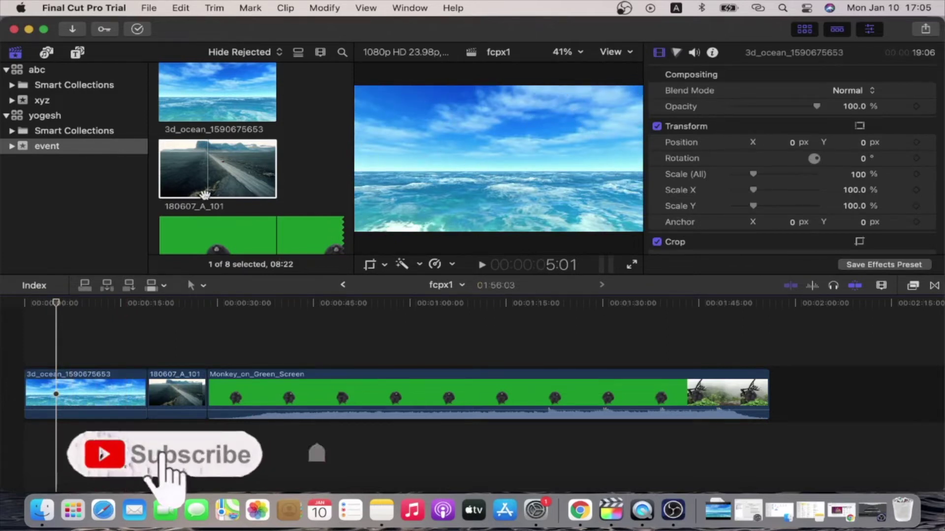
scroll(204, 196, down, 5)
scroll(205, 195, down, 5)
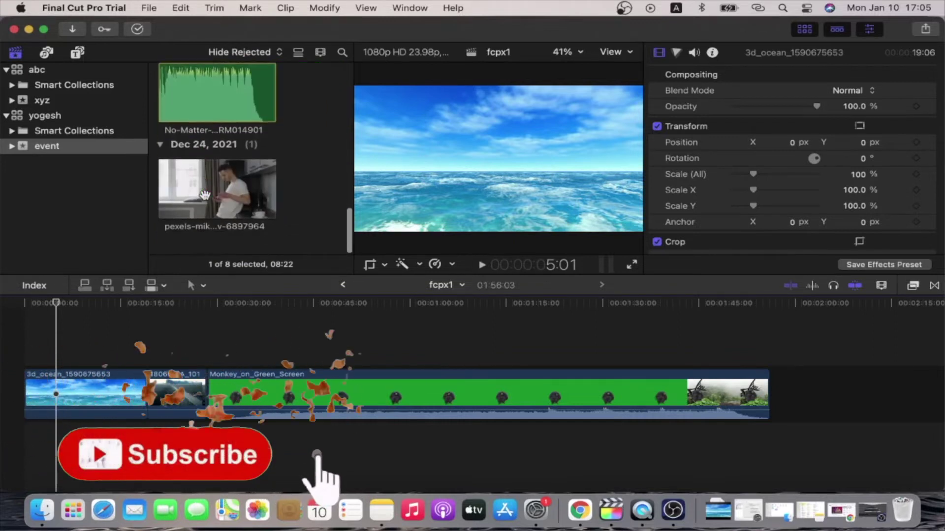
Connect pexels-mikhail-nilov-6897964 above the timeline start and set the playhead to 11:17.
click(204, 195)
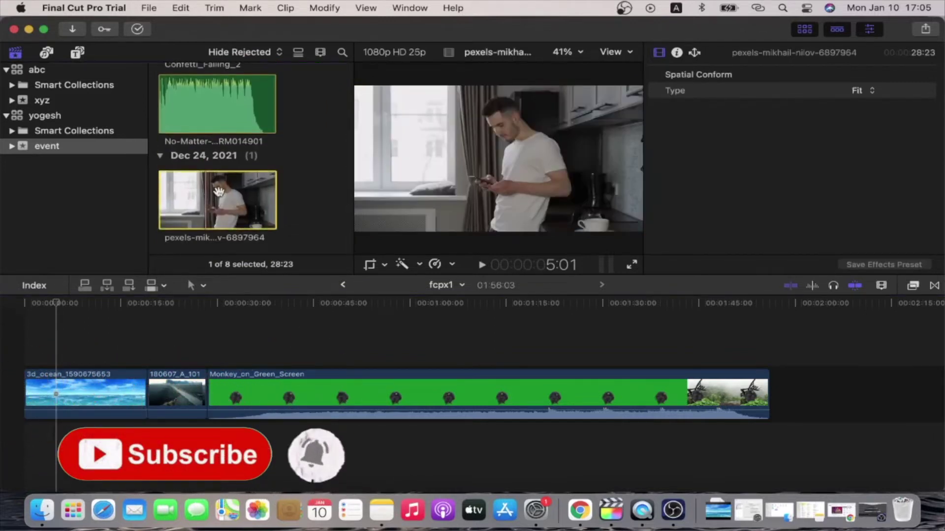
mouse_move(218, 192)
mouse_down()
mouse_move(34, 340)
mouse_move(79, 338)
mouse_up()
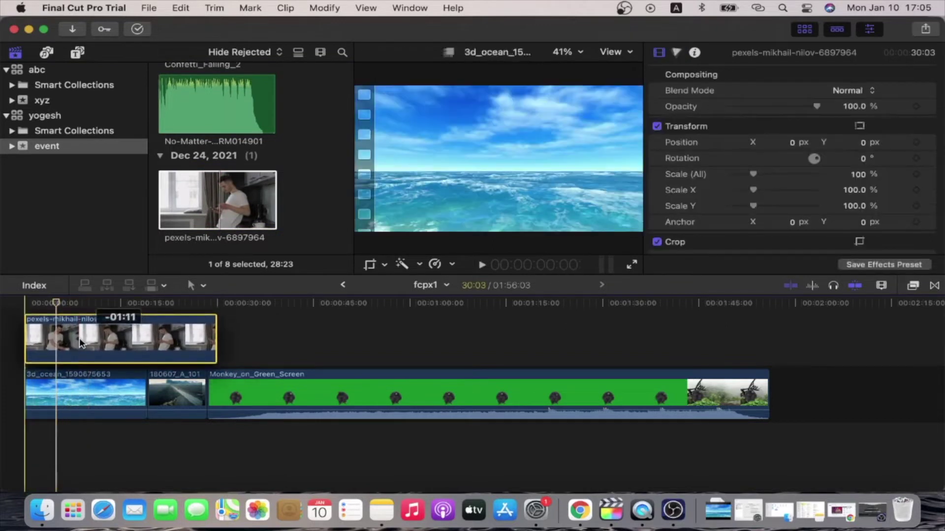
click(98, 305)
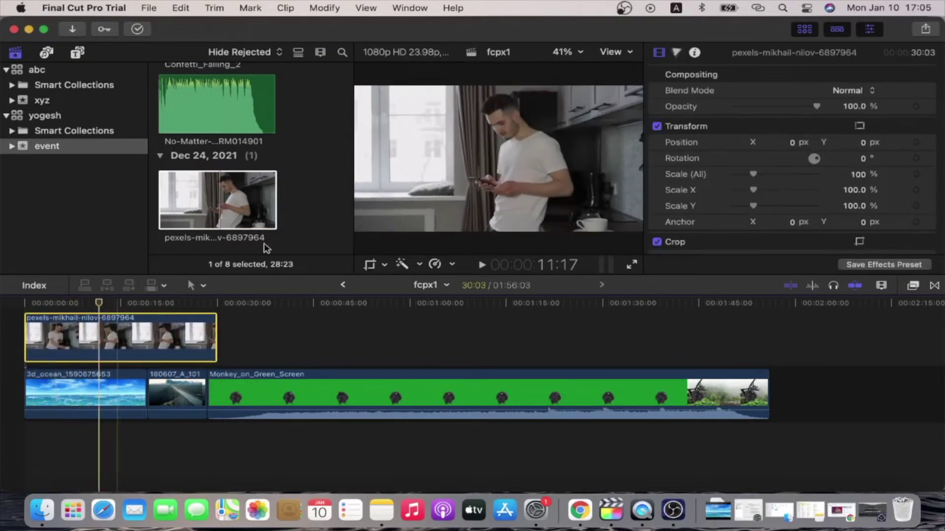
click(385, 266)
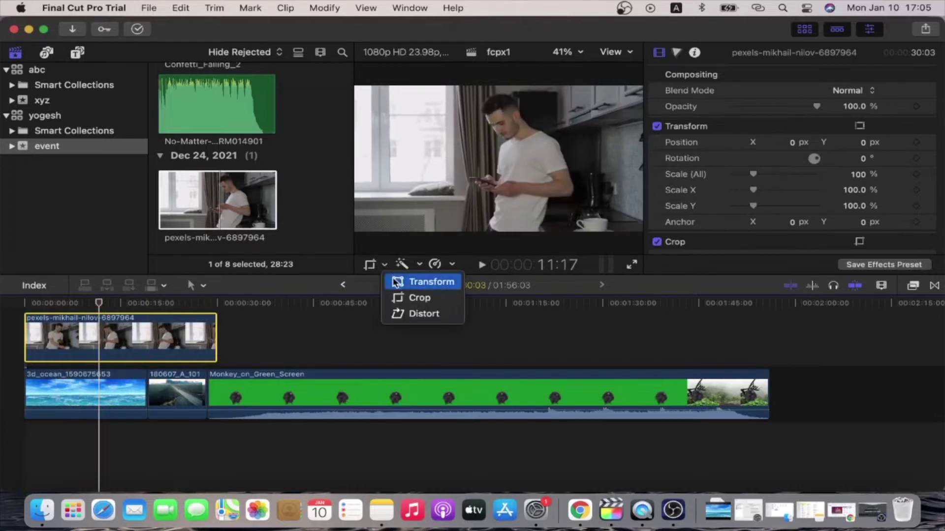
Scale the pexels overlay to 28.03% with Transform handles and place it bottom-left.
click(397, 282)
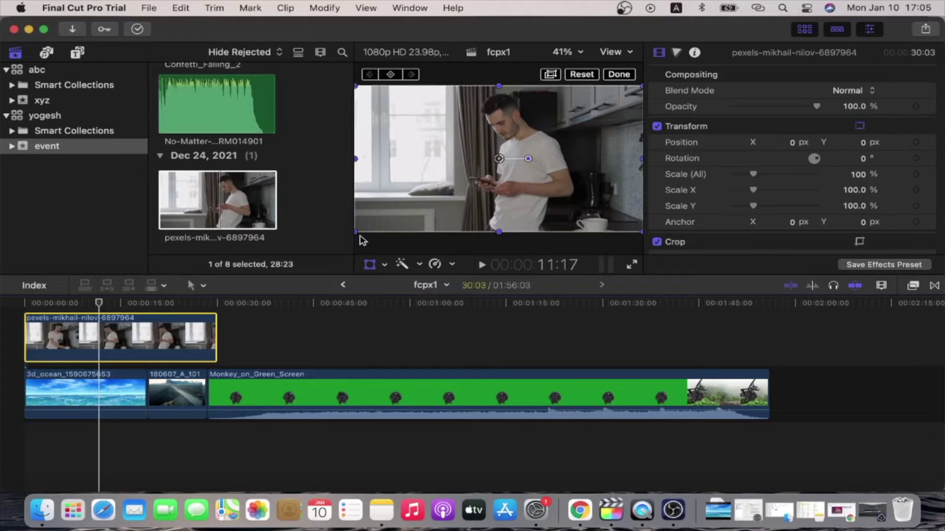
click(369, 265)
click(370, 264)
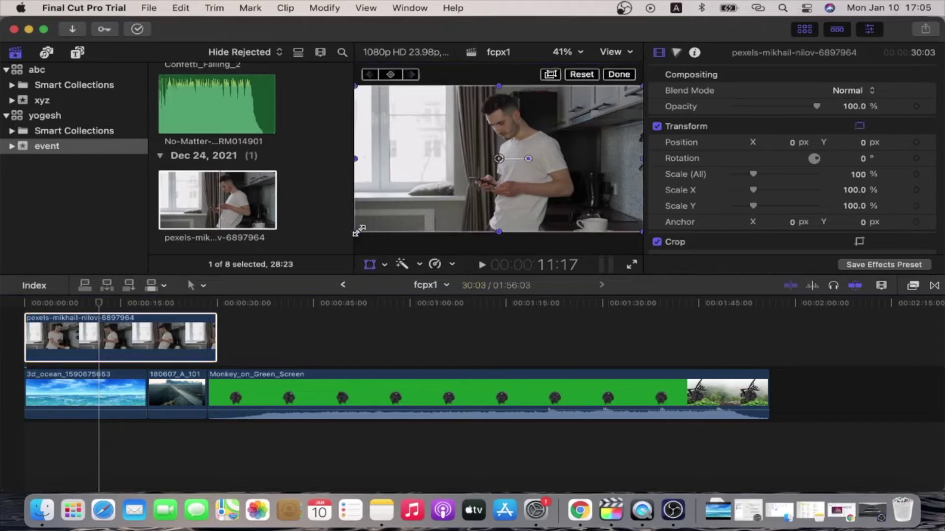
drag(358, 231, 376, 221)
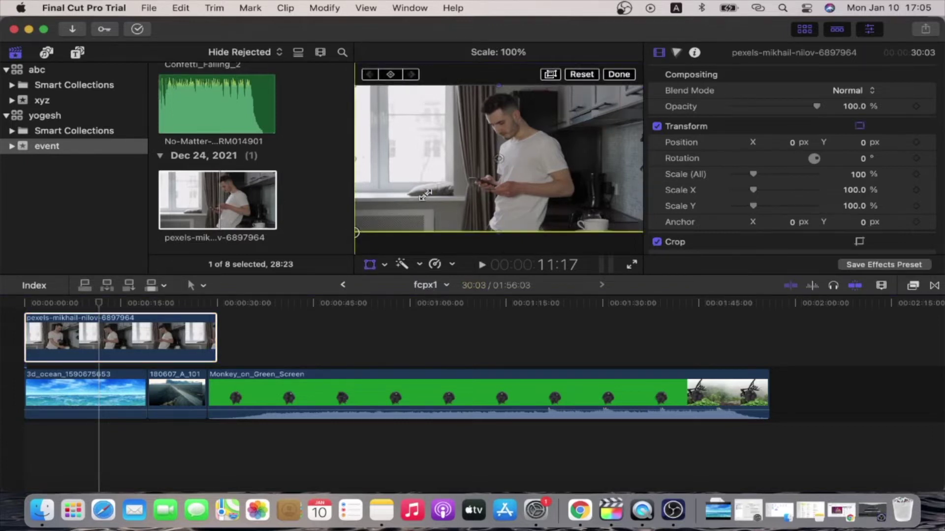
drag(424, 194, 425, 196)
mouse_move(461, 139)
mouse_down()
mouse_move(438, 160)
mouse_move(396, 134)
mouse_up()
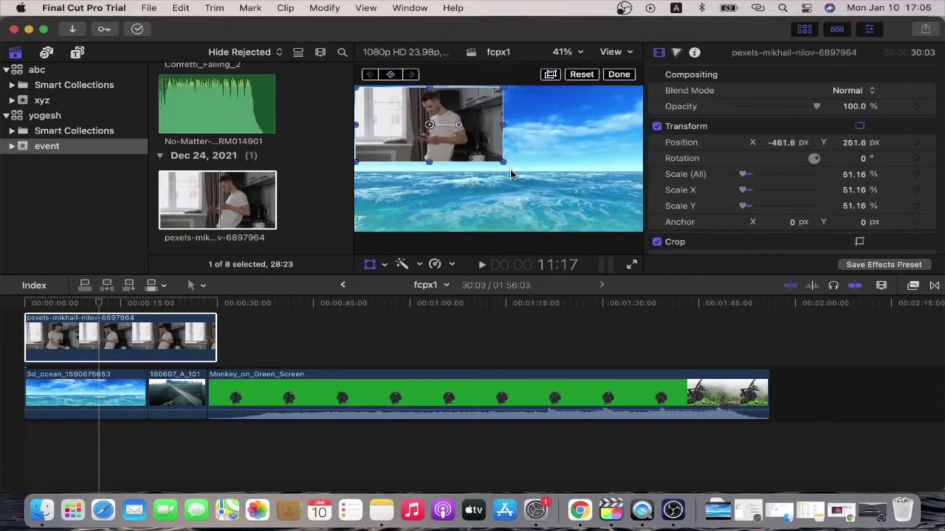
mouse_move(503, 162)
mouse_down()
mouse_move(455, 145)
mouse_move(414, 222)
mouse_move(383, 217)
mouse_up()
drag(109, 359, 370, 330)
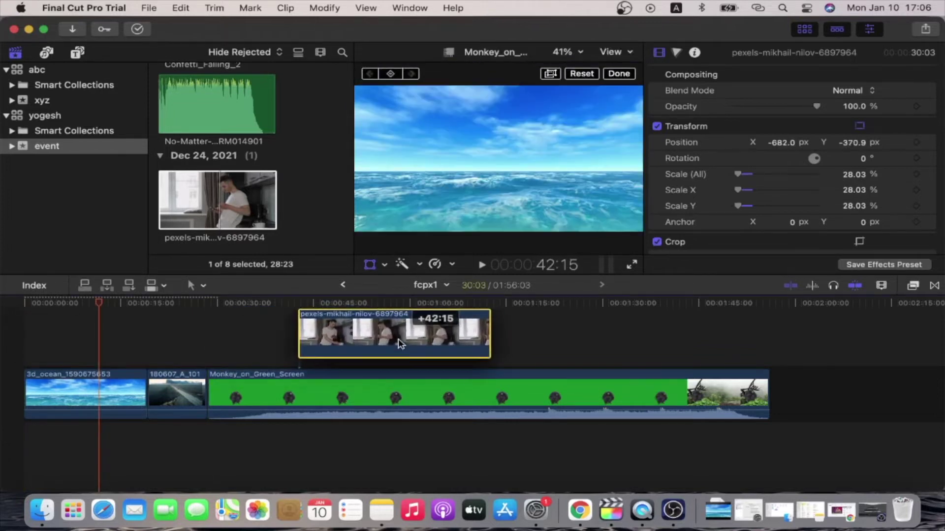
Slide the pexels overlay earlier after checking at 57:11, then set the playhead to 32:21.
drag(371, 330, 394, 315)
click(393, 304)
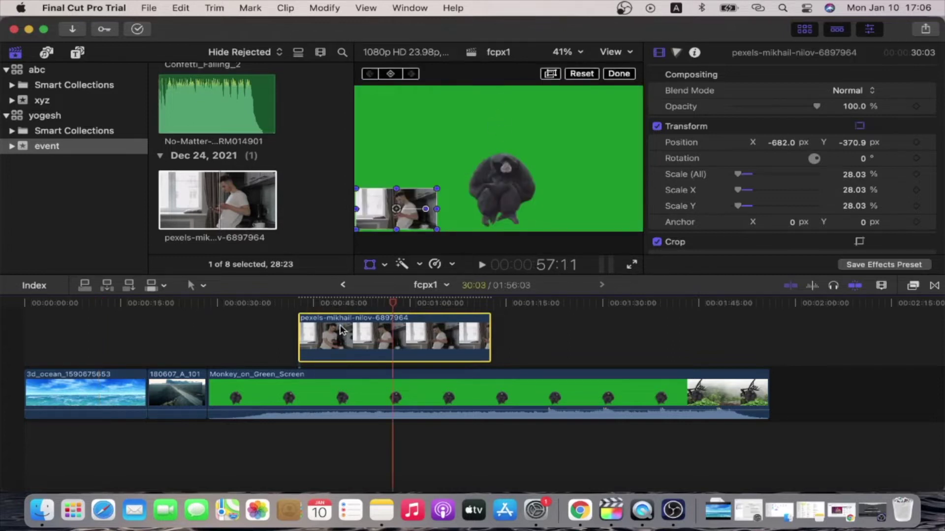
drag(341, 329, 177, 335)
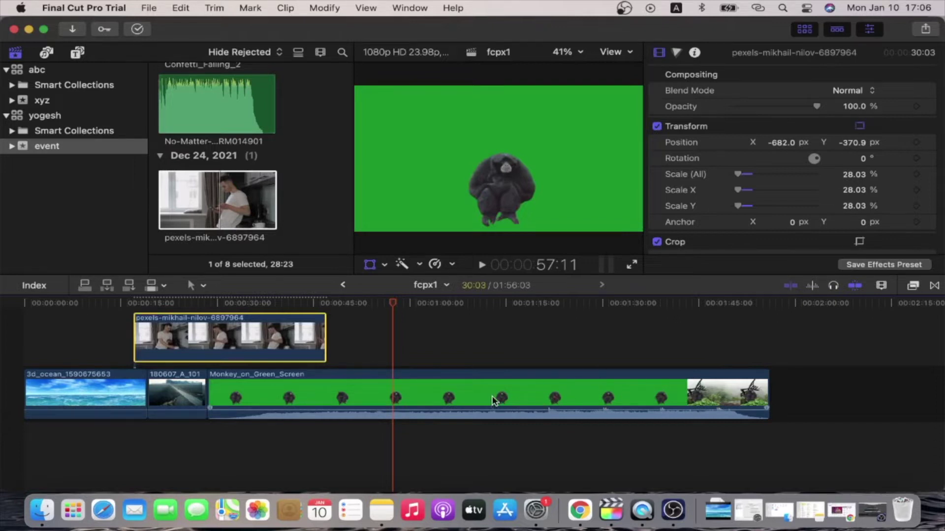
scroll(189, 346, up, 2)
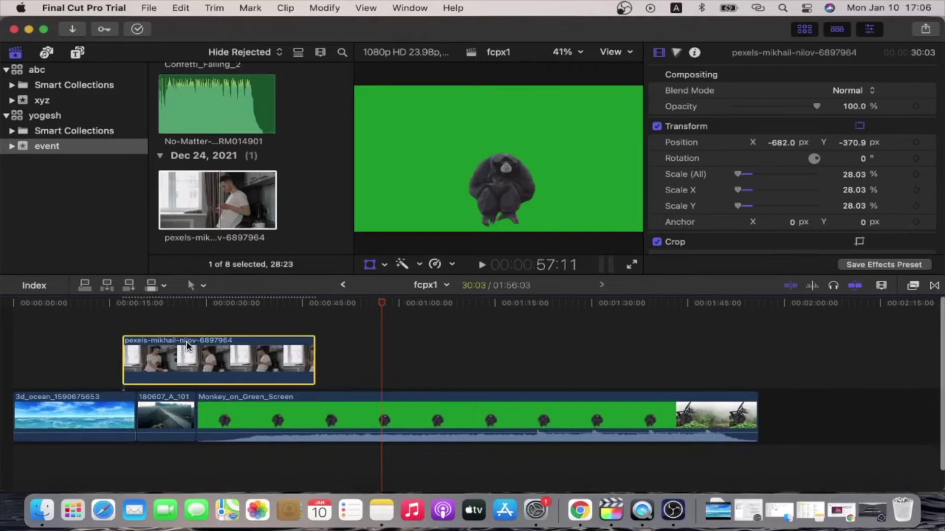
click(237, 207)
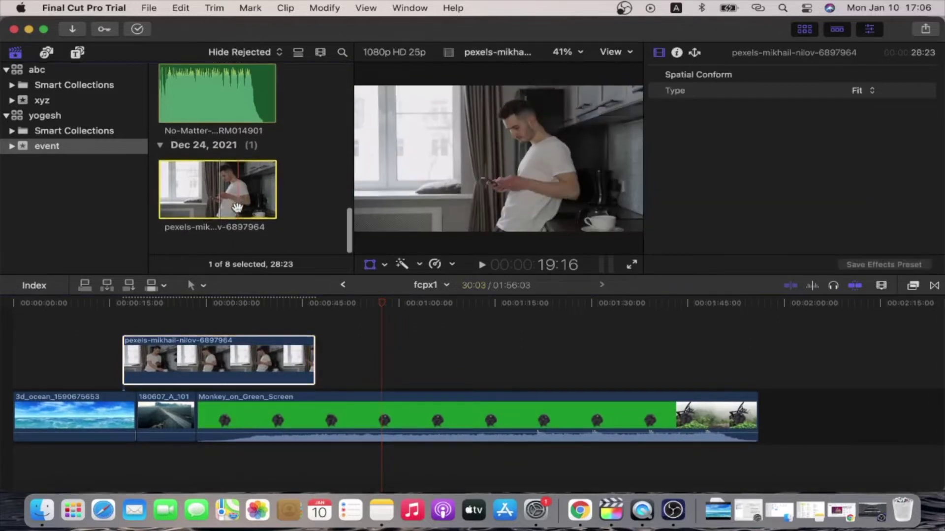
click(227, 306)
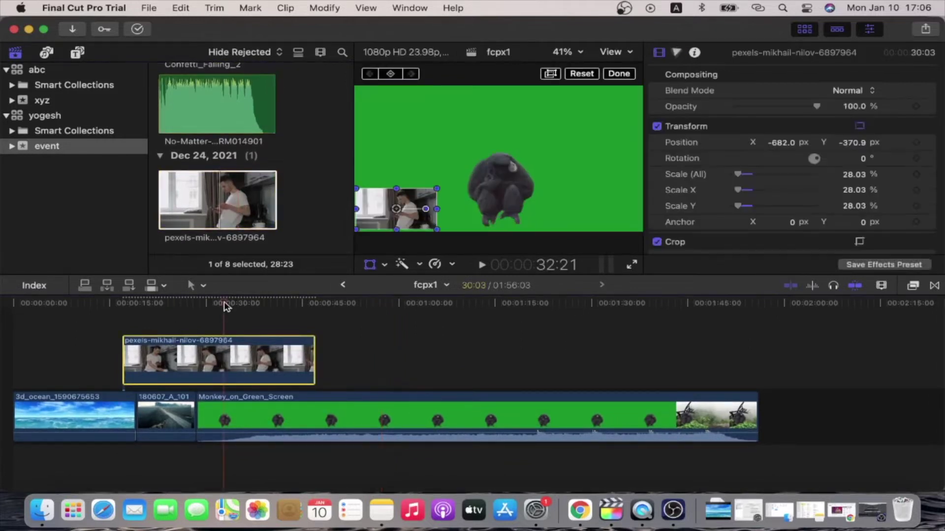
Scroll the browser up and load the 3d_ocean clip in the viewer.
scroll(230, 150, up, 2)
scroll(231, 150, up, 2)
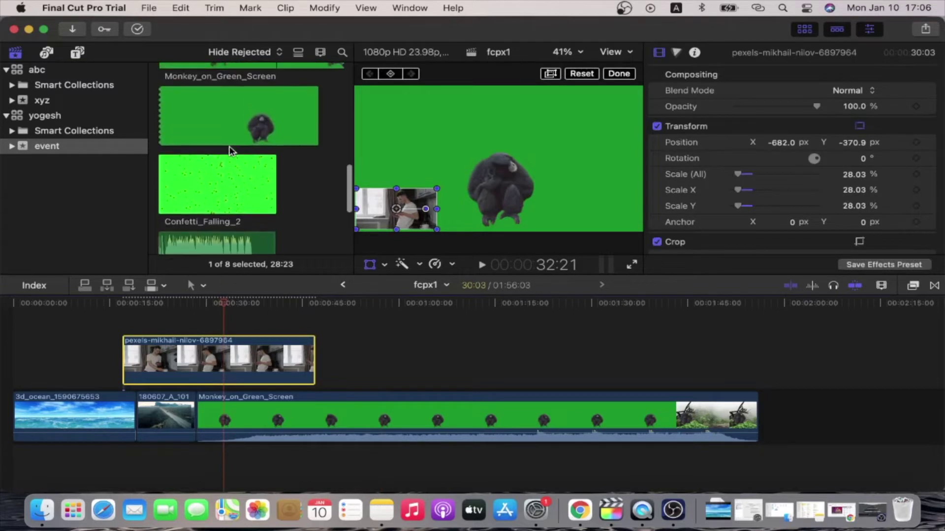
scroll(230, 150, up, 2)
scroll(230, 150, up, 2)
scroll(231, 151, up, 2)
scroll(230, 150, up, 2)
scroll(231, 151, up, 2)
scroll(230, 150, down, 3)
scroll(230, 151, down, 2)
click(230, 150)
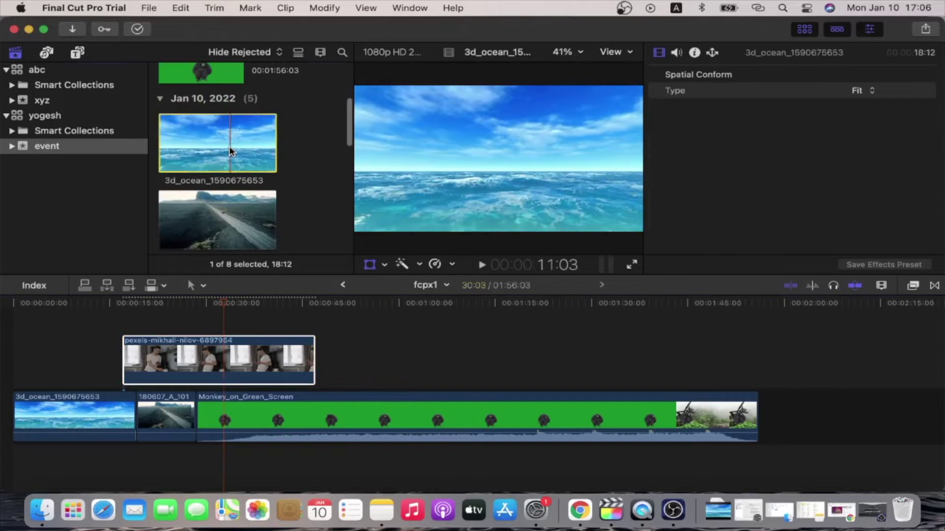
Connect a 3d_ocean copy above the pexels overlay, slide the overlay earlier, and drag the first ocean clip.
drag(231, 150, 253, 315)
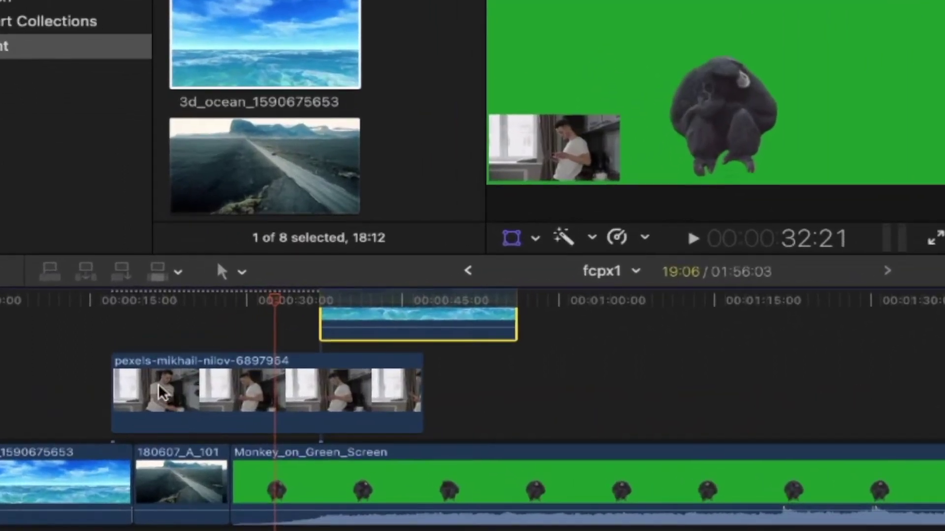
click(155, 361)
mouse_move(165, 398)
mouse_down()
mouse_move(104, 359)
mouse_move(99, 386)
mouse_move(144, 370)
mouse_move(119, 372)
mouse_up()
click(89, 414)
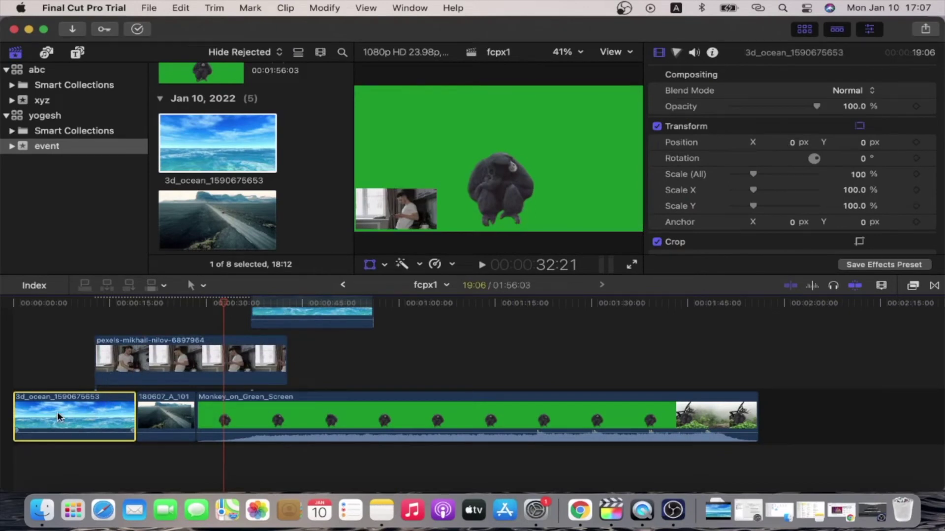
mouse_move(57, 411)
mouse_down()
mouse_move(554, 406)
mouse_move(469, 425)
mouse_up()
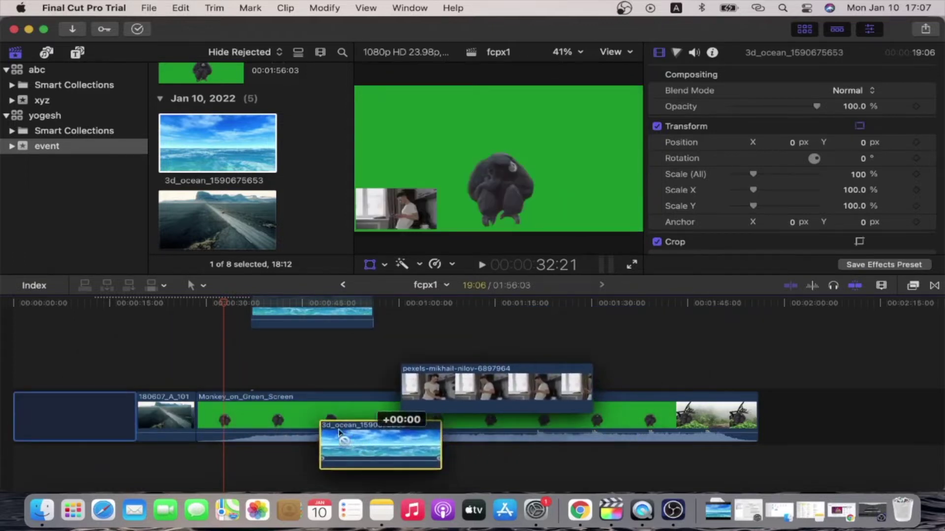
Return the ocean clip to the timeline start and delete the connected 3d_ocean copy.
drag(469, 426, 52, 416)
click(329, 314)
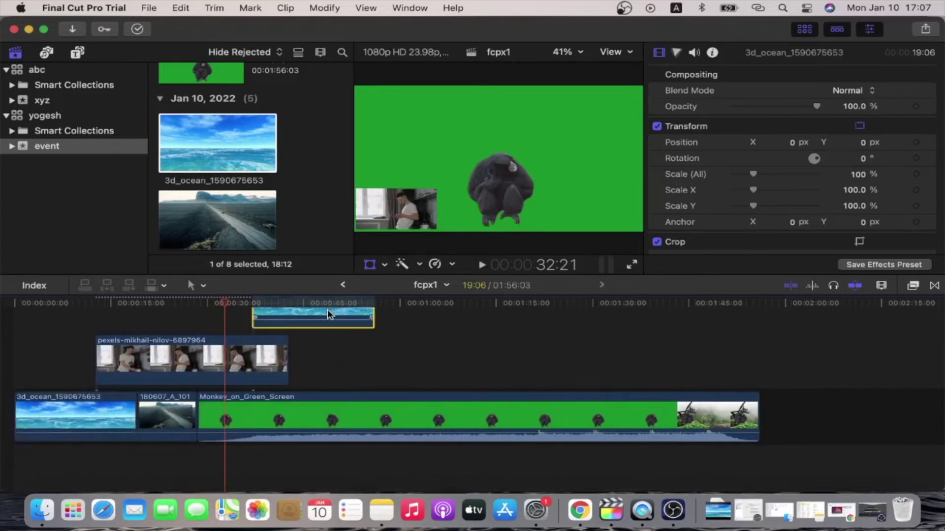
key(Delete)
Inspect the pexels and ocean clips, then delete 3d_ocean together with its connected pexels clip.
click(164, 362)
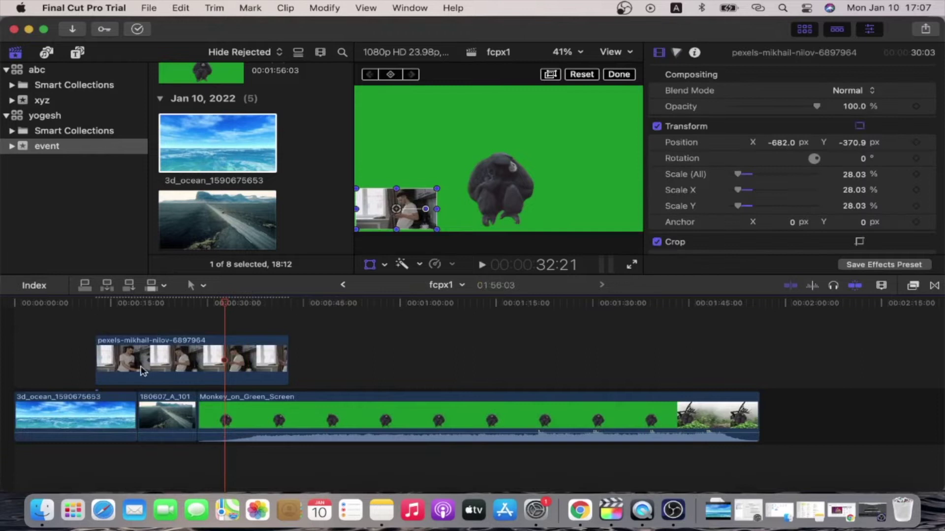
click(76, 415)
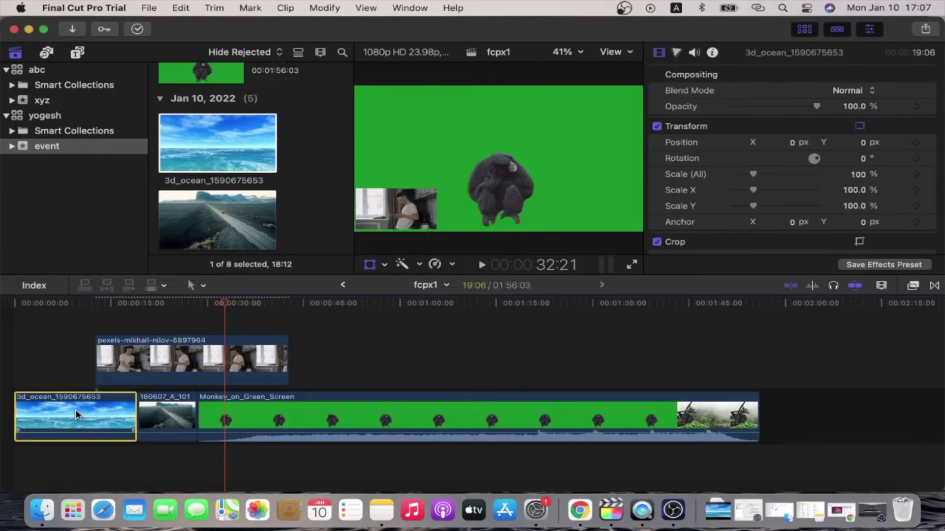
click(129, 369)
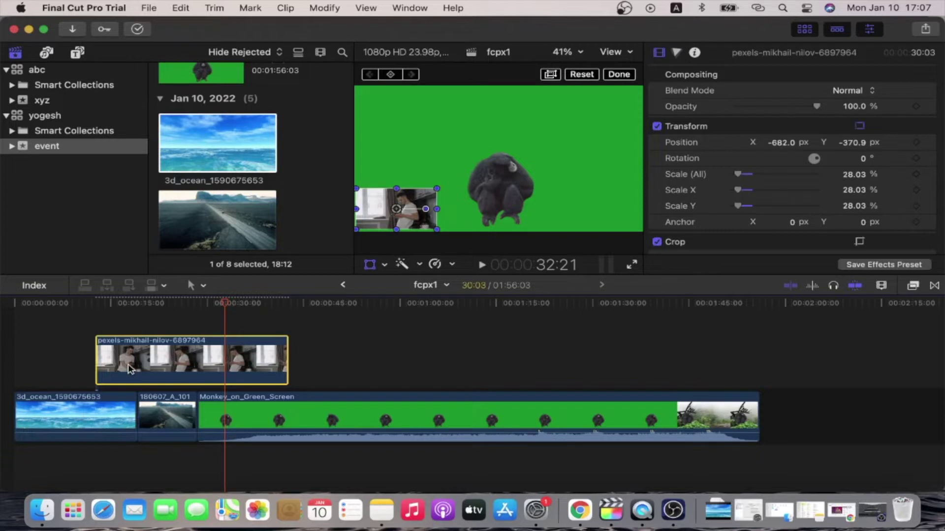
click(78, 408)
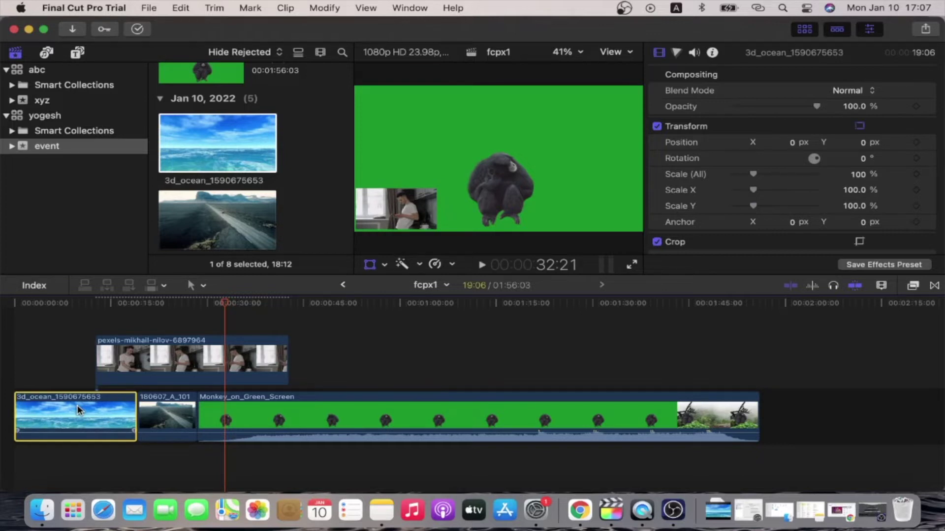
key(Delete)
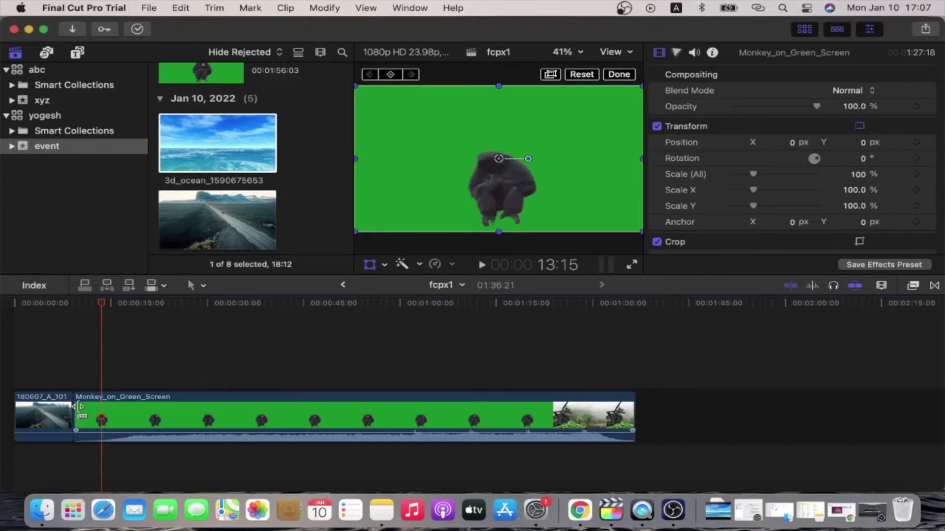
Restore the deleted 3d_ocean clip and slide the connected pexels clip about 12 seconds later.
key(super+z)
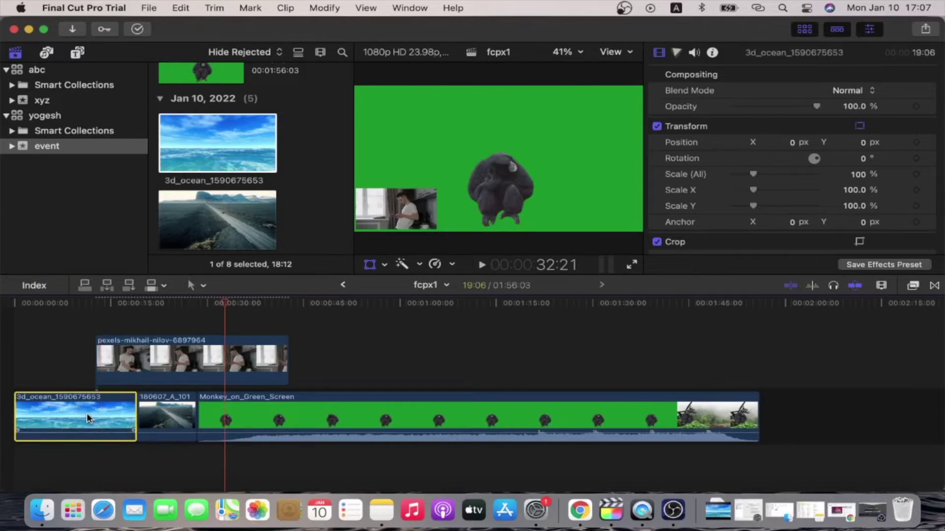
click(139, 364)
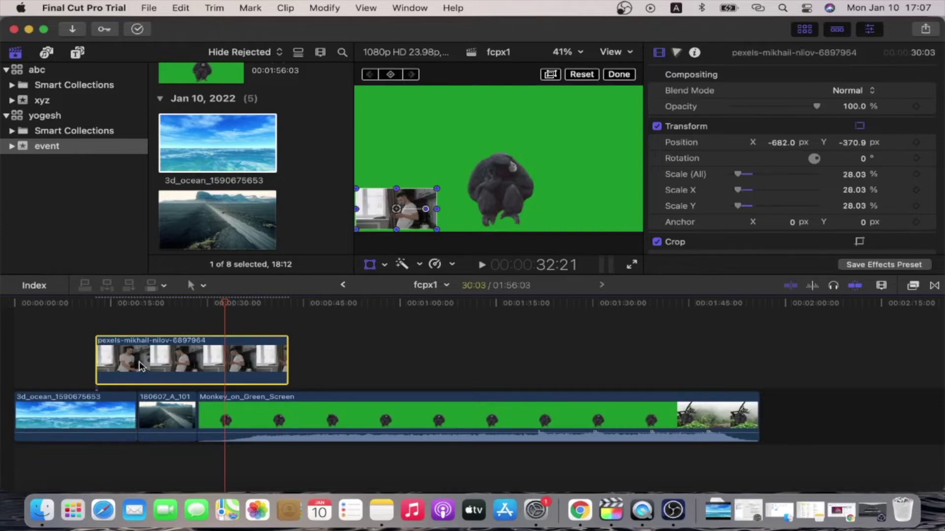
drag(139, 366, 213, 367)
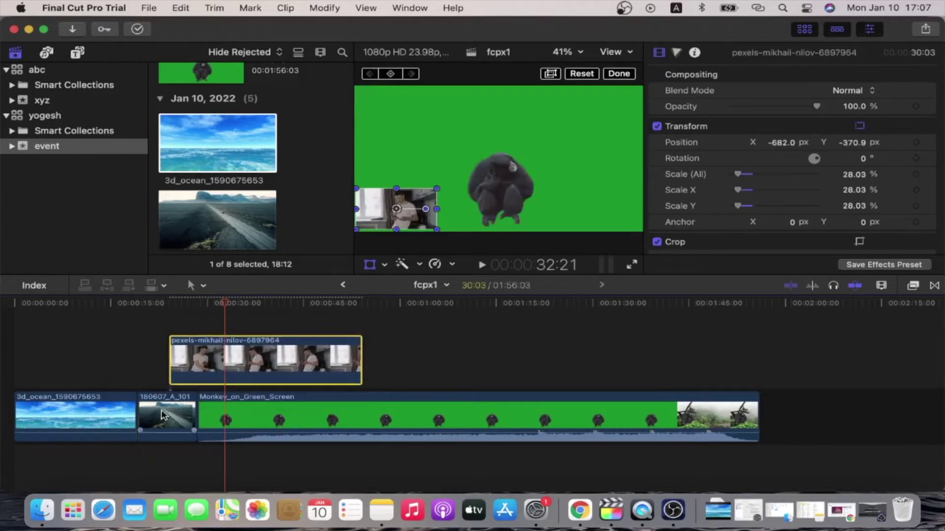
click(162, 416)
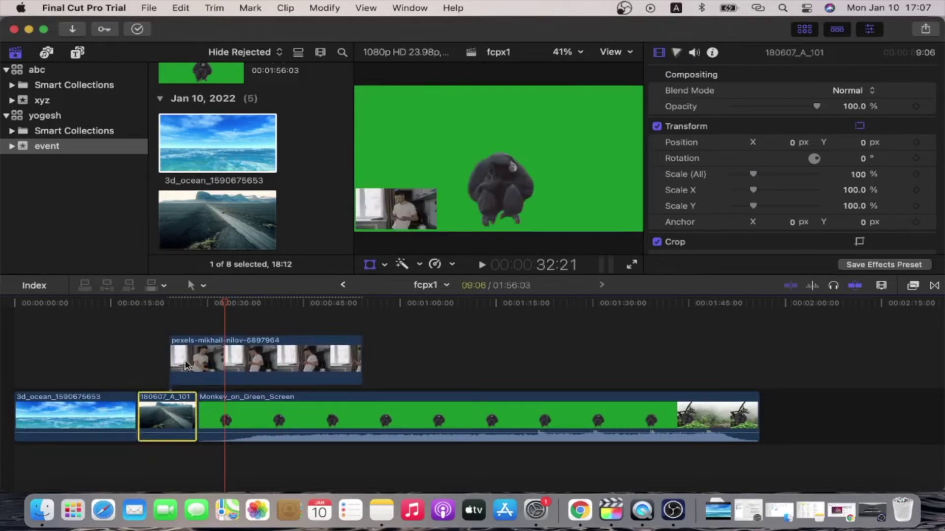
drag(196, 364, 211, 367)
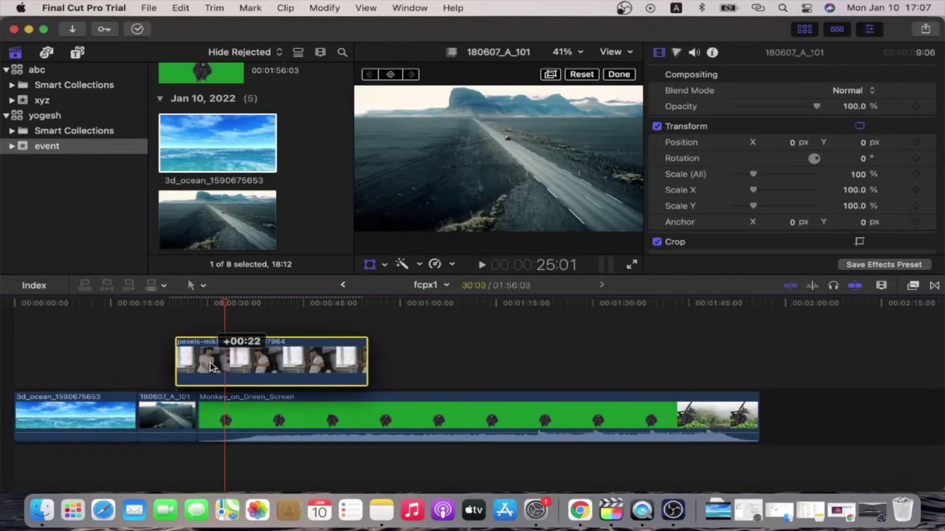
Delete and restore the ocean clip, then delete the connected pexels clip.
click(77, 420)
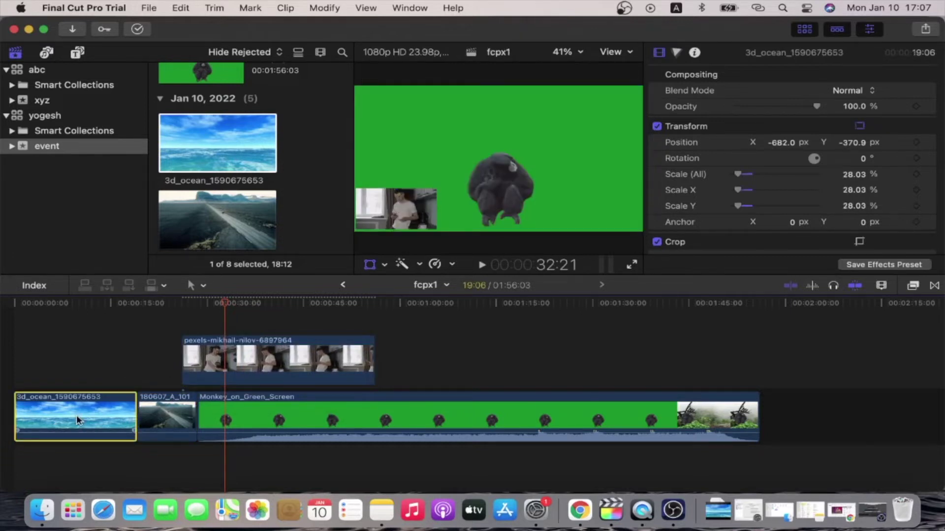
key(Delete)
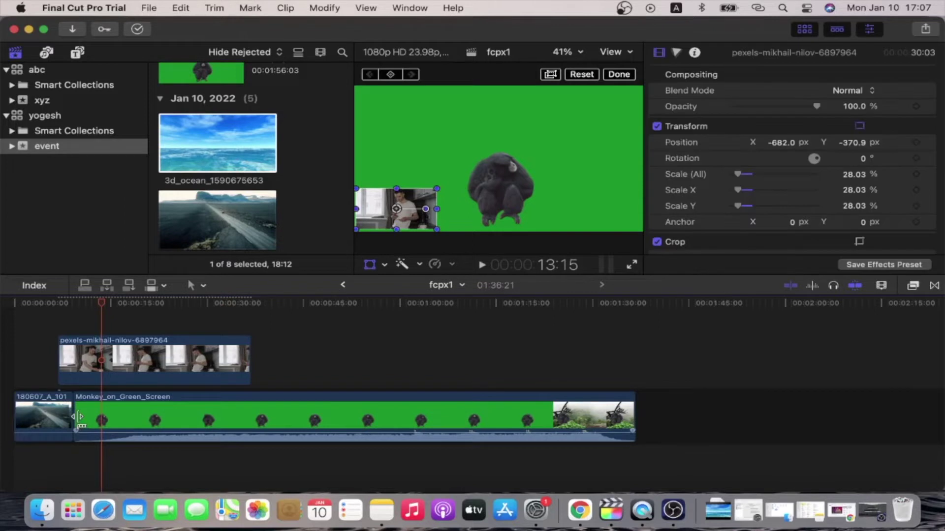
key(super+z)
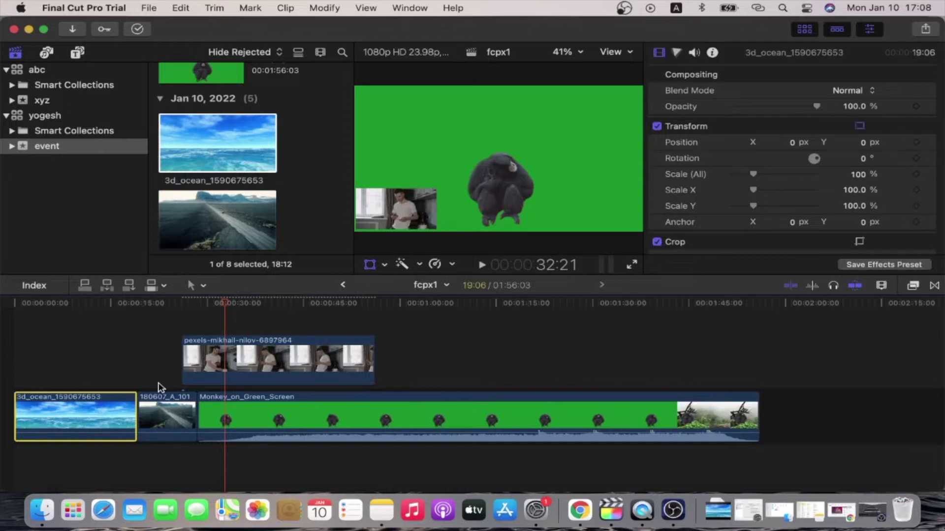
click(291, 367)
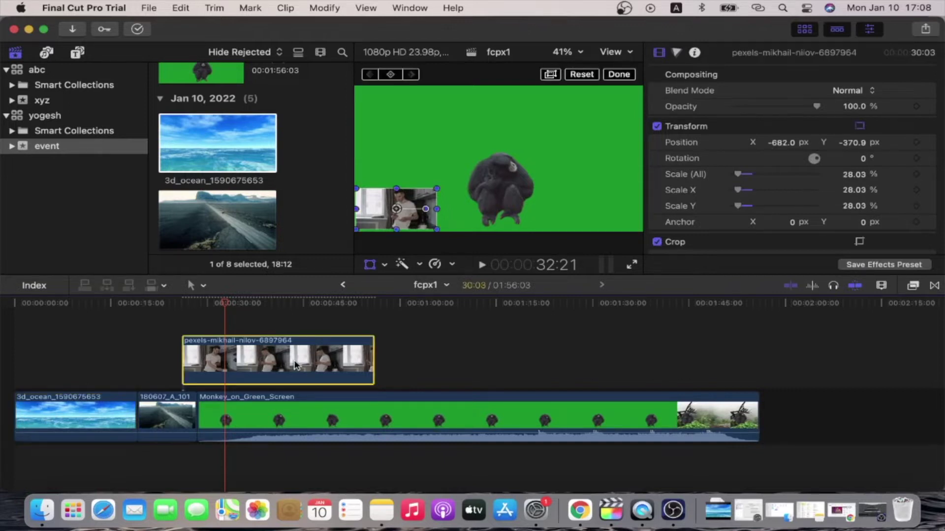
key(Delete)
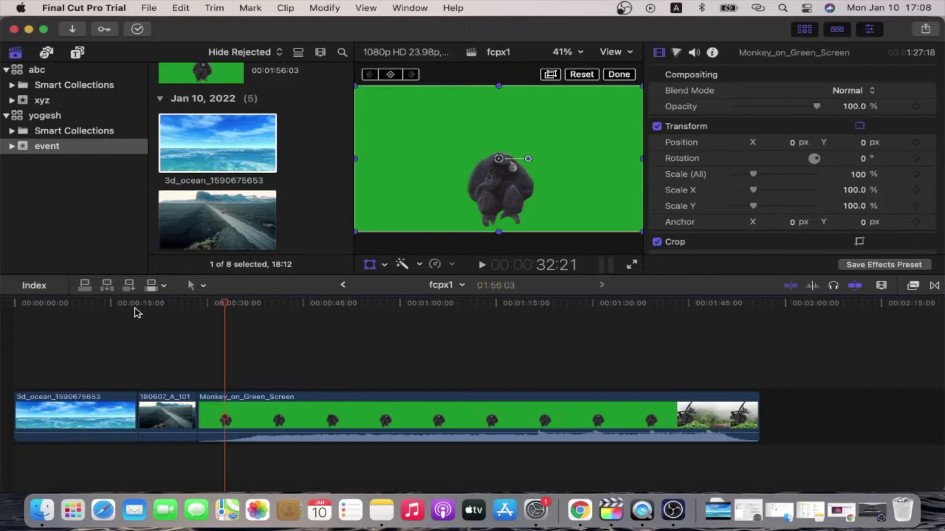
Select the ocean and Monkey_on_Green_Screen clips and place the playhead in the road clip.
scroll(87, 400, down, 2)
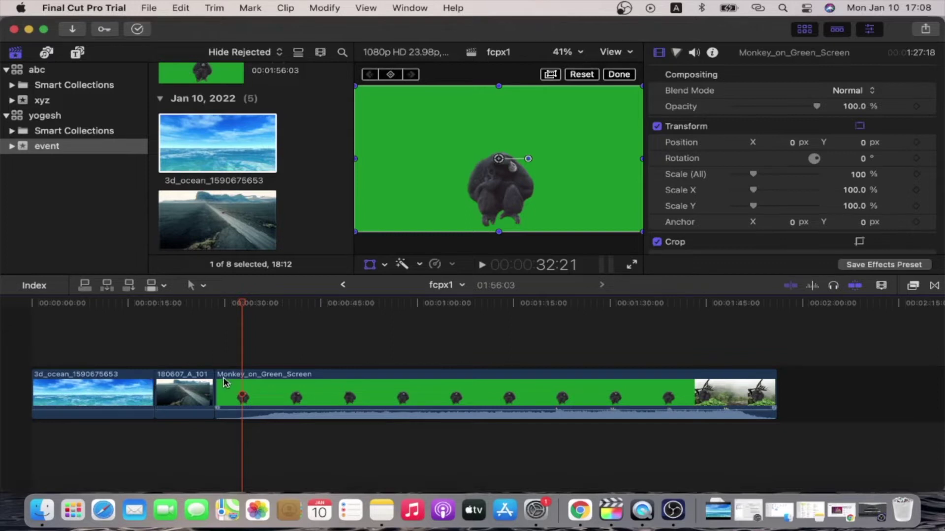
click(127, 393)
click(275, 397)
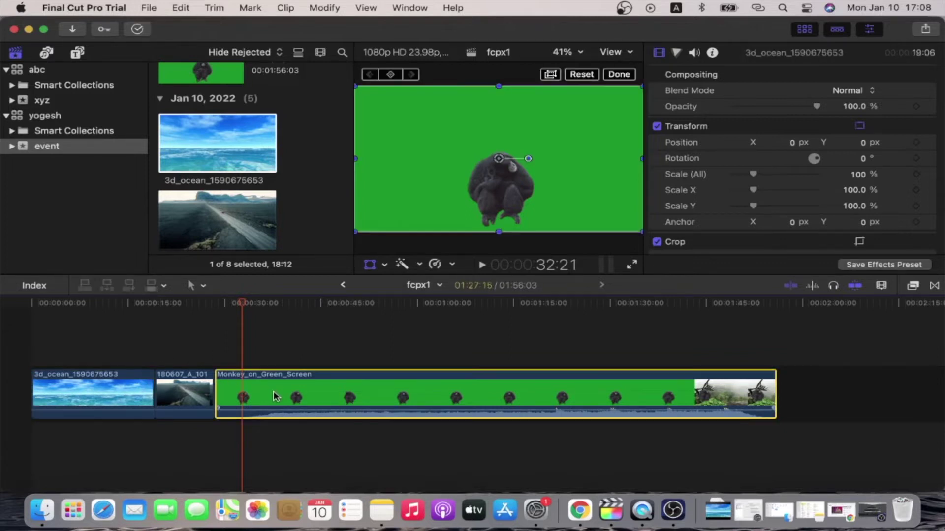
click(205, 359)
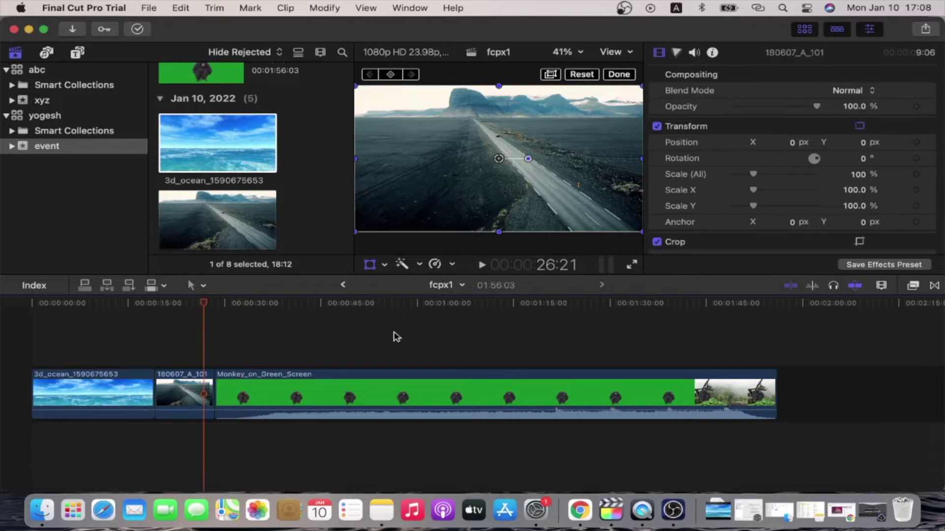
click(181, 325)
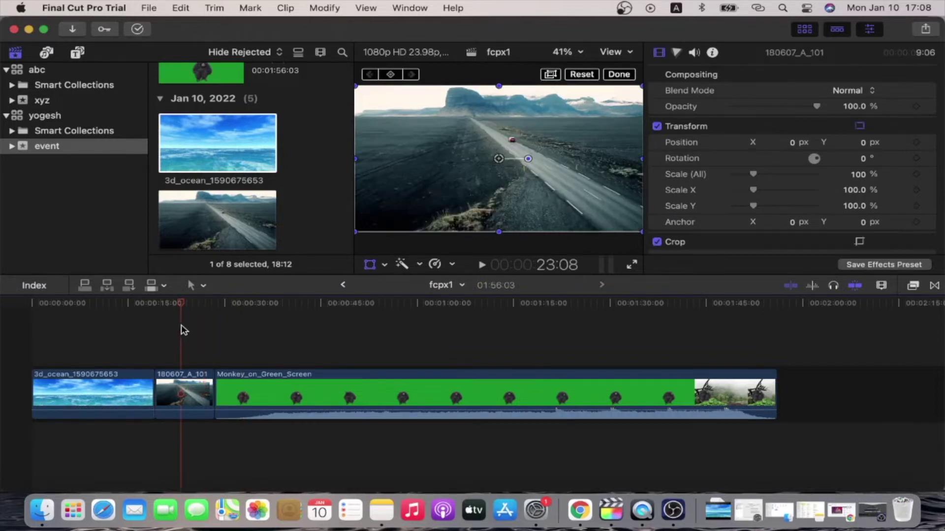
Zoom in and set the playhead to 00:00:19:00 in the ocean clip.
key(super+equal)
key(super+equal)
key(super+equal)
key(super+equal)
scroll(184, 329, left, 10)
scroll(183, 329, left, 5)
scroll(183, 329, left, 2)
scroll(184, 329, left, 3)
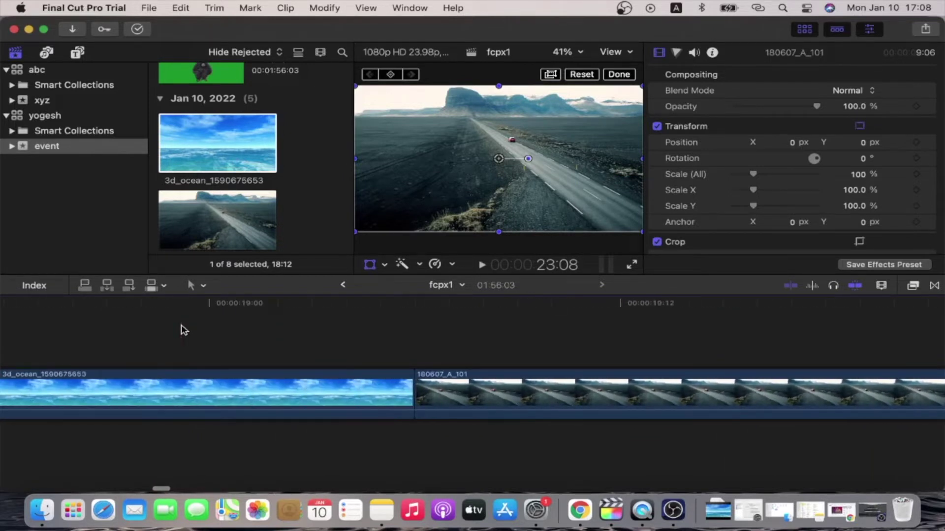
click(230, 326)
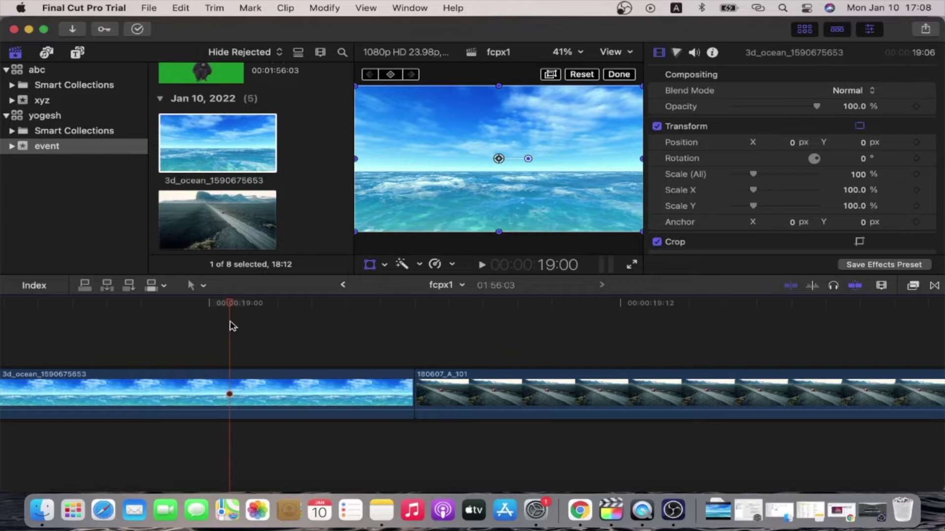
Zoom the timeline back out to show all the clips.
key(super+minus)
key(super+minus)
key(super+minus)
key(super+minus)
key(super+minus)
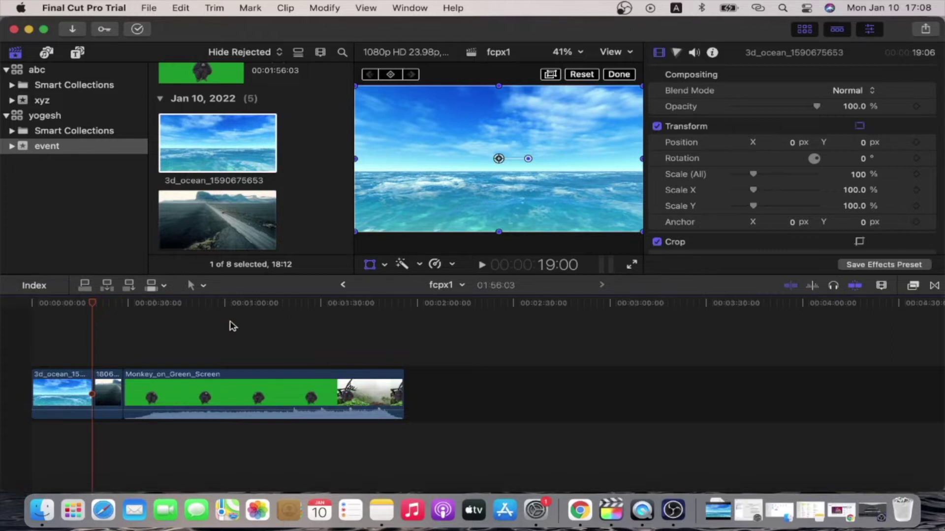
key(super+minus)
key(super+equal)
key(super+equal)
key(super+equal)
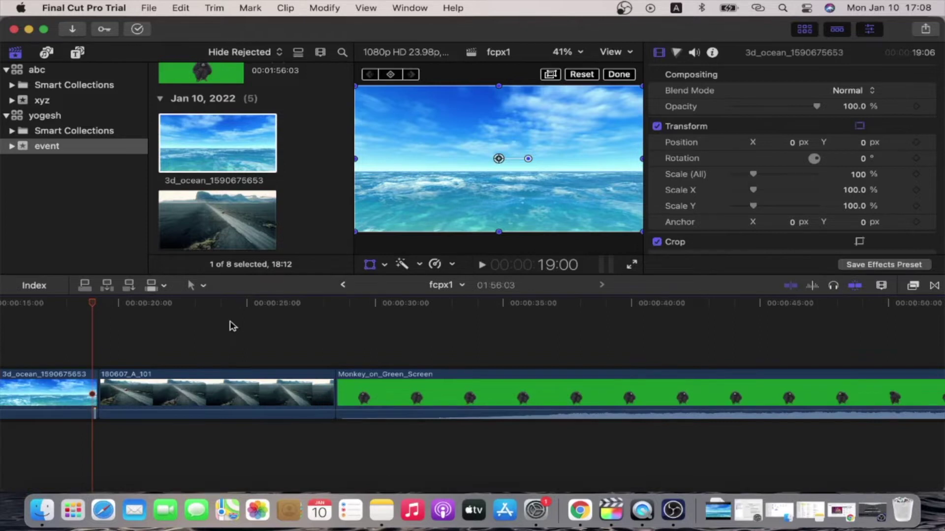
key(super+equal)
key(super+minus)
key(super+minus)
key(super+minus)
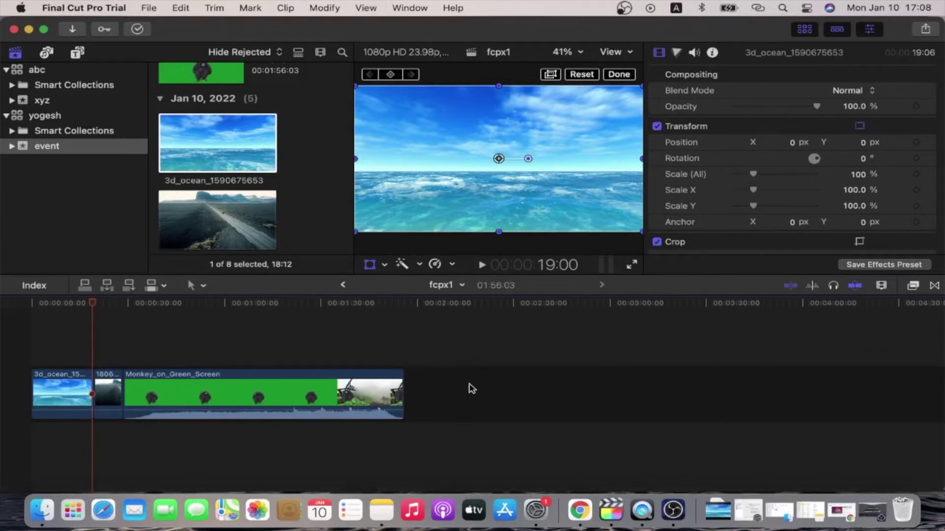
Switch back and forth between the effects and transitions browsers.
click(912, 289)
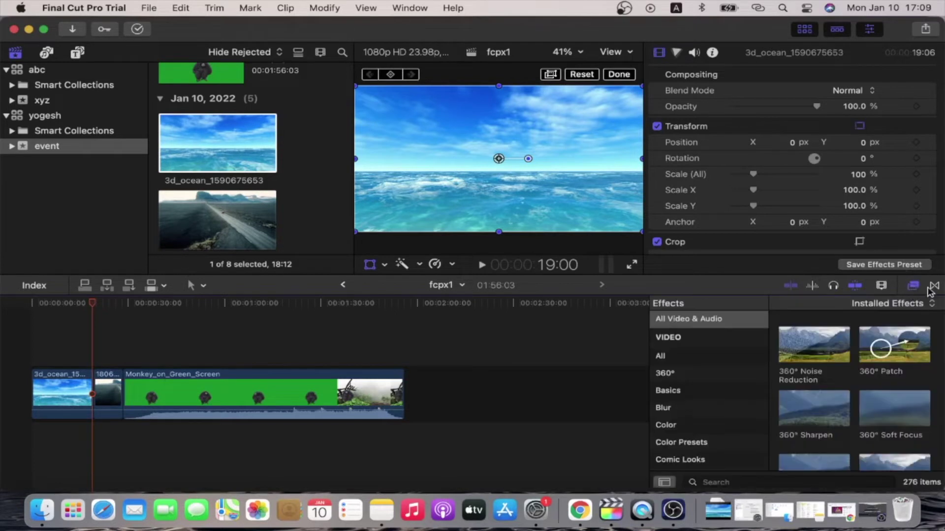
click(935, 287)
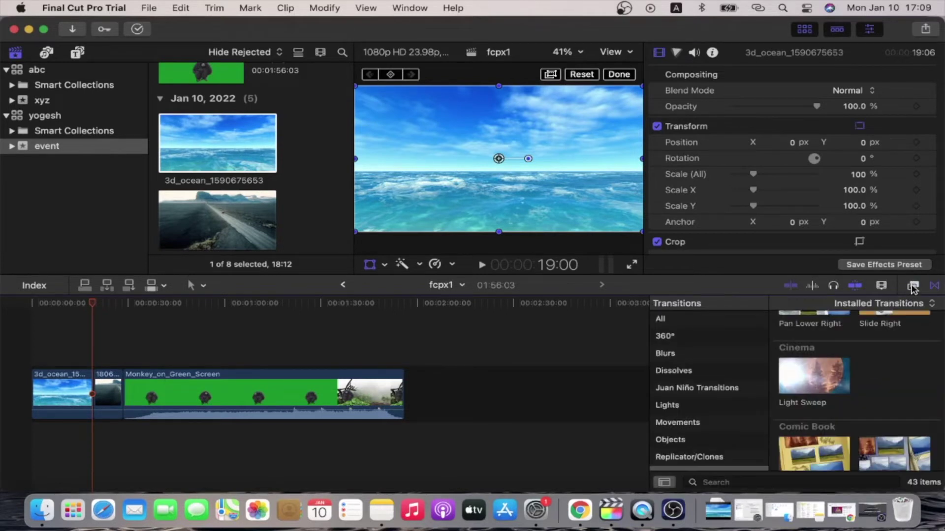
click(913, 288)
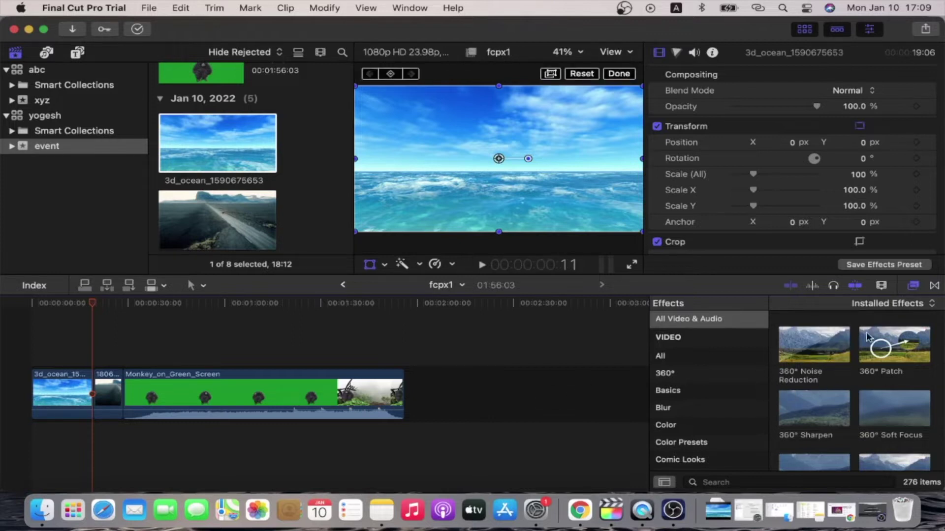
click(934, 286)
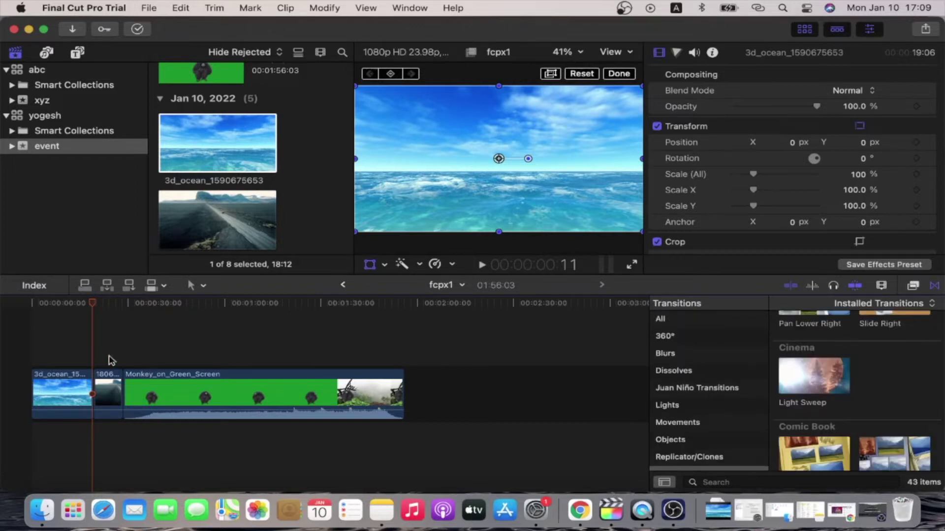
Put the playhead at 00:00:30:00 and zoom the timeline in around it.
click(132, 310)
key(super+equal)
key(super+equal)
scroll(499, 385, right, 15)
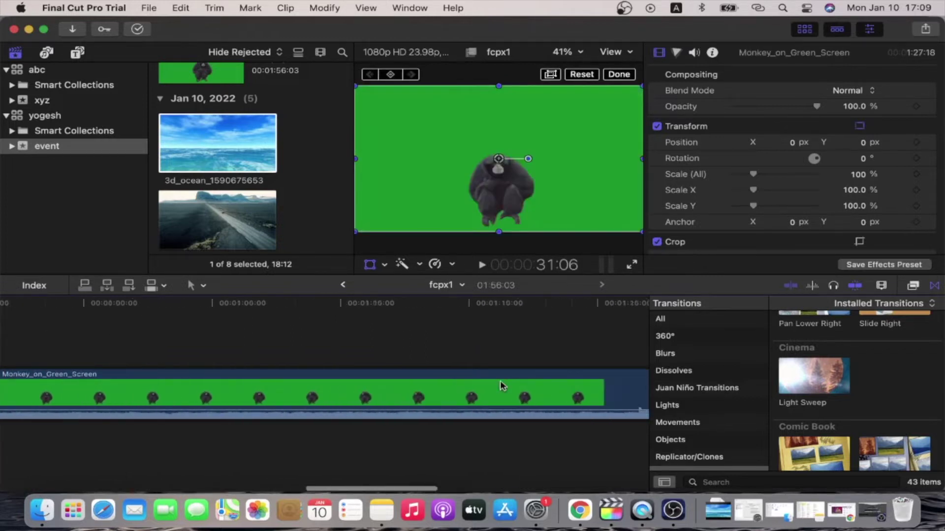
scroll(500, 386, right, 15)
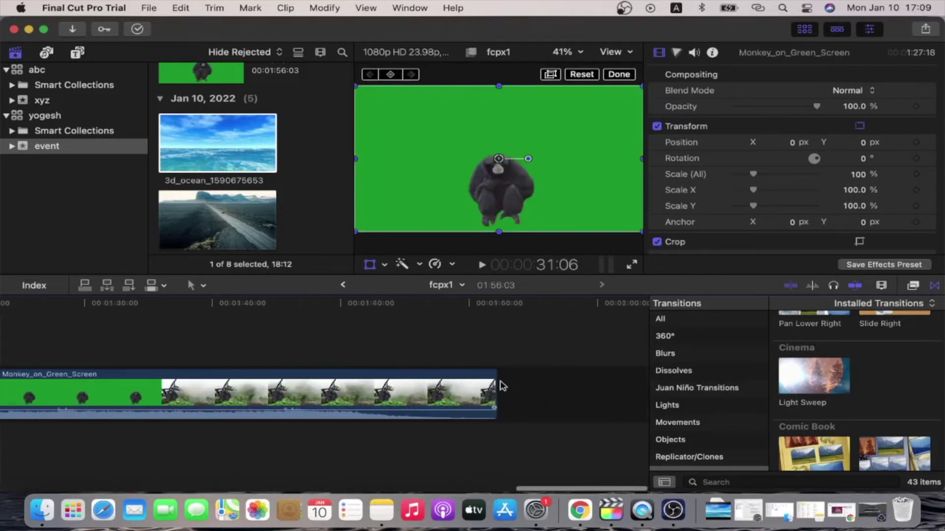
Close the transitions browser and scroll the timeline back toward its start.
click(934, 286)
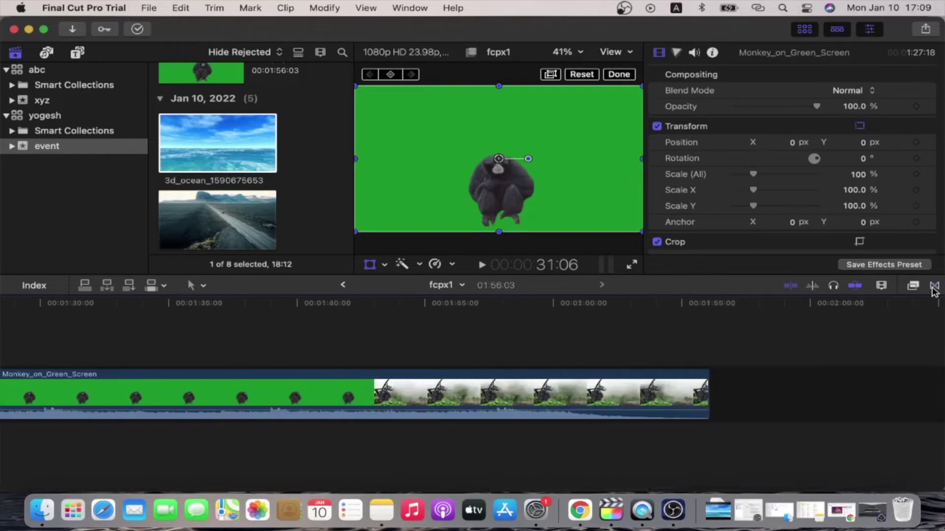
click(934, 287)
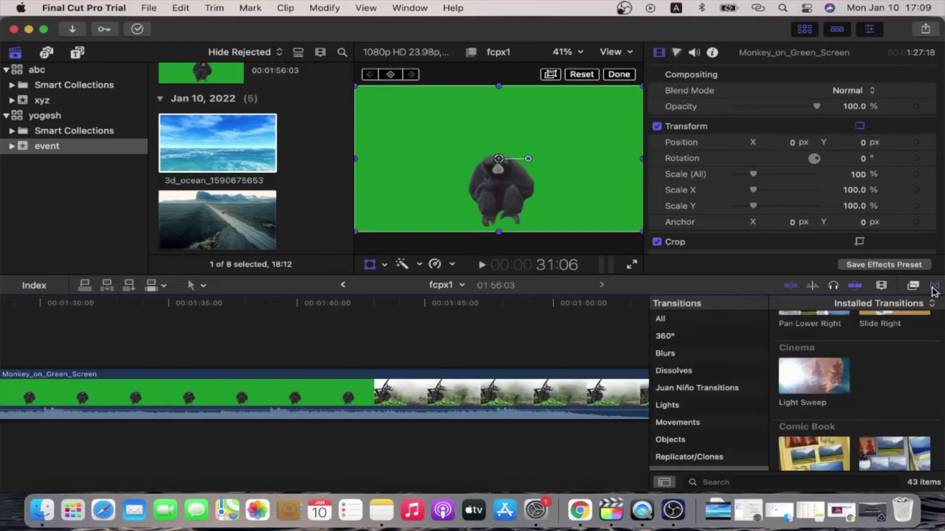
click(933, 287)
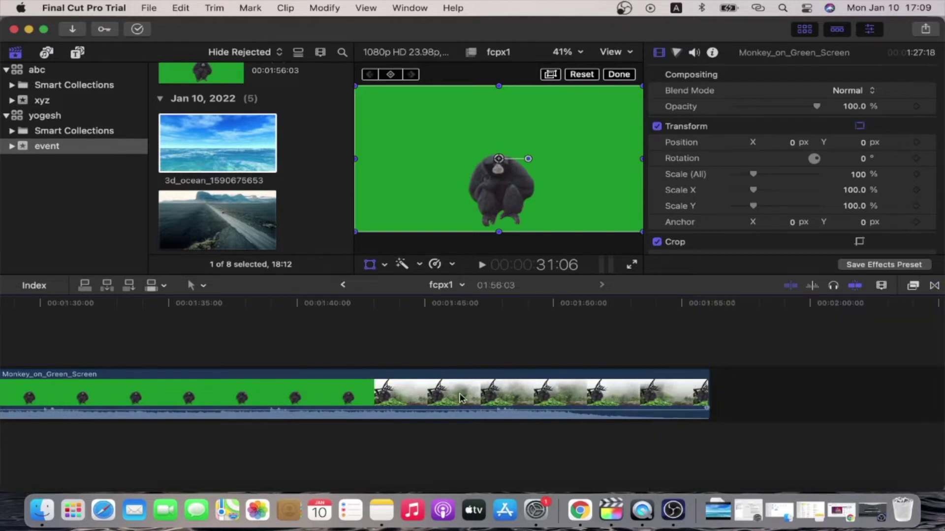
scroll(170, 358, left, 15)
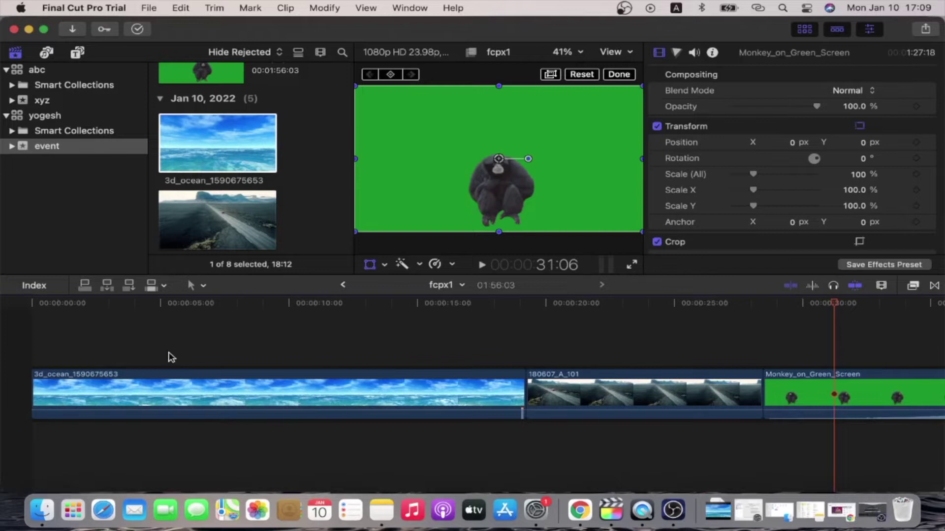
Delete the 3d_ocean clip from the fcpx1 timeline.
click(214, 159)
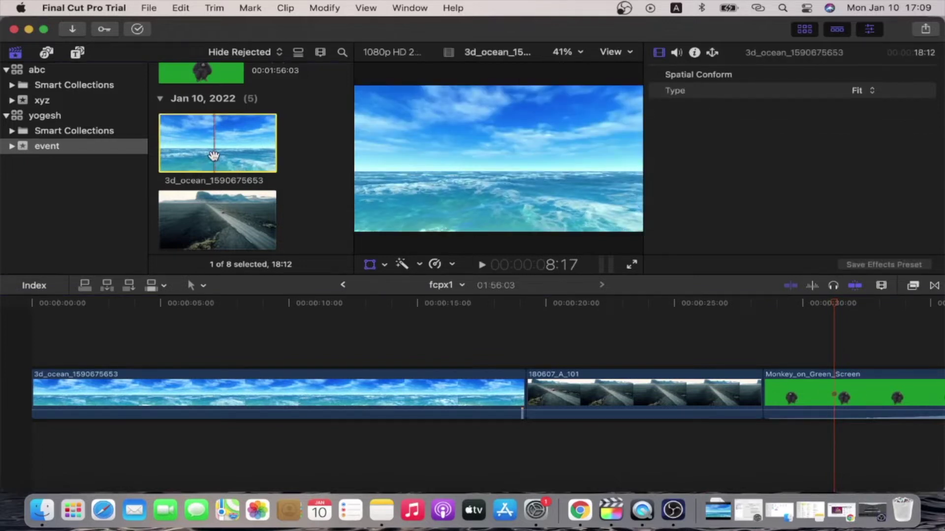
click(280, 363)
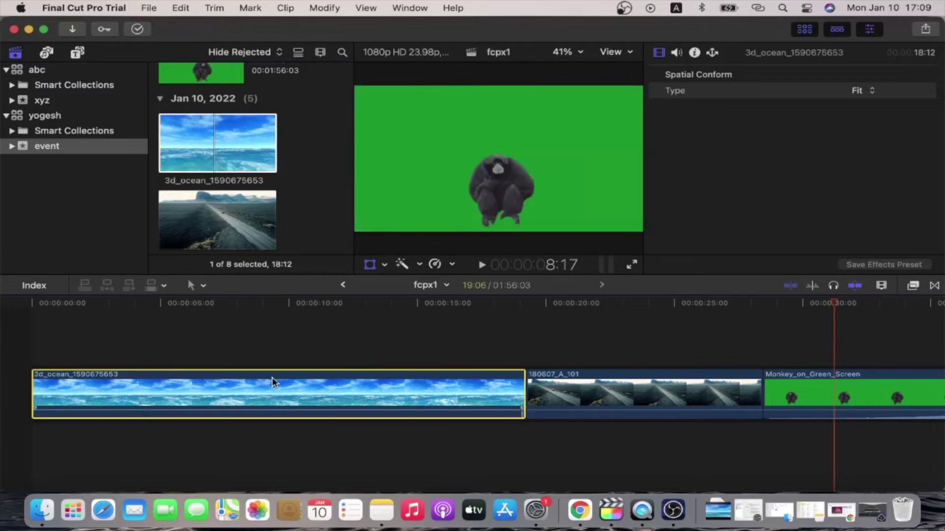
key(Delete)
Place 3d_ocean back after the road clip, then delete it again, closing the gap.
click(242, 123)
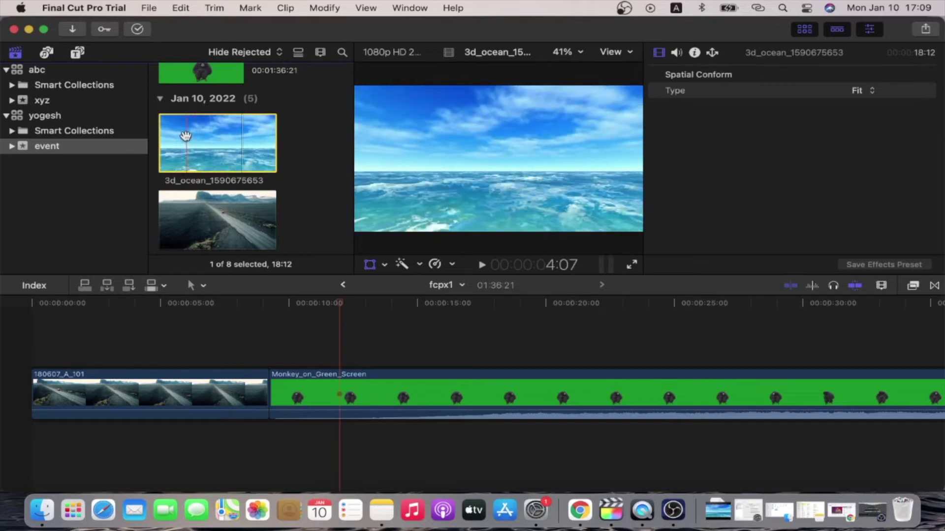
mouse_move(207, 138)
mouse_down()
mouse_move(226, 331)
mouse_move(266, 388)
mouse_up()
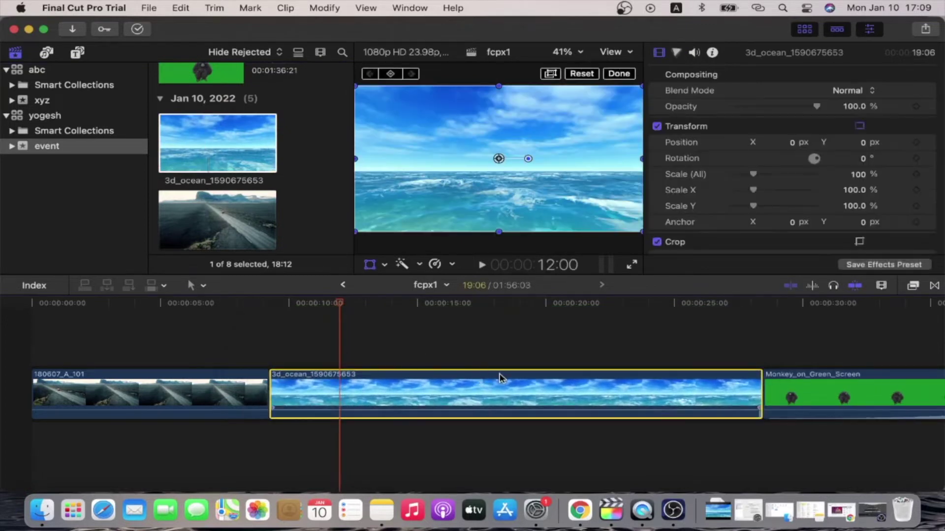
click(497, 310)
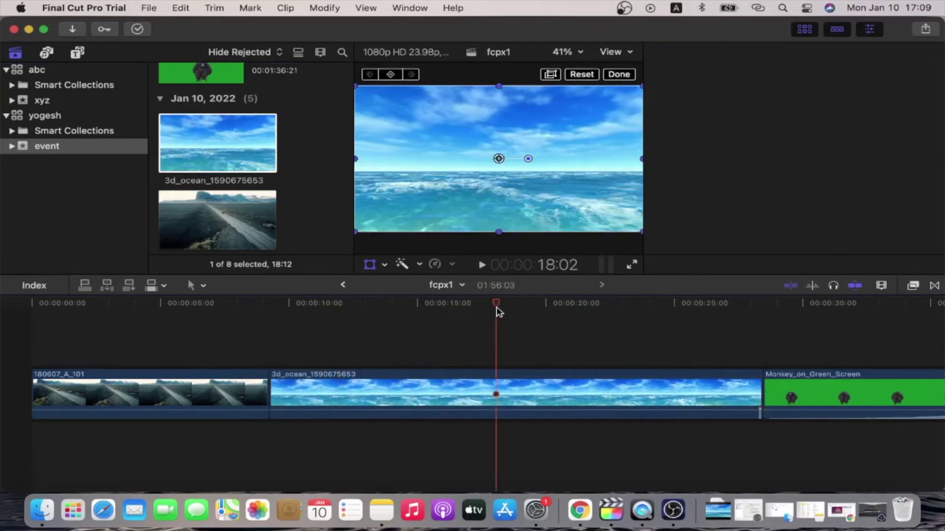
click(439, 399)
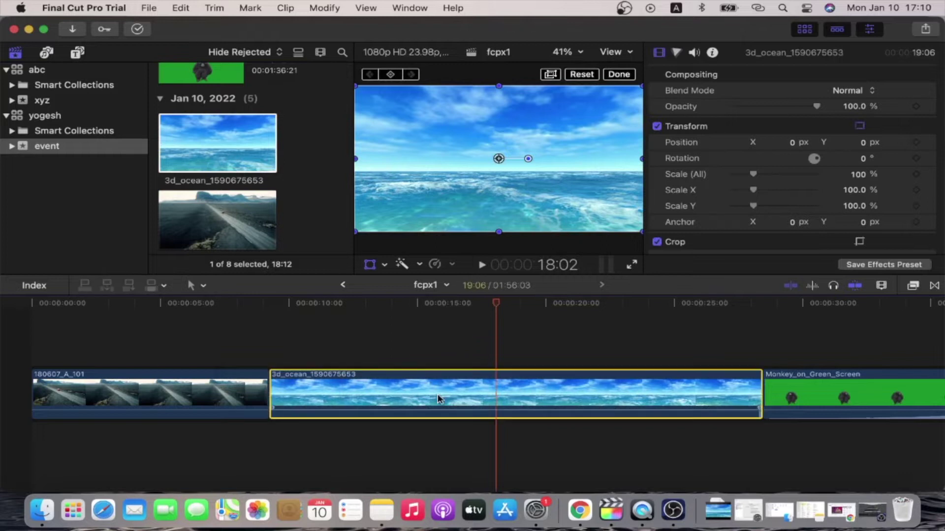
key(Delete)
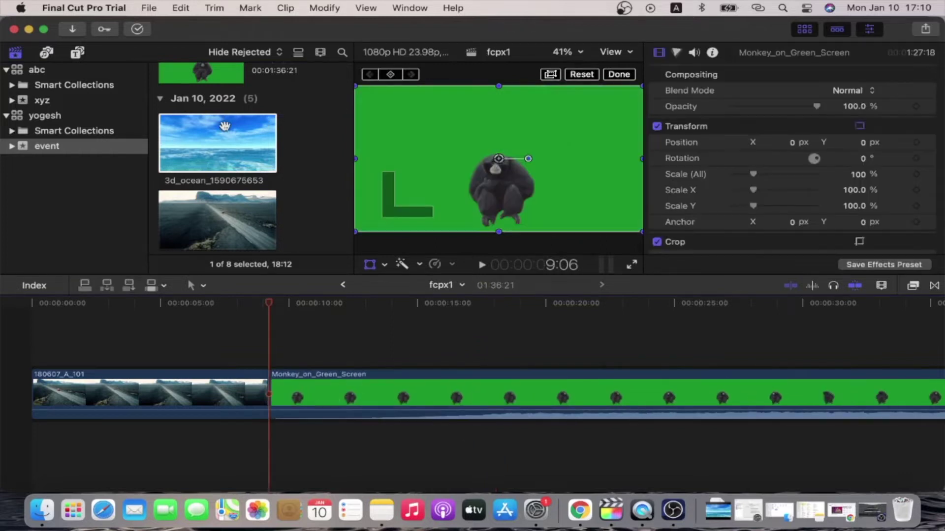
Mark a 04:13 range on the 3d_ocean browser clip.
click(225, 126)
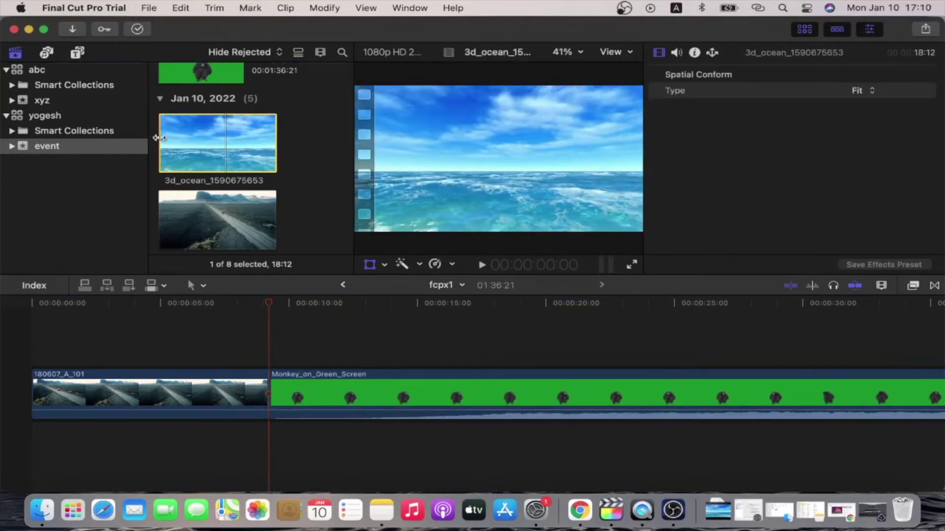
drag(159, 138, 204, 138)
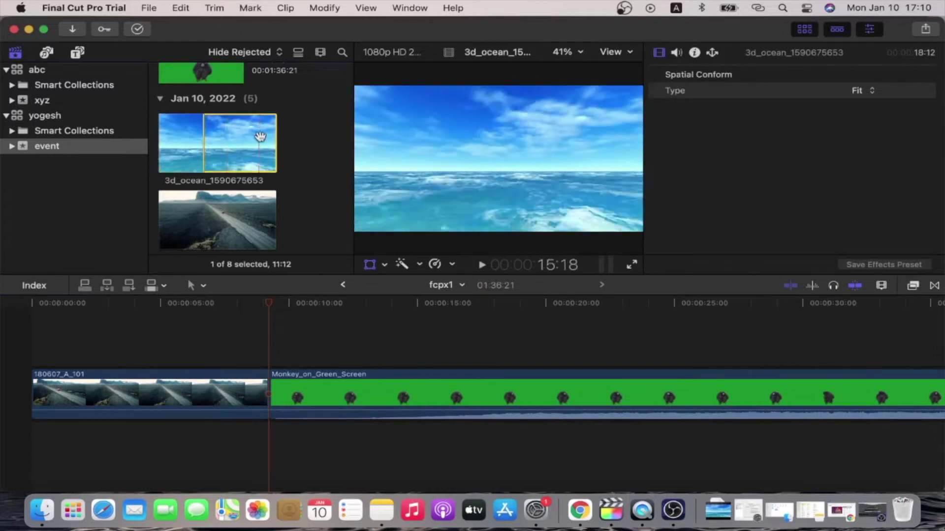
drag(276, 138, 231, 140)
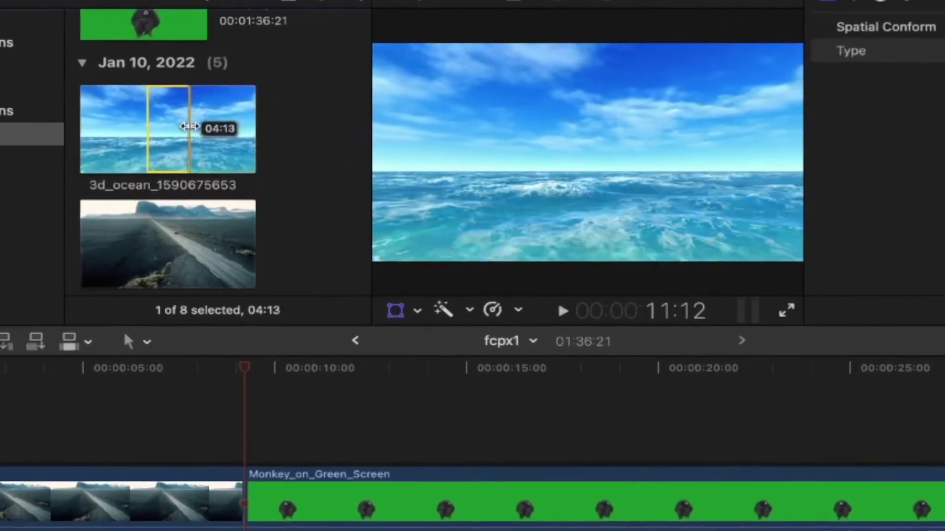
Insert the 04:13 range after the road clip, undo it, and extend the range toward the clip's end.
mouse_move(169, 126)
mouse_down()
mouse_move(223, 295)
mouse_move(253, 438)
mouse_up()
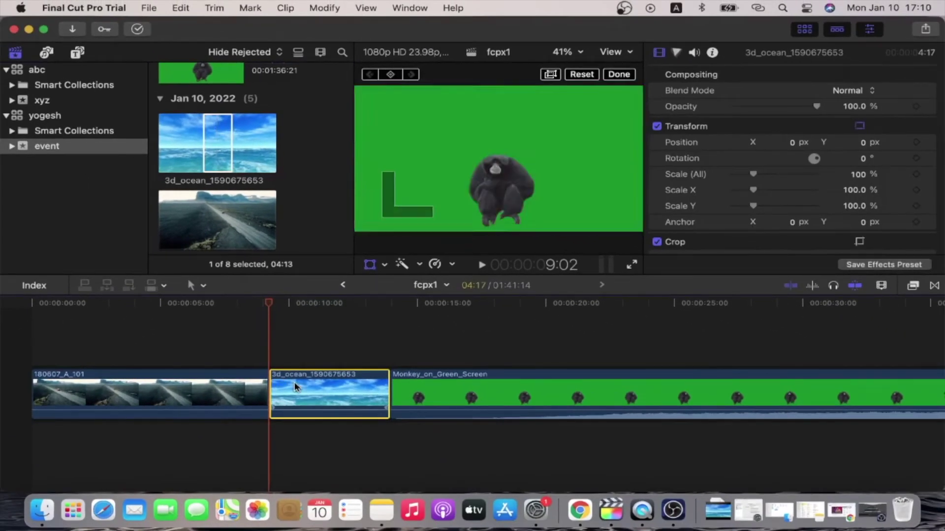
key(super+z)
drag(232, 143, 276, 143)
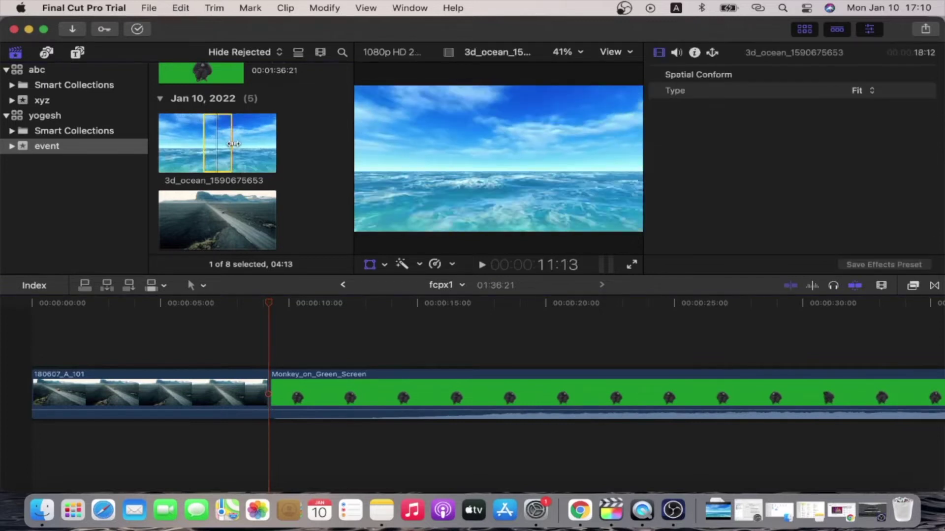
Mark a range on the 3d_ocean browser clip with I and O.
click(187, 143)
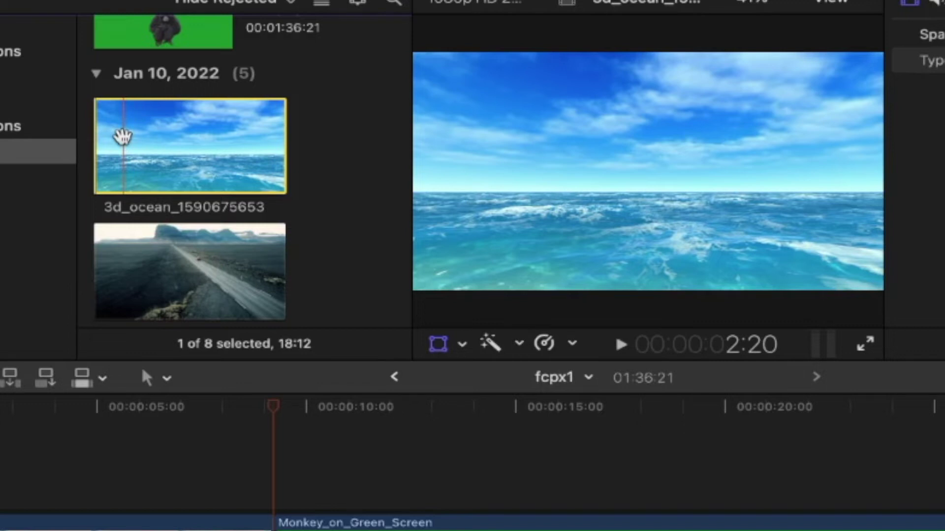
key(i)
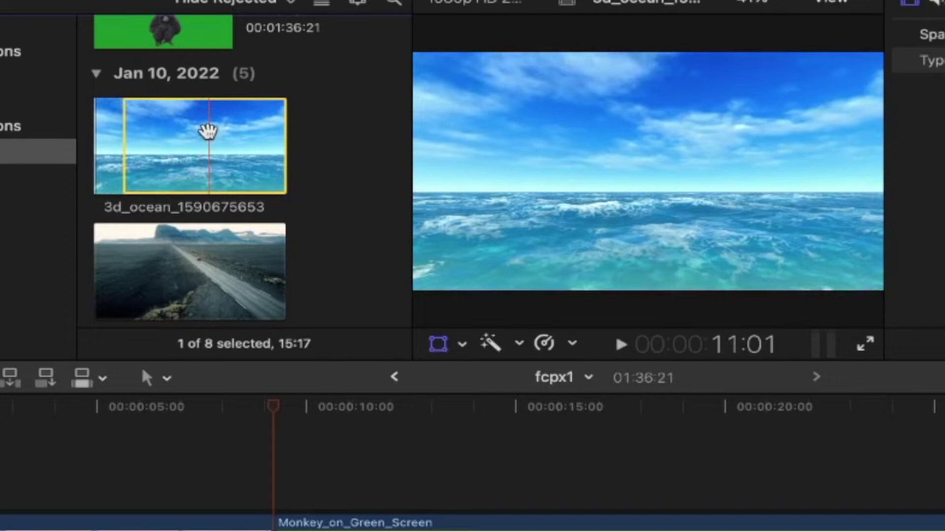
key(o)
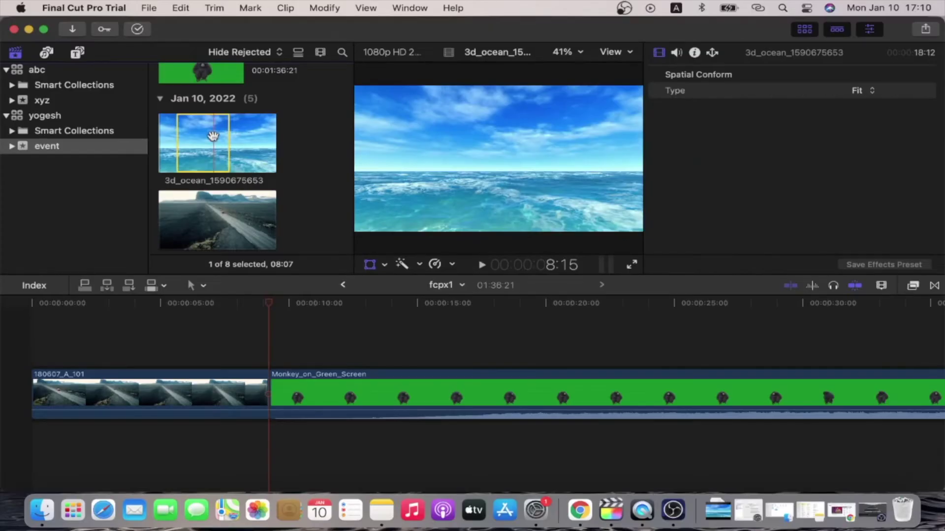
Try placing the range in the timeline, undo, leaving 15:17 marked, and scroll up to the projects.
drag(213, 136, 171, 153)
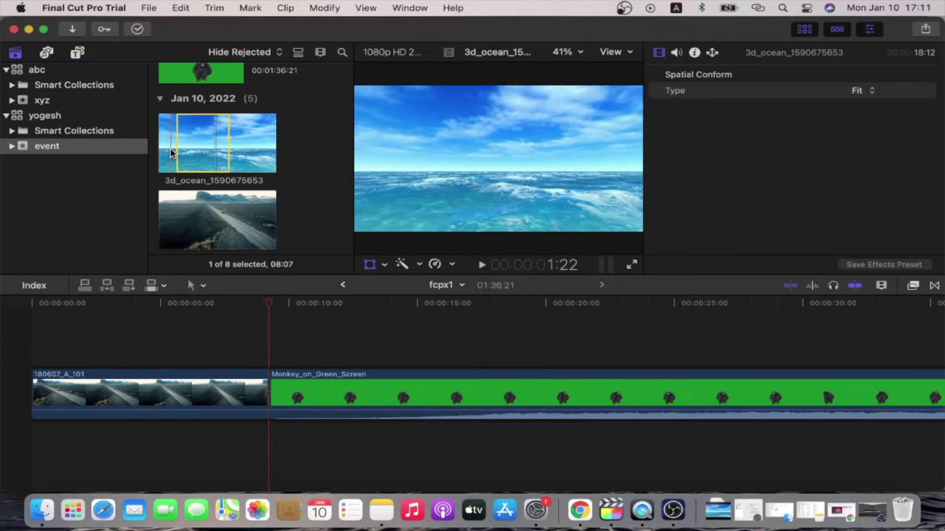
key(super+z)
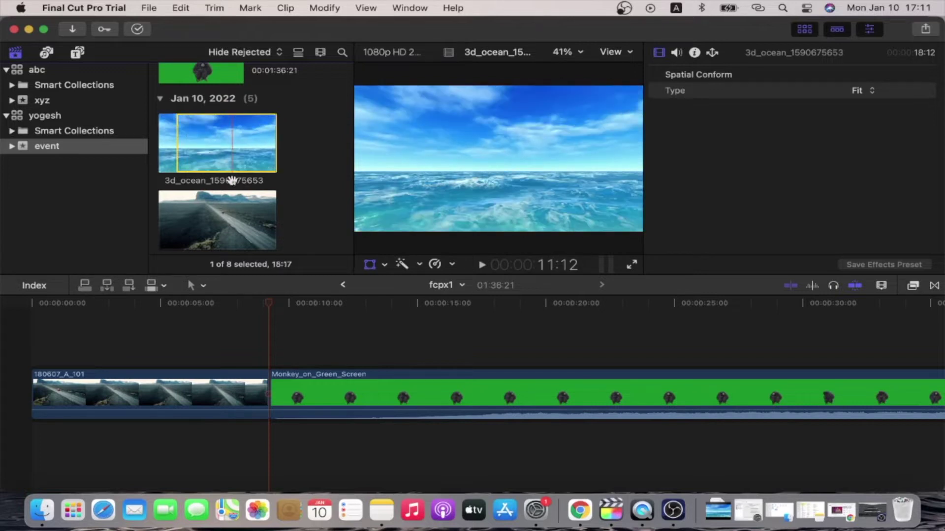
scroll(197, 163, up, 10)
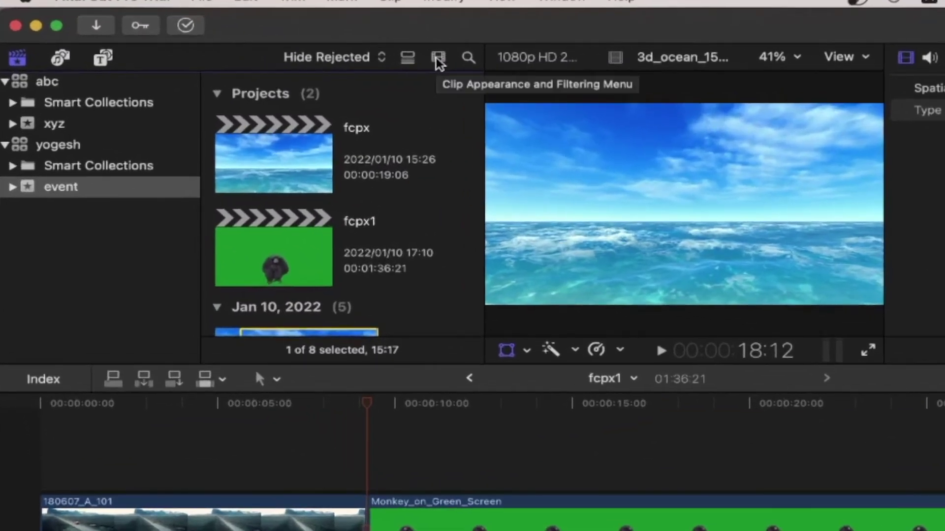
Adjust the browser clip duration and height in the clip appearance options.
click(437, 59)
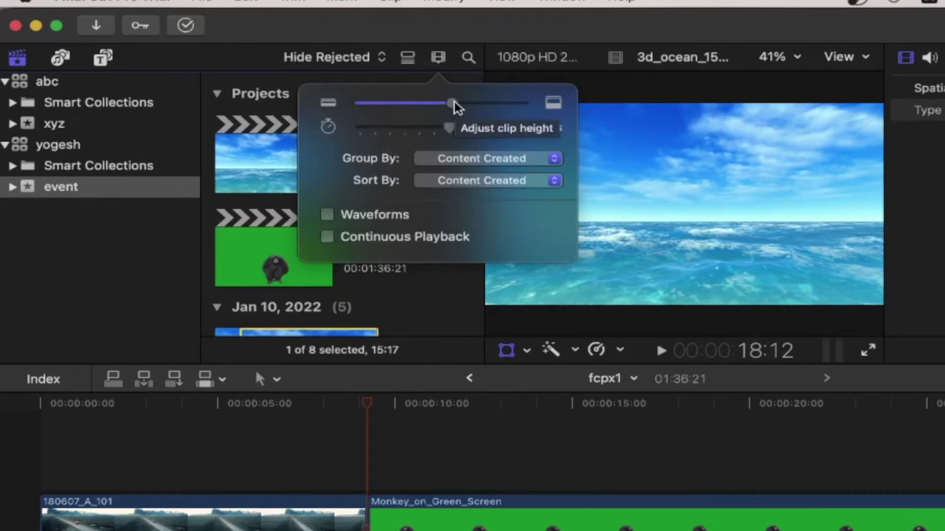
drag(453, 104, 359, 123)
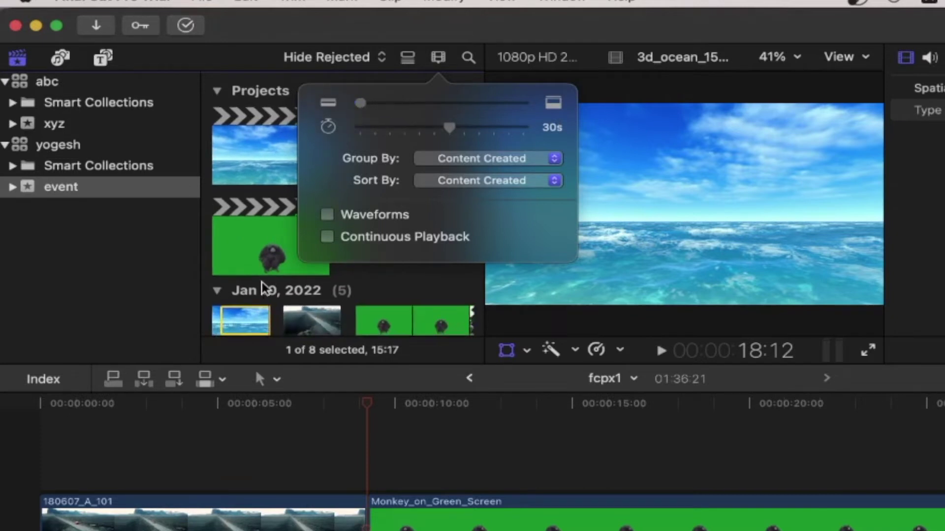
scroll(266, 288, down, 3)
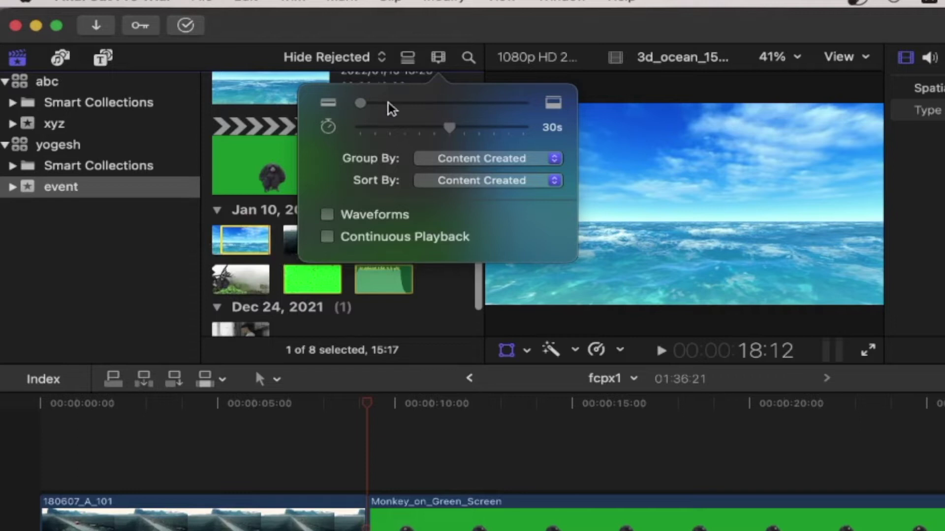
drag(361, 104, 558, 104)
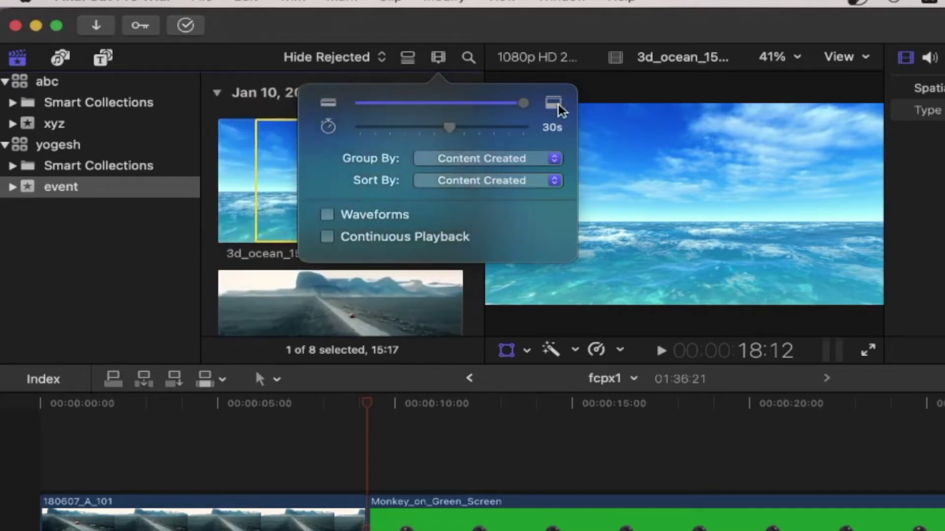
scroll(249, 179, down, 5)
scroll(249, 179, down, 2)
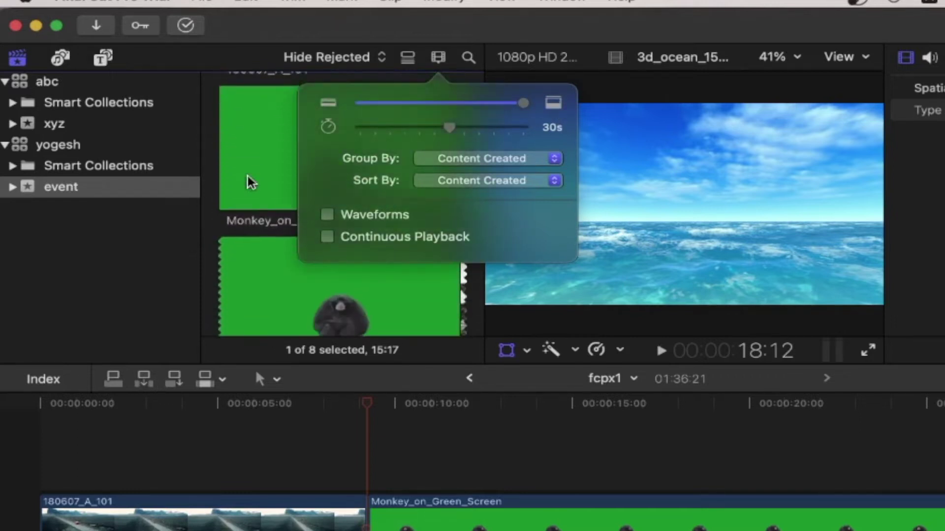
scroll(249, 180, up, 4)
scroll(251, 182, up, 1)
Show browser clips as single minimum-height thumbnails and set the filmstrip duration to 2m.
drag(449, 129, 358, 135)
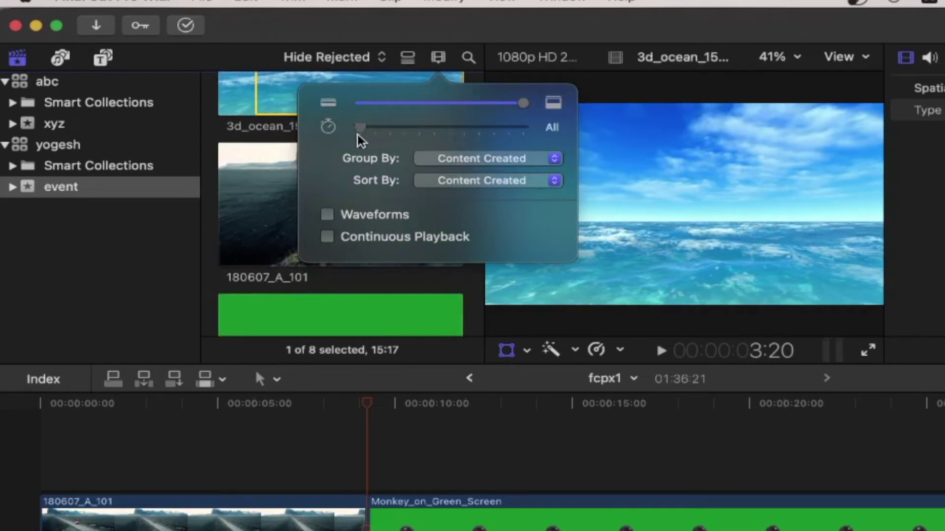
mouse_move(432, 105)
mouse_down()
mouse_move(355, 120)
mouse_move(583, 127)
mouse_up()
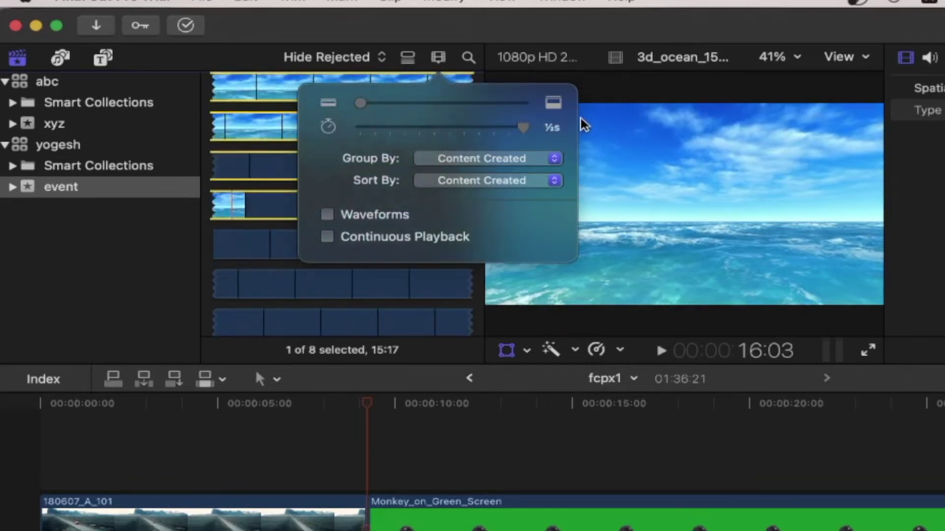
click(438, 57)
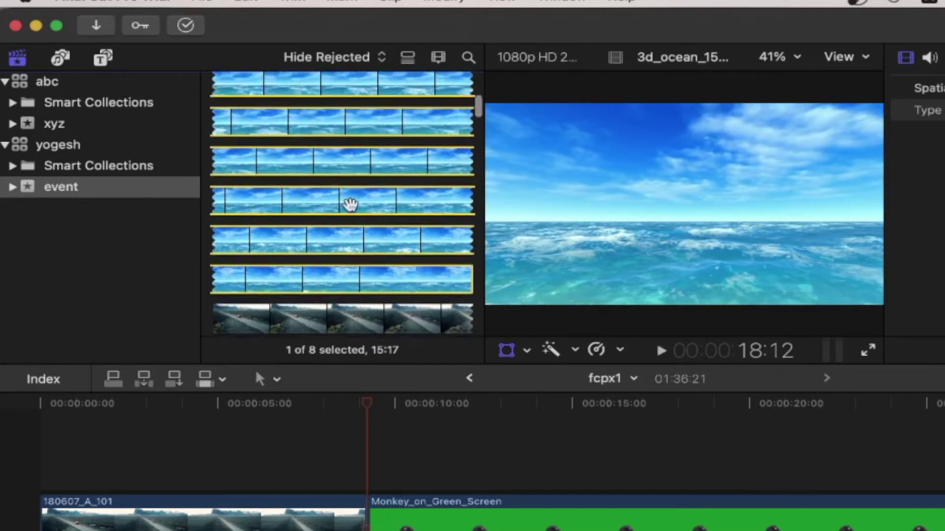
scroll(350, 204, up, 5)
scroll(353, 252, down, 3)
scroll(354, 252, down, 2)
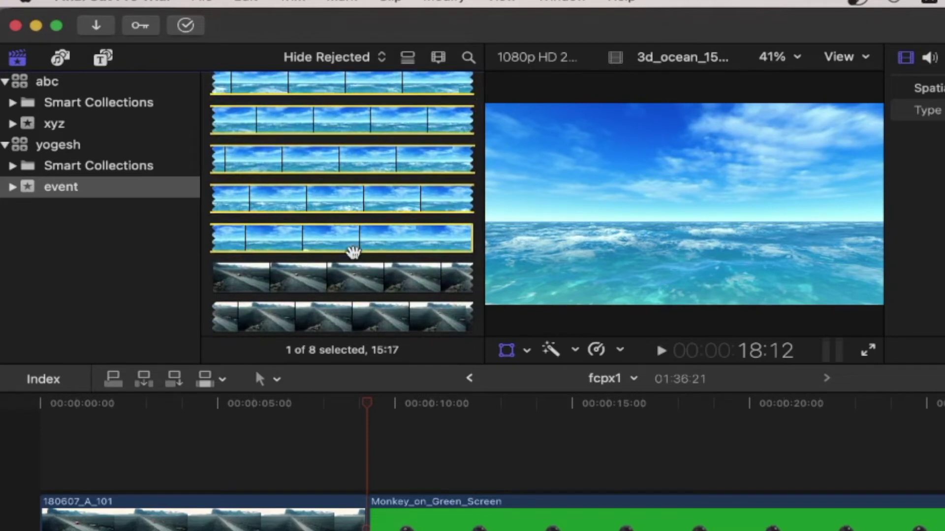
scroll(354, 253, up, 2)
scroll(353, 253, up, 2)
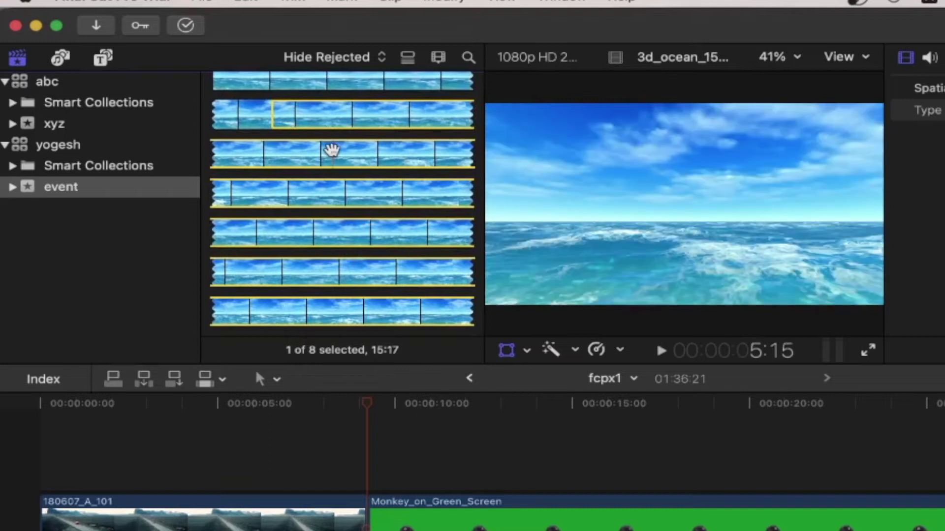
click(438, 57)
mouse_move(523, 129)
mouse_down()
mouse_move(417, 129)
mouse_move(449, 129)
mouse_up()
Close and reopen the clip appearance options, enlarging then shrinking the browser thumbnails.
click(439, 60)
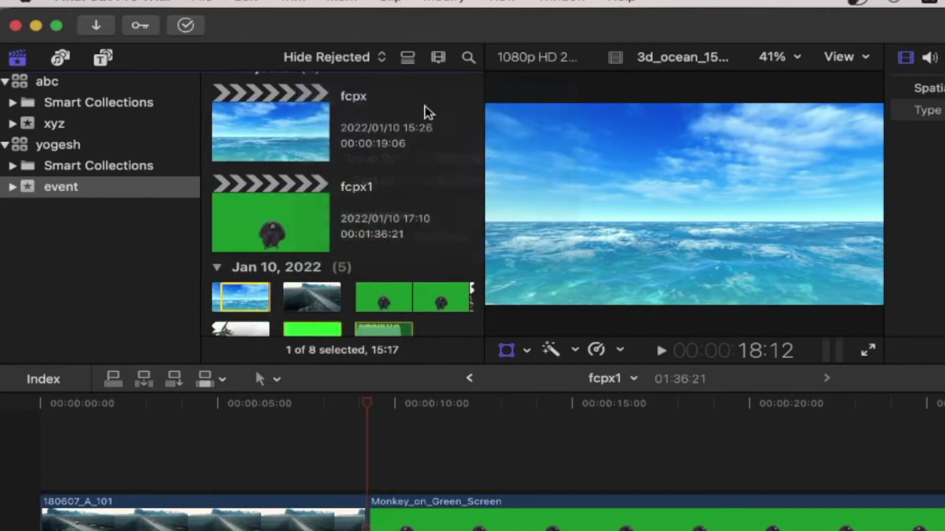
scroll(305, 230, down, 5)
scroll(305, 230, up, 2)
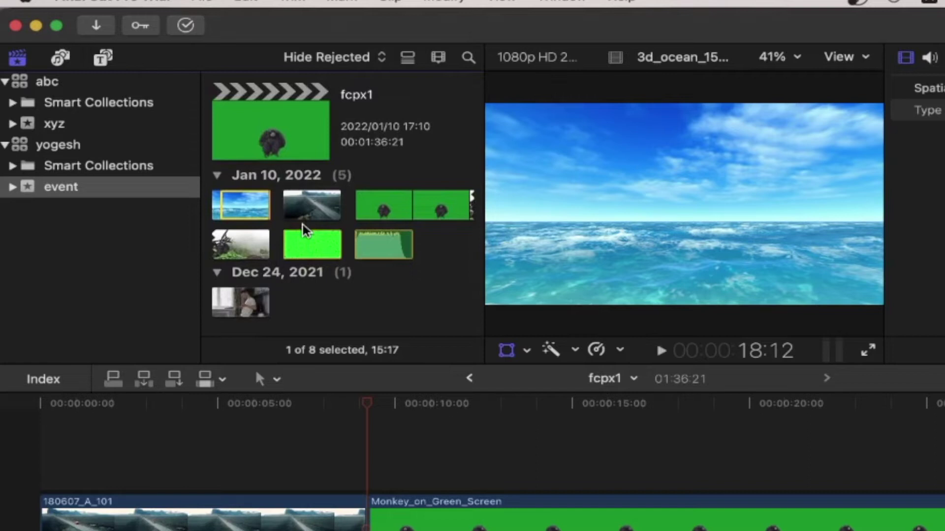
click(438, 58)
drag(360, 104, 553, 114)
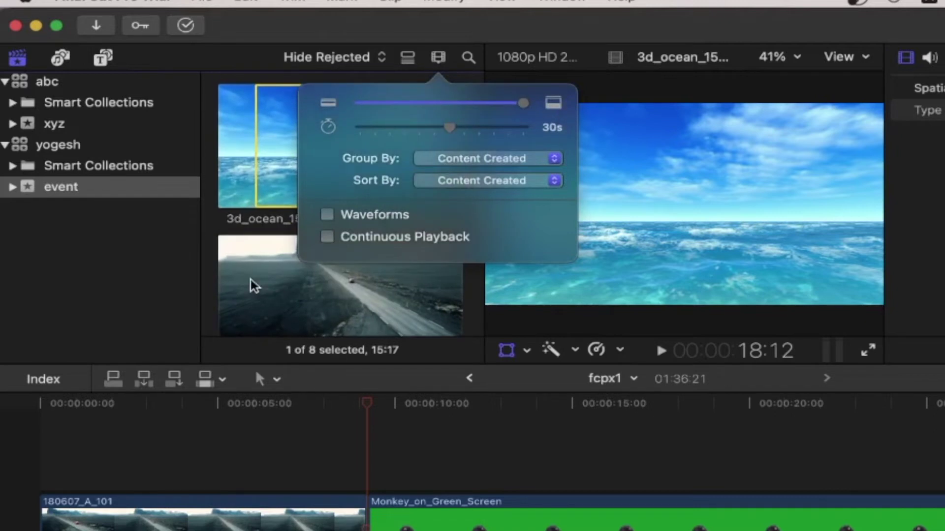
scroll(253, 286, down, 5)
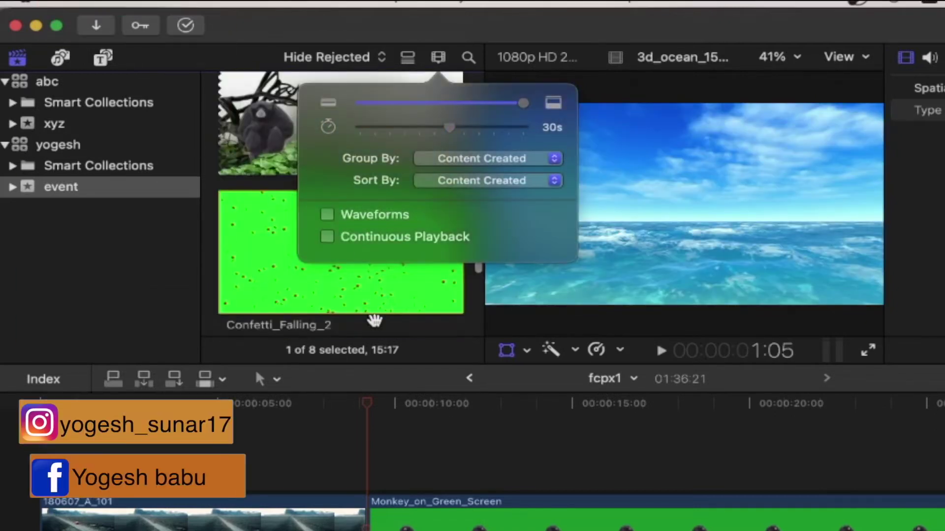
scroll(374, 320, down, 3)
scroll(374, 320, down, 3)
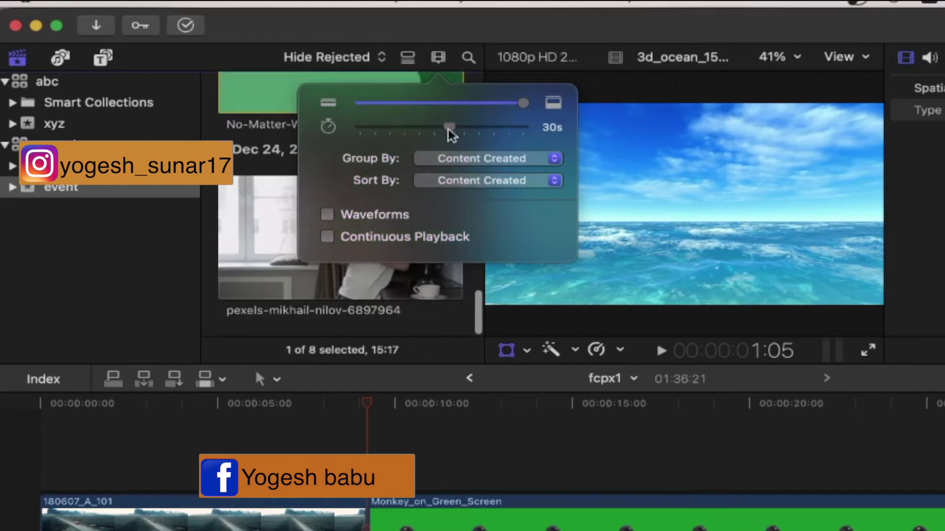
drag(523, 104, 366, 105)
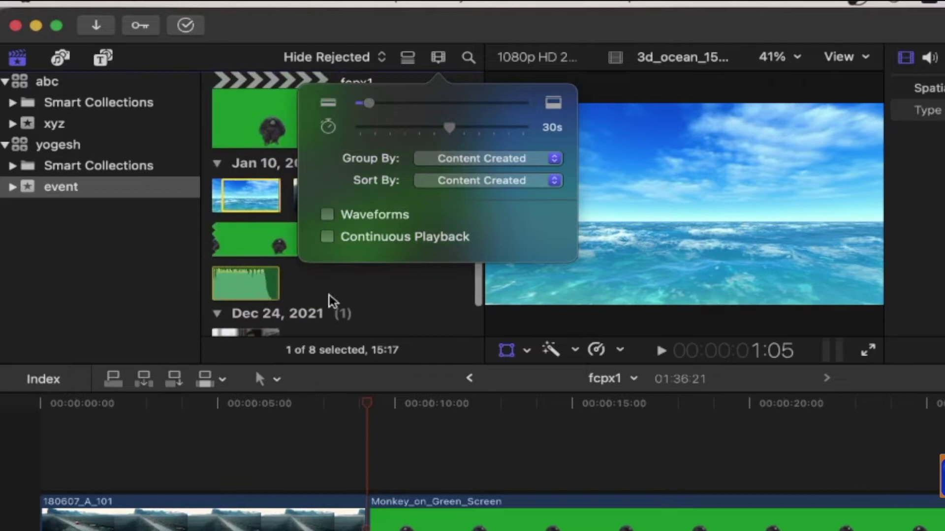
scroll(273, 301, down, 3)
scroll(273, 301, up, 5)
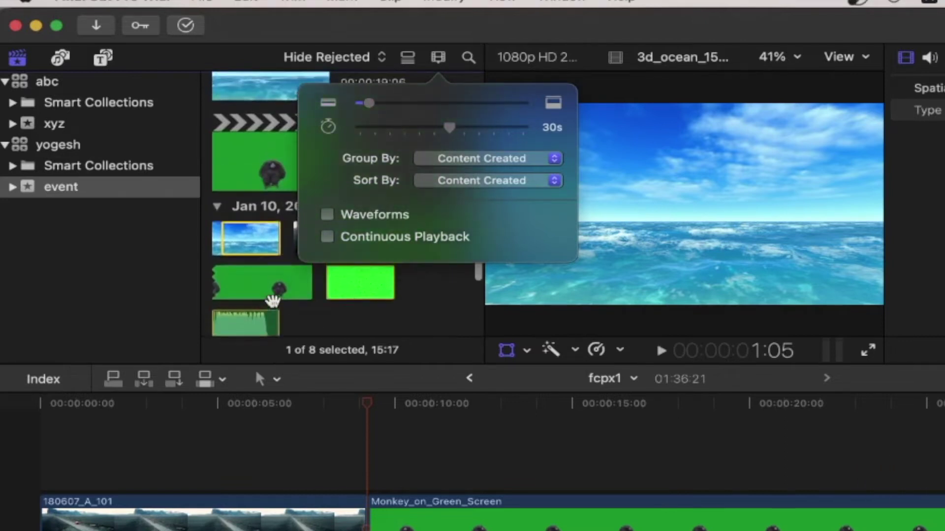
Set filmstrip duration to 1m, load the 180607_A_101 road clip, and keep compact single thumbnails.
mouse_move(447, 130)
mouse_down()
mouse_move(439, 132)
mouse_move(550, 132)
mouse_up()
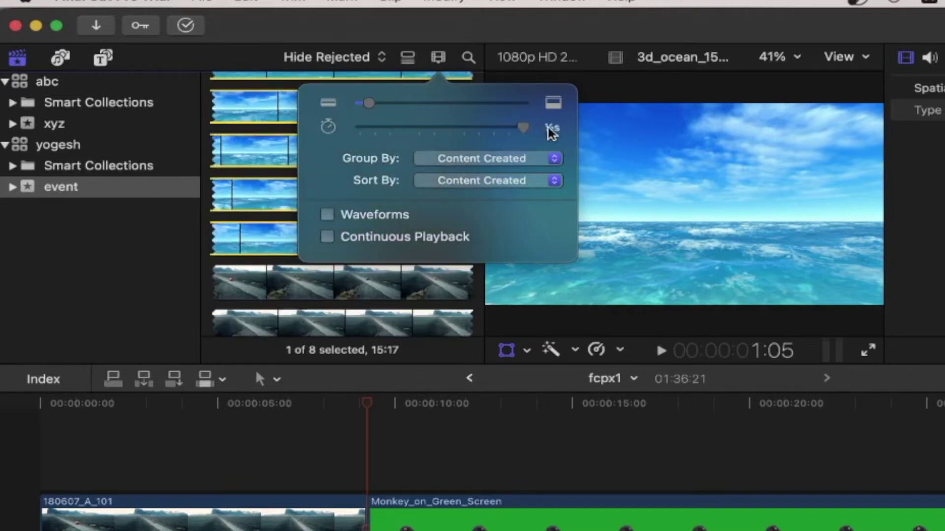
click(280, 276)
scroll(282, 282, up, 3)
scroll(283, 282, up, 3)
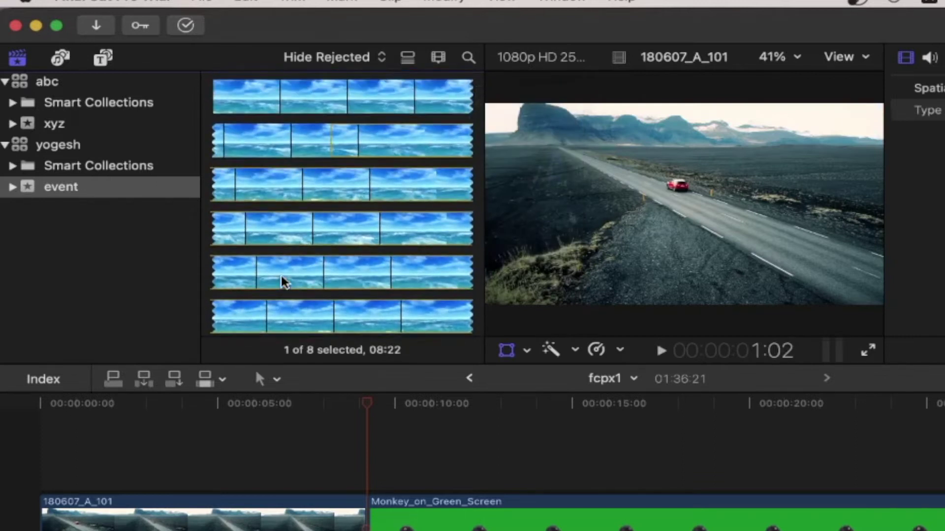
scroll(283, 278, up, 5)
click(438, 60)
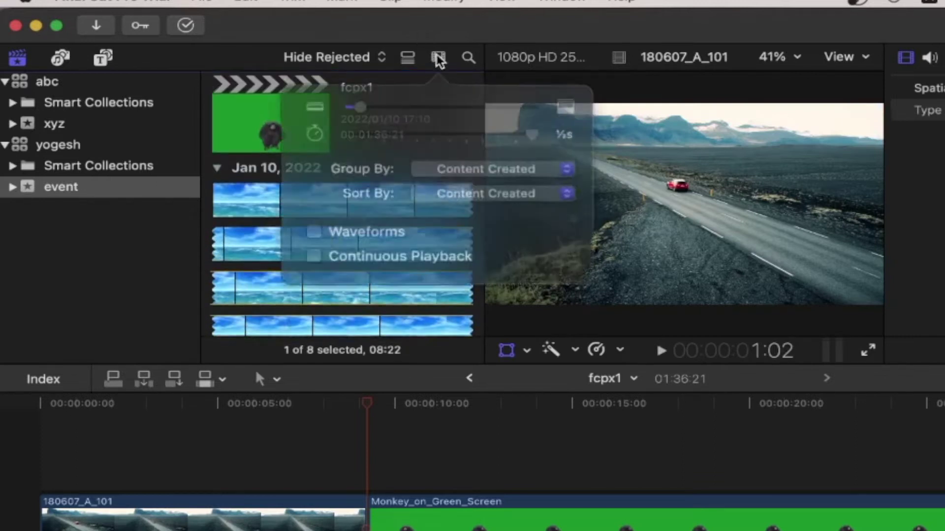
drag(522, 134, 435, 138)
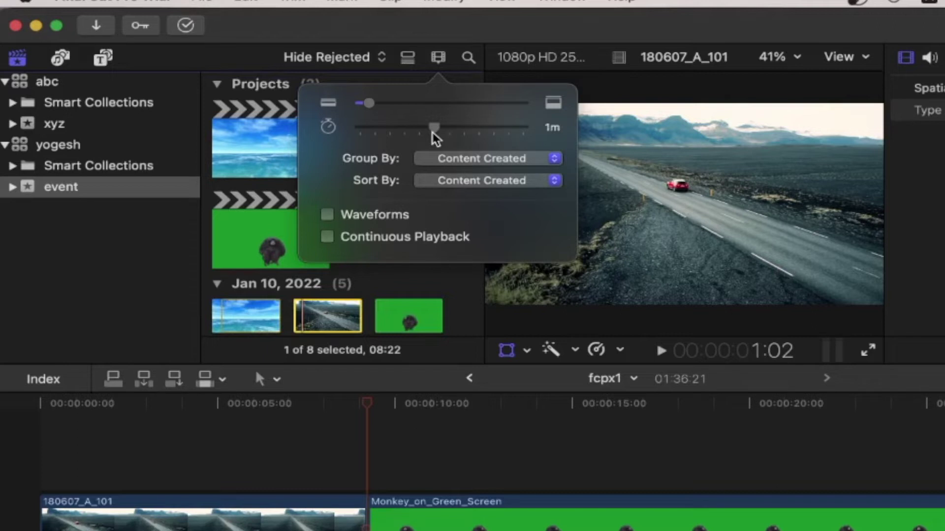
click(439, 58)
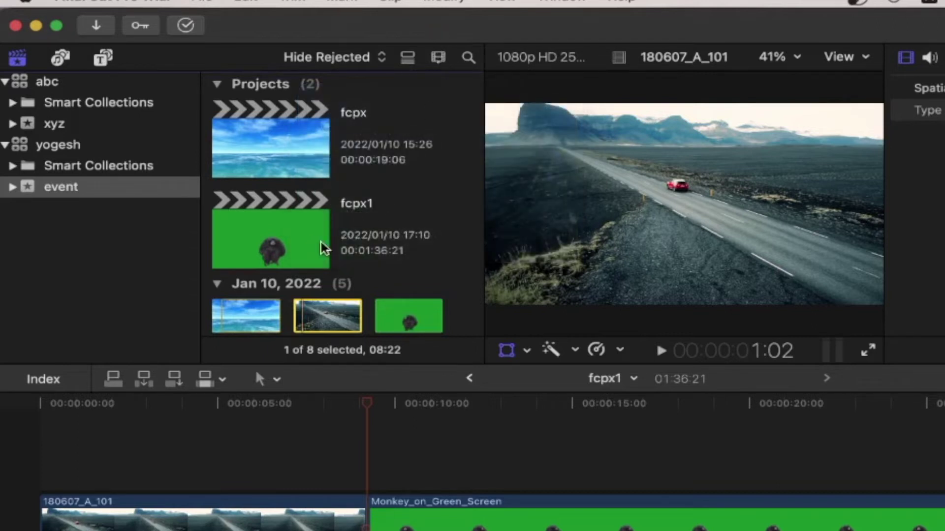
Overwrite the road clip 180607_A_101 into the fcpx1 timeline, then delete it again.
scroll(317, 223, down, 5)
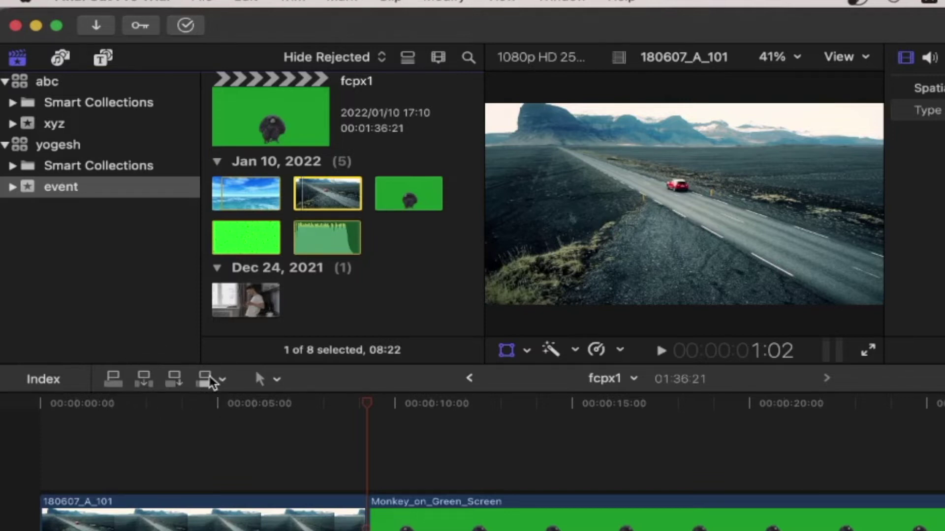
click(204, 380)
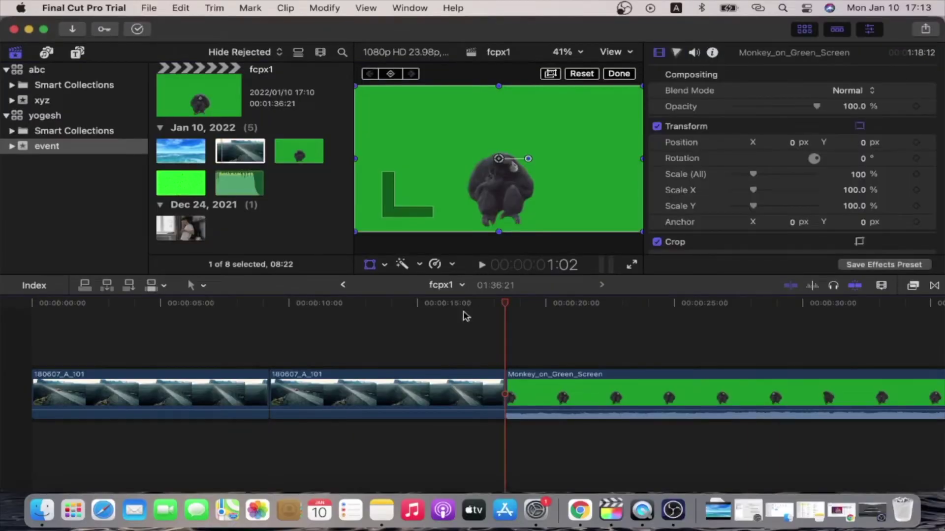
scroll(743, 420, right, 5)
scroll(746, 423, right, 5)
scroll(742, 422, right, 5)
scroll(742, 422, left, 5)
scroll(742, 422, left, 3)
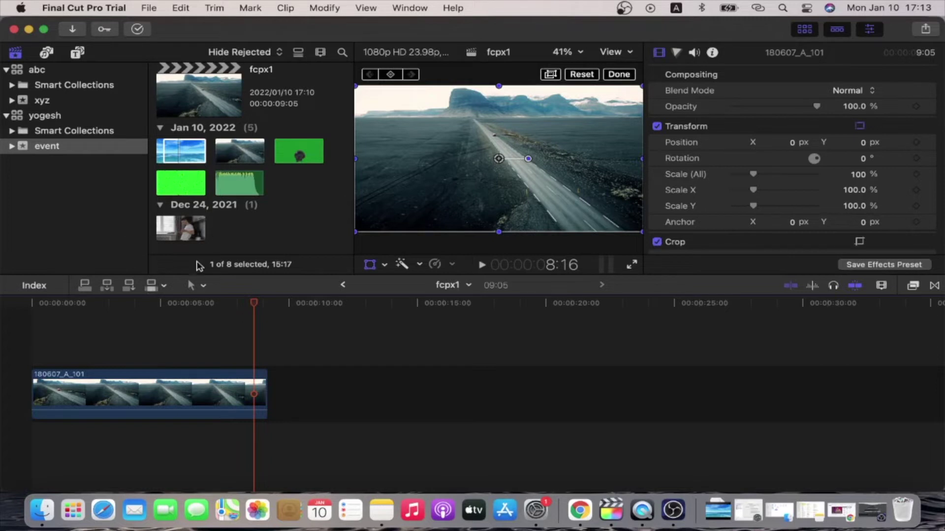
click(113, 381)
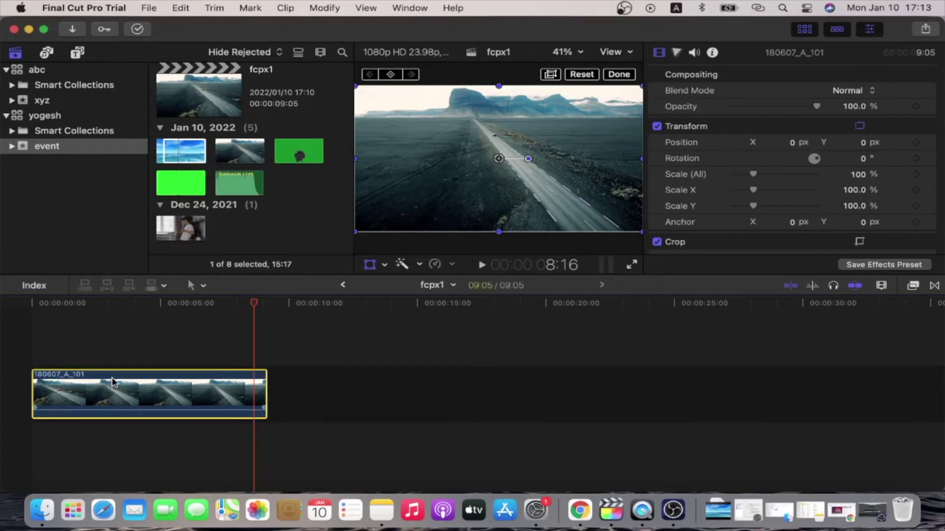
key(Delete)
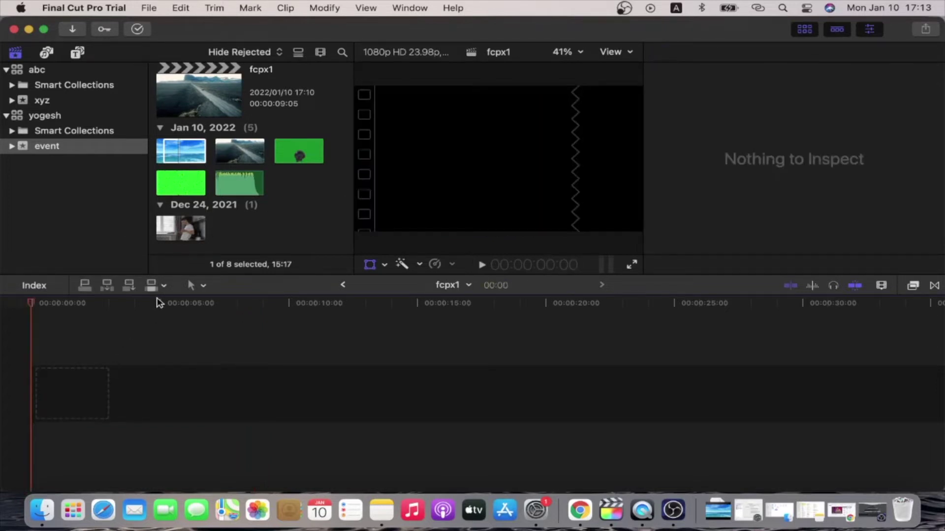
Drag the IMG_0299 green-screen presenter clip from the browser into the empty timeline.
click(181, 224)
drag(181, 224, 121, 383)
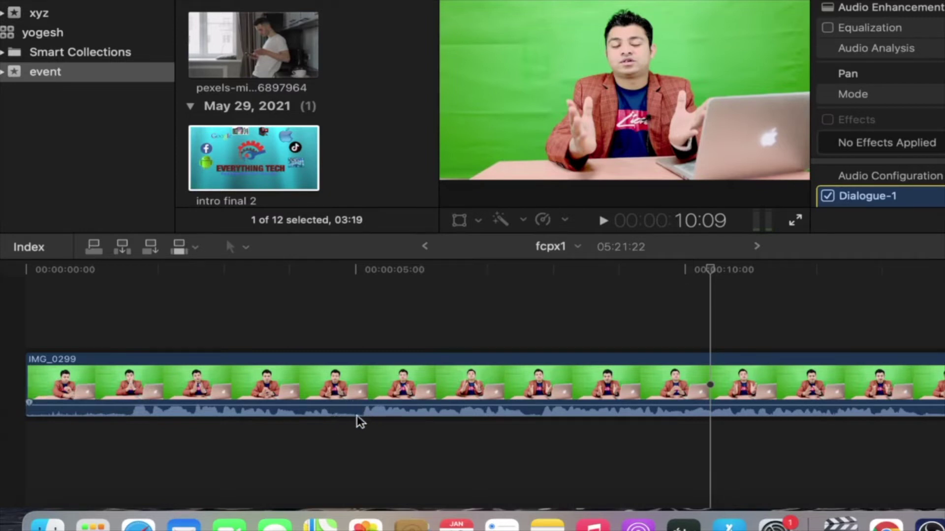
Zoom and scroll the timeline to the first four seconds of IMG_0299, keeping the current tool.
scroll(496, 414, right, 10)
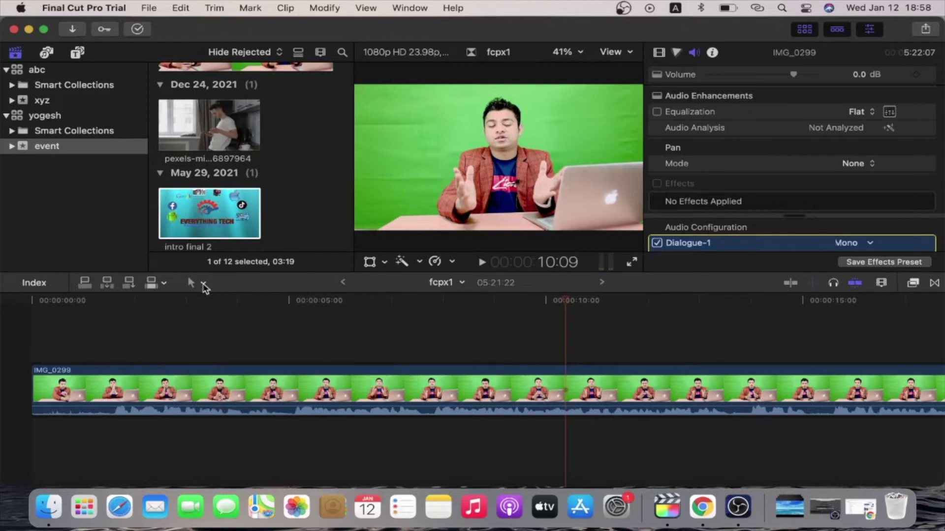
click(203, 284)
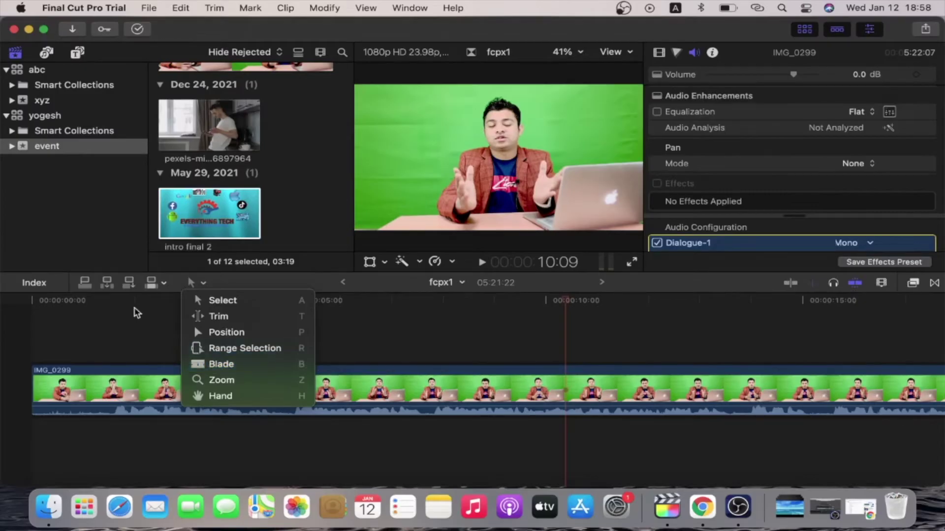
click(130, 308)
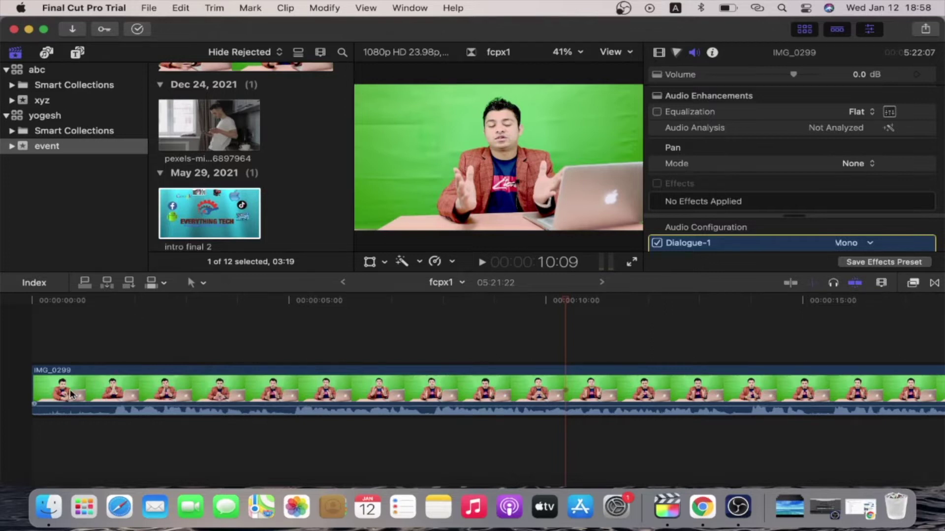
scroll(71, 394, up, 5)
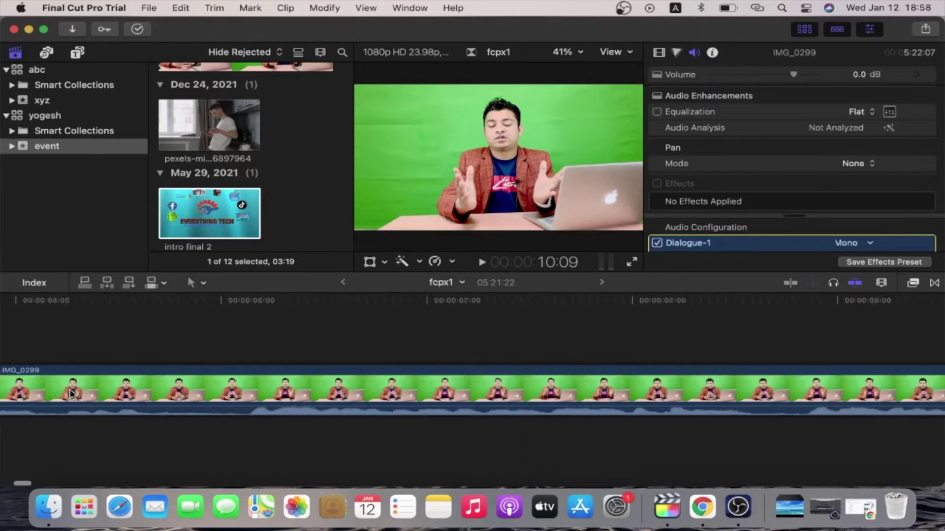
scroll(70, 393, left, 10)
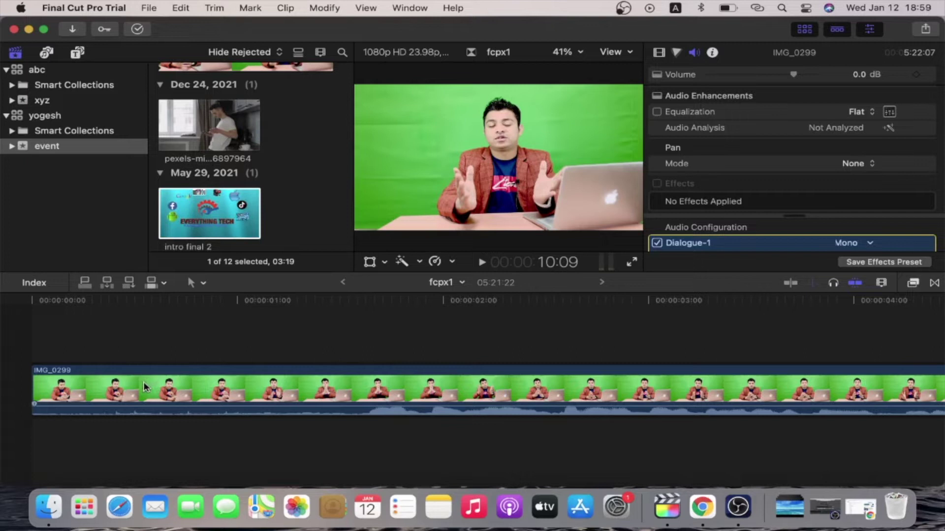
Blade IMG_0299 at about 00:00:01:18, splitting it into two pieces.
click(203, 284)
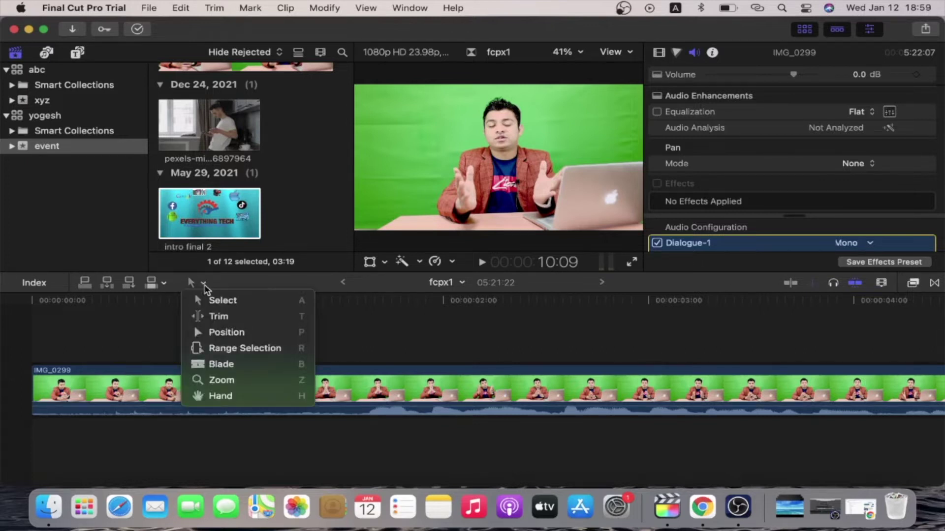
click(219, 369)
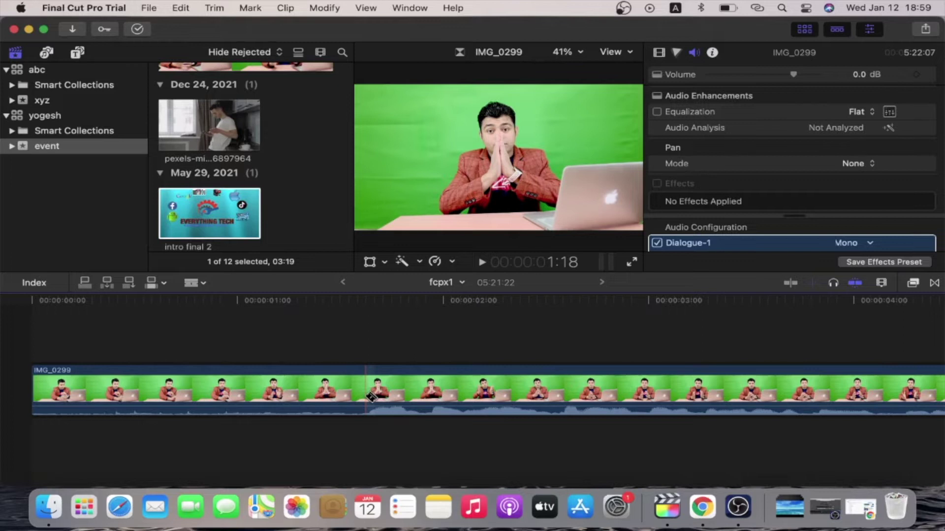
click(370, 396)
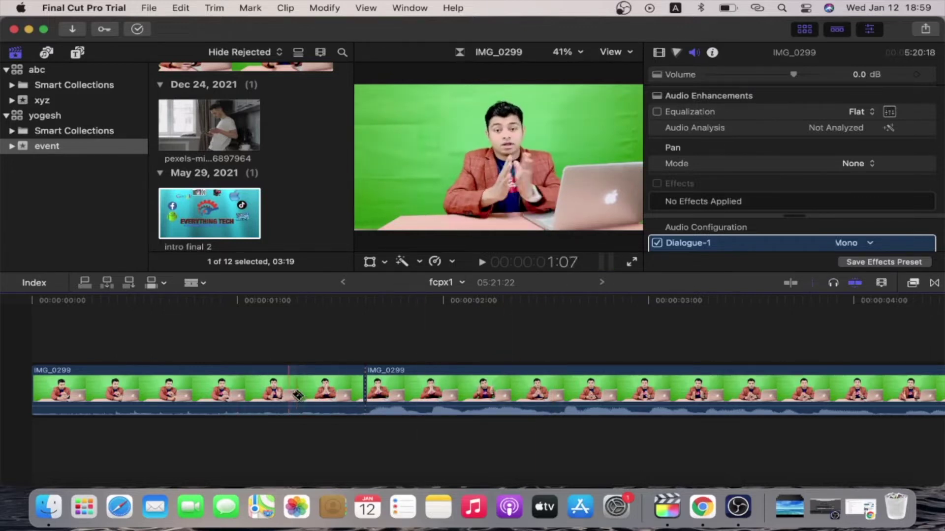
click(201, 284)
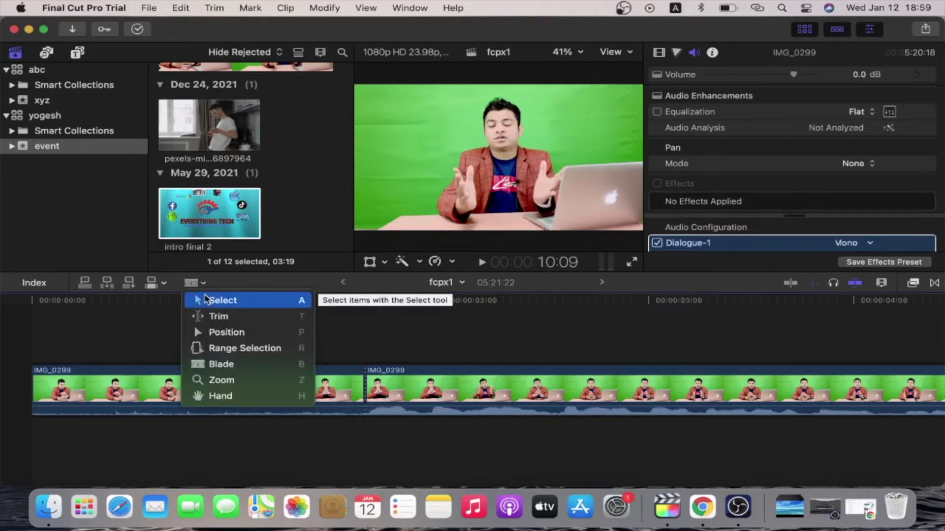
Return to the Select tool and delete the opening IMG_0299 piece.
click(205, 299)
mouse_move(200, 401)
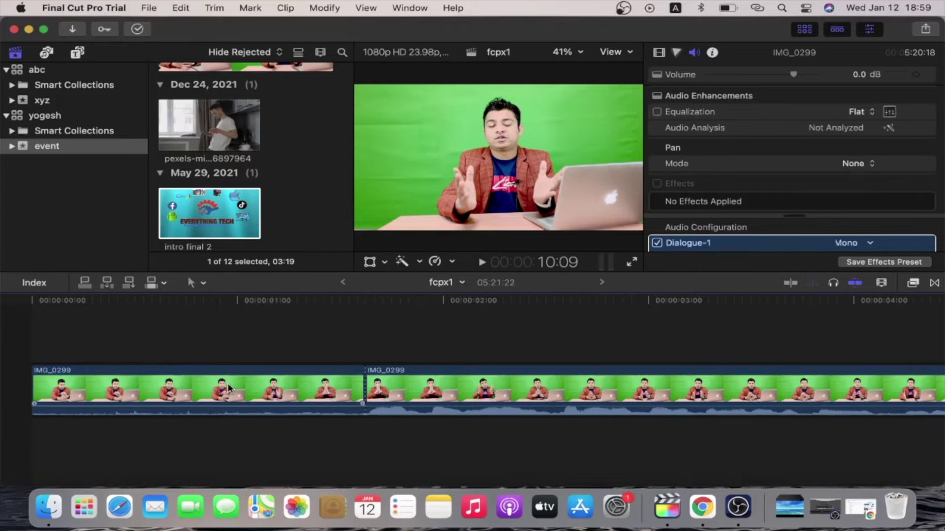
click(228, 388)
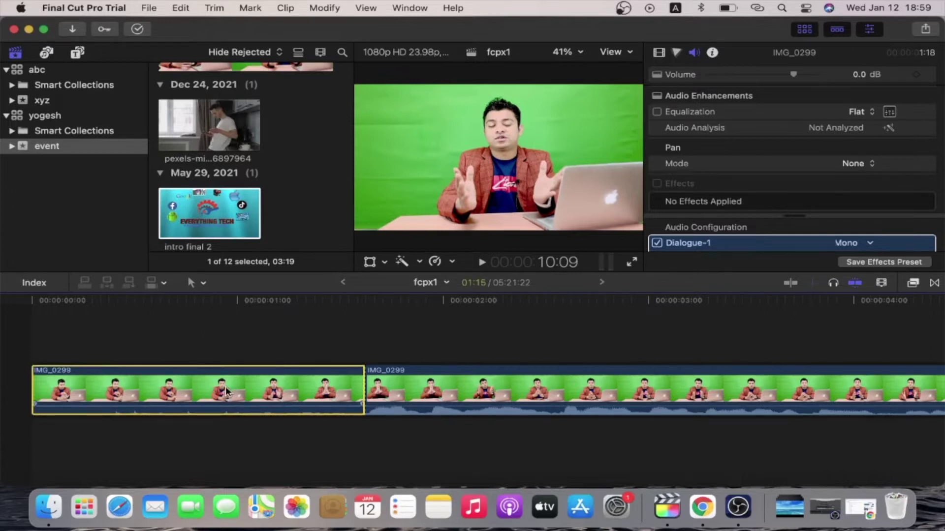
key(Delete)
scroll(123, 405, left, 15)
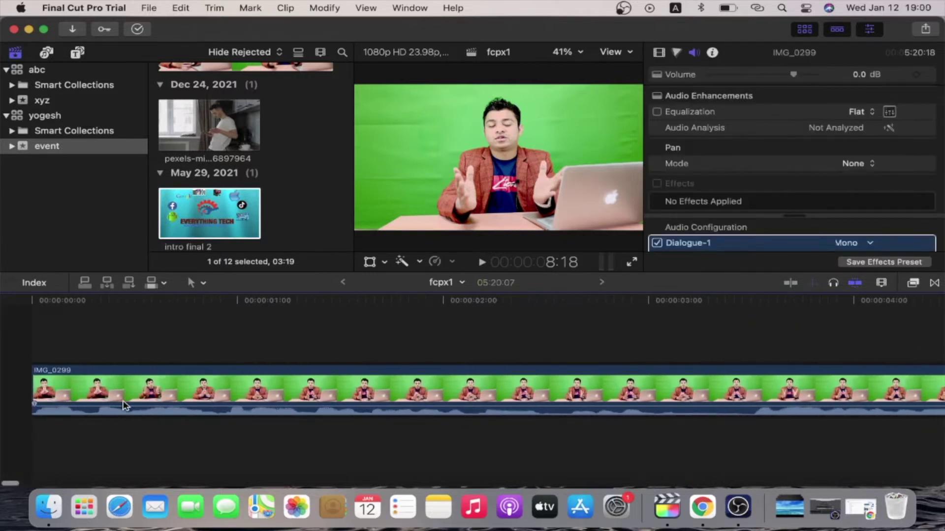
scroll(123, 404, down, 5)
scroll(77, 385, left, 3)
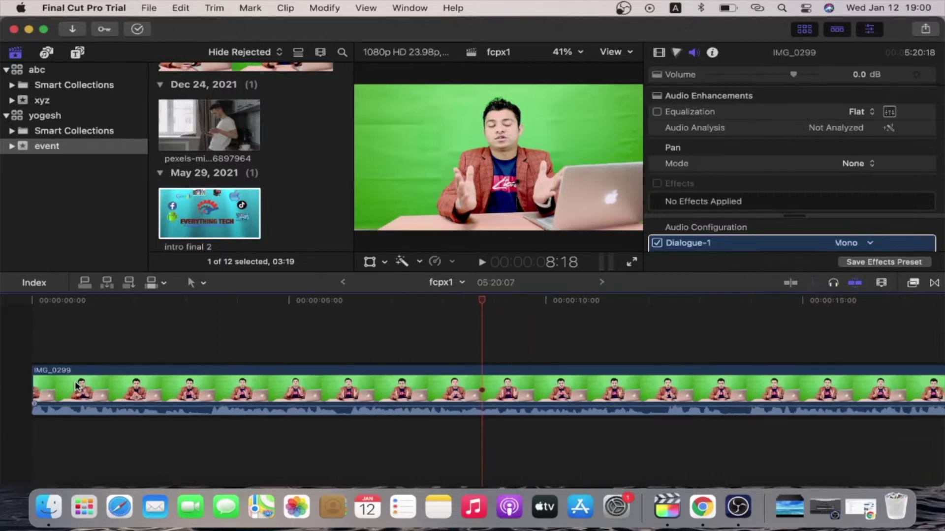
Restore the piece, test lifting it as a connected clip, undo, and delete it for good.
key(super+v)
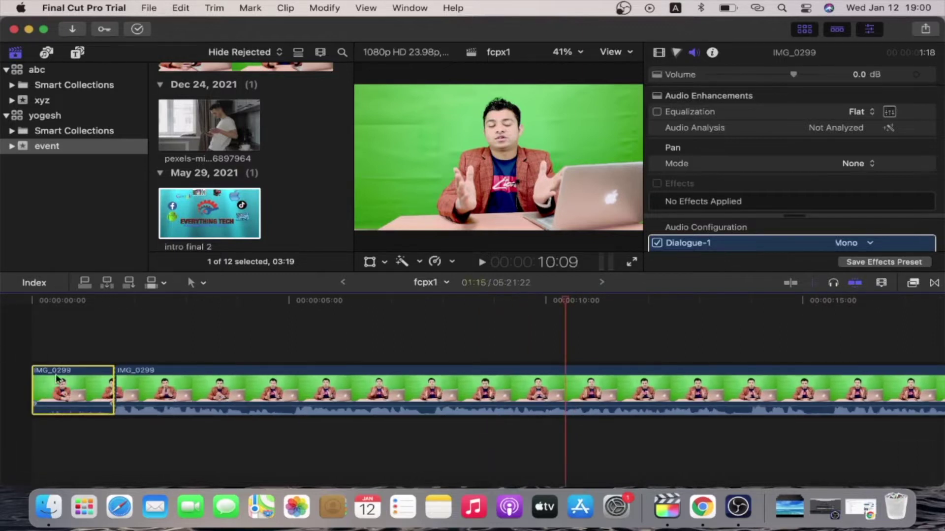
drag(63, 395, 168, 332)
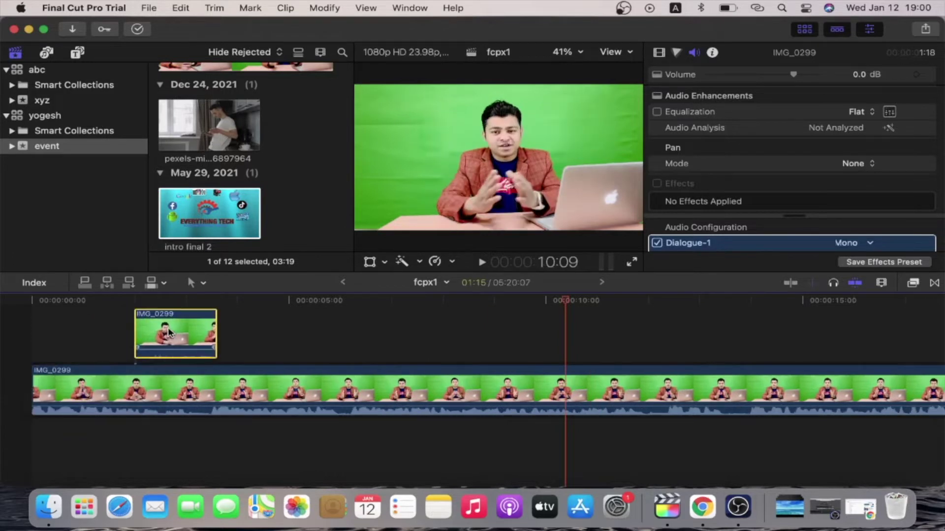
key(super+z)
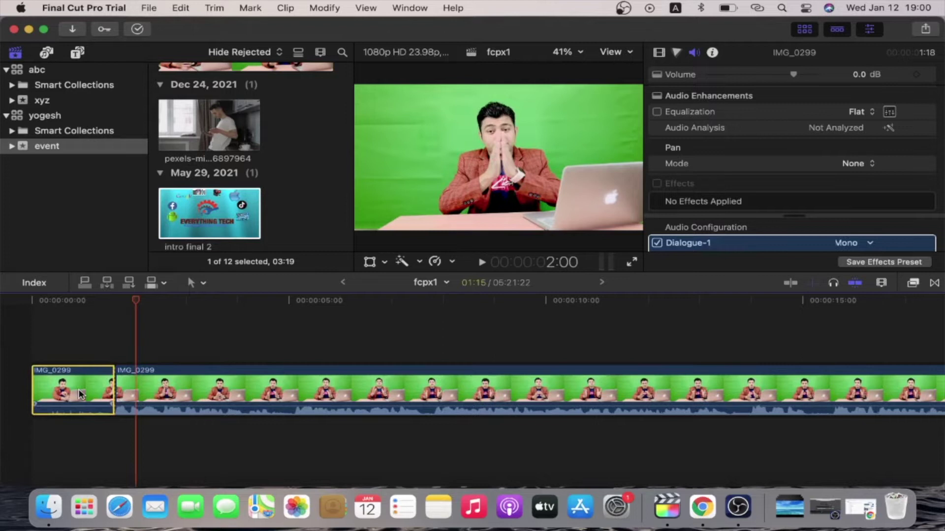
key(Delete)
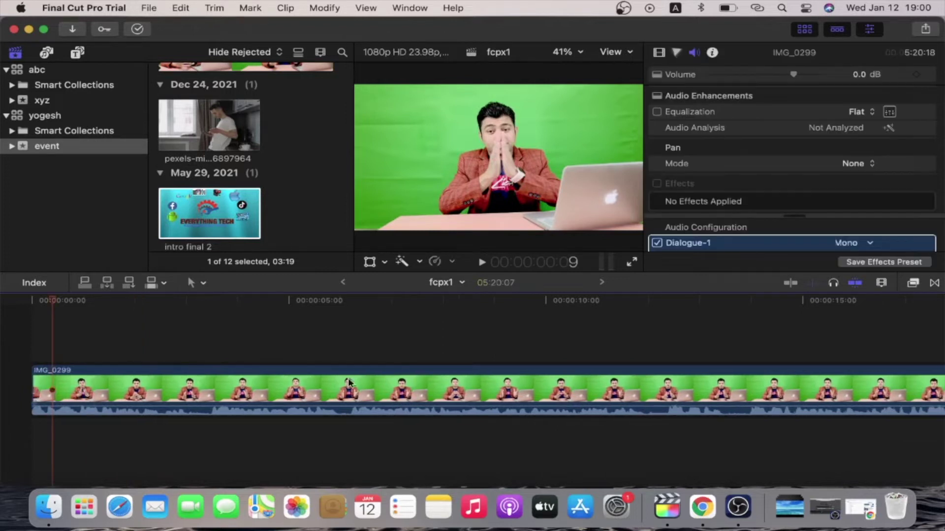
scroll(413, 406, right, 10)
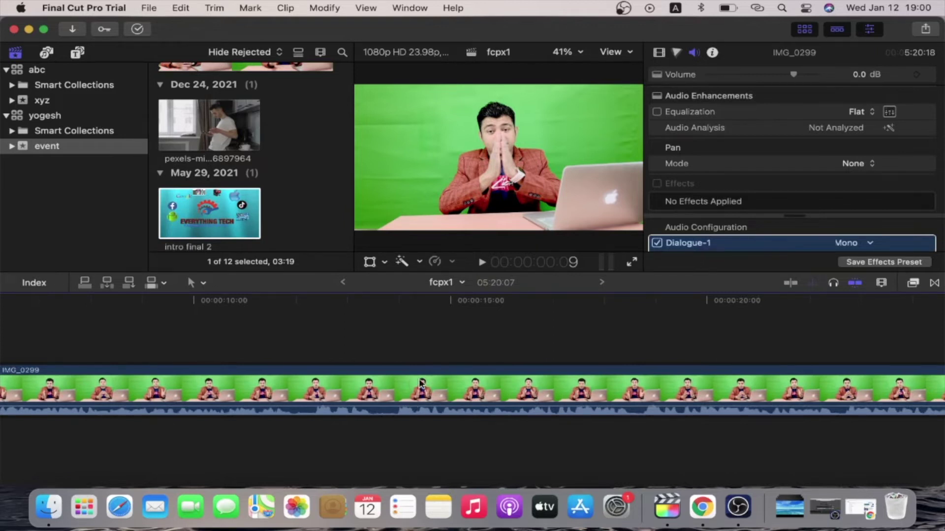
key(super+equal)
key(super+equal)
key(super+equal)
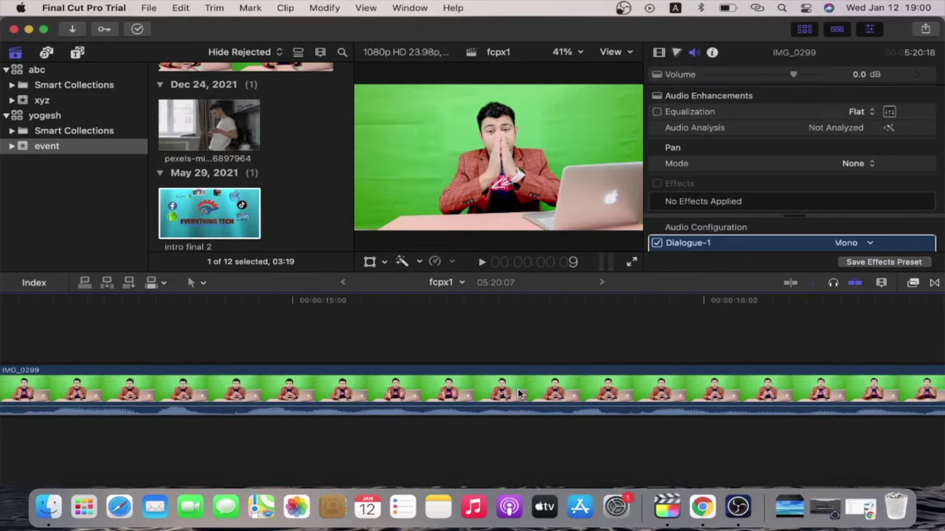
key(super+minus)
key(super+minus)
key(super+minus)
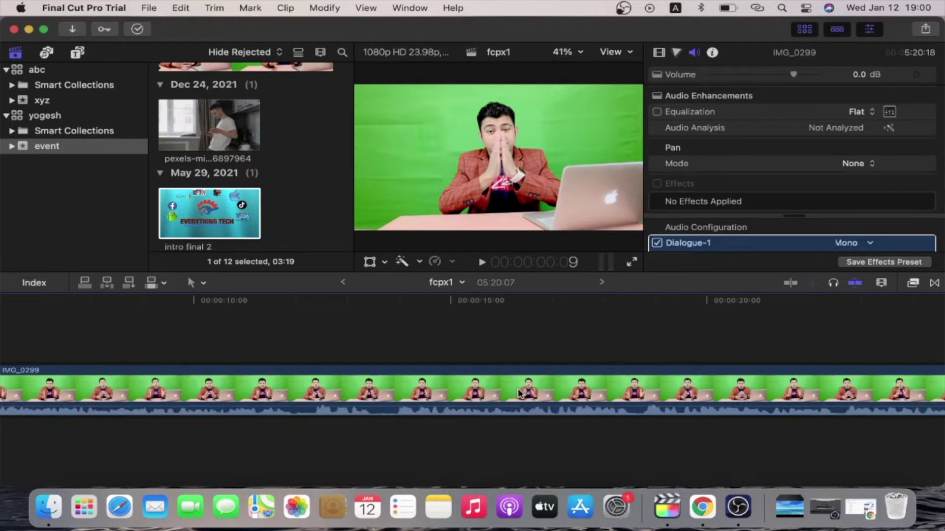
Try each Clip Appearance display style, from waveform-only to thumbnails-only.
click(882, 285)
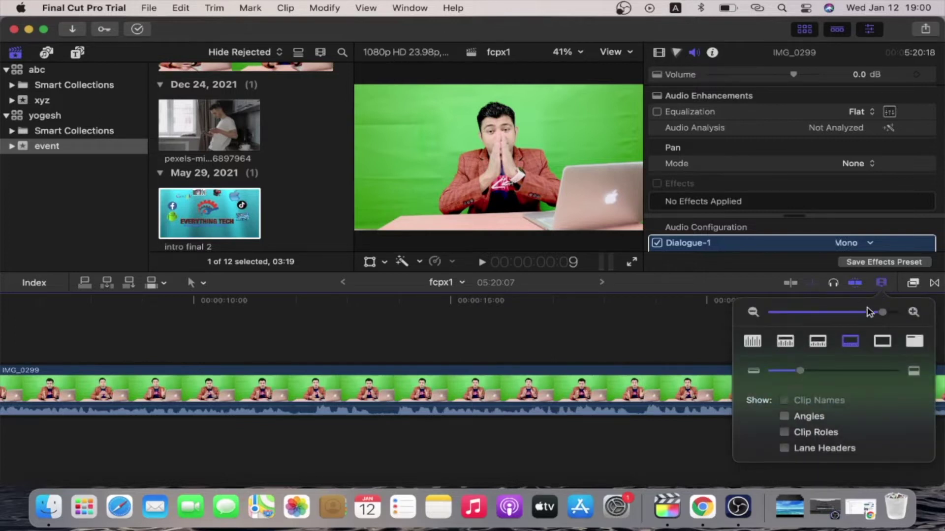
mouse_move(881, 313)
mouse_down()
mouse_move(799, 321)
mouse_move(867, 312)
mouse_up()
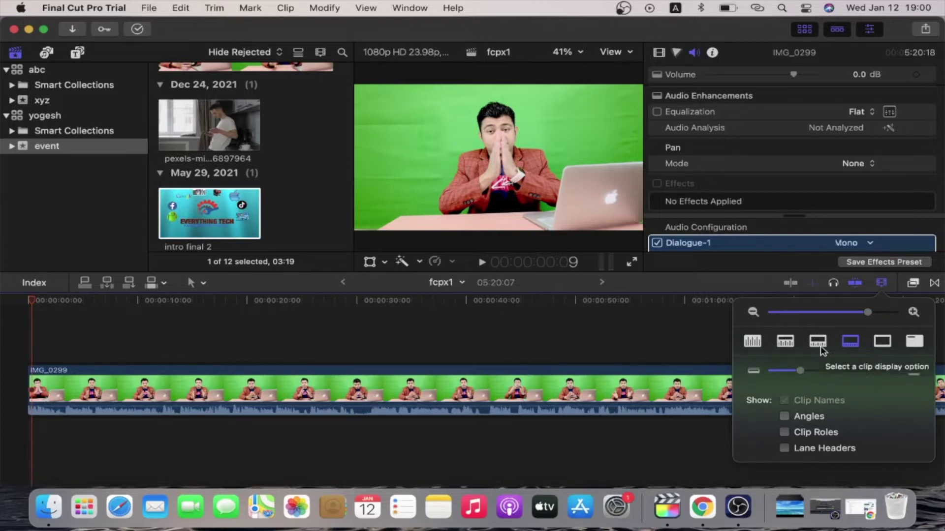
click(817, 341)
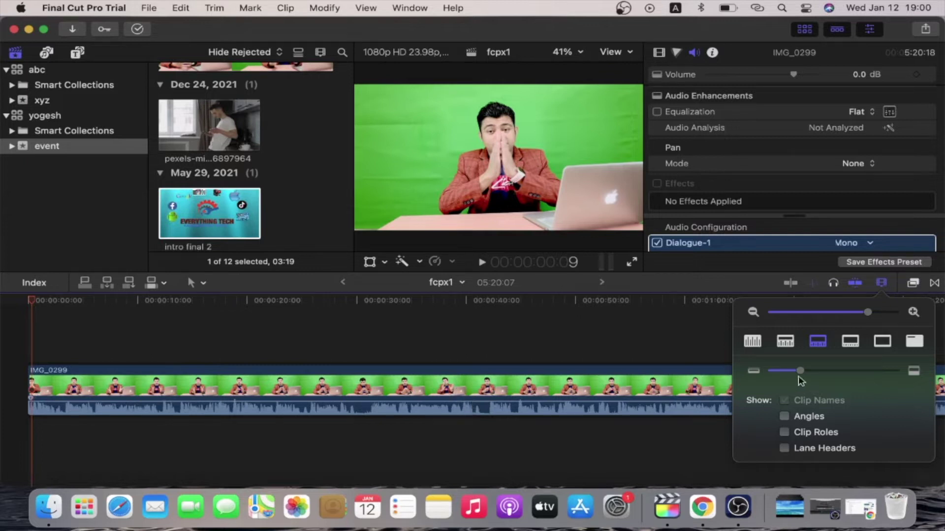
click(844, 343)
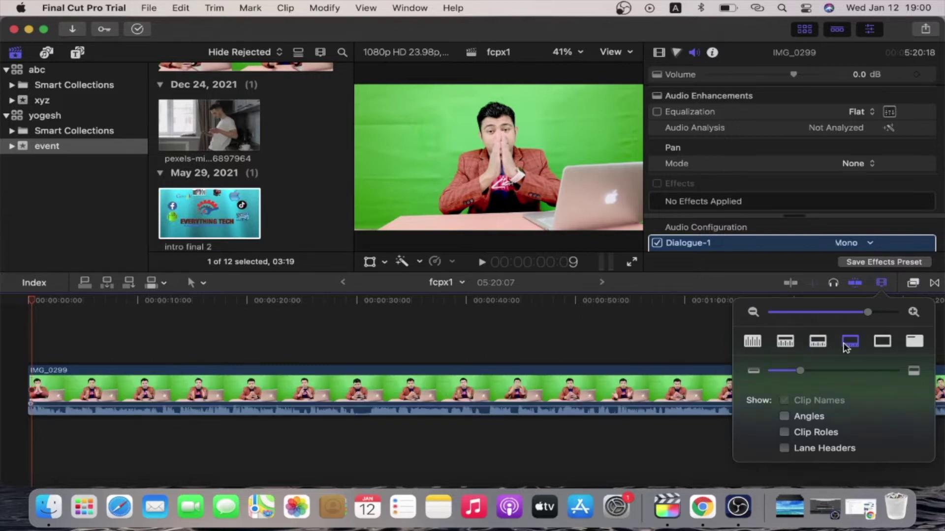
click(820, 346)
click(788, 339)
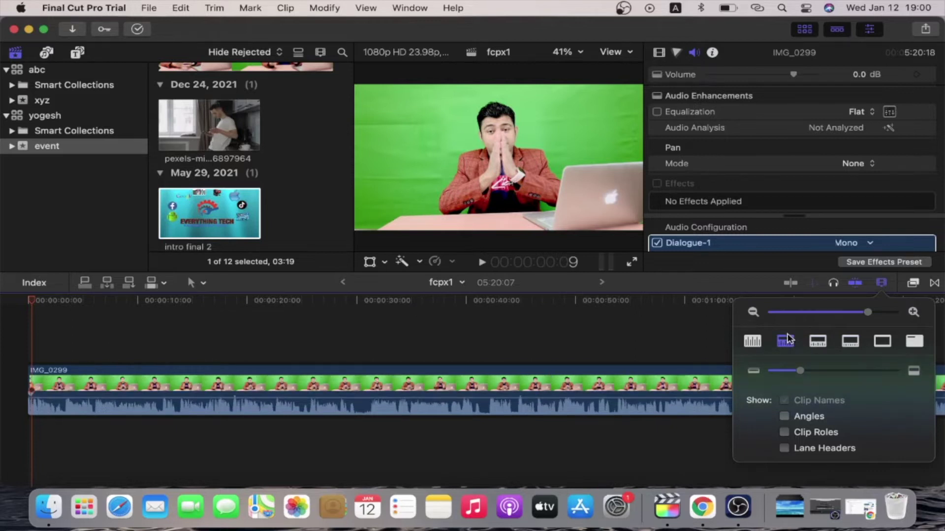
click(758, 341)
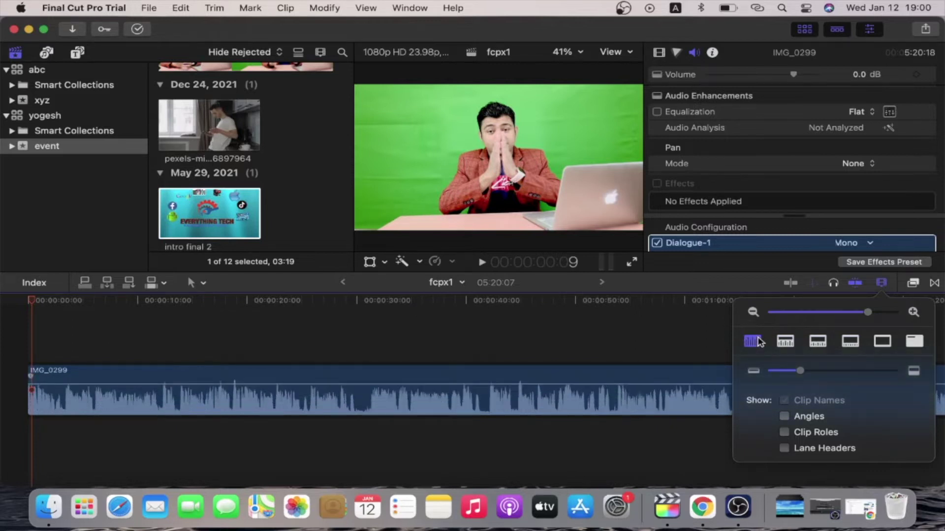
click(886, 345)
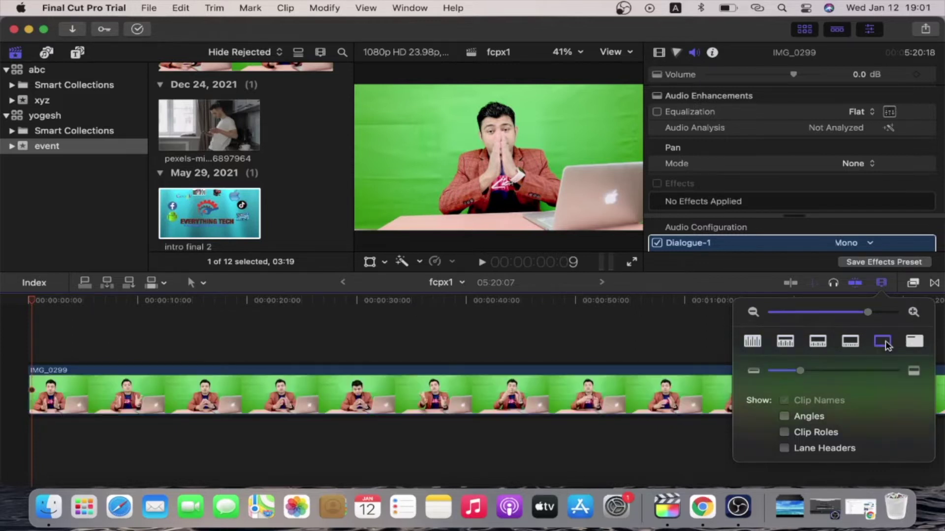
click(745, 343)
click(785, 343)
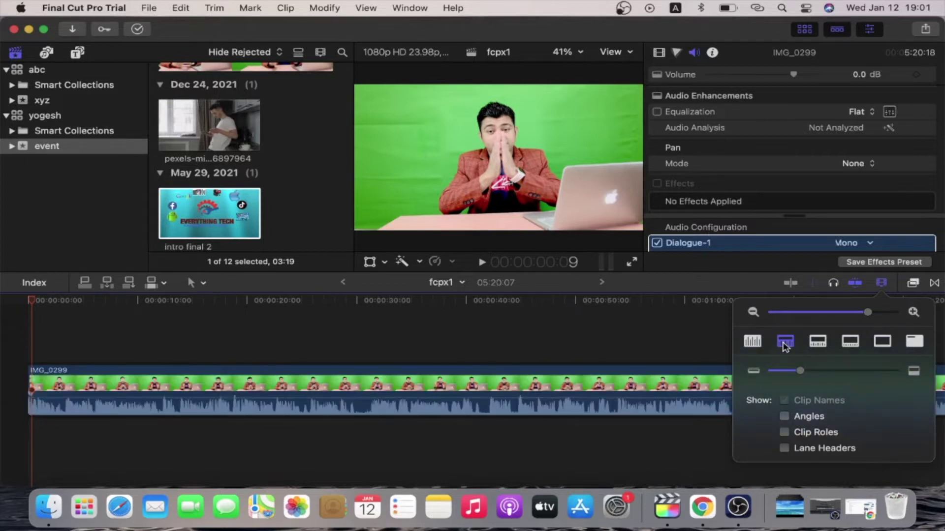
click(536, 346)
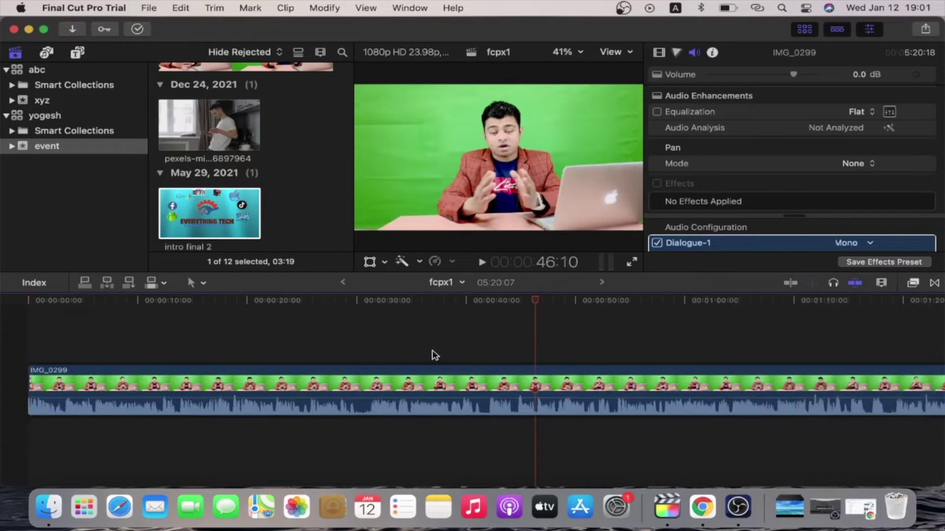
Choose the balanced filmstrip/waveform style and raise the clip height so IMG_0299 is much taller.
click(882, 284)
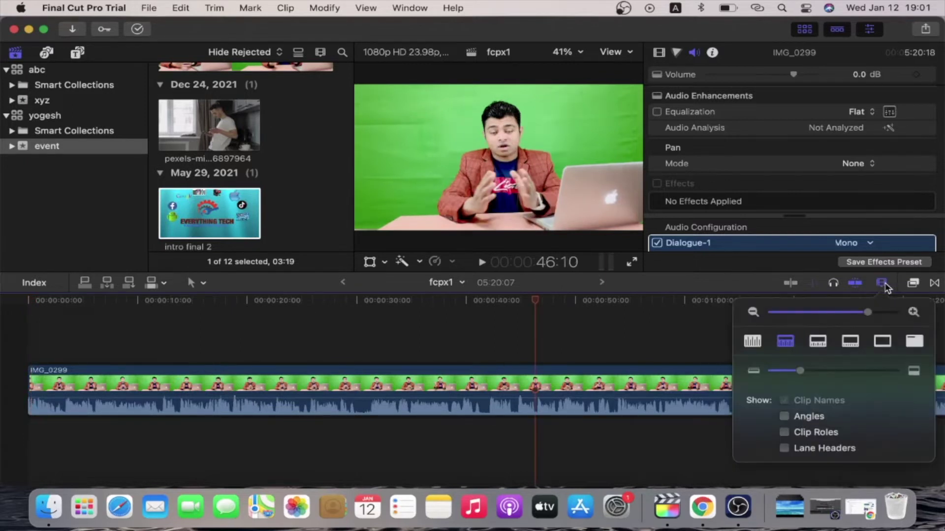
click(818, 342)
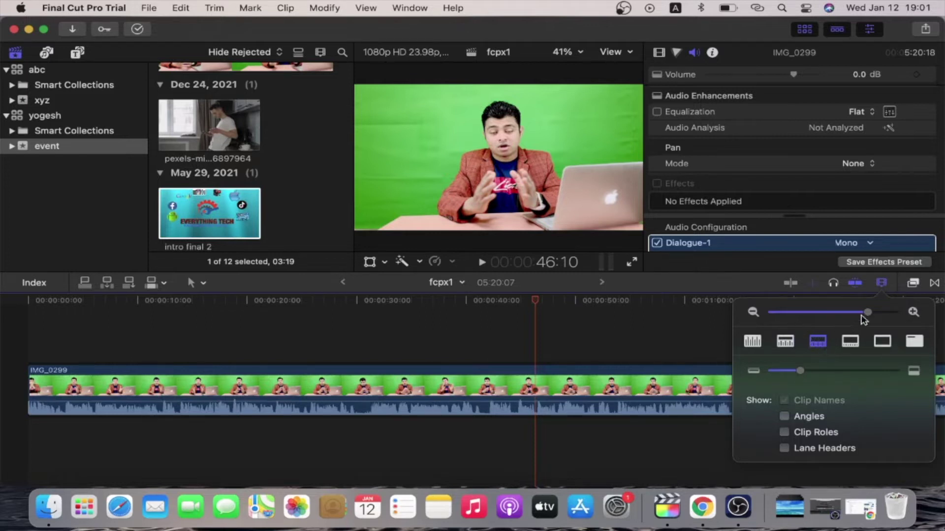
drag(799, 371, 854, 372)
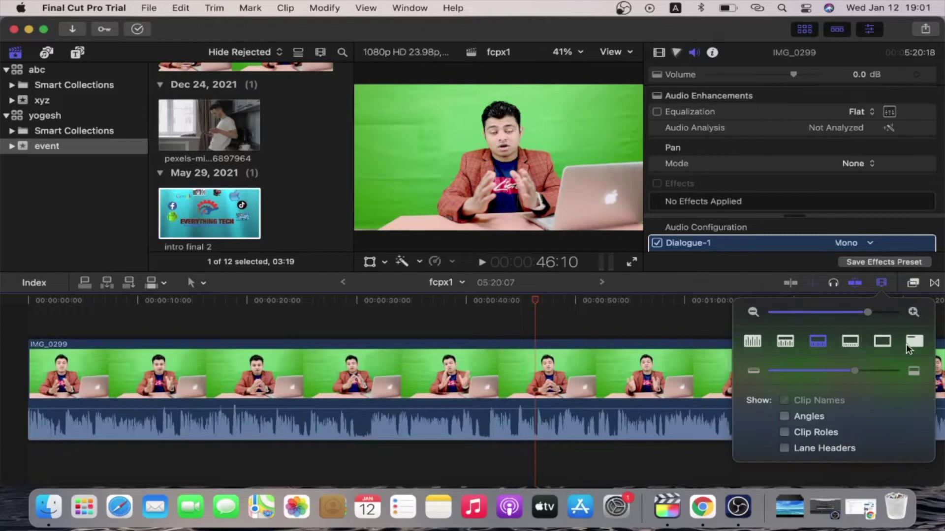
click(881, 284)
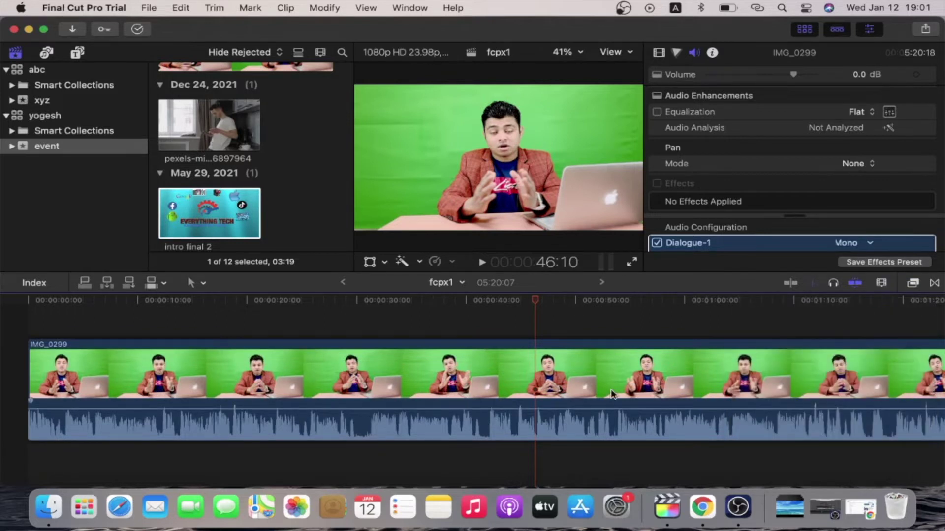
key(super+minus)
key(super+minus)
key(super+minus)
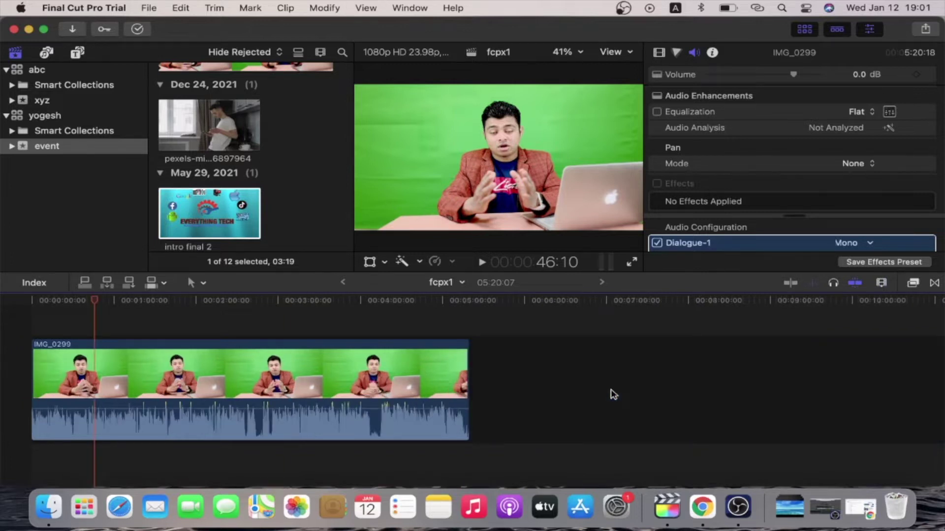
Lower the Clip Appearance height slider to shrink the IMG_0299 clip a little.
click(881, 283)
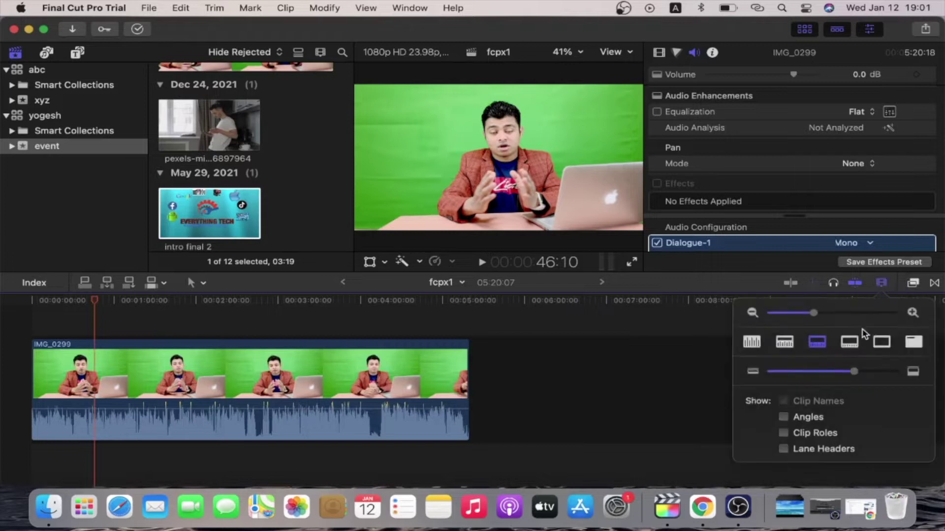
drag(854, 372, 829, 371)
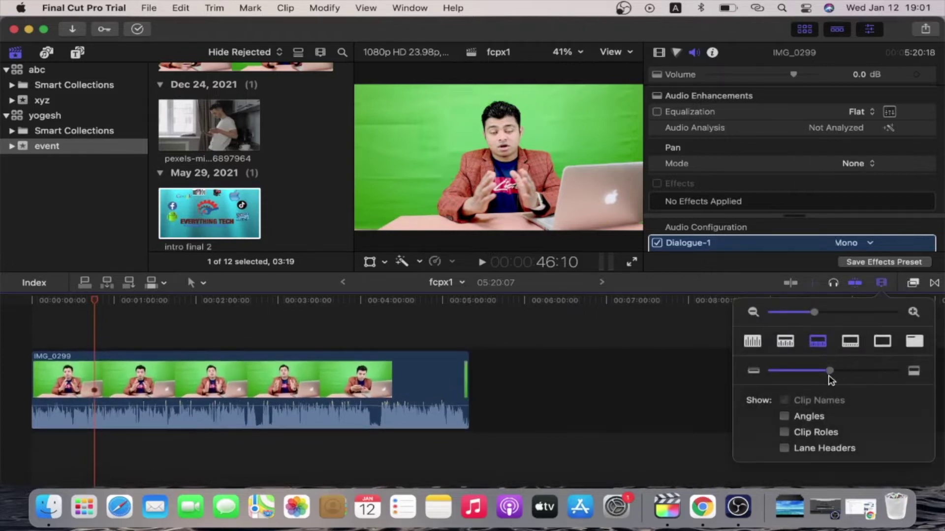
click(637, 432)
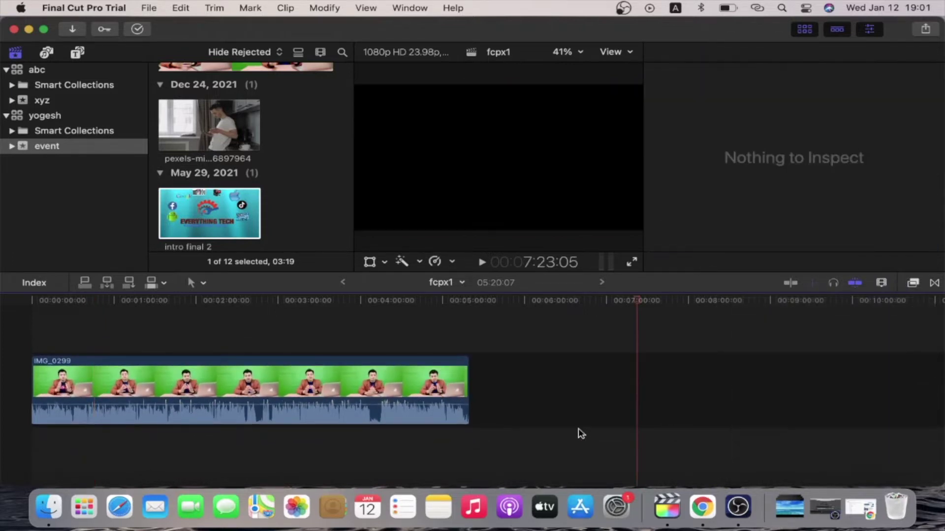
Zoom into the timeline and place the playhead at about 00:00:21:23.
key(super+equal)
key(super+equal)
key(super+equal)
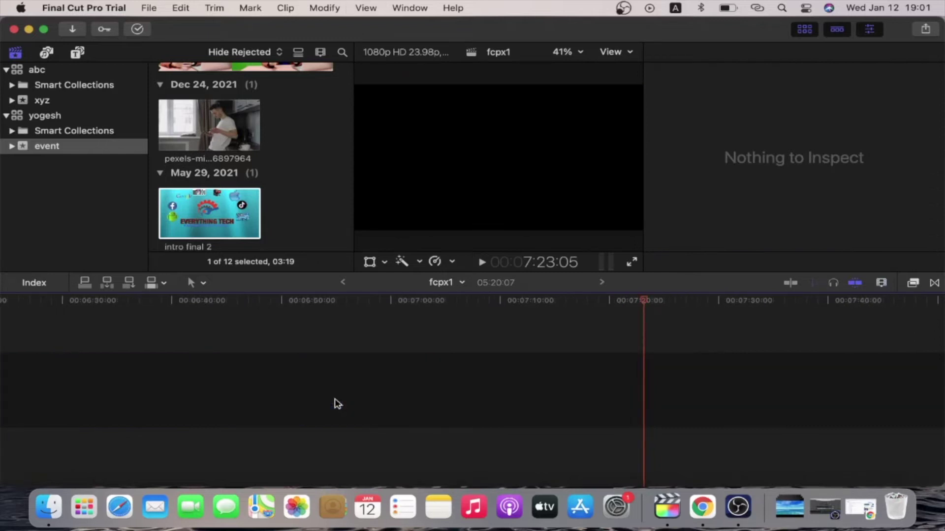
scroll(336, 403, left, 15)
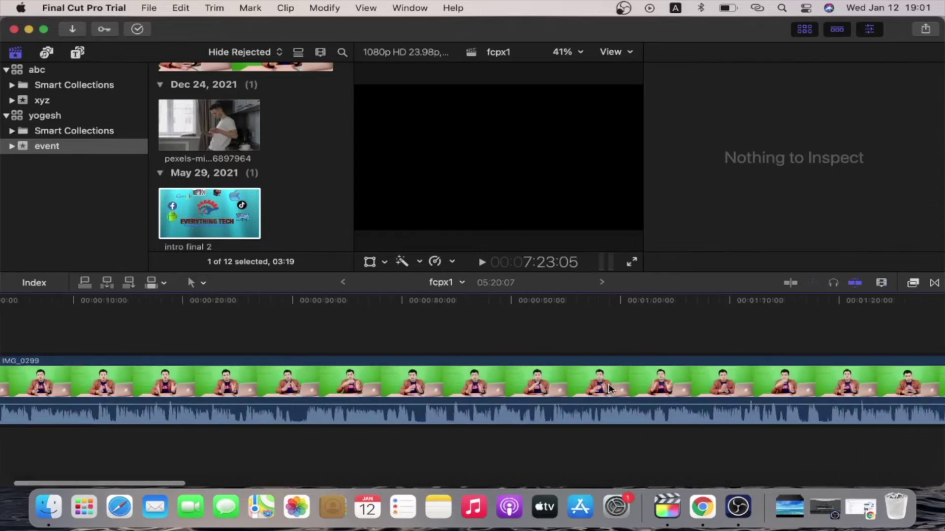
scroll(609, 389, right, 5)
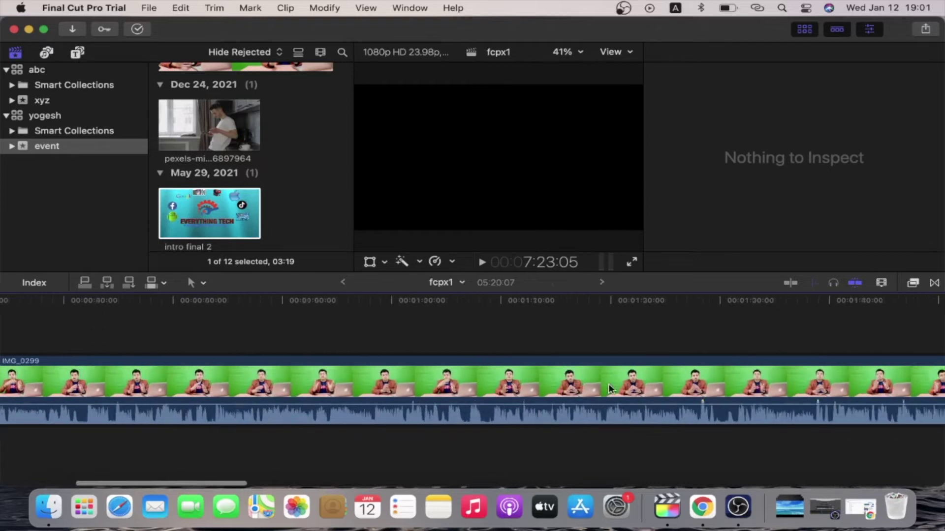
scroll(609, 389, left, 2)
scroll(609, 389, left, 3)
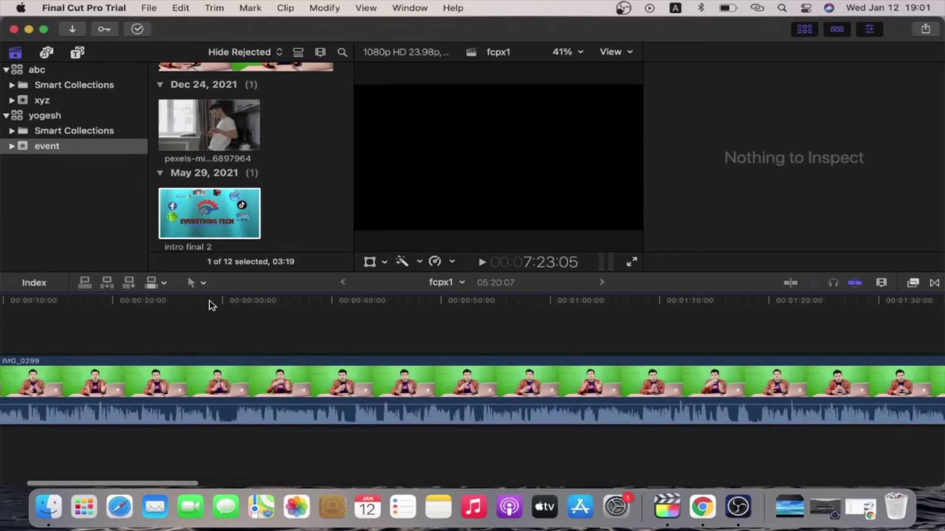
scroll(211, 306, left, 3)
click(253, 301)
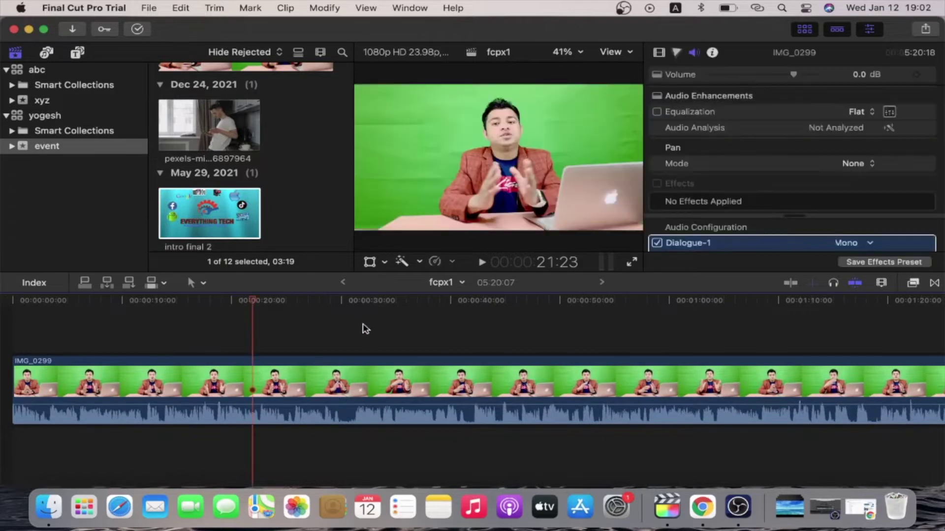
Move the playhead to about 31 seconds, play briefly, and switch to the Blade tool (B).
click(354, 311)
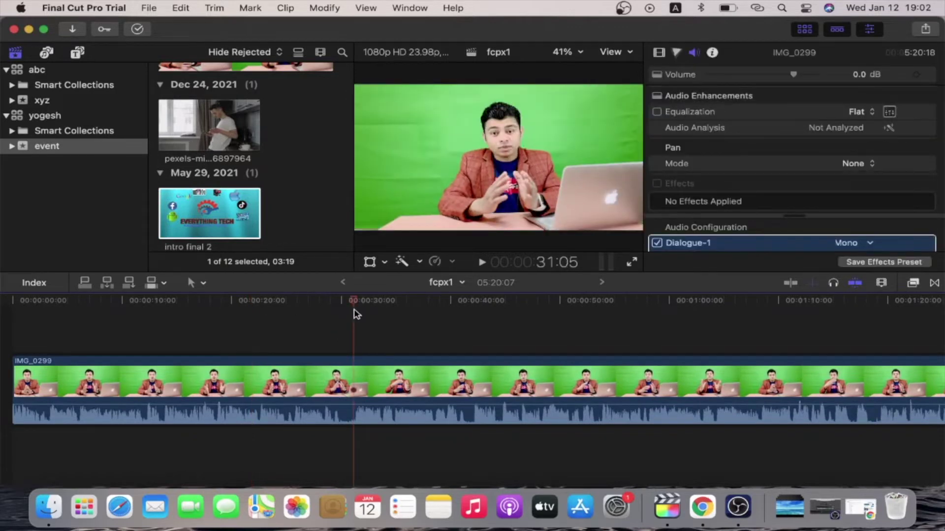
key(space)
key(space)
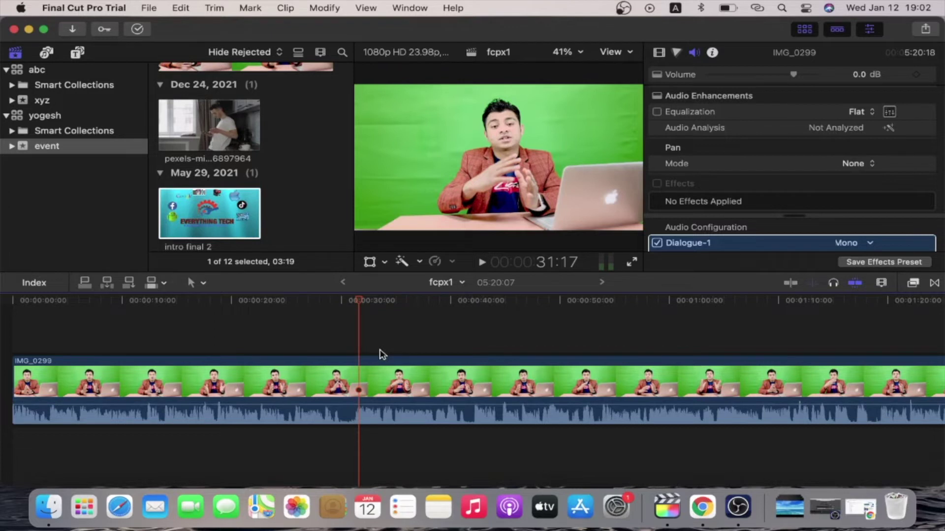
key(b)
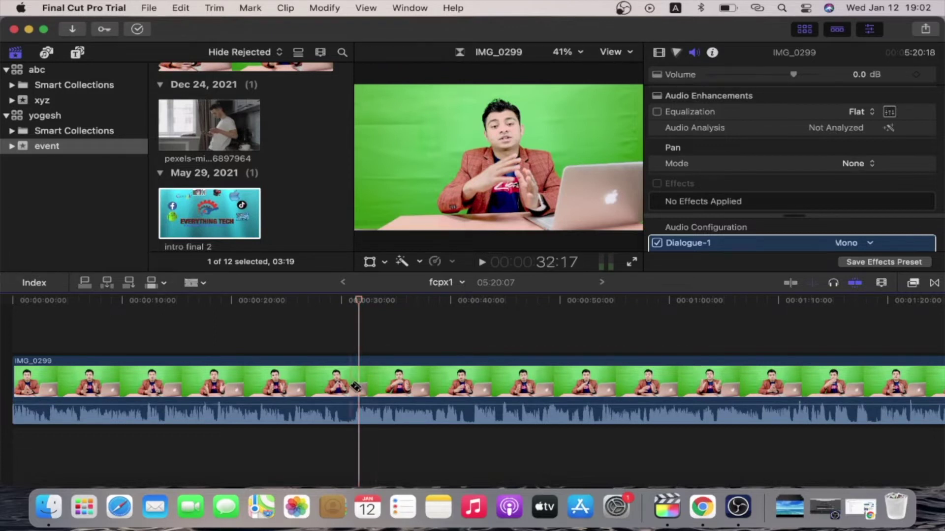
Blade IMG_0299 near 31 and 42 seconds, then return to the Select tool (A).
click(347, 391)
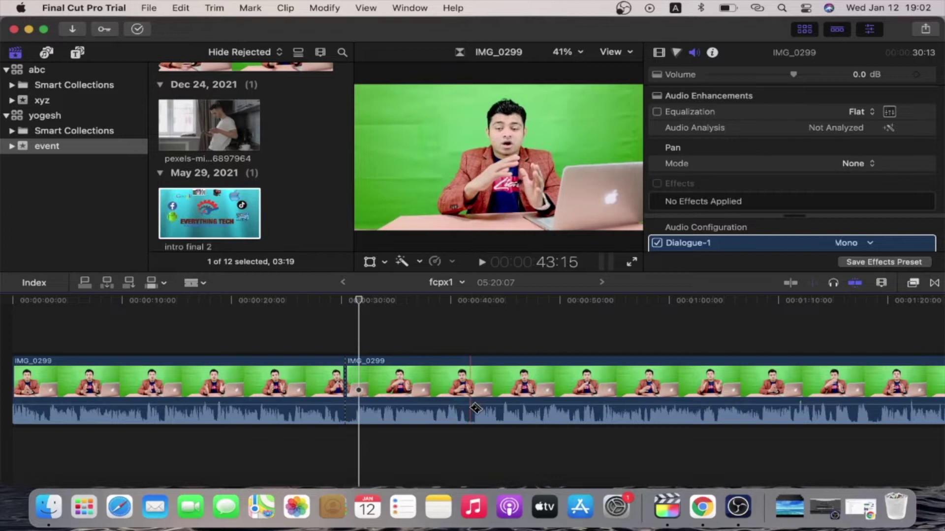
click(472, 408)
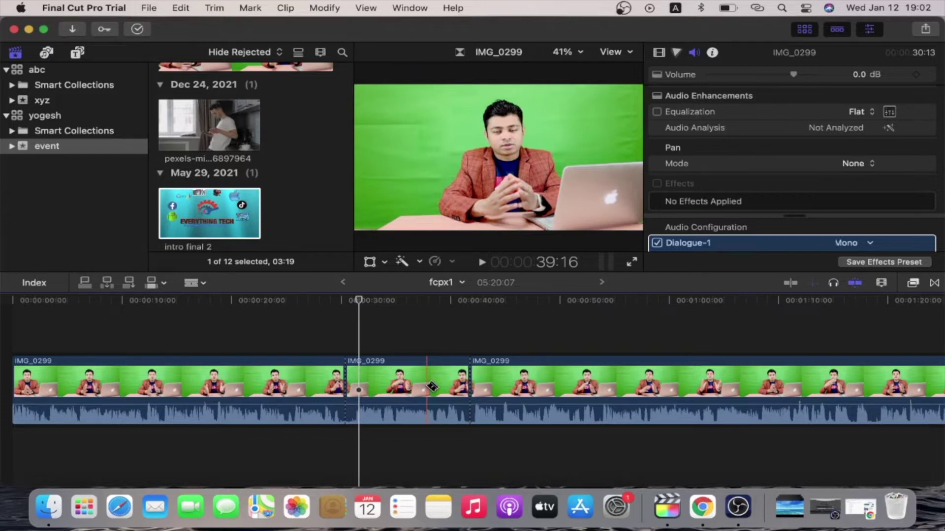
key(a)
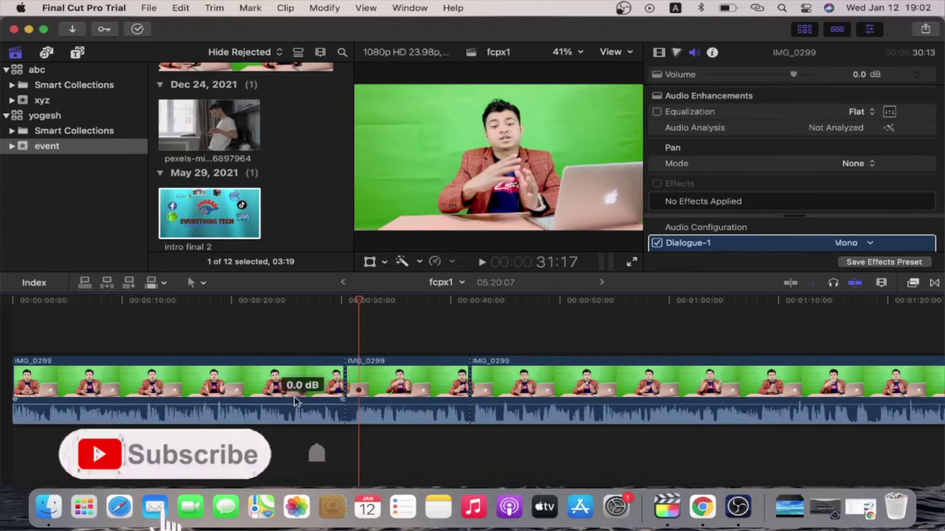
Lift the middle IMG_0299 piece above the storyline as a connected clip and slide it later.
click(396, 379)
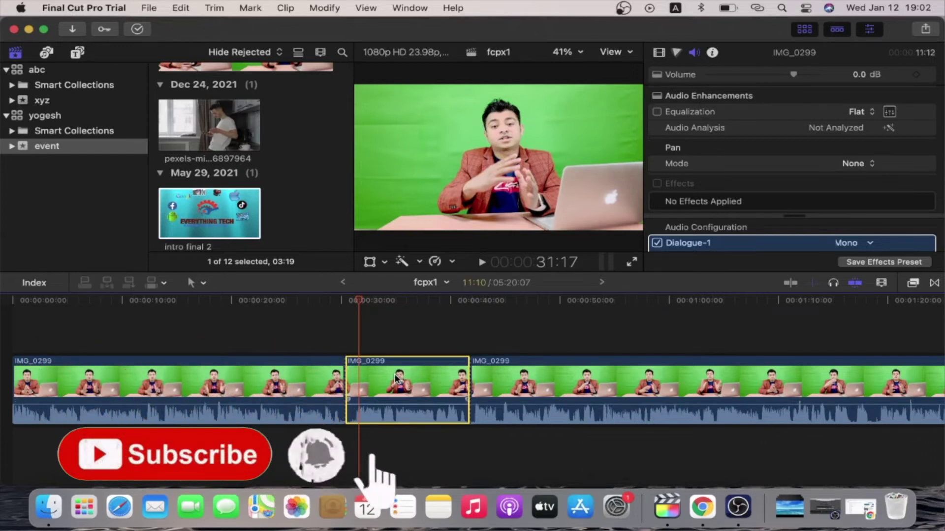
drag(403, 385, 416, 320)
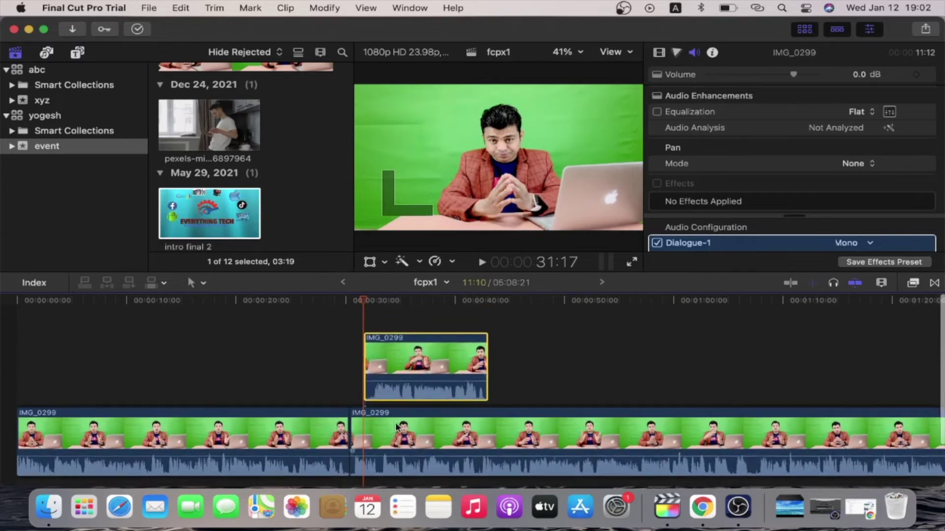
drag(417, 366, 509, 370)
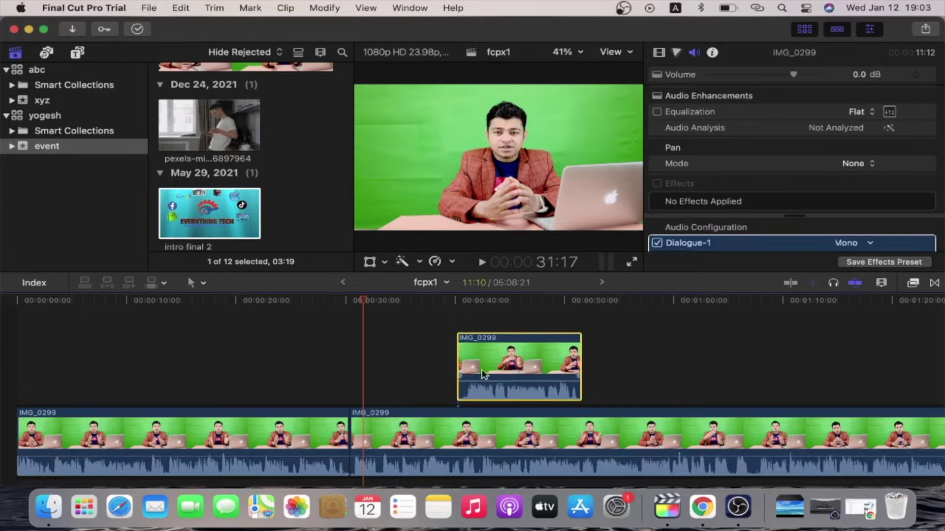
drag(485, 372, 506, 370)
scroll(502, 355, right, 5)
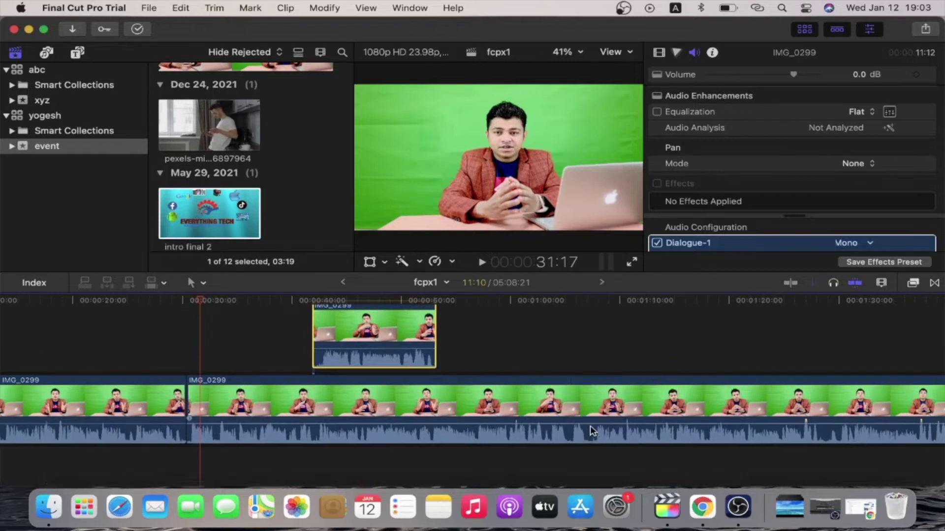
Blade the storyline at 00:00:55, drop the lifted piece into the cut, then delete it.
key(b)
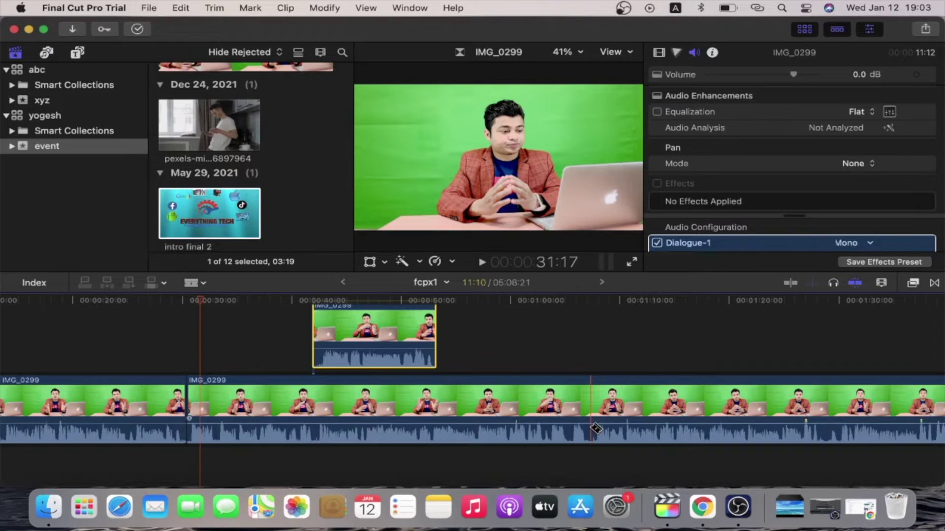
click(591, 429)
key(a)
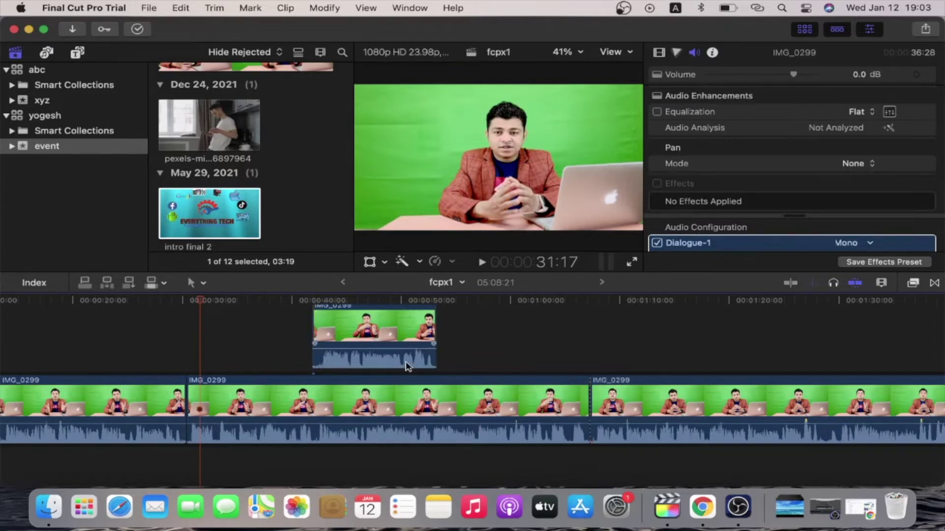
scroll(406, 366, up, 2)
scroll(383, 352, down, 3)
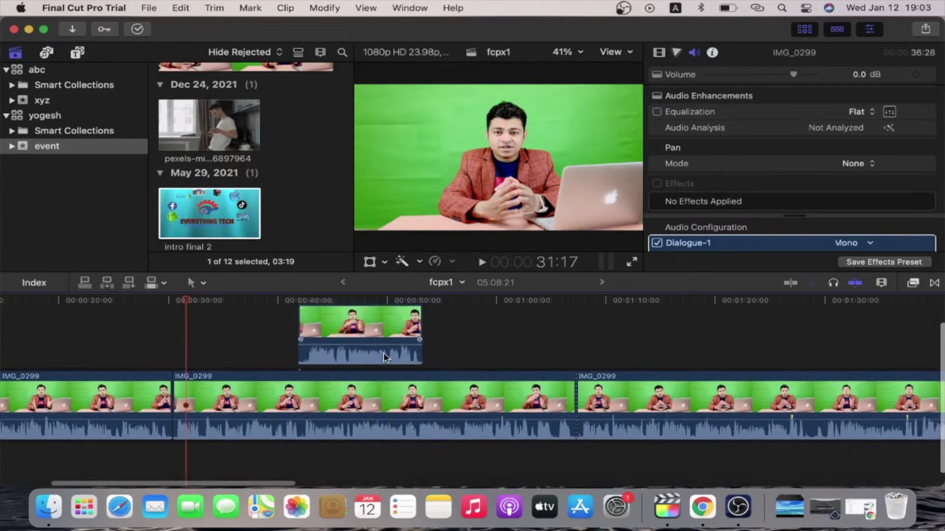
drag(364, 321, 647, 396)
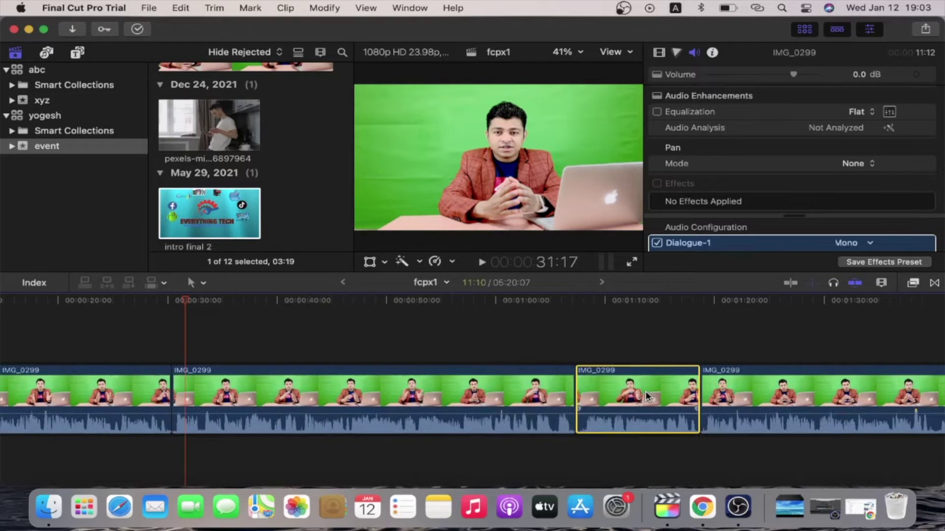
key(Delete)
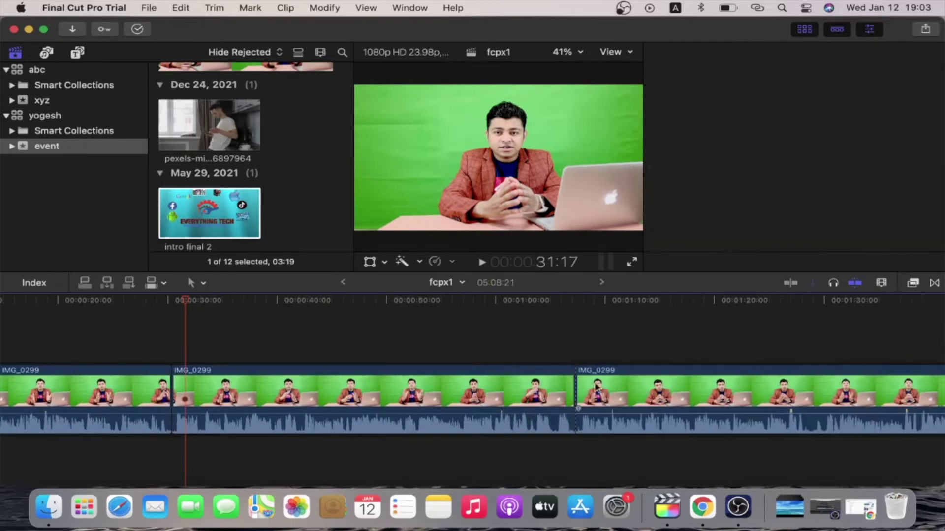
scroll(309, 387, left, 5)
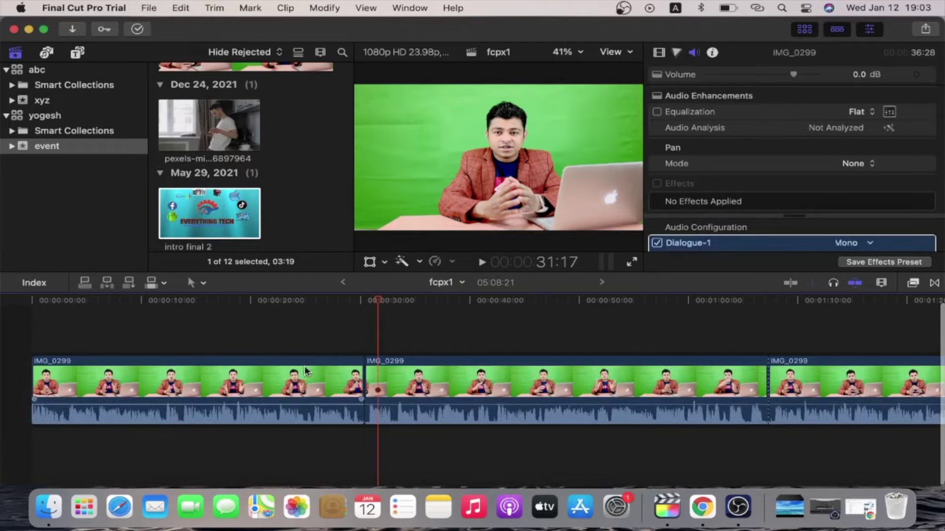
mouse_move(313, 397)
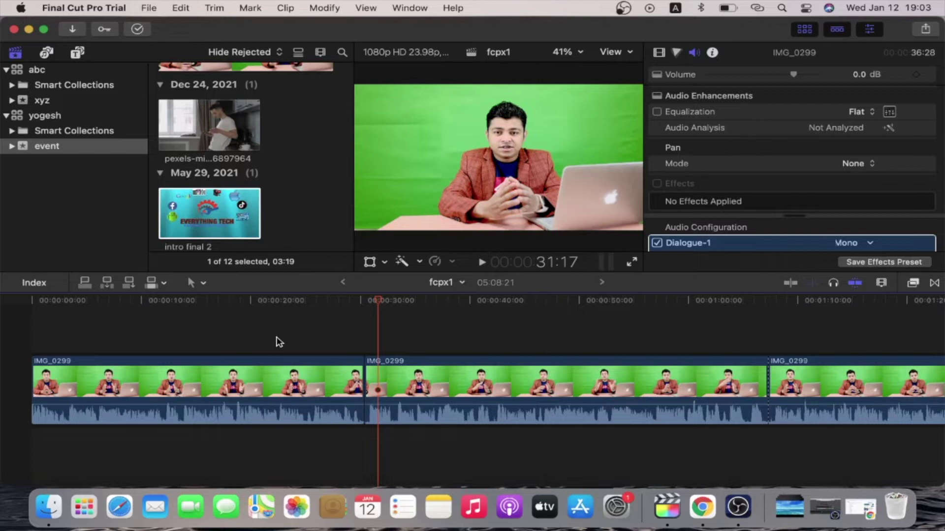
mouse_move(332, 389)
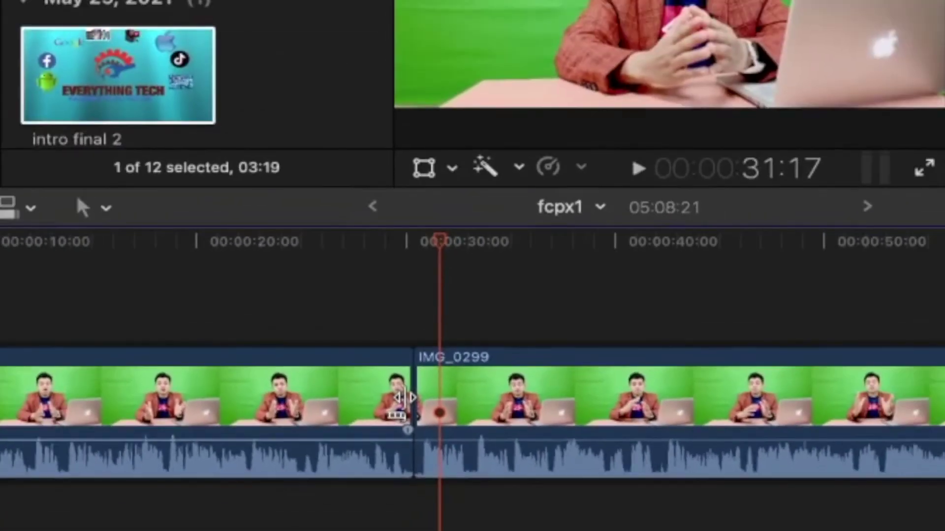
Extend the first clip's end by 05:05, then trim the edit points by 25:14 and 01:15.
mouse_move(405, 398)
mouse_down()
mouse_move(834, 378)
mouse_move(856, 388)
mouse_move(943, 386)
mouse_up()
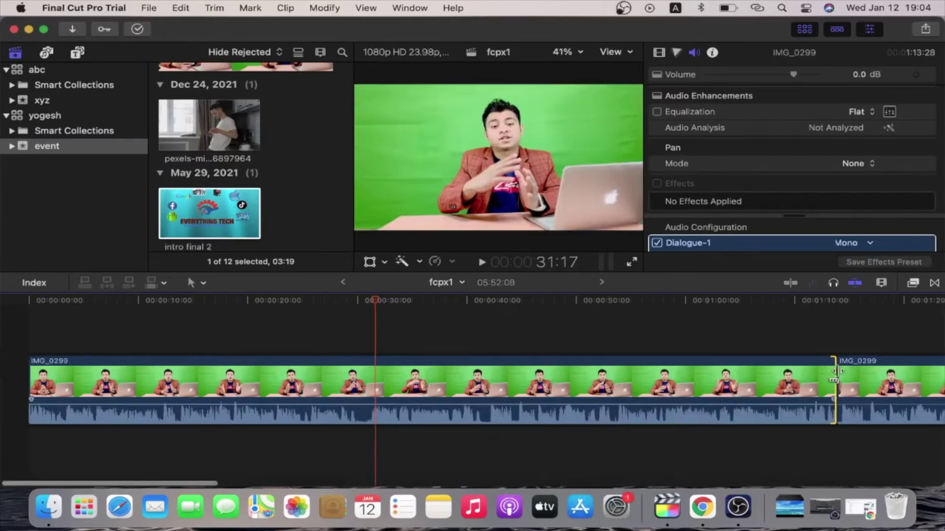
scroll(560, 401, right, 5)
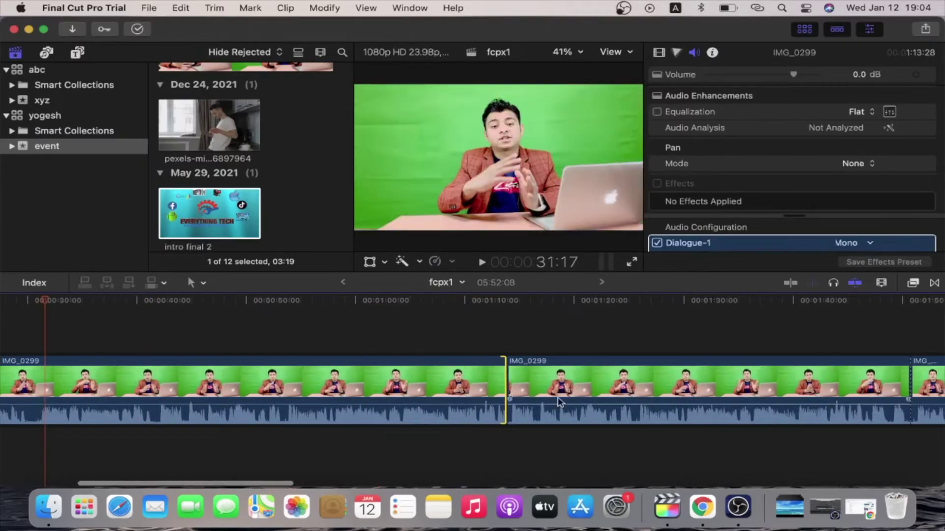
scroll(560, 401, left, 5)
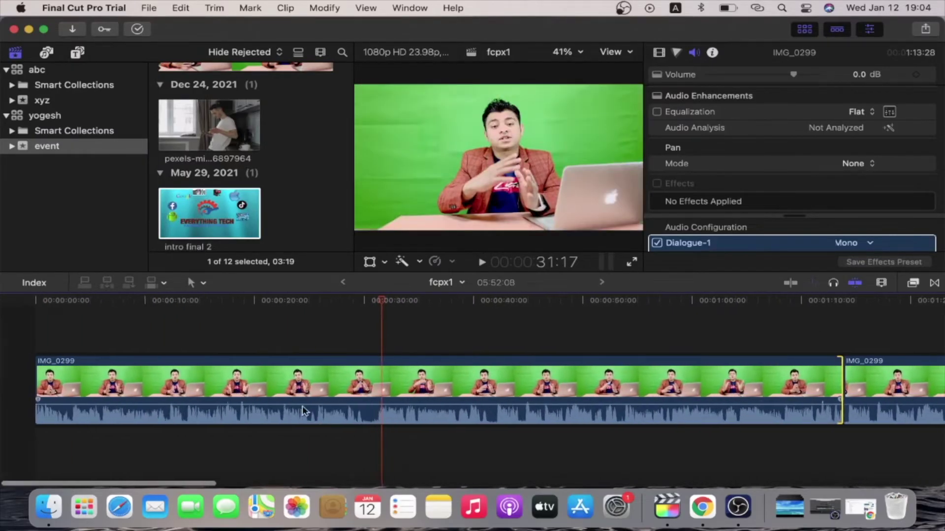
scroll(394, 411, right, 4)
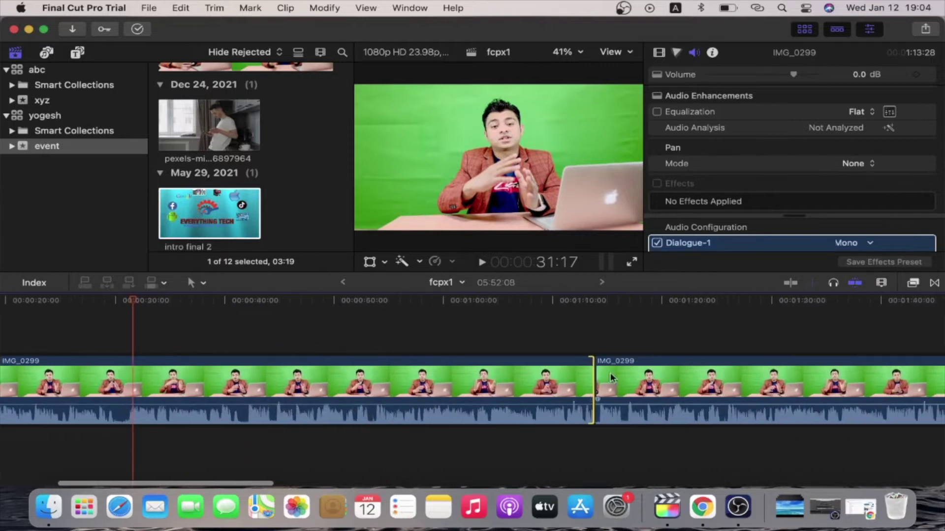
drag(593, 379, 146, 379)
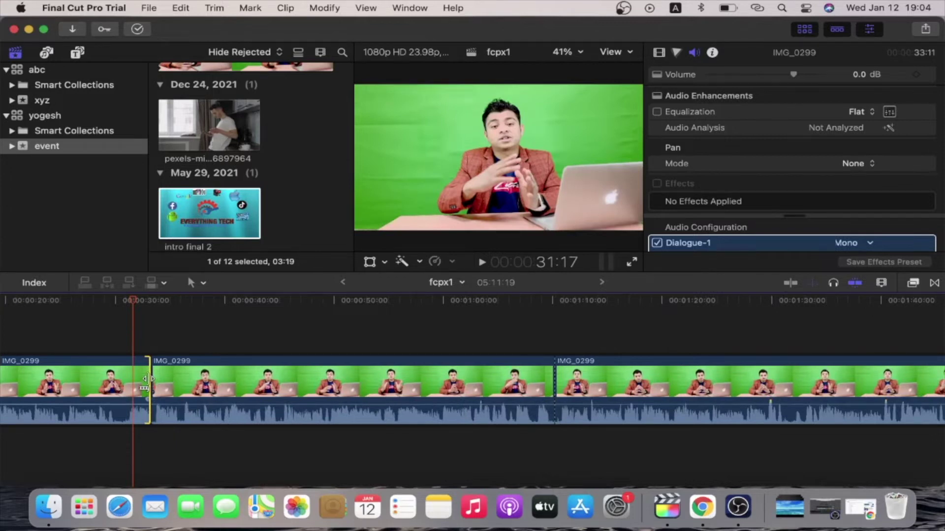
scroll(146, 379, left, 2)
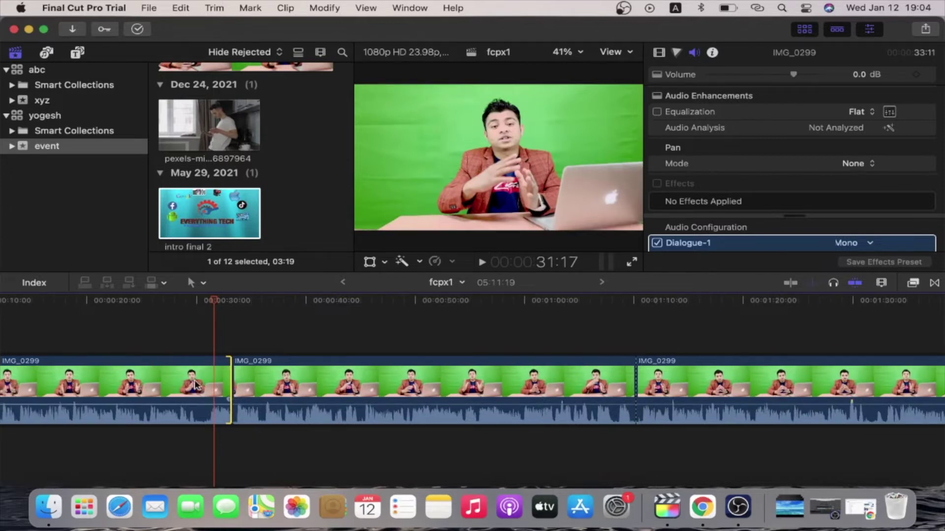
drag(230, 387, 202, 387)
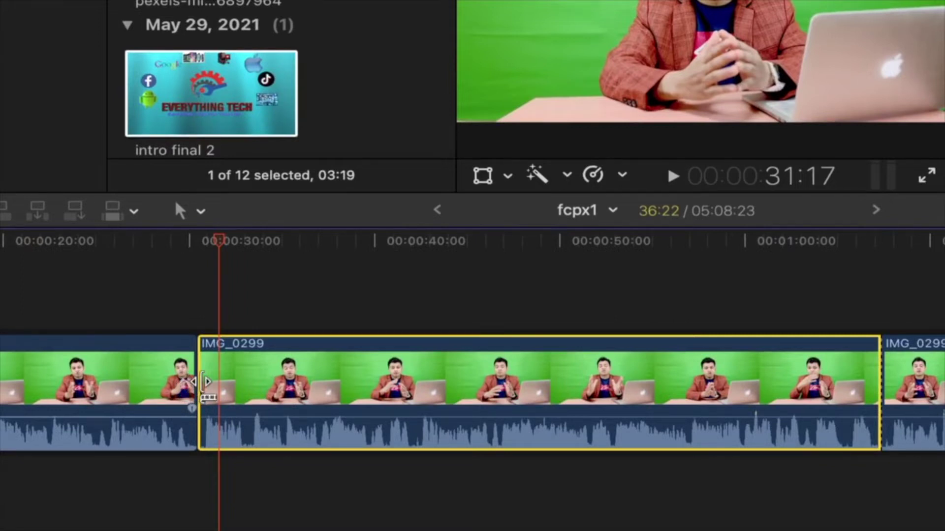
Trim 26:11 off the middle IMG_0299 clip's start, leaving it about ten seconds long.
drag(202, 383, 691, 398)
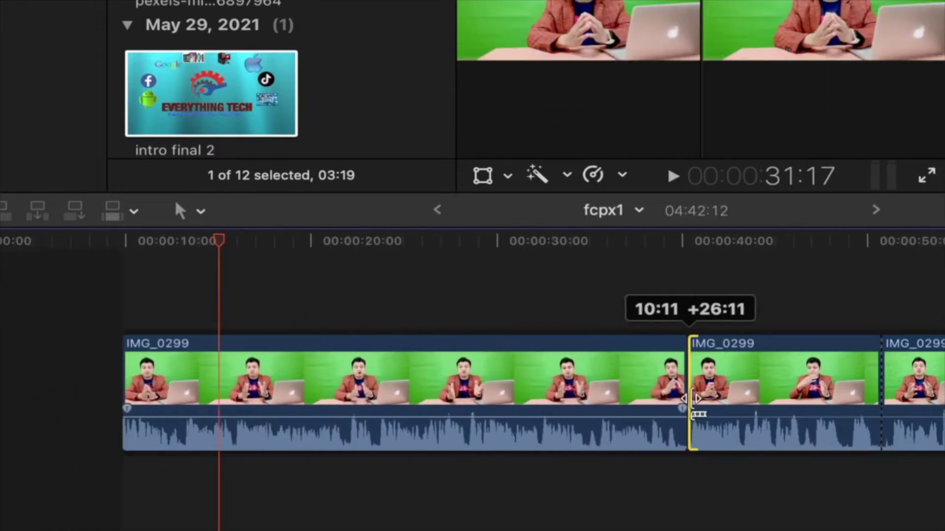
scroll(695, 408, right, 5)
key(super+minus)
key(super+minus)
key(super+minus)
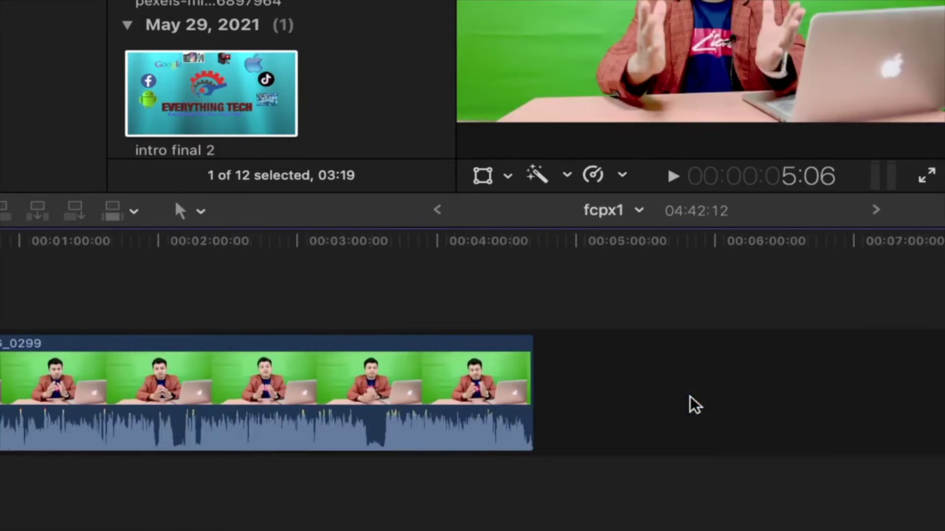
key(super+equal)
key(super+equal)
key(super+equal)
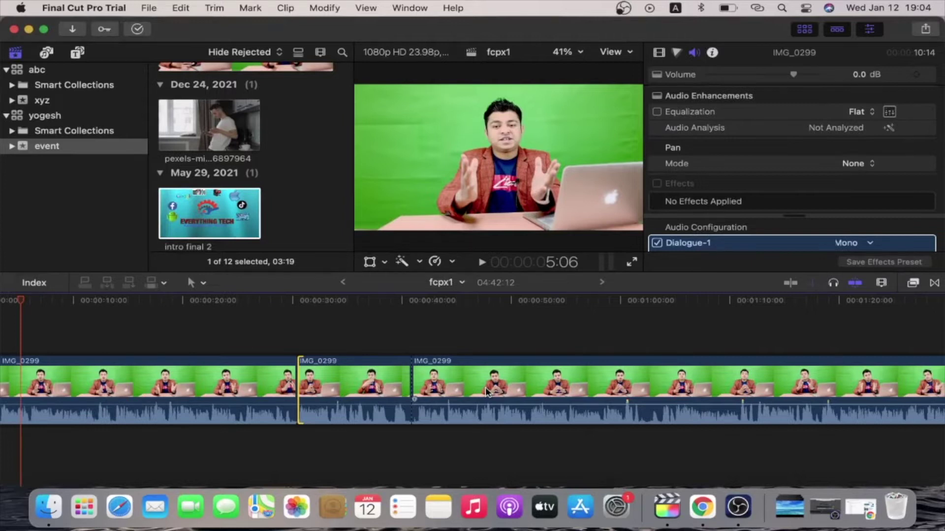
scroll(486, 392, left, 5)
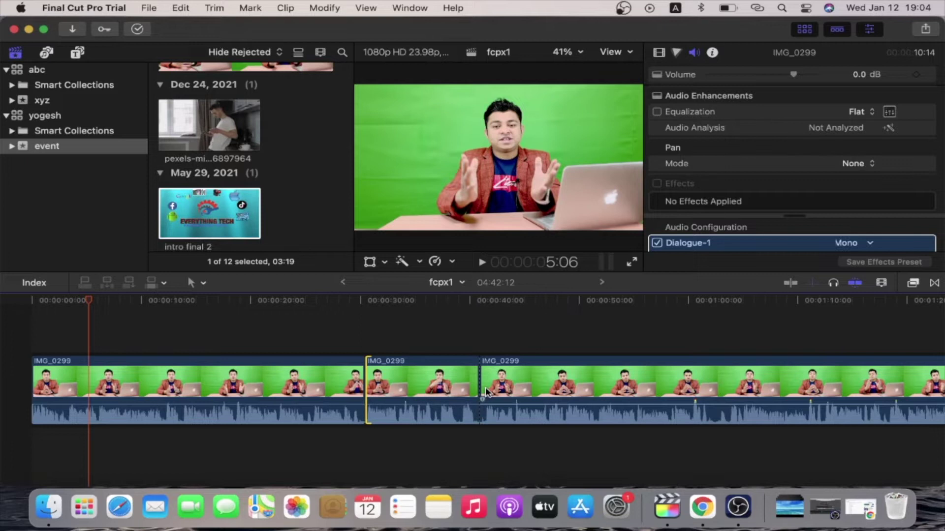
scroll(744, 383, right, 10)
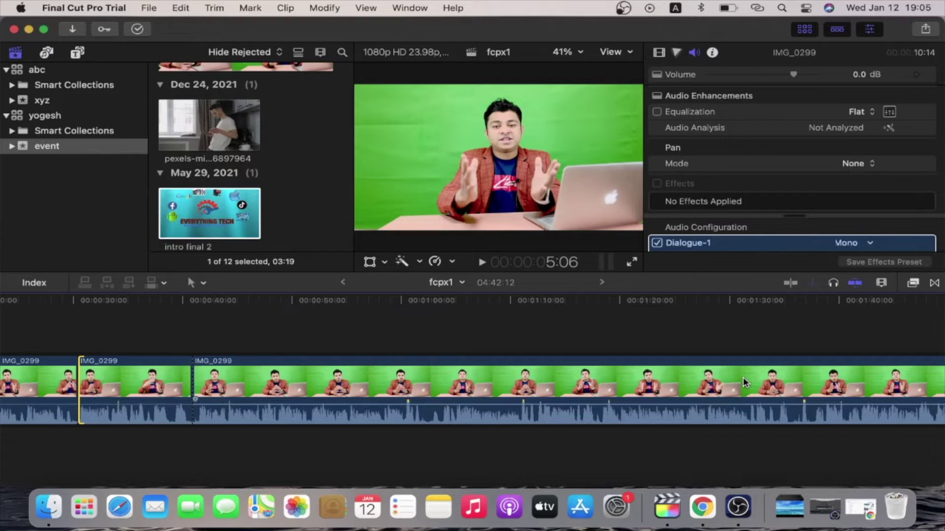
Blade the presenter clip at about 00:01:00, 00:01:09 and 00:01:33.
key(b)
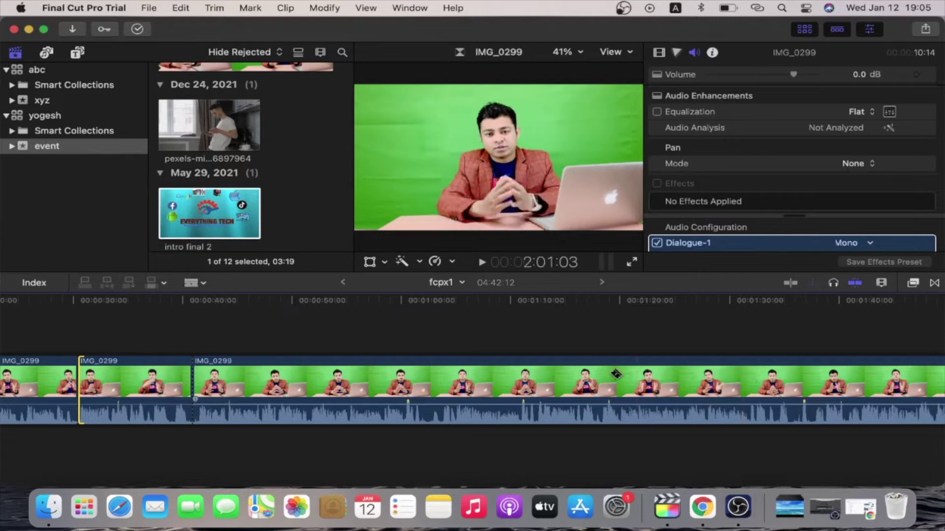
click(429, 404)
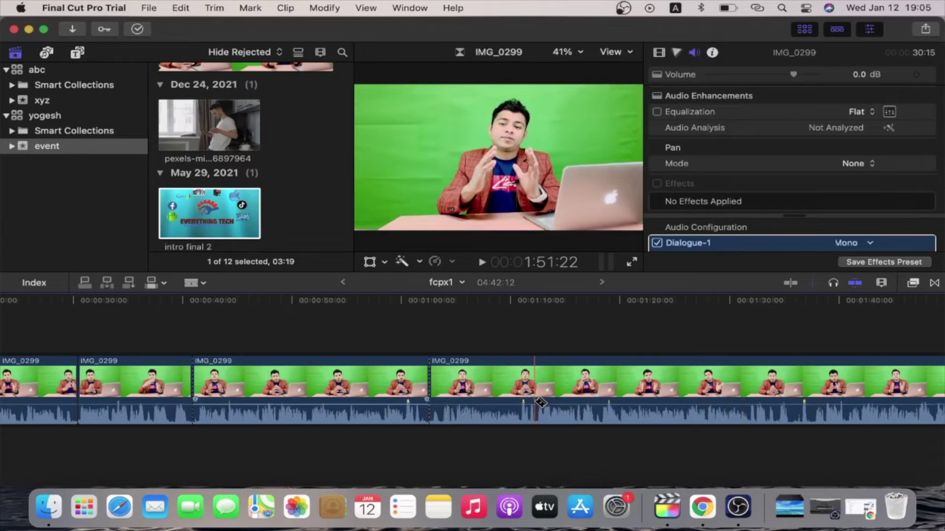
click(536, 403)
scroll(541, 402, right, 5)
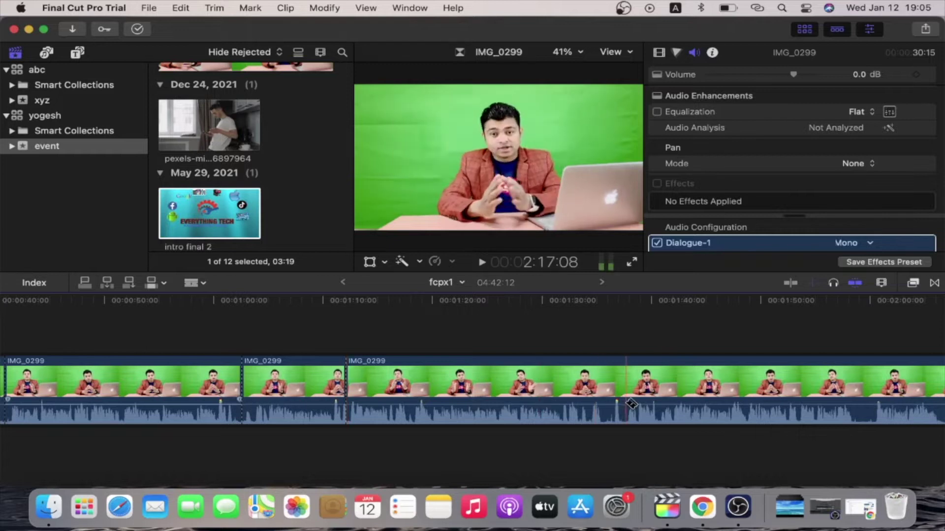
click(609, 402)
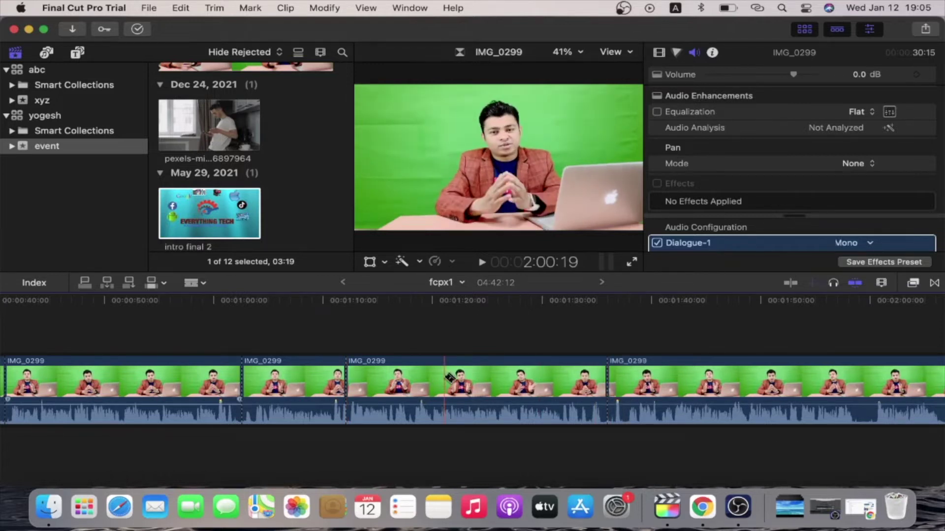
Lift the 09:13 piece and the 03:06:12 segment above the storyline as connected clips.
key(a)
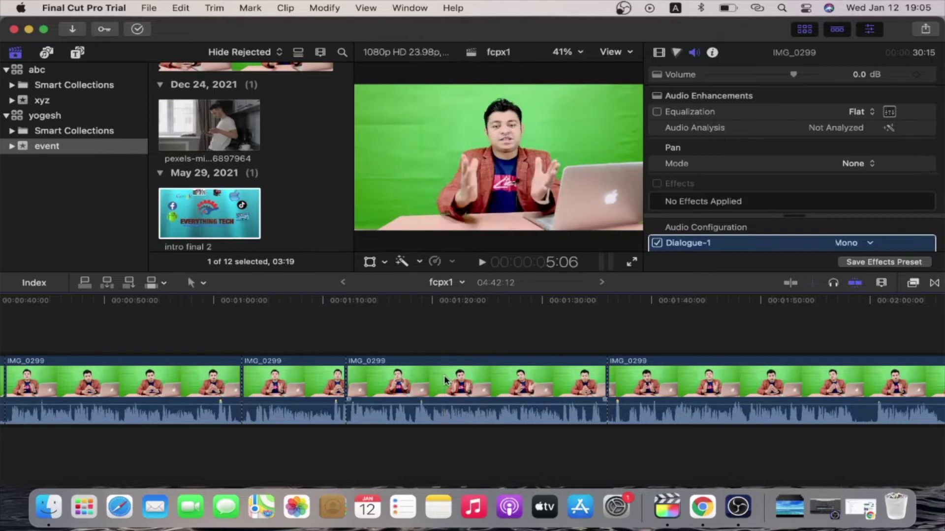
click(298, 384)
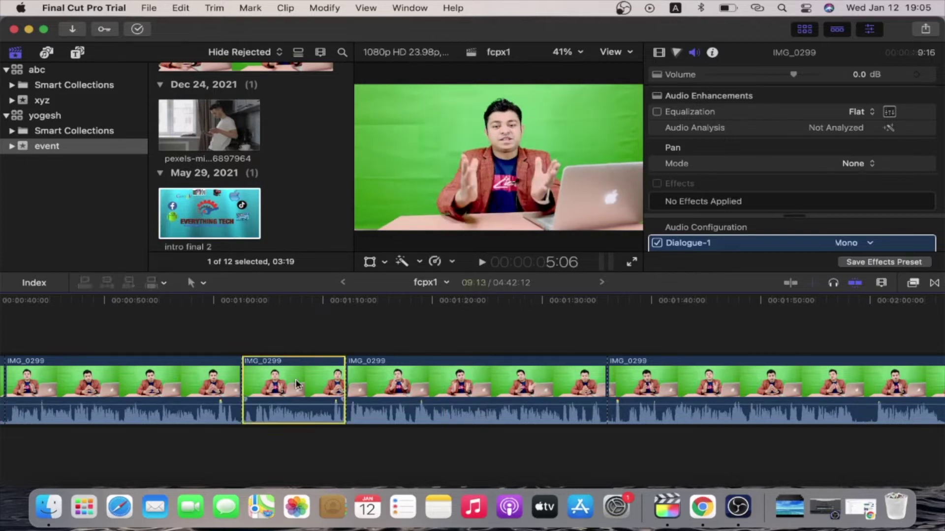
drag(298, 384, 410, 330)
drag(539, 374, 168, 310)
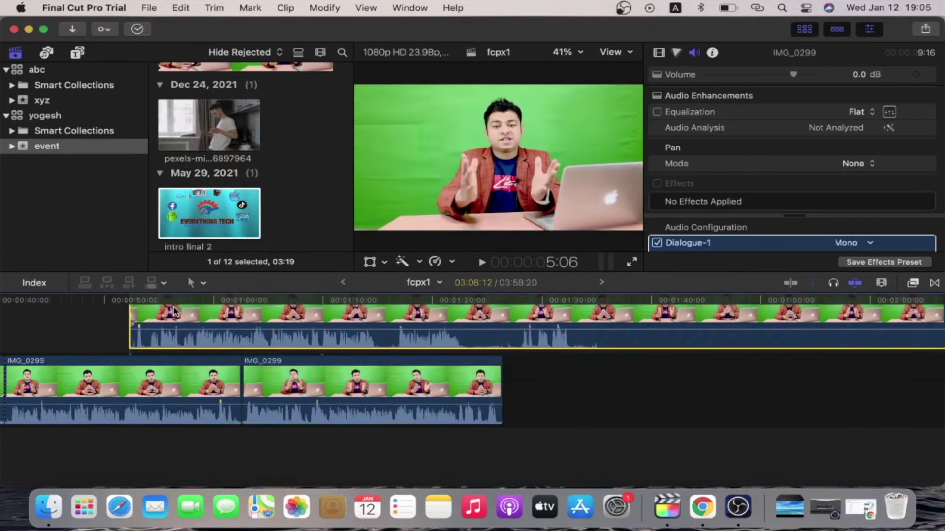
scroll(367, 384, left, 5)
scroll(396, 385, down, 1)
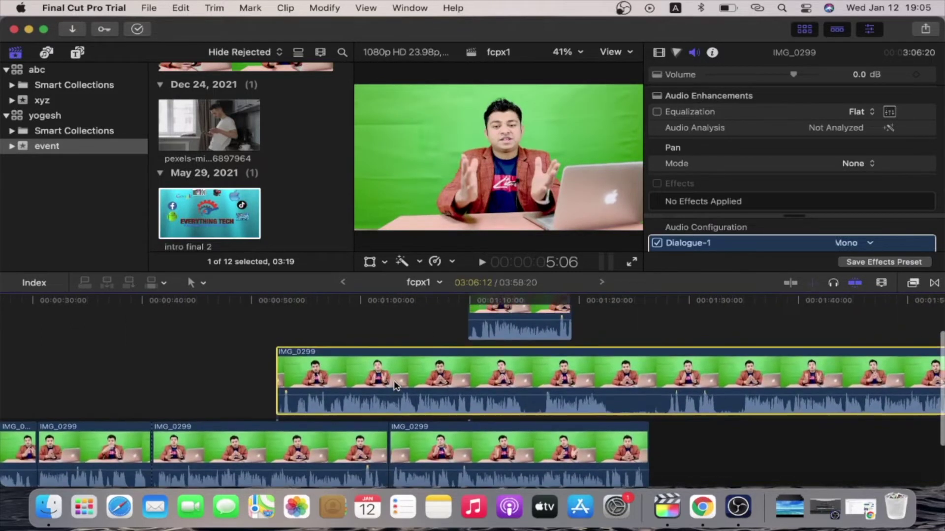
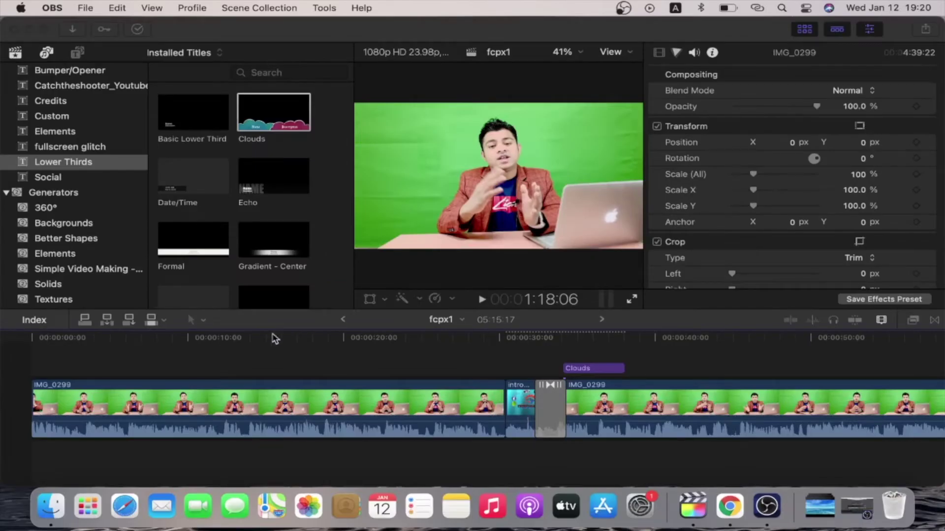
Zoom into the fcpx1 timeline around the IMG_0299 and intro final 2 clips, and select IMG_0299.
click(264, 339)
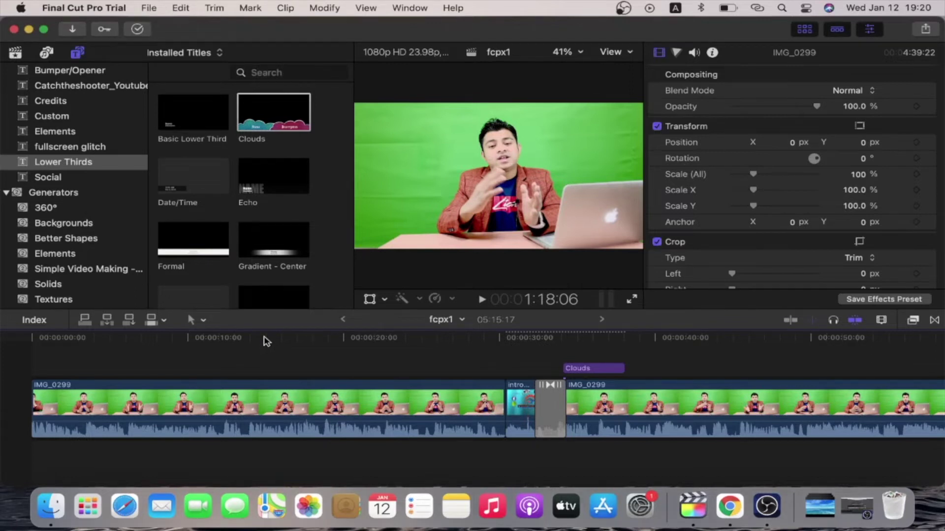
key(super+equal)
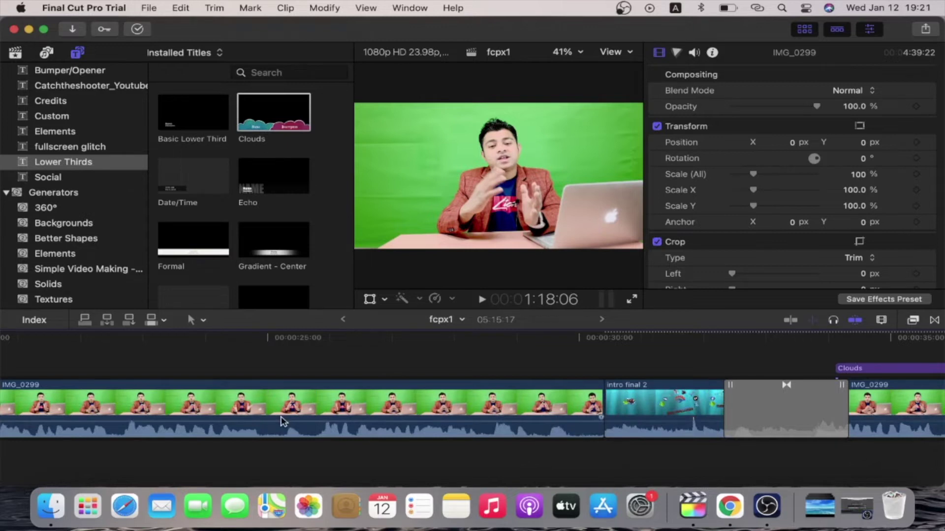
click(339, 407)
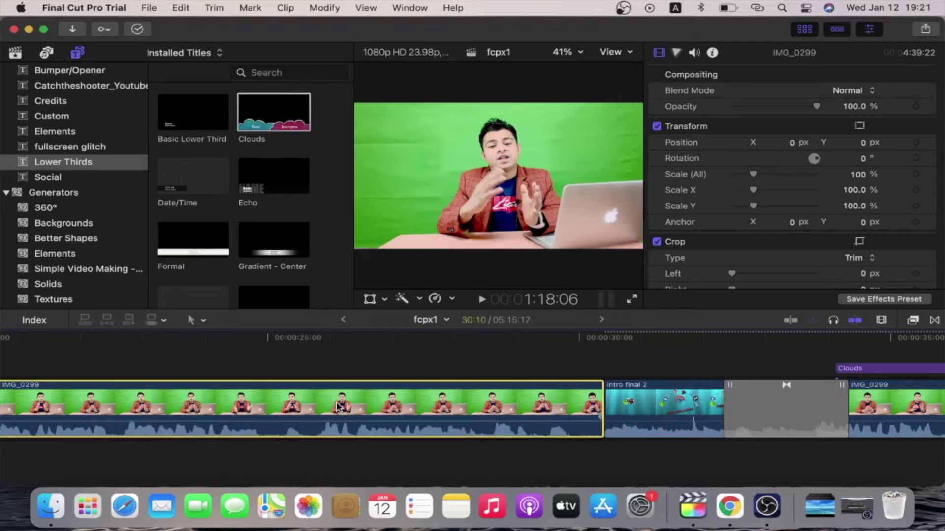
scroll(339, 406, left, 5)
scroll(339, 407, right, 3)
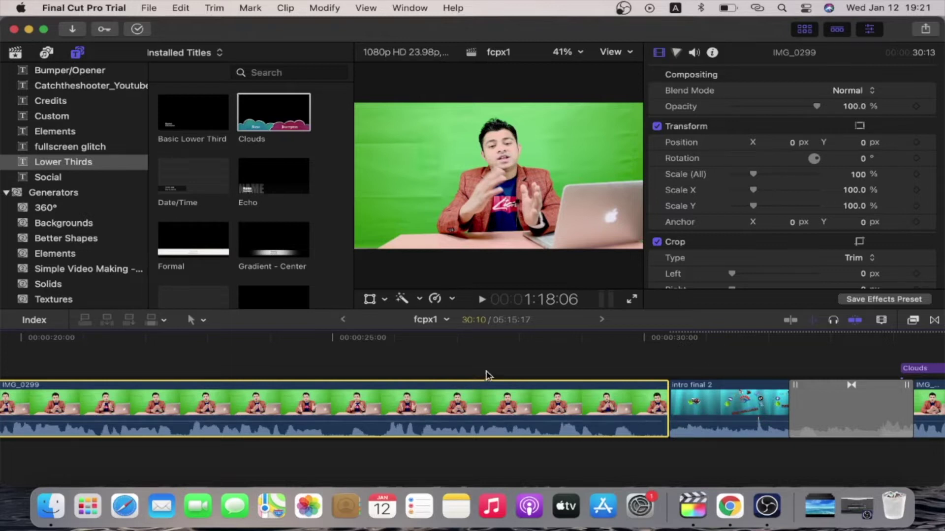
click(681, 389)
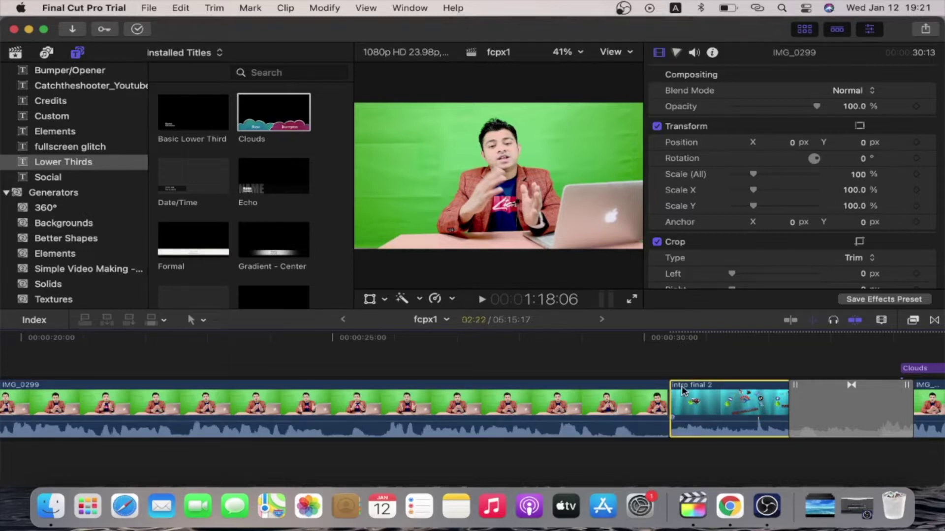
scroll(681, 389, right, 5)
scroll(681, 389, up, 1)
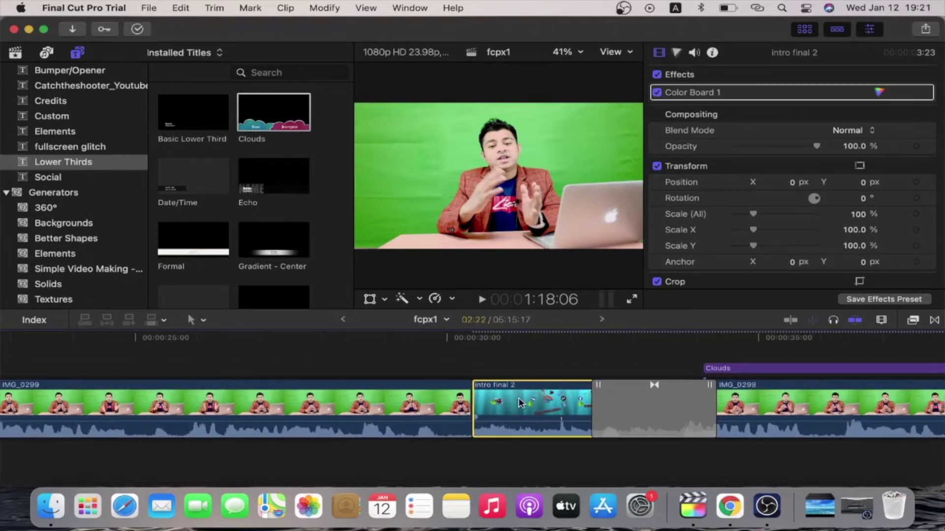
click(394, 402)
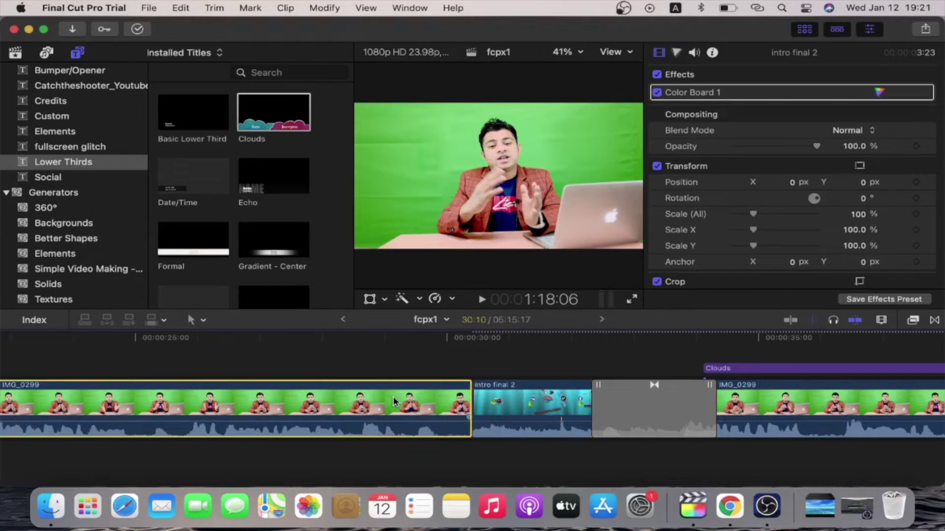
scroll(276, 401, left, 5)
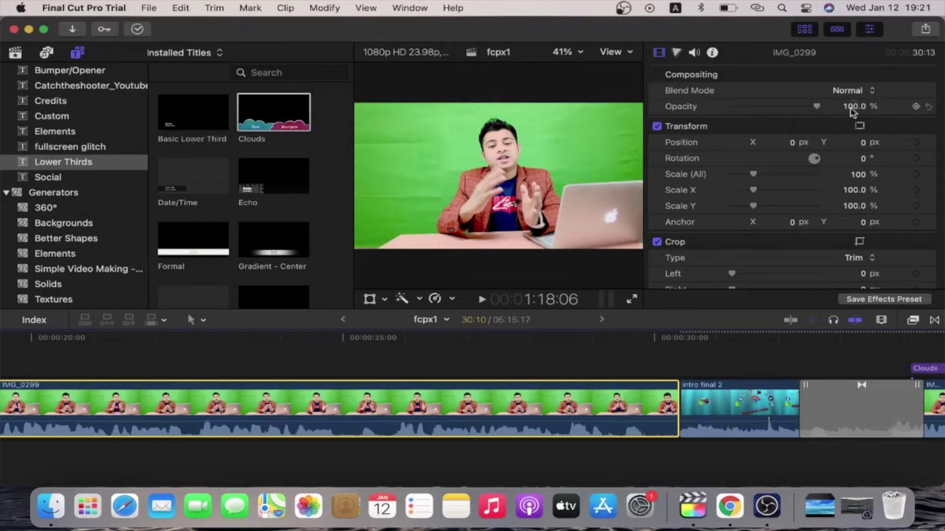
scroll(771, 238, down, 5)
scroll(770, 237, up, 5)
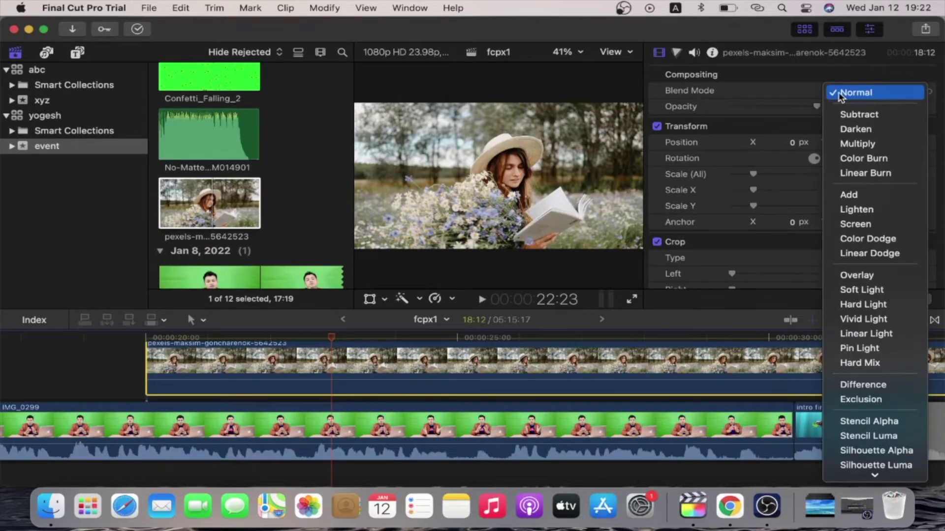
Try the Subtract, Darken and Linear Burn blend modes on the flowers clip, previewing at 24:02.
click(872, 120)
scroll(359, 406, up, 1)
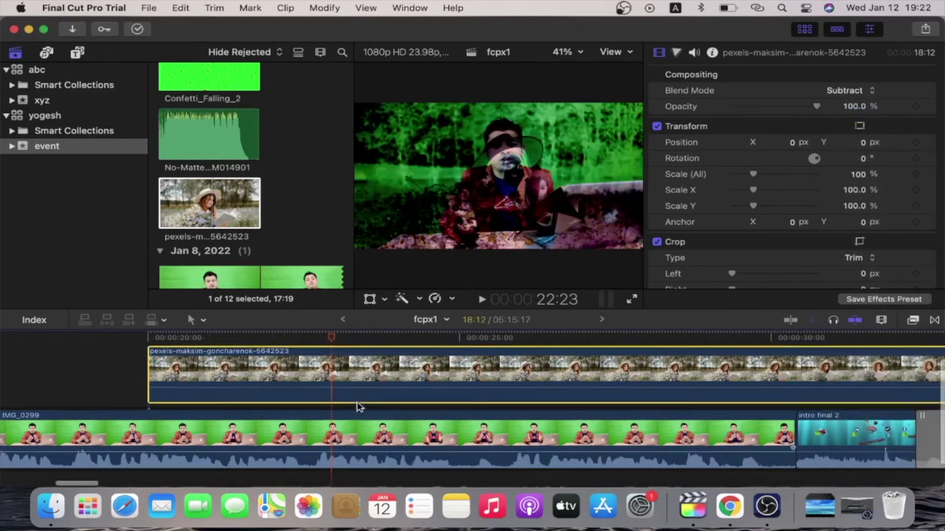
scroll(359, 406, up, 2)
drag(348, 343, 418, 339)
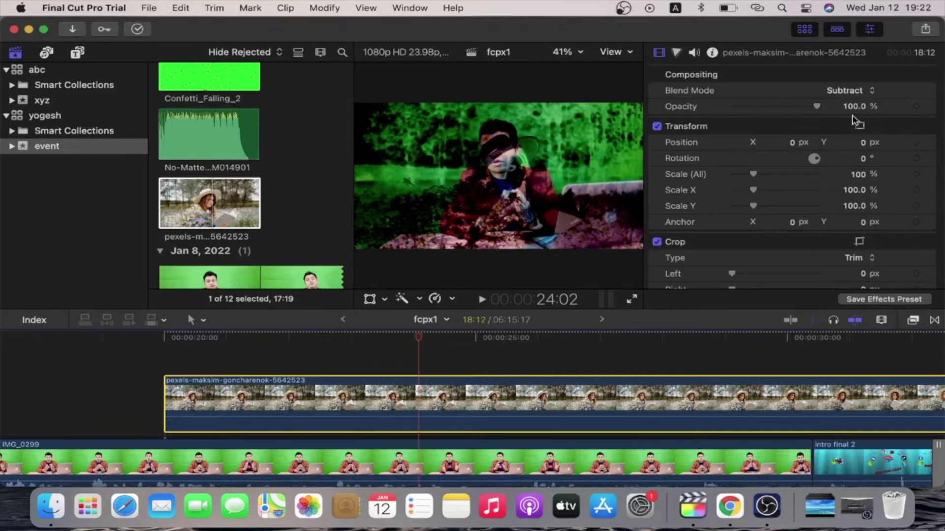
key(Tab)
click(872, 92)
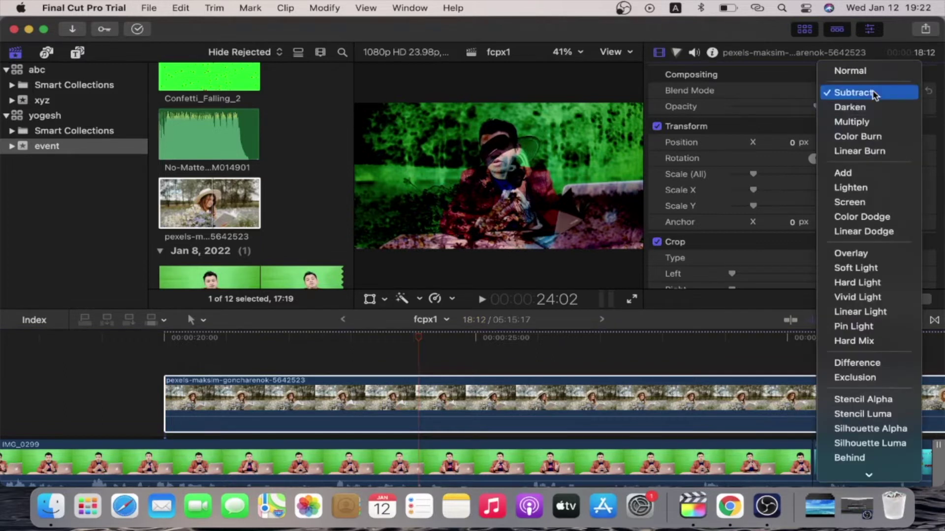
click(864, 110)
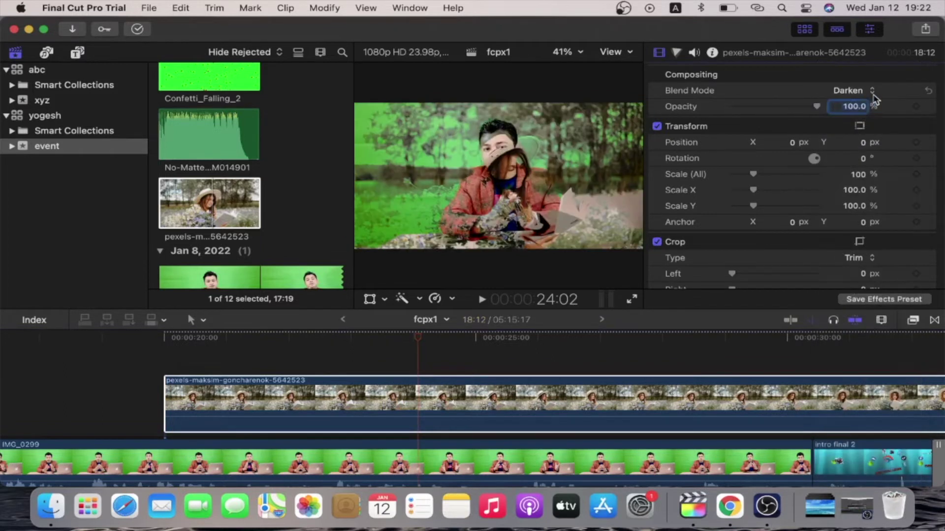
click(873, 91)
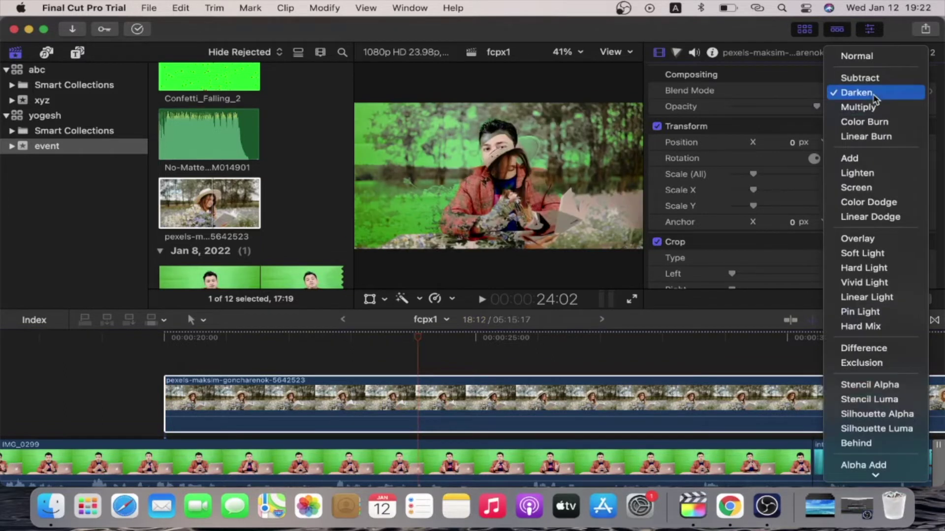
click(863, 137)
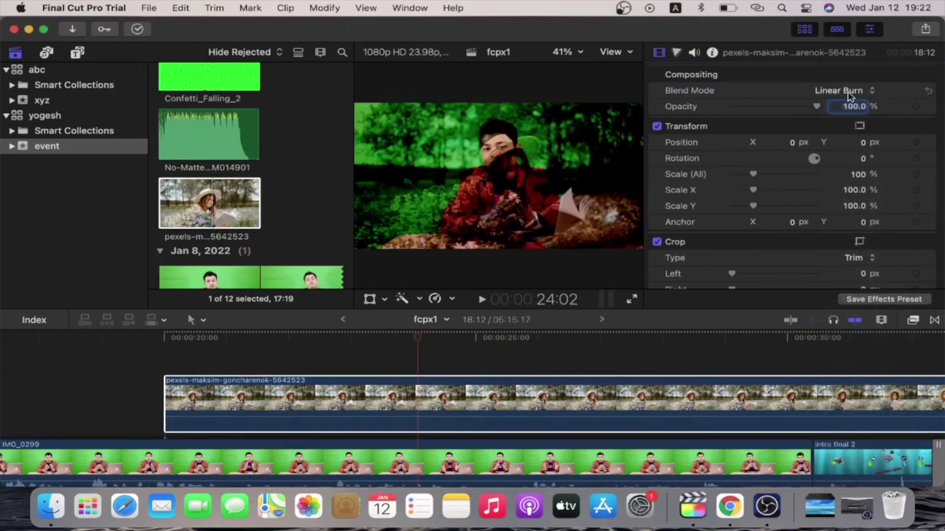
Preview an Overlay blend from 21:22, then reset the blend mode to Normal.
click(871, 93)
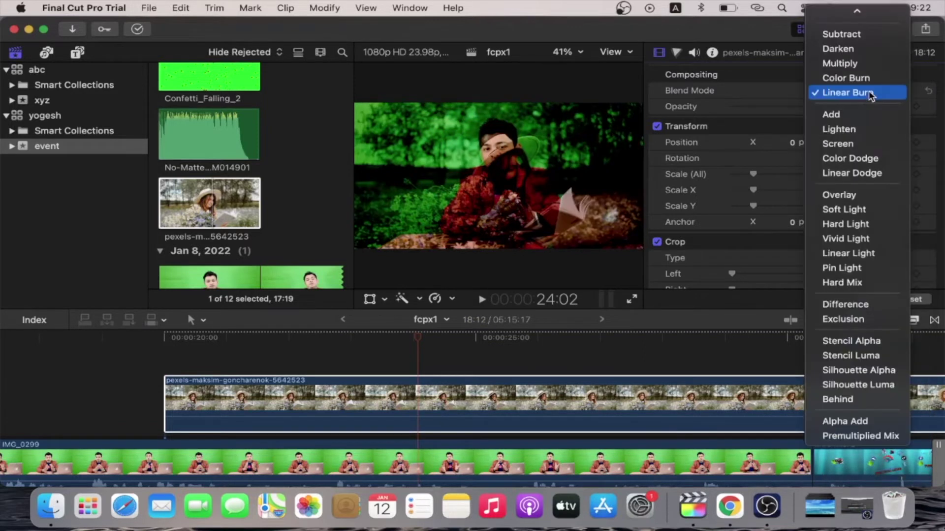
click(843, 196)
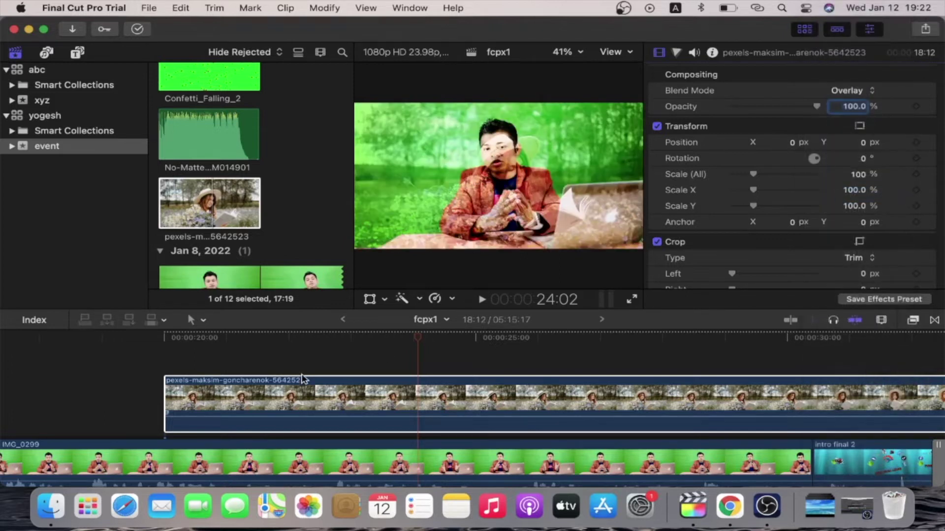
click(284, 338)
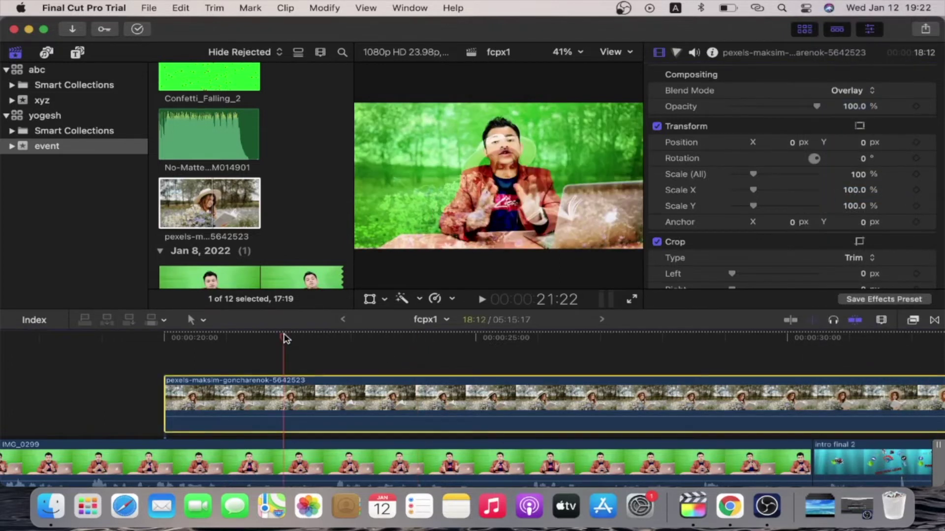
key(space)
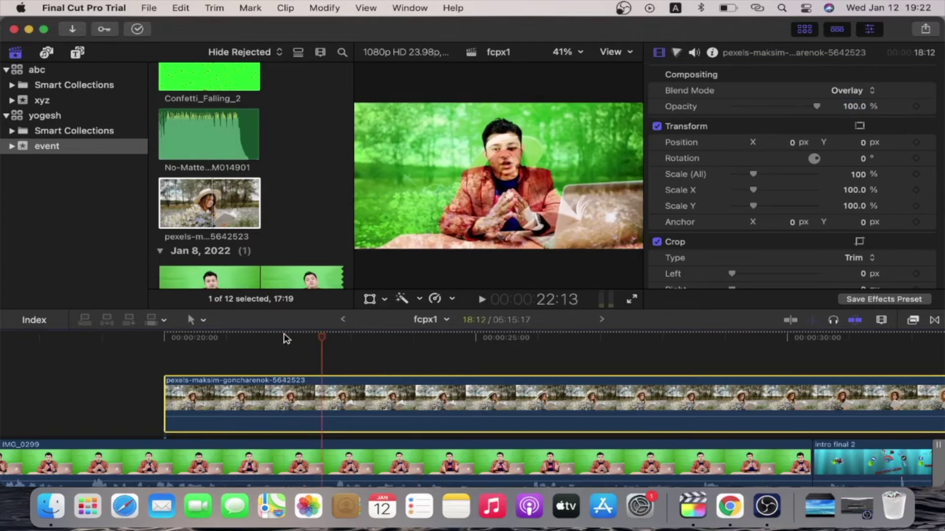
click(871, 92)
click(855, 17)
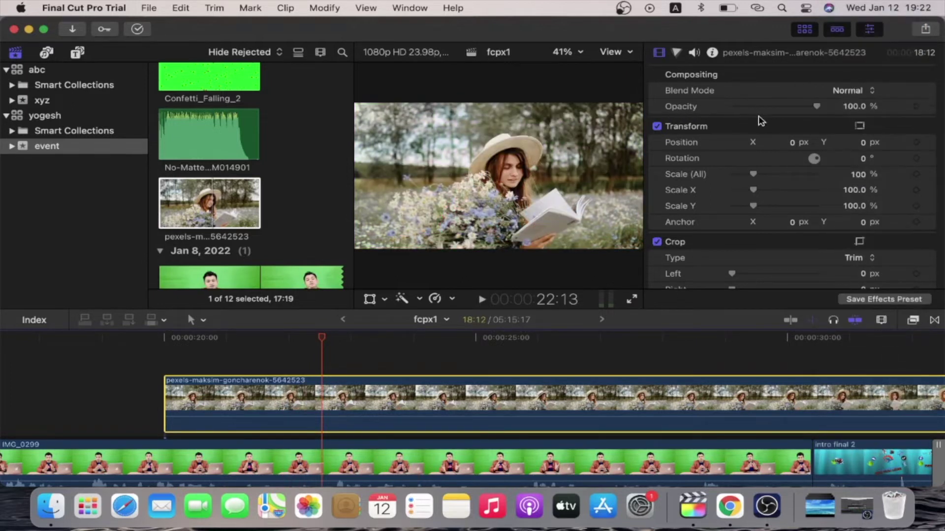
Lower the flowers clip's opacity to about 46%, then delete it from the timeline.
scroll(430, 454, down, 3)
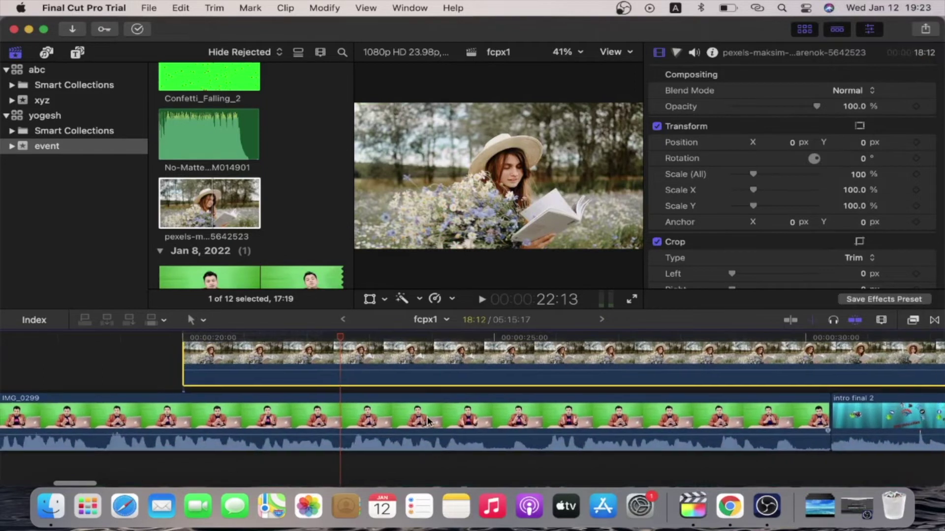
click(427, 421)
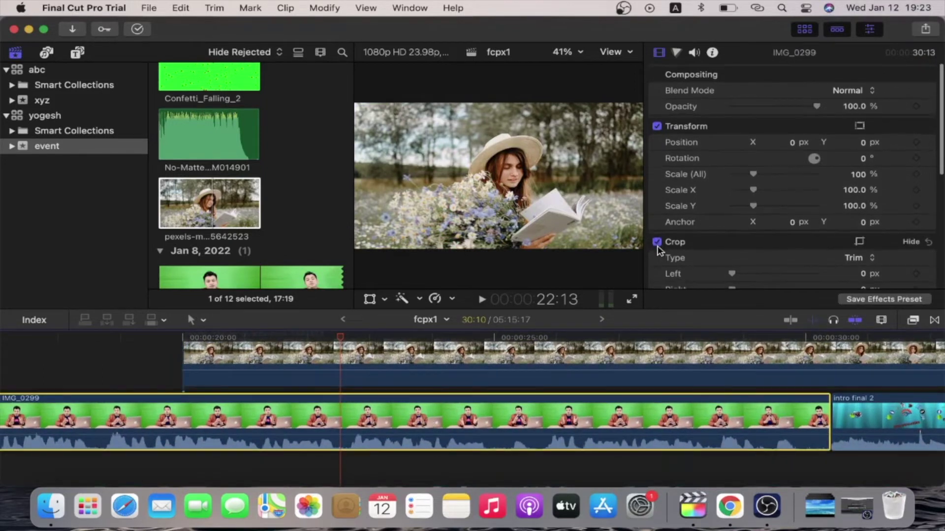
scroll(435, 380, up, 2)
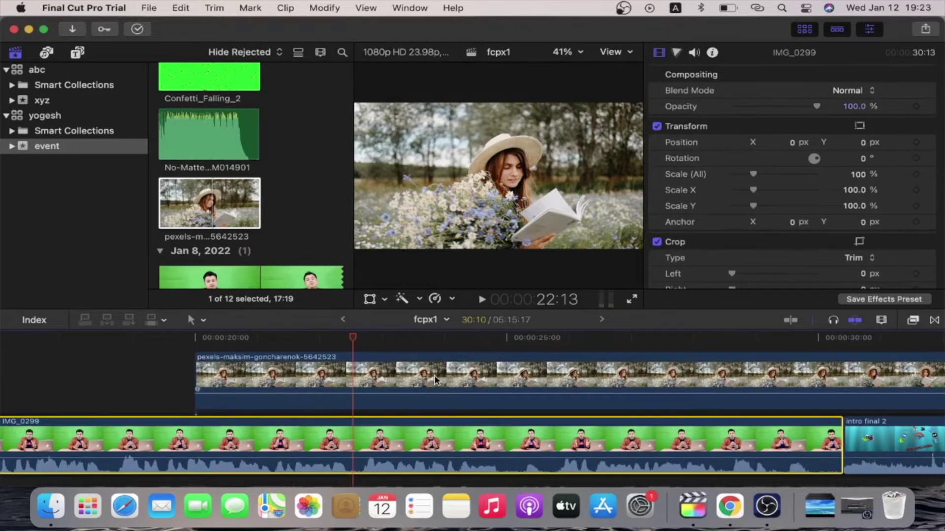
click(435, 380)
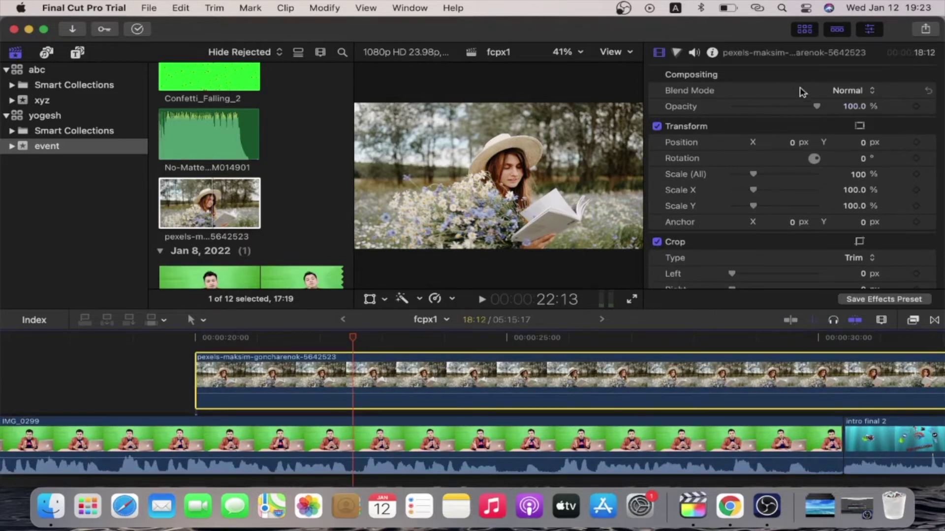
drag(817, 107, 786, 117)
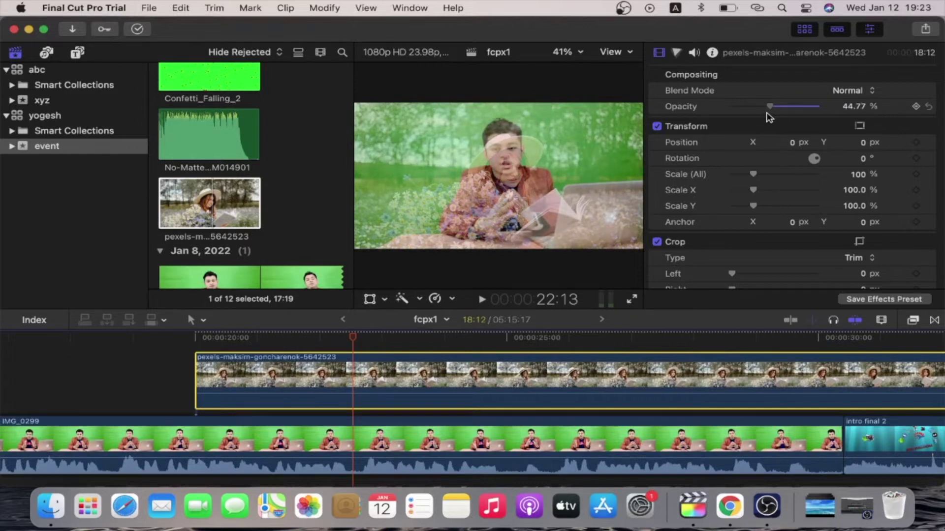
drag(769, 116, 771, 116)
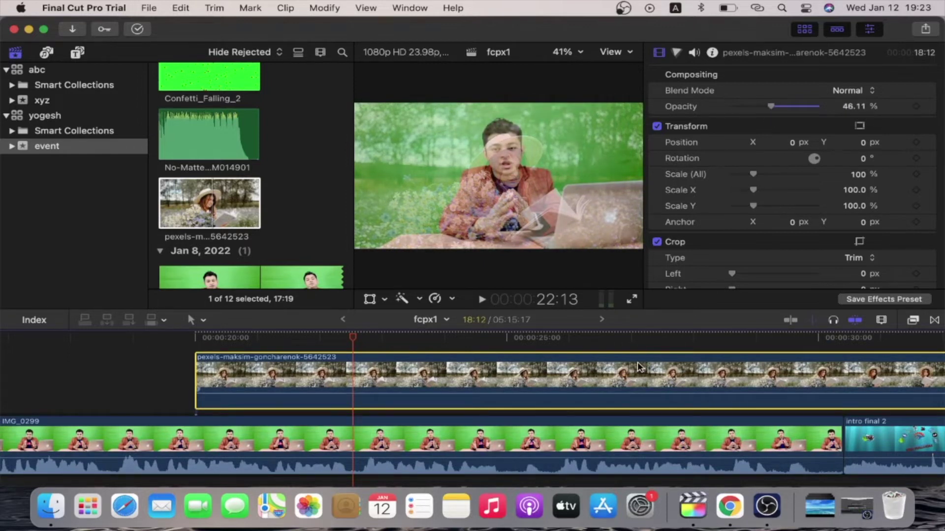
key(Delete)
Select IMG_0299 and adjust its opacity in the Video inspector.
click(456, 440)
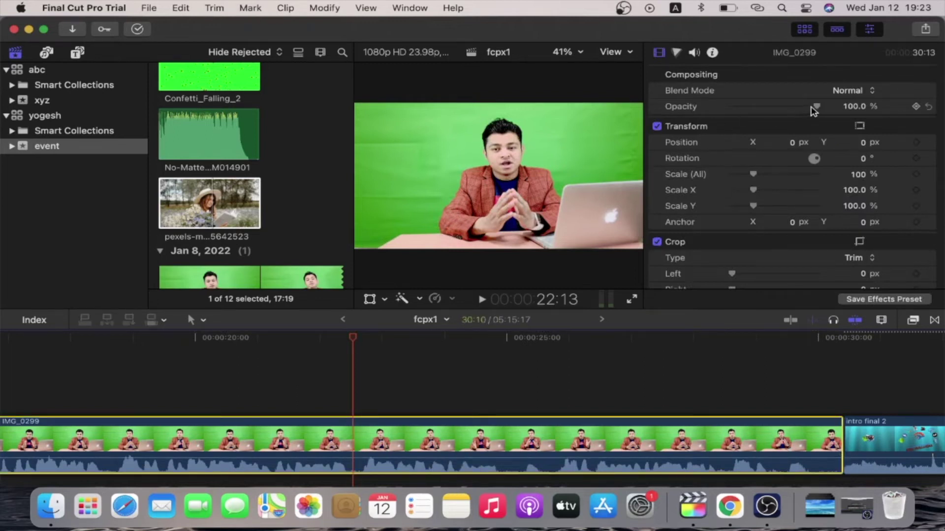
mouse_move(816, 108)
mouse_down()
mouse_move(728, 117)
mouse_move(856, 120)
mouse_up()
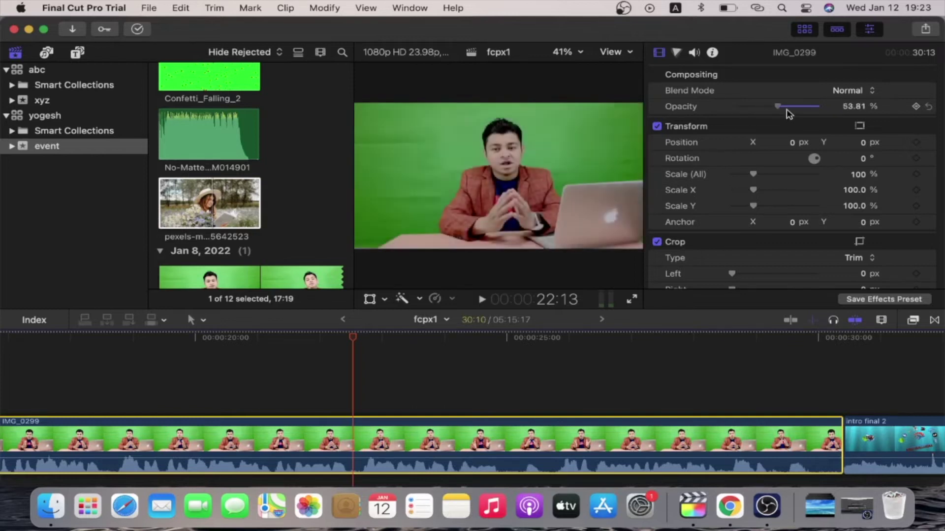
scroll(748, 182, down, 2)
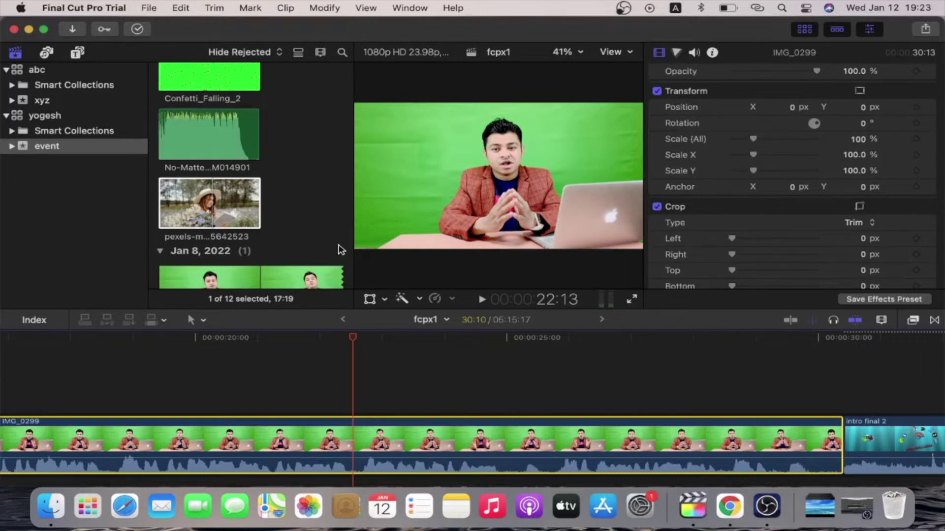
Connect the woman-with-flowers clip above IMG_0299 and shift it right to Position X 169.5 px.
drag(243, 204, 287, 348)
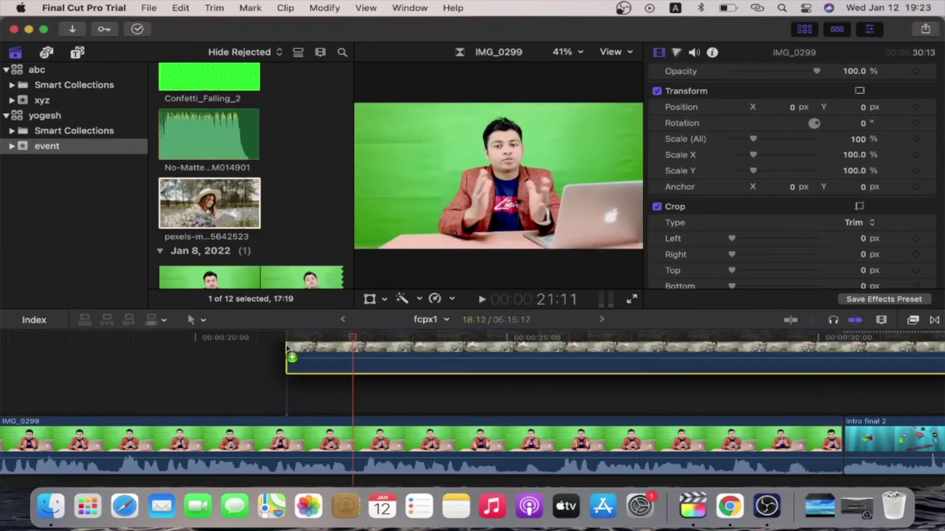
scroll(372, 384, up, 2)
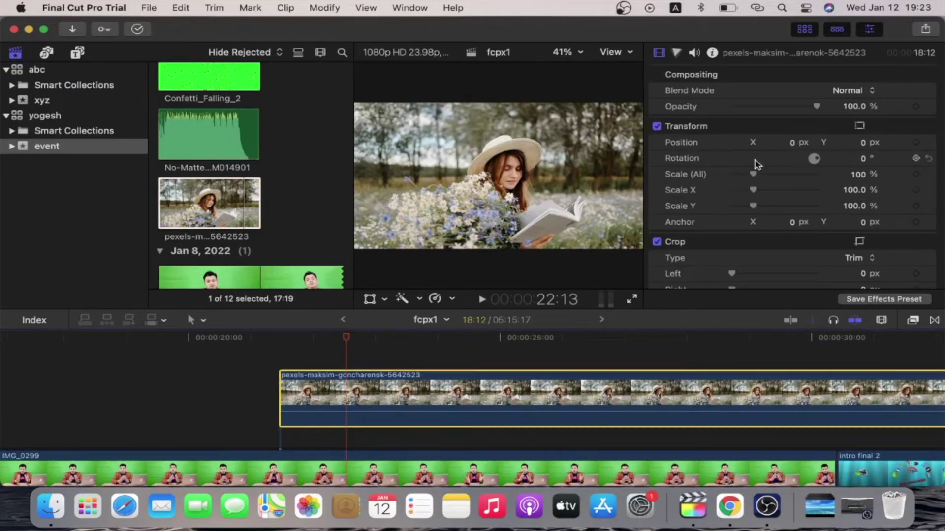
click(792, 144)
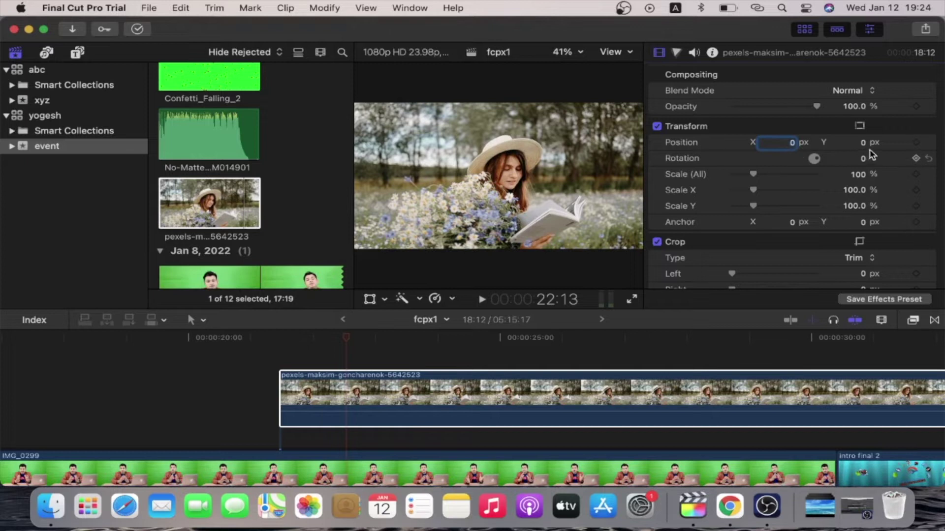
key(shift+Tab)
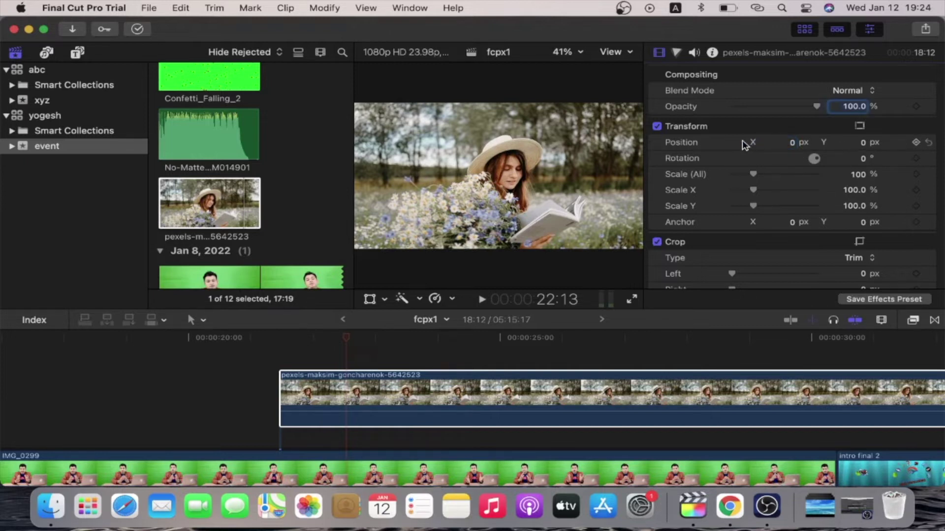
click(543, 351)
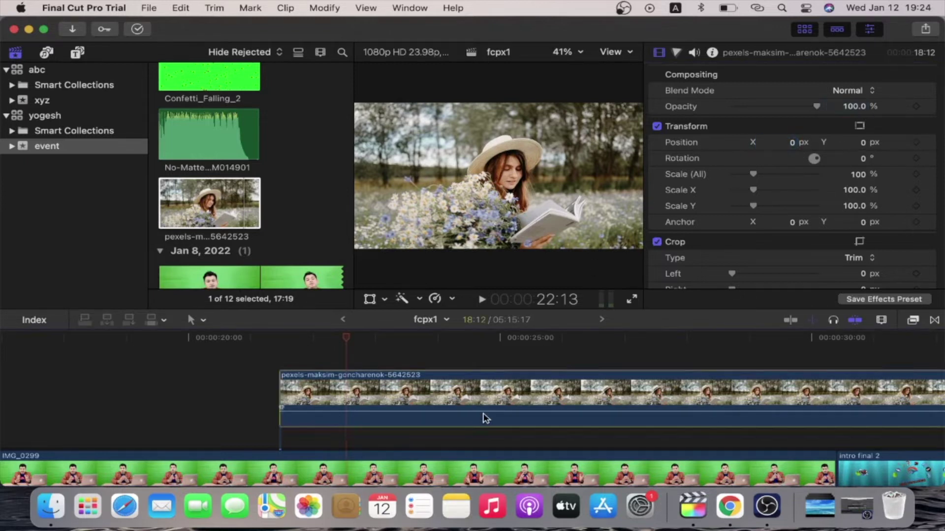
click(767, 147)
click(768, 147)
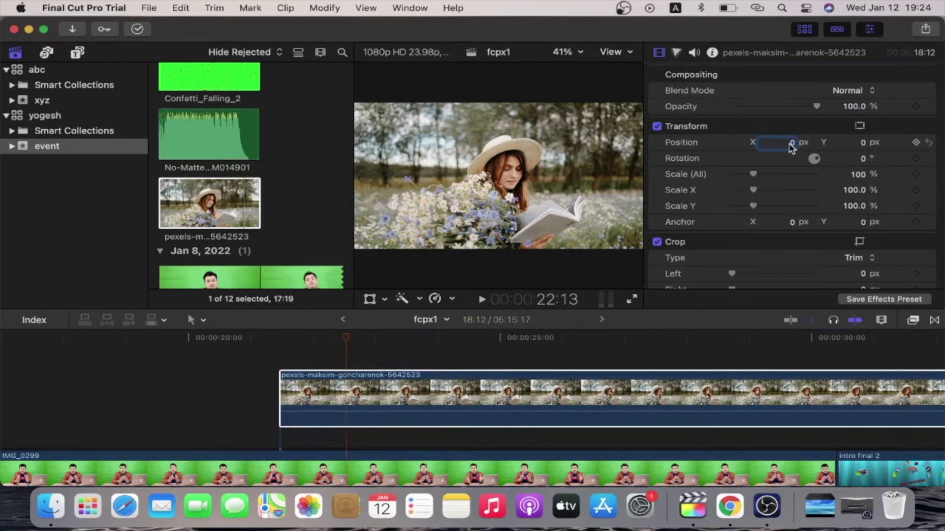
mouse_move(793, 147)
mouse_down()
mouse_move(837, 146)
mouse_move(781, 145)
mouse_up()
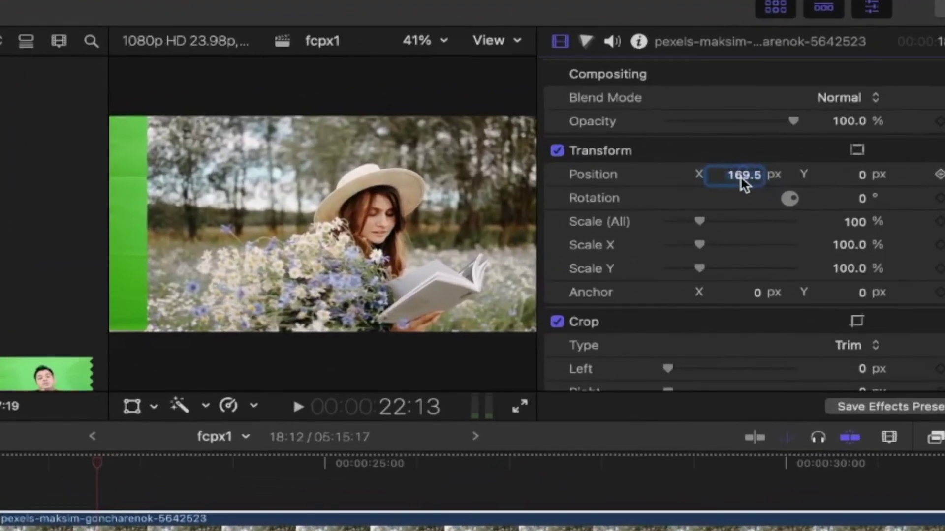
Adjust the flowers clip's horizontal position, move it down and rotate it.
click(741, 176)
text(1)
key(Return)
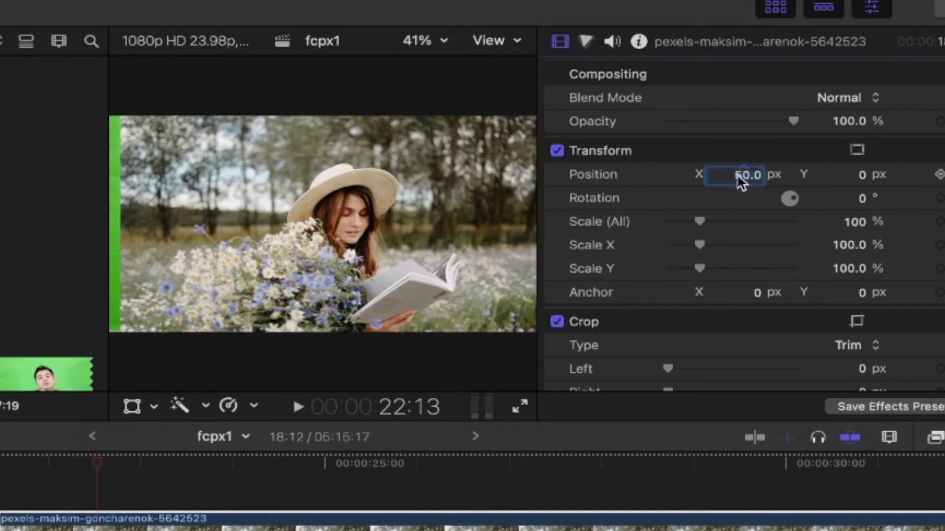
mouse_move(745, 182)
mouse_down()
mouse_move(728, 182)
mouse_move(745, 181)
mouse_up()
key(shift+Tab)
mouse_move(863, 177)
mouse_down()
mouse_move(863, 187)
mouse_move(861, 175)
mouse_up()
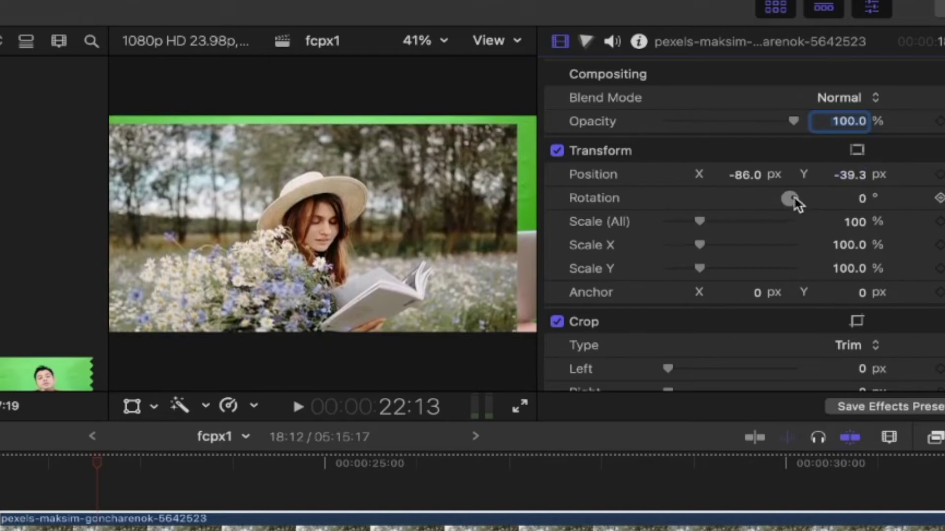
mouse_move(797, 202)
mouse_down()
mouse_move(793, 212)
mouse_move(846, 203)
mouse_move(780, 200)
mouse_move(824, 203)
mouse_up()
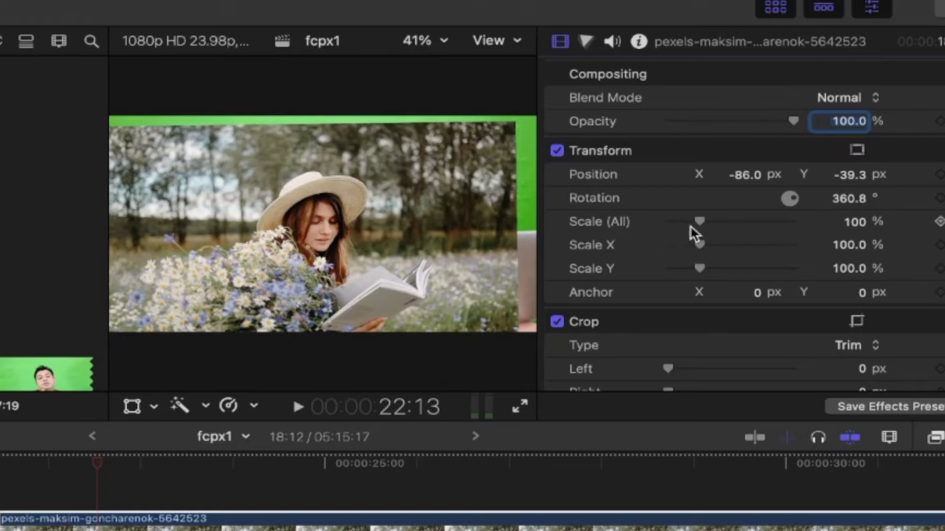
Shrink the clip into an inset and position it at X 467, Y -167.3.
mouse_move(698, 226)
mouse_down()
mouse_move(672, 220)
mouse_move(682, 220)
mouse_up()
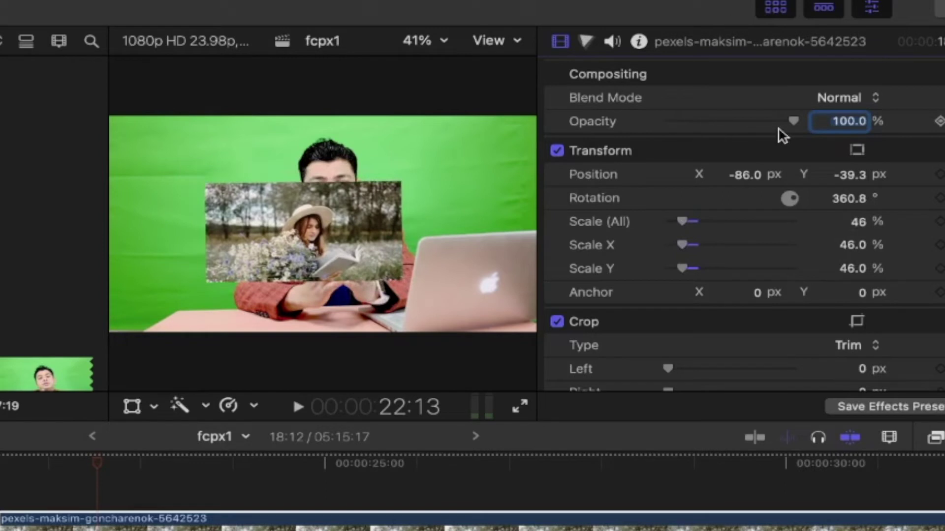
mouse_move(738, 175)
mouse_down()
mouse_move(737, 164)
mouse_move(764, 184)
mouse_up()
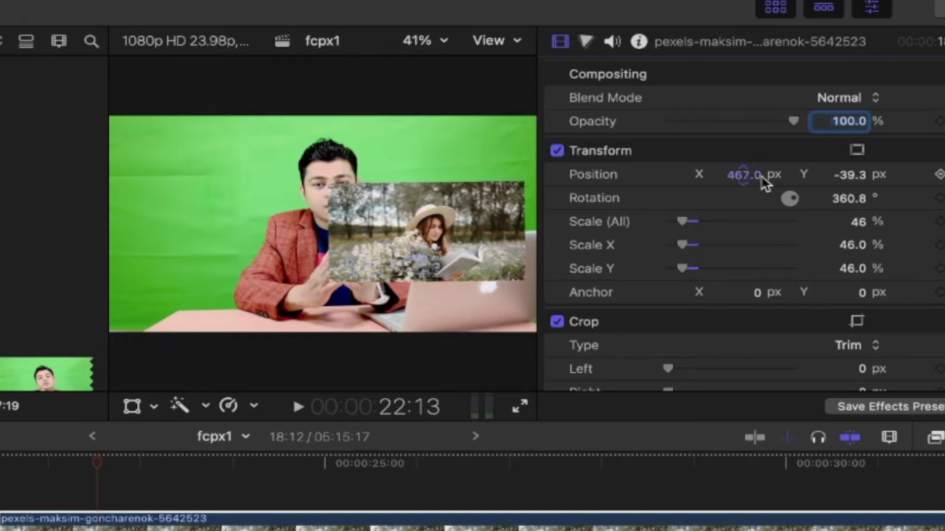
mouse_move(850, 174)
mouse_down()
mouse_move(854, 163)
mouse_move(831, 180)
mouse_up()
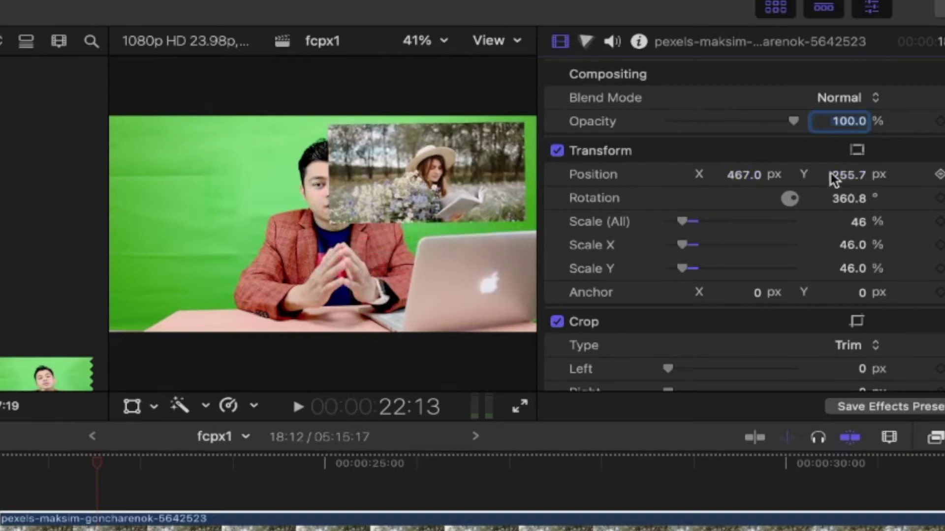
click(847, 179)
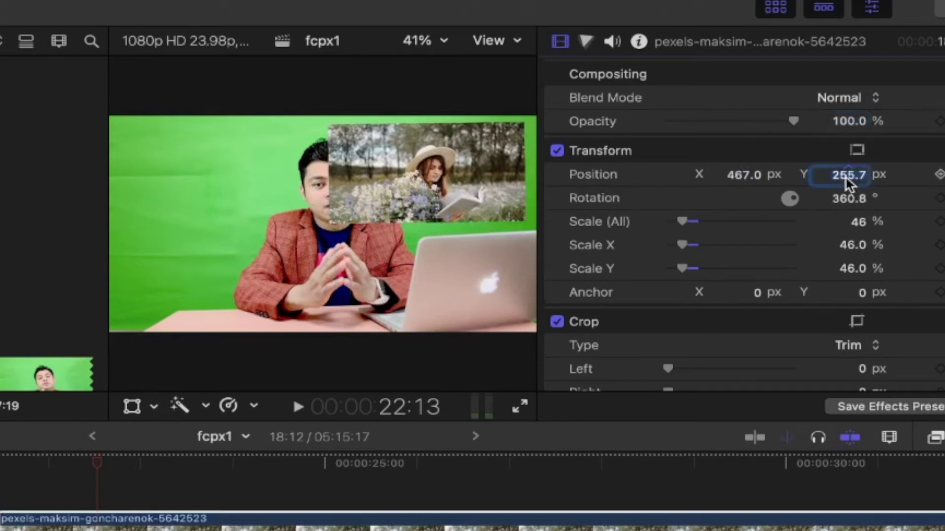
mouse_move(845, 180)
mouse_down()
mouse_move(845, 207)
mouse_move(847, 175)
mouse_up()
text(-167.3)
click(475, 262)
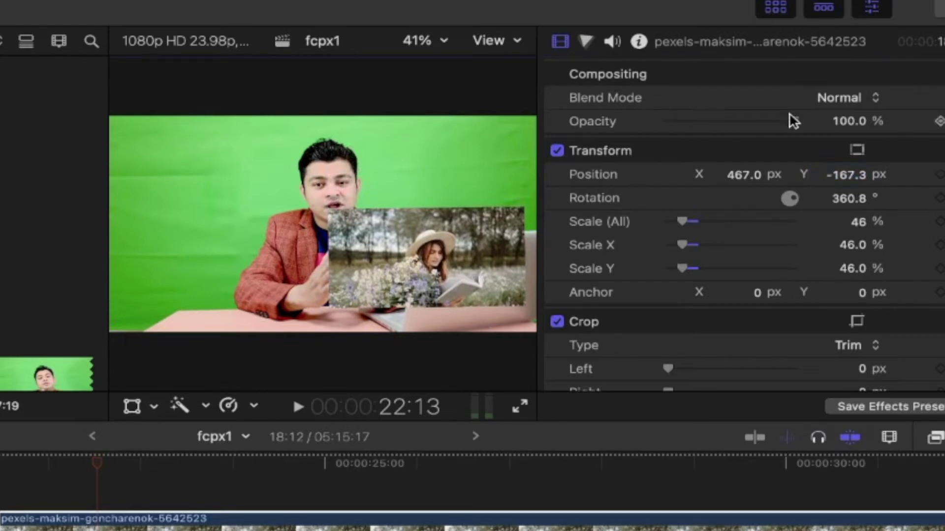
Set the inset to about 79% opacity and 37% scale, then collapse Crop and Distort.
drag(792, 121, 766, 132)
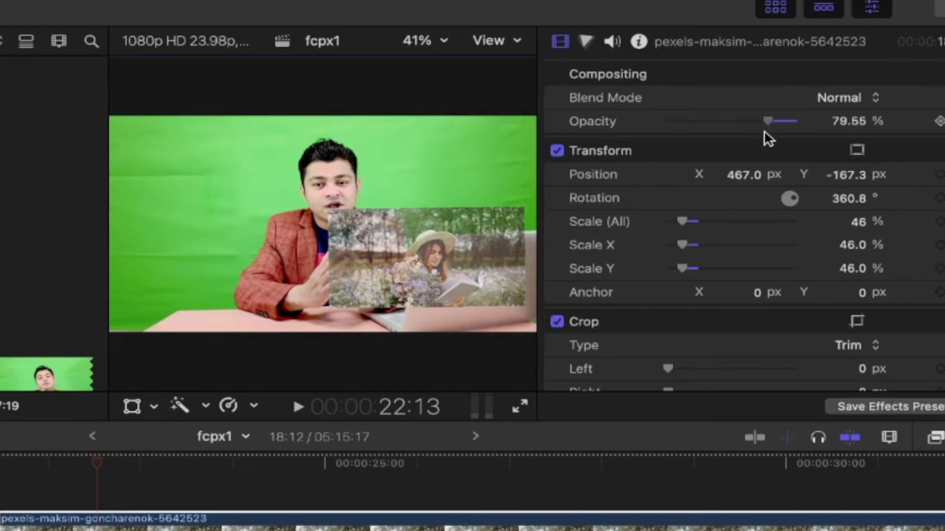
scroll(745, 274, down, 2)
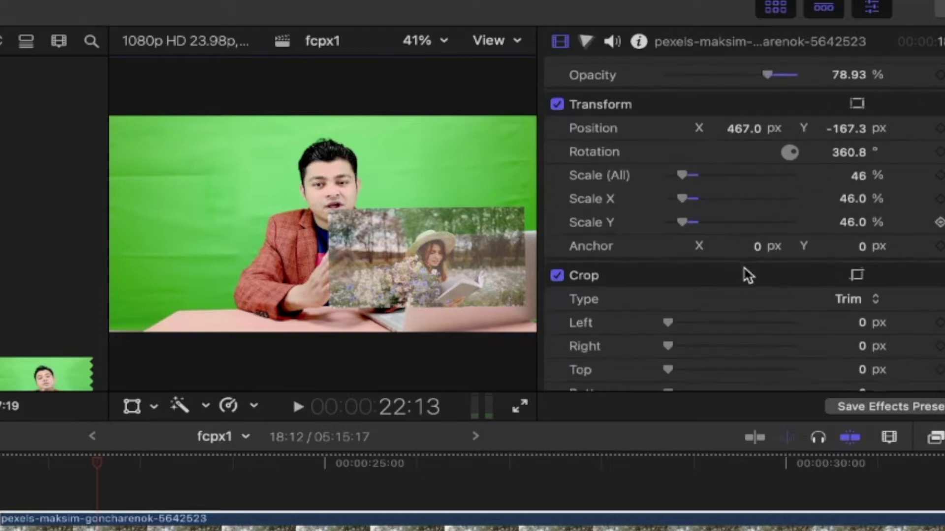
drag(682, 175, 679, 219)
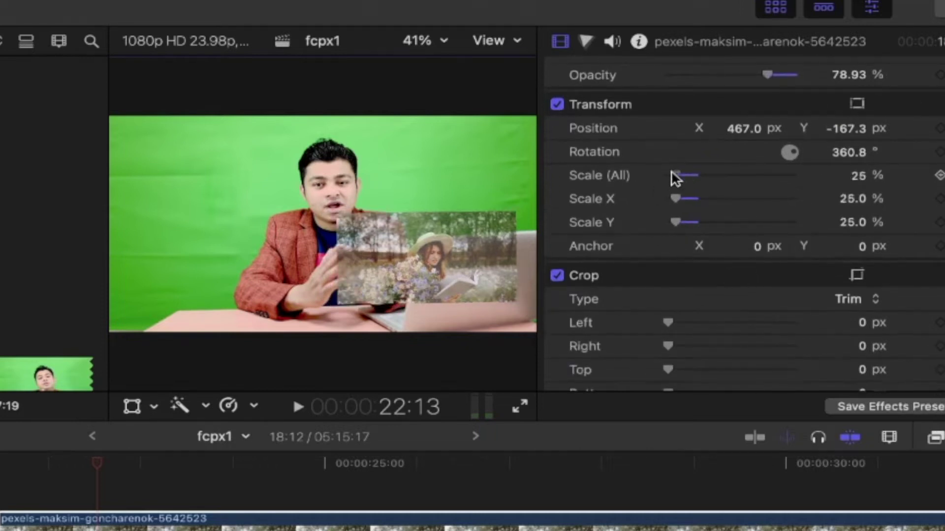
drag(674, 180, 679, 217)
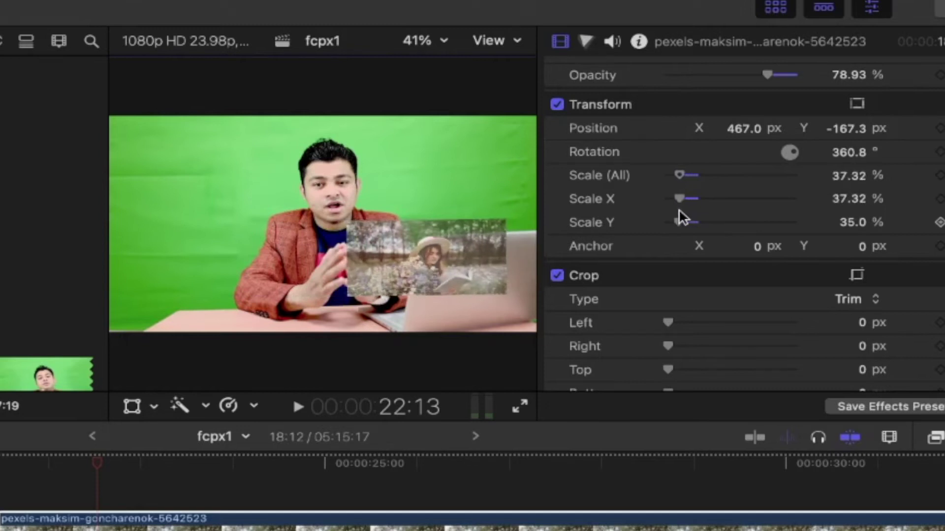
scroll(679, 214, down, 2)
scroll(679, 214, down, 3)
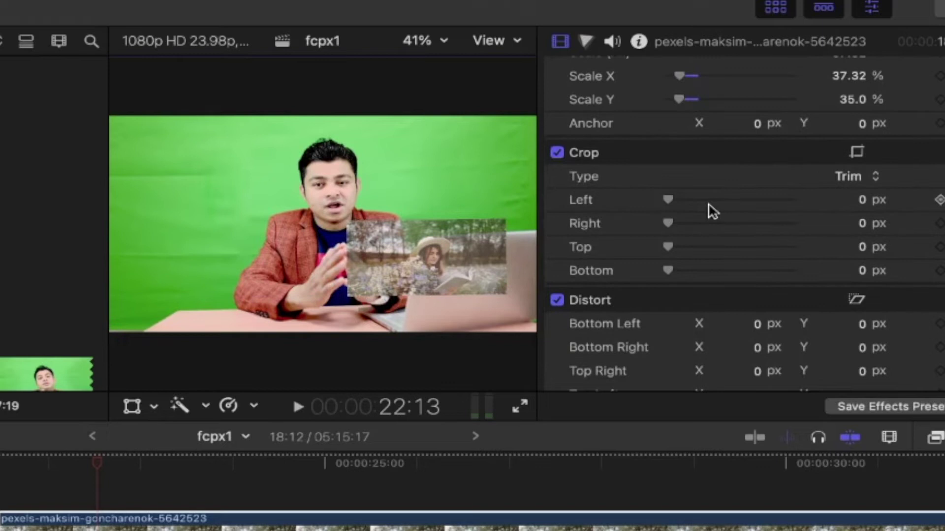
click(933, 153)
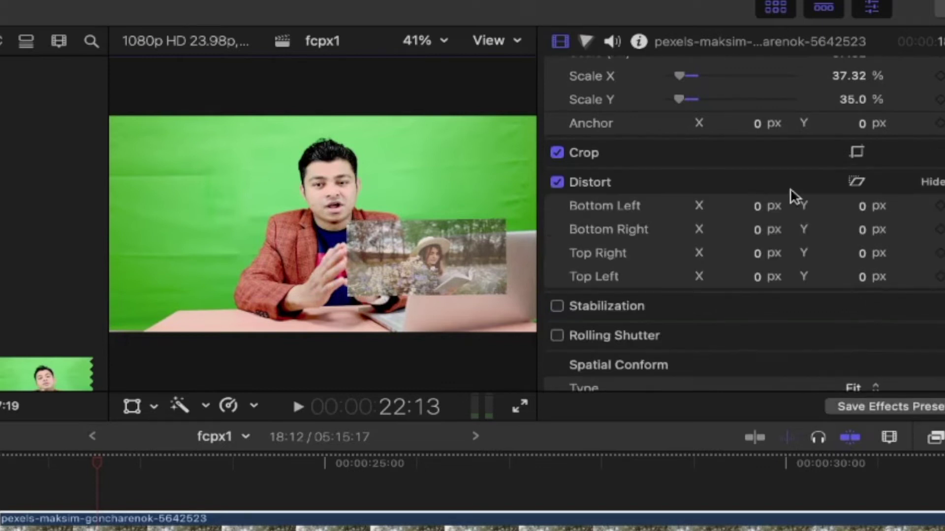
click(925, 183)
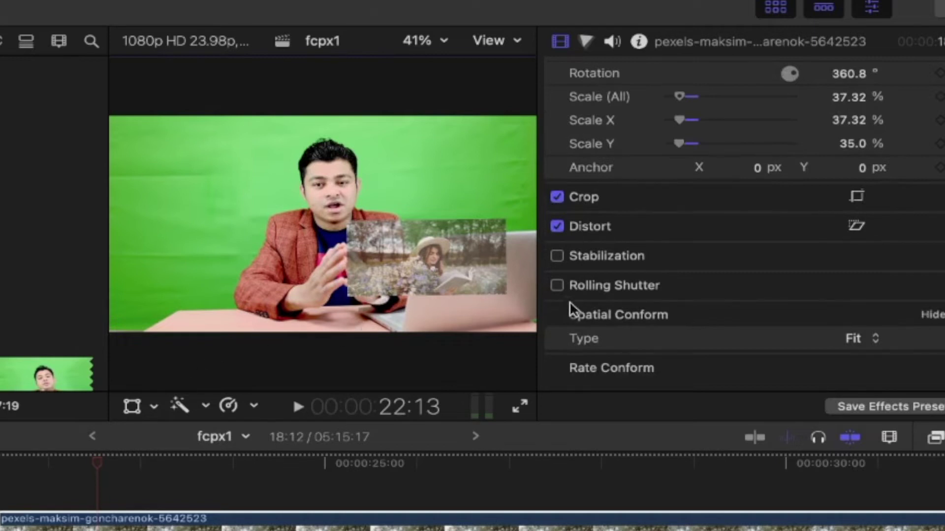
scroll(585, 296, up, 5)
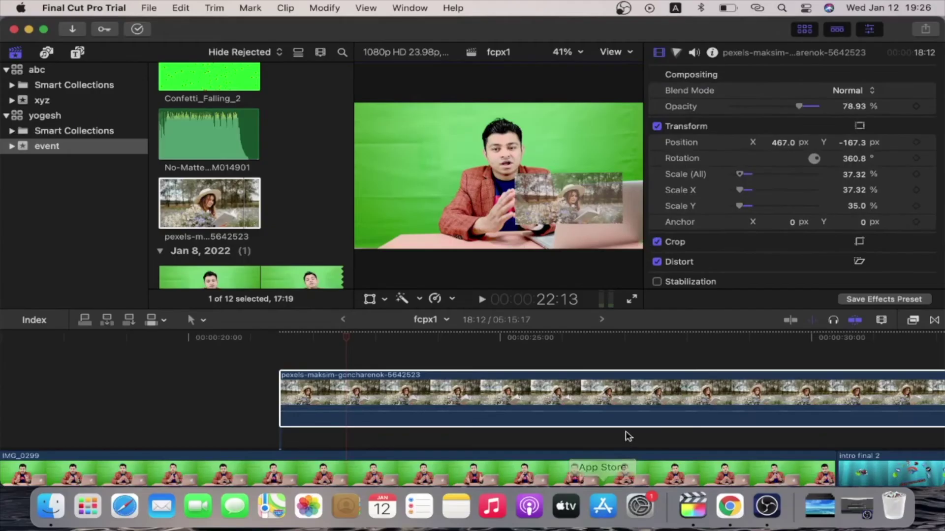
scroll(630, 435, down, 3)
scroll(634, 430, right, 2)
scroll(634, 431, right, 2)
Trim the end of the inset flowers clip shorter.
drag(775, 364, 153, 367)
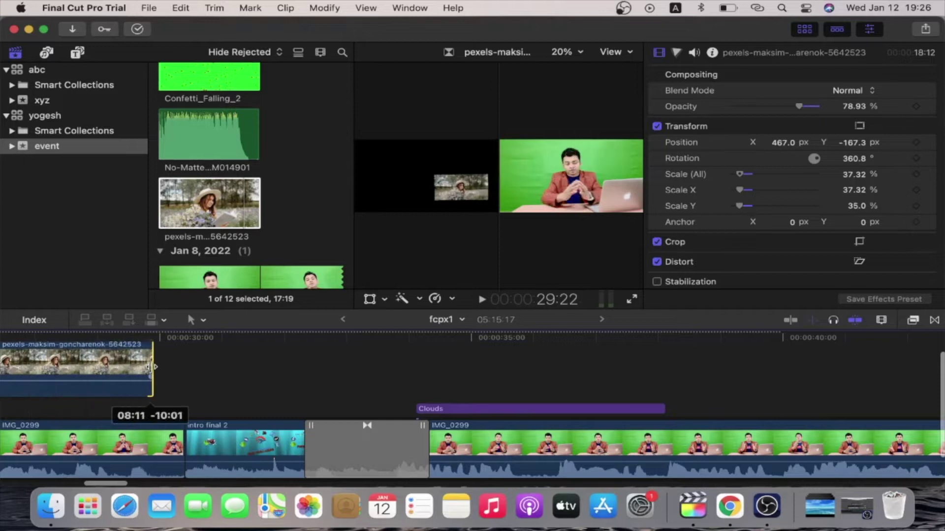
scroll(246, 394, left, 5)
scroll(295, 418, left, 2)
Inspect the Pan Down transition after intro final 2, keeping the S-curve fade-in type.
click(391, 447)
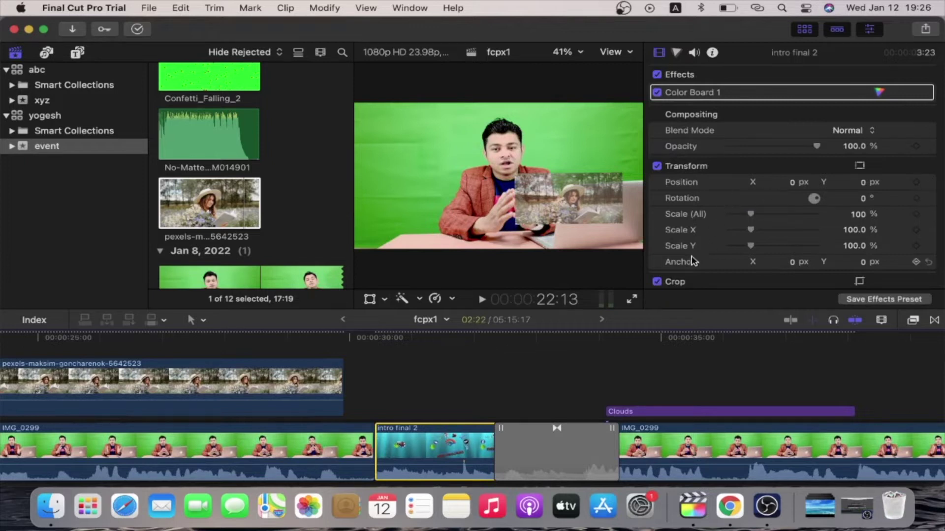
click(443, 340)
click(554, 448)
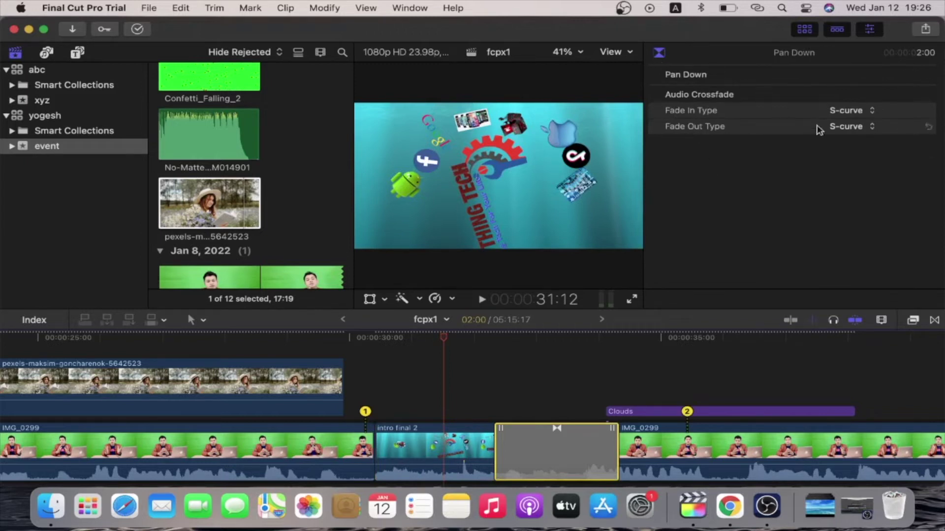
click(871, 113)
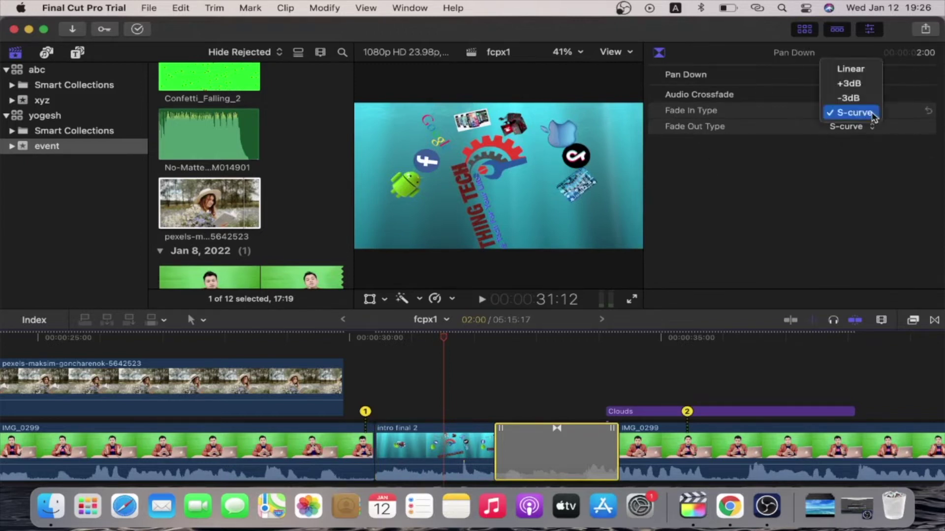
click(815, 219)
Load the Clouds title into the viewer and inspector.
scroll(578, 397, right, 5)
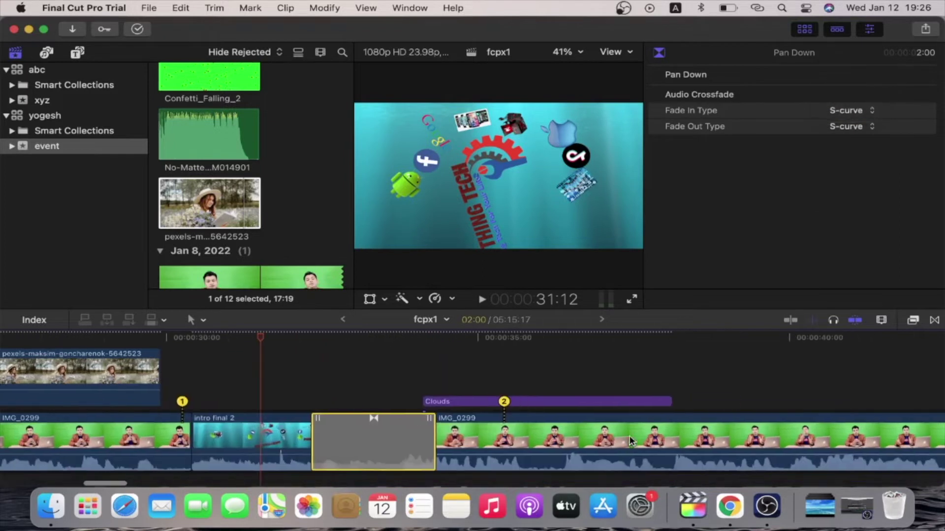
click(551, 408)
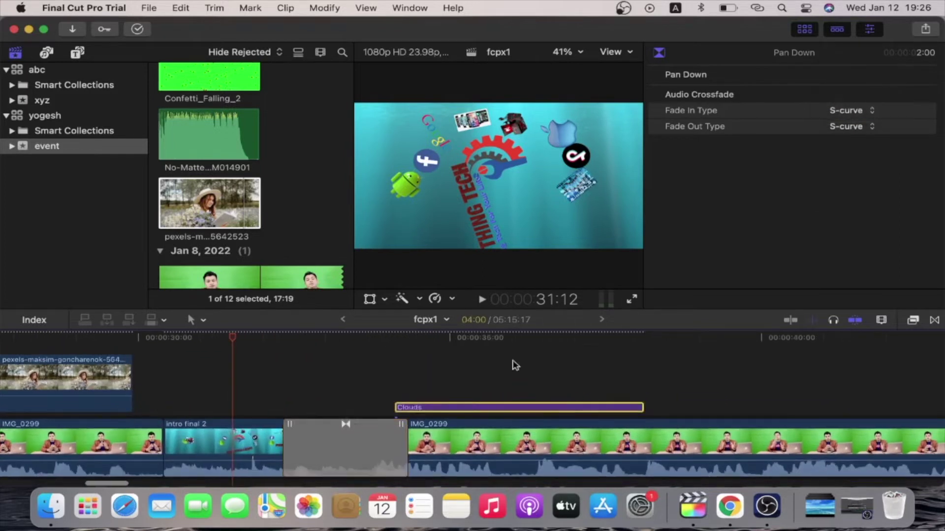
click(492, 338)
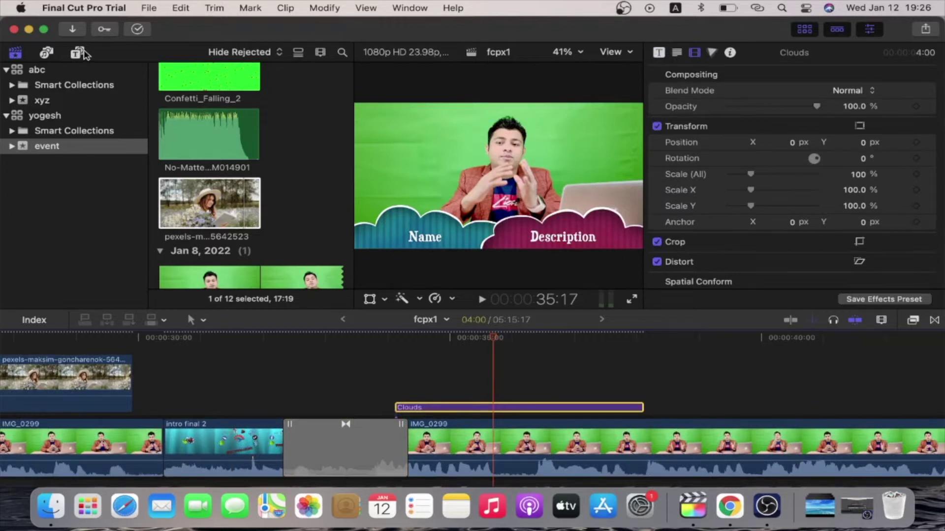
Reselect the Clouds title and show its published title parameters.
click(78, 53)
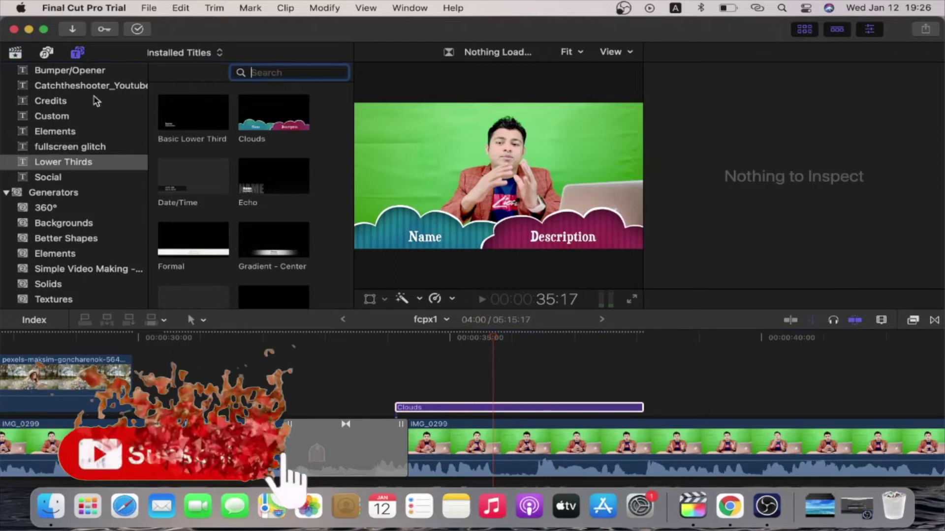
click(16, 53)
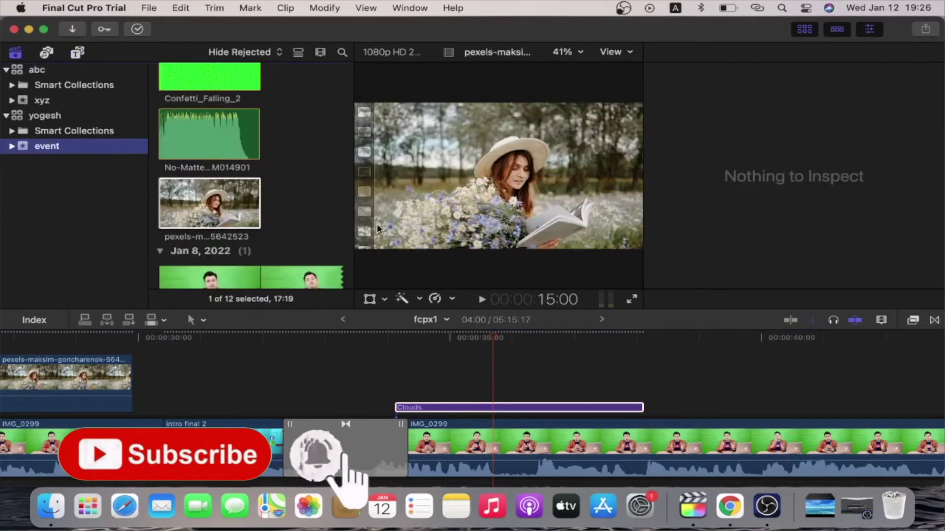
click(488, 408)
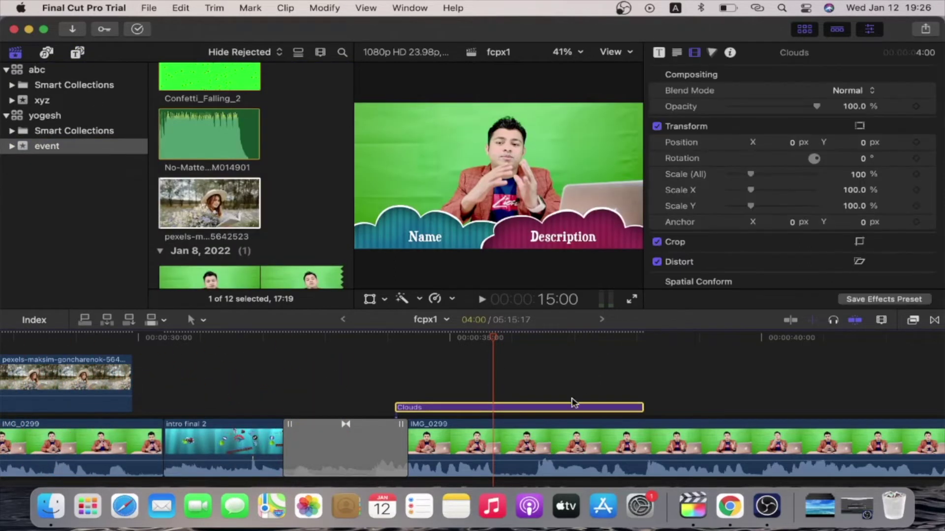
click(658, 52)
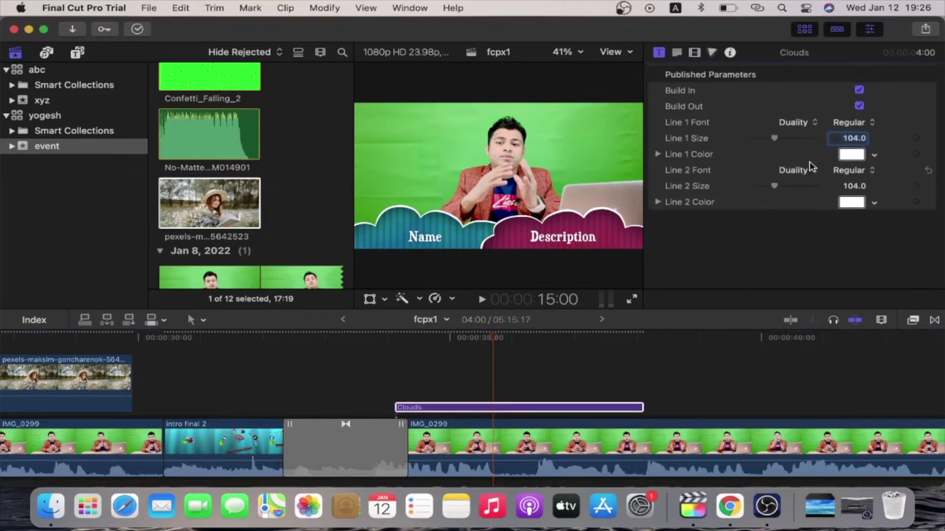
Replace the Name text with the presenter's name and clear the Description line.
click(455, 408)
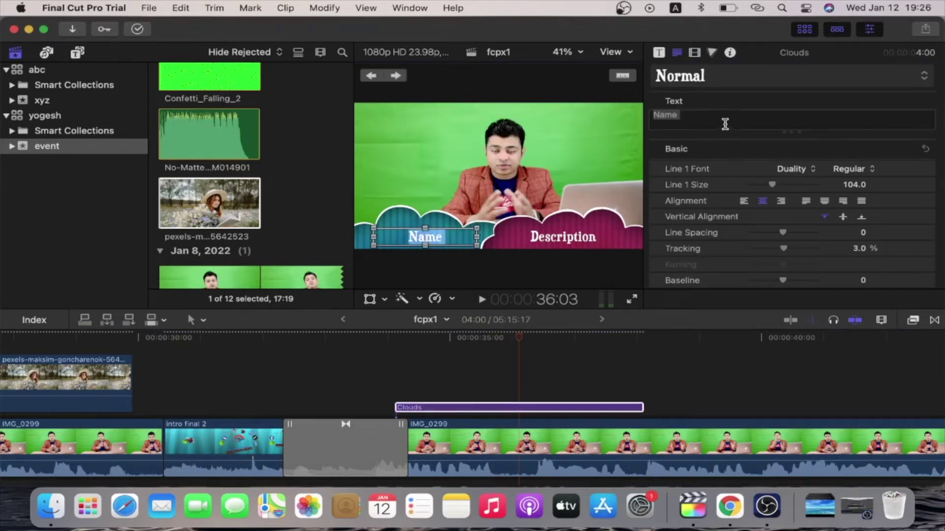
key(BackSpace)
text(yogesh)
key(Tab)
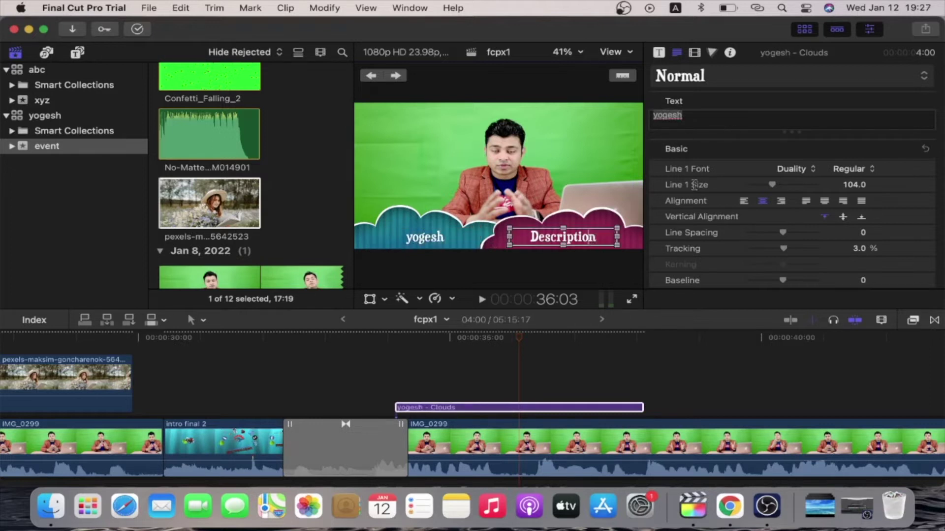
click(616, 245)
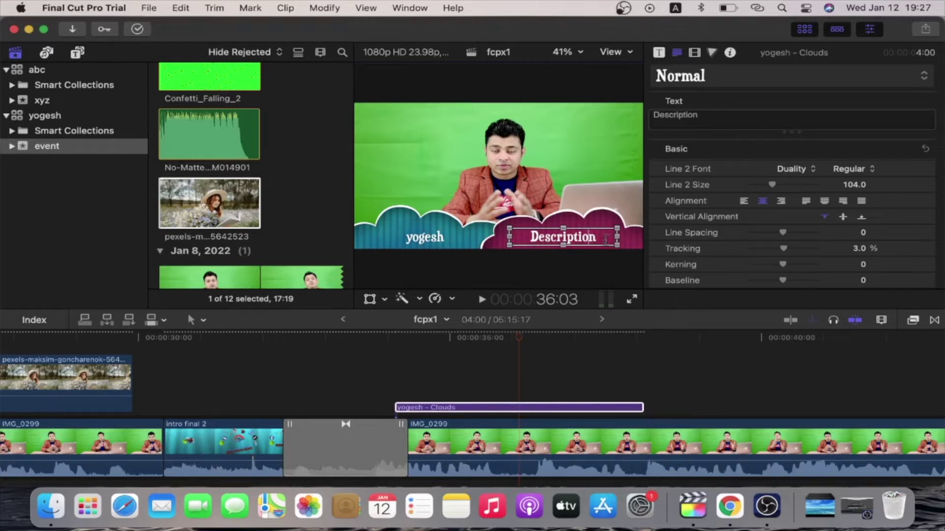
key(BackSpace)
key(BackSpace)
key(BackSpace)
key(BackSpace)
key(BackSpace)
key(BackSpace)
key(BackSpace)
key(BackSpace)
key(BackSpace)
key(Right)
key(BackSpace)
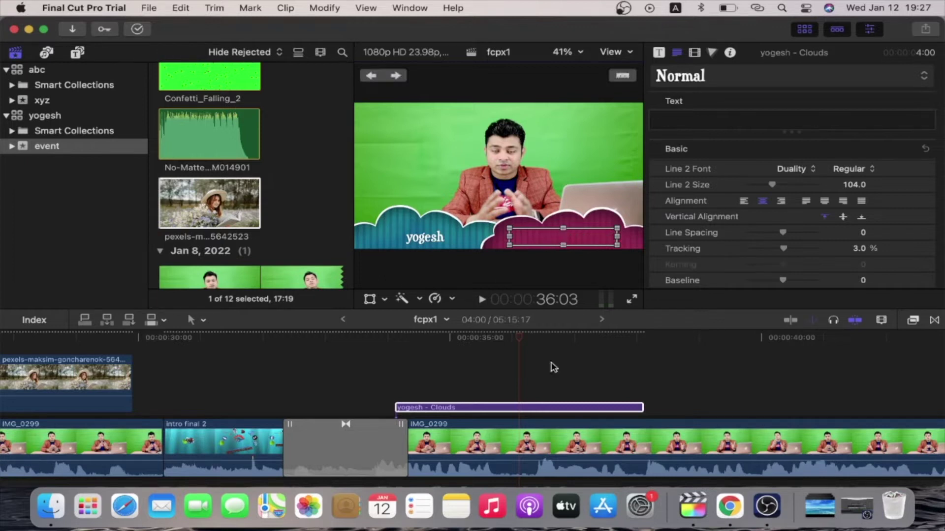
Select IMG_0299, review its audio and video properties, and move the playhead to 37:06.
click(694, 53)
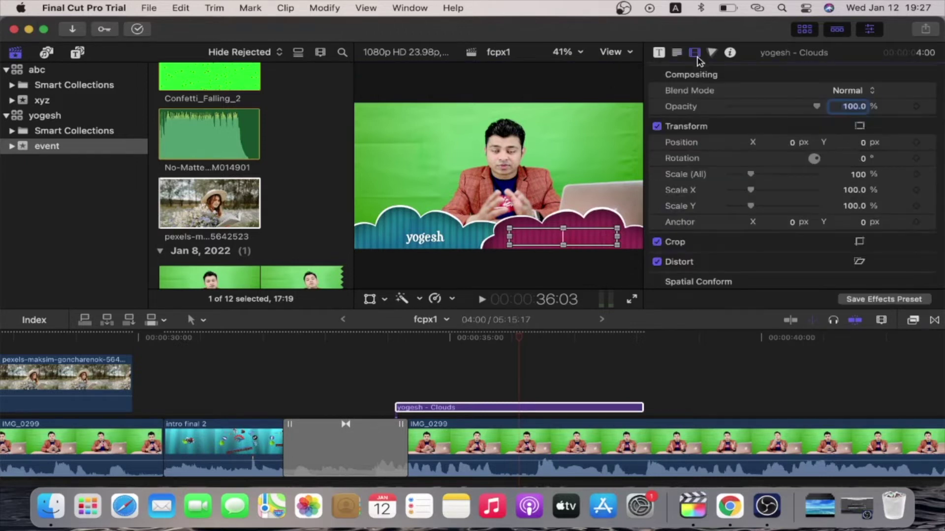
click(511, 446)
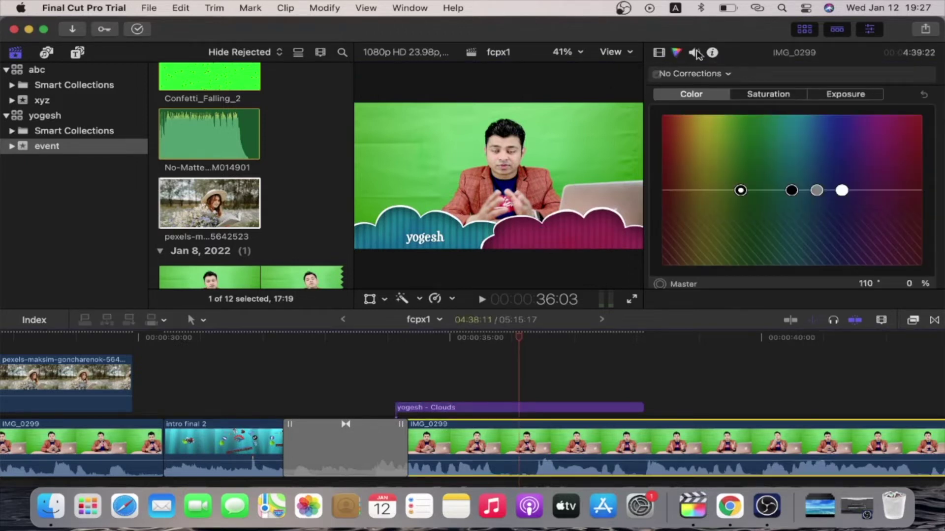
click(695, 52)
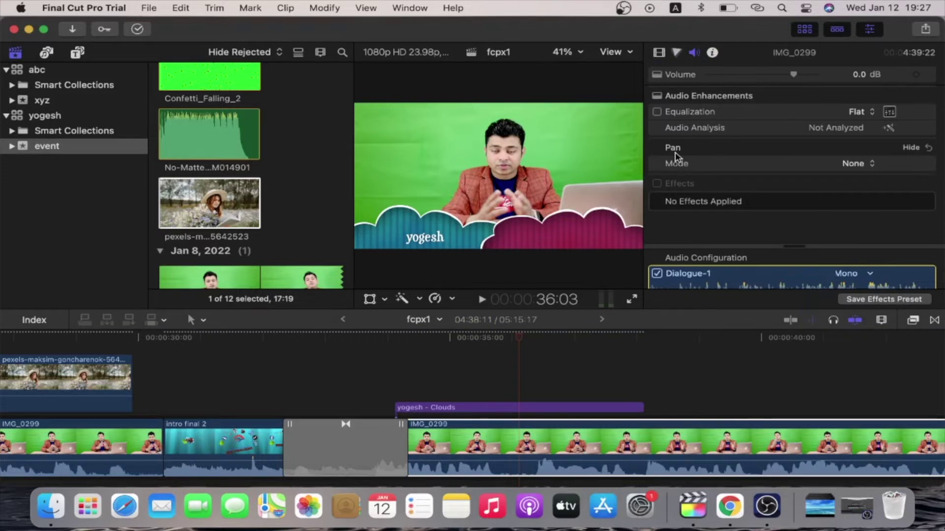
click(659, 54)
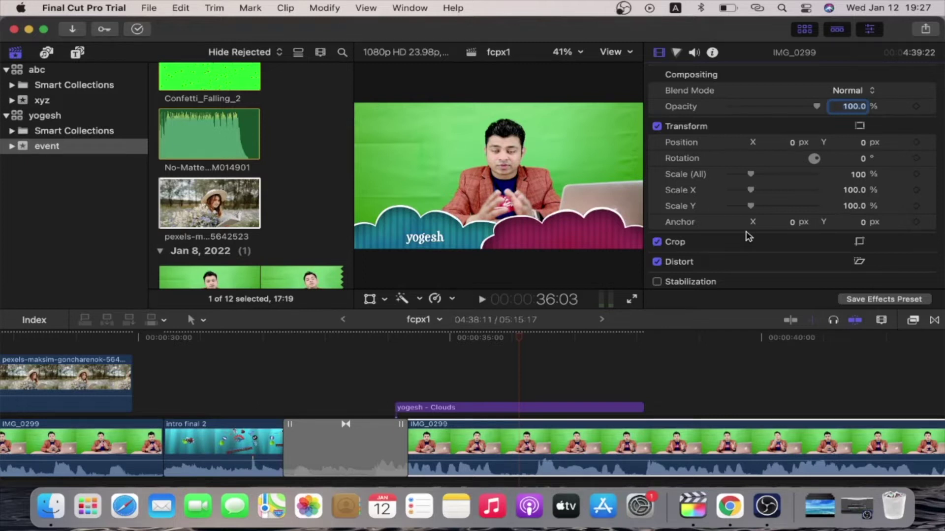
click(589, 446)
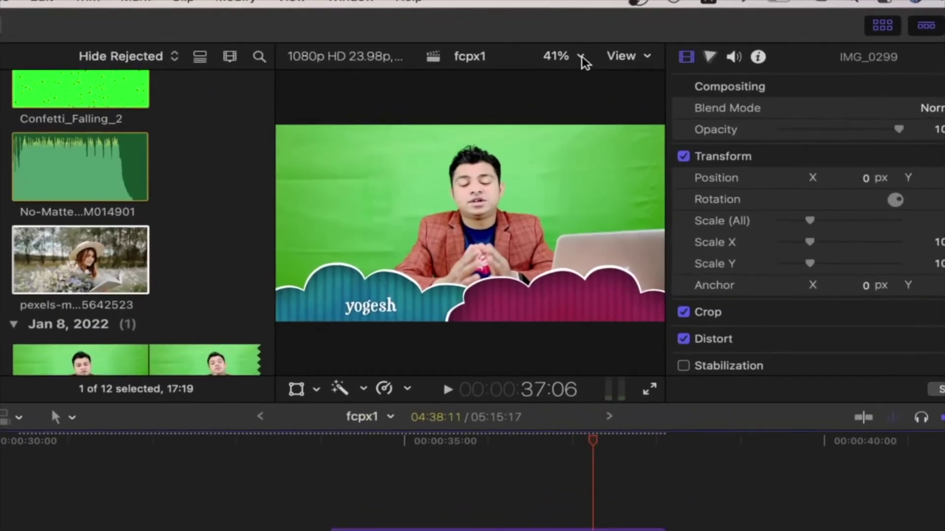
Zoom the viewer to 25%, then back to Fit, revealing the ocean-and-flowers timeline.
click(581, 57)
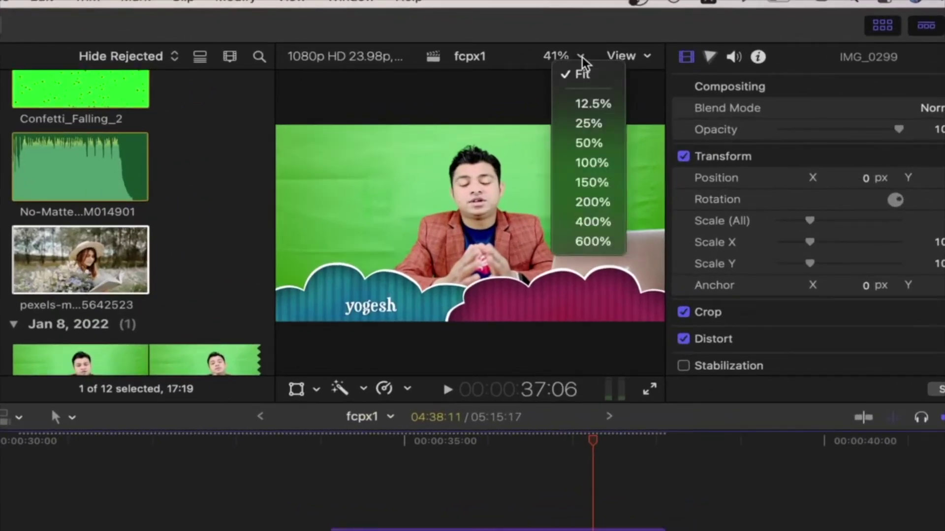
click(598, 85)
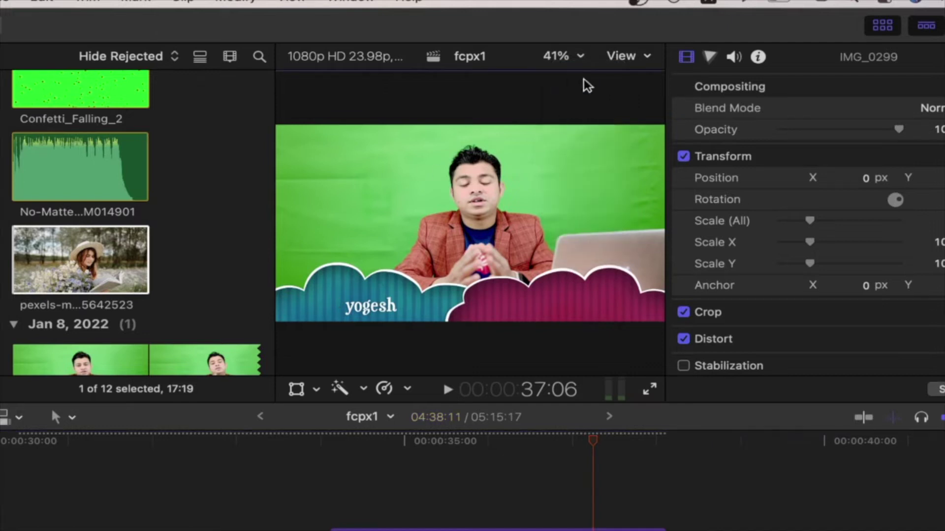
click(582, 59)
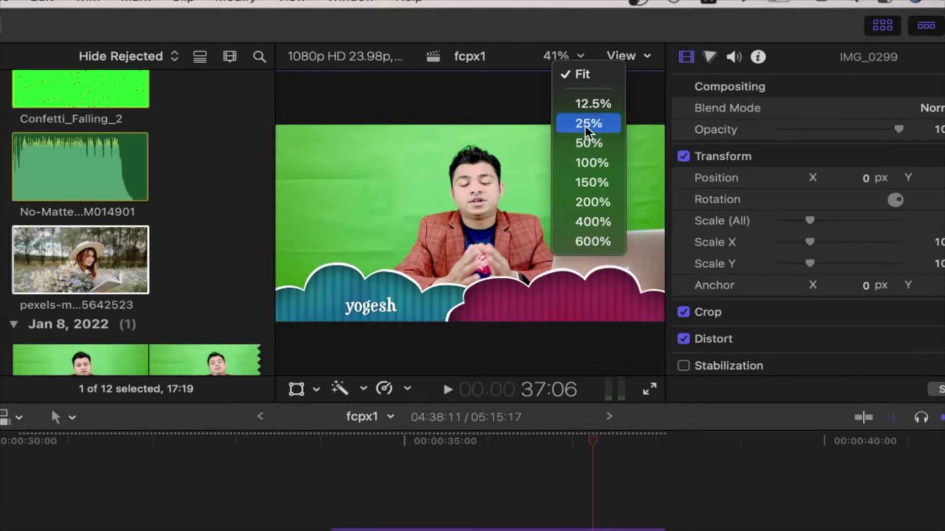
click(588, 123)
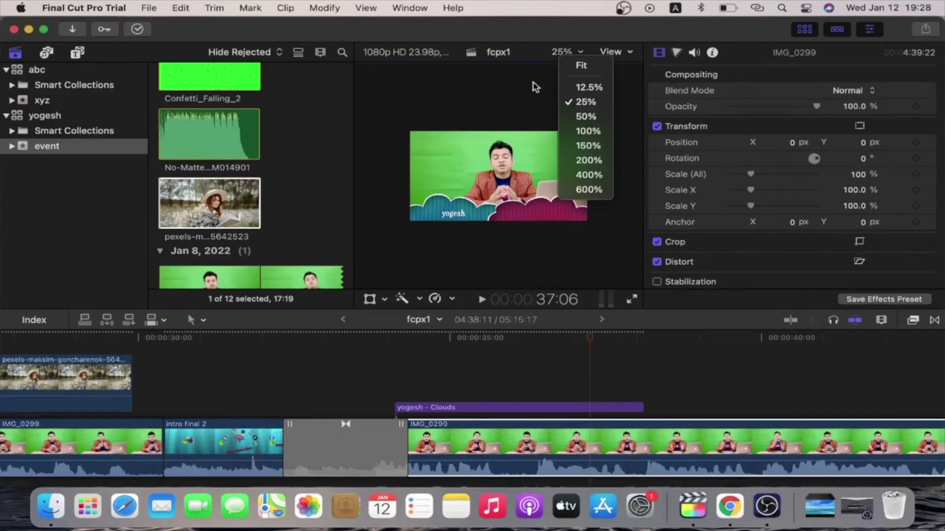
click(581, 65)
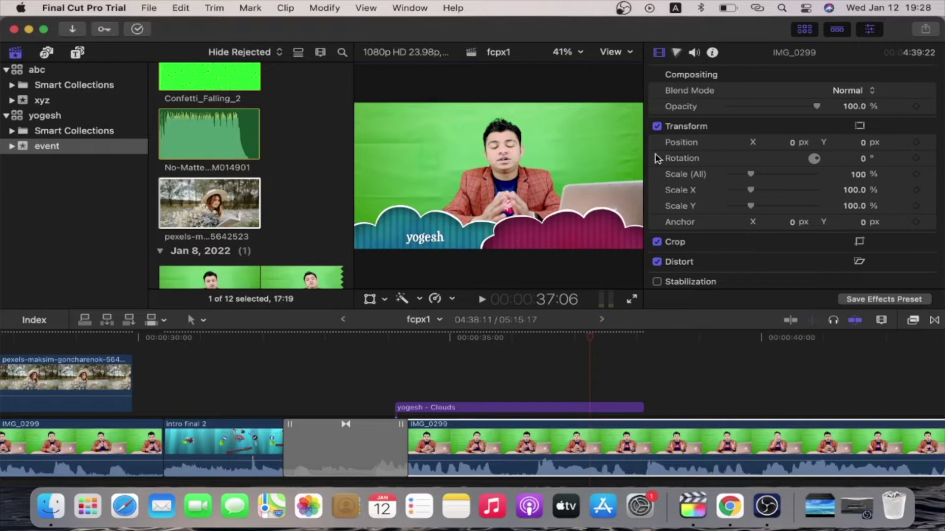
scroll(680, 393, down, 2)
scroll(681, 393, right, 5)
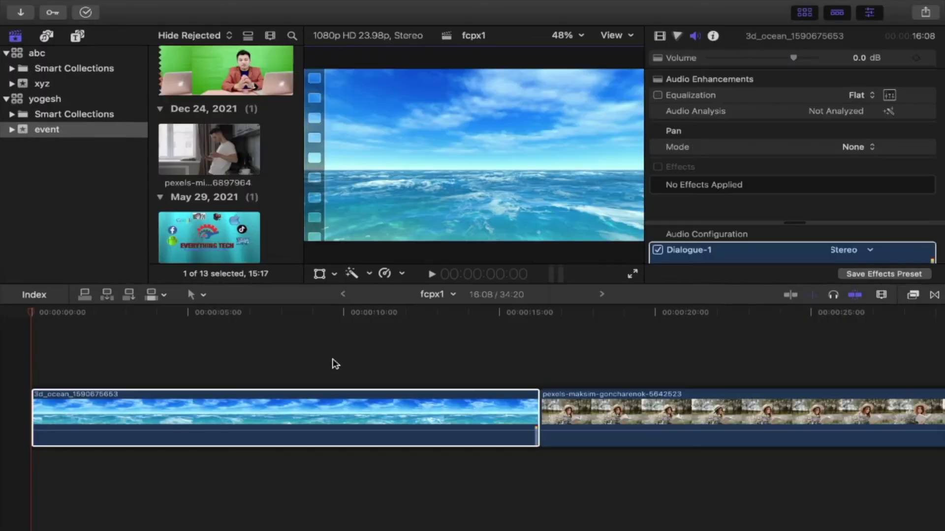
Check the viewer's transform mode choices and the ocean clip's video properties.
click(334, 275)
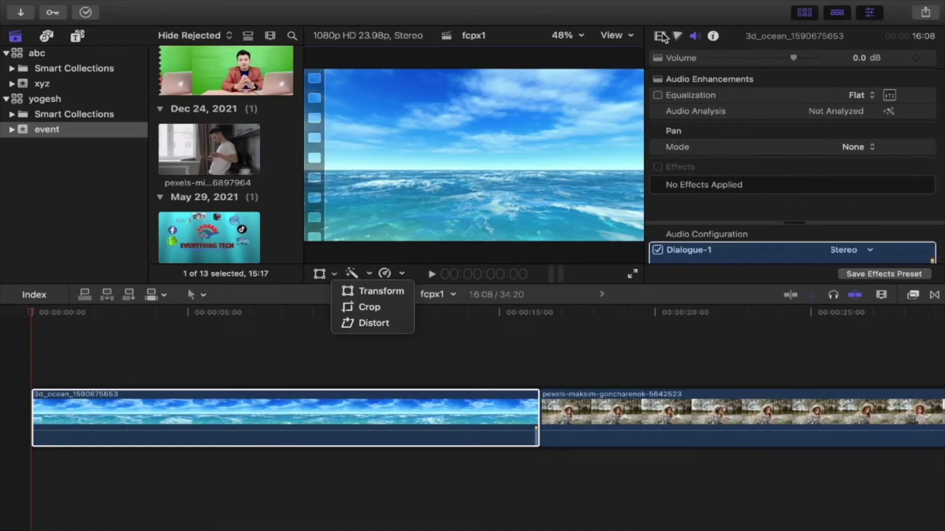
click(663, 37)
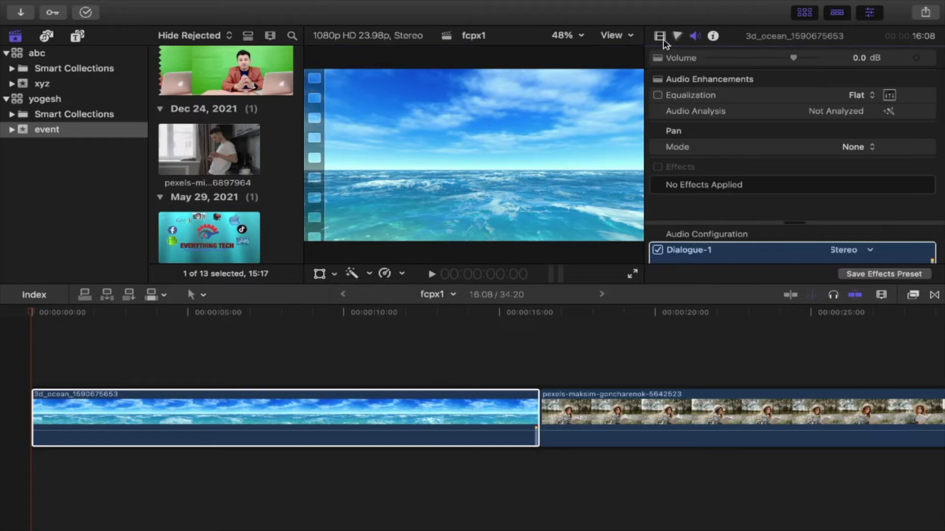
click(660, 36)
scroll(743, 168, down, 3)
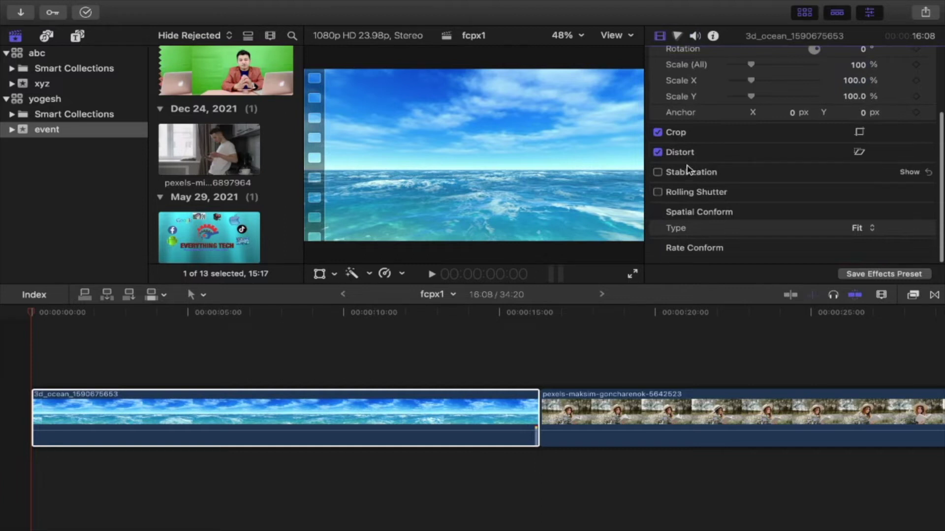
scroll(689, 167, up, 5)
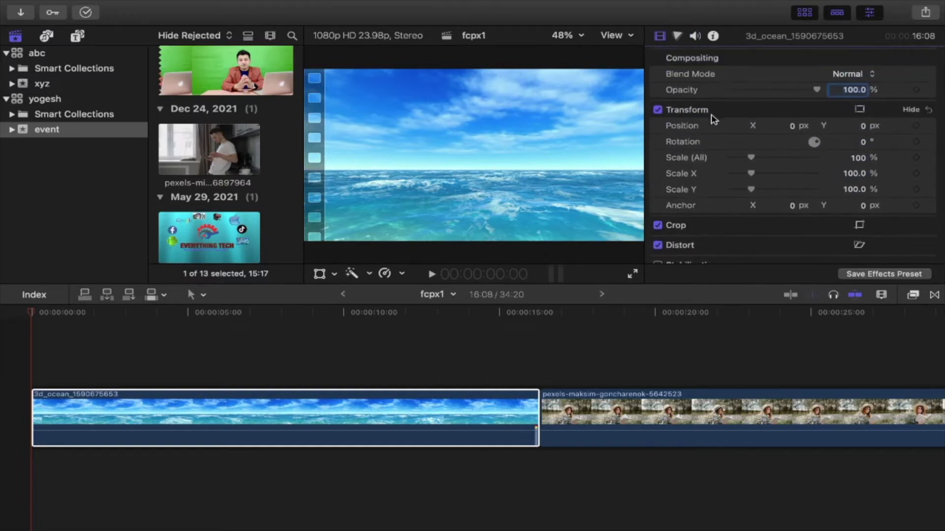
Turn on the viewer's on-screen Transform controls and select the 3d_ocean clip.
click(334, 275)
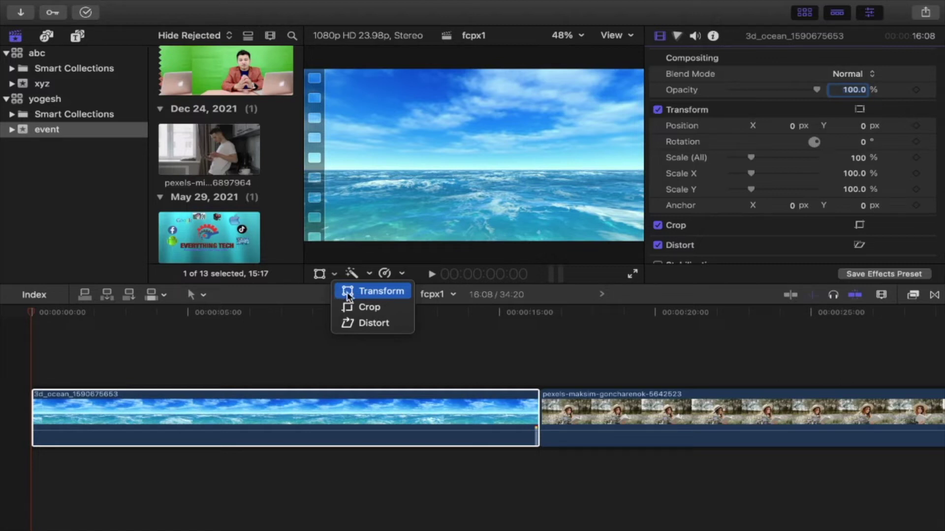
click(314, 316)
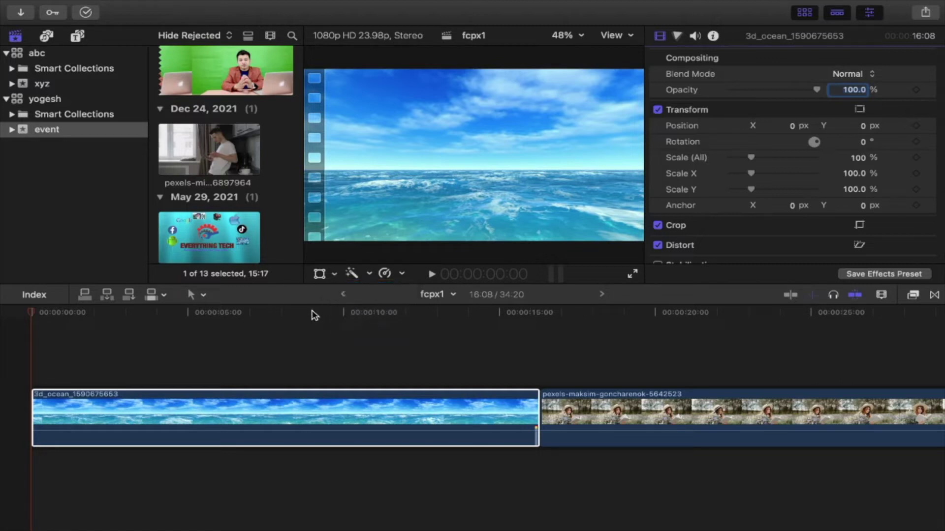
click(334, 275)
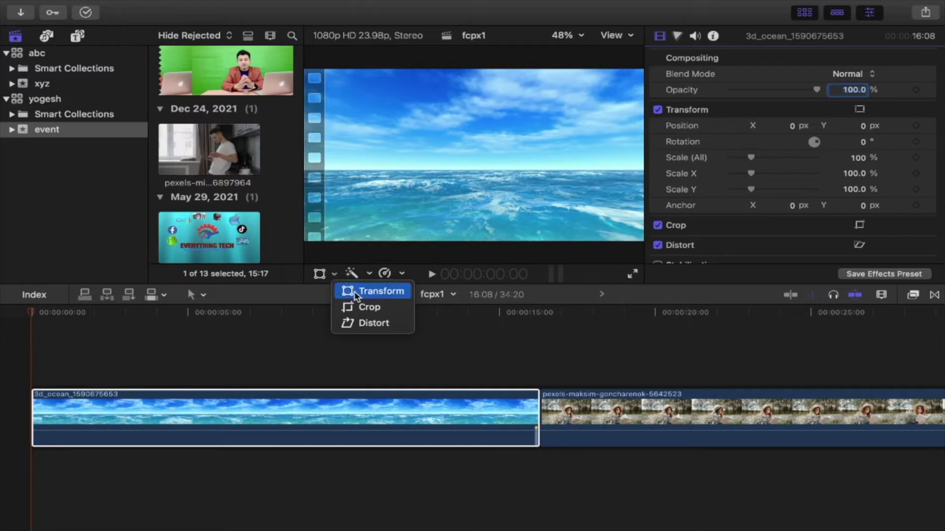
click(353, 294)
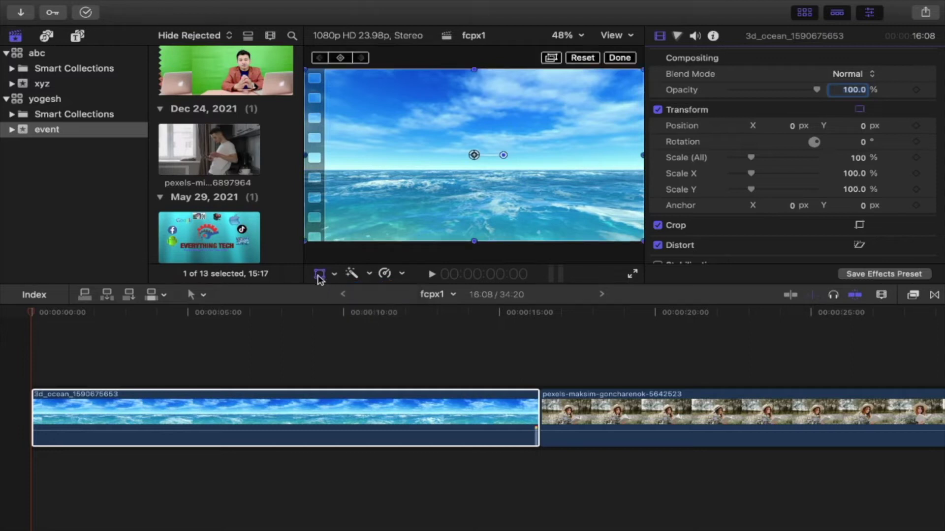
click(331, 405)
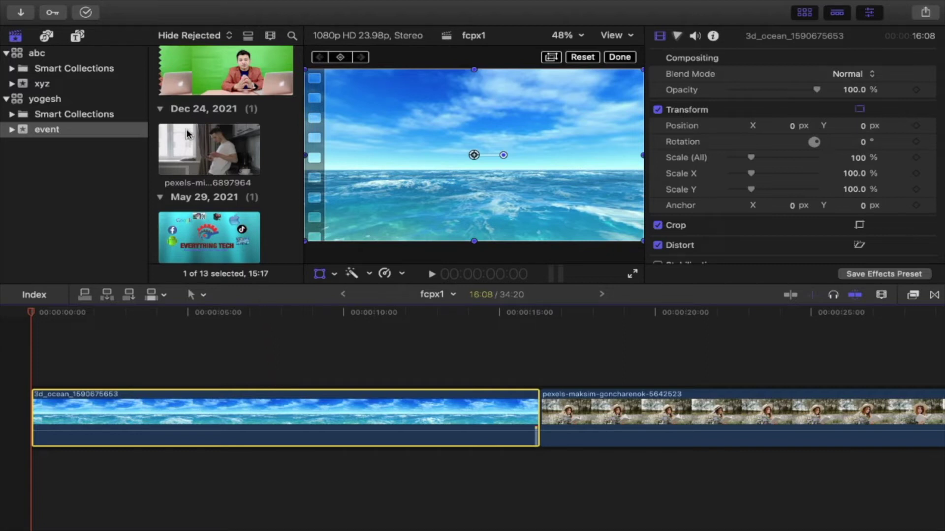
Connect the pexels-mikhail-nilov-6897964 kitchen clip above the ocean at 5 s and enable Transform controls.
drag(206, 431, 206, 430)
drag(224, 157, 195, 333)
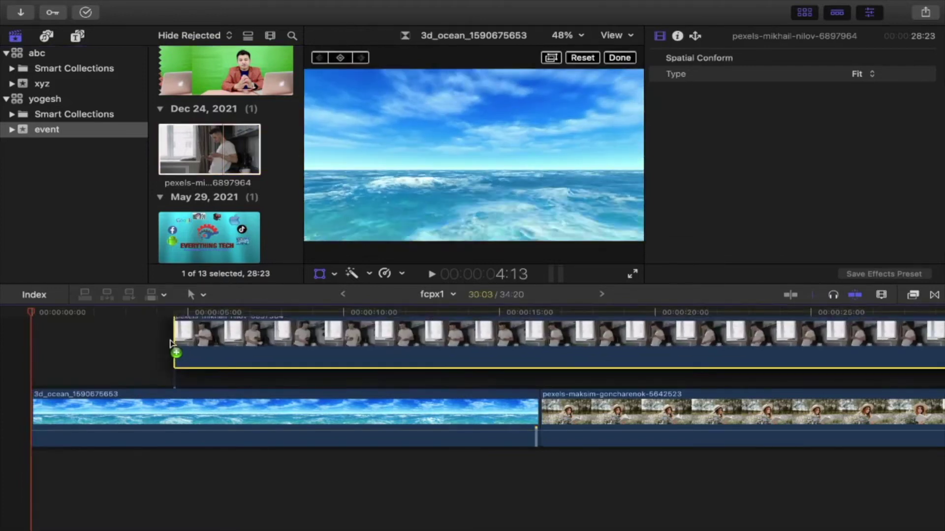
drag(195, 333, 152, 348)
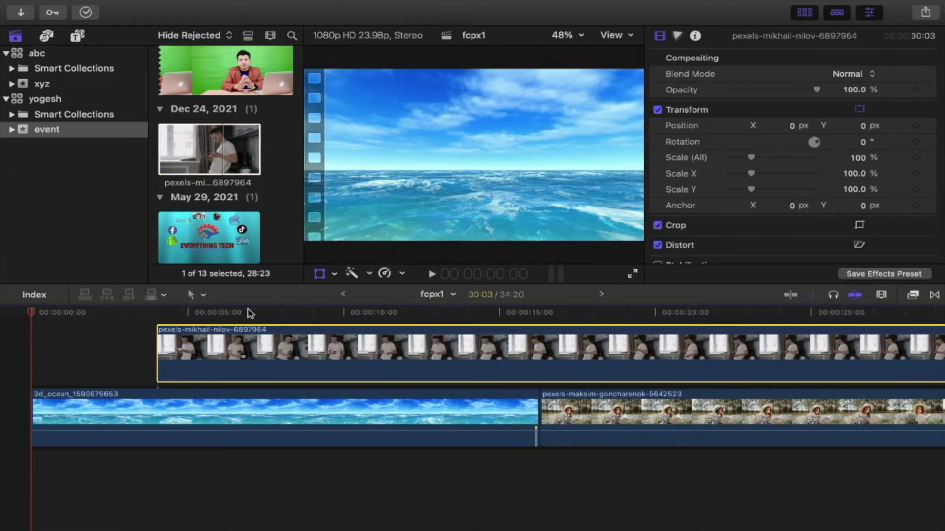
click(246, 312)
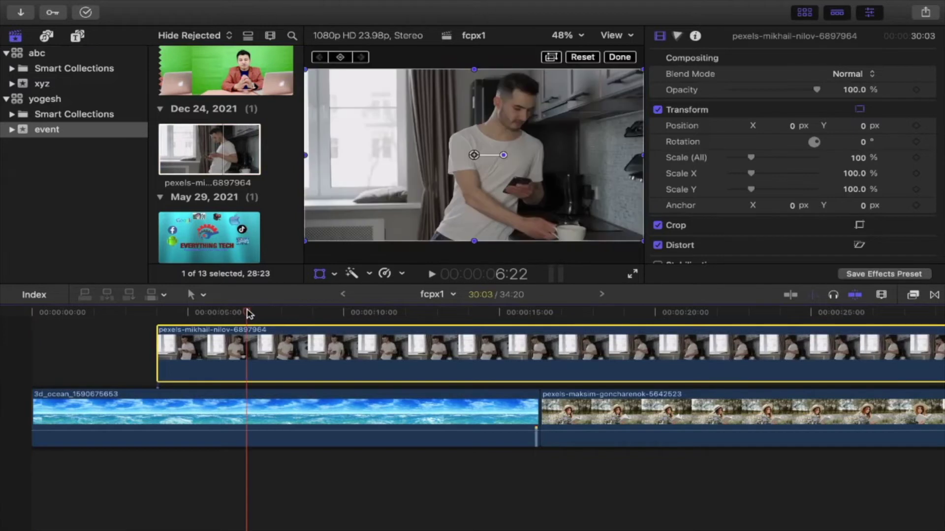
click(321, 275)
click(320, 275)
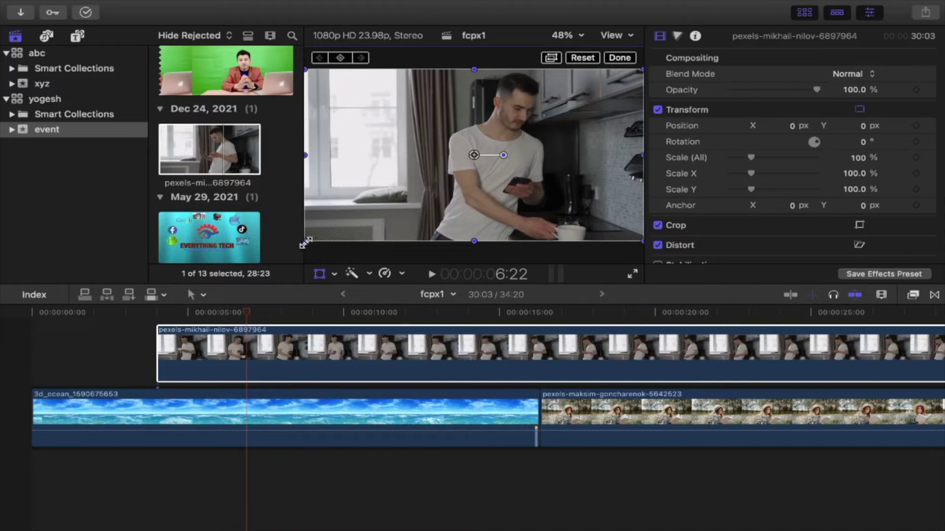
Shrink and move the kitchen clip into an inset over the ocean, then reset it.
mouse_move(305, 243)
mouse_down()
mouse_move(410, 188)
mouse_move(402, 200)
mouse_up()
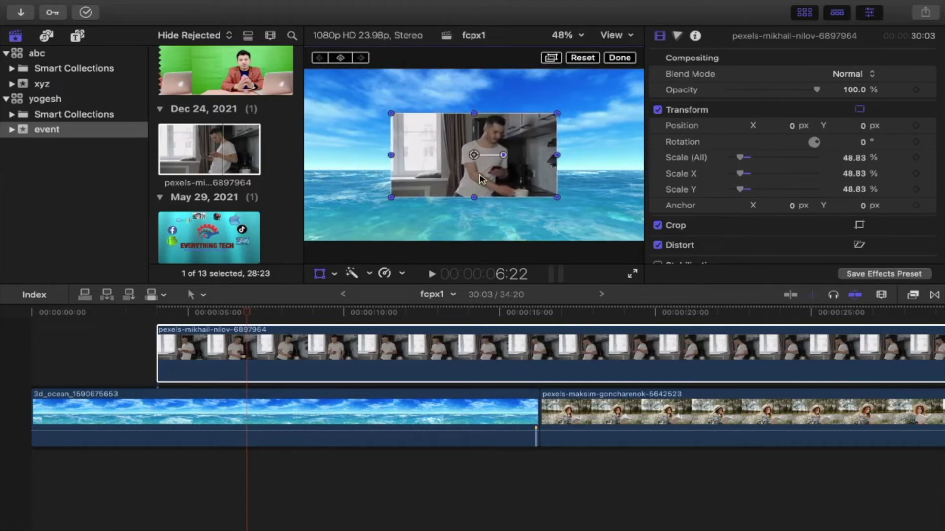
mouse_move(480, 177)
mouse_down()
mouse_move(385, 185)
mouse_move(565, 135)
mouse_move(404, 143)
mouse_move(457, 207)
mouse_move(458, 175)
mouse_up()
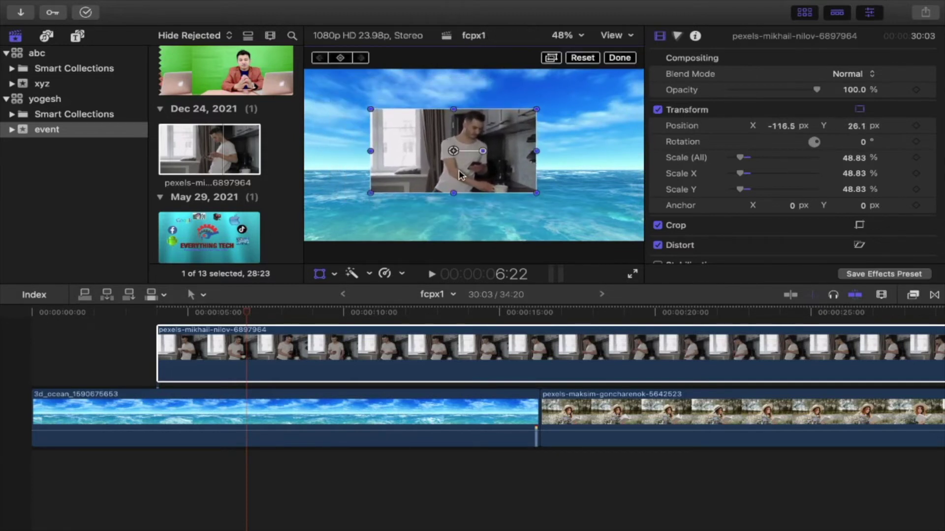
drag(536, 193, 552, 206)
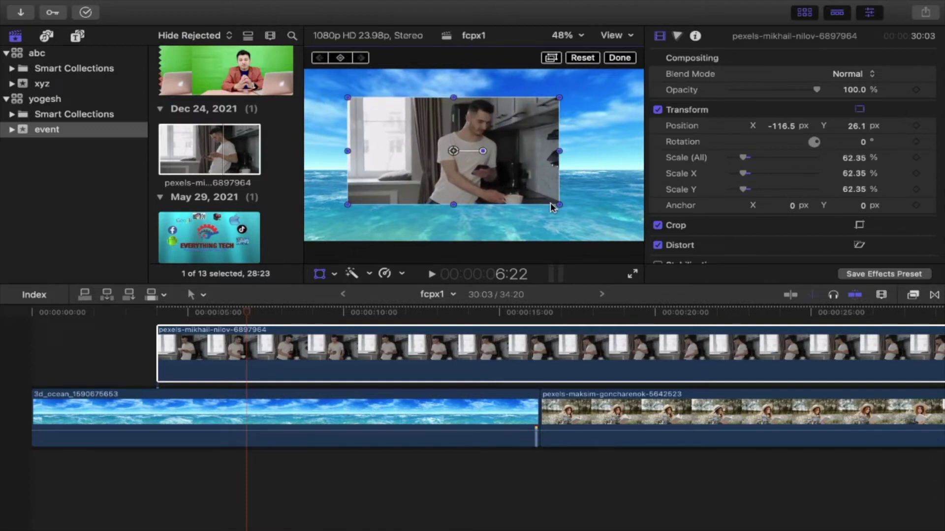
mouse_move(559, 151)
mouse_down()
mouse_move(537, 154)
mouse_move(552, 155)
mouse_up()
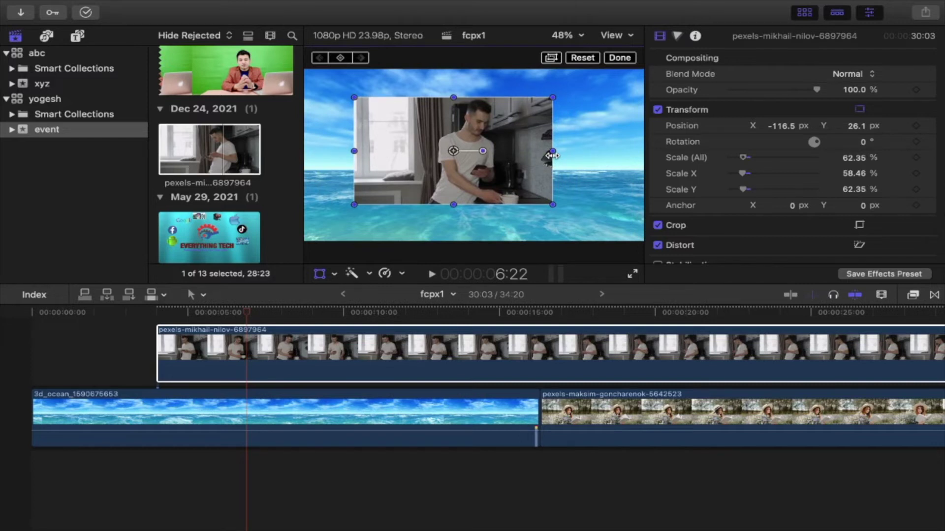
drag(551, 204, 531, 191)
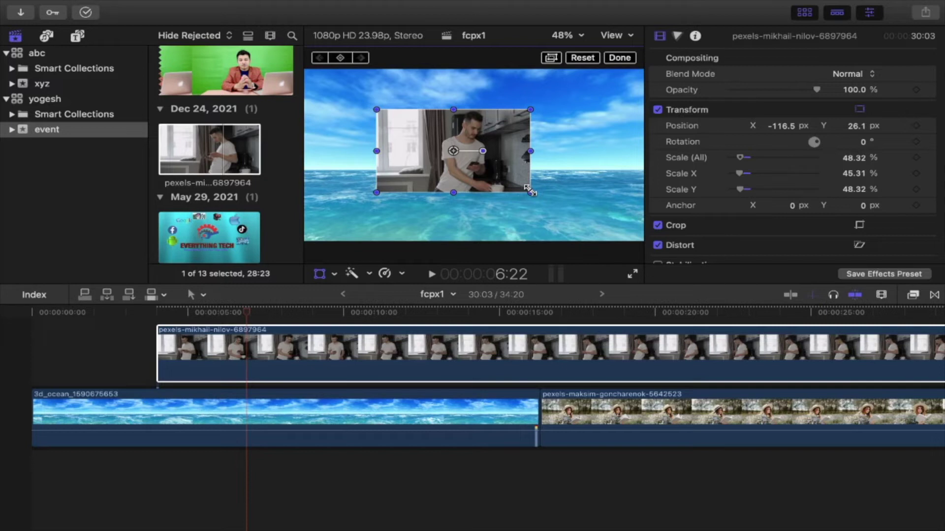
click(583, 58)
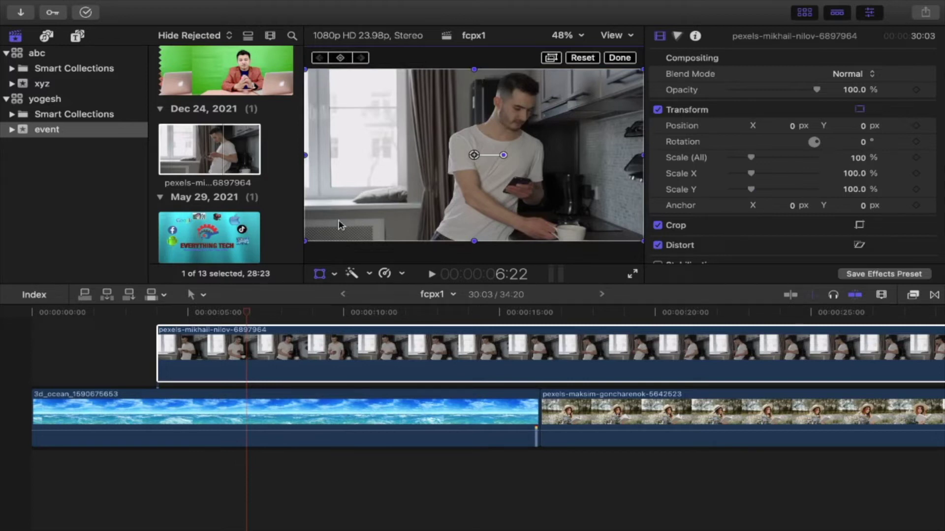
Scale the kitchen clip to about two-thirds size, then reset it to 100%.
click(307, 241)
drag(309, 241, 361, 210)
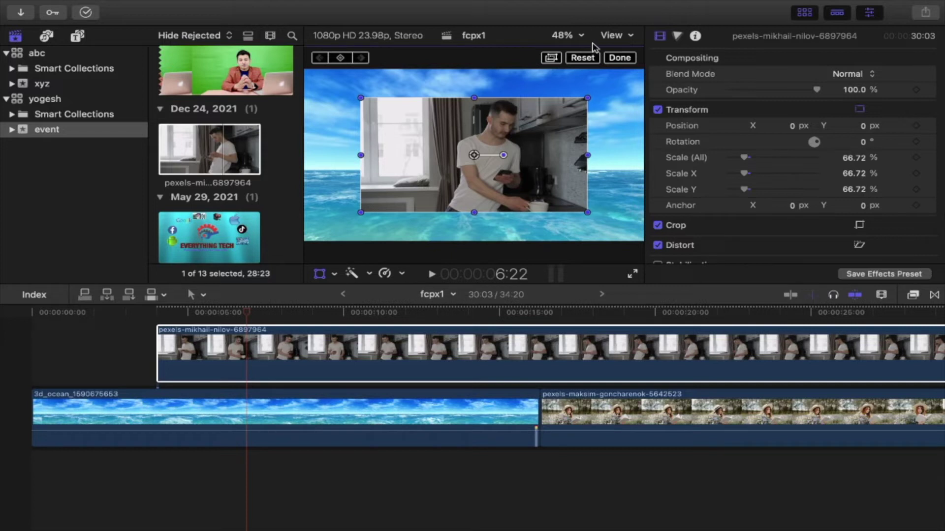
click(583, 58)
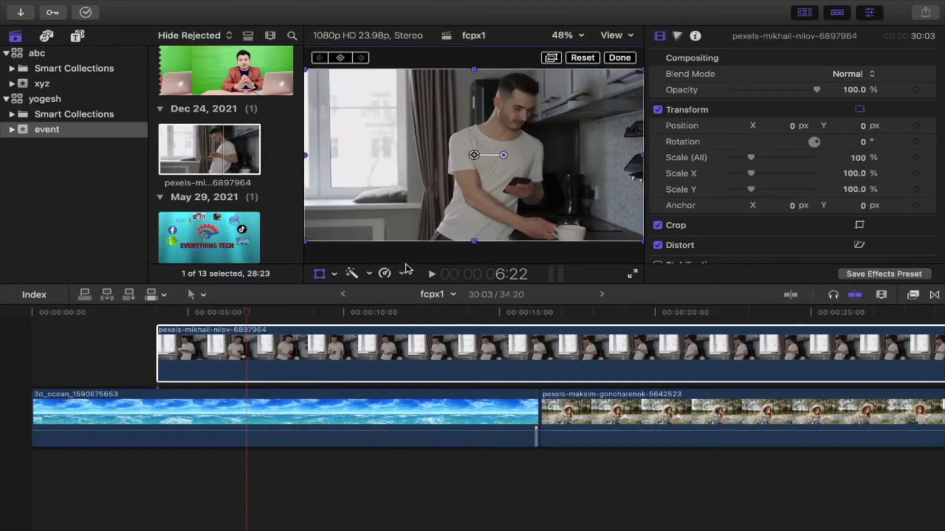
click(335, 276)
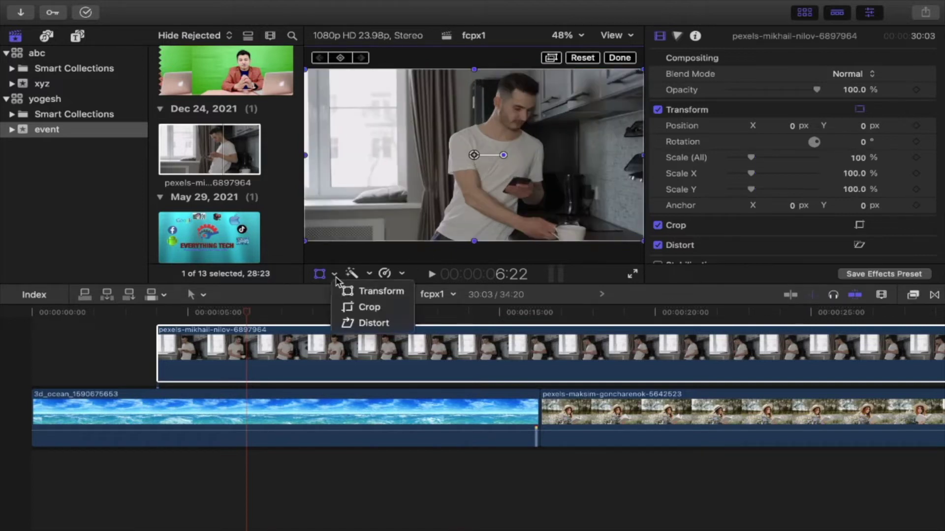
Turn on free Crop mode for the kitchen clip.
click(346, 308)
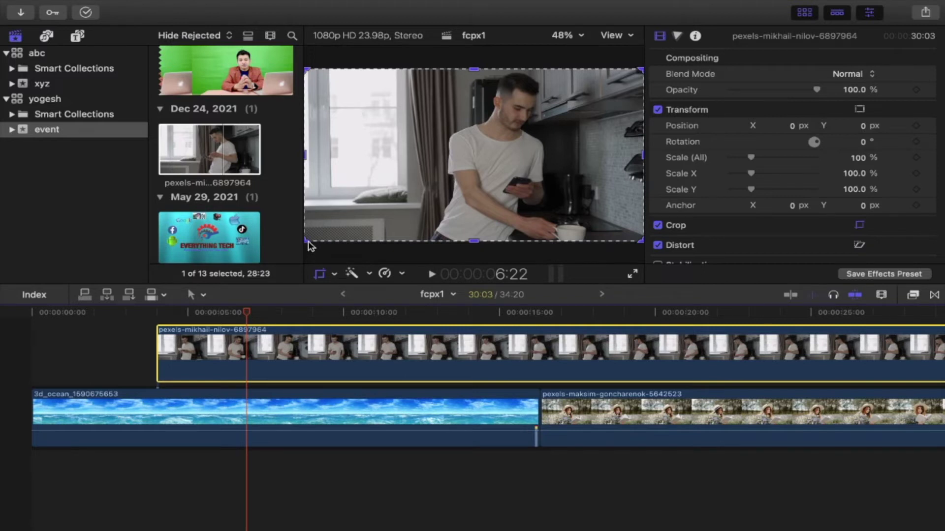
click(319, 274)
click(334, 275)
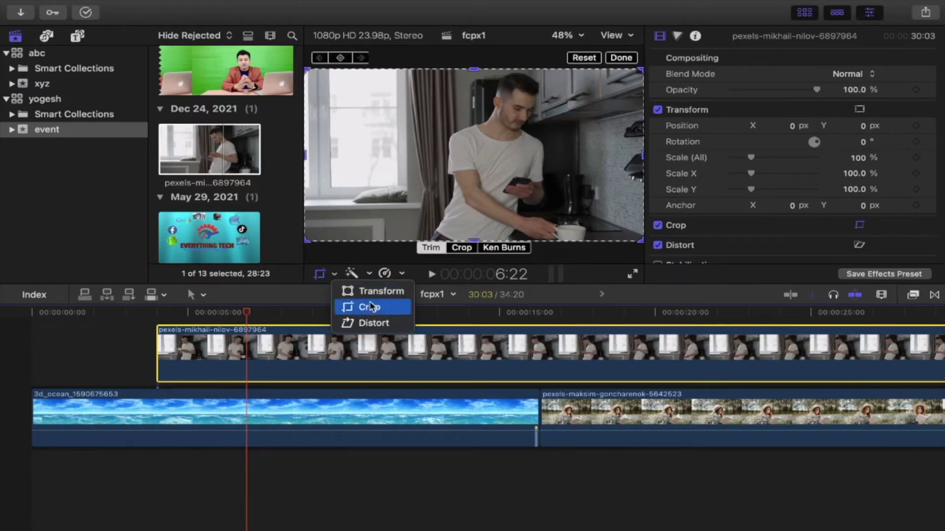
click(427, 250)
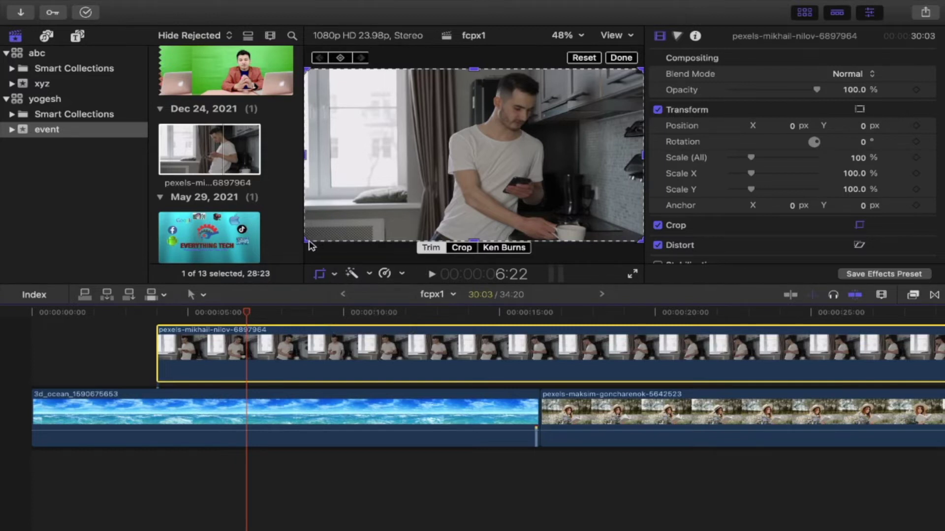
click(310, 243)
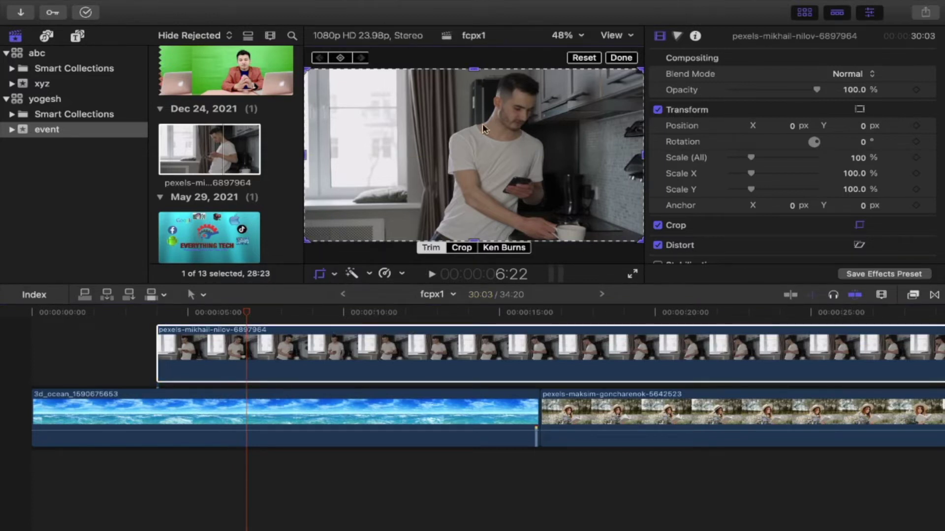
At 25% viewer zoom, crop the clip to the man's head and shoulders, then fit the viewer.
click(579, 36)
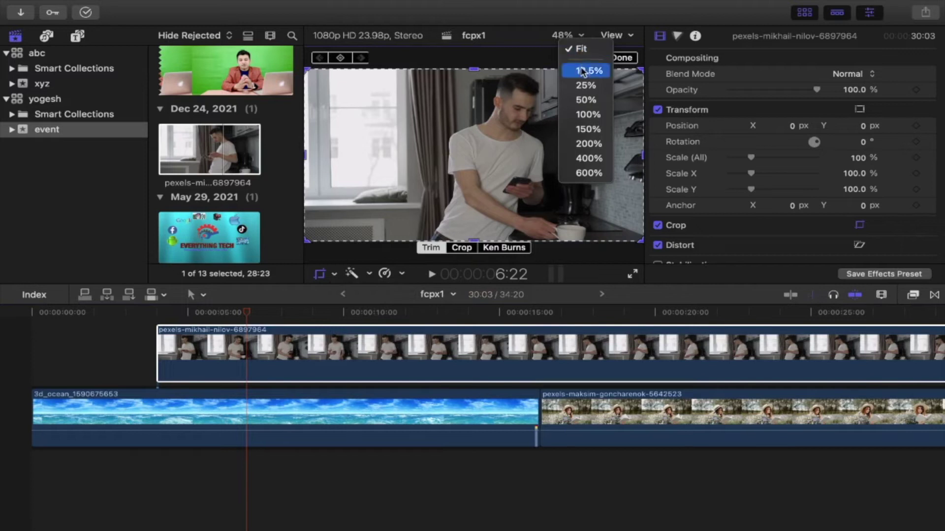
click(583, 87)
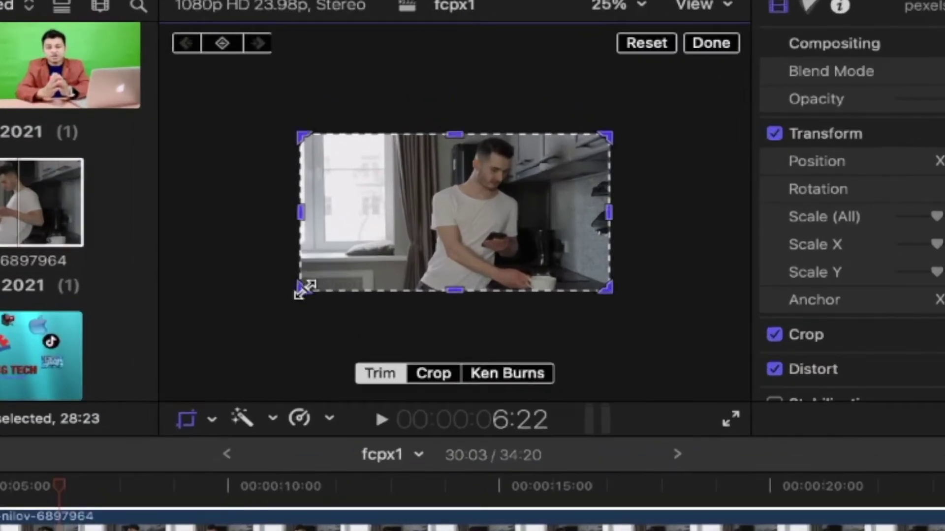
drag(315, 278, 438, 215)
mouse_move(606, 137)
mouse_down()
mouse_move(570, 145)
mouse_move(551, 135)
mouse_up()
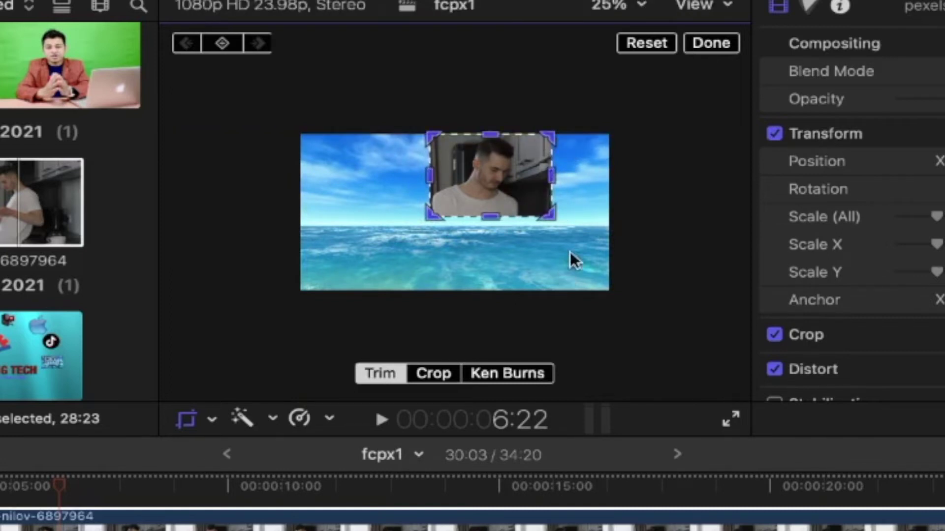
click(709, 44)
click(608, 7)
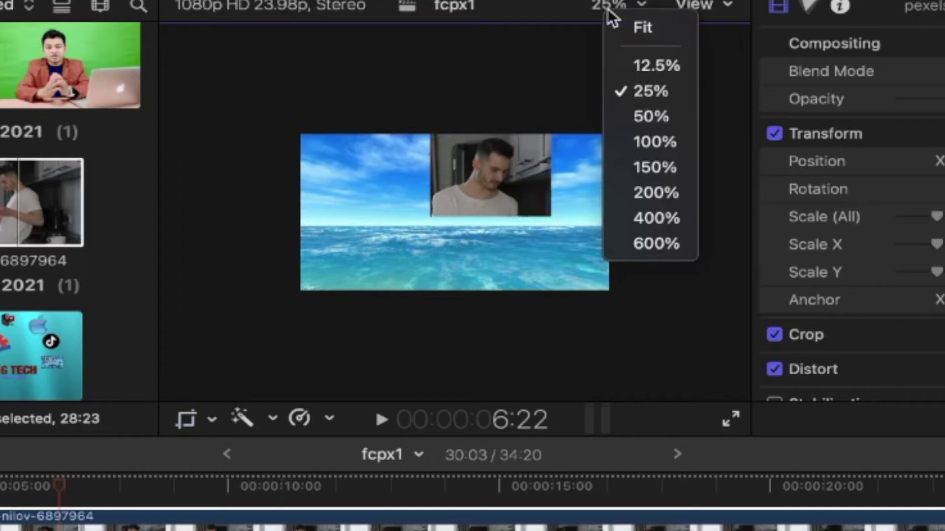
click(627, 37)
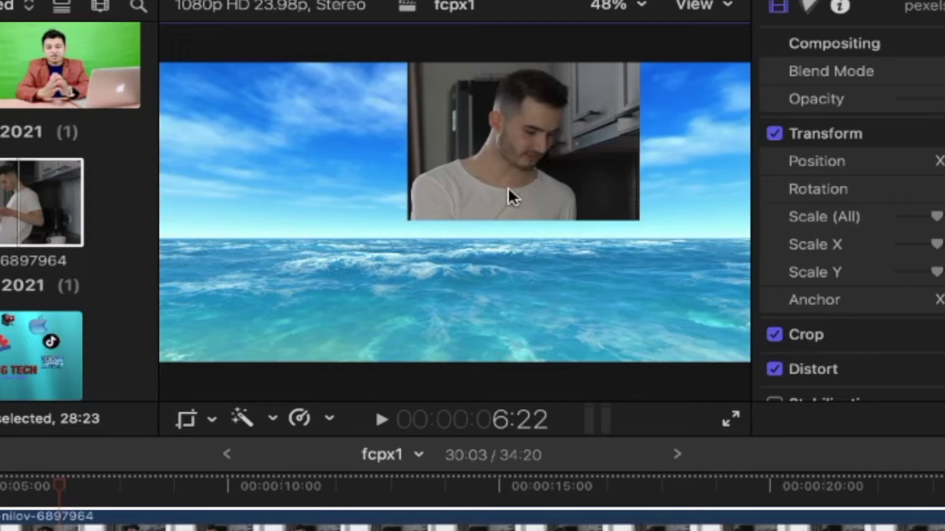
click(212, 420)
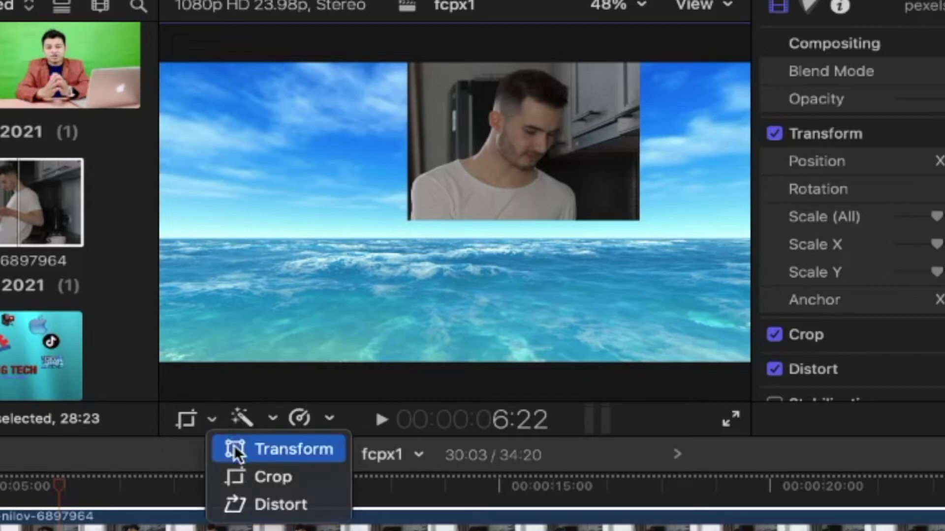
Move the cropped inset to the top-left corner and preview it from 4 seconds.
click(234, 446)
mouse_move(530, 131)
mouse_down()
mouse_move(325, 237)
mouse_move(666, 152)
mouse_move(284, 134)
mouse_up()
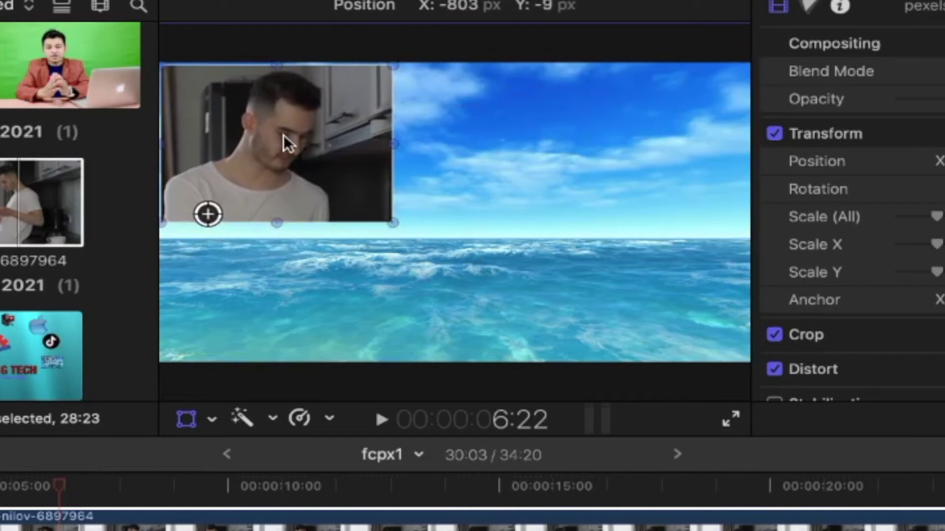
key(Up)
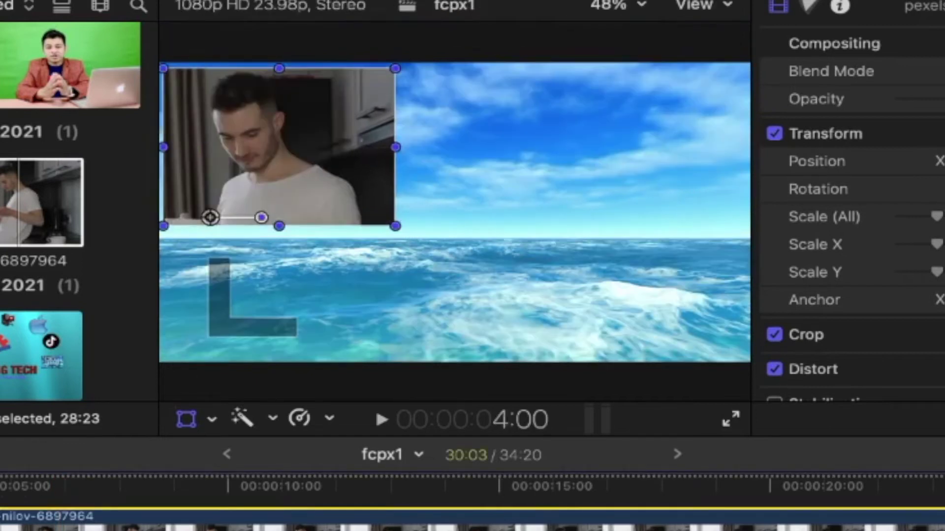
key(space)
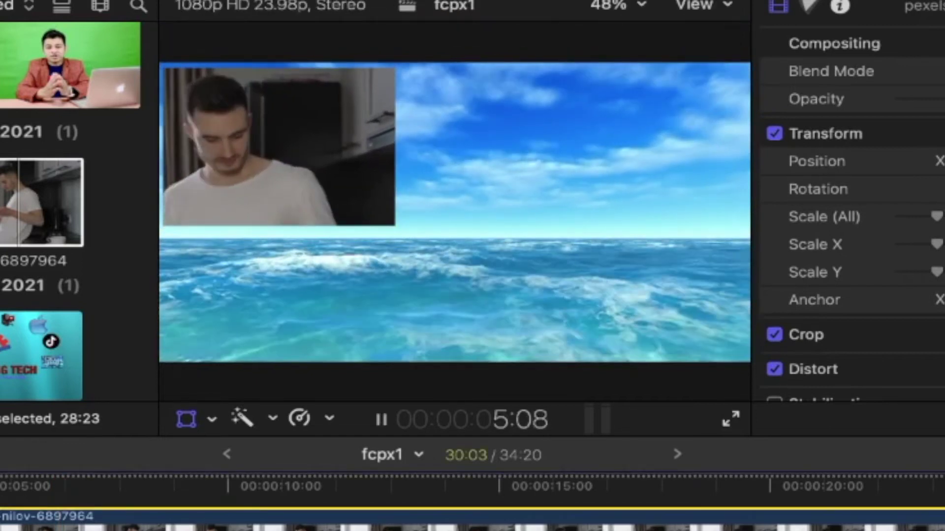
key(space)
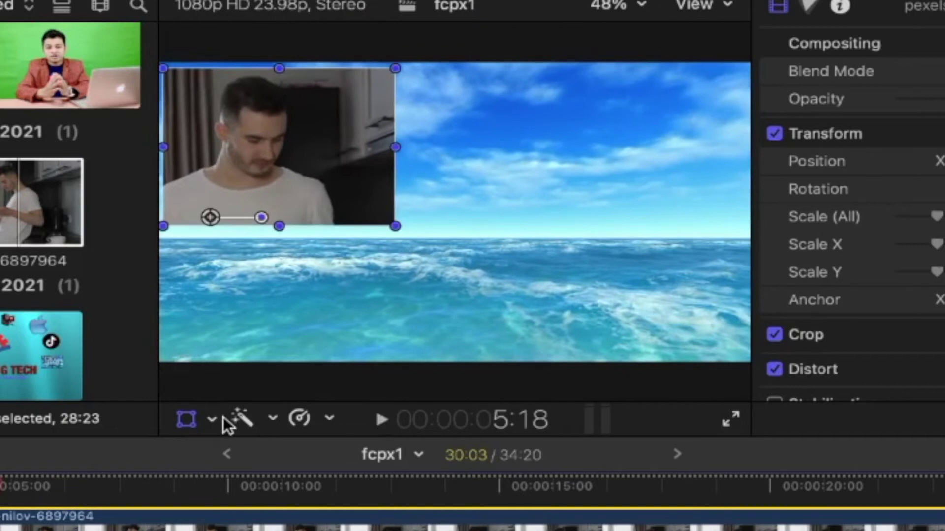
Enlarge the crop area and move the inset toward the frame centre.
click(211, 419)
click(234, 476)
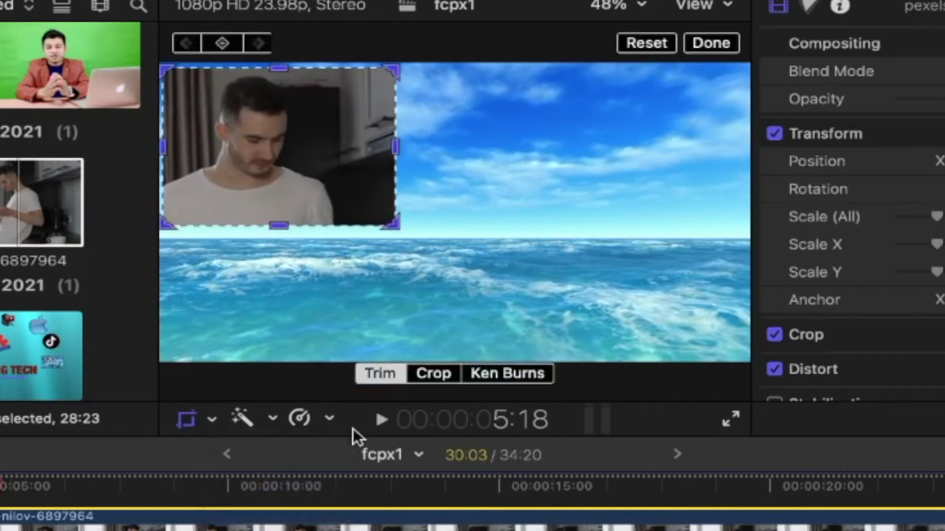
drag(393, 223, 613, 316)
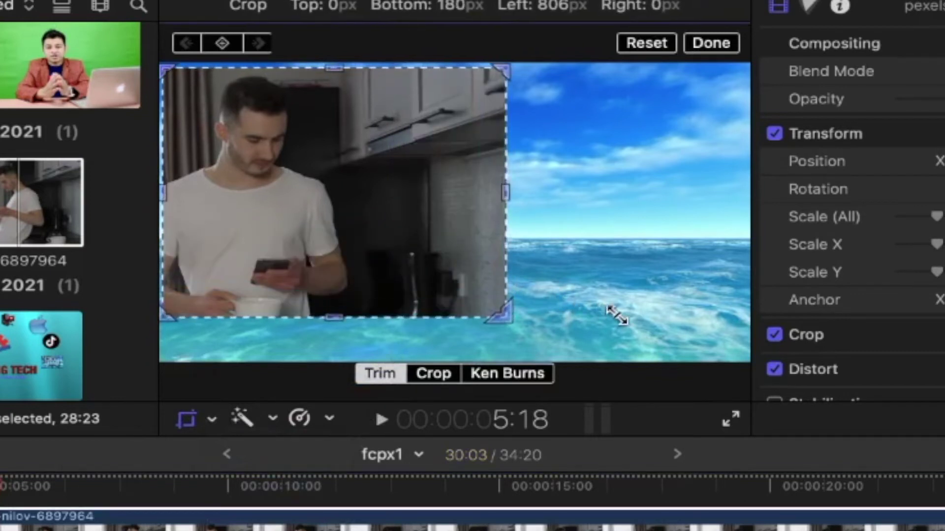
drag(258, 210, 256, 206)
click(211, 422)
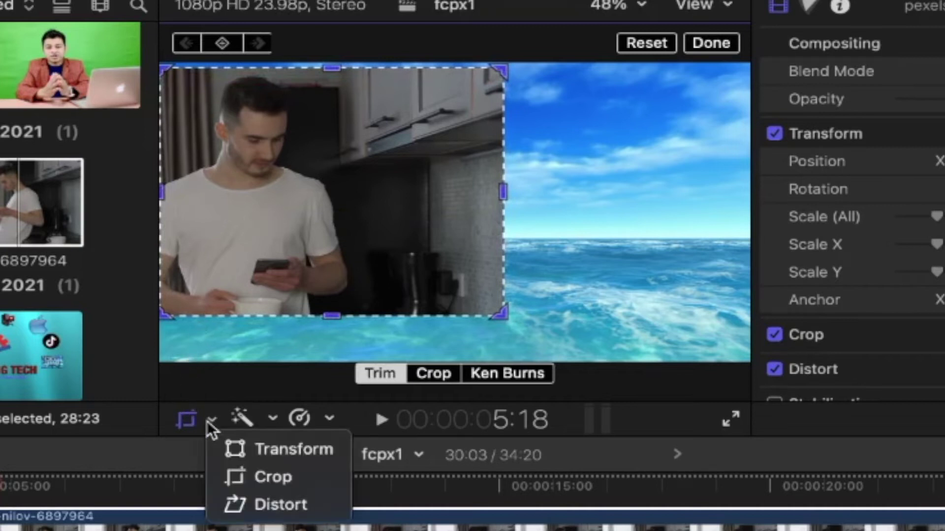
click(234, 442)
drag(323, 211, 396, 202)
Crop the inset to a small square around the man's hand and phone, then play it.
click(211, 421)
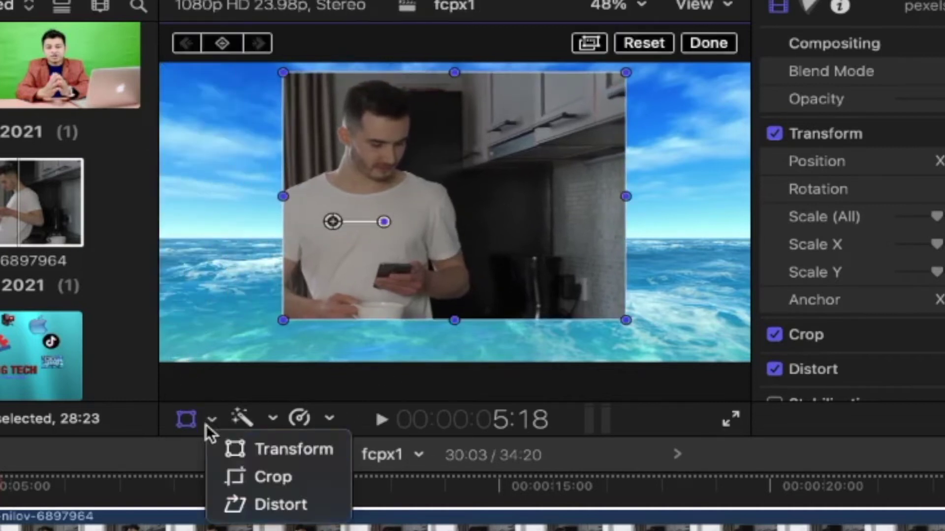
click(239, 479)
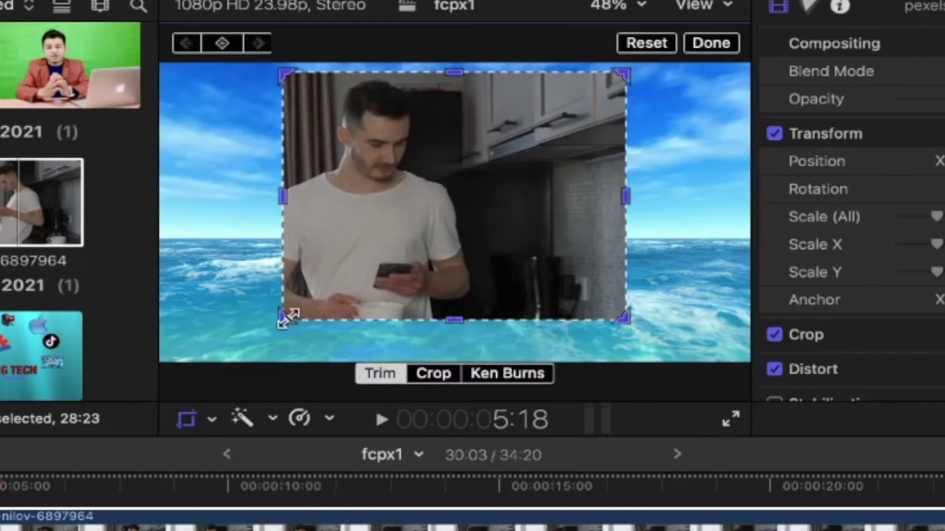
drag(284, 196, 221, 198)
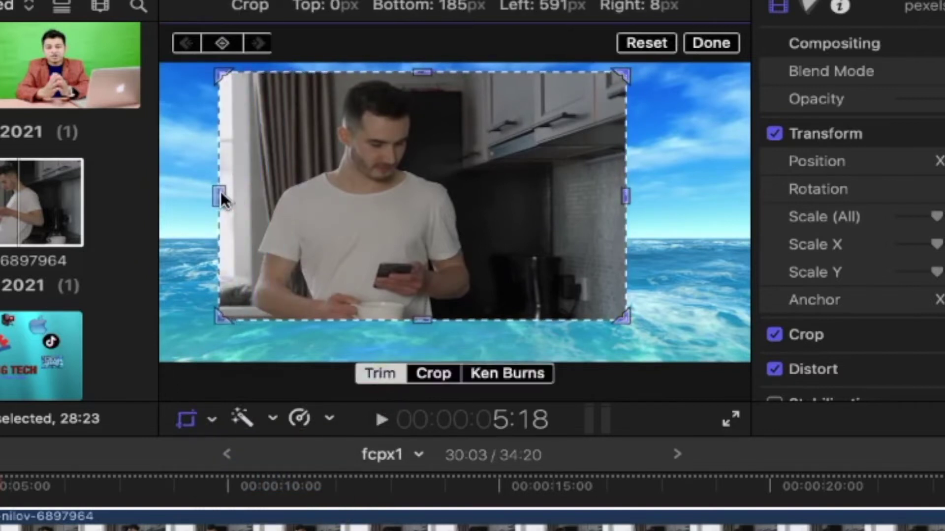
drag(221, 75, 363, 221)
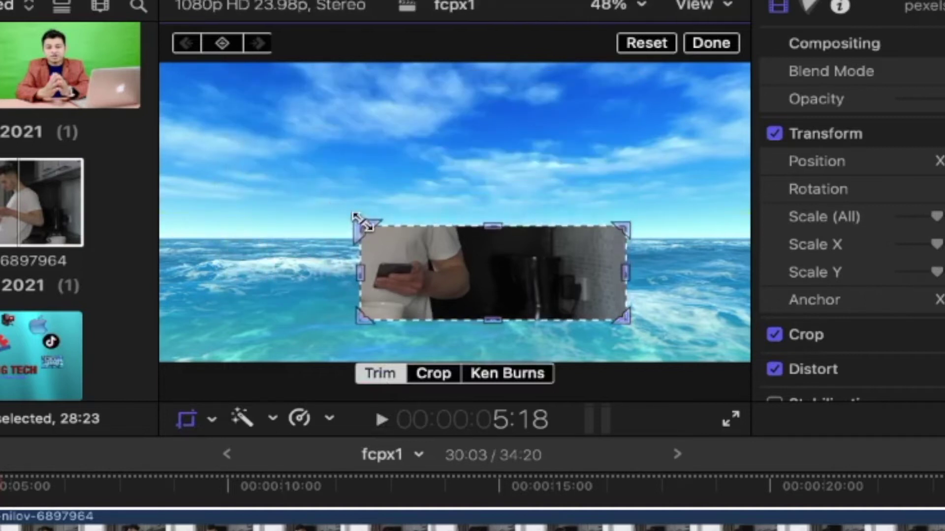
drag(628, 318, 445, 299)
click(711, 50)
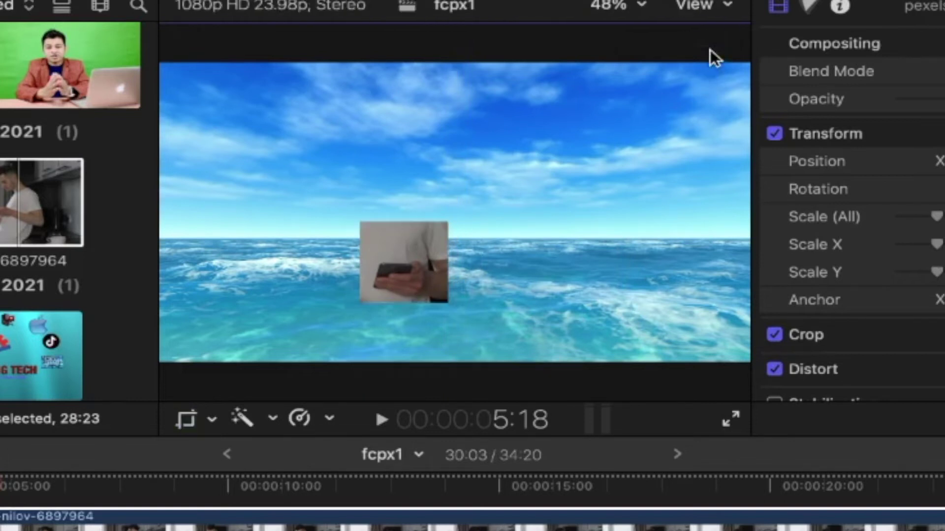
click(212, 421)
click(234, 449)
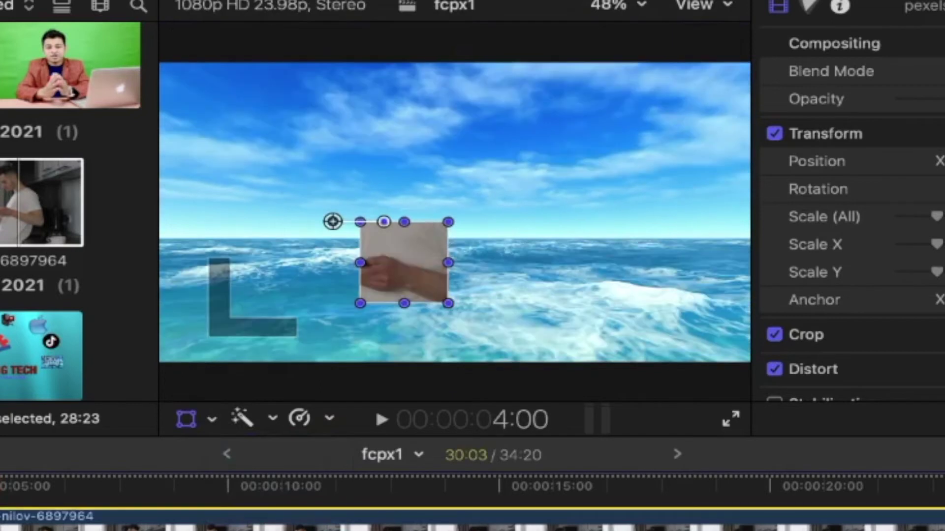
key(space)
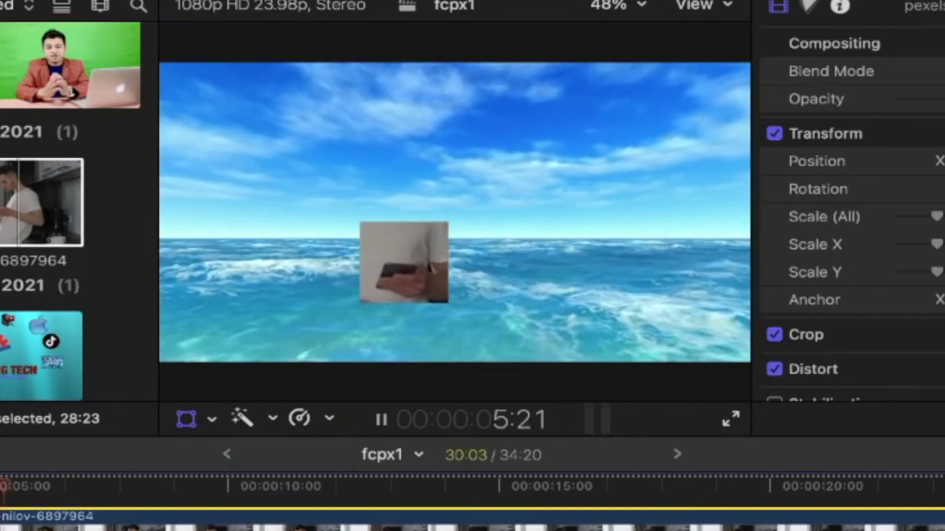
key(space)
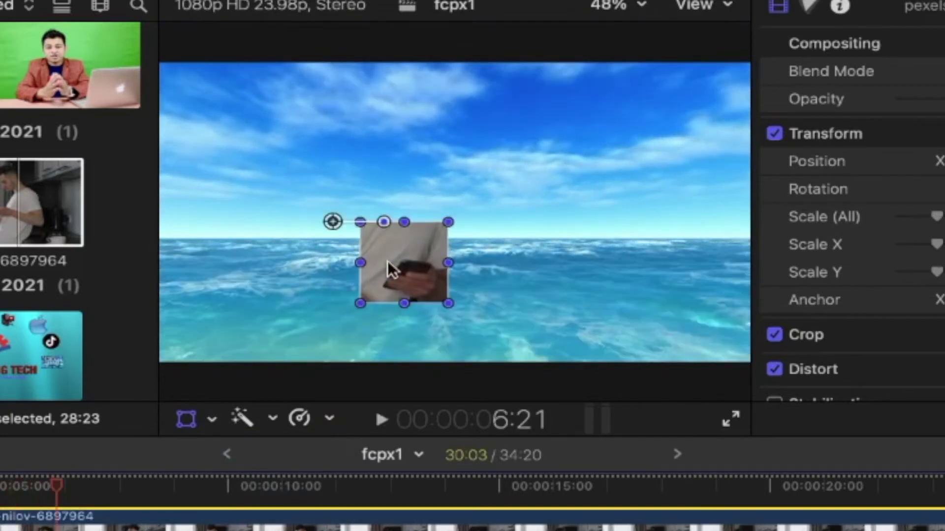
Undo the last three crop and move changes and pick the fill-frame Crop style.
key(super+z)
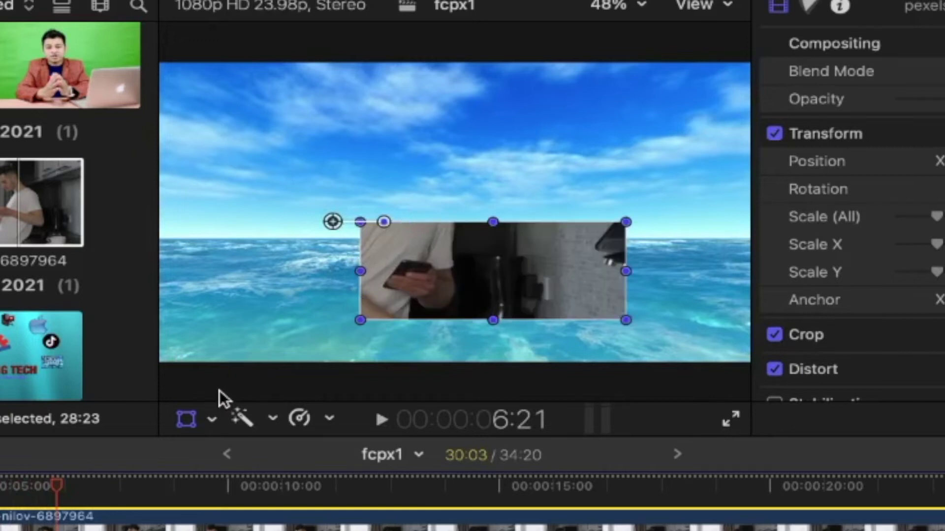
key(super+z)
key(super+z)
key(super+z)
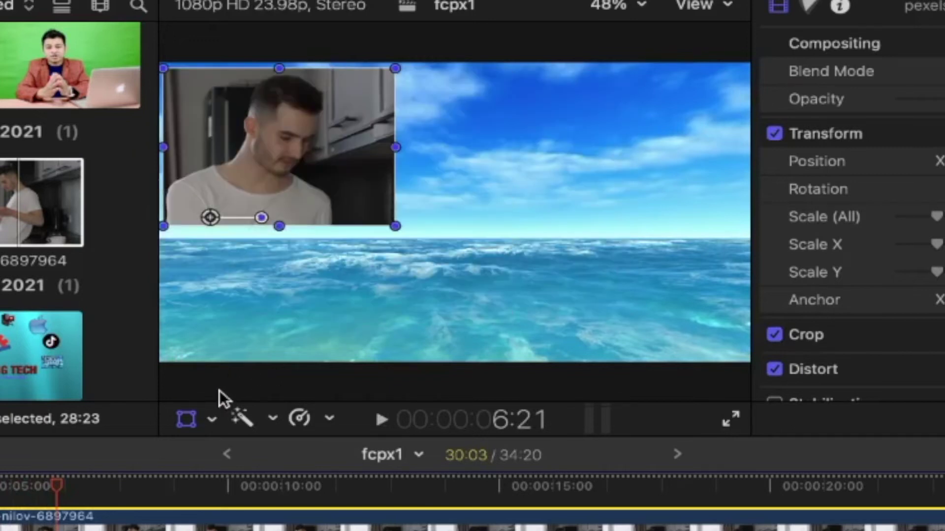
key(super+z)
key(super+z)
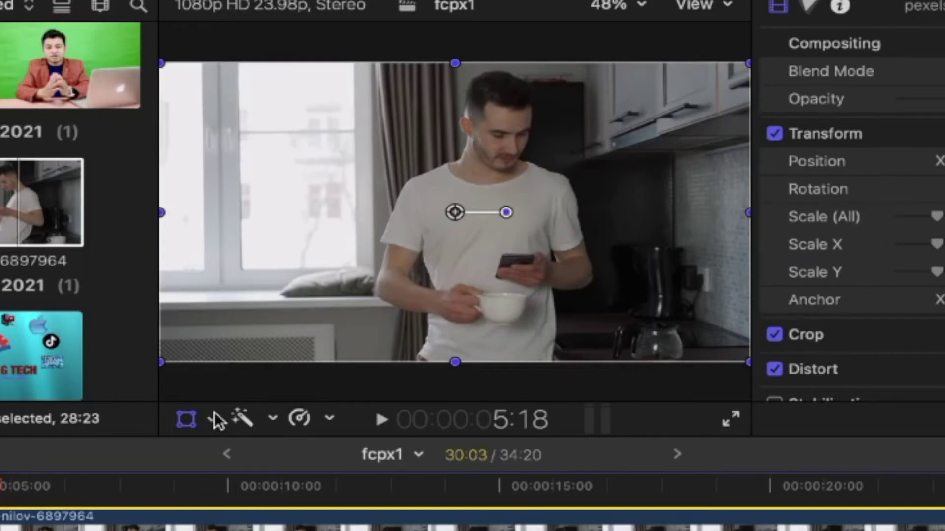
click(214, 412)
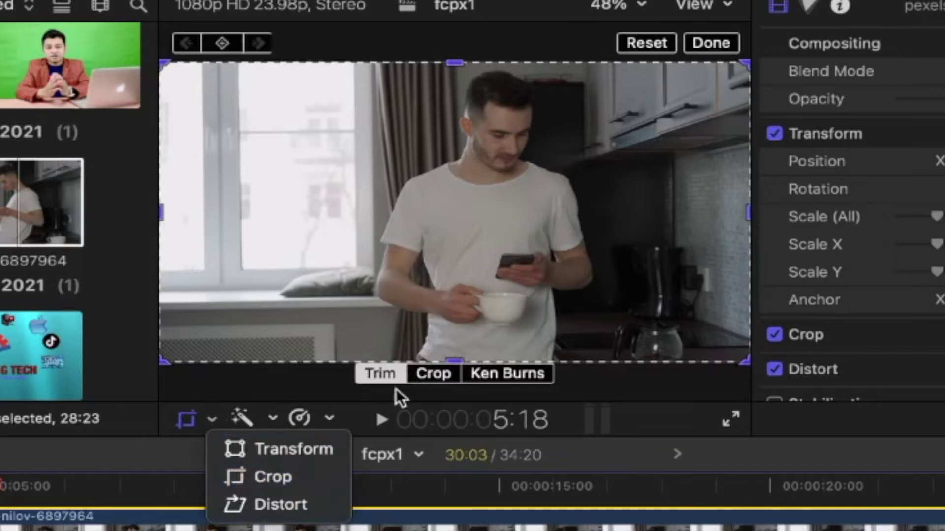
click(421, 374)
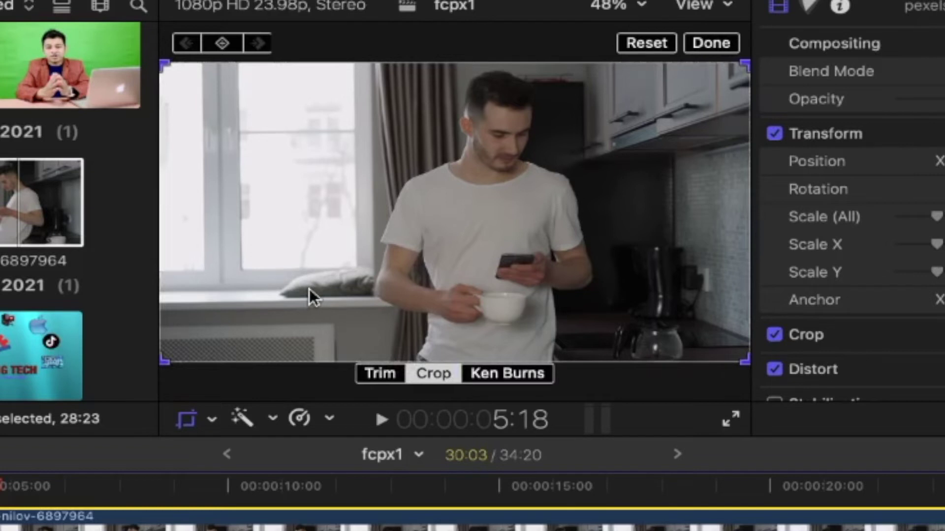
At 25% viewer zoom, crop the kitchen clip to a close-up of the man's face.
click(642, 6)
click(640, 118)
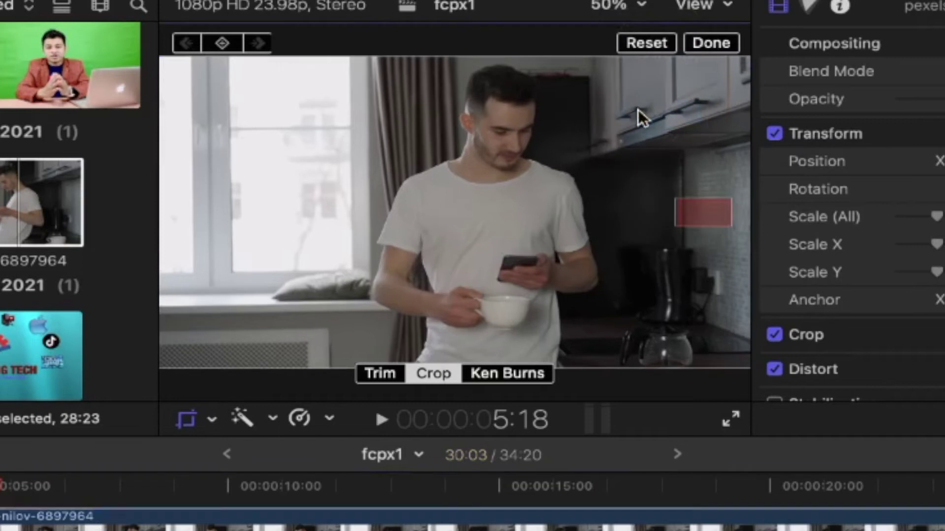
click(639, 4)
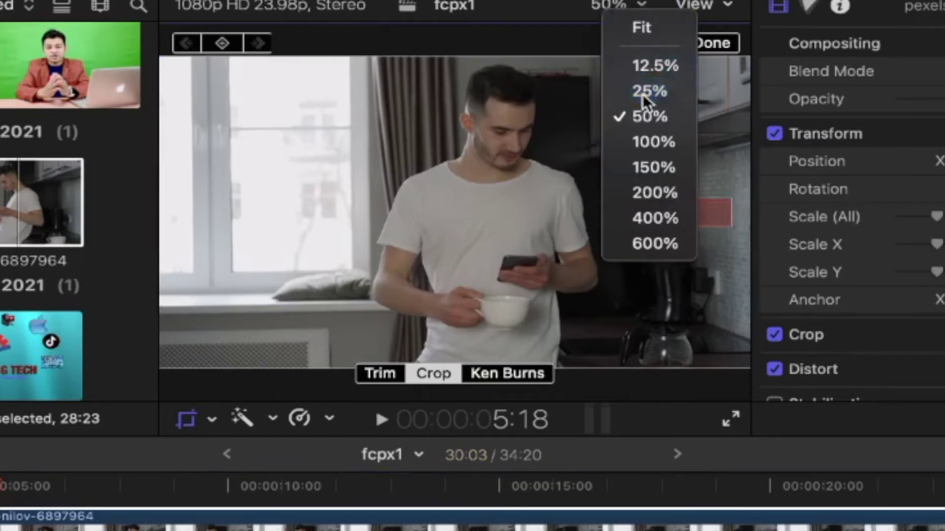
click(643, 92)
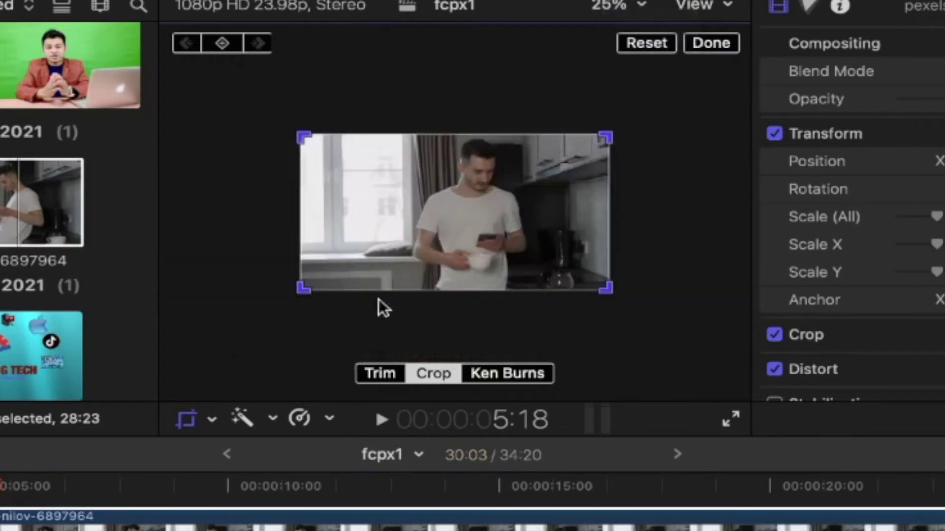
mouse_move(304, 292)
mouse_down()
mouse_move(412, 214)
mouse_move(427, 224)
mouse_up()
drag(604, 226, 530, 188)
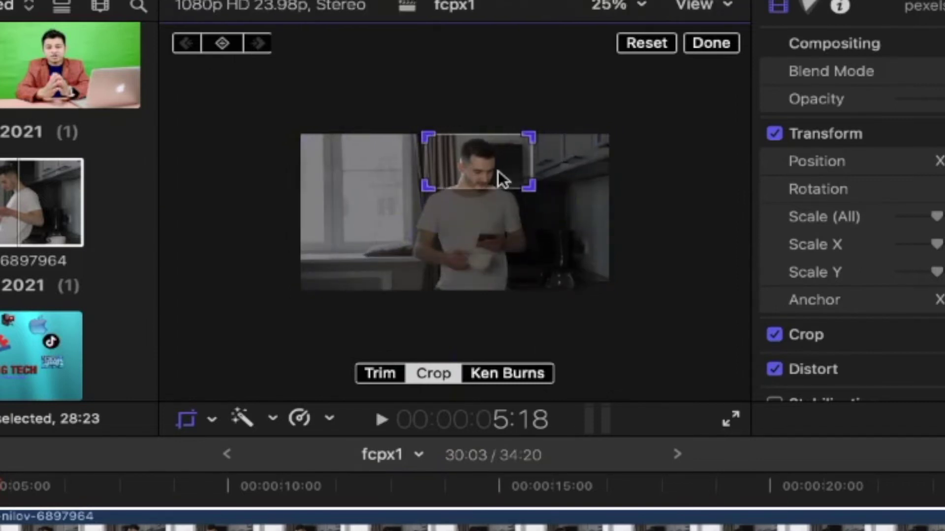
drag(492, 161, 495, 164)
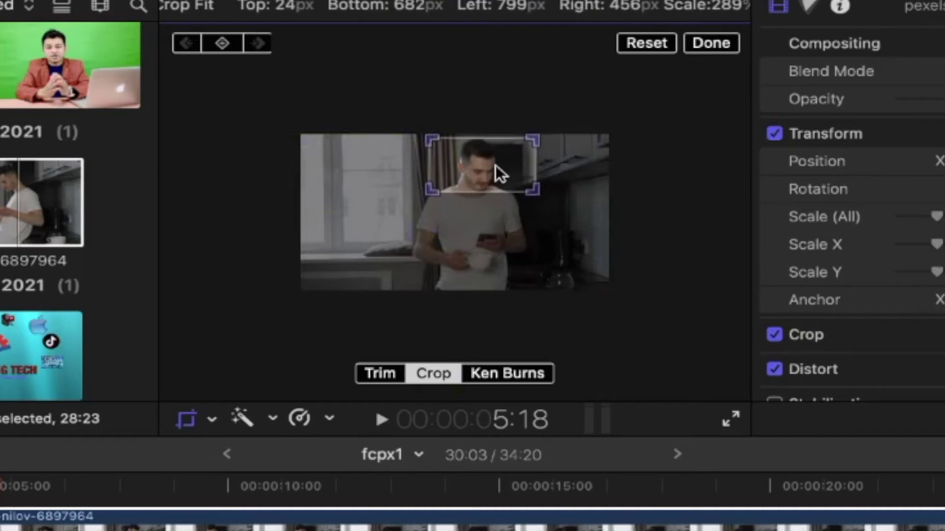
click(710, 43)
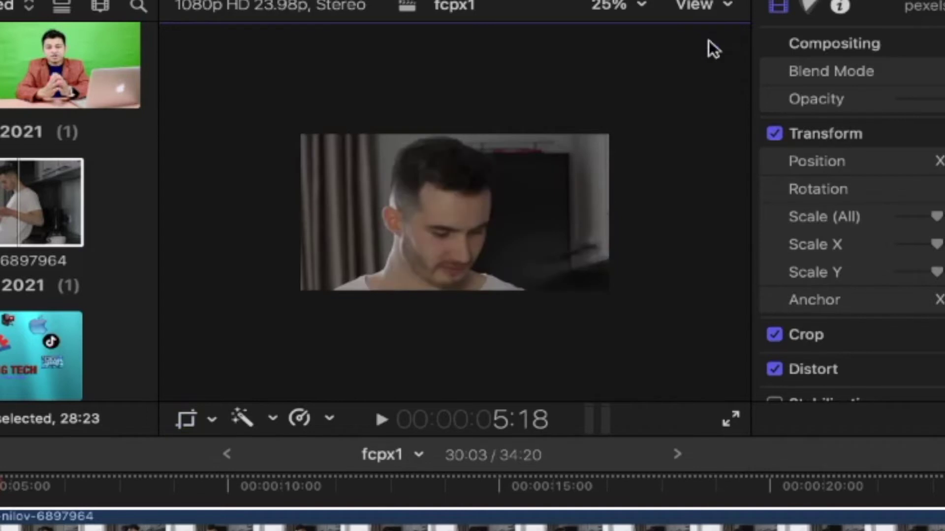
Fit the viewer and play back the face close-up.
click(643, 7)
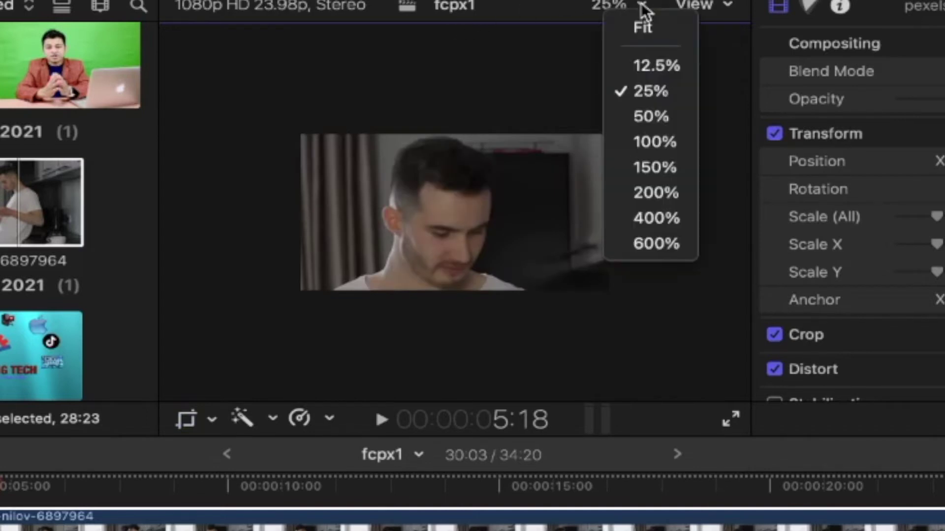
click(642, 30)
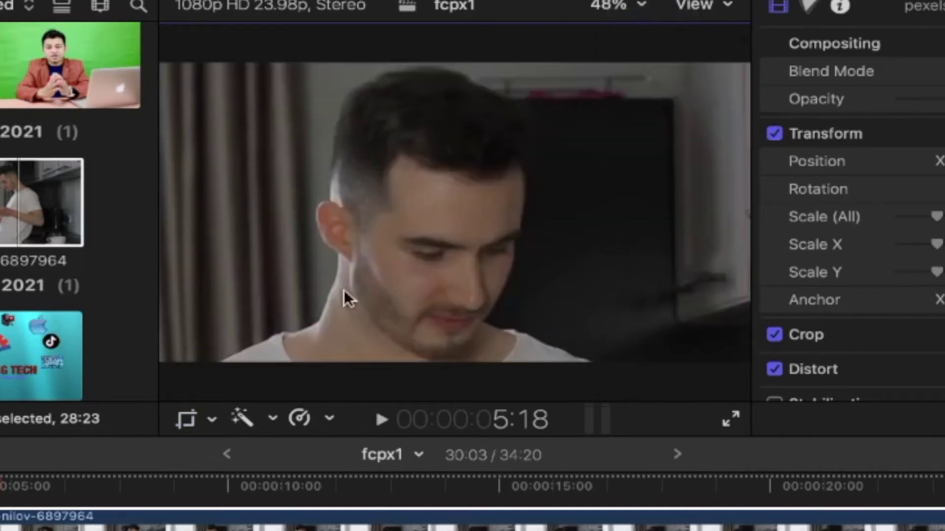
click(473, 522)
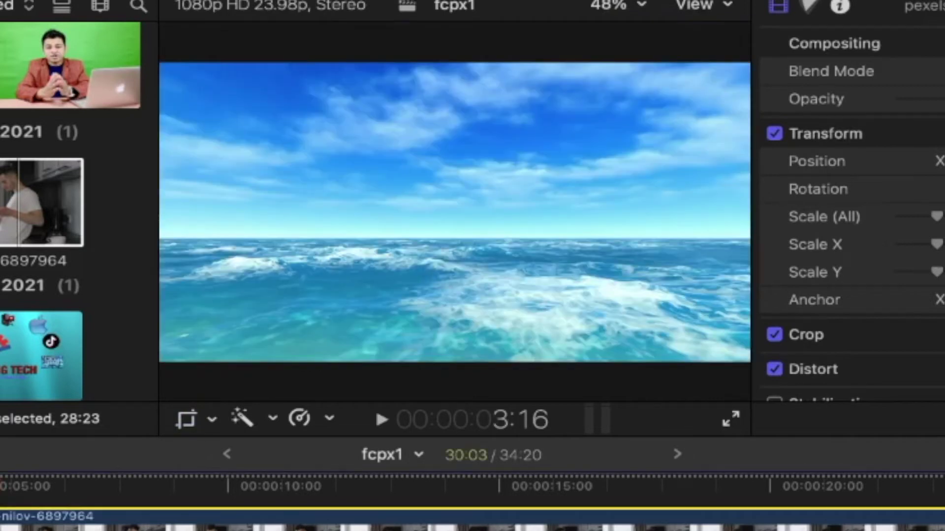
key(space)
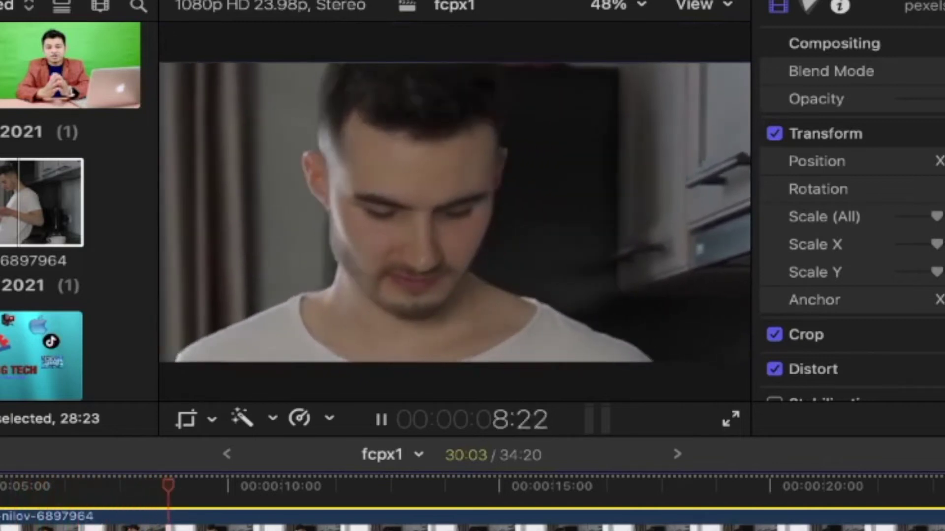
key(space)
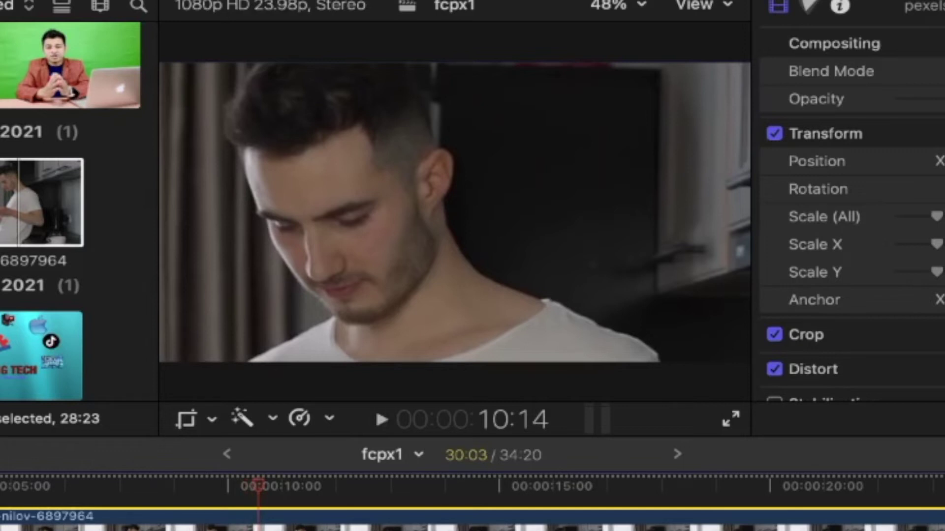
click(212, 419)
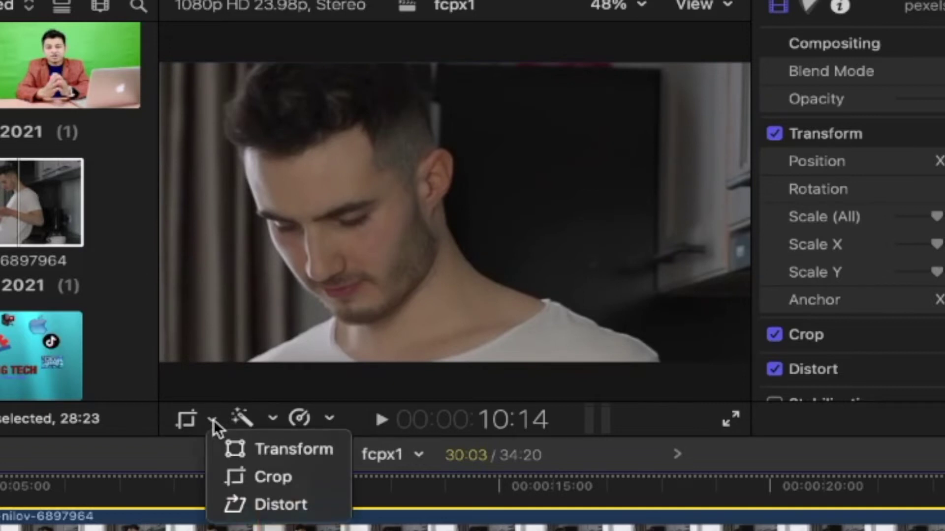
Apply Ken Burns to the kitchen clip with default Start/End frames, scrubbing back to about 4:07.
click(249, 467)
click(503, 375)
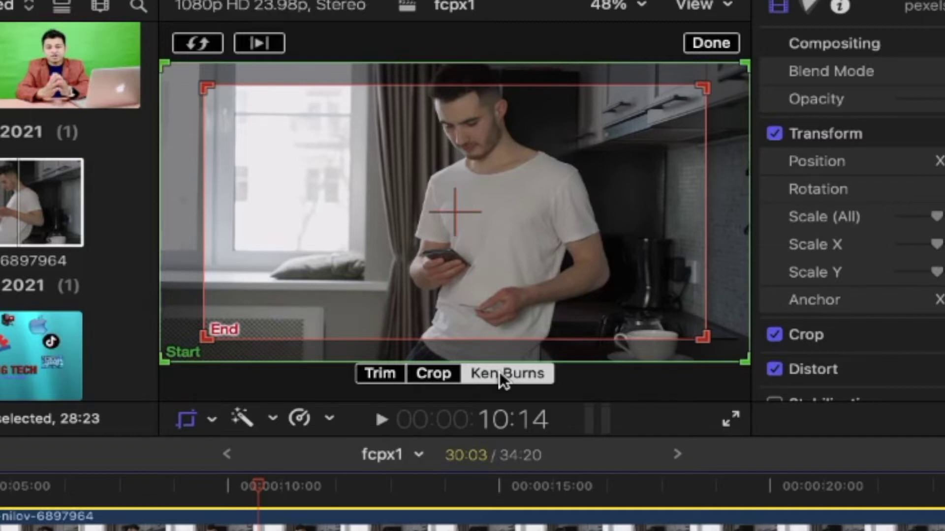
click(209, 420)
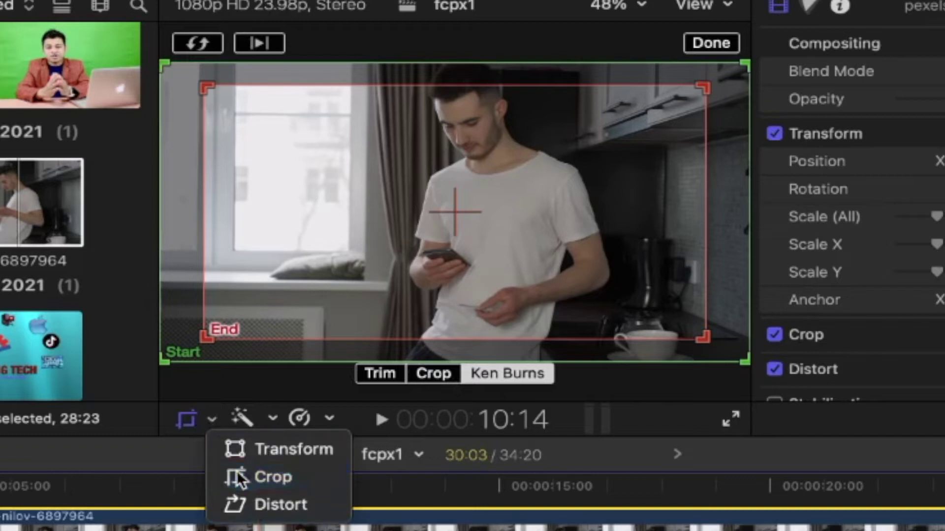
click(236, 477)
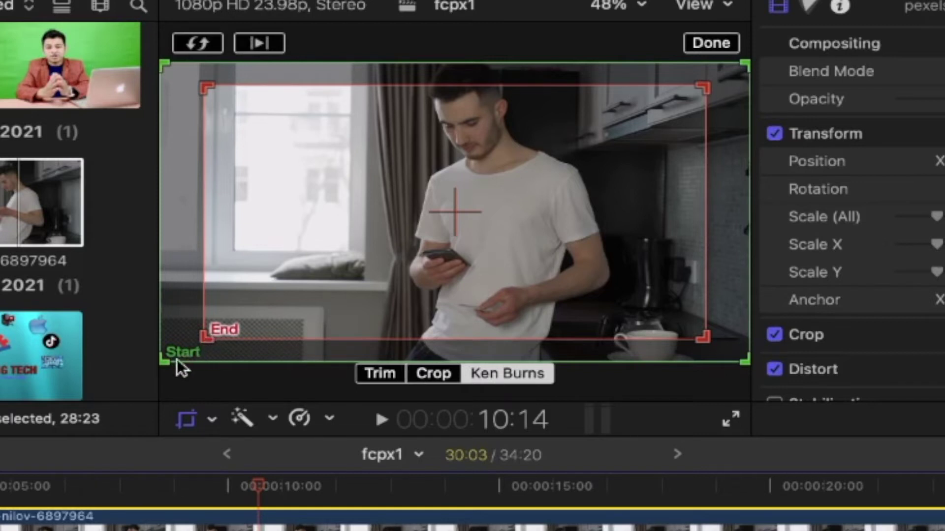
drag(259, 487, 2, 488)
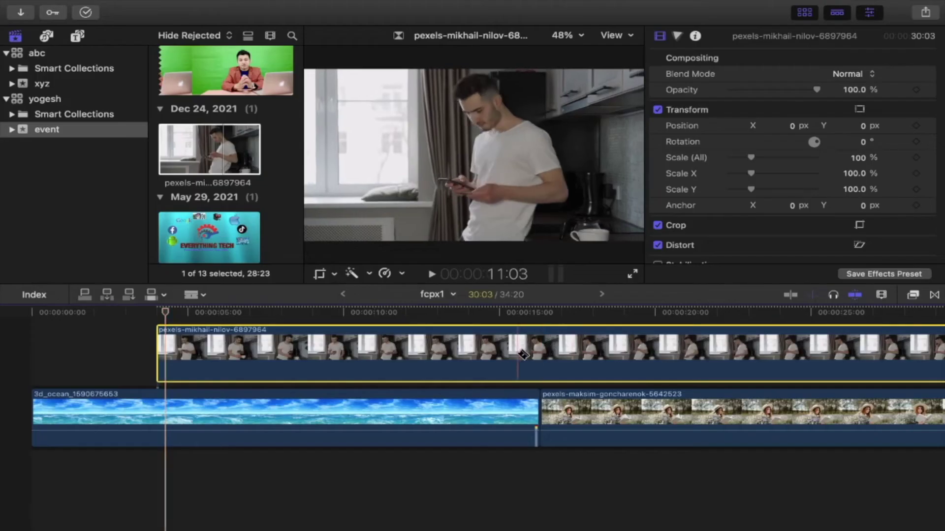
Blade the man clip, delete its right-hand piece and shorten the remaining clip.
click(537, 354)
key(a)
click(545, 353)
key(Delete)
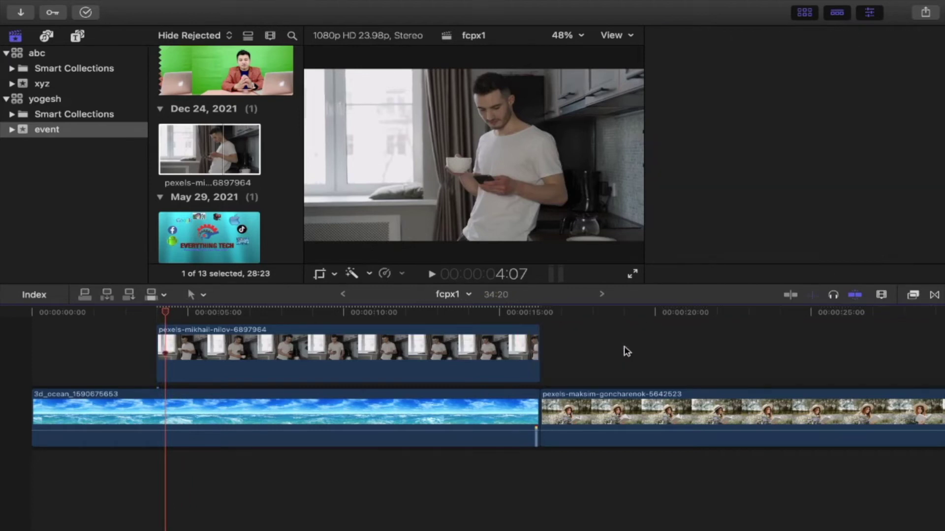
mouse_move(537, 355)
mouse_down()
mouse_move(310, 354)
mouse_move(407, 354)
mouse_up()
click(307, 312)
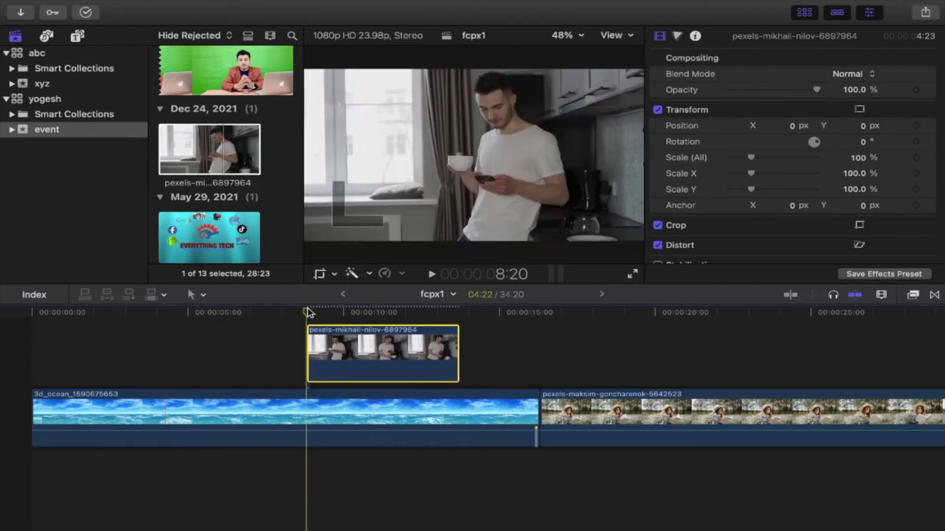
Shrink the Ken Burns end frame to a tight close-up of the man's face.
click(320, 274)
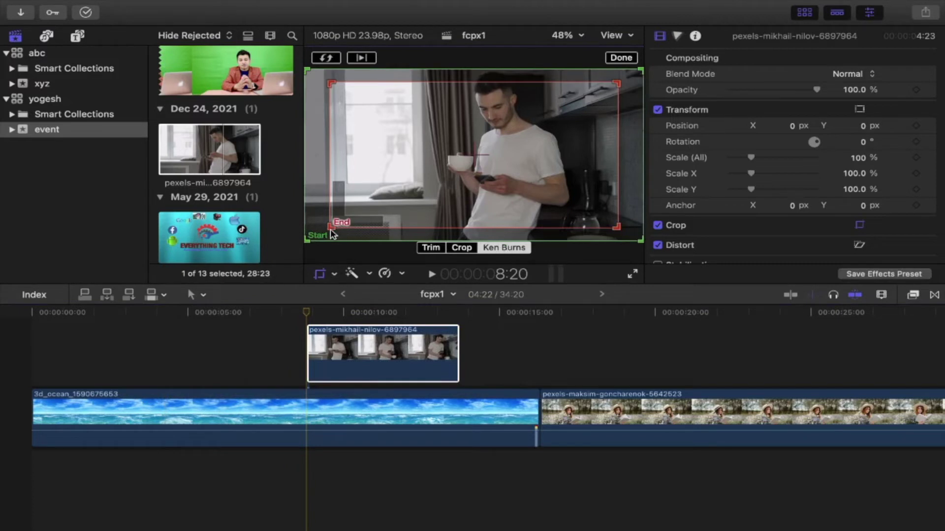
drag(332, 234, 335, 235)
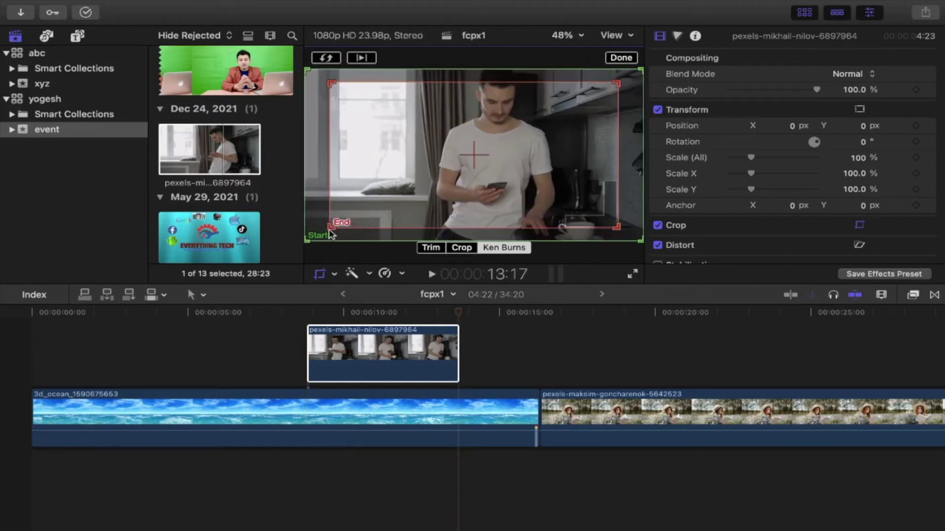
drag(328, 230, 438, 146)
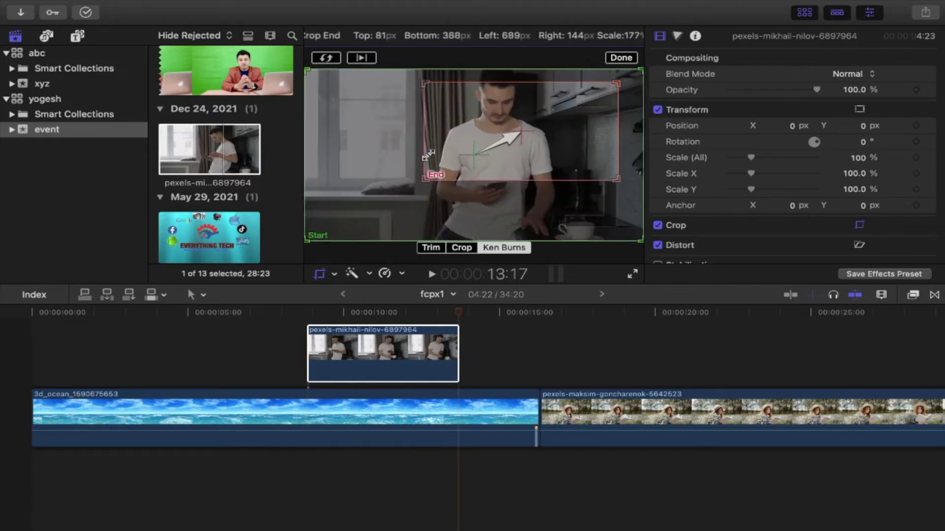
drag(512, 138, 488, 114)
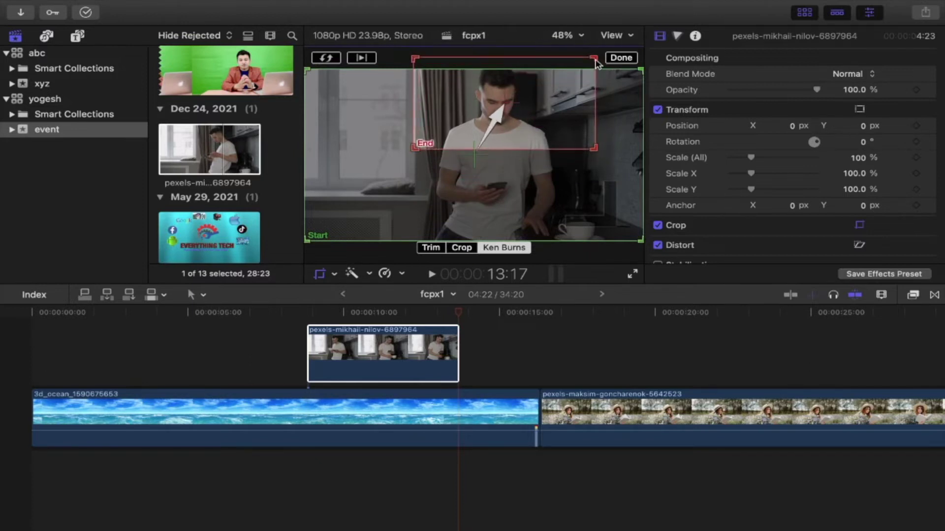
drag(595, 59, 557, 77)
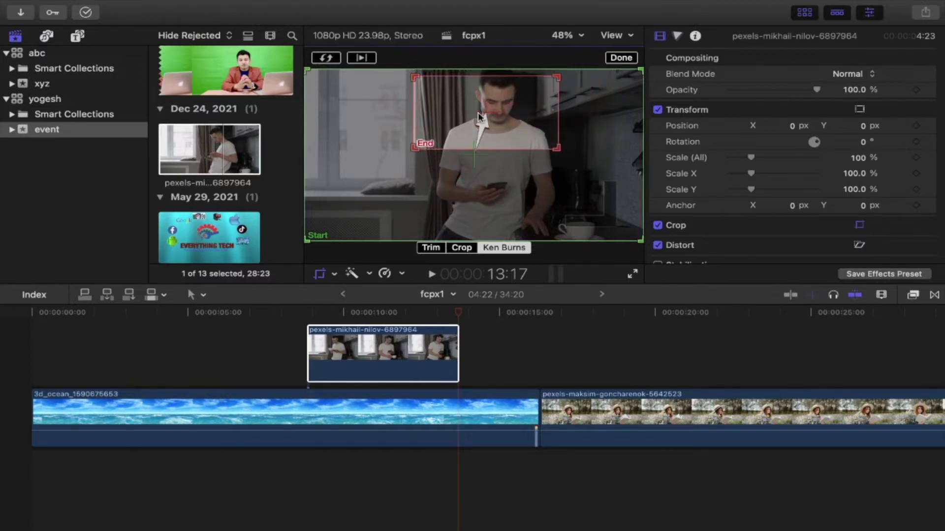
drag(474, 112, 486, 104)
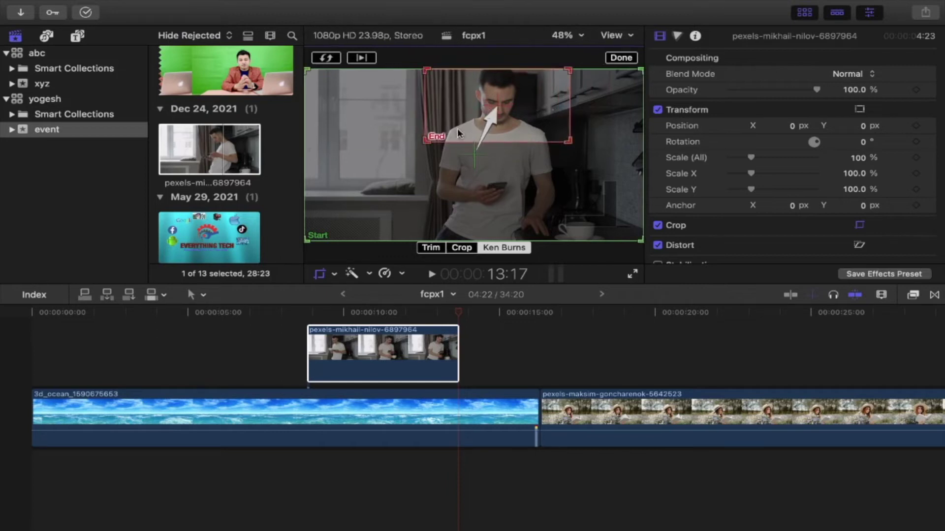
drag(429, 141, 445, 131)
drag(568, 132, 555, 132)
click(629, 59)
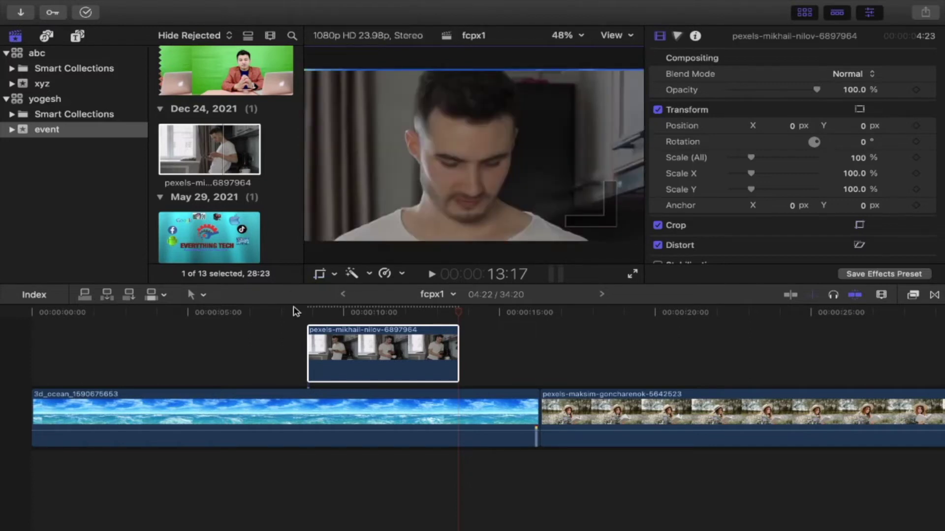
click(294, 311)
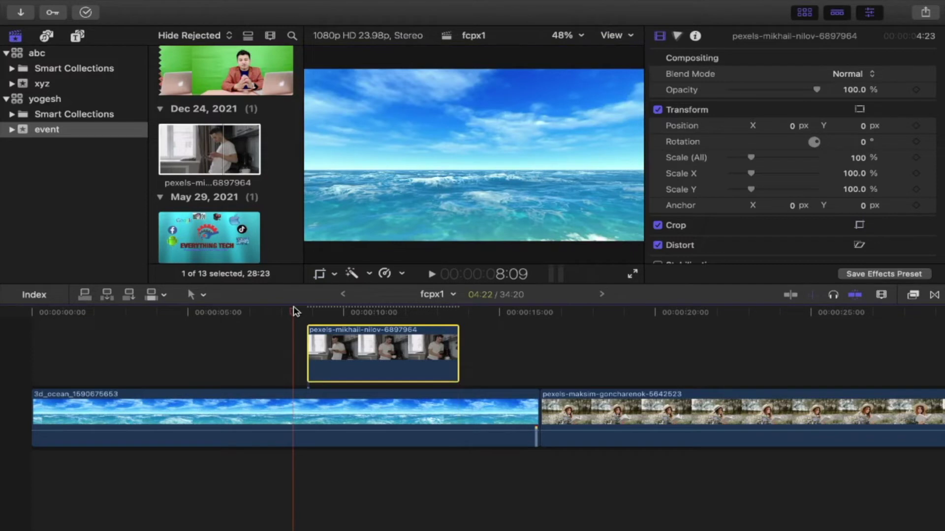
Move and resize the Ken Burns end frame over the man's hands and phone.
key(space)
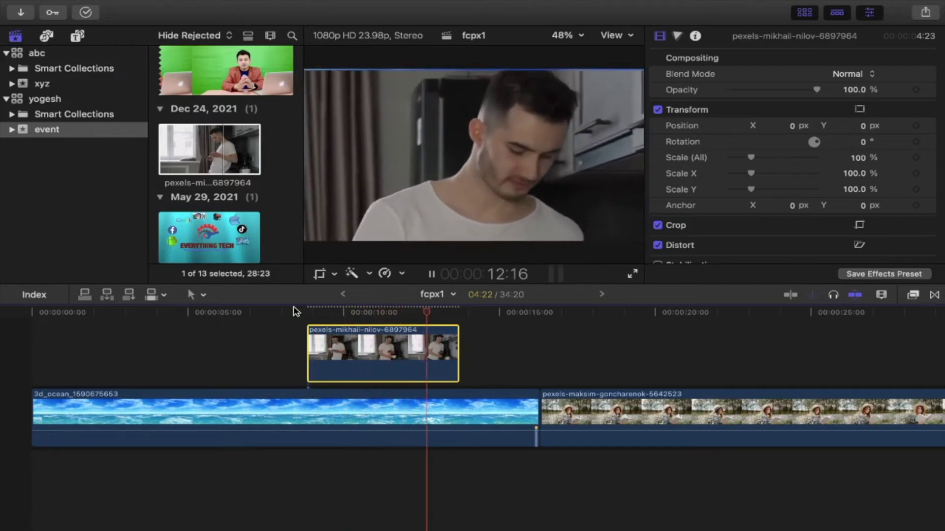
key(space)
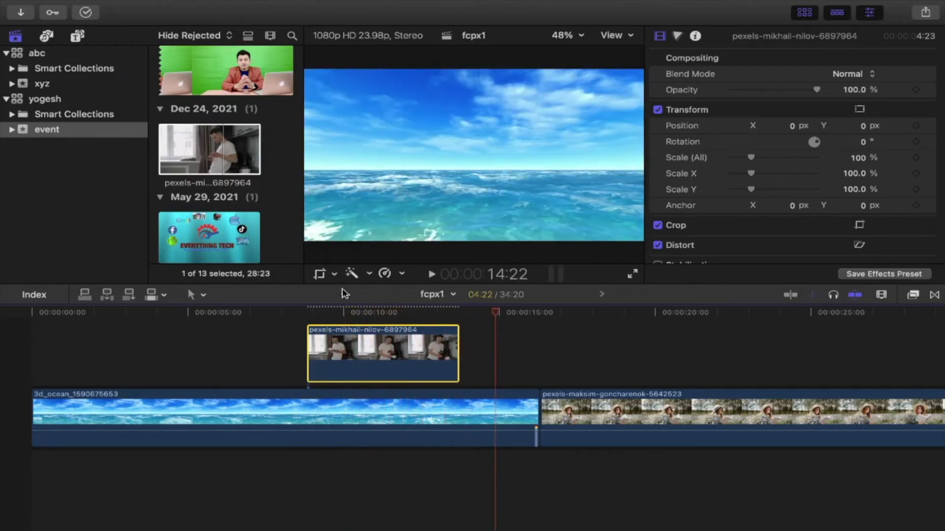
click(334, 274)
click(363, 308)
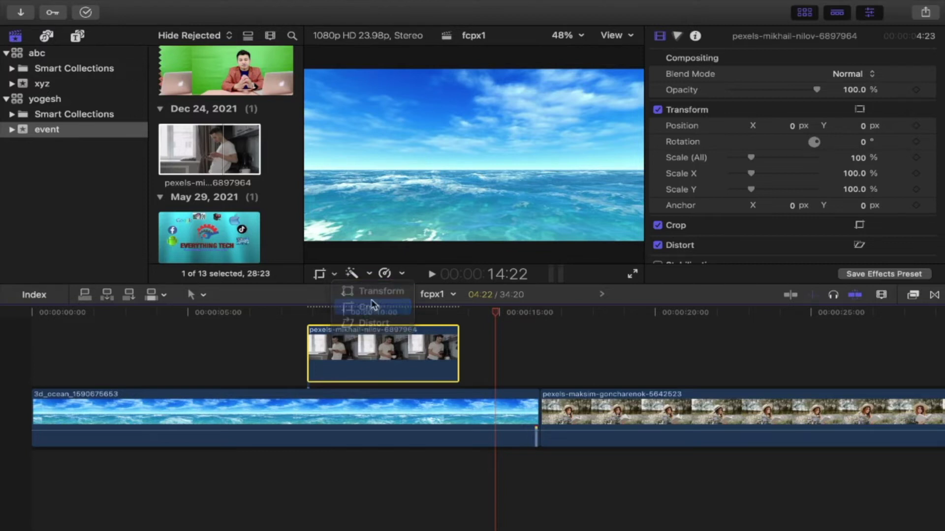
click(380, 312)
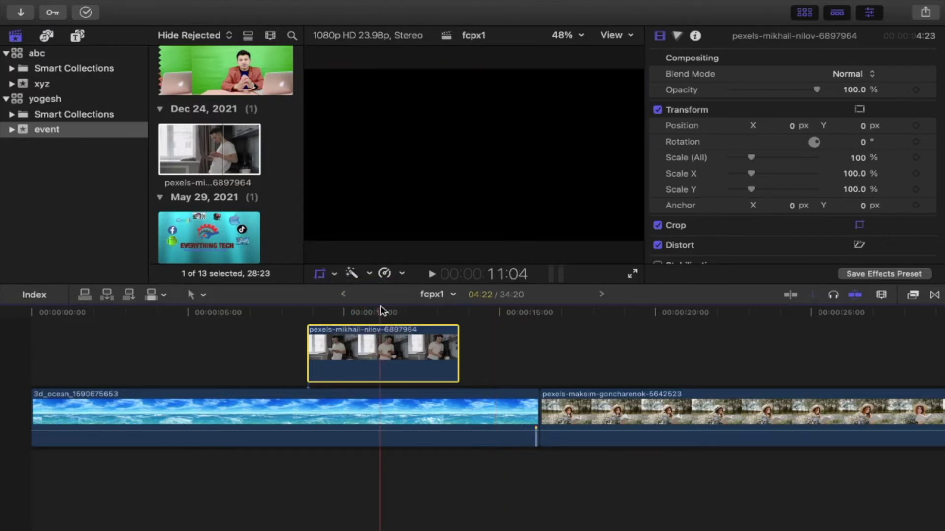
drag(513, 103, 526, 186)
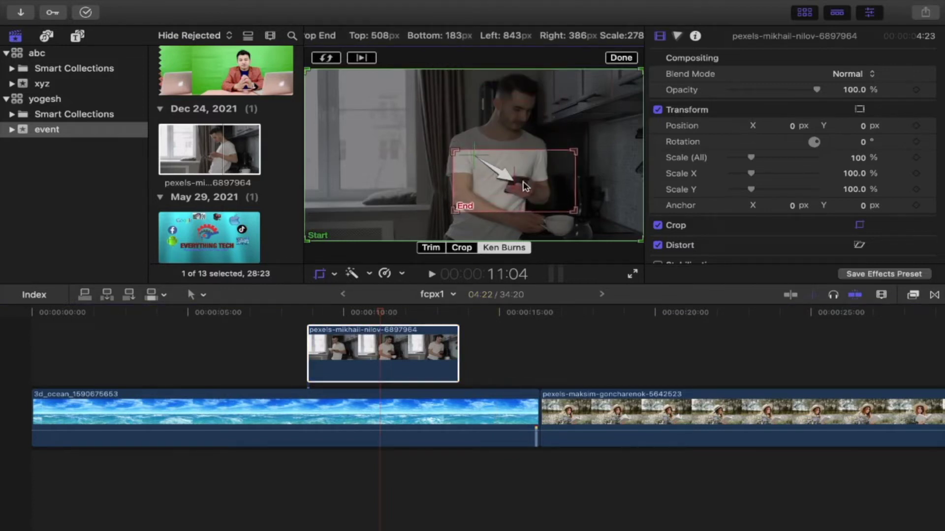
drag(573, 210, 550, 201)
drag(453, 151, 496, 180)
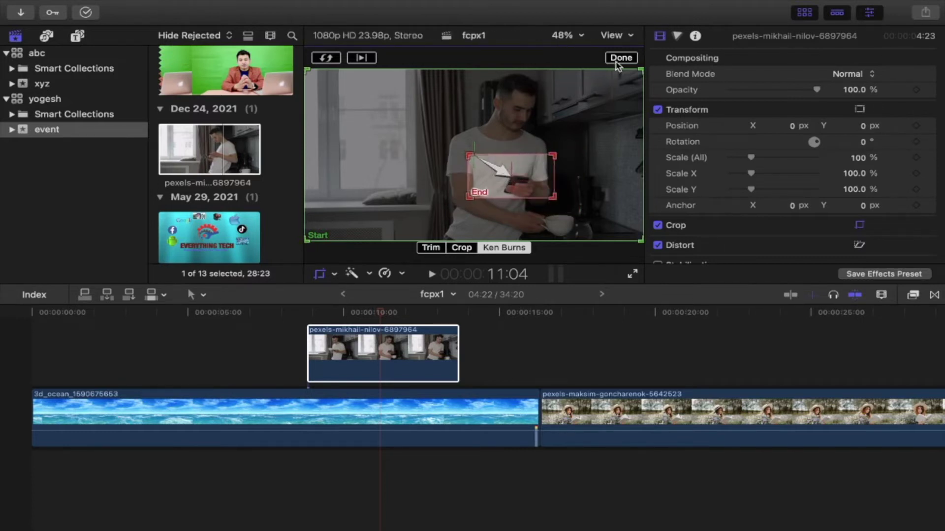
click(620, 58)
Play the man clip from its start to preview the new zoom, stopping at 10:02.
click(311, 313)
key(space)
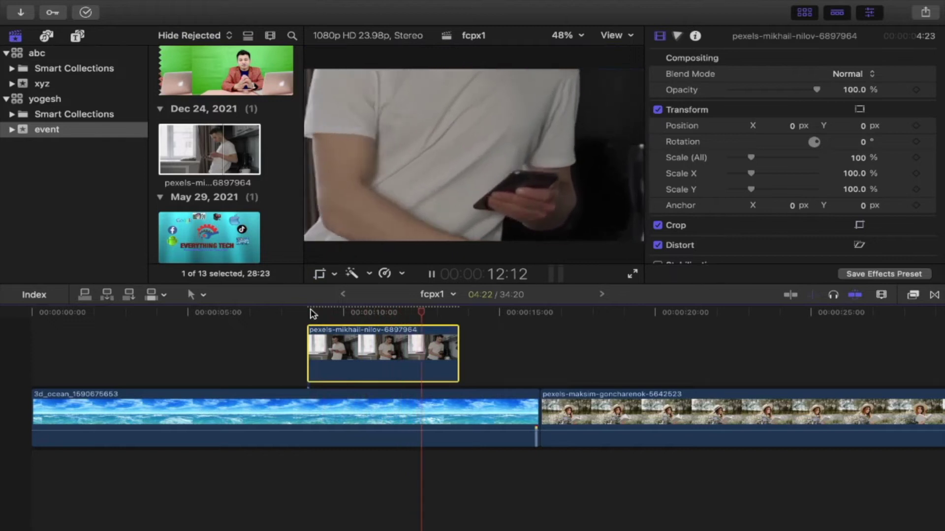
key(space)
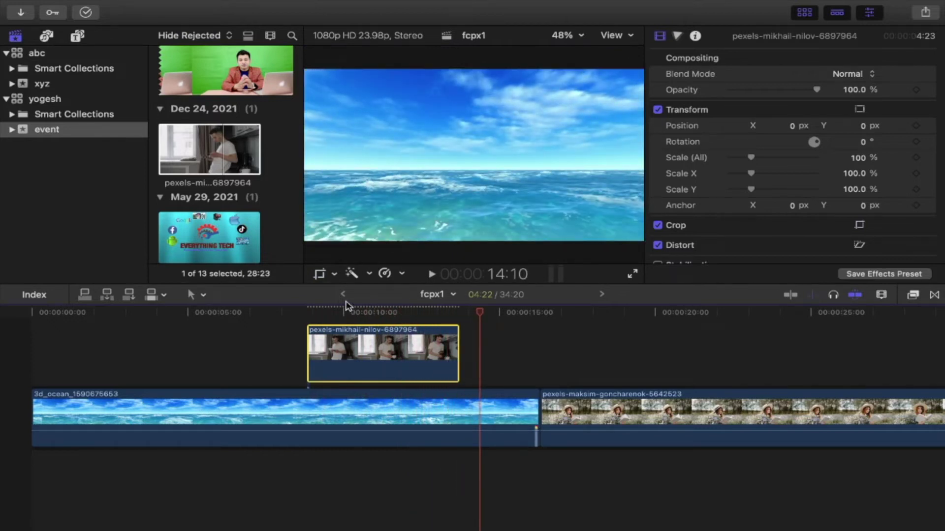
click(346, 311)
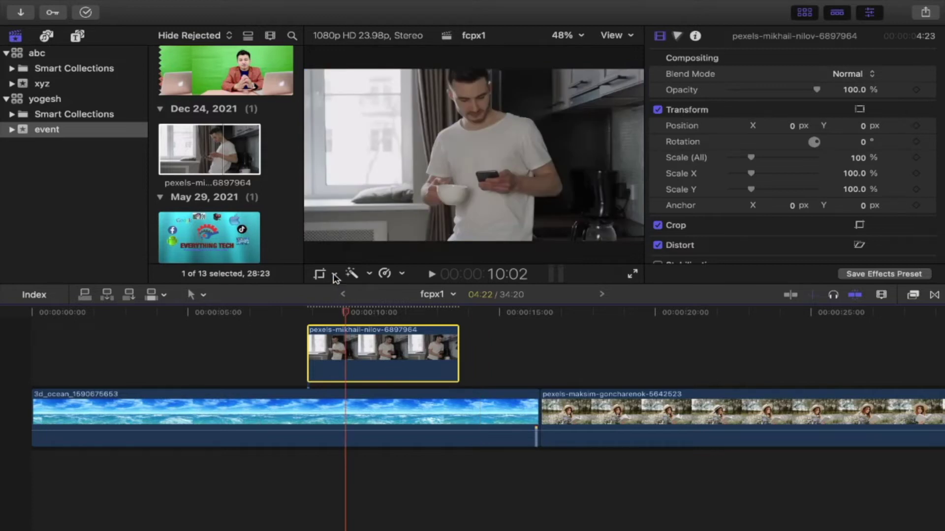
Open and then dismiss the viewer's Transform/Crop/Distort mode list.
click(334, 275)
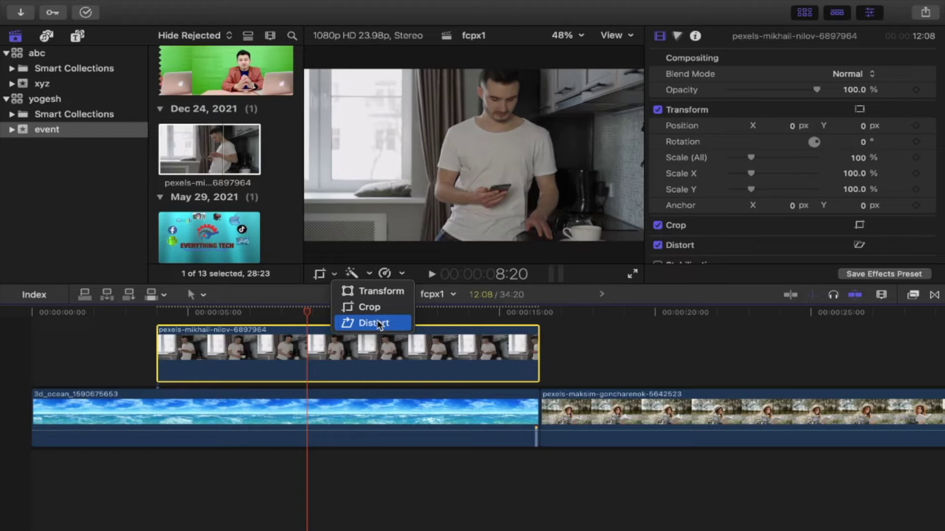
click(379, 323)
Remove the man clip and the ocean clip from the timeline.
click(658, 383)
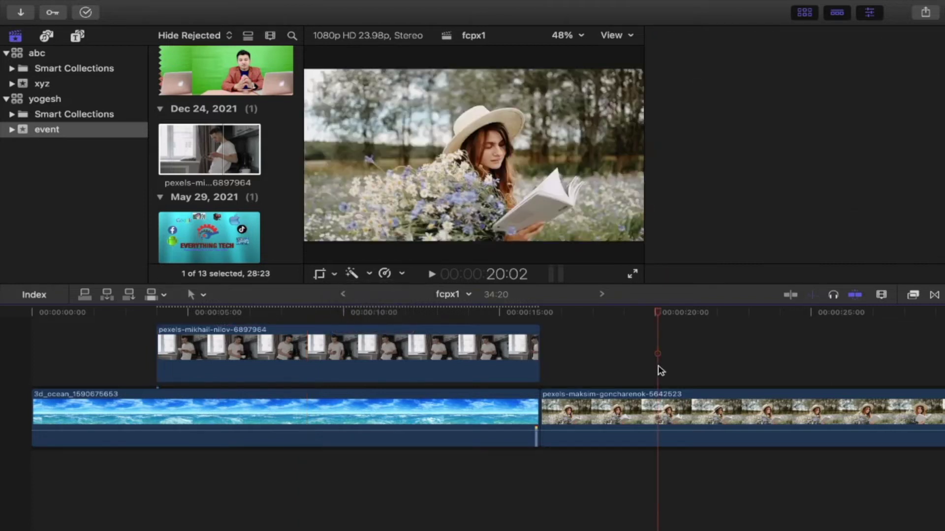
drag(424, 358, 769, 357)
click(389, 403)
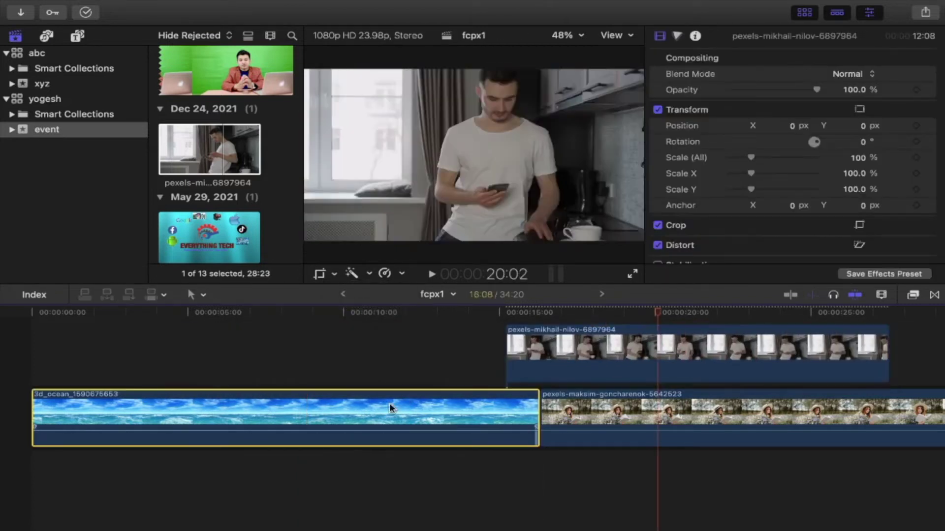
drag(564, 351, 633, 350)
key(Delete)
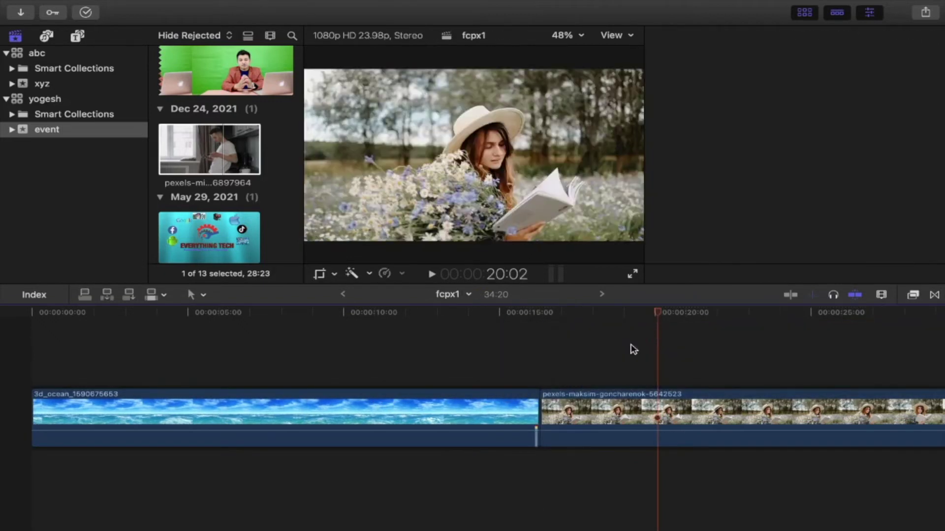
click(418, 401)
key(Delete)
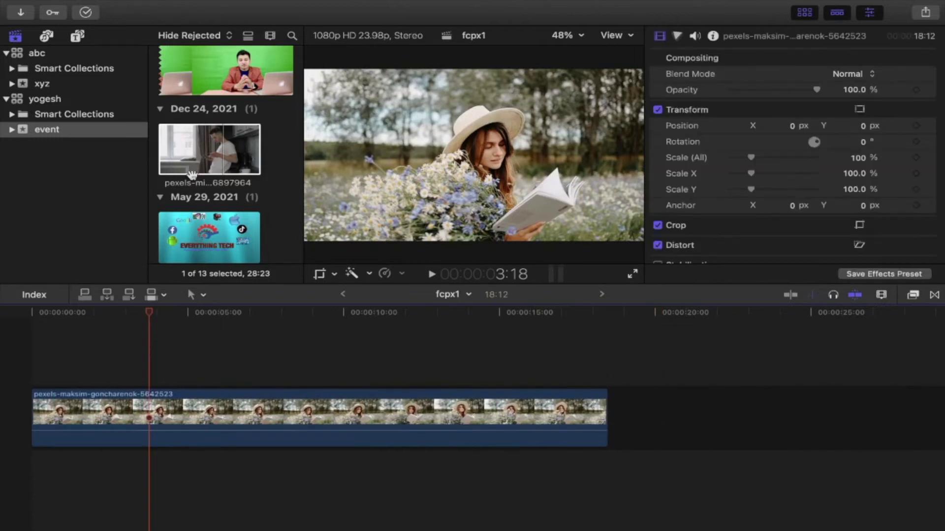
Add another man-in-kitchen clip from the browser after the woman clip.
key(super+4)
scroll(207, 172, up, 10)
scroll(208, 172, up, 10)
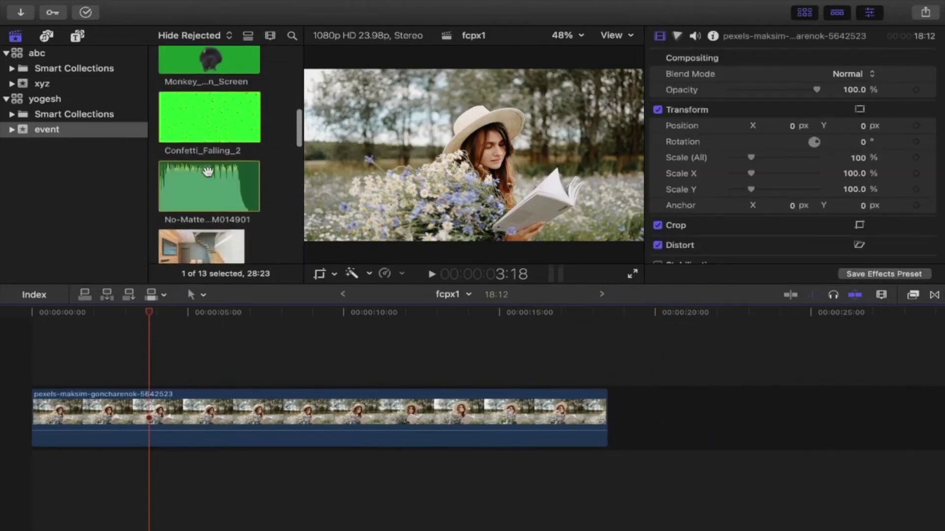
scroll(207, 171, down, 2)
scroll(208, 171, up, 5)
scroll(208, 171, down, 5)
scroll(207, 172, down, 3)
scroll(207, 173, down, 3)
scroll(208, 174, down, 2)
click(208, 176)
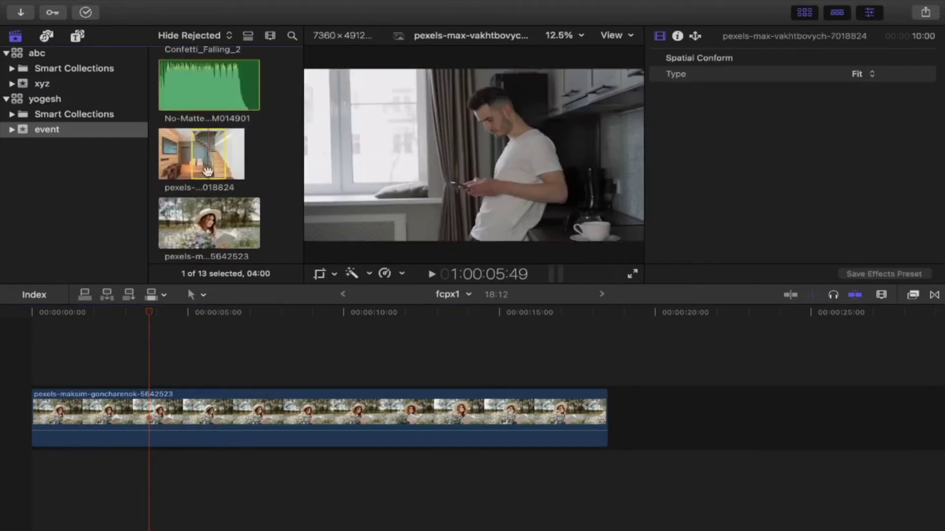
drag(207, 171, 623, 430)
Lift the woman-with-flowers clip above and extend the staircase clip past its end.
click(475, 422)
drag(475, 421, 531, 333)
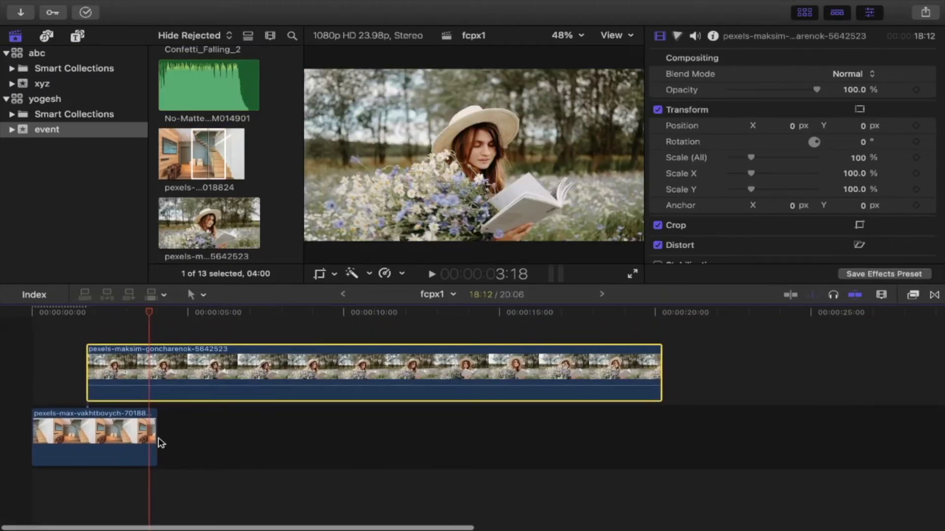
drag(152, 435, 805, 438)
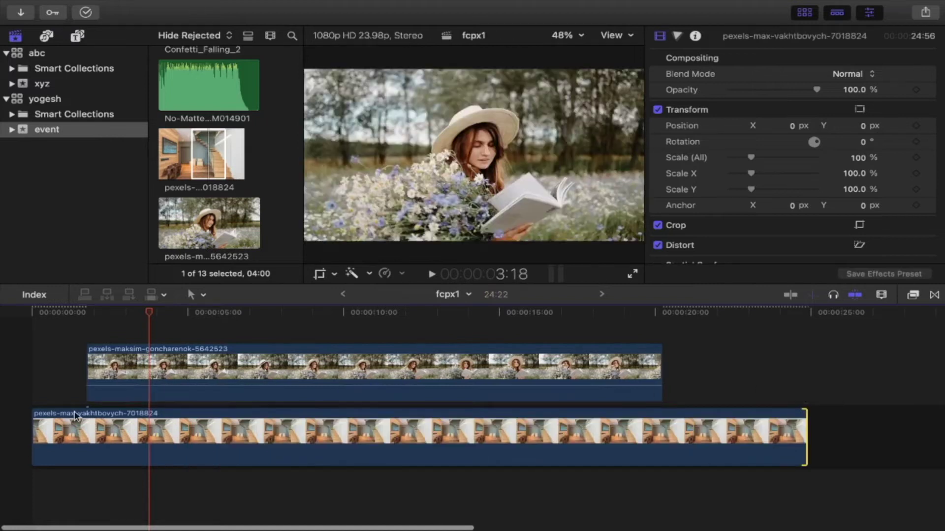
click(60, 322)
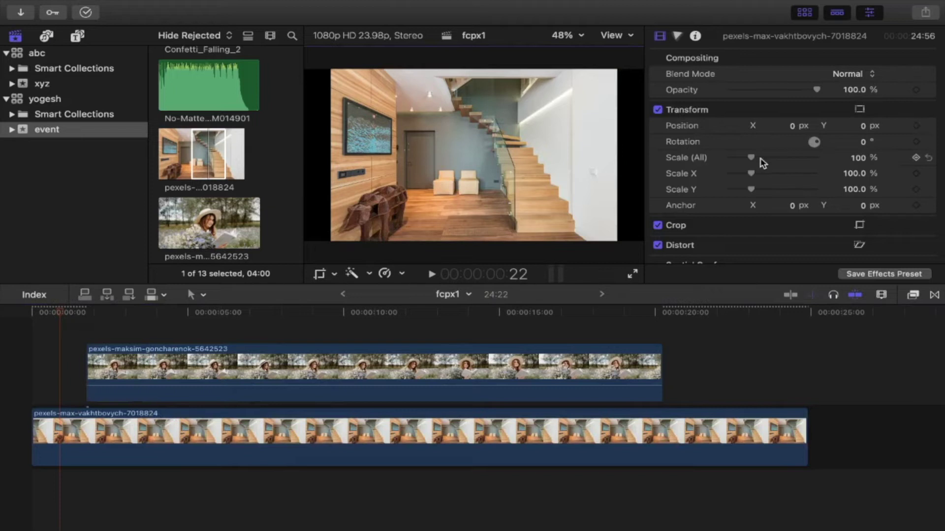
Scale the staircase clip to 125% and park the playhead at 8 seconds over the flower clip.
drag(752, 157, 757, 161)
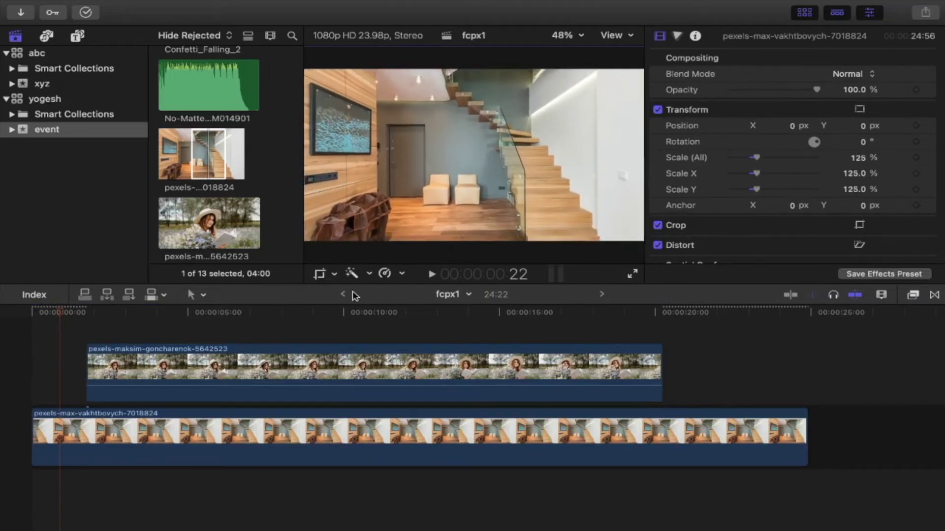
click(86, 313)
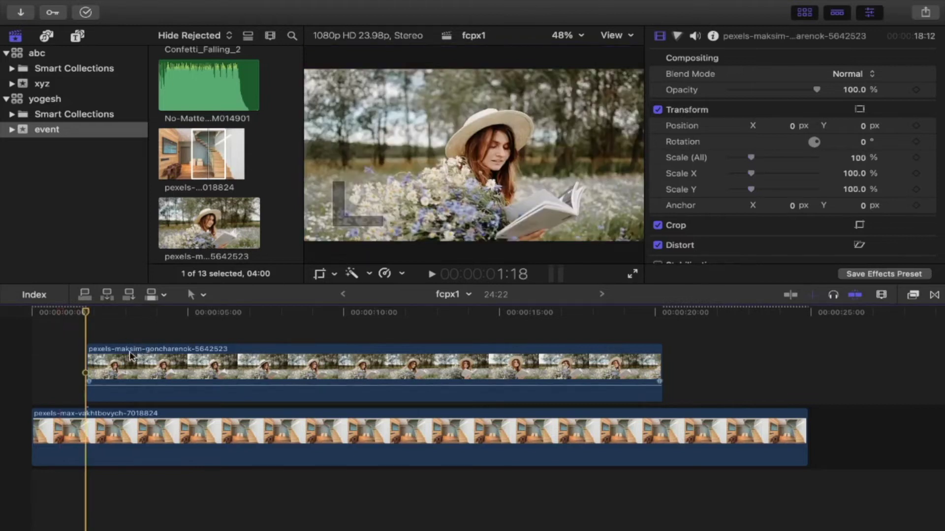
click(43, 312)
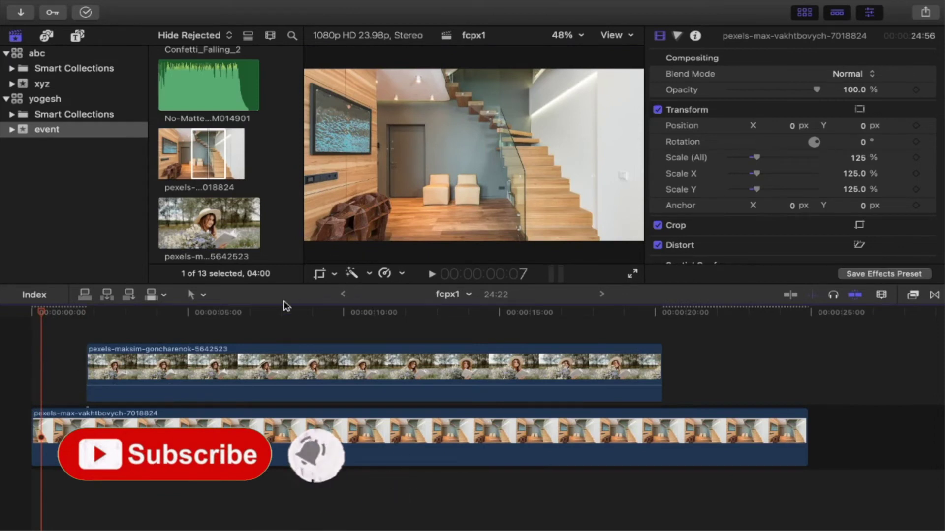
click(281, 320)
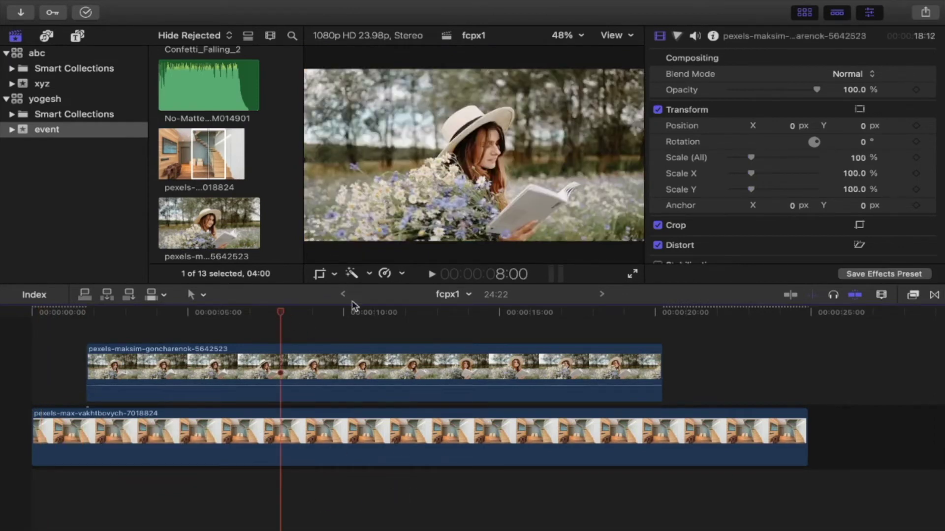
Put the flower clip in Distort mode and zoom the viewer to 25%.
click(335, 276)
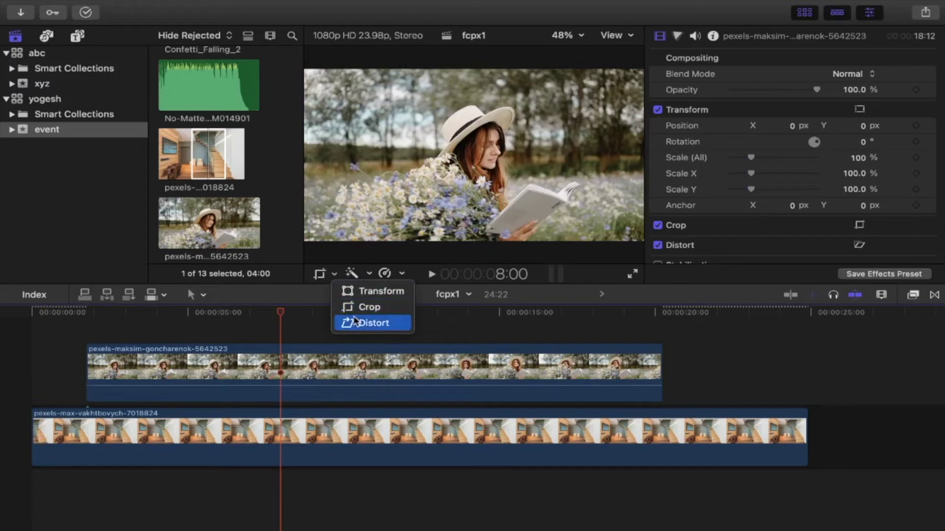
click(355, 324)
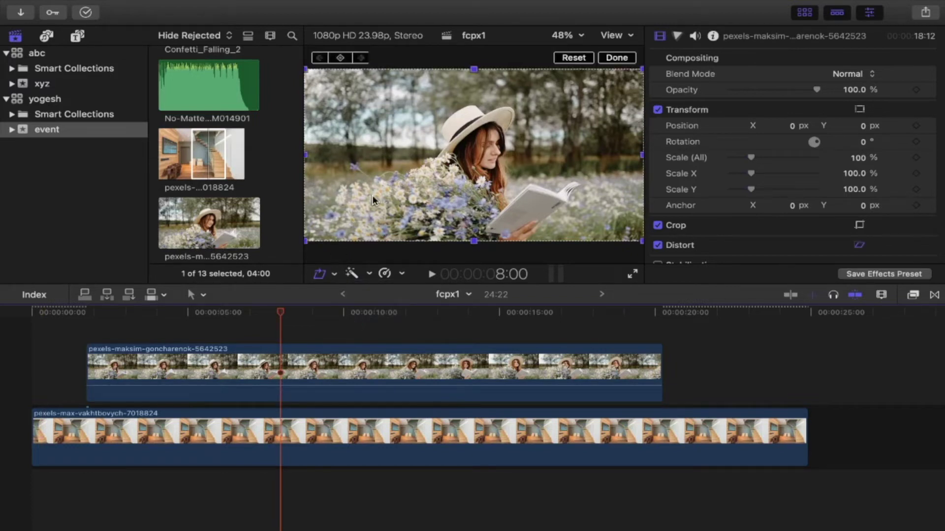
click(201, 353)
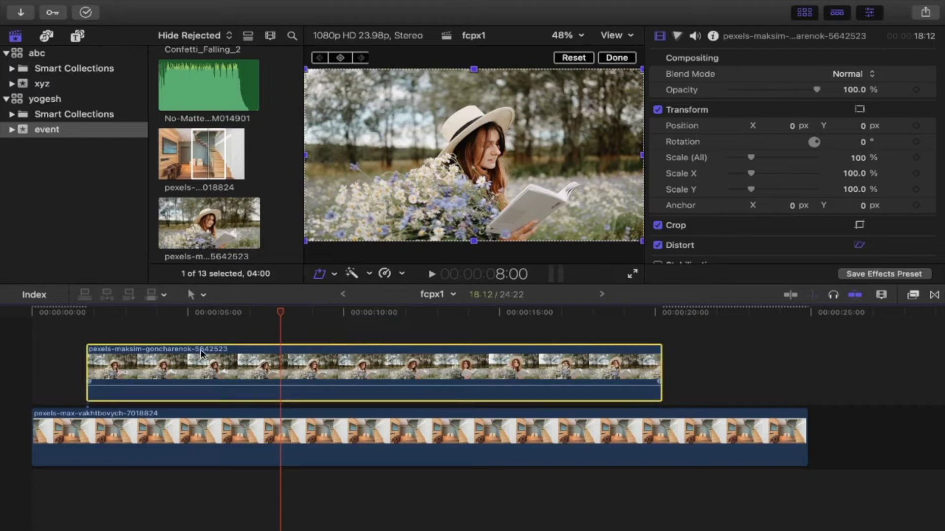
click(583, 37)
click(584, 85)
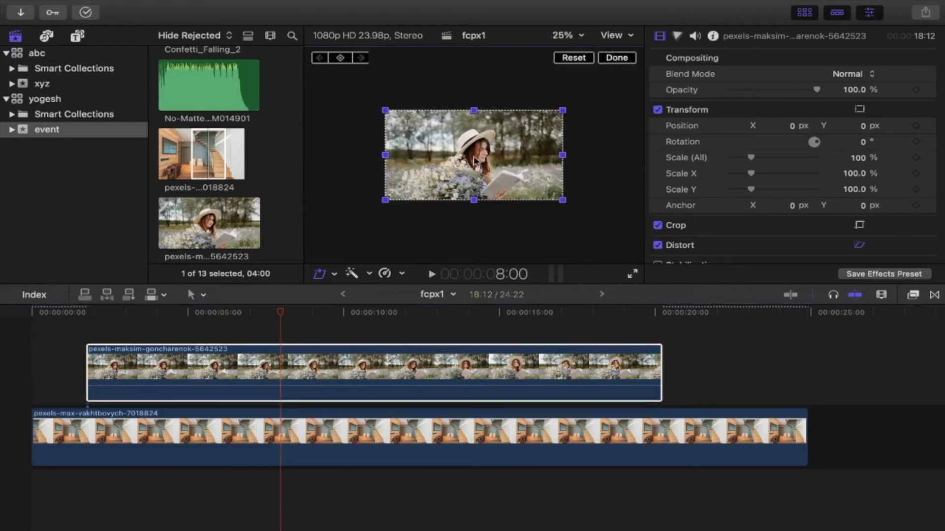
Pull the flower clip's four corners inward toward the wall picture frame.
drag(387, 200, 401, 188)
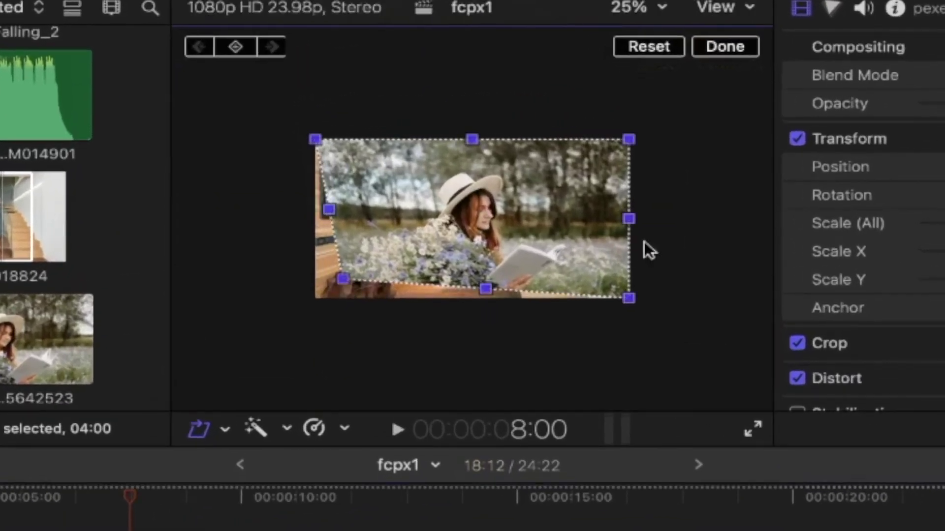
drag(629, 298, 540, 247)
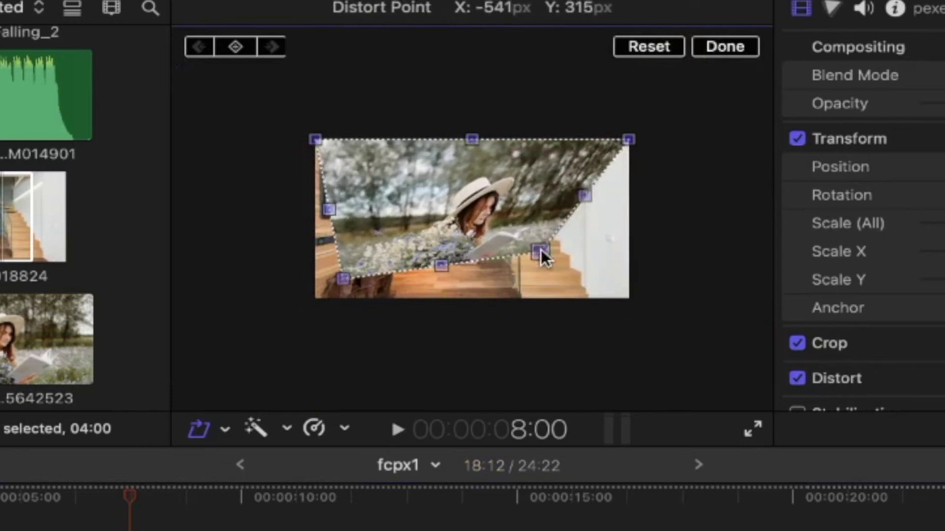
drag(622, 141, 532, 157)
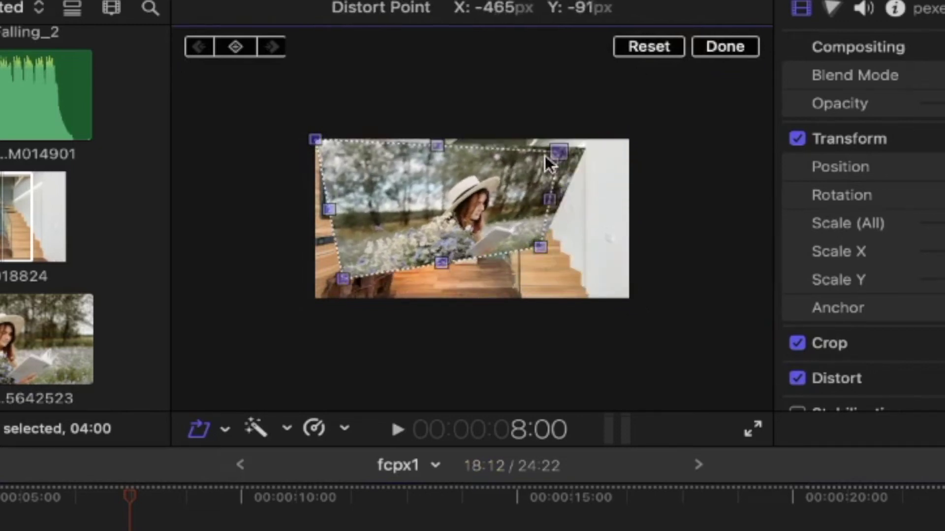
drag(324, 143, 360, 160)
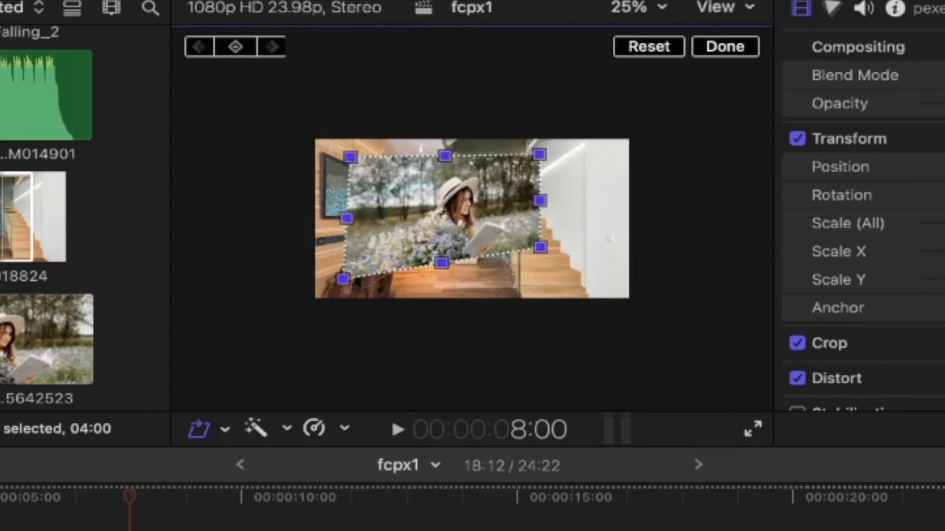
With the viewer at Fit, refine the corners into the wall frame and play the result.
click(662, 8)
click(666, 31)
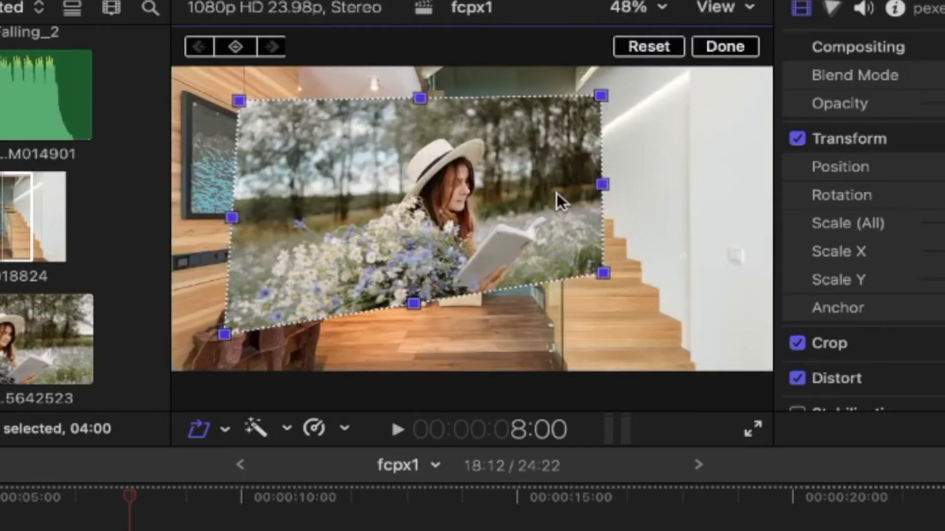
drag(601, 96, 527, 114)
drag(603, 274, 512, 232)
drag(238, 97, 259, 120)
drag(512, 238, 362, 200)
mouse_move(460, 135)
mouse_down()
mouse_move(385, 109)
mouse_move(306, 143)
mouse_up()
key(space)
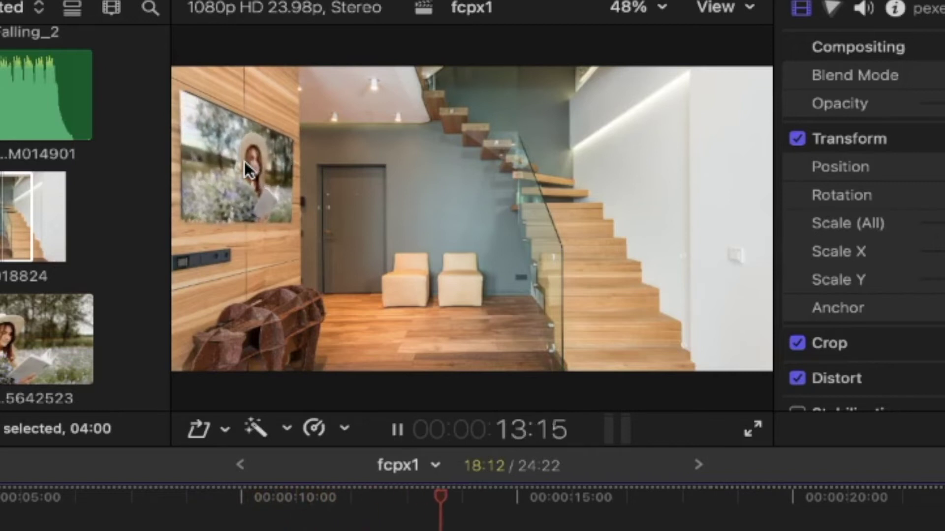
Reset the flower clip's distortion and recentre it at about -8.4, 26.1.
click(226, 430)
click(268, 515)
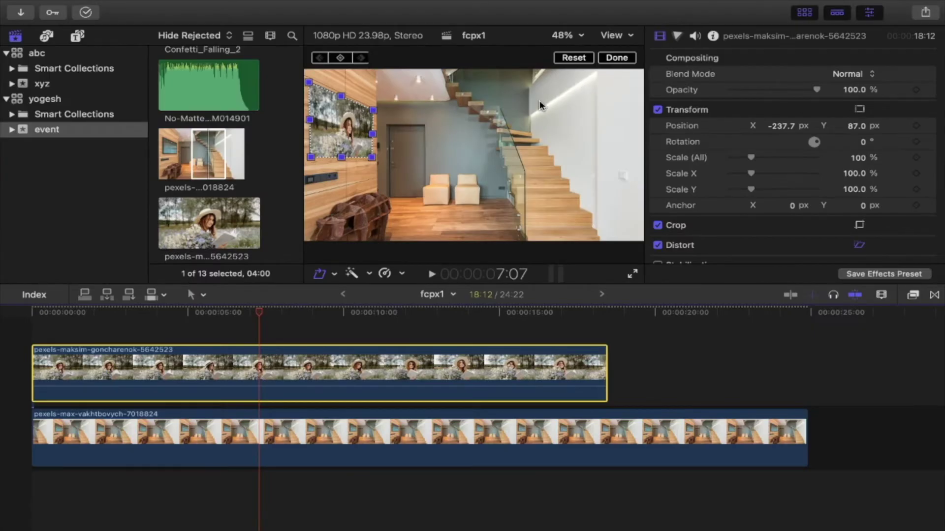
click(571, 59)
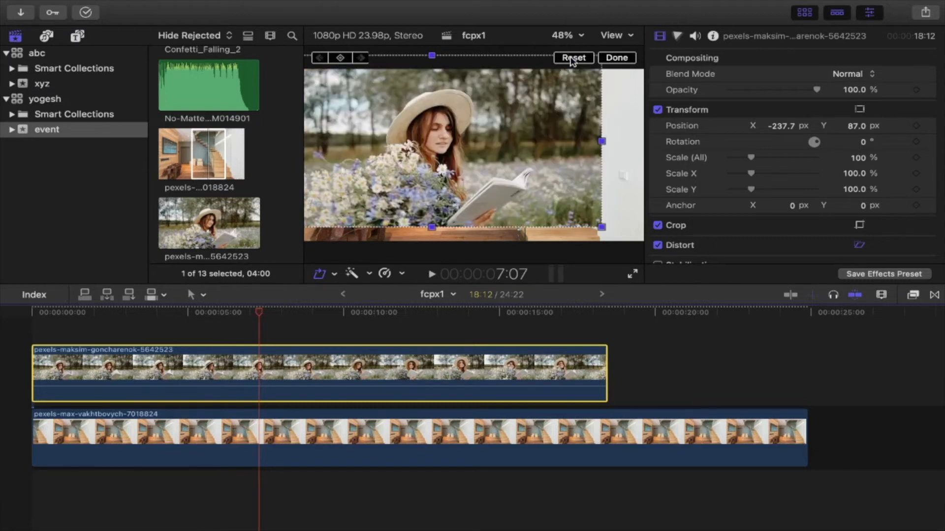
drag(420, 141, 459, 146)
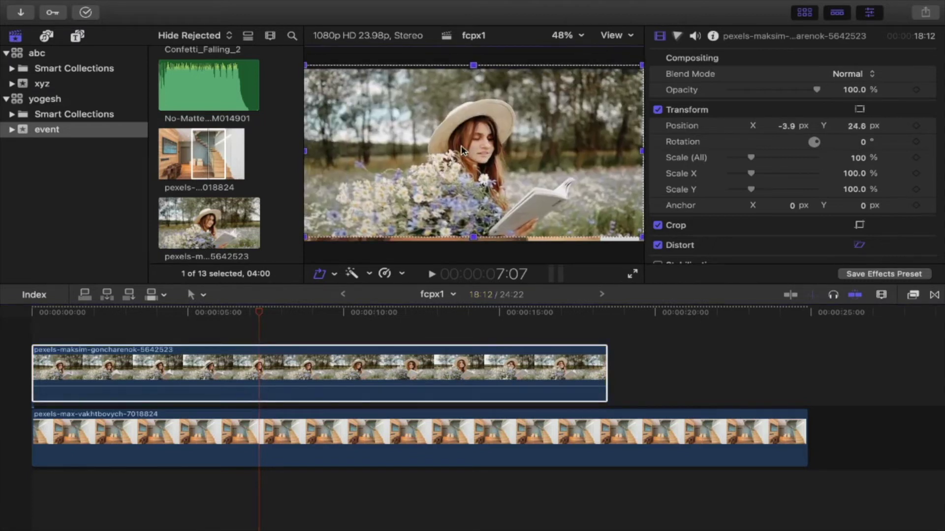
click(618, 58)
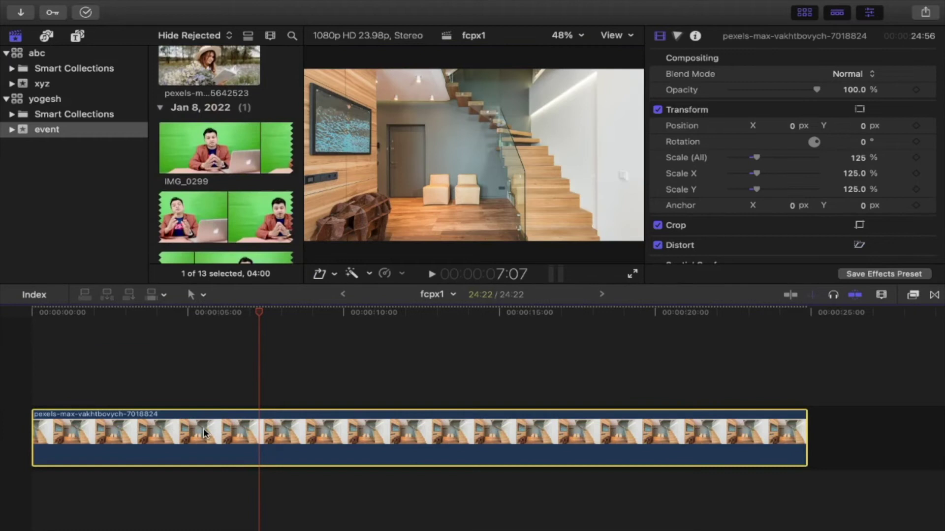
Replace the timeline clips with the road clip 180607_A_101 and zoom to fit it.
key(Delete)
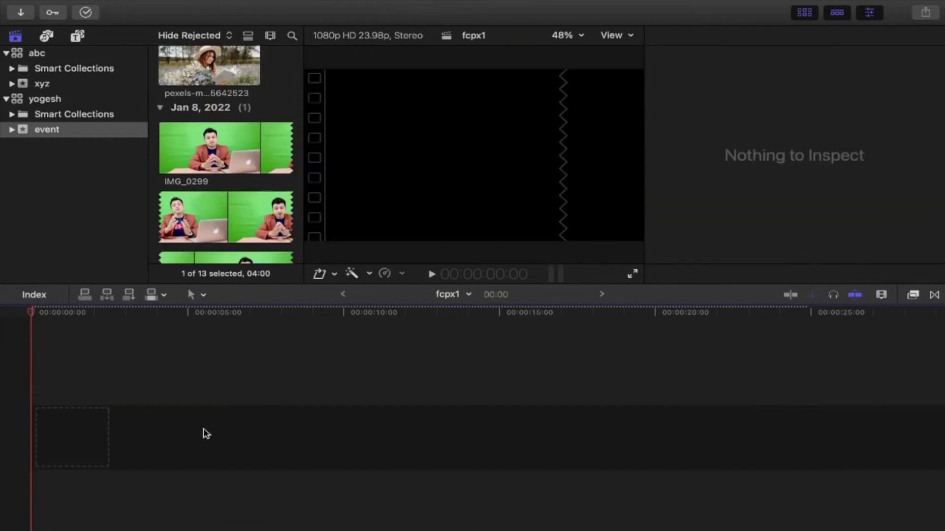
scroll(221, 235, down, 3)
scroll(220, 235, down, 3)
scroll(220, 235, down, 2)
scroll(220, 235, up, 3)
scroll(221, 235, up, 3)
scroll(221, 236, up, 3)
scroll(220, 235, up, 3)
scroll(220, 235, up, 3)
click(219, 230)
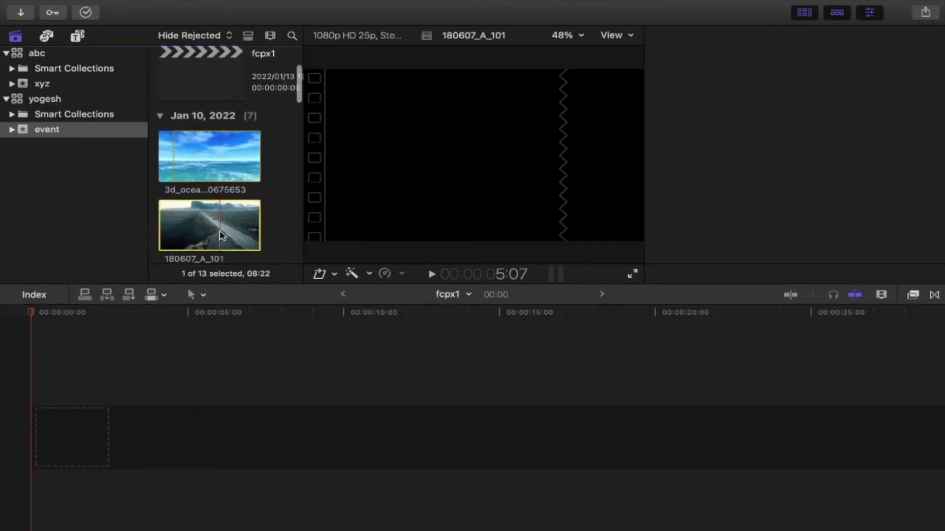
mouse_move(219, 231)
mouse_down()
mouse_move(118, 458)
mouse_move(38, 441)
mouse_up()
key(super+equal)
key(super+equal)
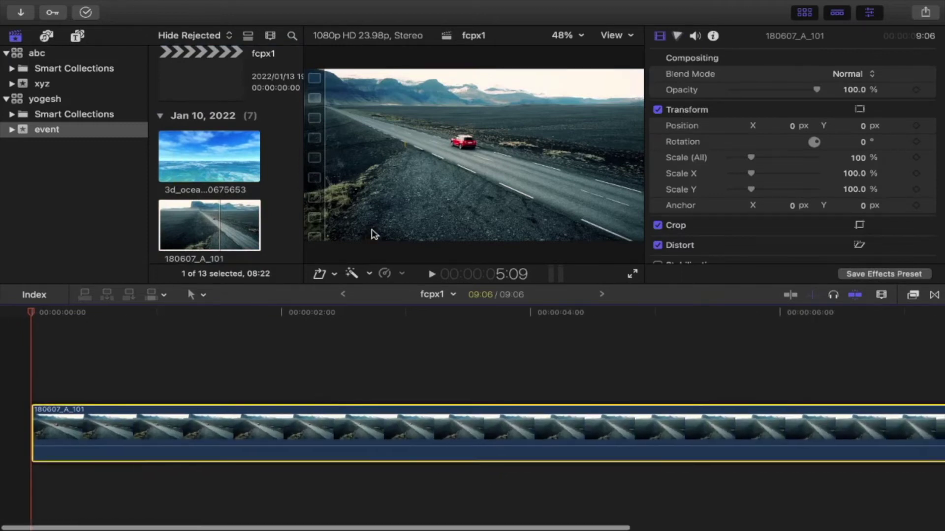
click(328, 276)
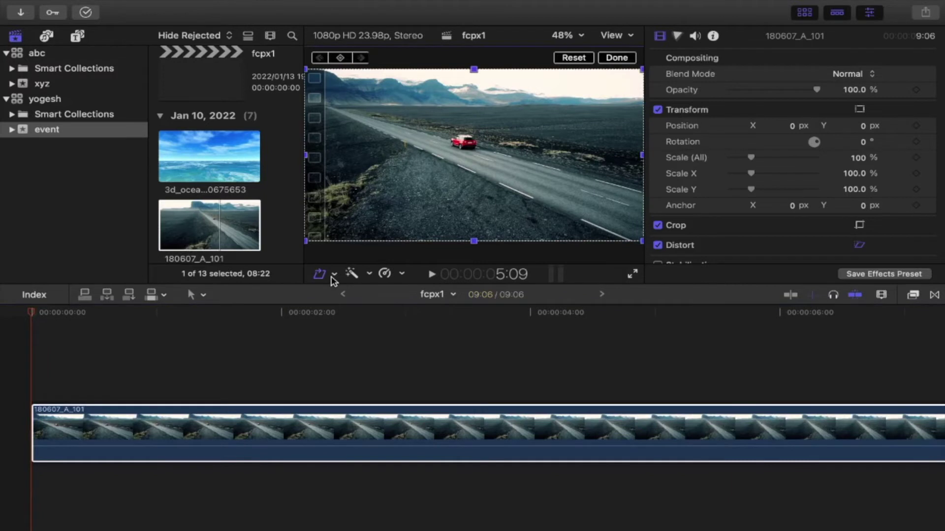
click(334, 274)
click(352, 290)
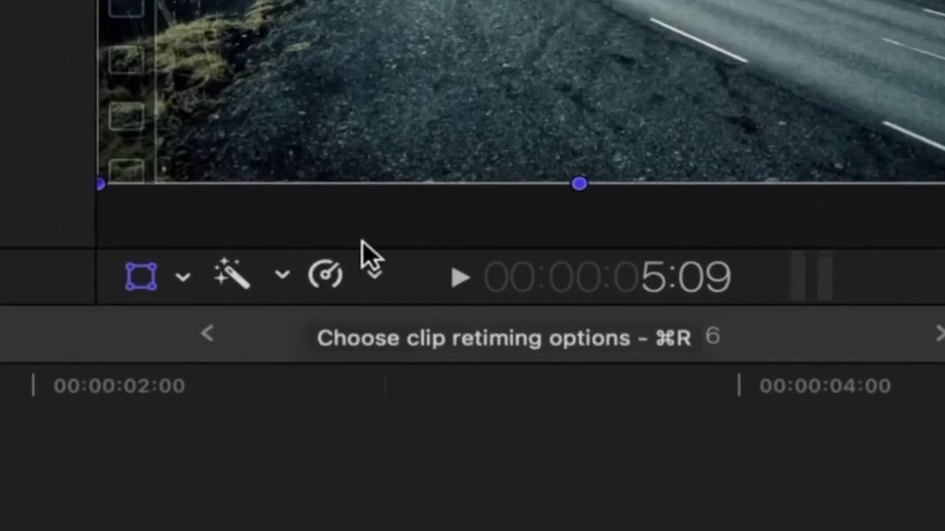
click(373, 276)
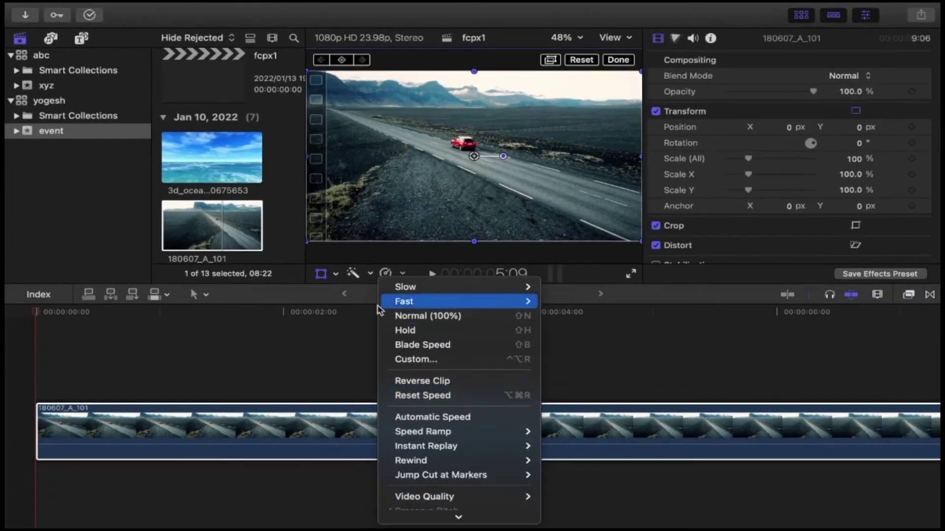
mouse_move(431, 301)
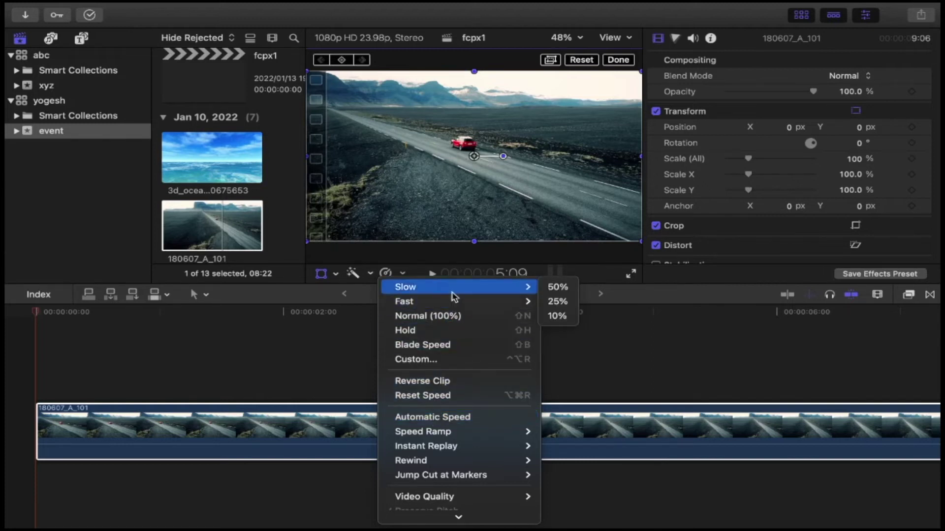
click(291, 376)
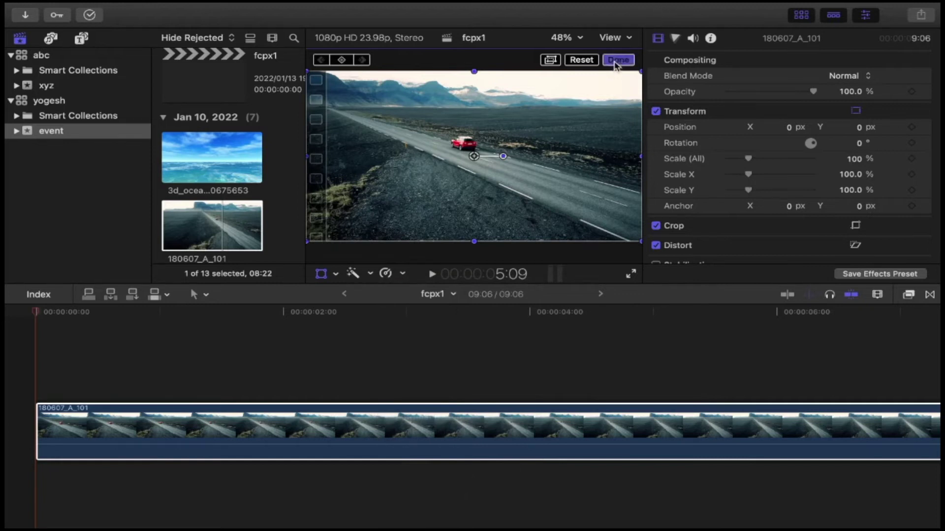
Finish transforming the road clip, preview it, and return the playhead to the start.
click(616, 61)
key(space)
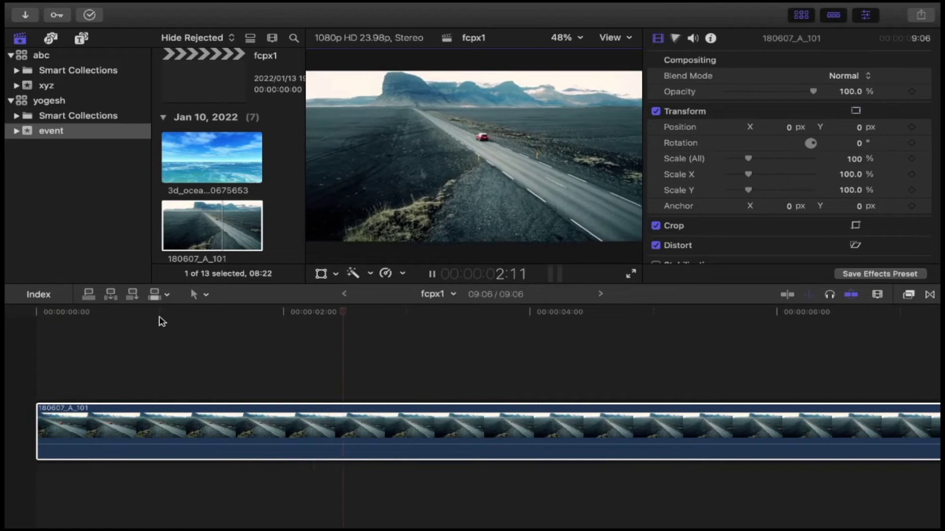
key(space)
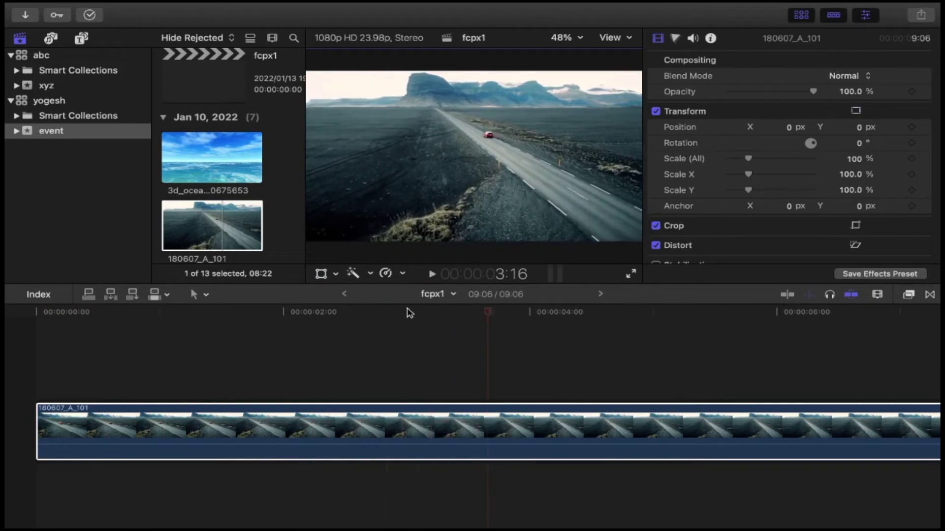
drag(489, 315, 49, 323)
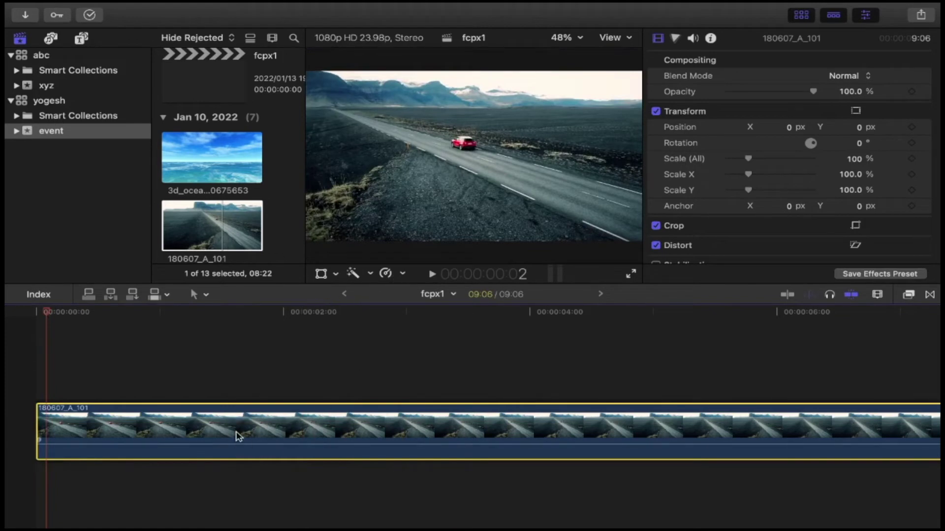
Slow the road clip to 50%, fit the timeline, and play it from the start.
click(403, 276)
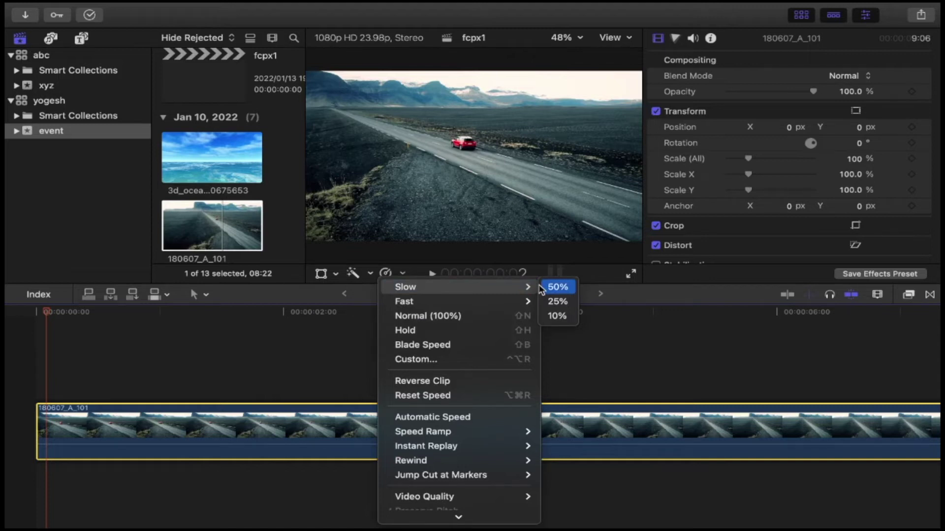
click(552, 288)
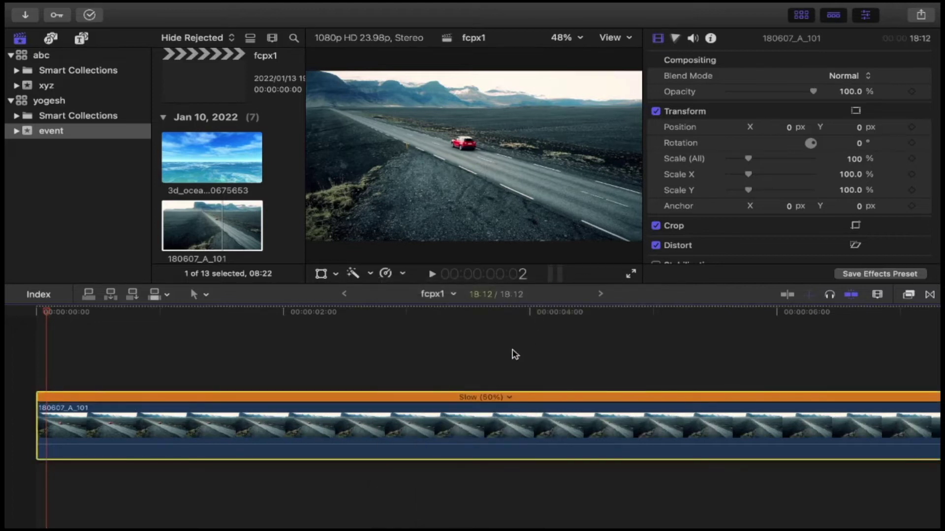
key(shift+z)
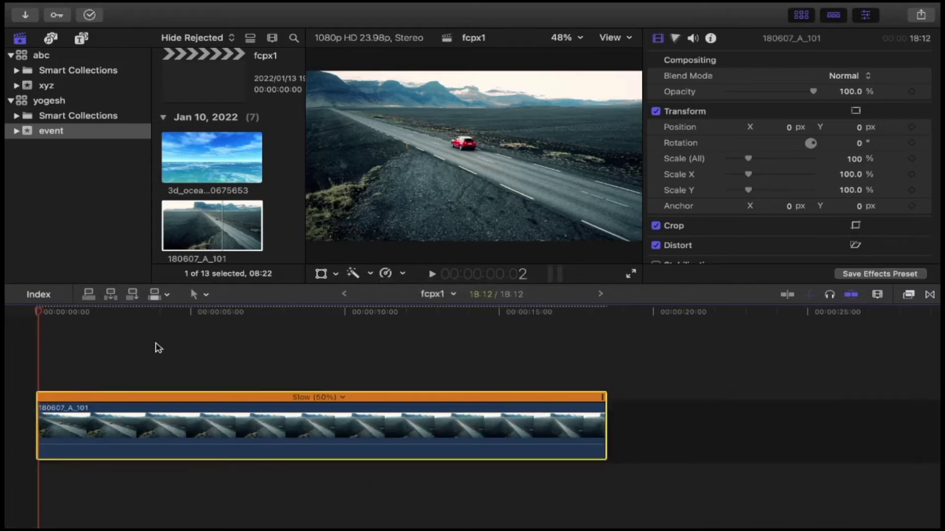
click(37, 314)
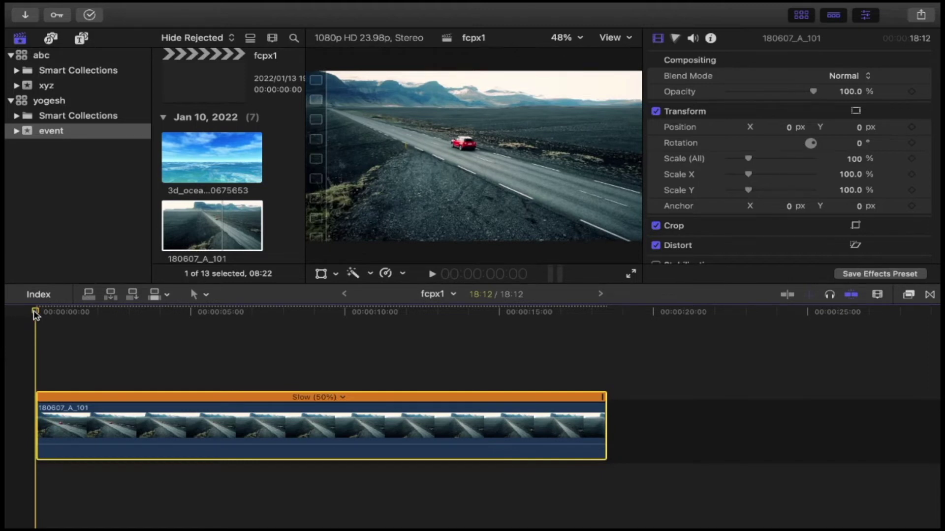
key(space)
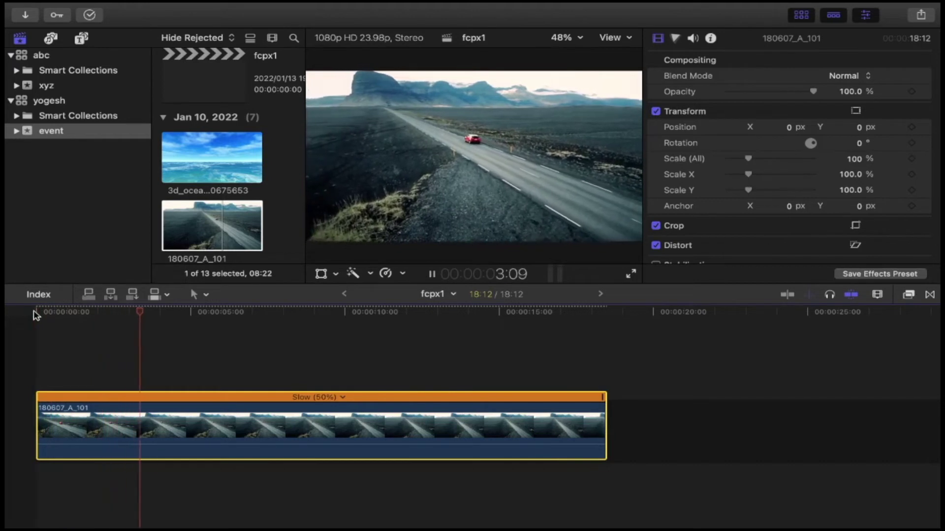
Slow the road clip to 10% and play it back.
key(space)
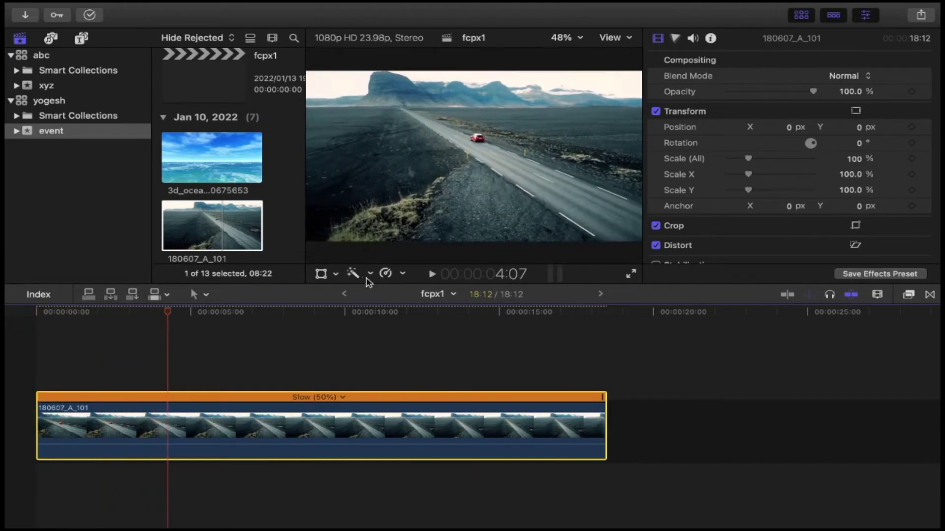
click(401, 275)
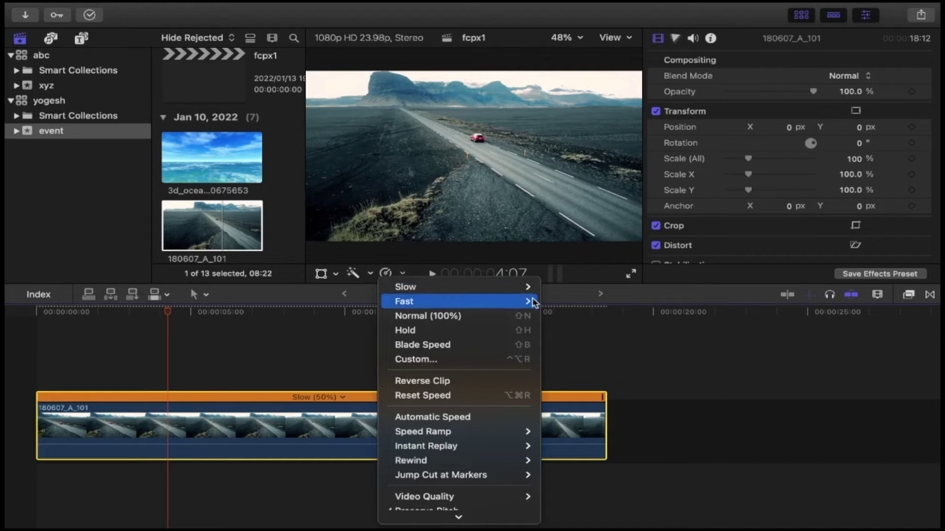
click(550, 317)
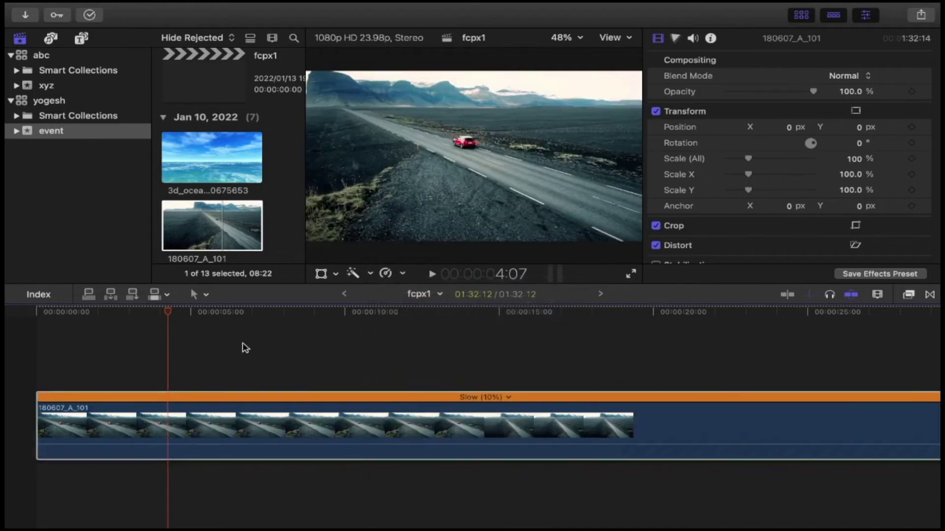
key(space)
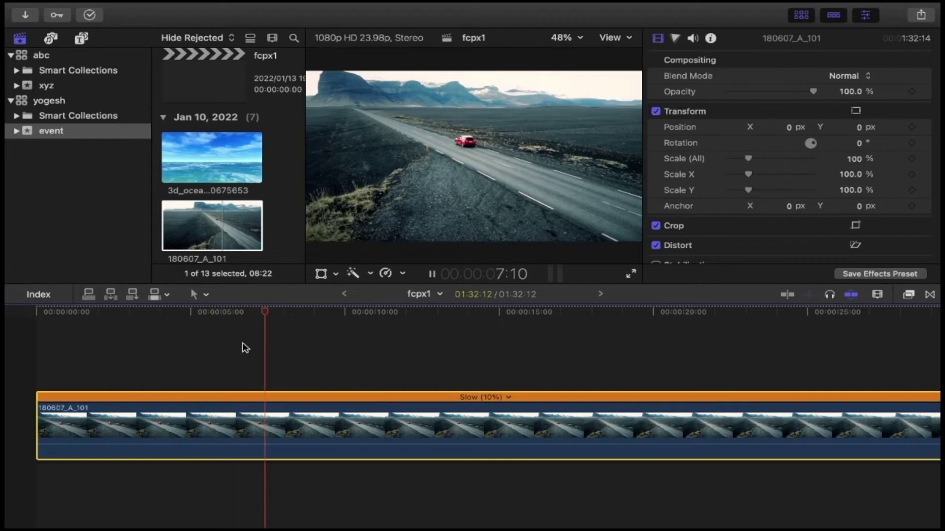
Stop playback and return the road clip to Normal (100%) speed.
key(space)
click(403, 275)
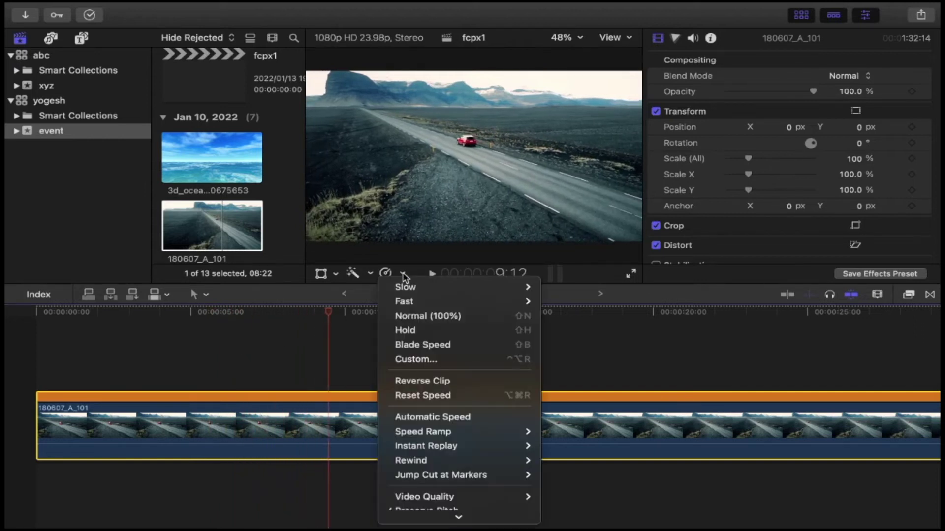
click(418, 318)
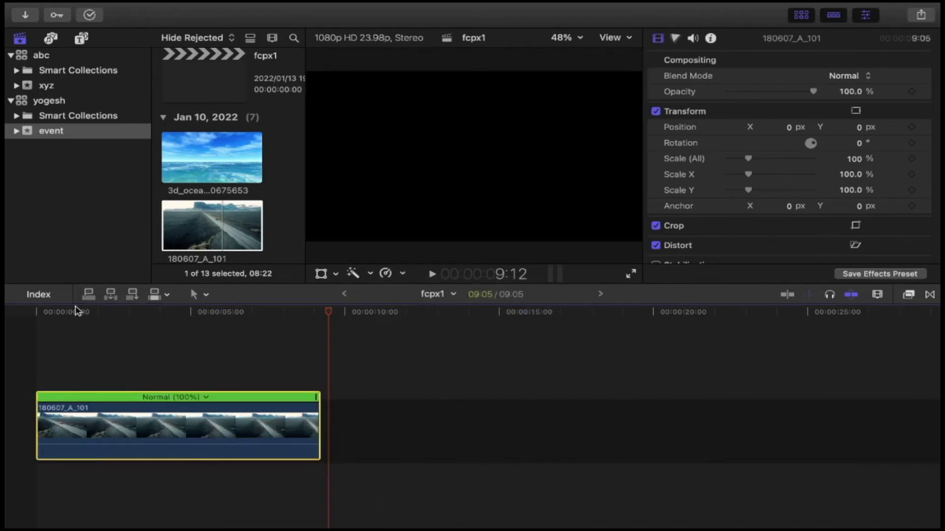
Speed the road clip up to Fast 20x.
click(77, 311)
key(space)
key(space)
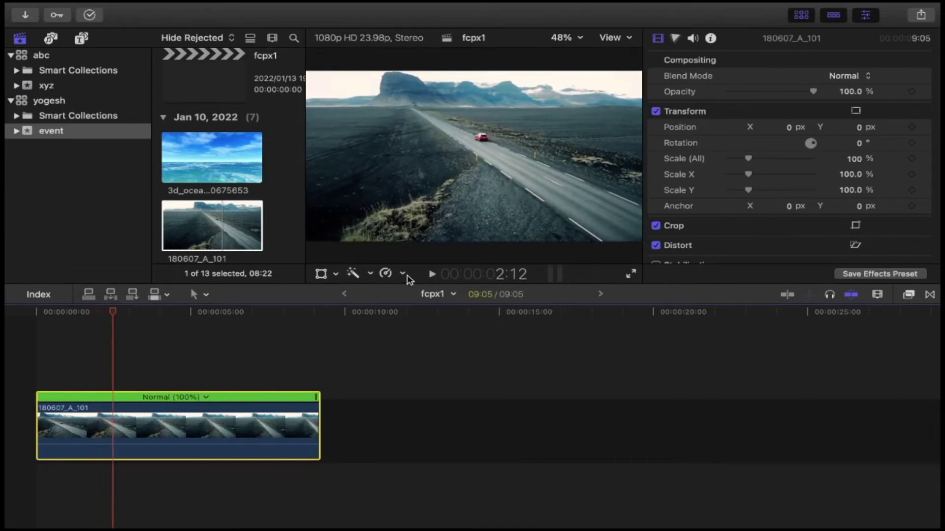
click(404, 274)
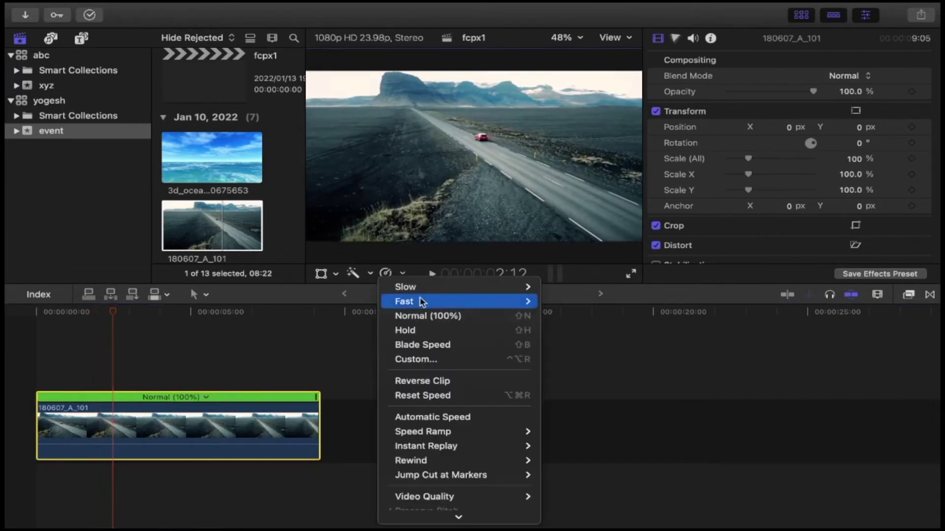
mouse_move(479, 304)
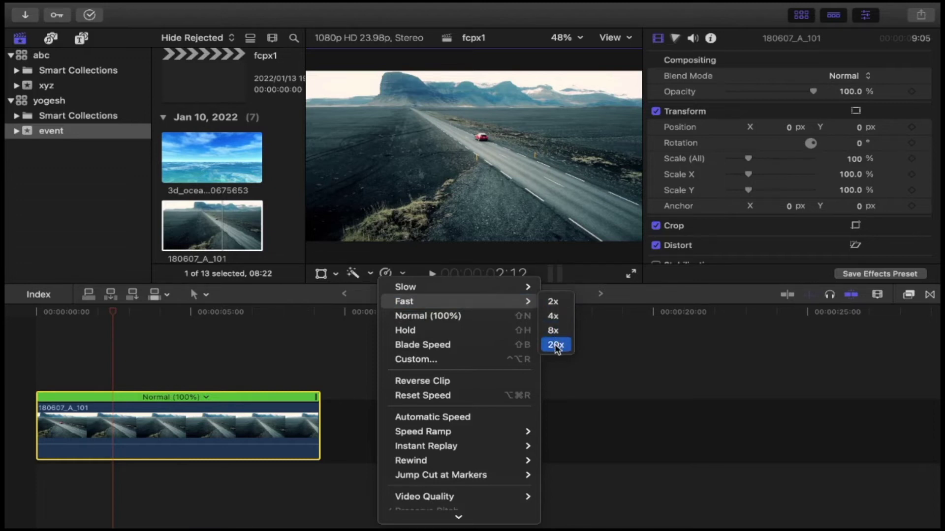
click(556, 346)
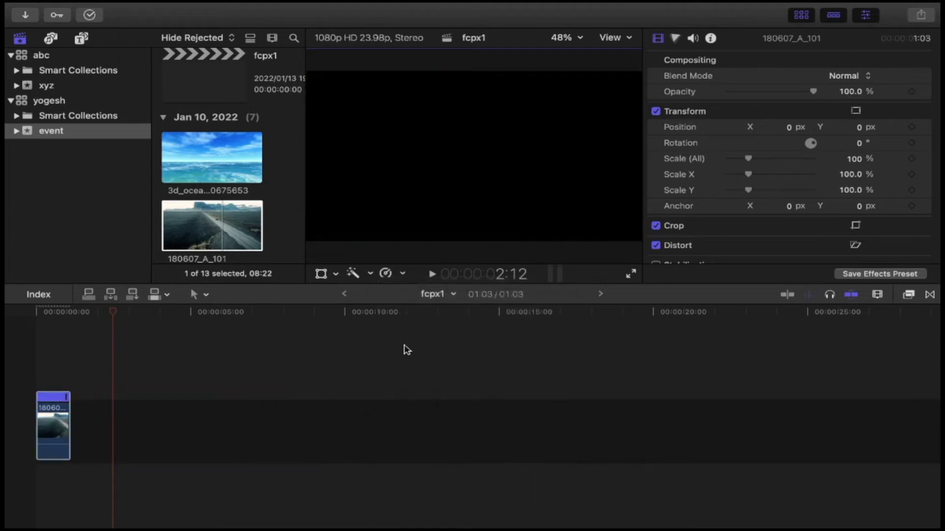
Preview the 20x clip from the start, then set it back to Normal (100%).
key(super+equal)
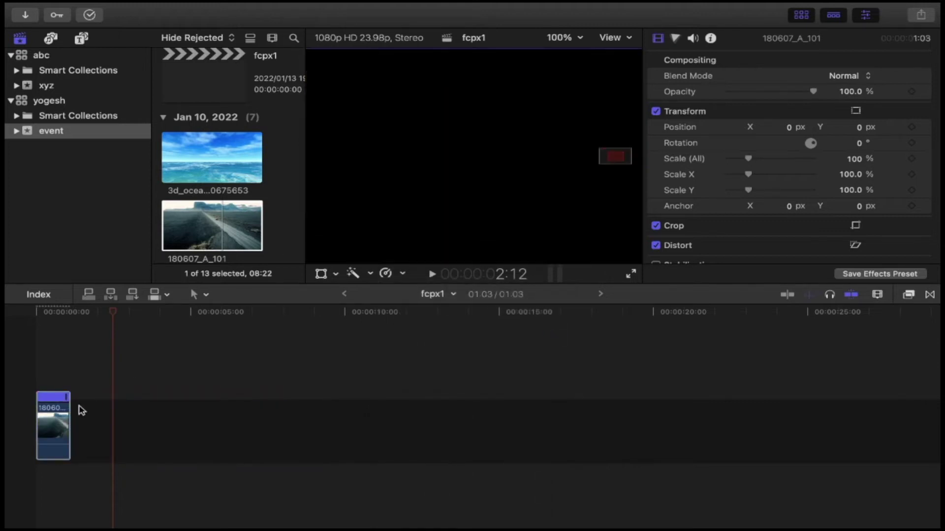
click(51, 314)
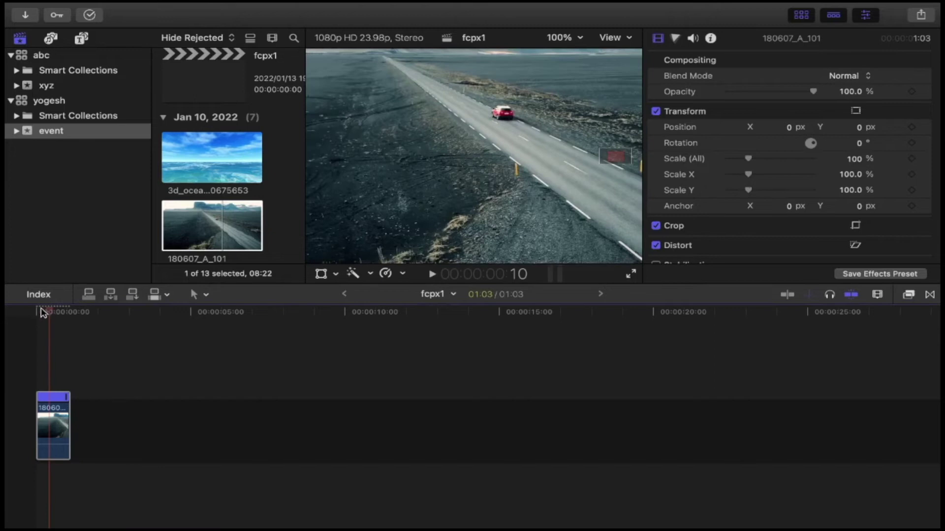
click(37, 315)
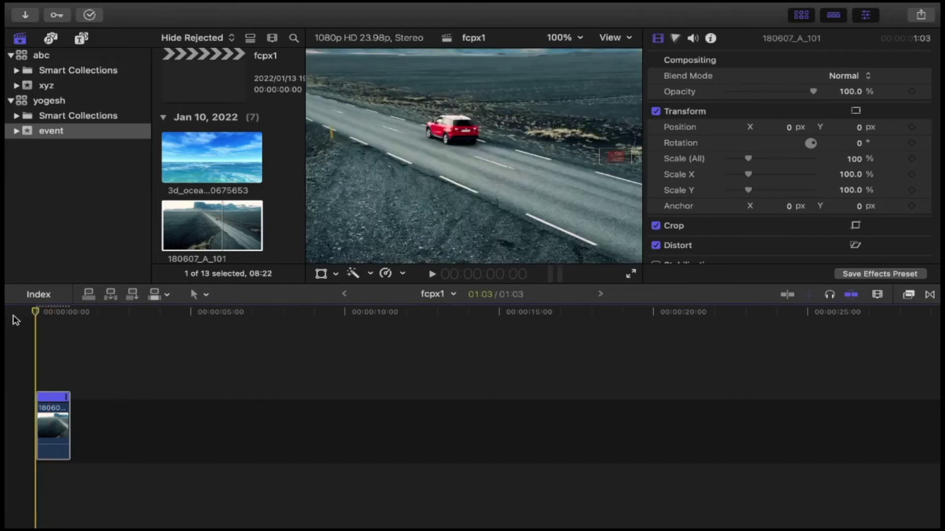
key(space)
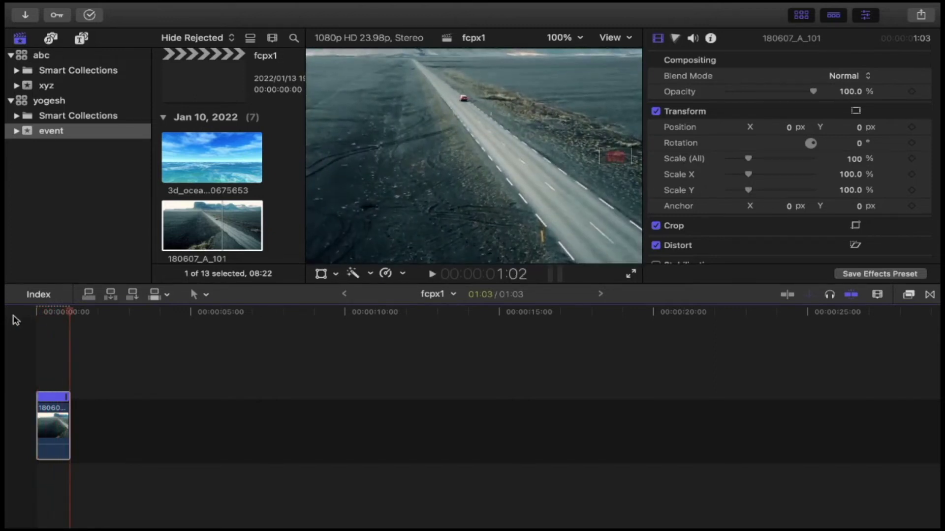
click(402, 275)
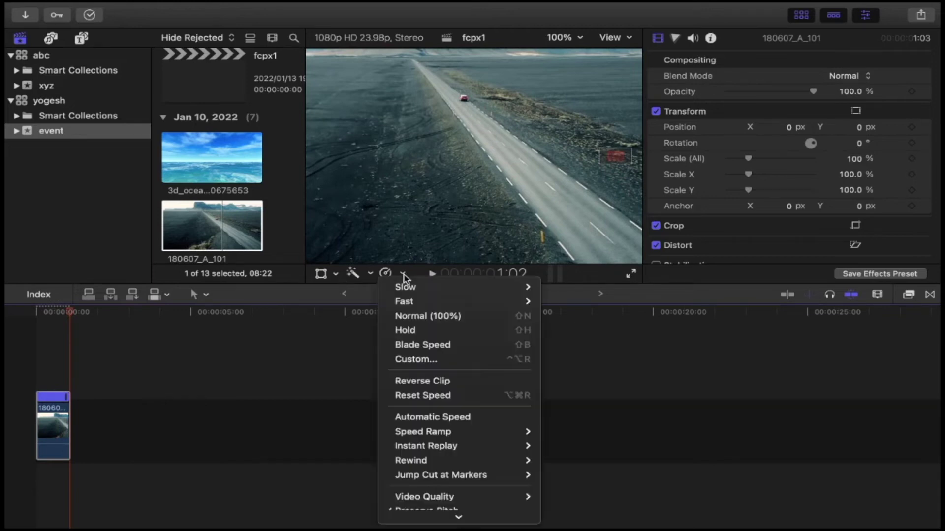
click(427, 316)
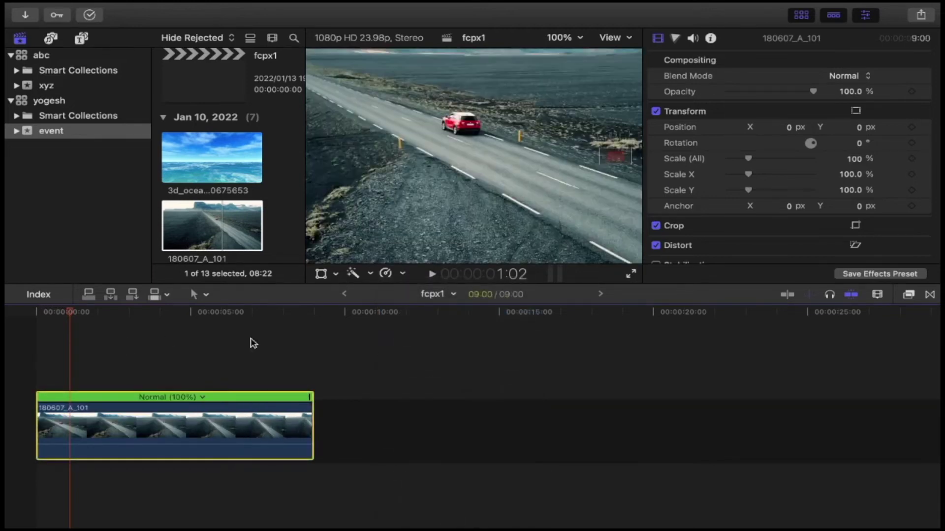
Move the playhead to 4:02 in the road clip and open its Retime options.
click(403, 274)
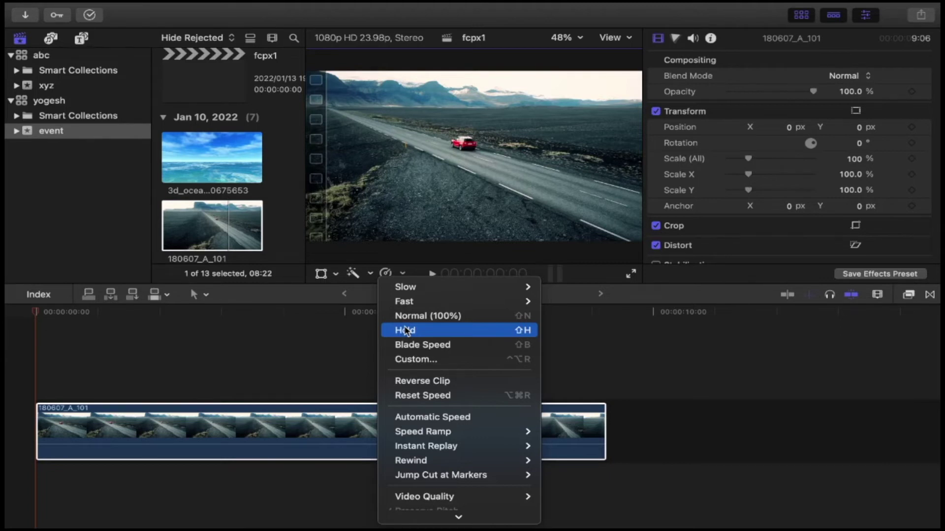
click(253, 321)
click(260, 311)
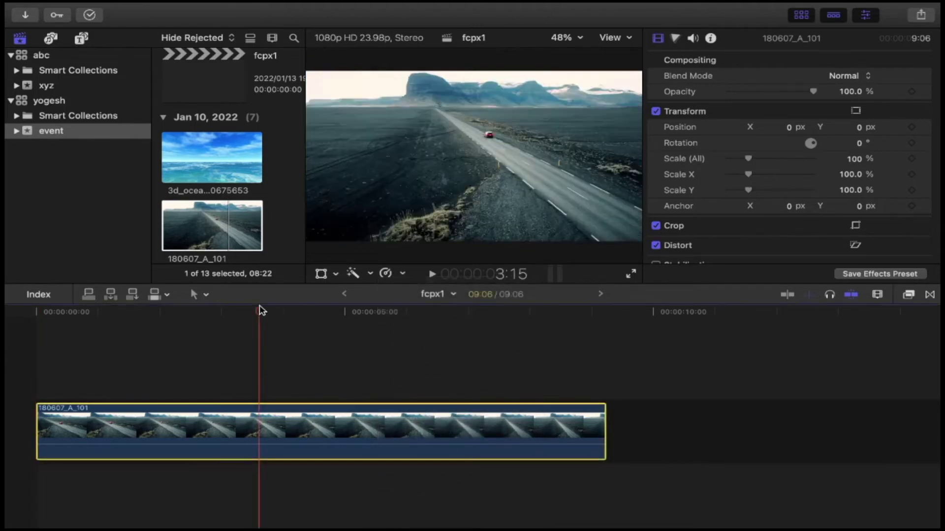
mouse_move(259, 311)
mouse_down()
mouse_move(357, 323)
mouse_move(347, 325)
mouse_move(378, 346)
mouse_move(261, 350)
mouse_move(310, 322)
mouse_move(234, 317)
mouse_move(290, 331)
mouse_up()
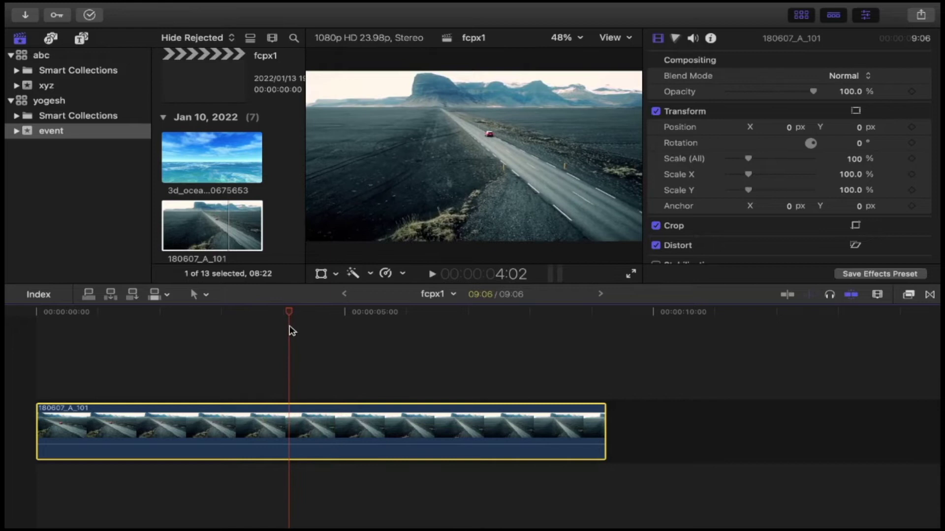
click(402, 276)
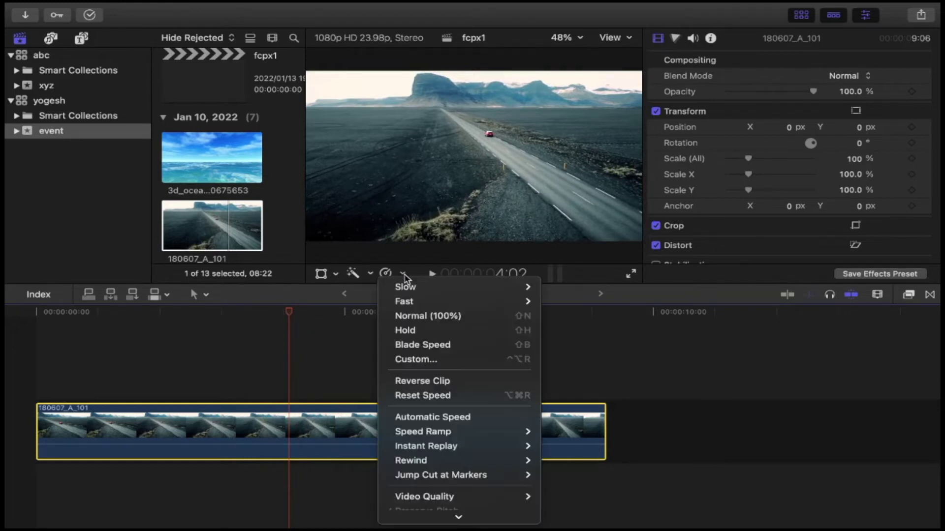
Add a Hold at the playhead frame and preview the freeze.
click(411, 336)
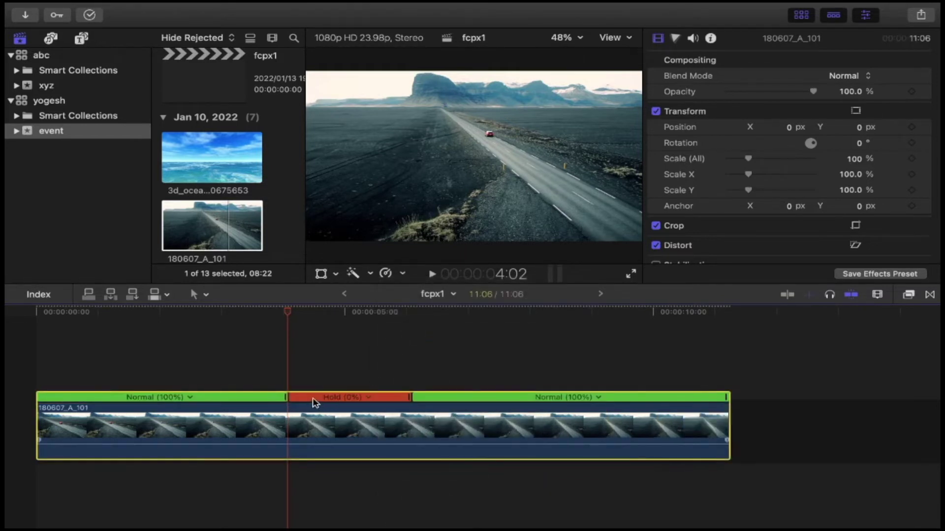
click(369, 398)
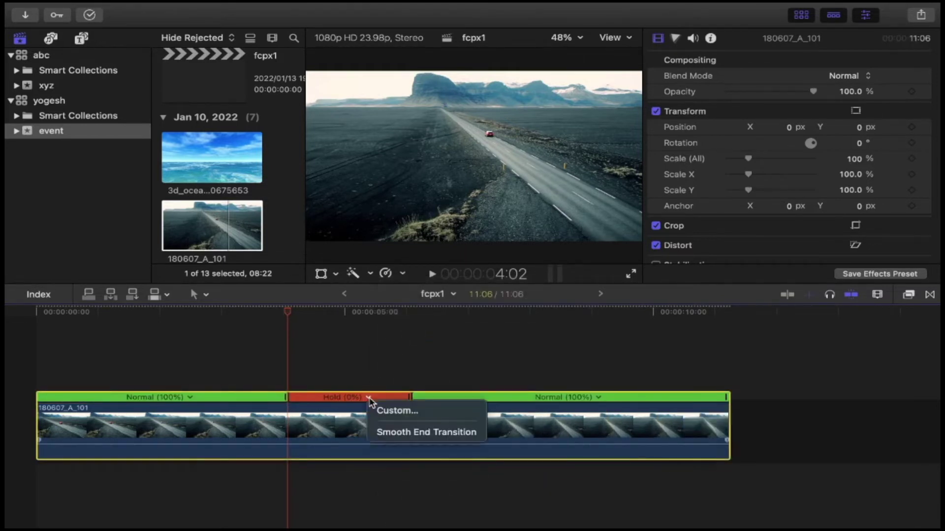
click(360, 381)
key(space)
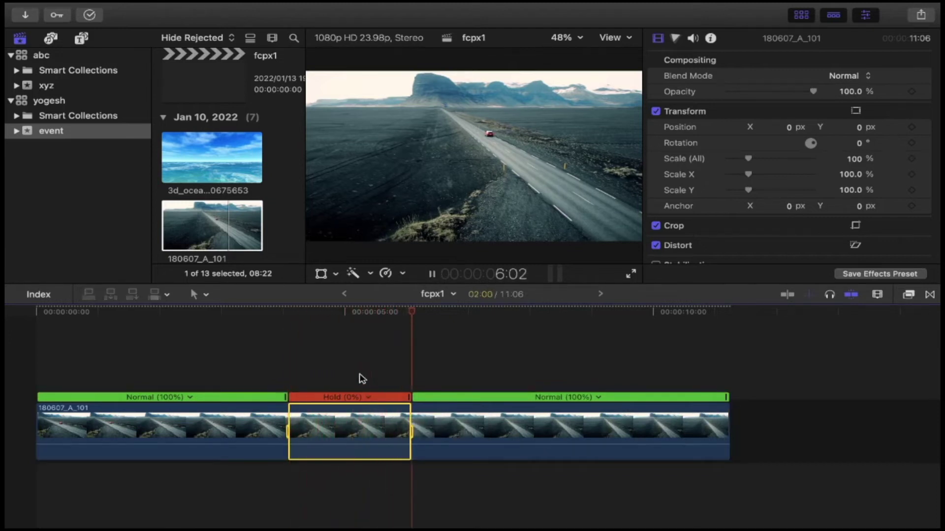
key(space)
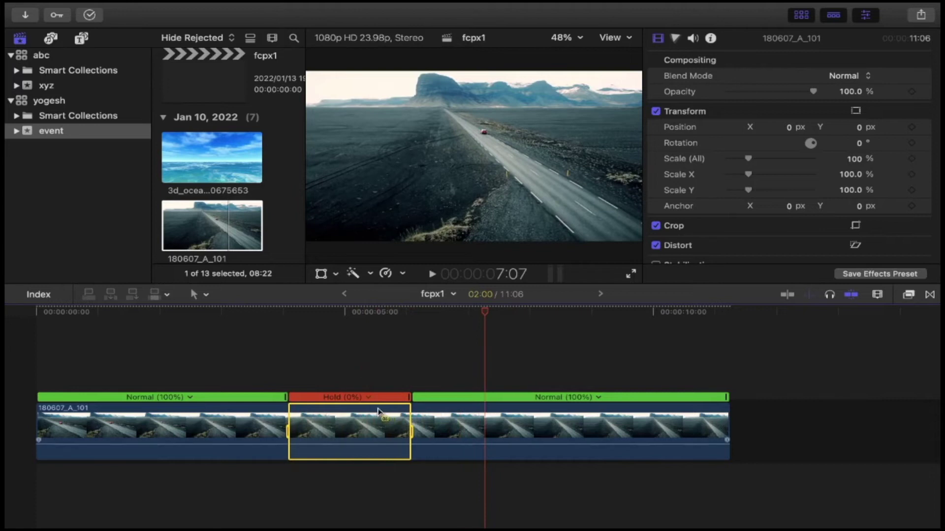
Give the hold a Smooth End Transition, preview it, then delete the Hold section.
click(369, 398)
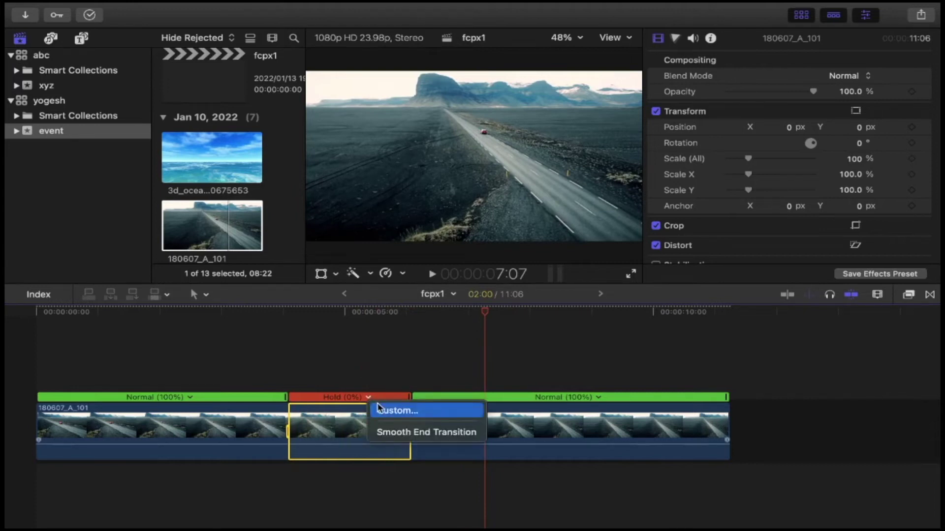
click(394, 432)
click(359, 321)
key(space)
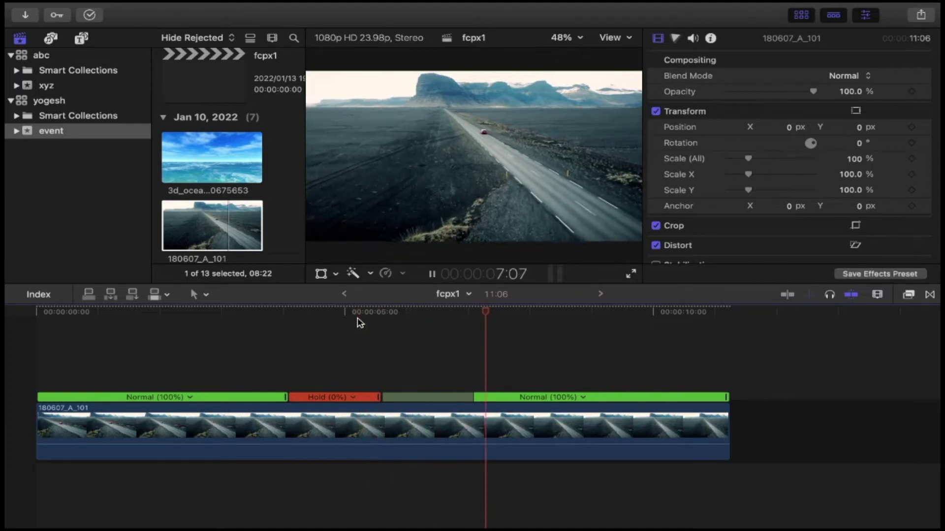
key(space)
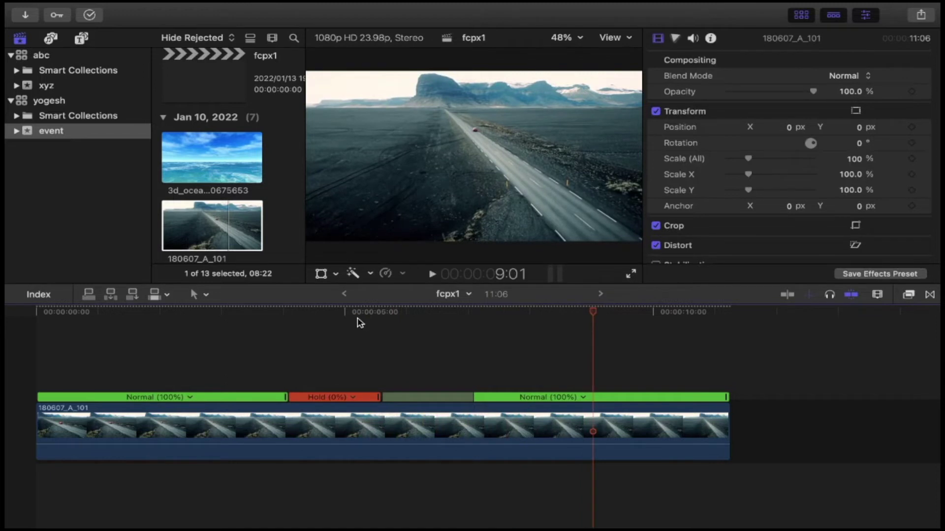
click(343, 398)
key(Delete)
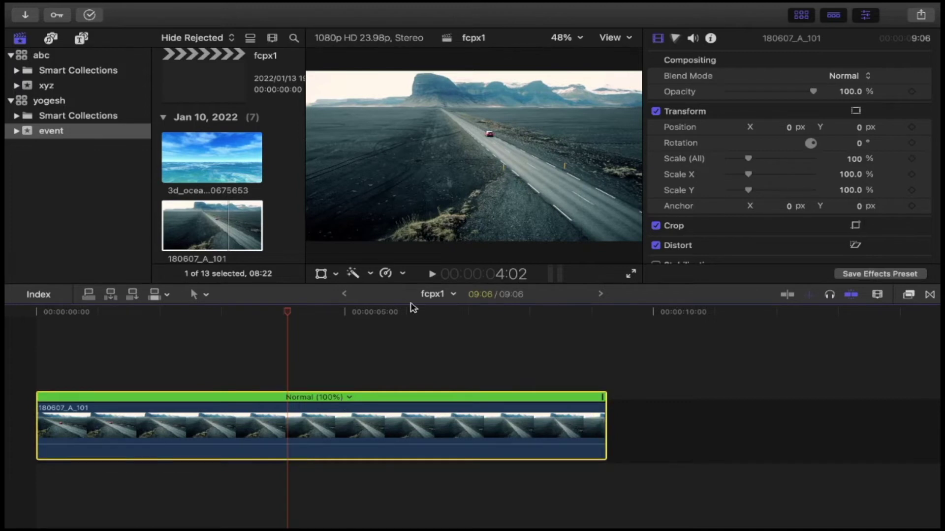
Look over the speed options, then play the road clip from the start.
click(402, 274)
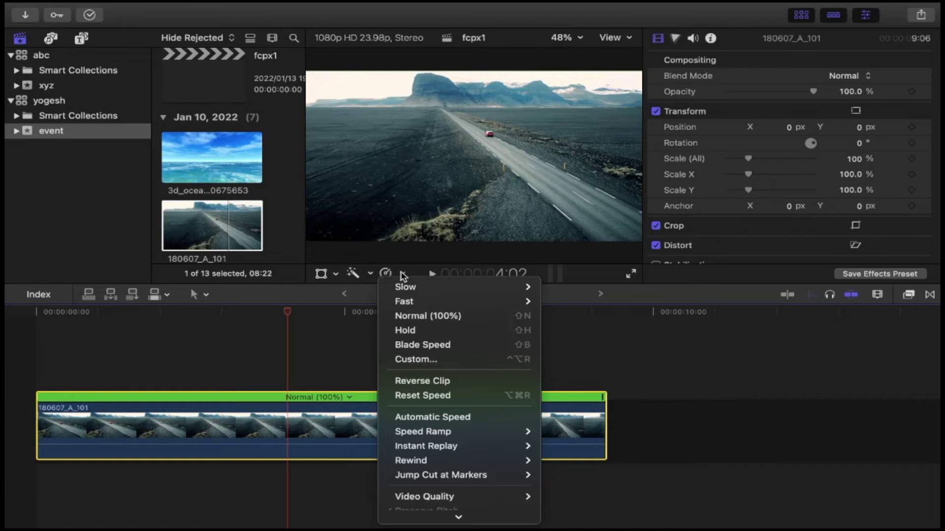
mouse_move(404, 303)
click(53, 313)
click(39, 312)
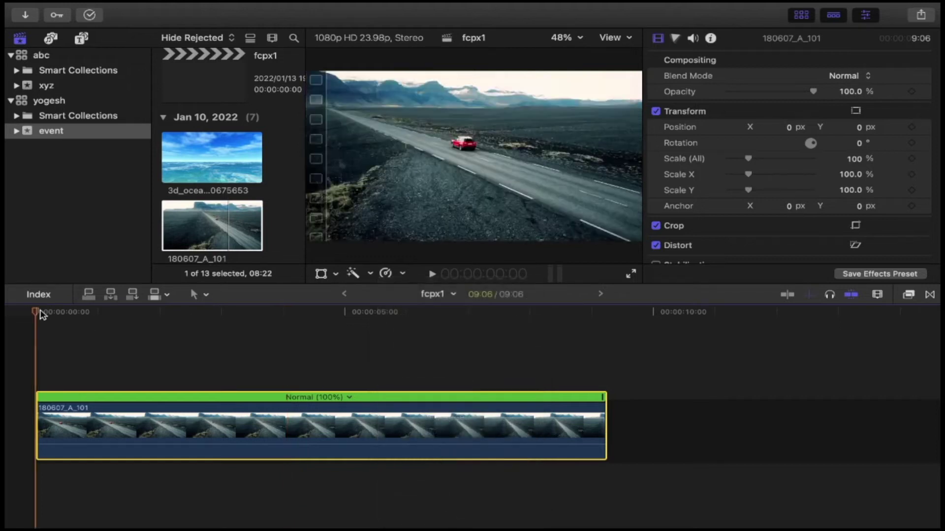
key(space)
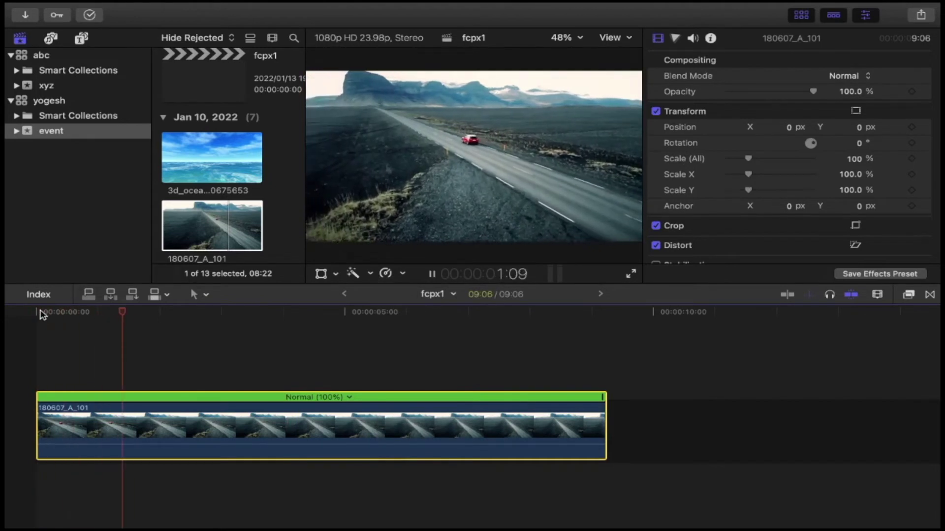
key(space)
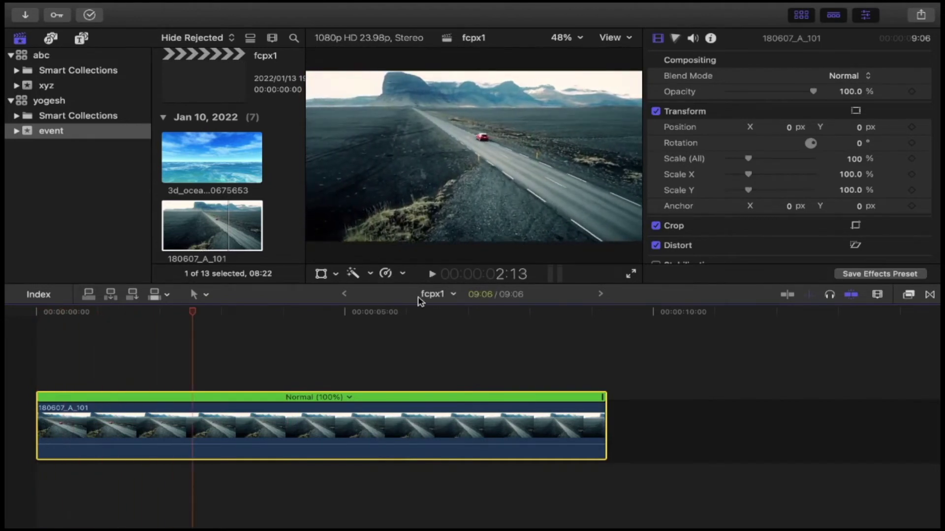
Reverse the road clip to -100% and play it from the start.
click(403, 274)
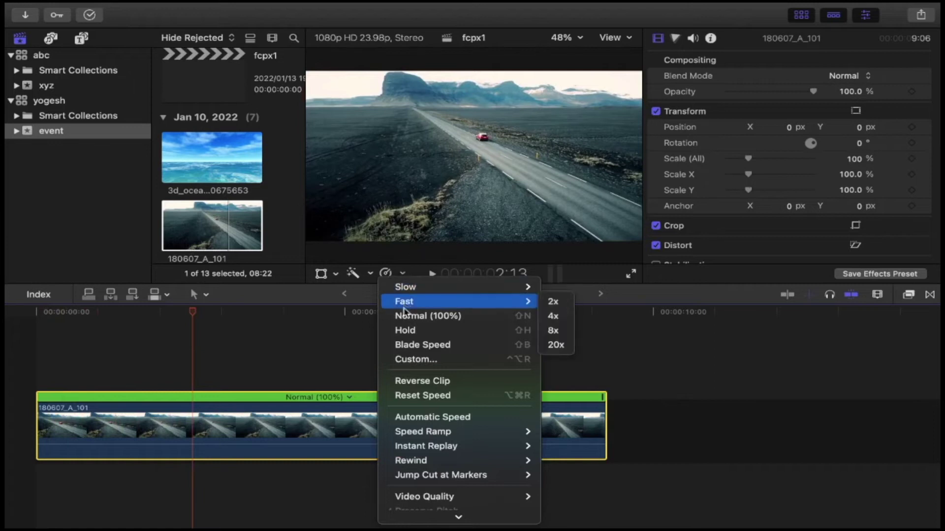
click(411, 383)
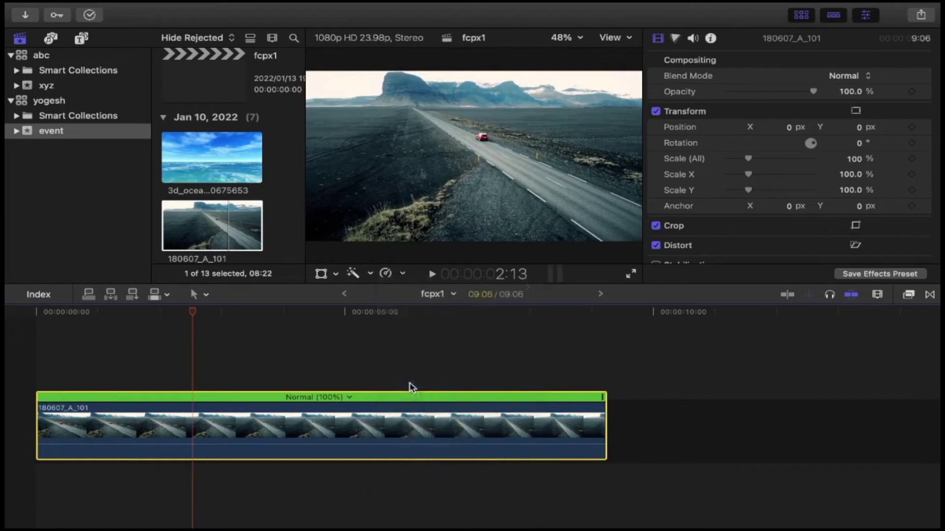
click(42, 312)
key(space)
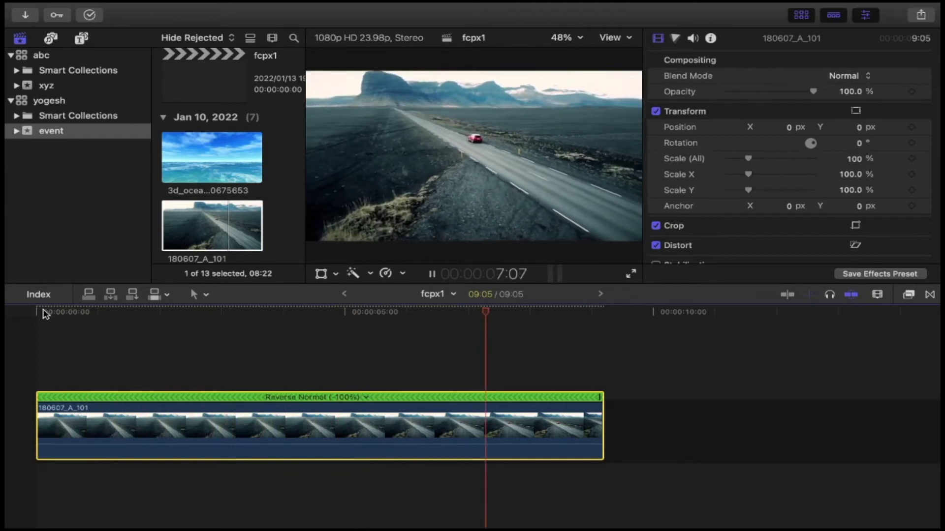
Stop the timeline playback.
key(space)
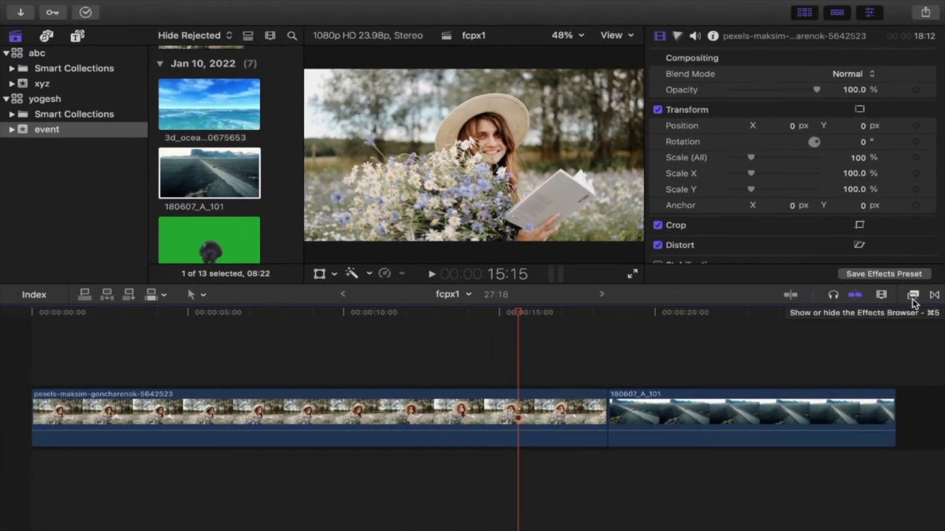
Show the Effects browser, scroll through its thumbnails, then hide it again.
click(913, 295)
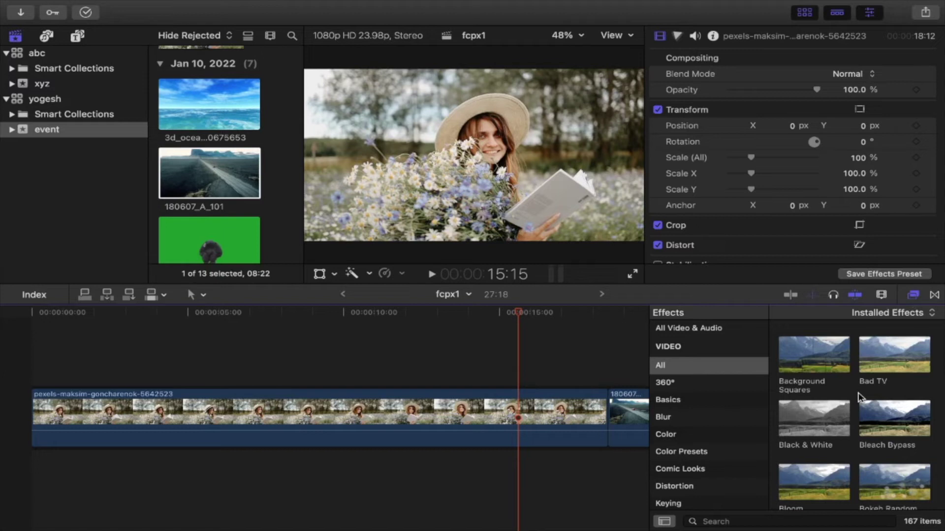
scroll(858, 397, down, 5)
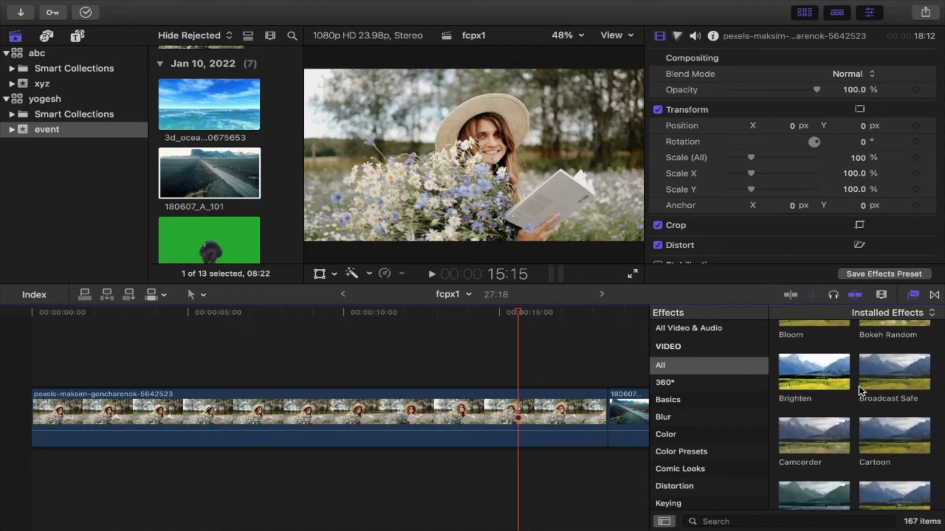
scroll(858, 385, up, 5)
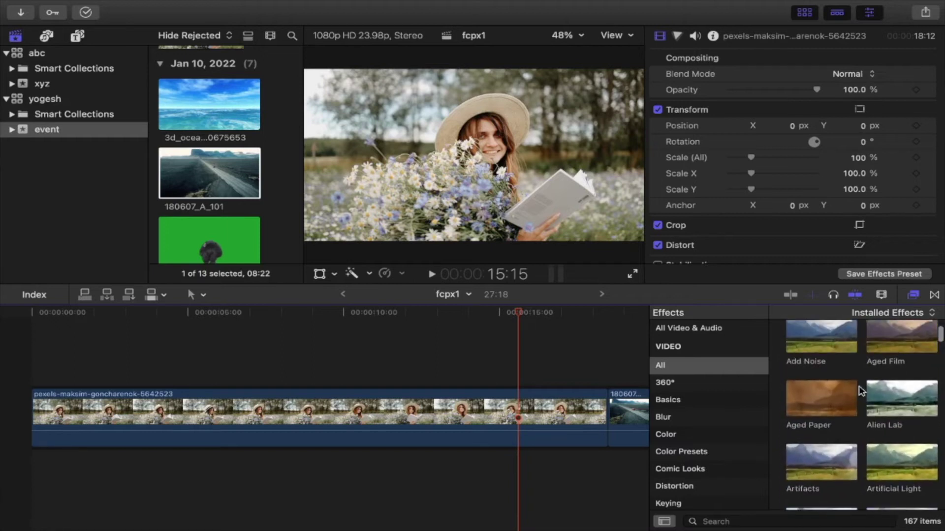
click(915, 297)
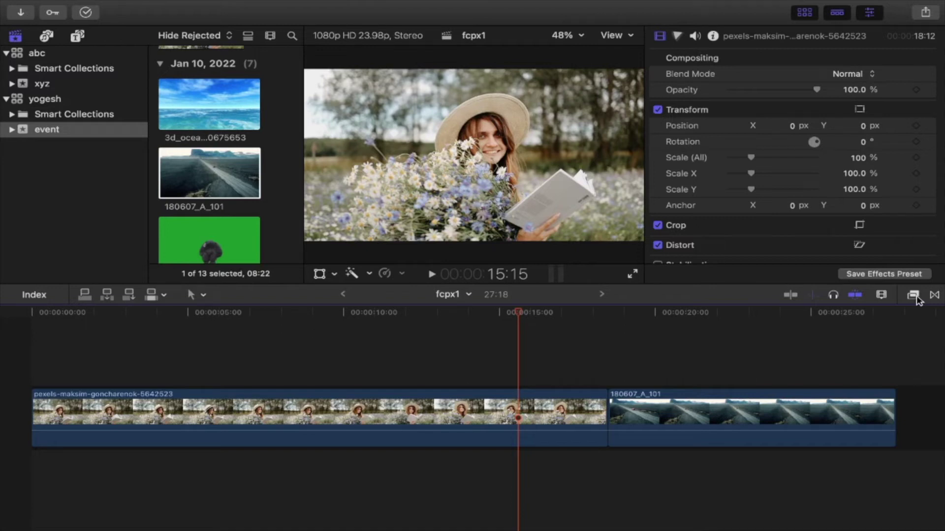
Zoom the timeline out and back in around the playhead.
key(super+minus)
key(super+minus)
key(super+equal)
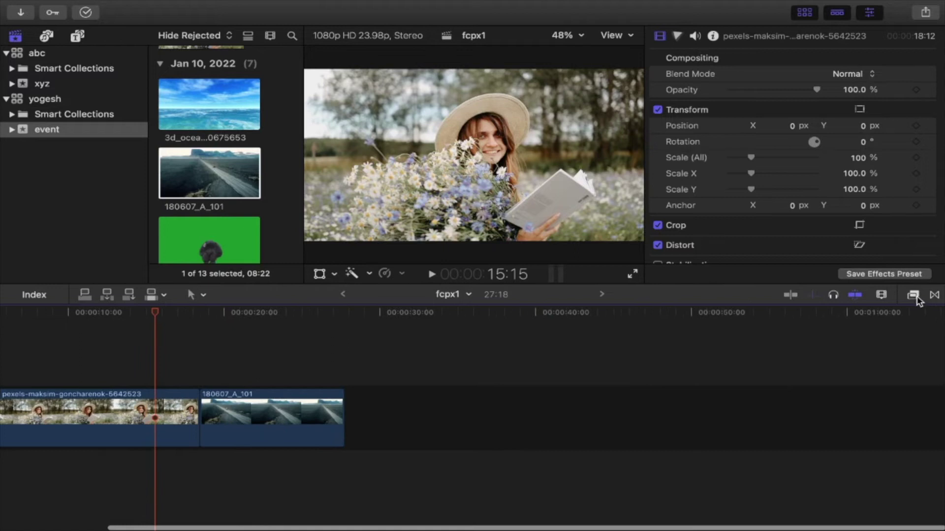
key(super+equal)
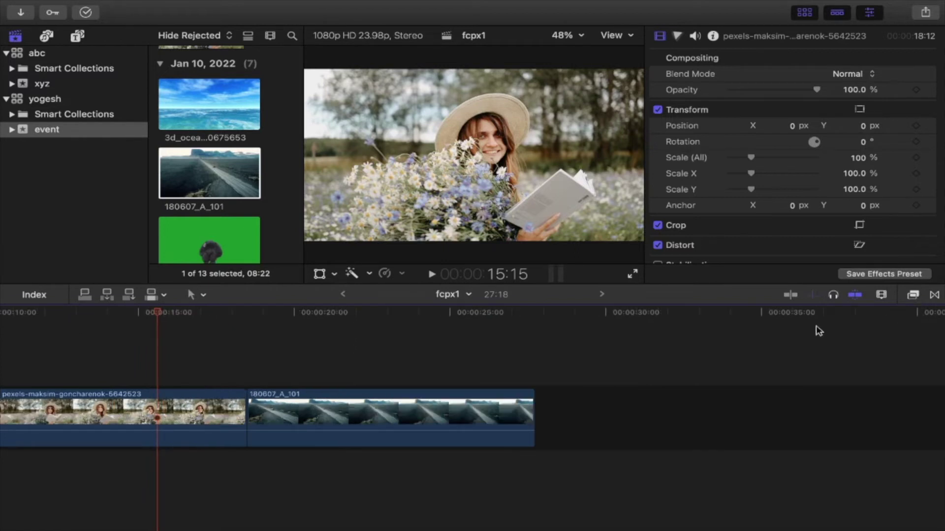
scroll(450, 390, left, 10)
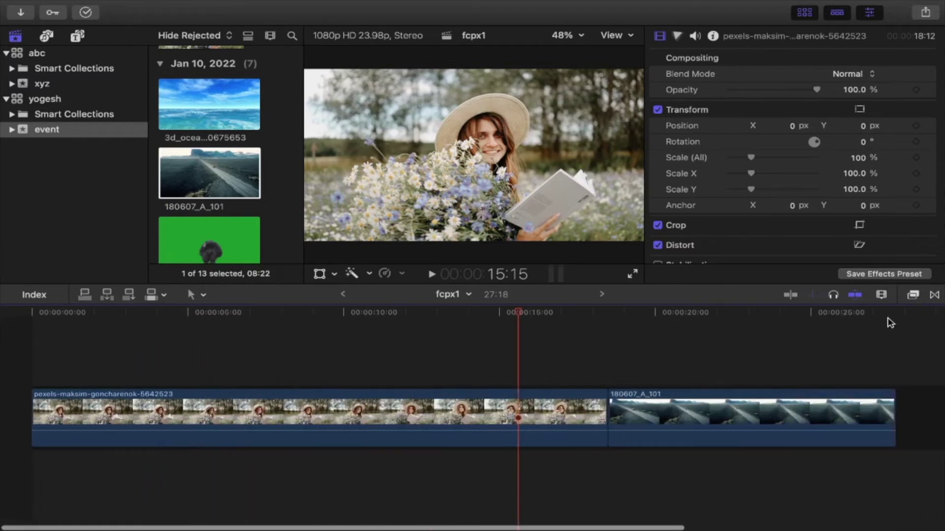
Reopen the Effects browser and scroll down through the effect categories.
click(914, 295)
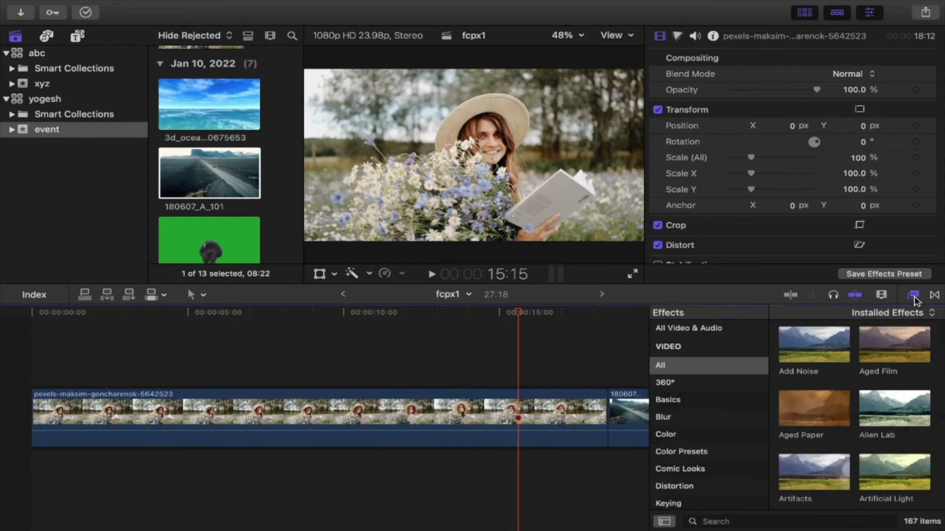
scroll(866, 404, down, 3)
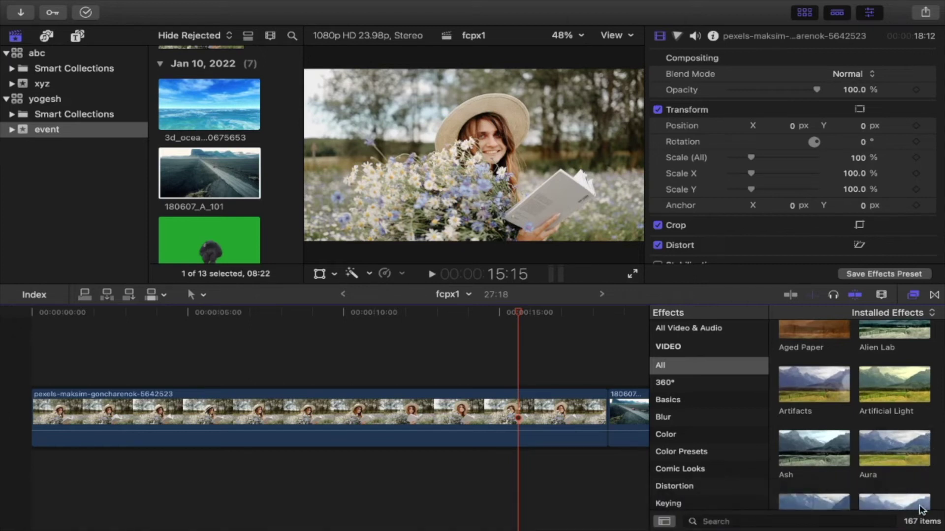
mouse_move(922, 509)
scroll(703, 374, down, 5)
scroll(699, 373, down, 2)
scroll(697, 372, down, 4)
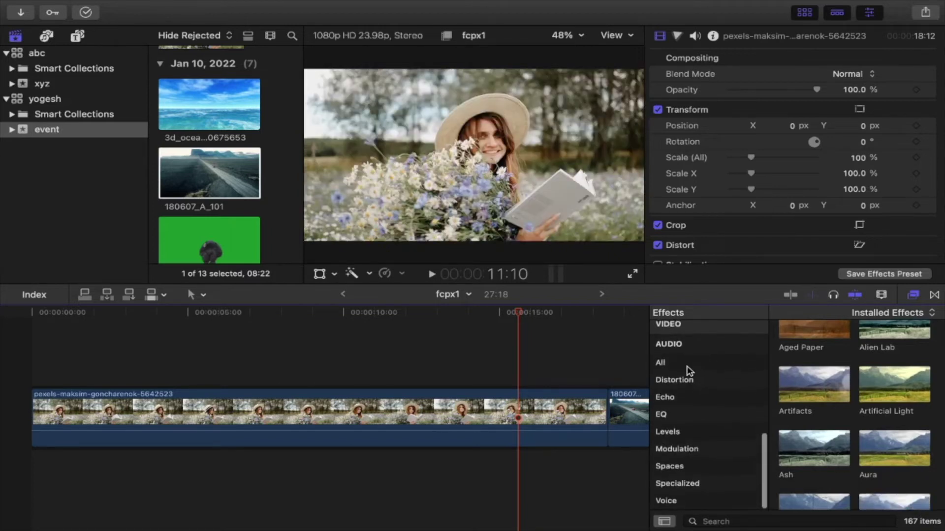
Show all 109 audio effects and scroll through the list.
click(688, 365)
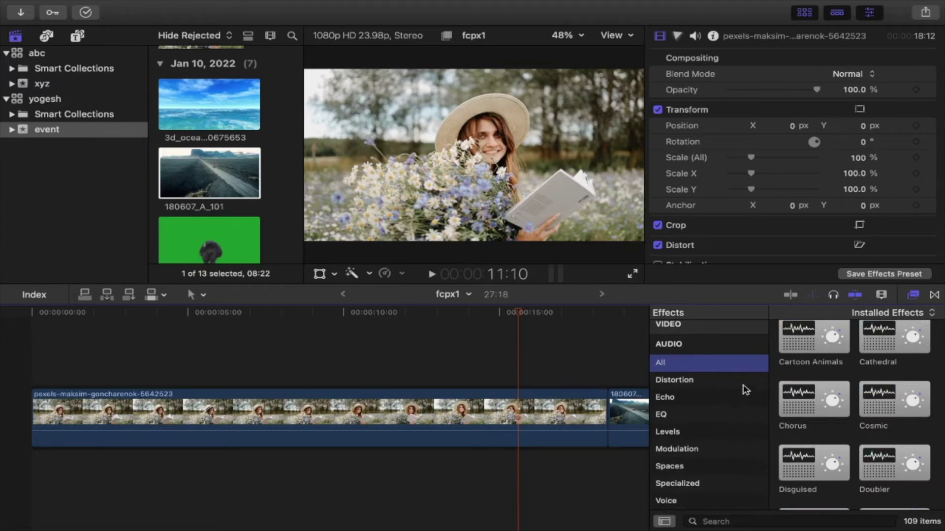
scroll(810, 399, down, 5)
scroll(809, 399, up, 1)
scroll(809, 398, down, 5)
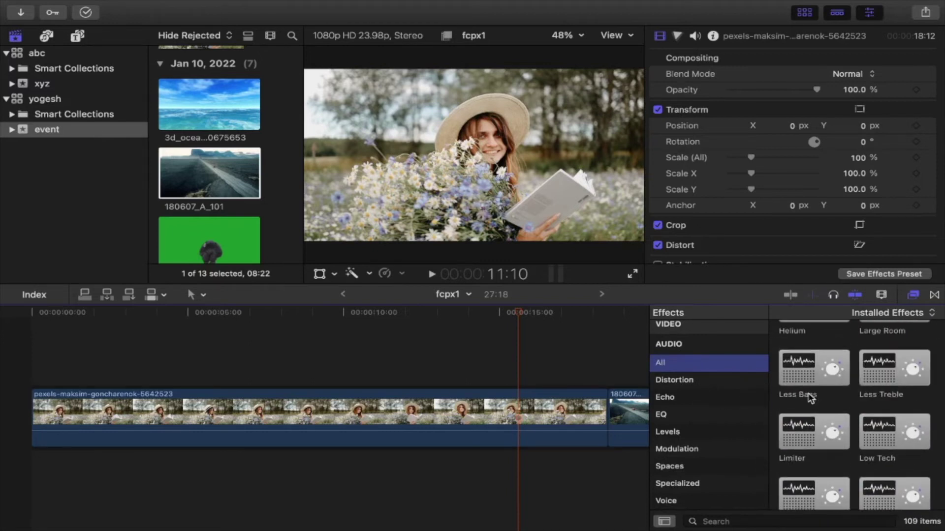
scroll(811, 398, up, 5)
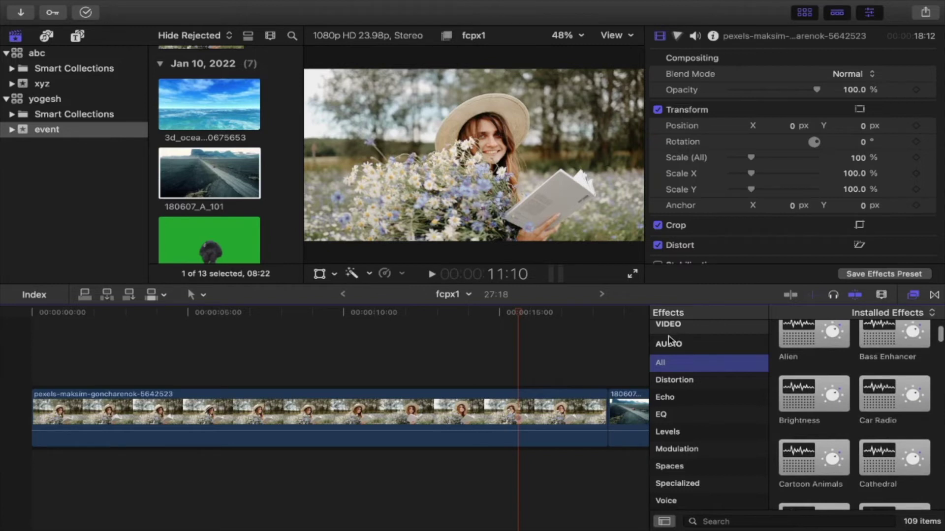
scroll(673, 361, up, 3)
scroll(673, 361, up, 5)
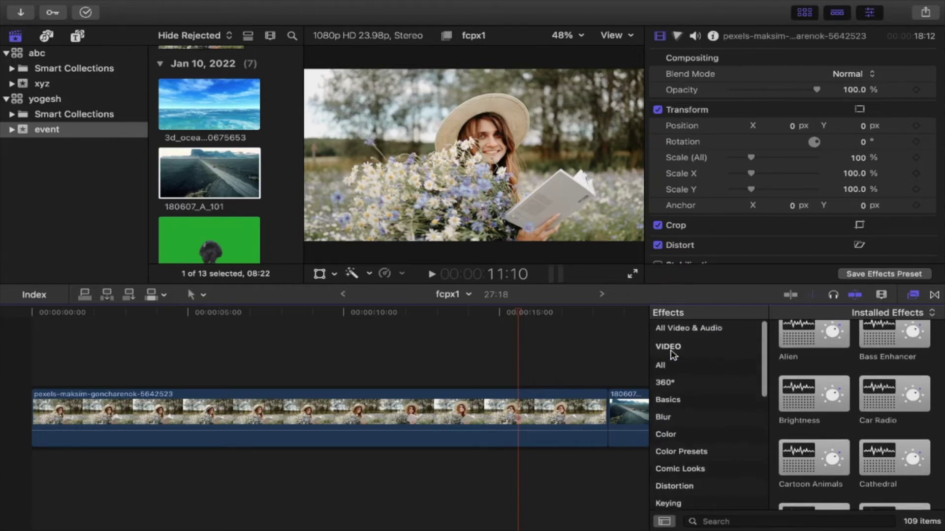
click(667, 368)
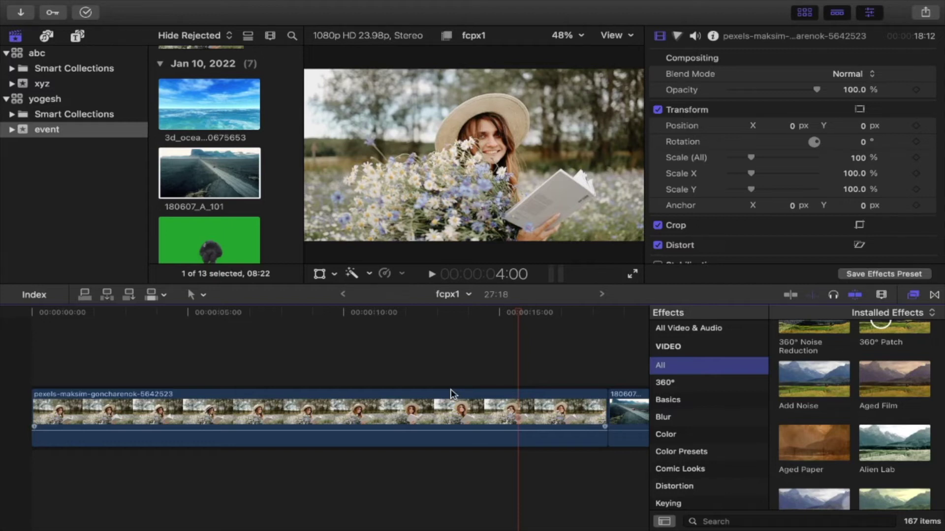
click(399, 415)
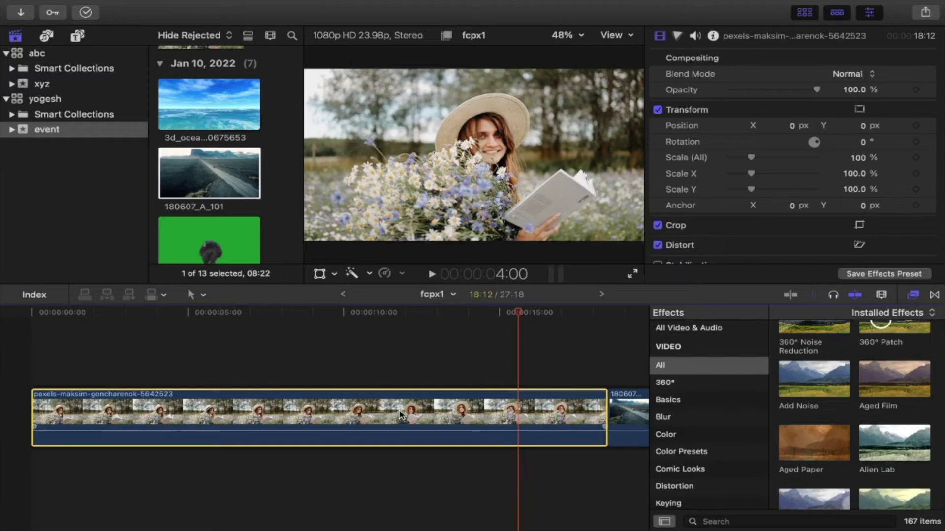
scroll(855, 366, up, 3)
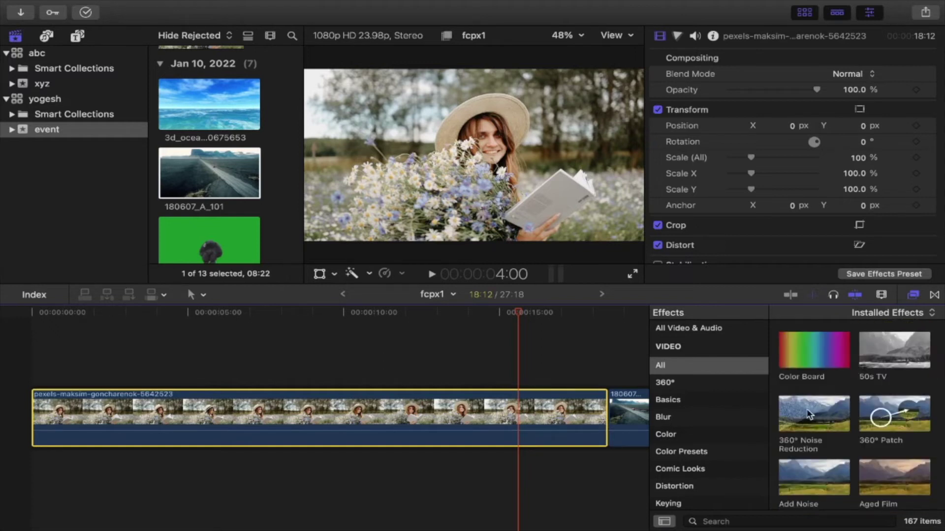
scroll(807, 413, down, 3)
scroll(806, 413, down, 1)
scroll(806, 414, down, 5)
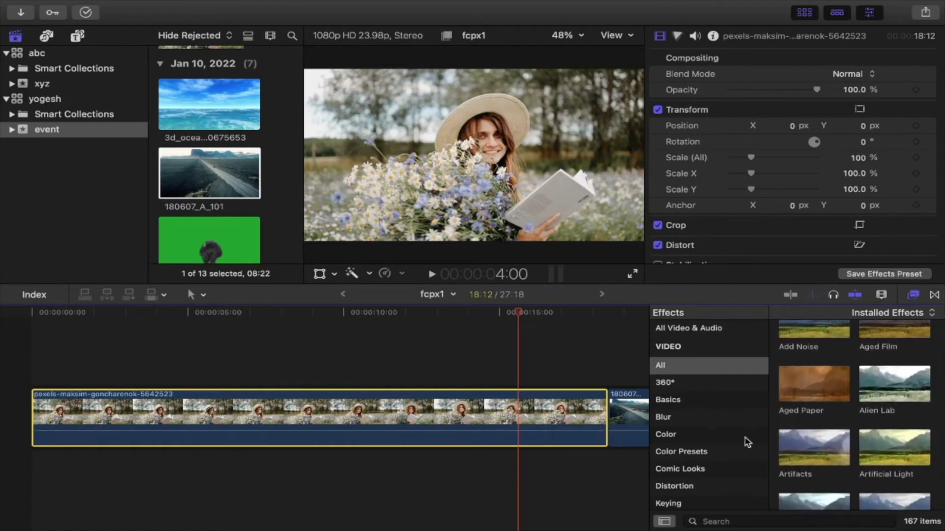
scroll(857, 451, down, 2)
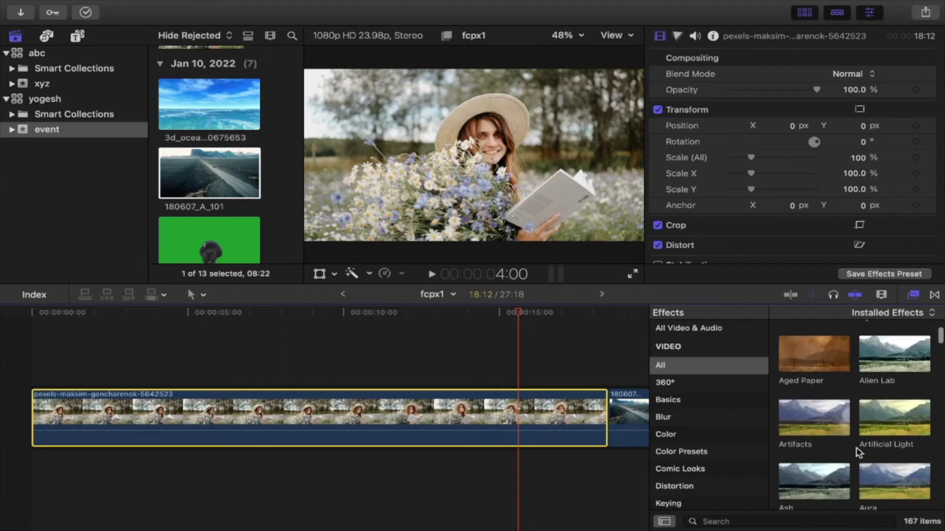
click(890, 367)
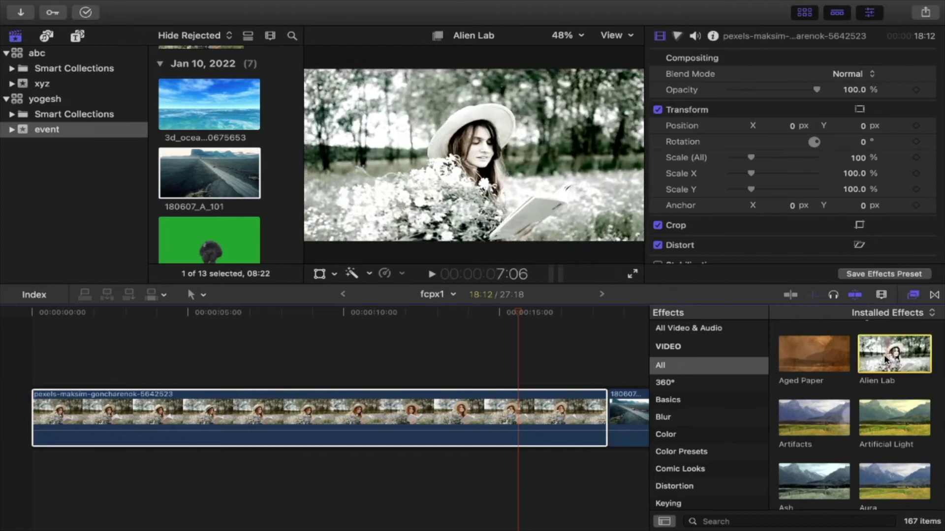
scroll(868, 355, down, 3)
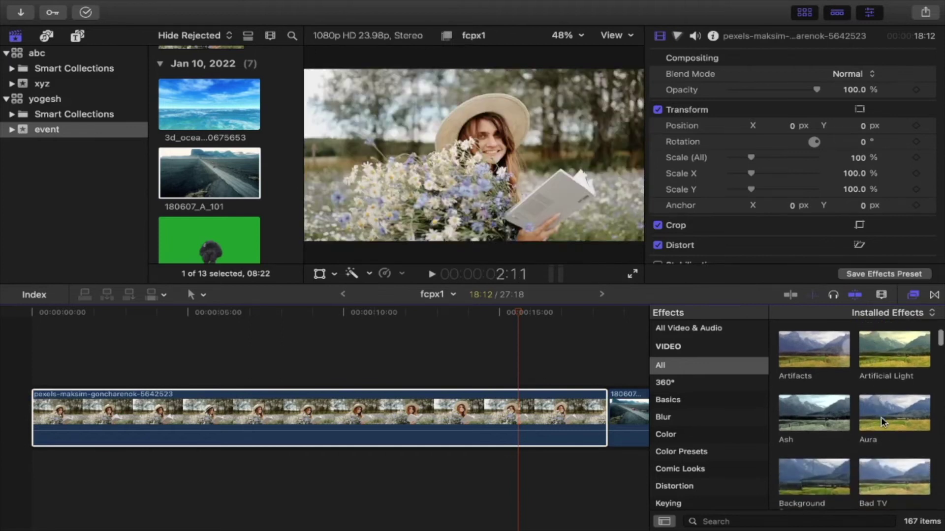
click(885, 420)
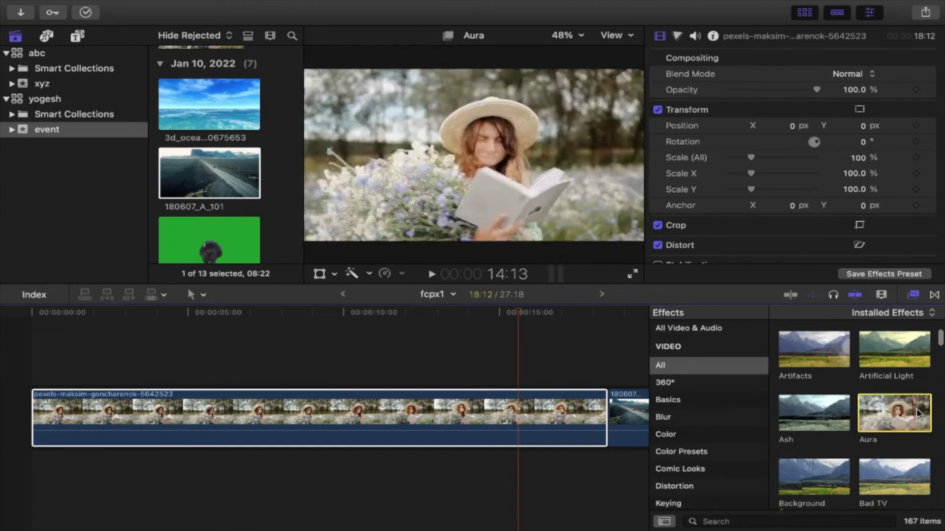
click(803, 420)
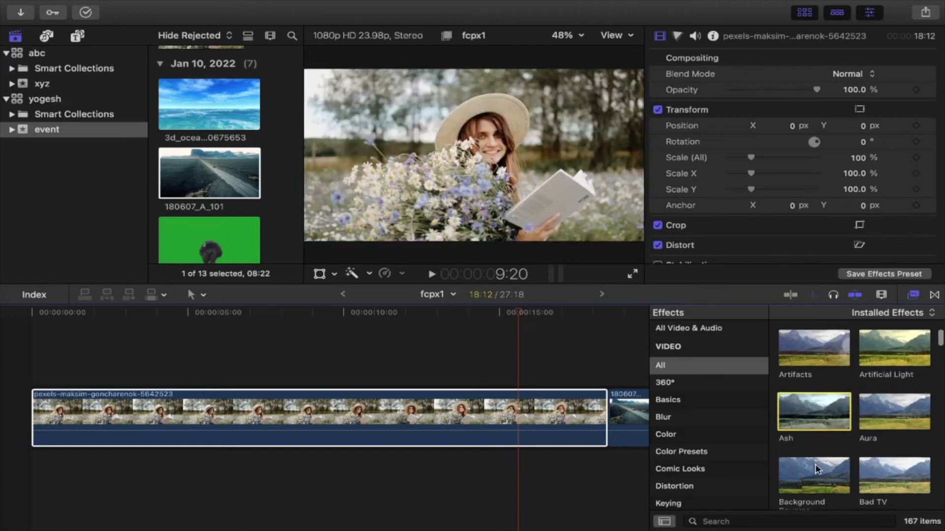
scroll(816, 462, down, 1)
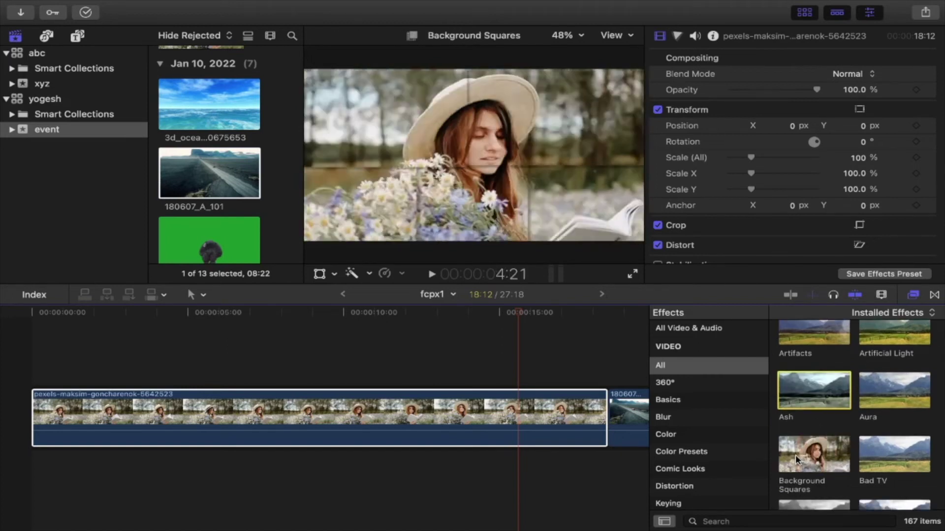
scroll(805, 452, down, 3)
scroll(809, 438, down, 2)
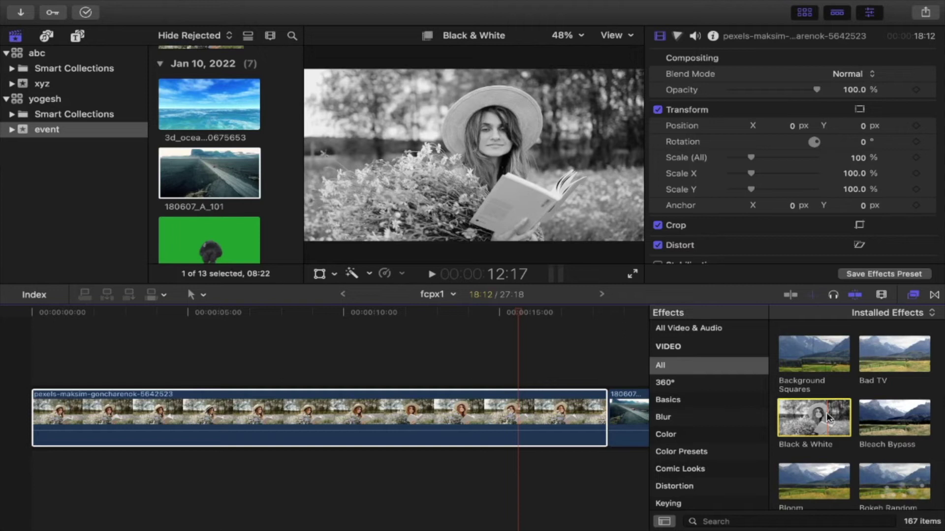
Apply Black & White to the meadow clip and play it back to check the greyscale.
drag(826, 412, 446, 417)
key(space)
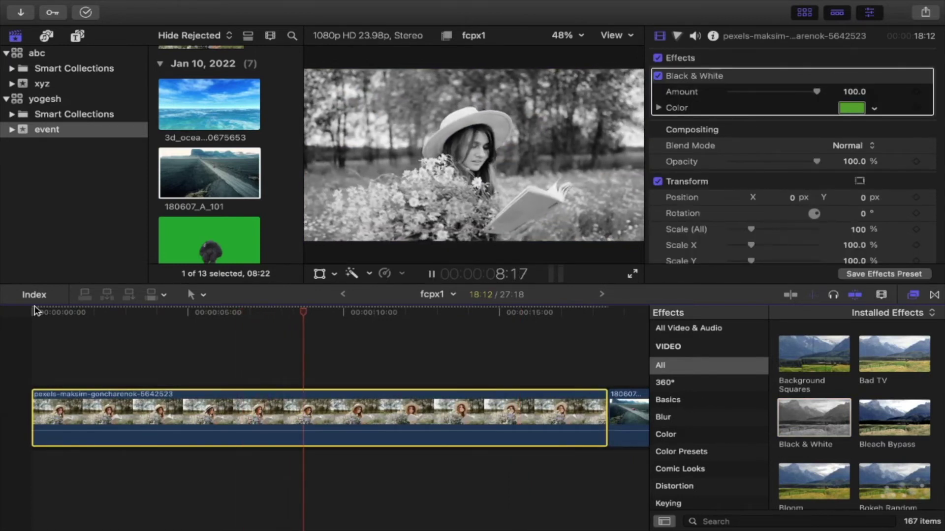
key(space)
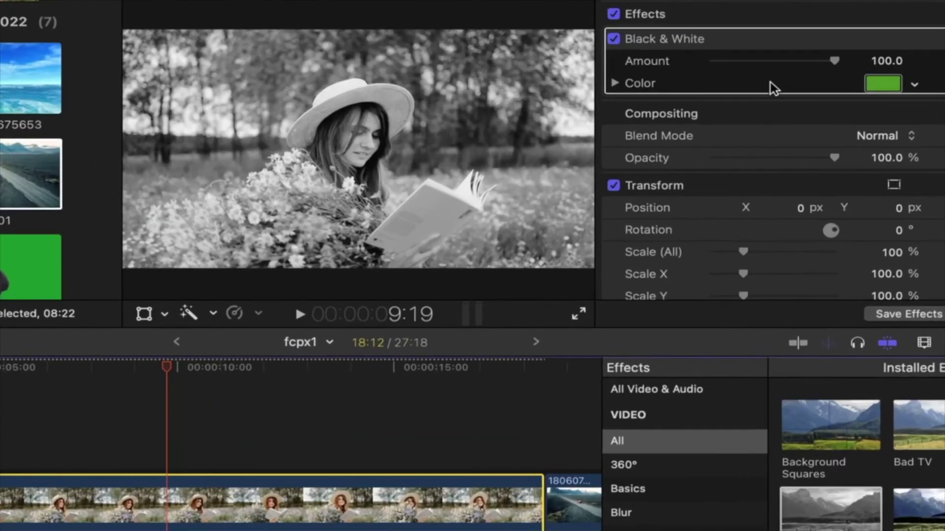
scroll(769, 82, down, 1)
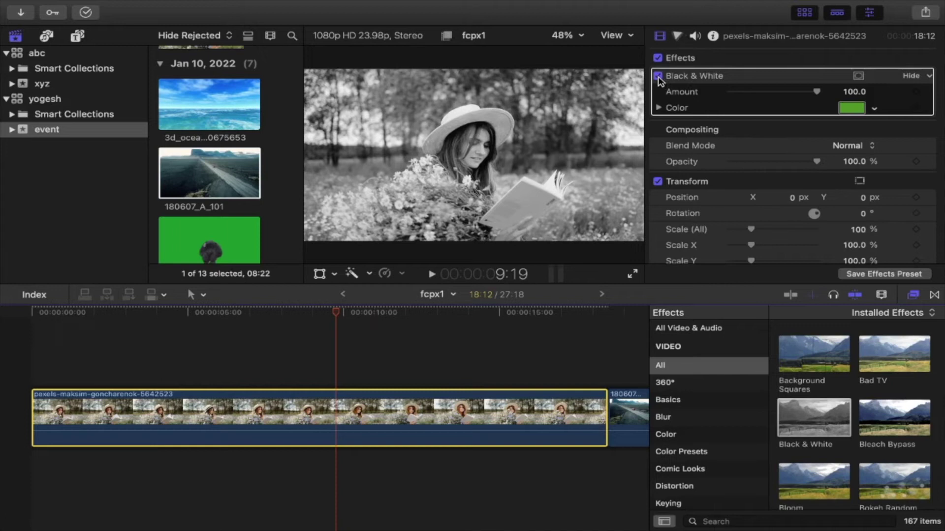
Lower the Black & White Green weighting to 0.13 in its Color controls.
click(659, 108)
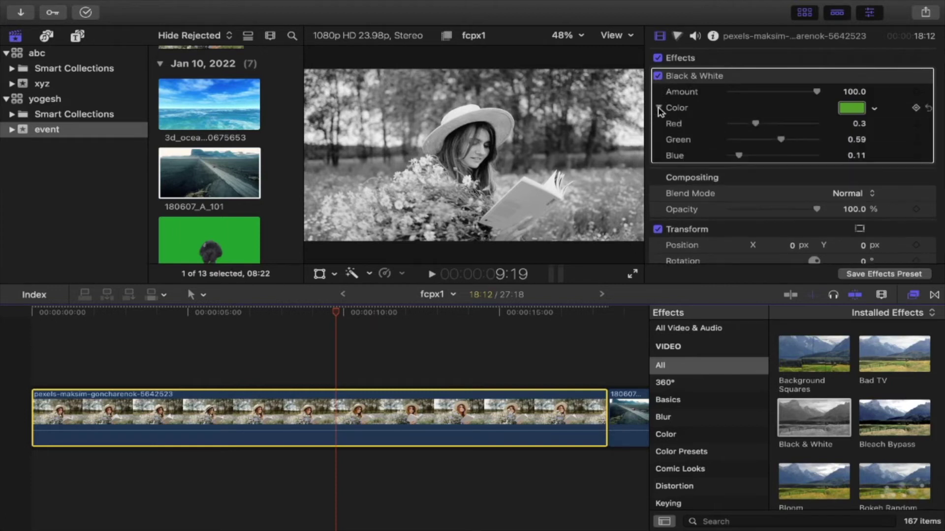
mouse_move(781, 140)
mouse_down()
mouse_move(740, 140)
mouse_move(732, 126)
mouse_move(810, 129)
mouse_move(789, 131)
mouse_up()
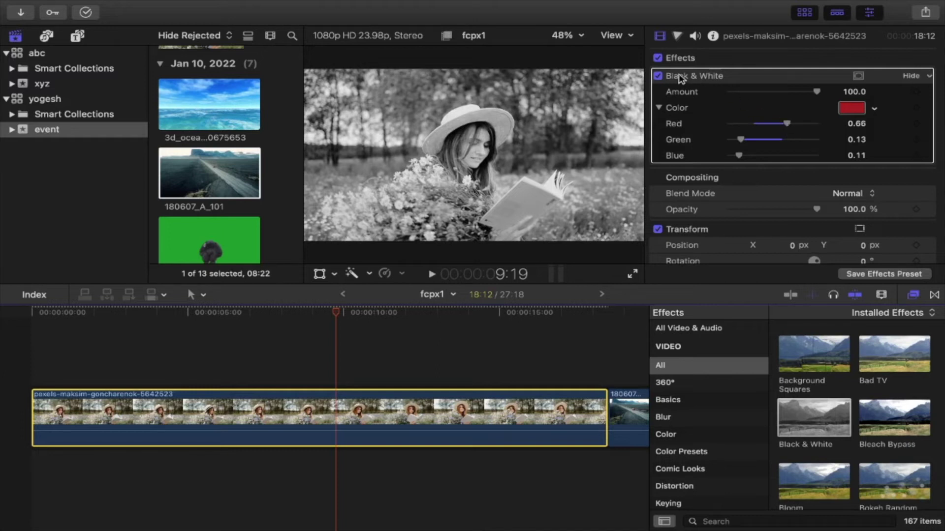
click(910, 77)
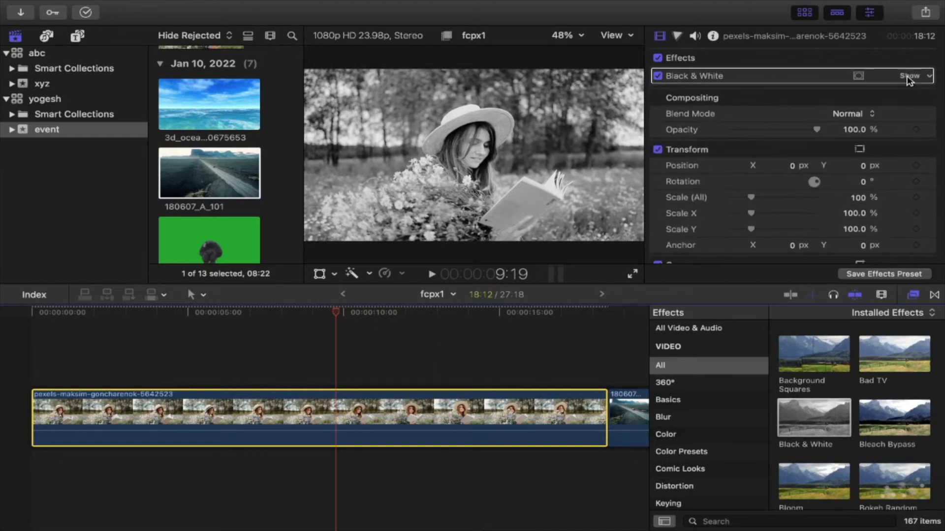
click(909, 77)
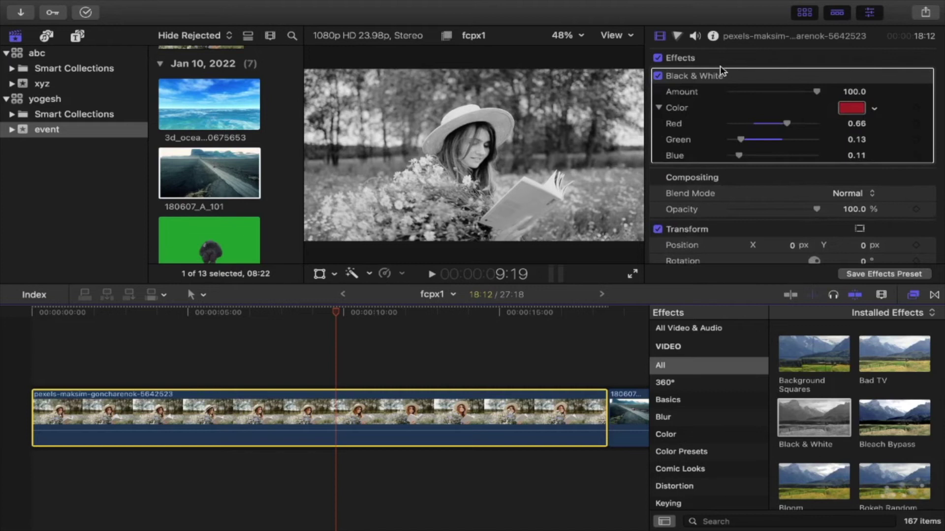
Turn the Black & White effect off and back on to compare colours.
click(658, 76)
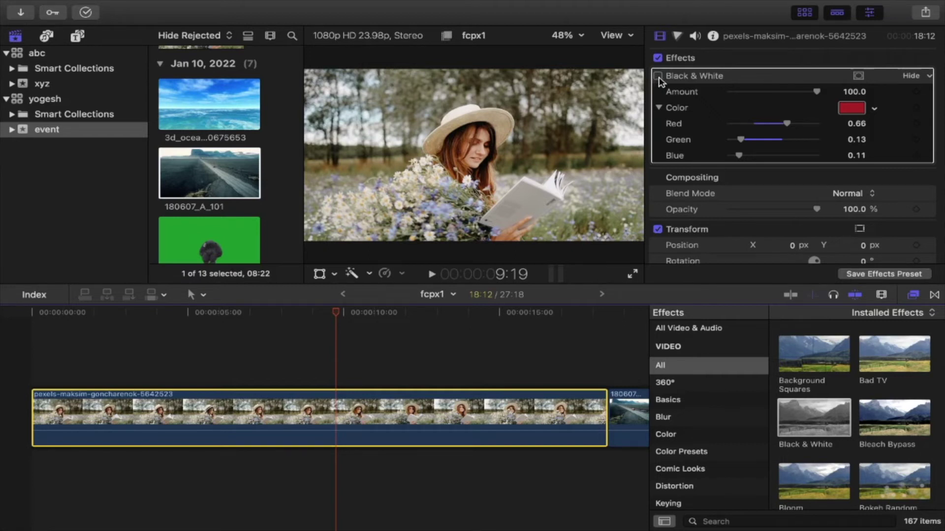
click(658, 76)
scroll(836, 418, up, 3)
click(764, 520)
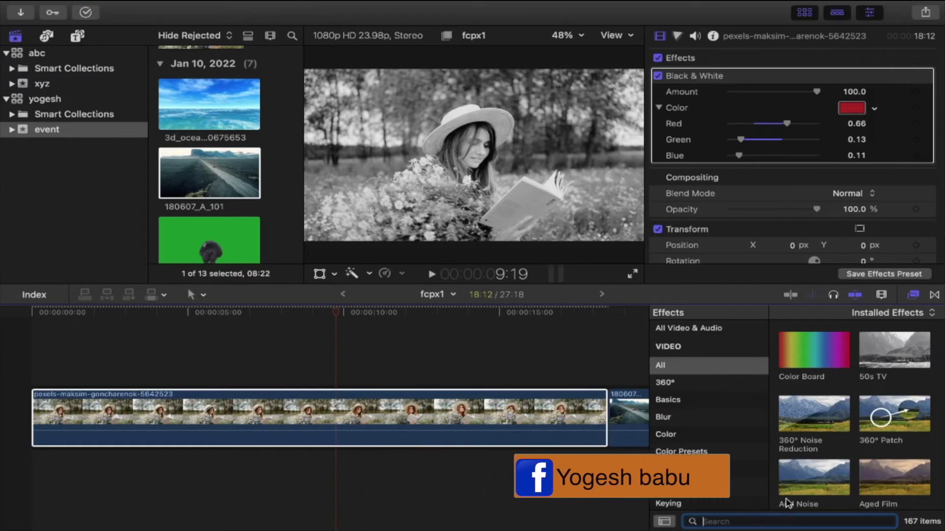
Find the Censor effect in the Effects browser and apply it to the meadow clip.
scroll(875, 488, down, 3)
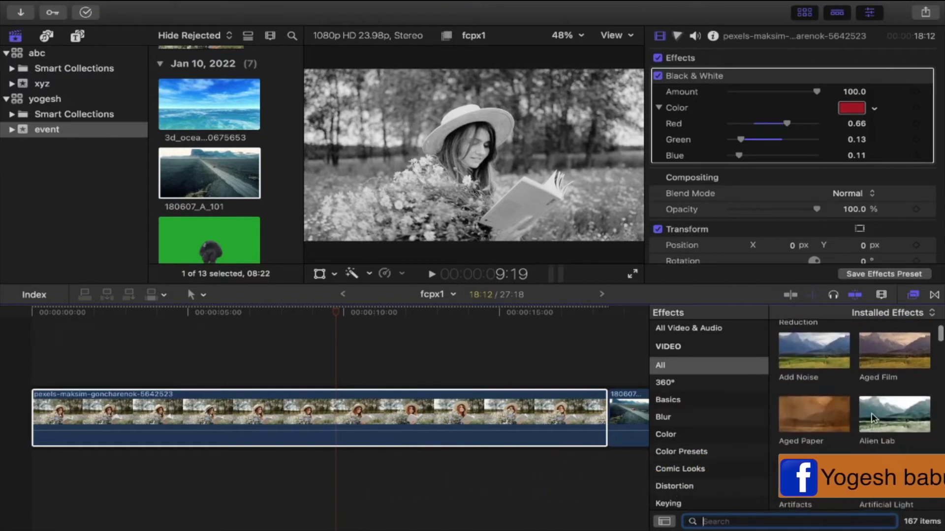
scroll(873, 420, down, 3)
scroll(874, 424, down, 2)
scroll(874, 426, down, 3)
scroll(875, 433, up, 2)
click(881, 447)
drag(880, 447, 437, 424)
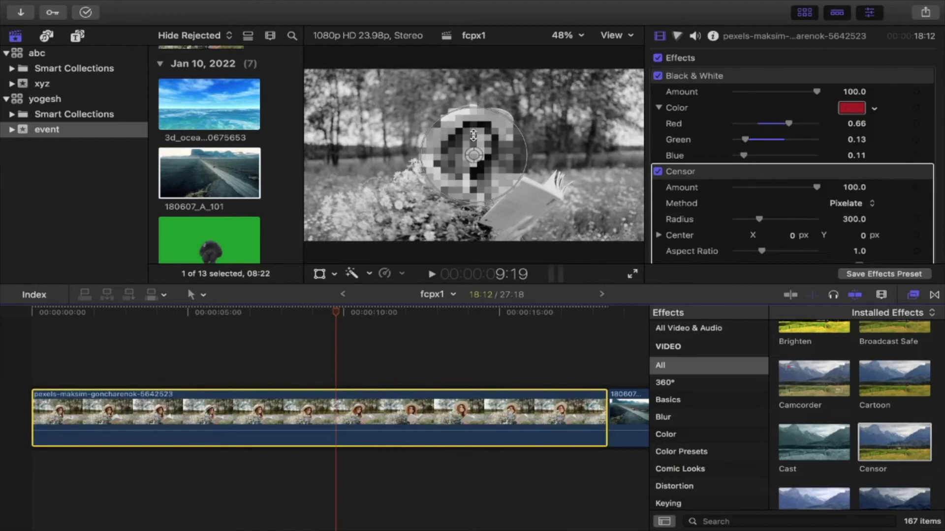
Move the pixelated Censor circle over the woman's face in the viewer.
click(470, 157)
mouse_move(469, 156)
mouse_down()
mouse_move(391, 125)
mouse_move(443, 152)
mouse_move(478, 147)
mouse_up()
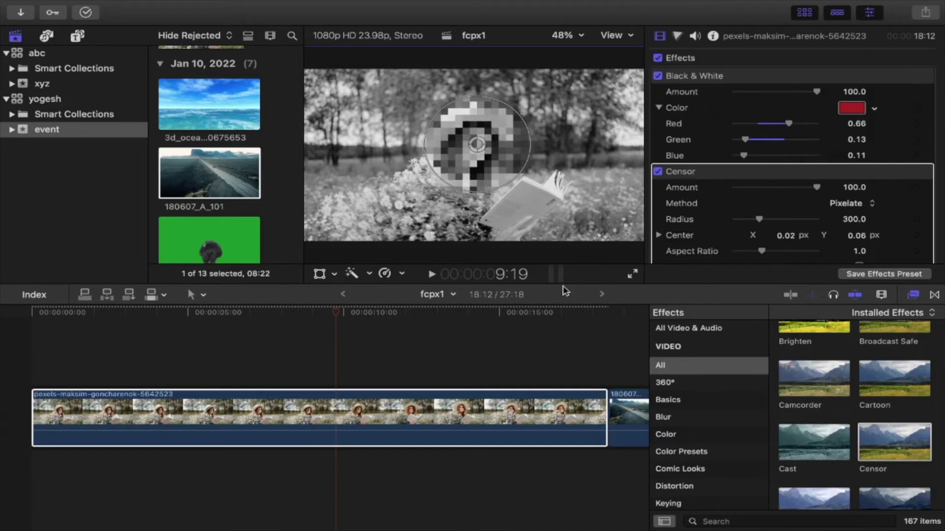
click(498, 424)
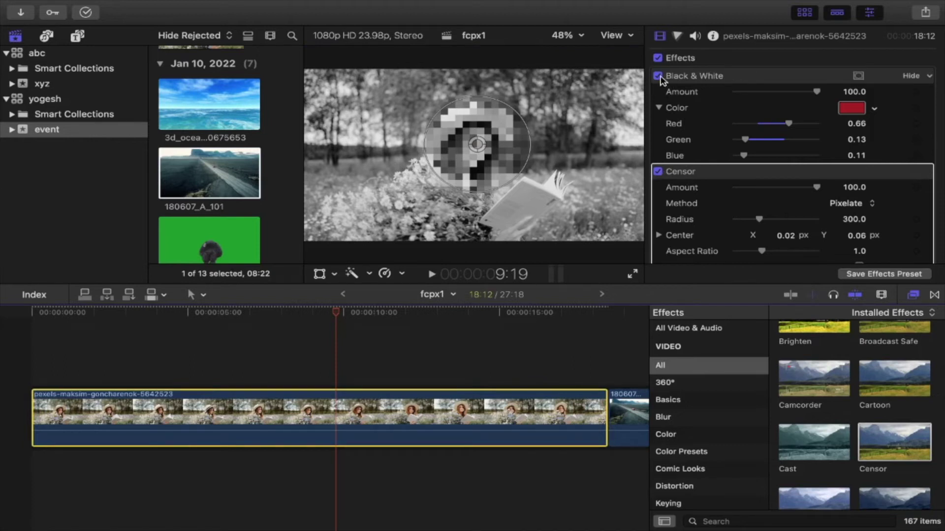
Disable Black & White and toggle Censor off and on to compare.
click(659, 76)
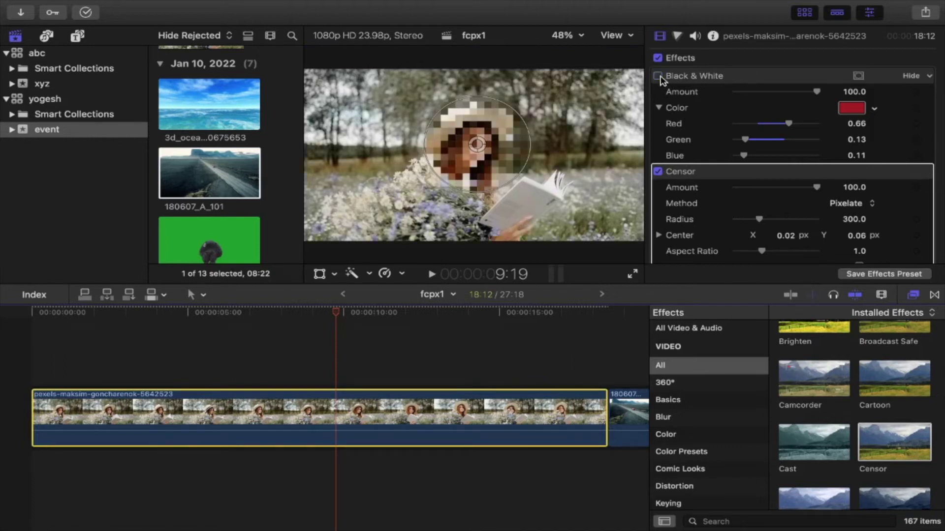
click(658, 172)
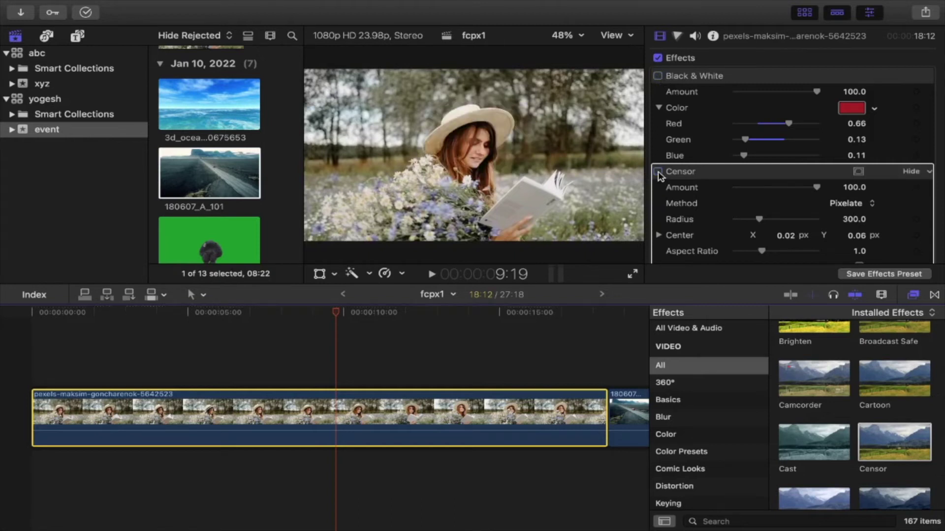
click(658, 172)
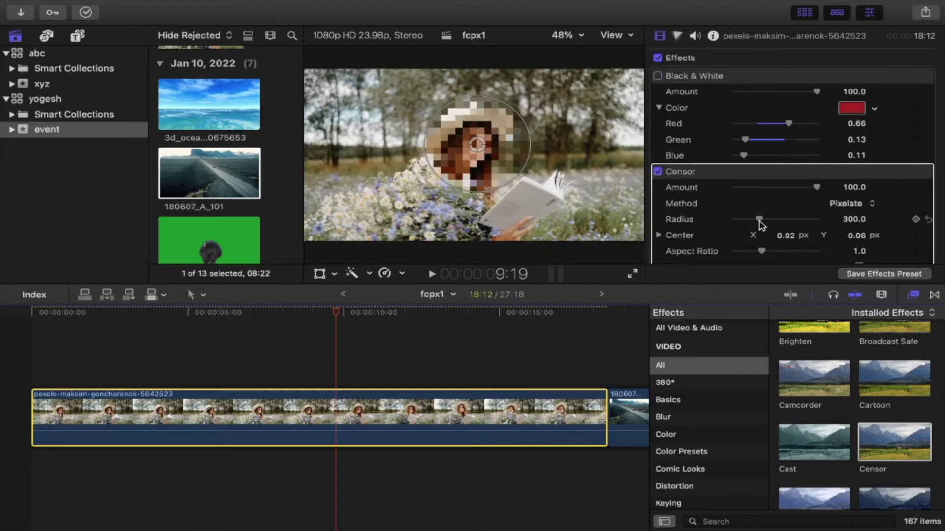
Set the Censor Radius to 134 and Amount to 84.27.
drag(761, 224, 747, 221)
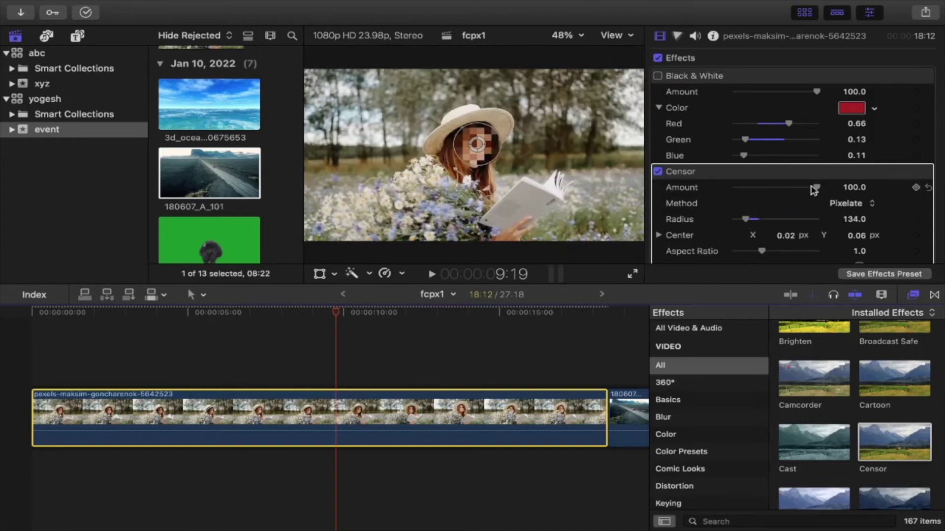
mouse_move(817, 188)
mouse_down()
mouse_move(775, 188)
mouse_move(804, 190)
mouse_up()
scroll(805, 192, down, 2)
scroll(805, 192, down, 2)
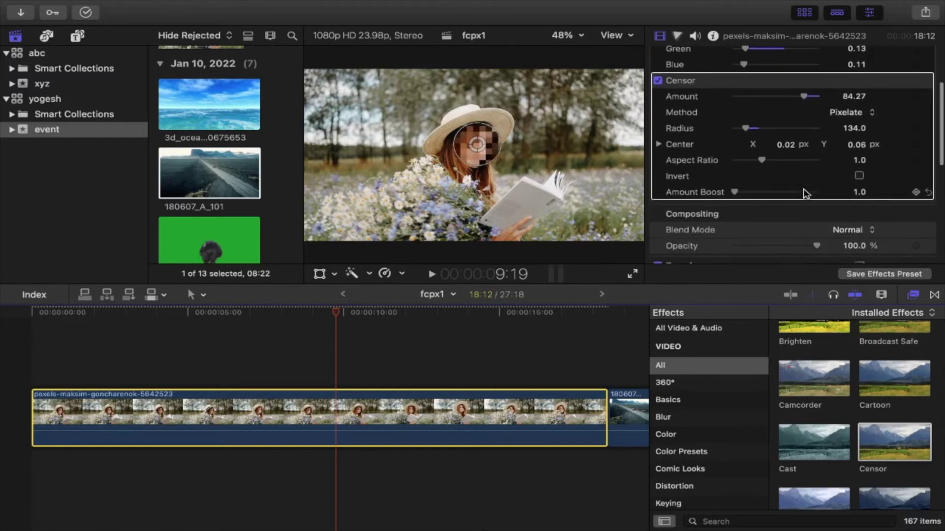
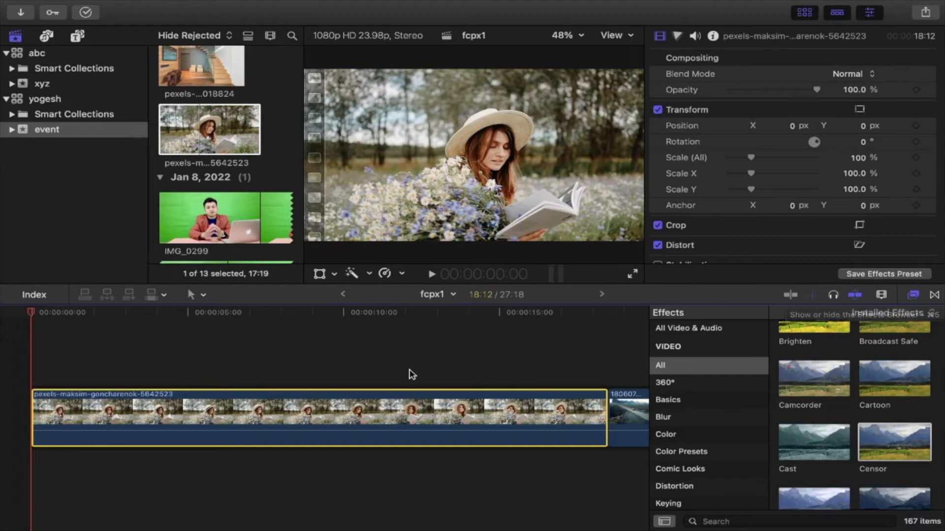
Play across the cut between the woman and road clips, then close the Effects browser.
scroll(408, 375, right, 5)
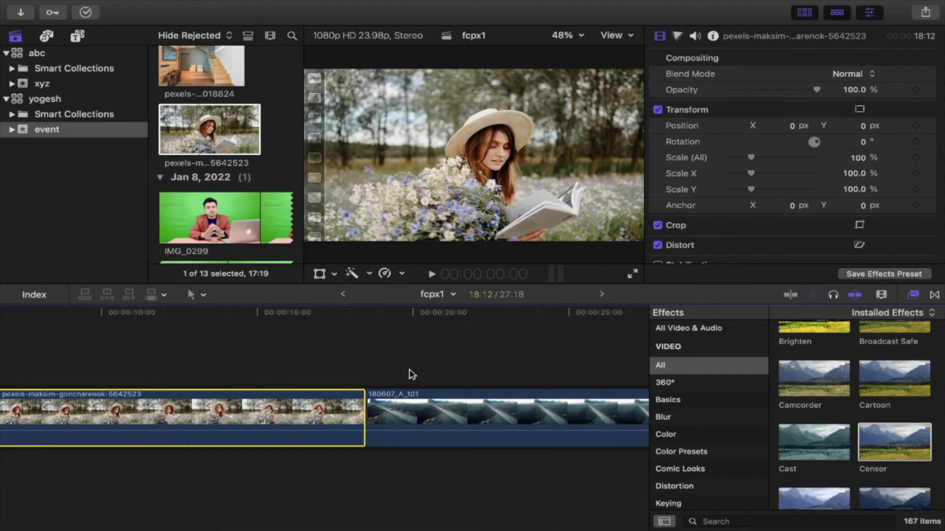
click(332, 314)
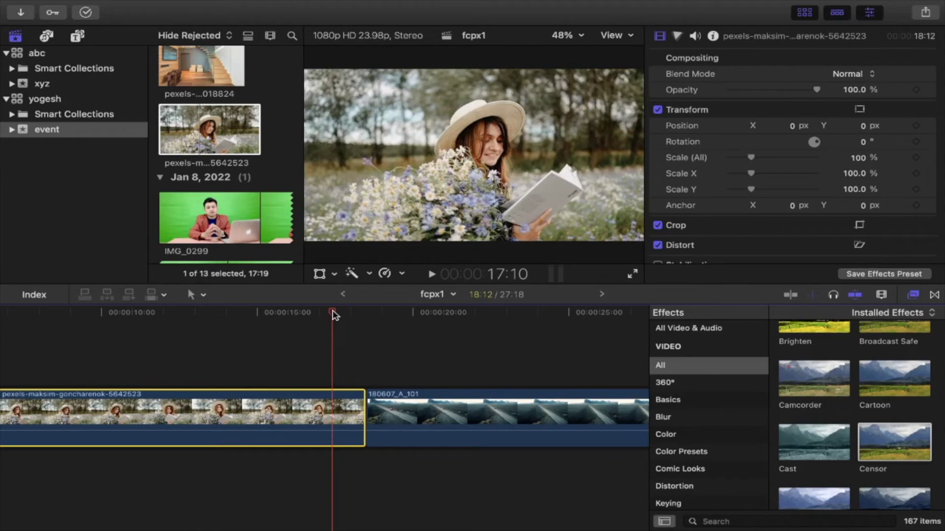
click(306, 313)
key(space)
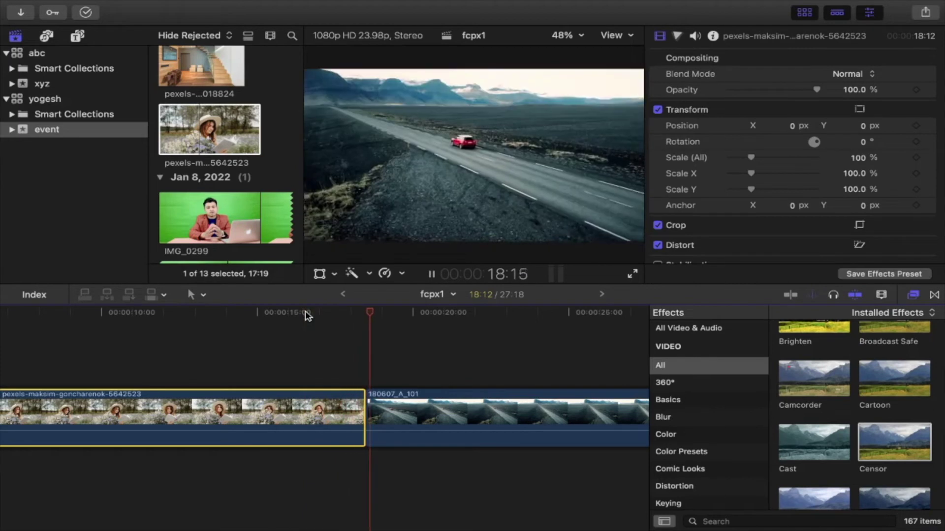
key(space)
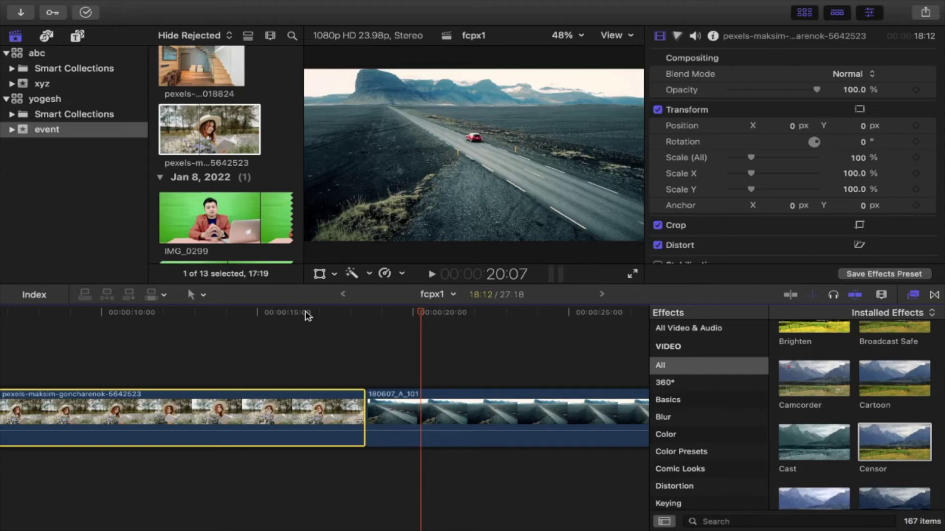
click(916, 297)
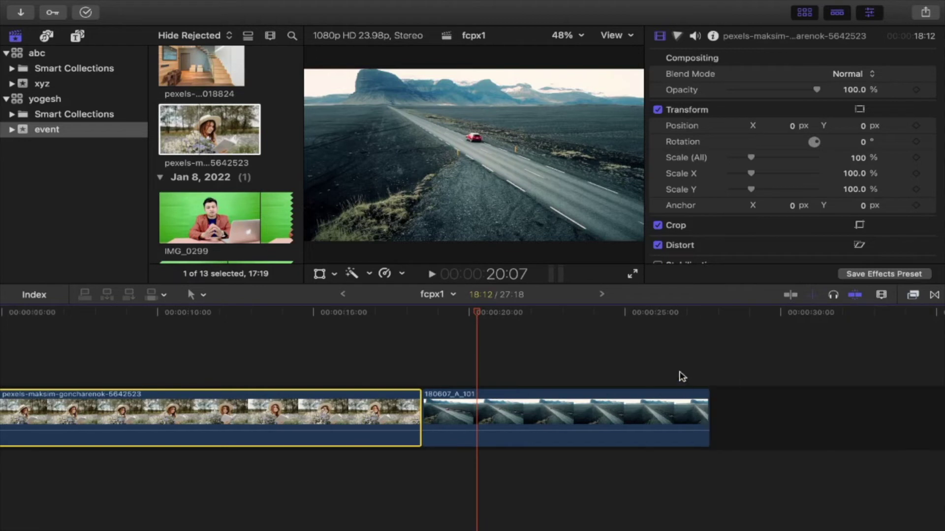
Open the Transitions browser and scroll through the 120 installed transitions, such as Black Hole and Bloom.
click(935, 297)
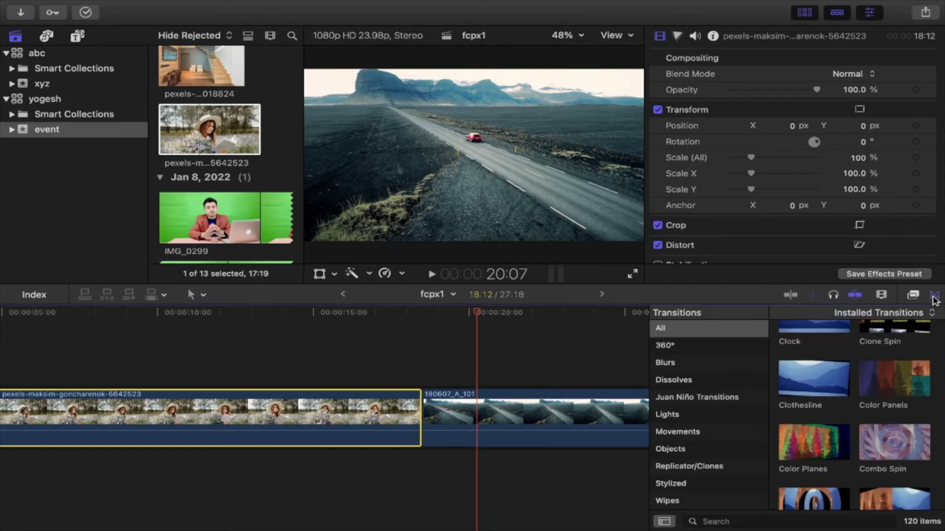
scroll(882, 409, up, 5)
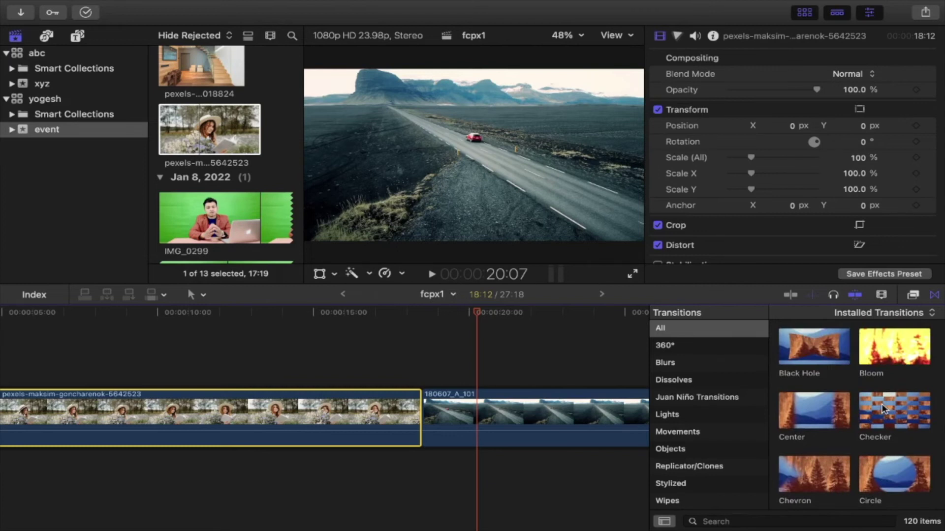
click(556, 354)
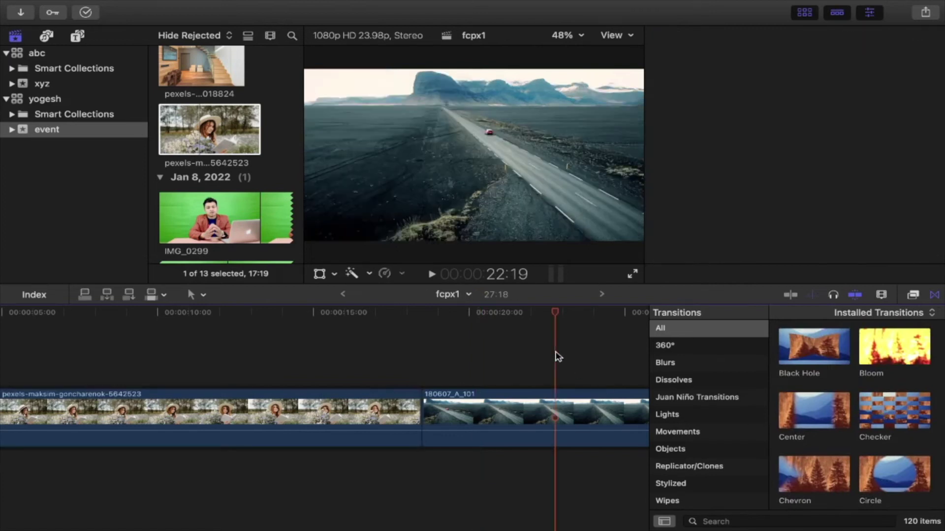
click(391, 312)
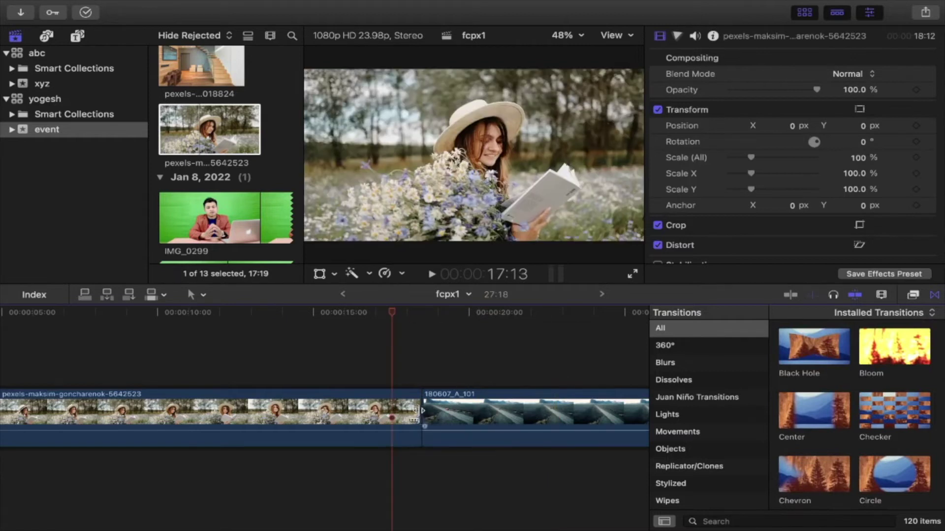
scroll(409, 405, right, 5)
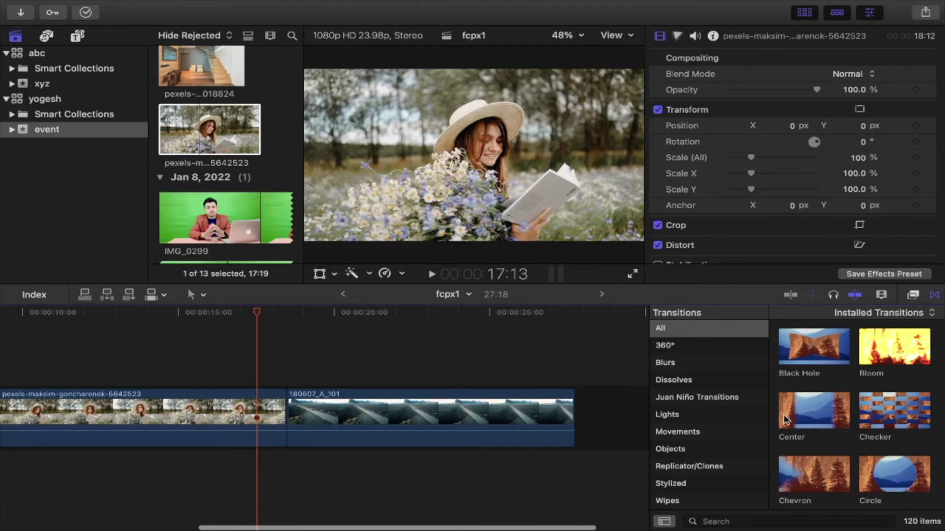
scroll(840, 433, down, 3)
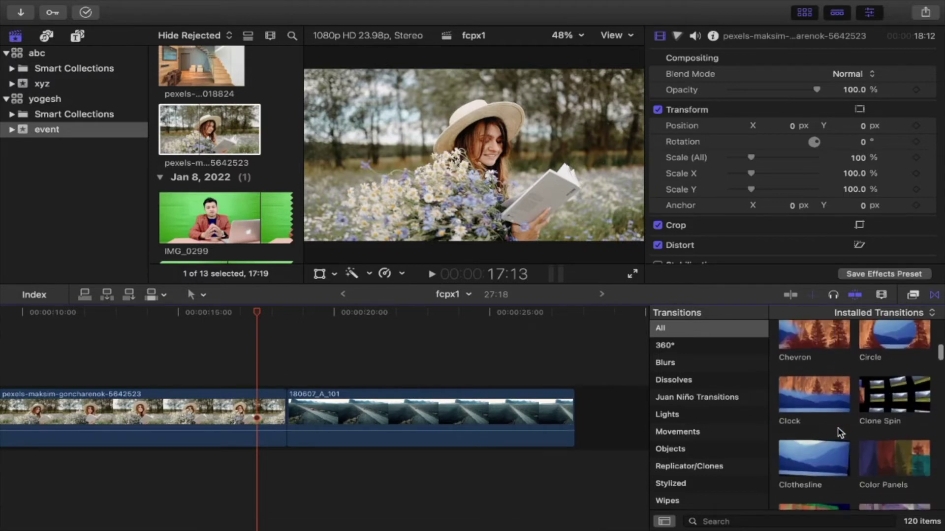
scroll(840, 431, down, 3)
scroll(840, 429, down, 3)
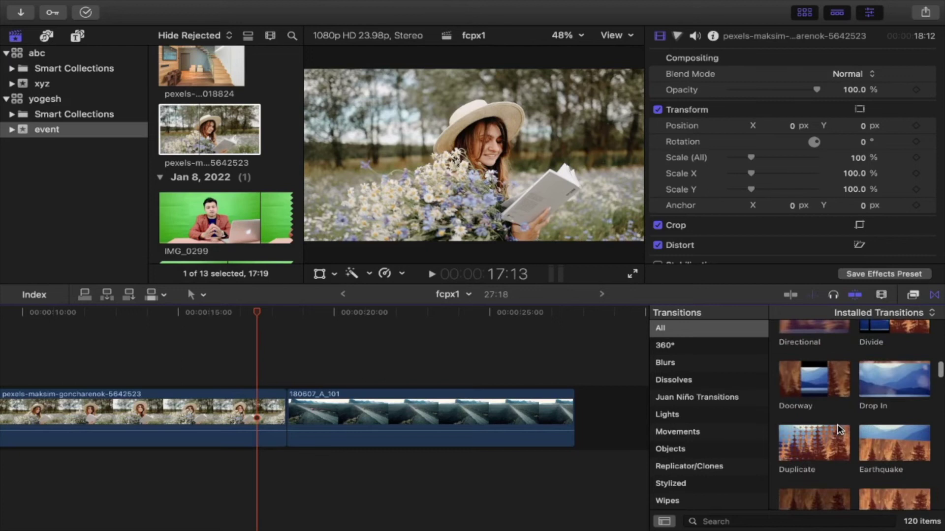
scroll(699, 432, down, 1)
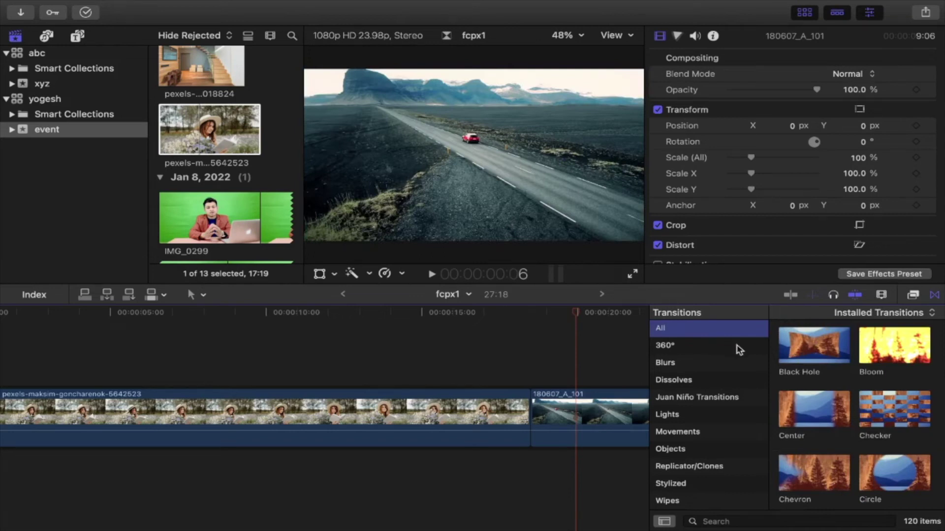
Place a Center transition at the start of the 180607_A_101 road clip, allowing media trimming, and play it.
click(786, 352)
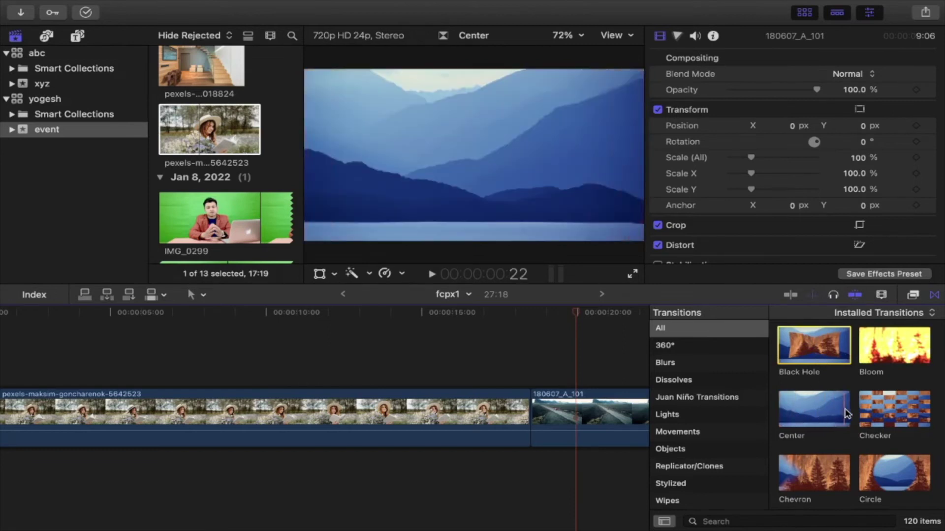
drag(825, 411, 652, 422)
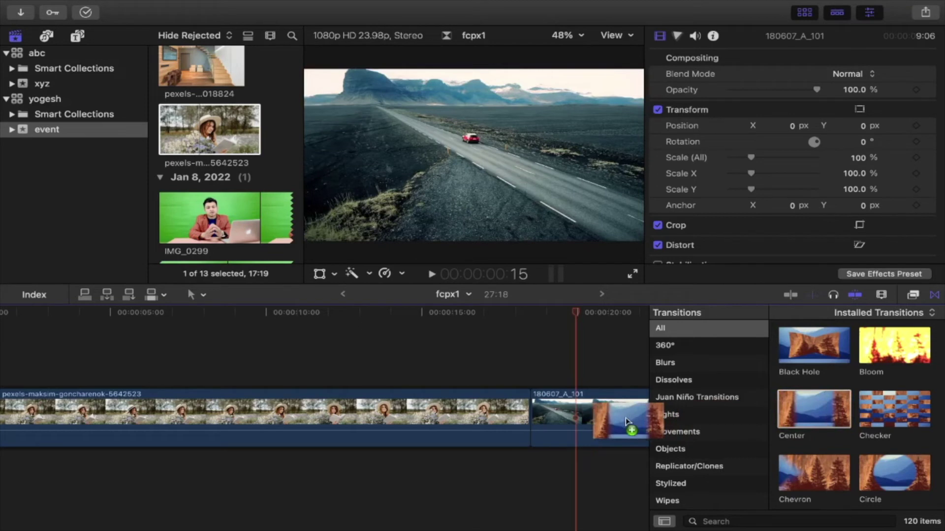
drag(652, 422, 543, 419)
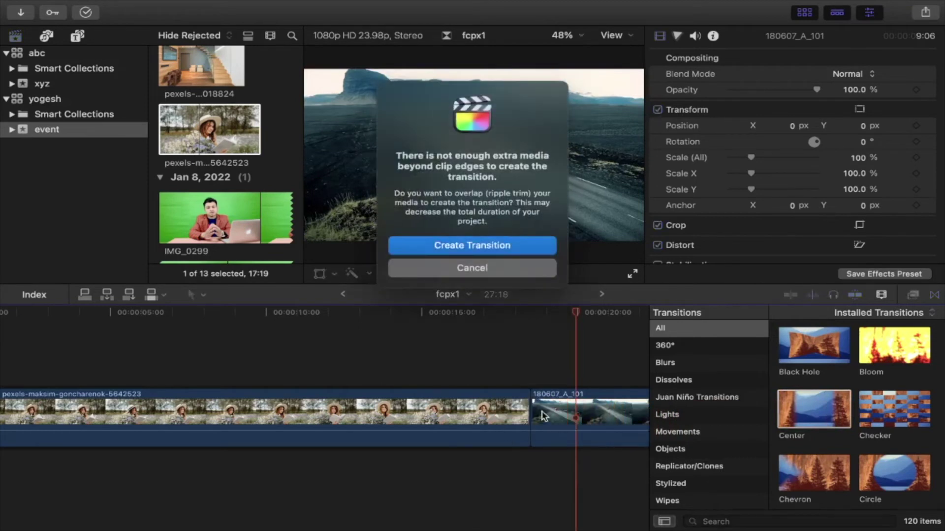
click(481, 248)
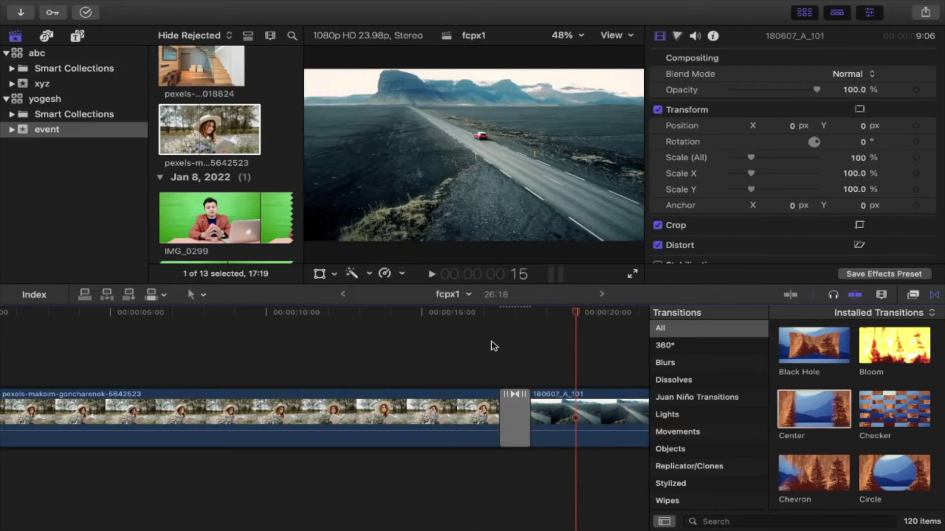
click(478, 315)
key(space)
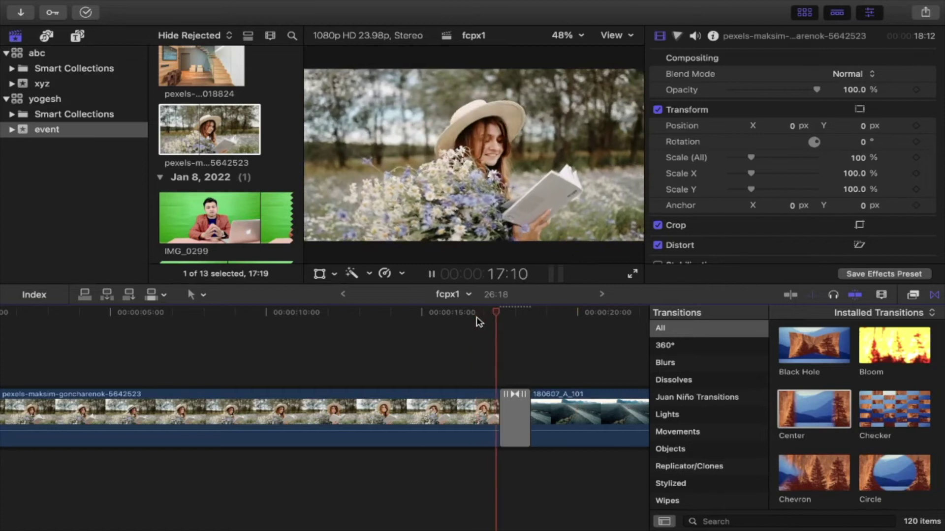
Delete the transition and play across the plain cut between the clips.
key(space)
click(508, 422)
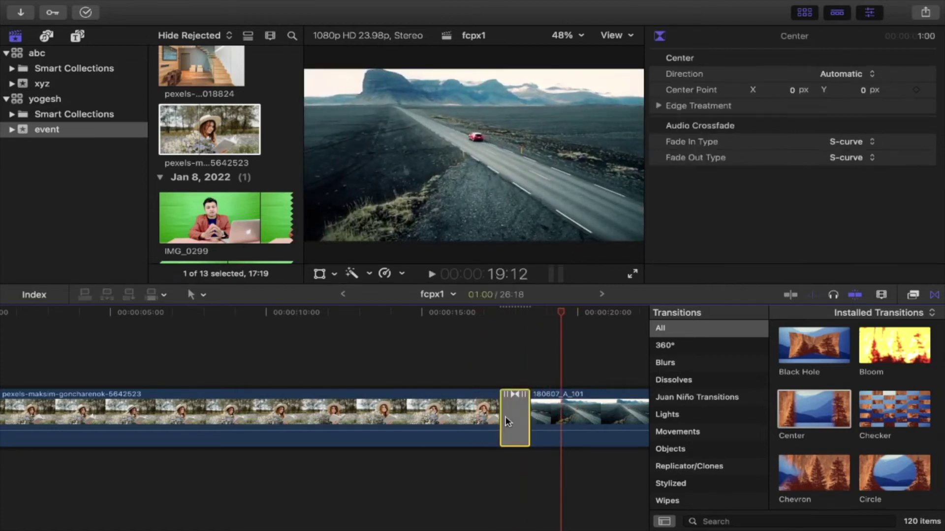
key(Delete)
click(501, 313)
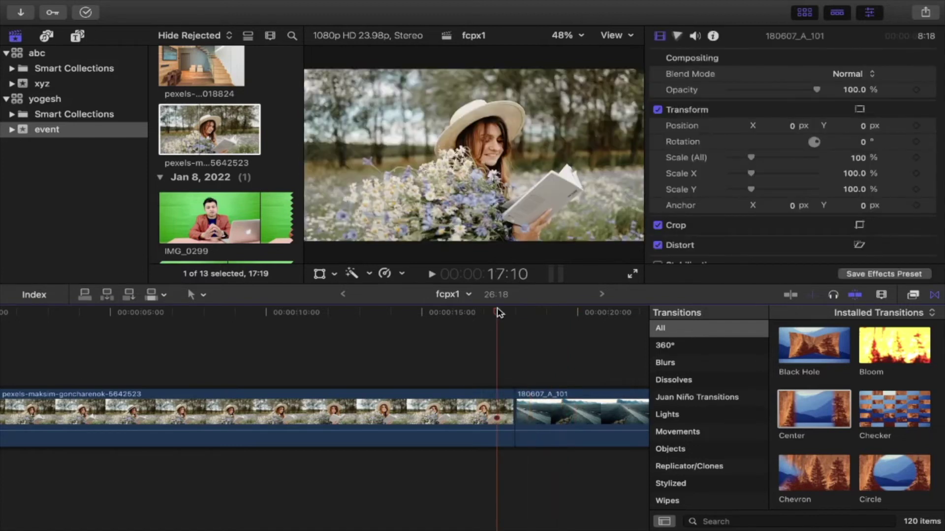
key(space)
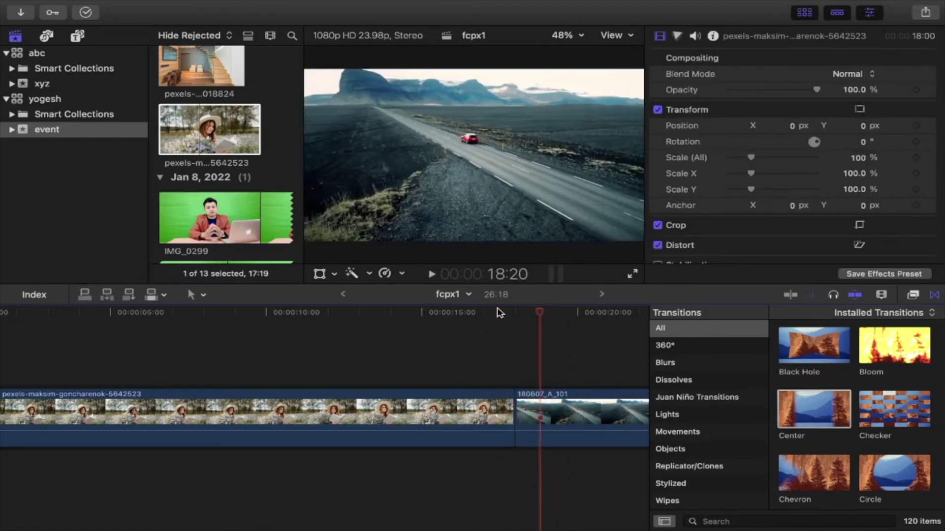
Re-add the Center transition between the clips, play it, and scrub to its middle.
drag(814, 409, 513, 408)
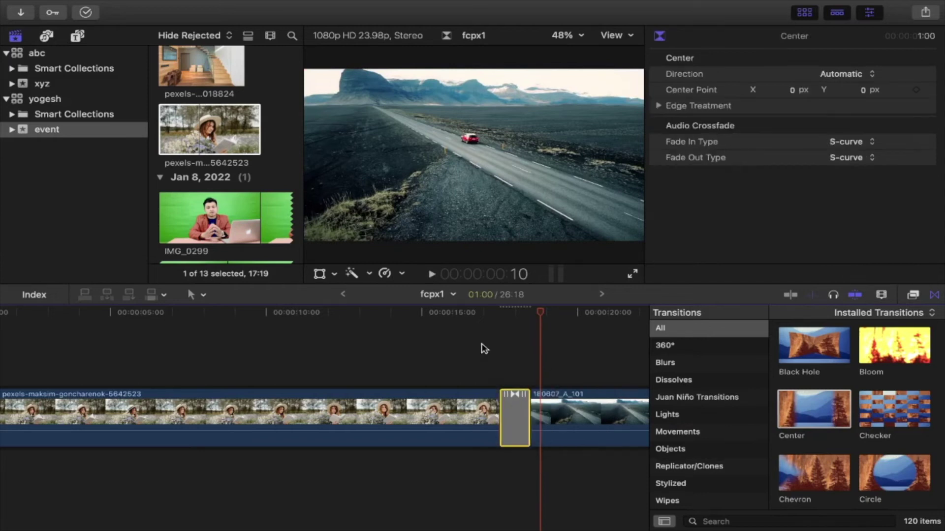
click(475, 313)
key(space)
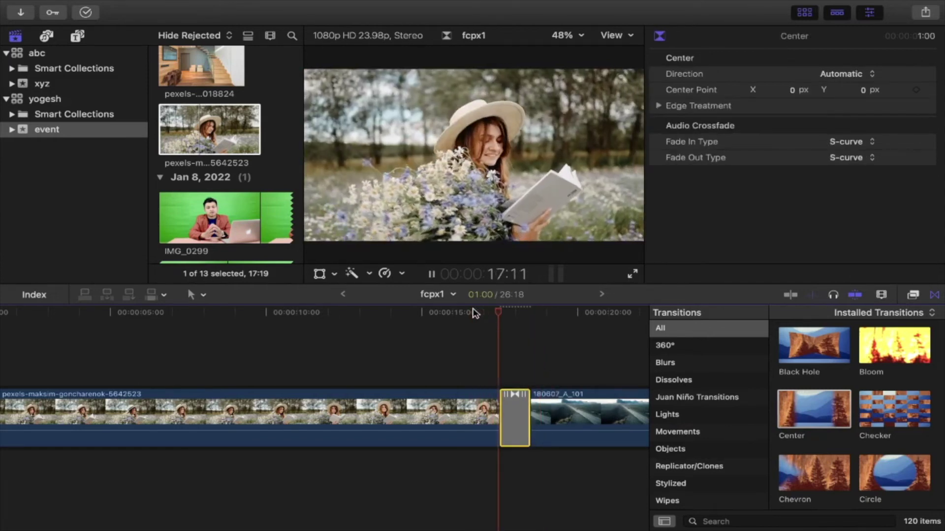
key(space)
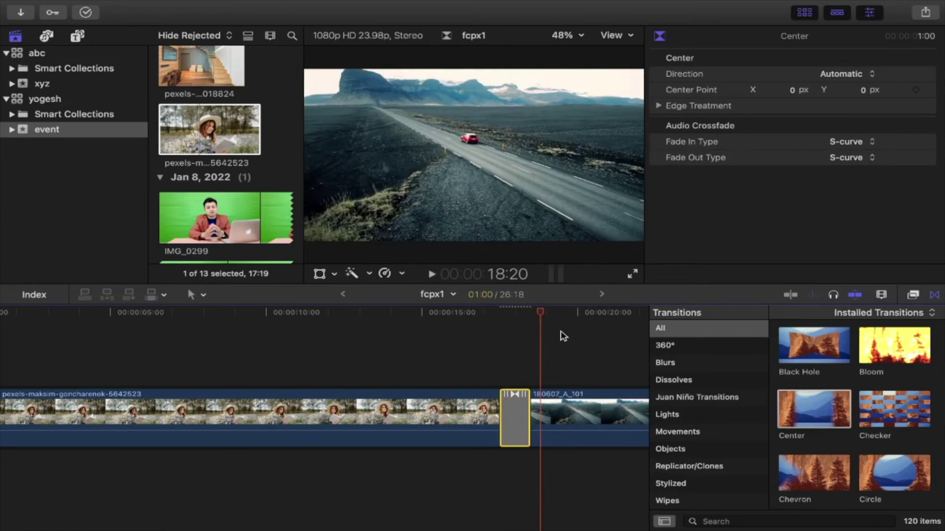
drag(539, 312, 515, 314)
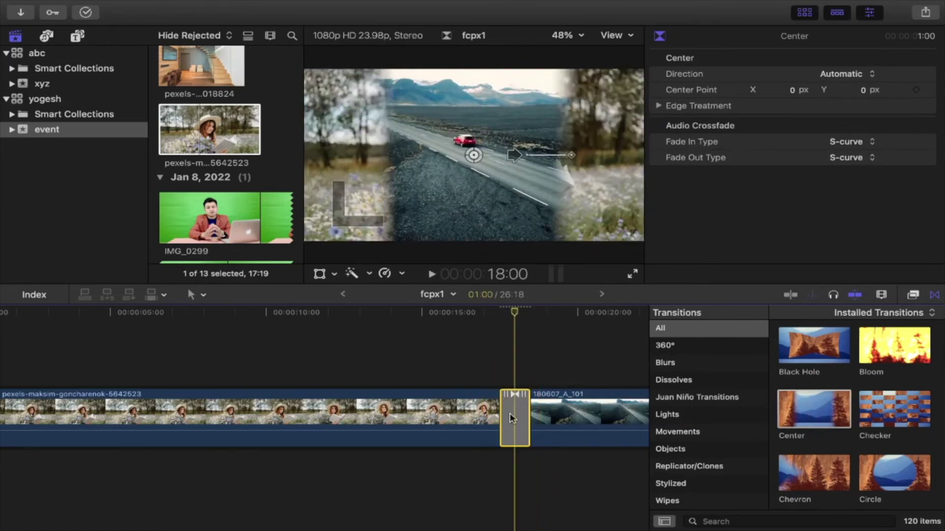
Set the Center transition's direction to Open and play it back.
click(660, 39)
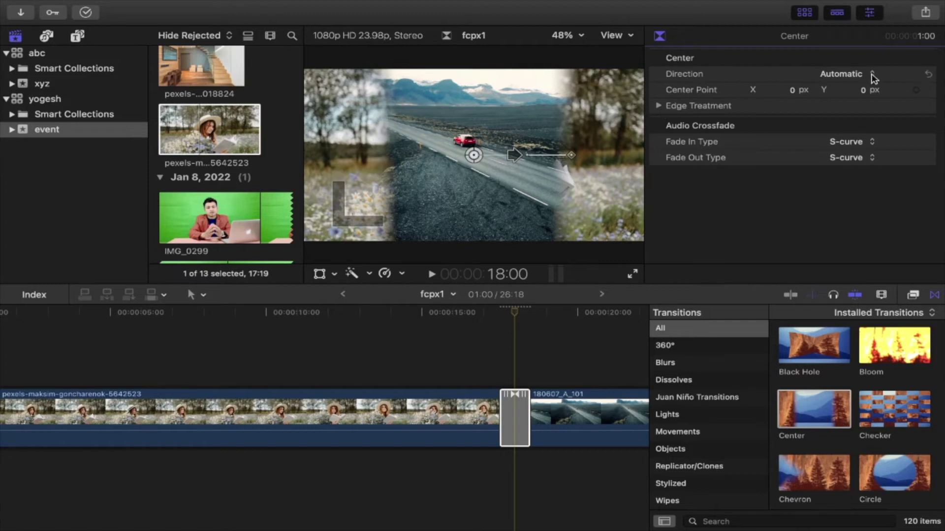
click(872, 77)
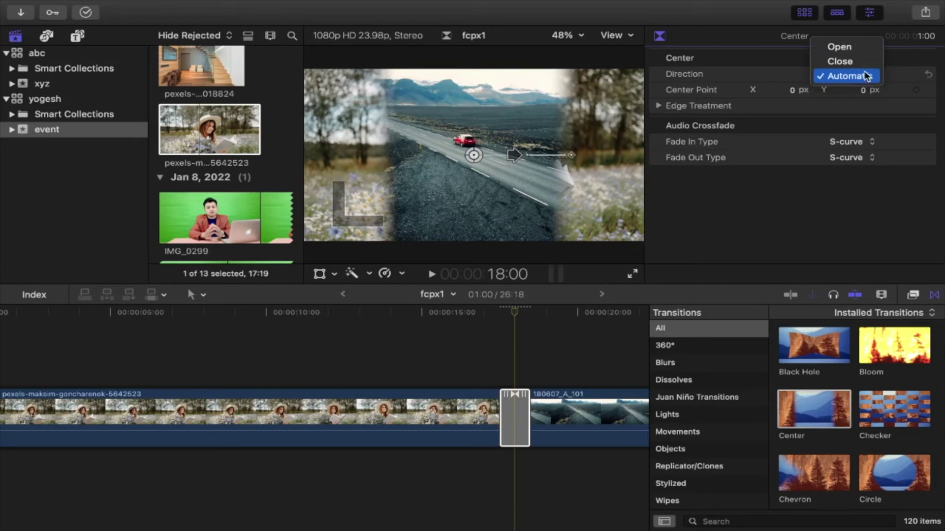
click(842, 48)
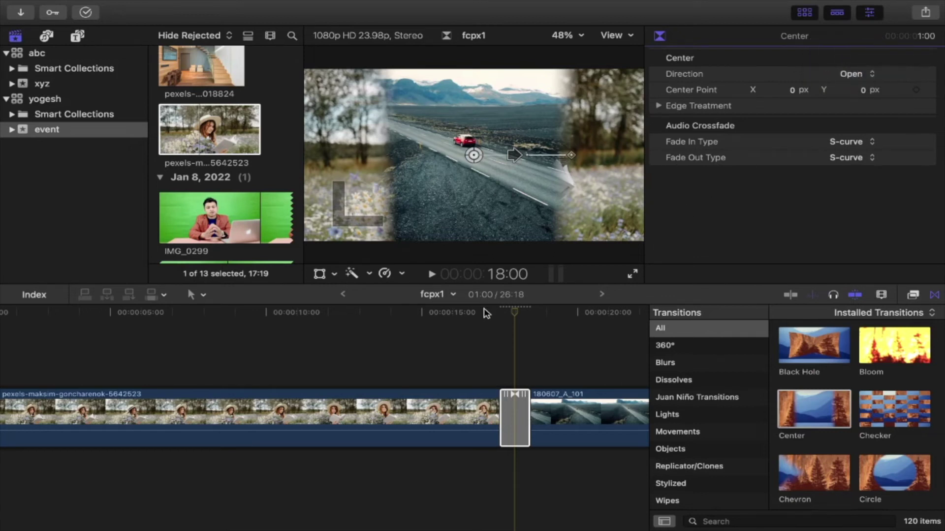
click(484, 312)
key(space)
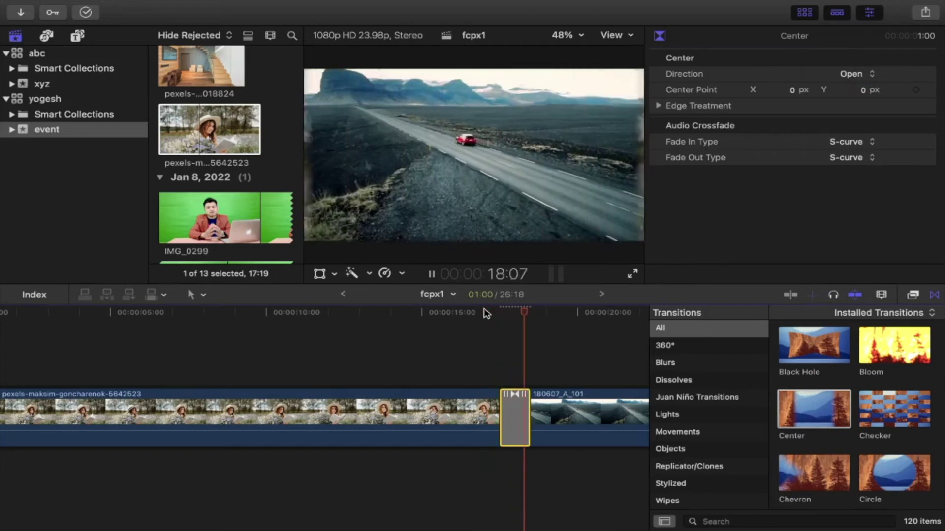
Switch the transition direction to Close, play it, and expand the Edge Treatment settings.
click(856, 74)
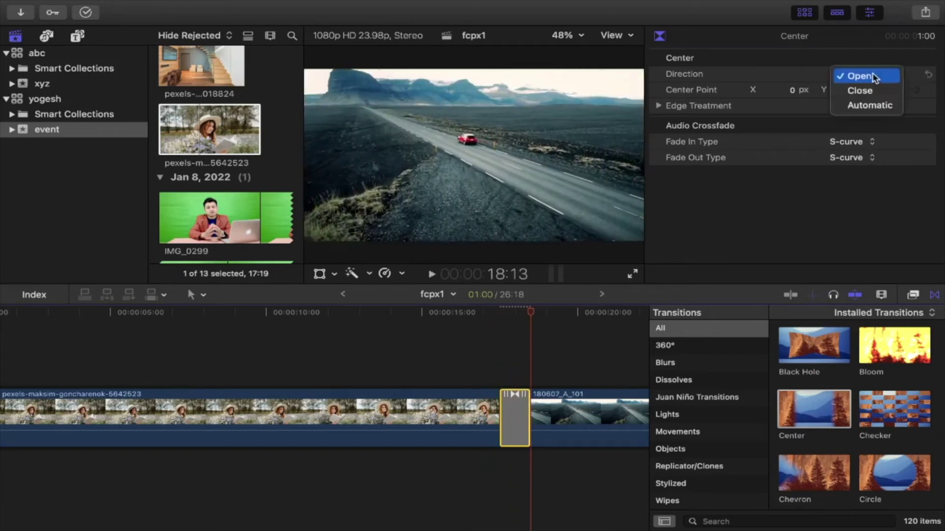
click(857, 89)
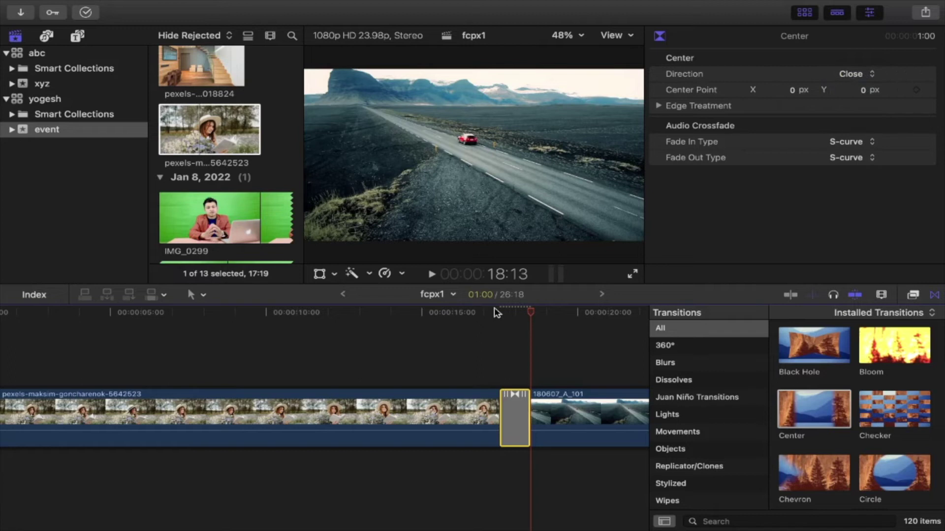
click(498, 312)
key(space)
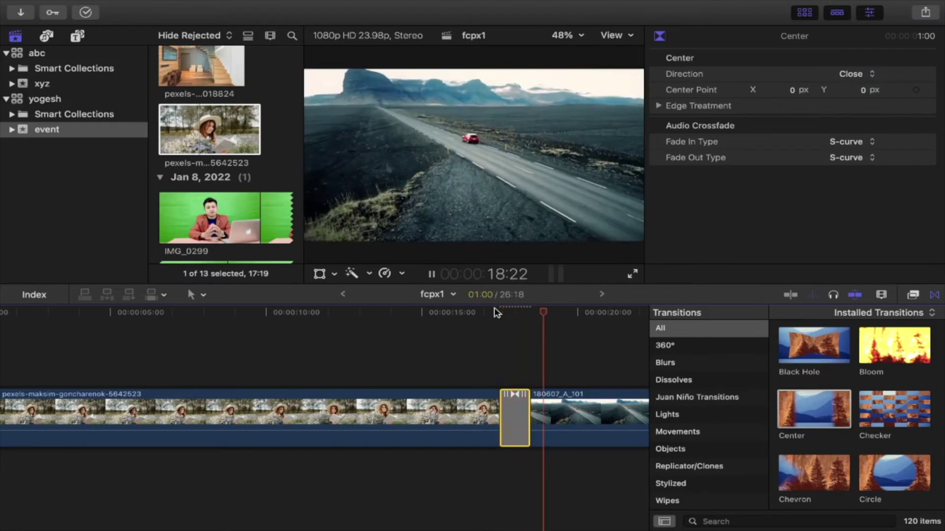
key(space)
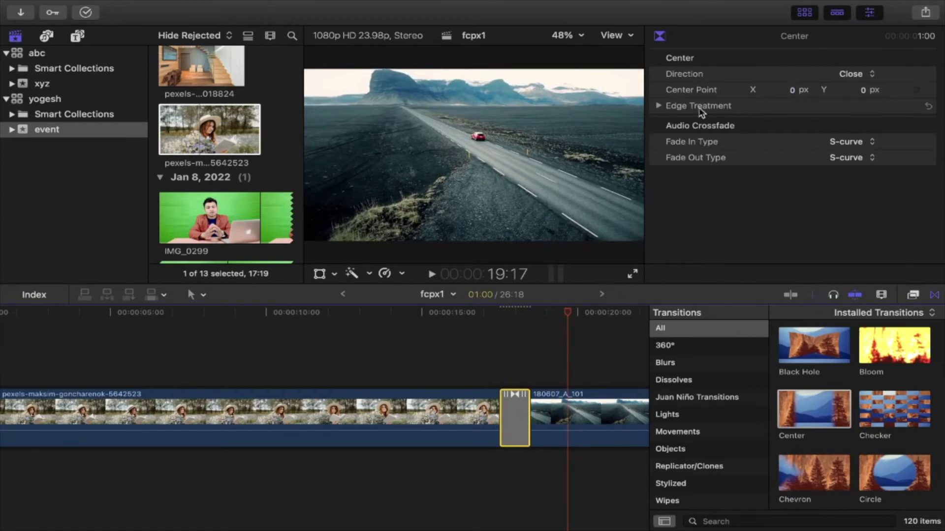
click(659, 106)
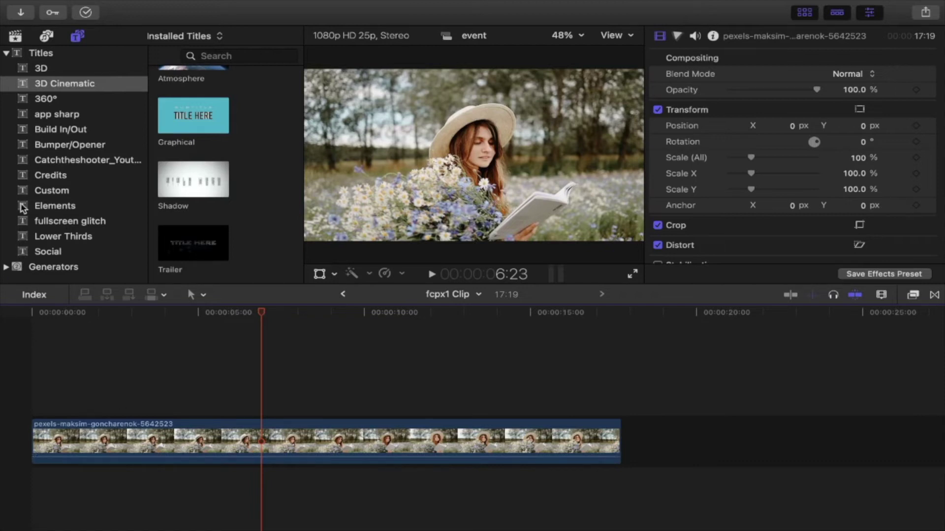
Replace the Titles list with the 'event' event's 14 media clips.
click(15, 37)
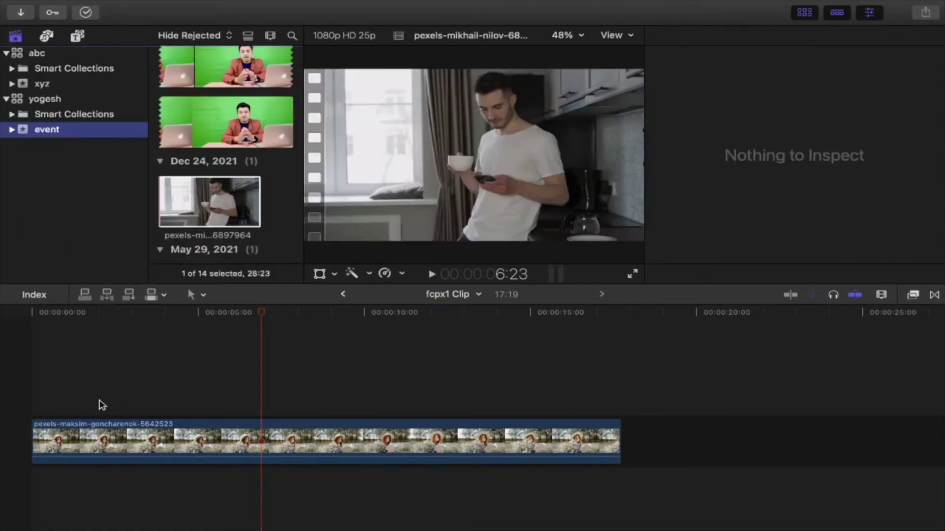
Connect the pexels-mikhail-nilov-6897964 kitchen clip above the woman clip, undoing an extra copy.
click(148, 432)
key(super+4)
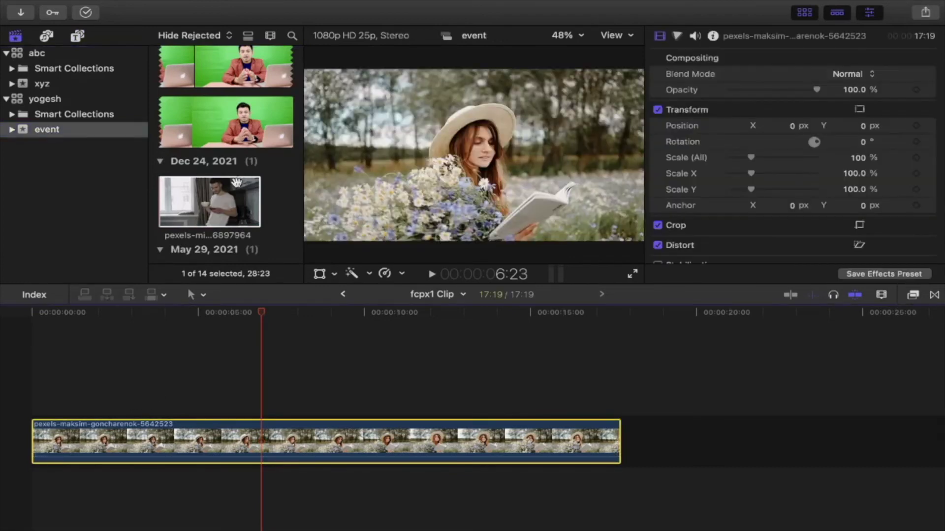
drag(222, 192, 51, 381)
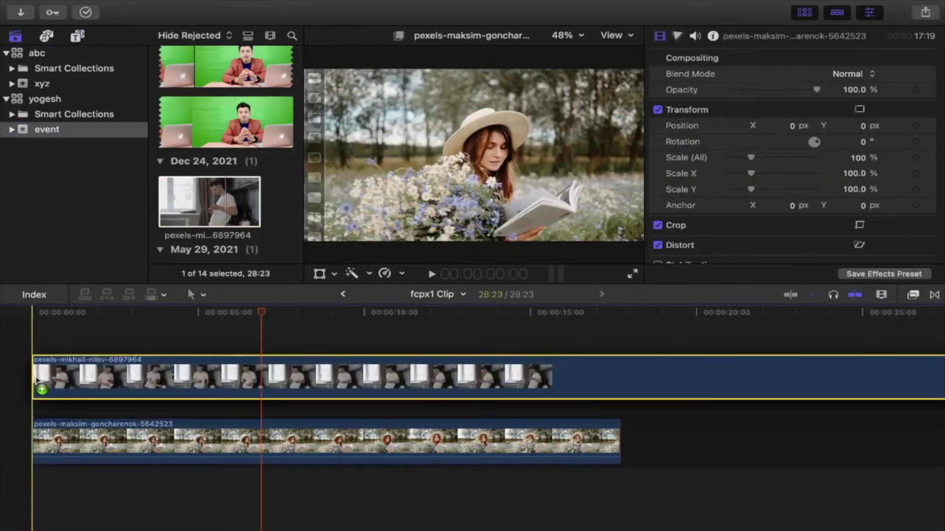
drag(791, 436, 663, 395)
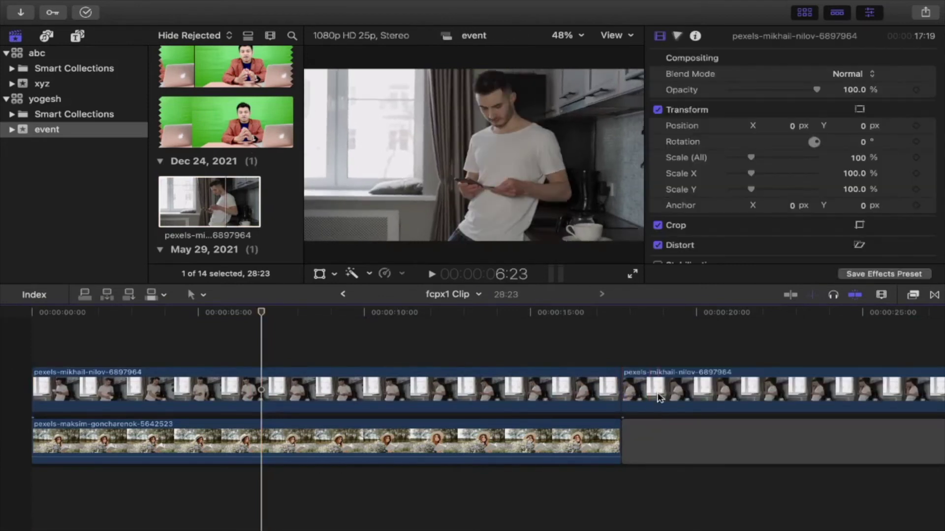
key(ctrl+z)
Delete the trailing gap, then select the kitchen clip and enable on-screen Transform controls.
click(687, 435)
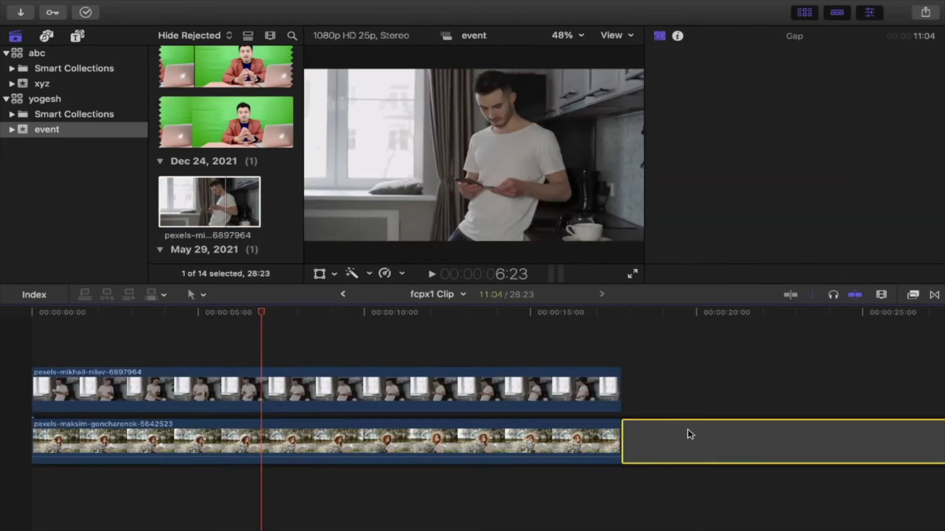
key(Delete)
click(470, 399)
click(320, 274)
Shrink the kitchen clip to 31.6% in the lower left of the frame, slightly tilted.
drag(306, 241, 389, 196)
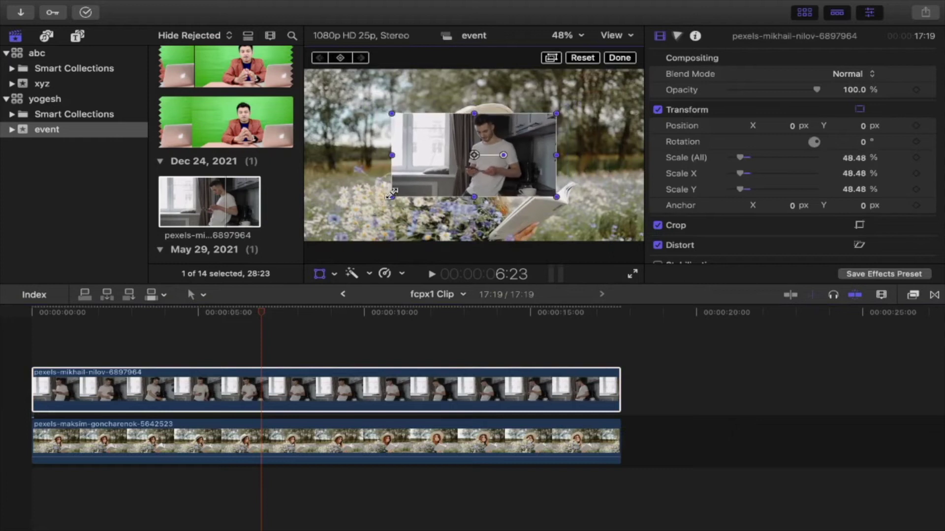
drag(442, 173, 349, 228)
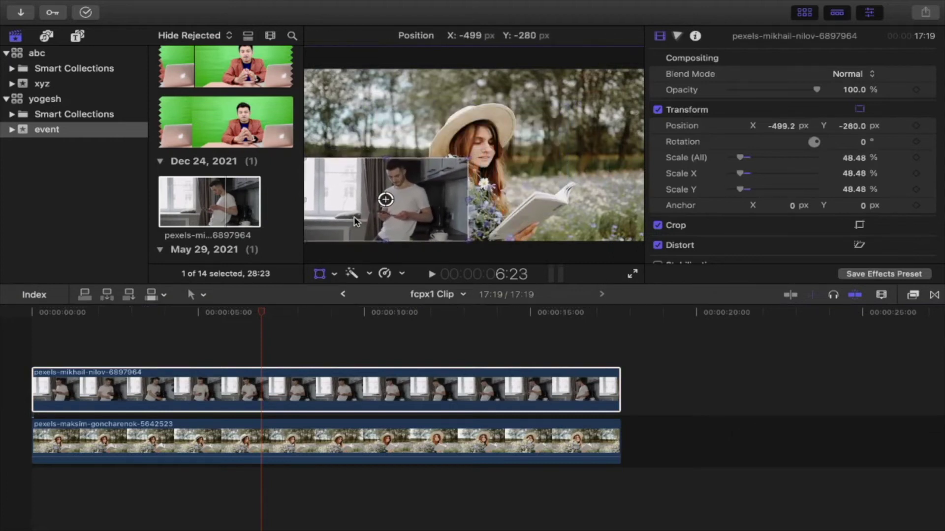
drag(469, 158, 439, 173)
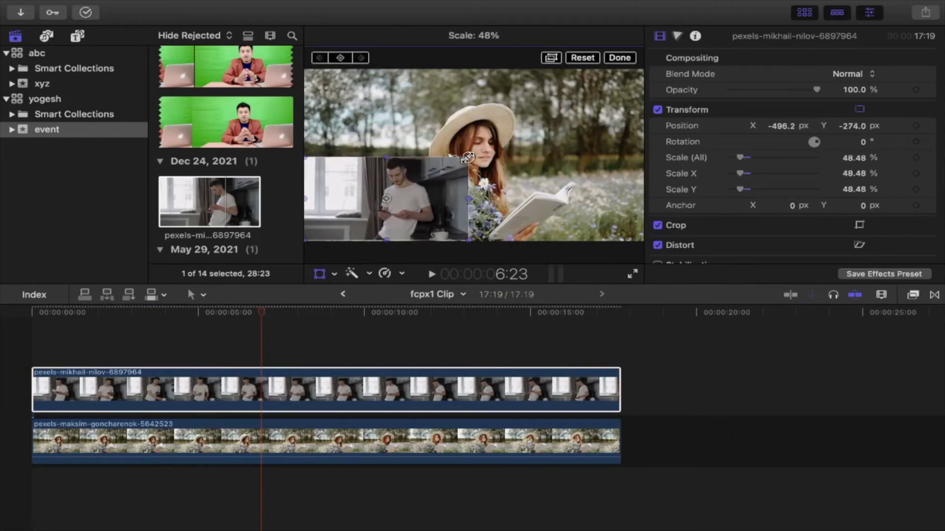
mouse_move(394, 198)
mouse_down()
mouse_move(411, 198)
mouse_move(369, 225)
mouse_up()
Connect 180607_A_101 above the kitchen clip, scaled to 35.32% in the upper right corner.
scroll(238, 132, up, 5)
scroll(239, 131, up, 5)
scroll(239, 130, up, 5)
scroll(238, 131, up, 5)
scroll(238, 131, up, 3)
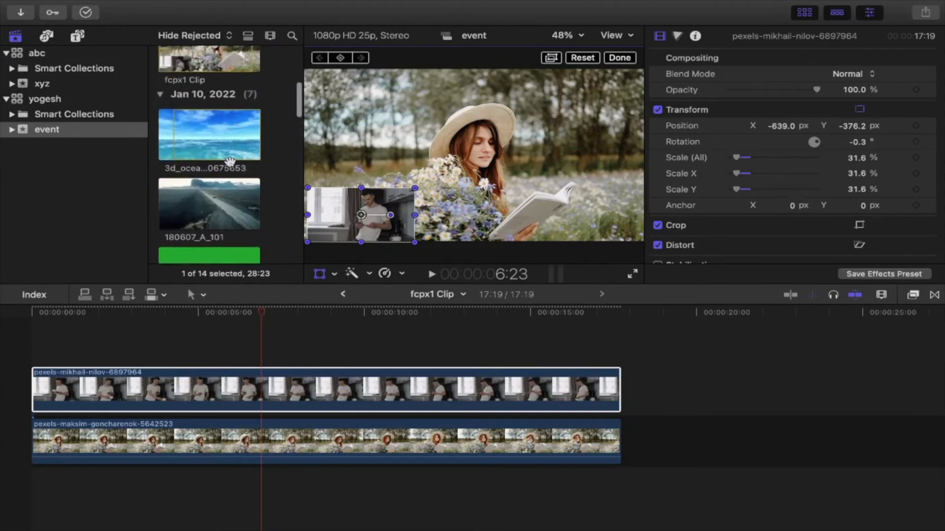
click(223, 215)
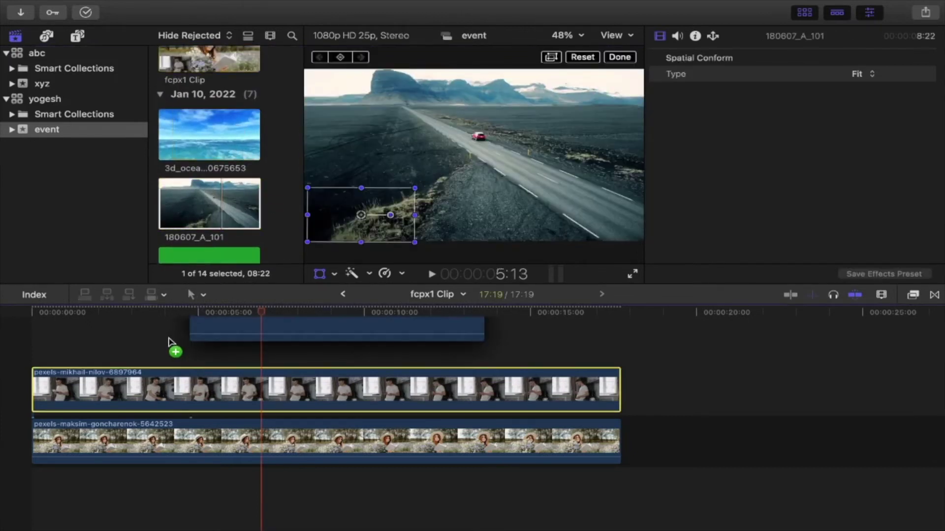
drag(223, 215, 175, 340)
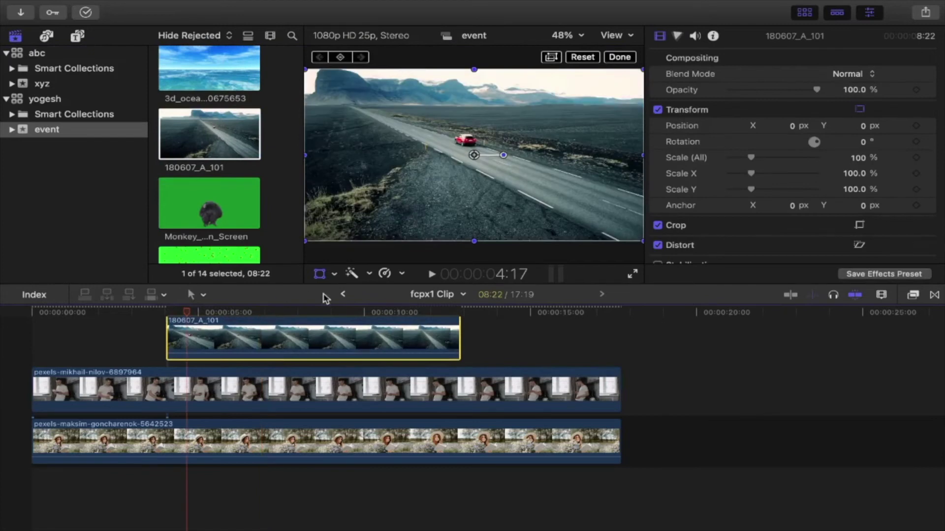
drag(306, 242, 550, 111)
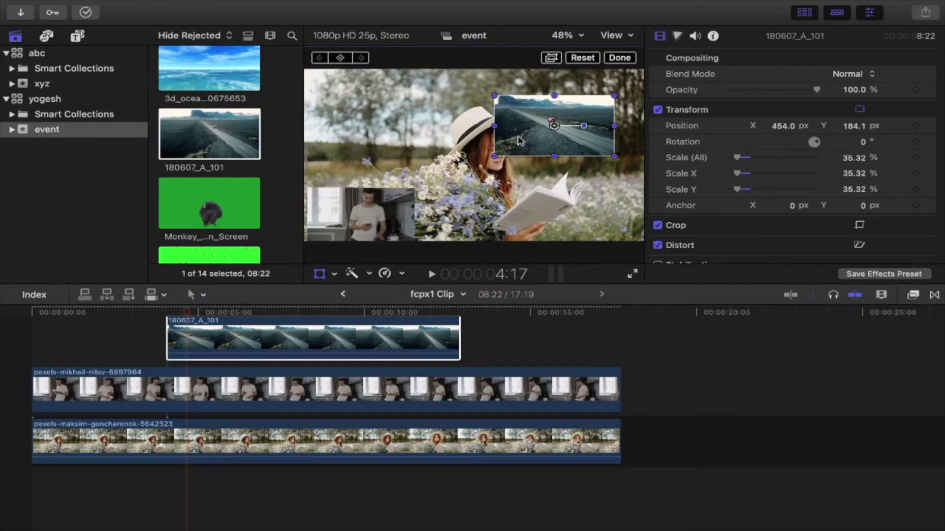
click(254, 366)
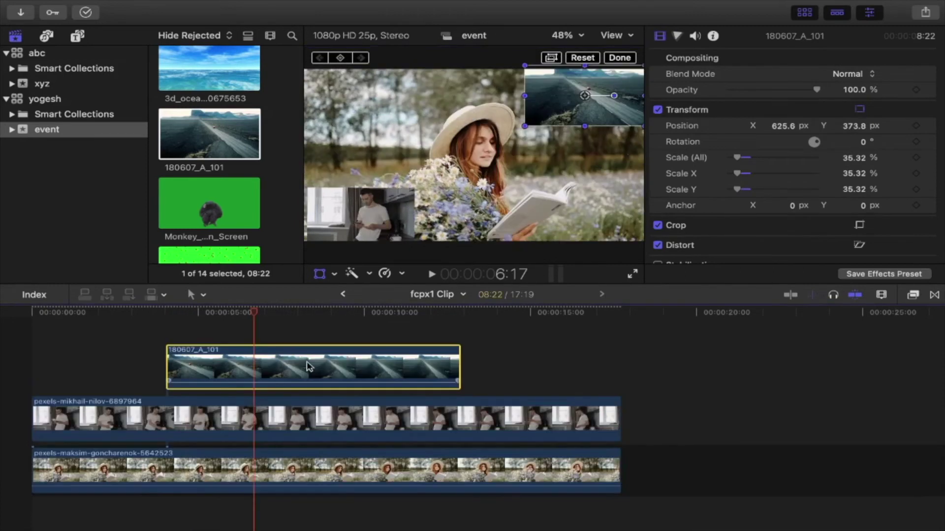
Review the transform values of the woman, kitchen and road clips.
click(310, 413)
click(298, 465)
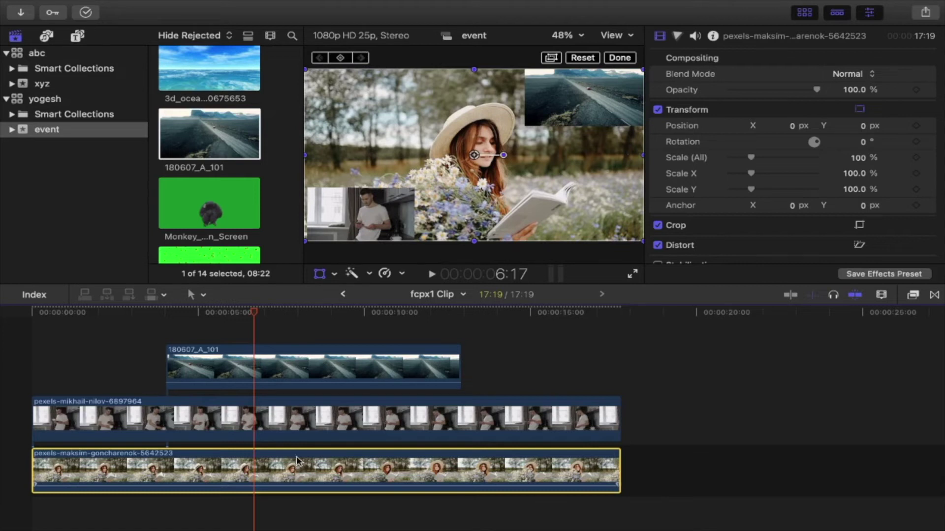
click(302, 424)
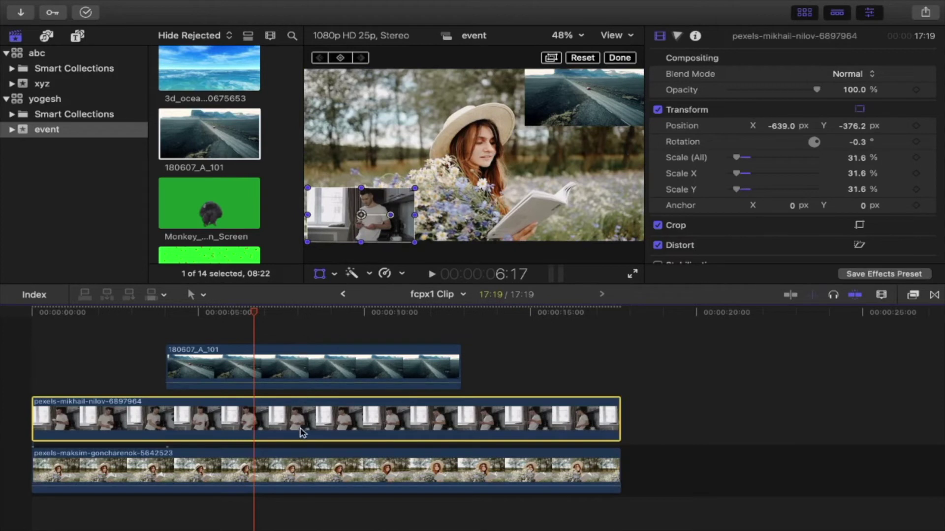
click(313, 374)
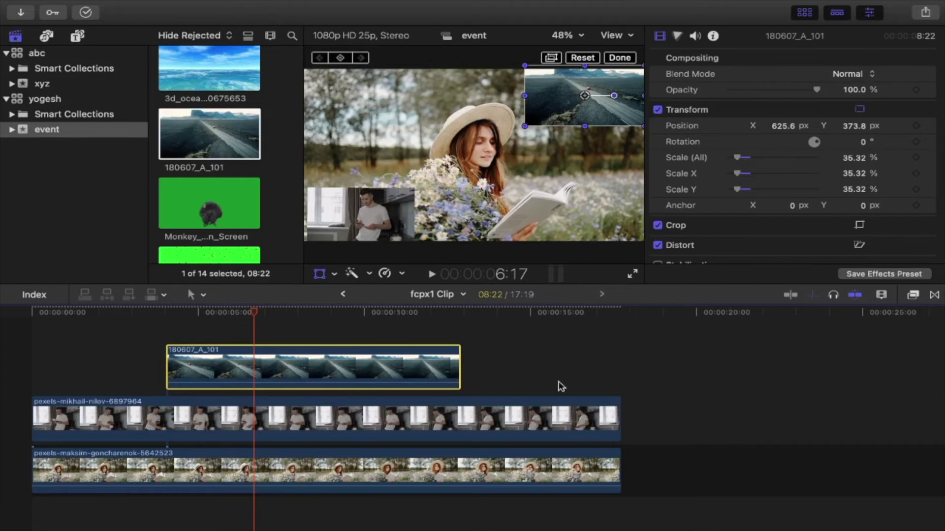
Select all three stacked clips: road, kitchen and woman.
click(647, 478)
drag(648, 479, 431, 352)
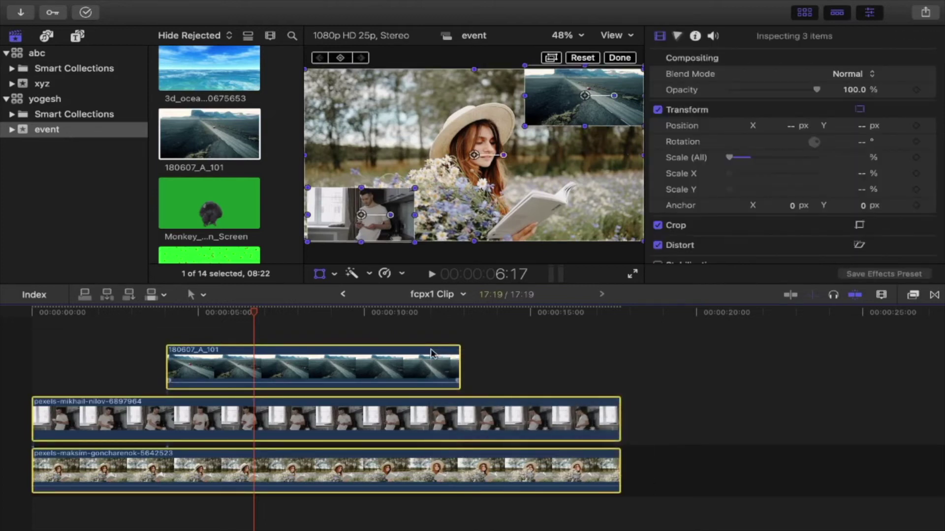
click(528, 367)
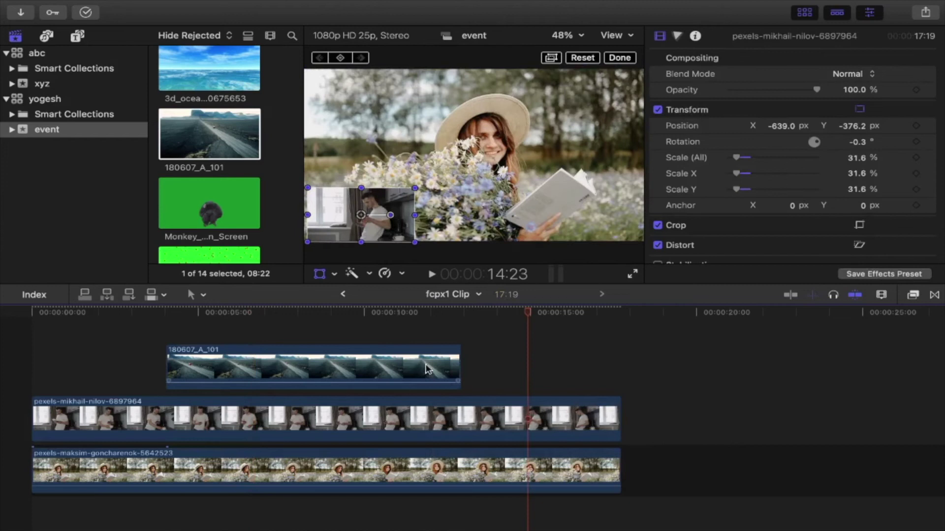
click(400, 363)
super+click(399, 411)
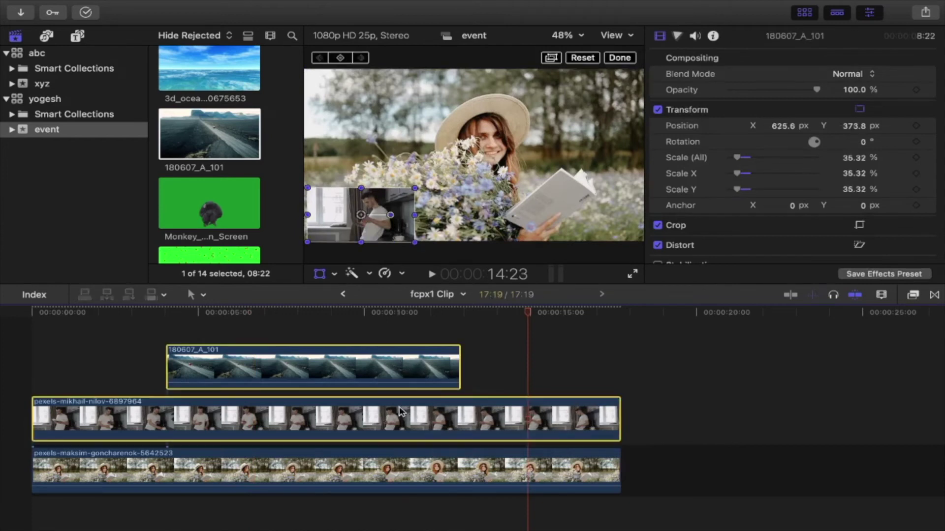
super+click(391, 467)
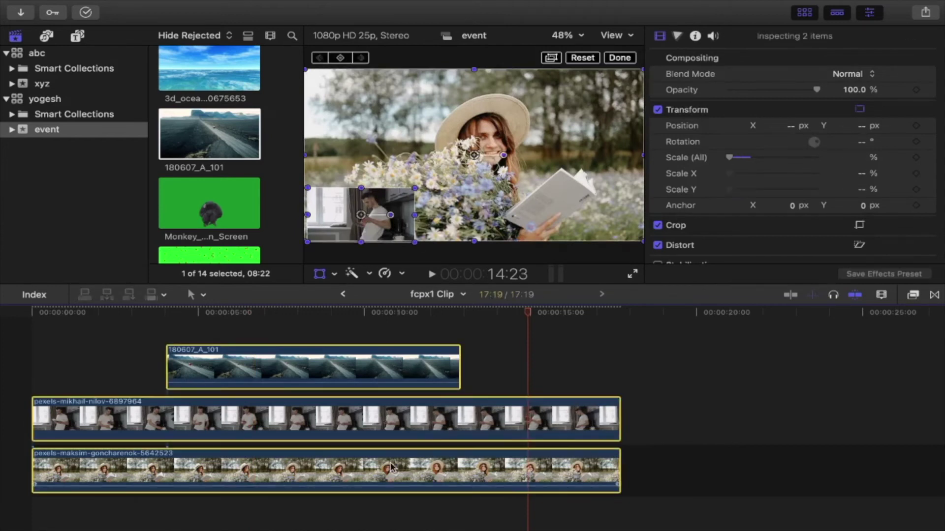
Create a new compound clip from the selection, named 'first clip'.
right_click(398, 426)
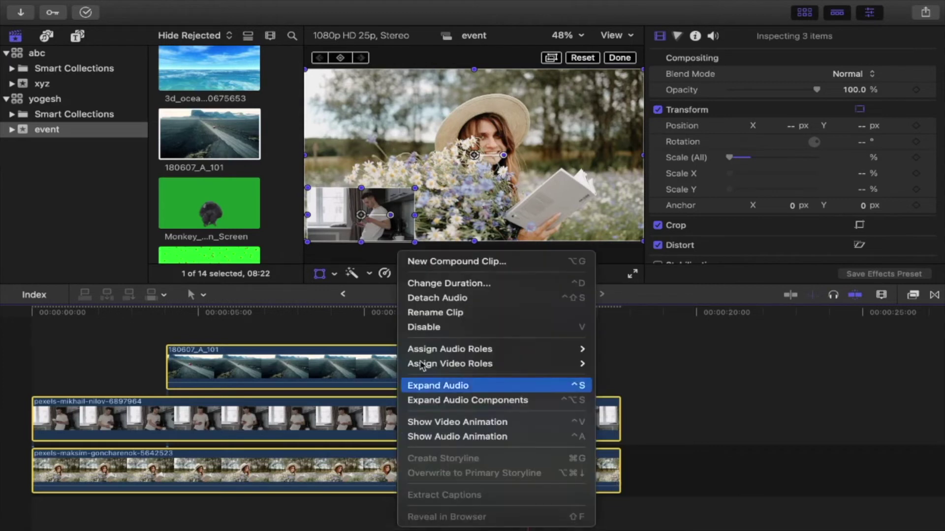
click(449, 268)
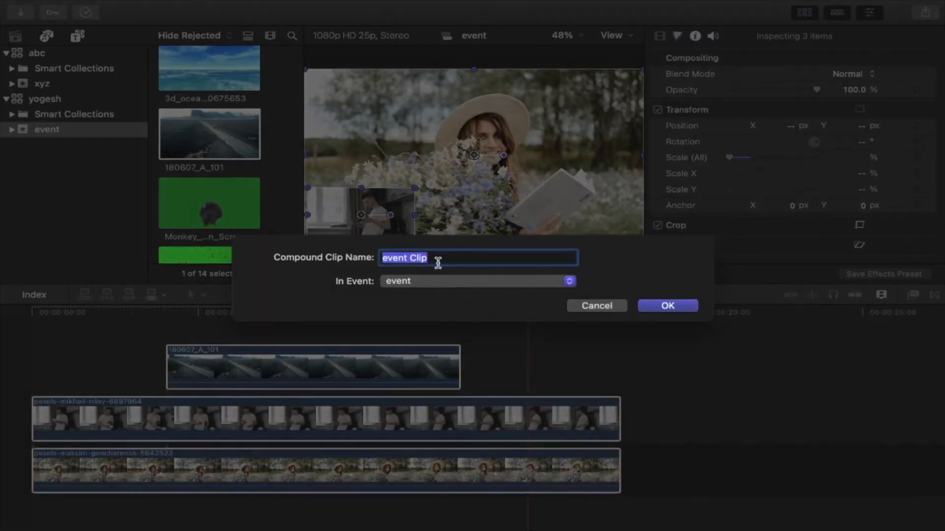
text(first clip)
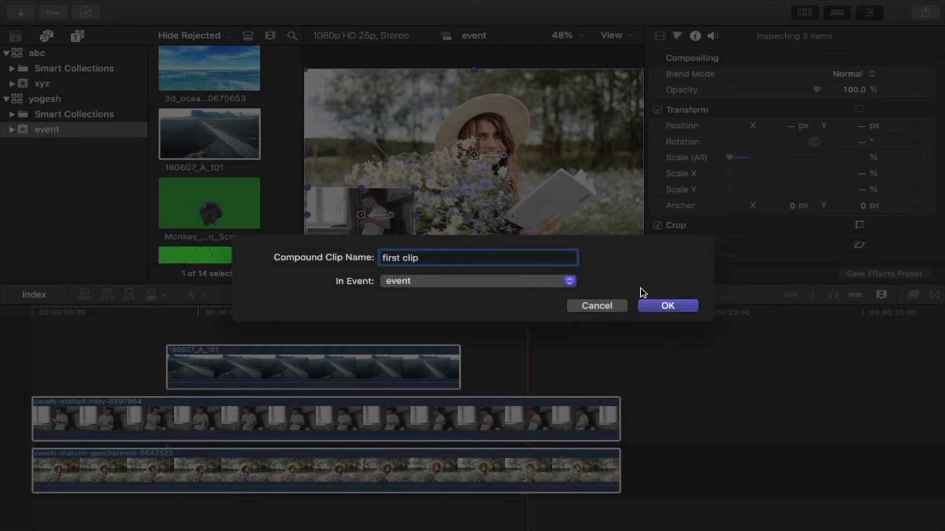
click(659, 306)
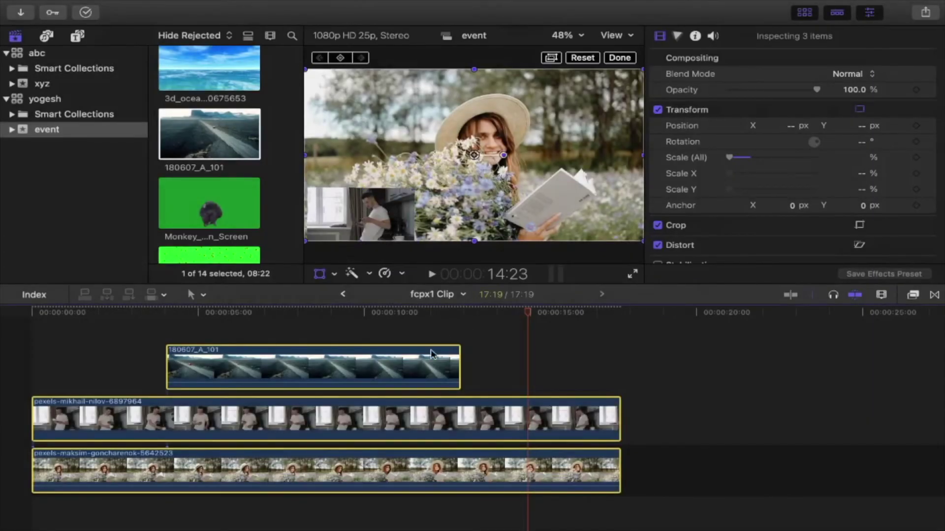
Show first clip's inspector and play it from near the start, stopping at 5:04.
key(super+4)
click(124, 313)
key(space)
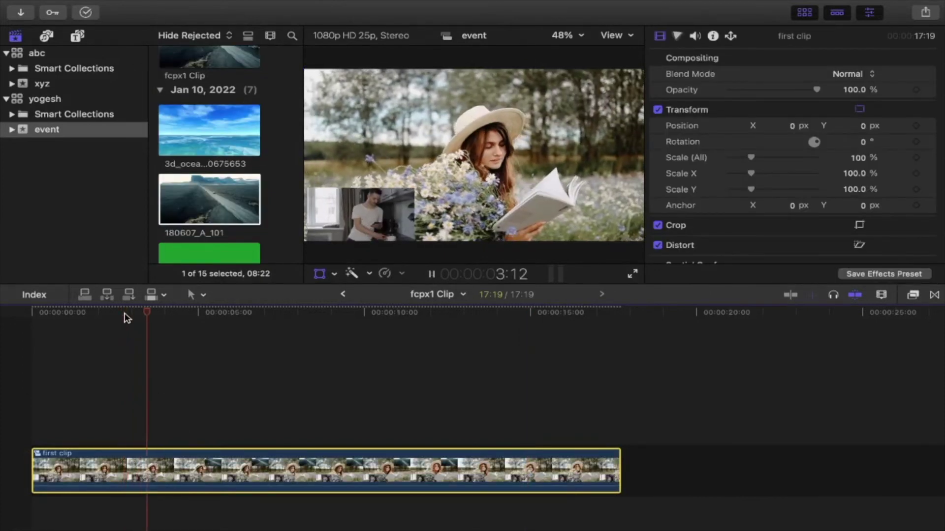
key(space)
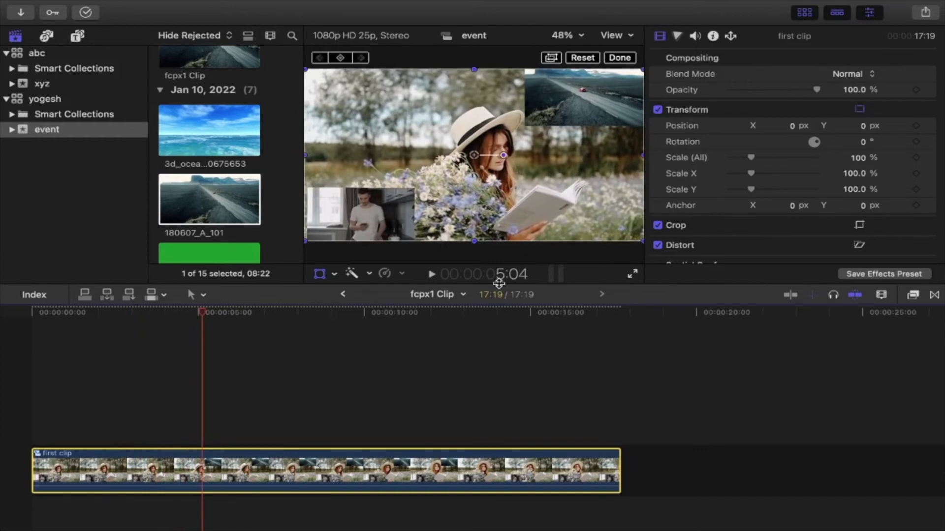
Apply the Colorize effect from the Effects browser to first clip.
click(913, 294)
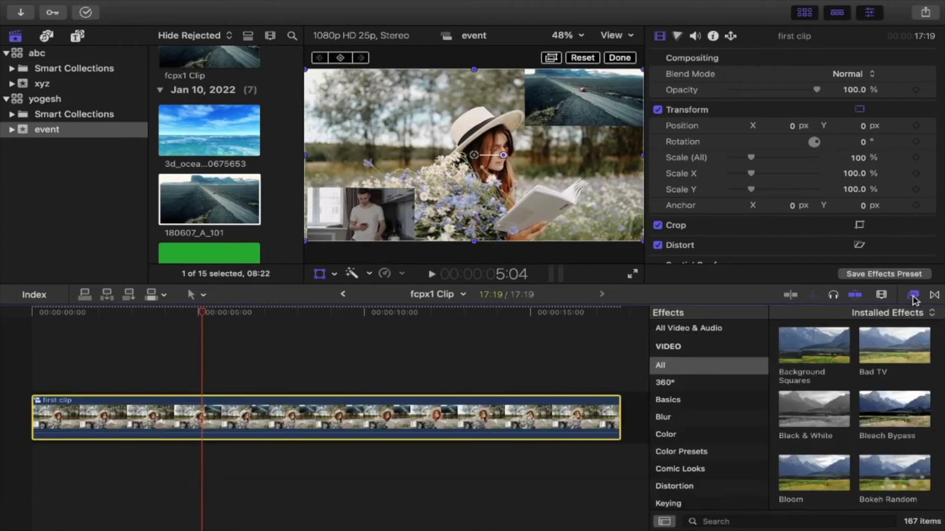
scroll(841, 415, down, 10)
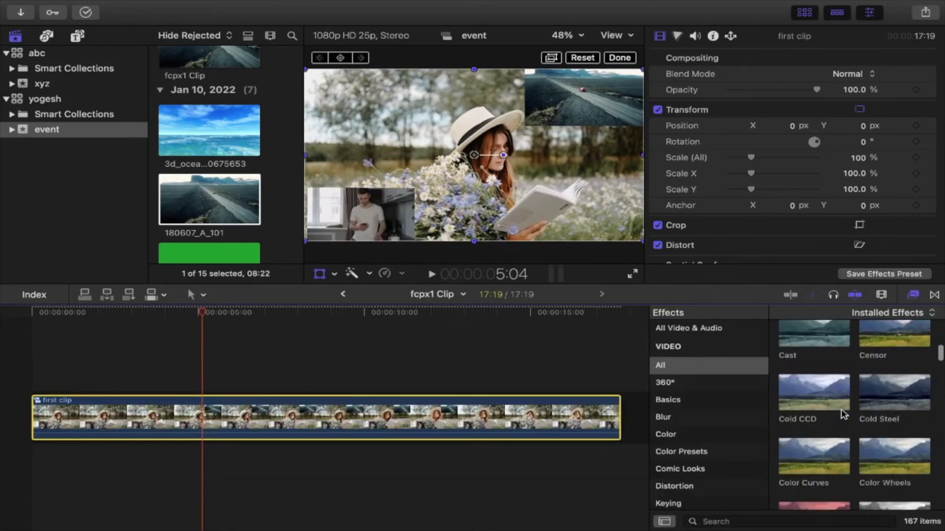
scroll(839, 452, down, 2)
click(811, 456)
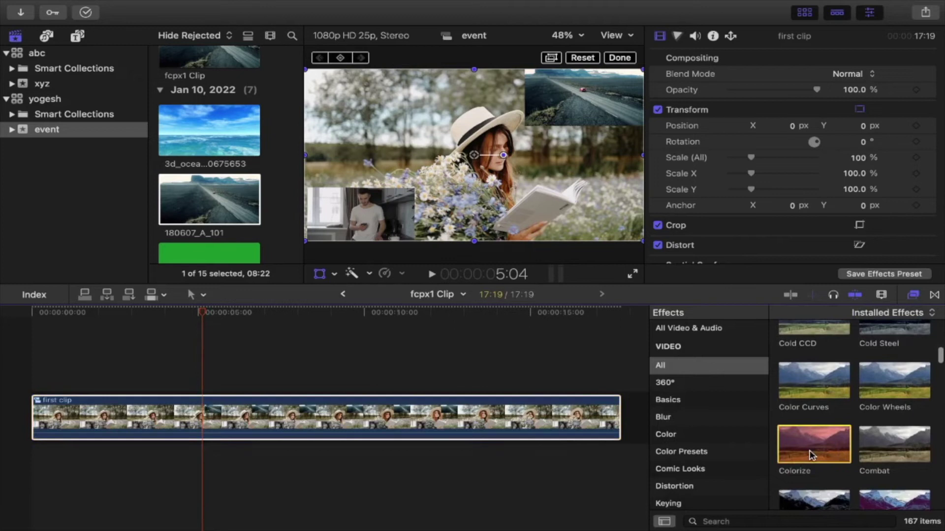
drag(811, 455, 411, 424)
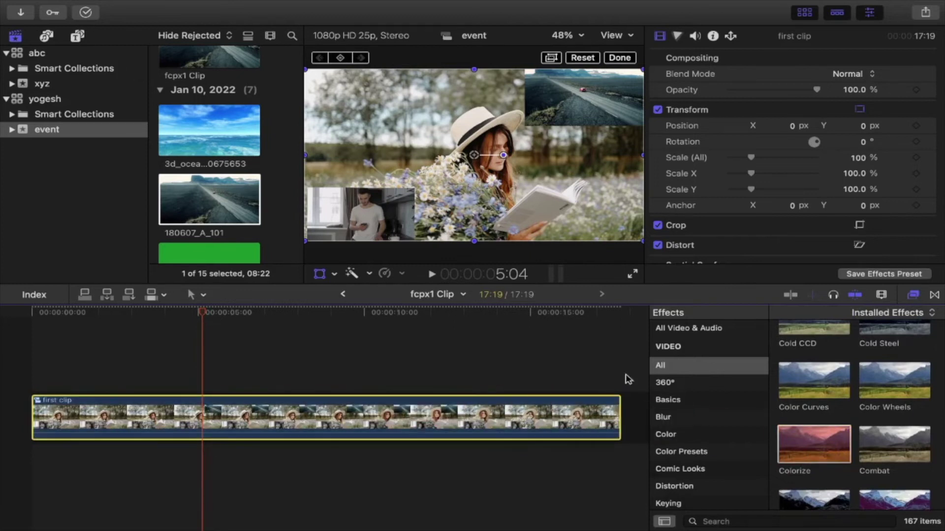
Close the Effects browser and play back the tinted clip.
click(914, 296)
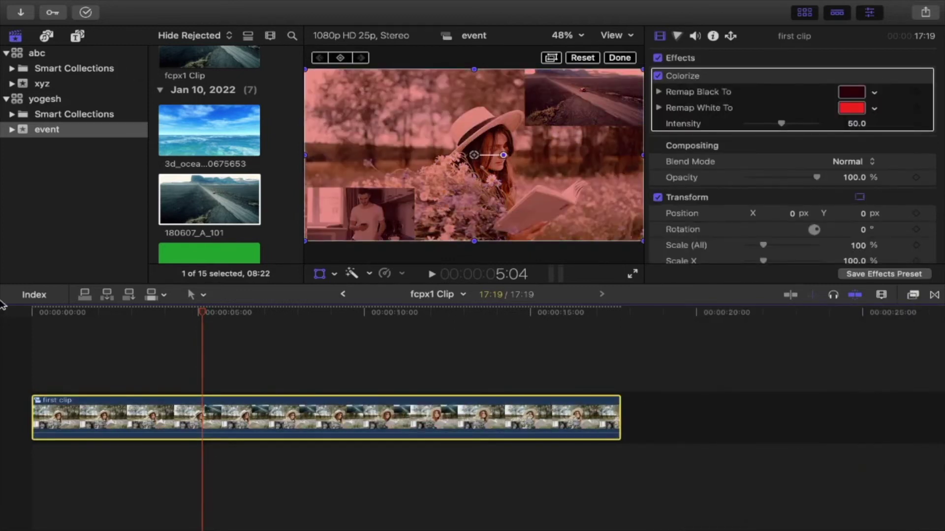
click(61, 313)
key(space)
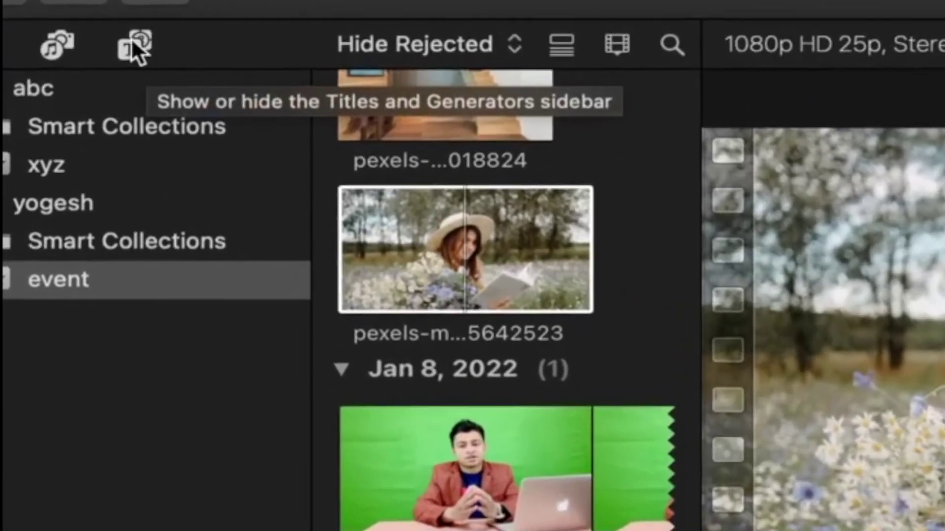
Browse Titles to the 3D Cinematic category and preview the Atmosphere title over the Earth image.
click(133, 47)
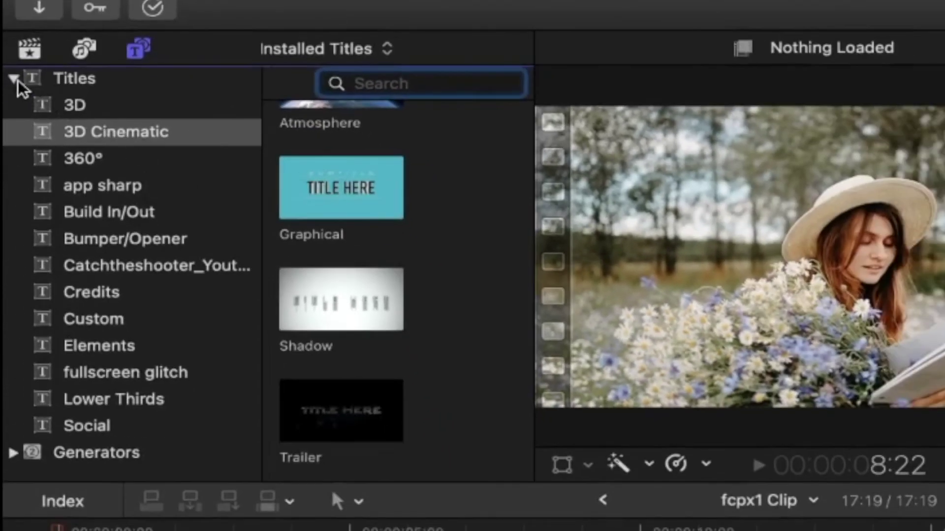
click(14, 79)
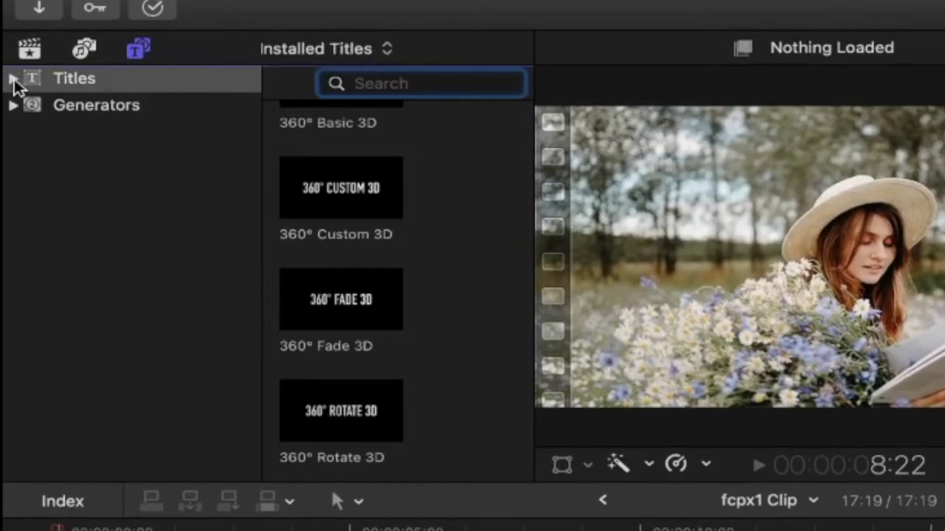
click(14, 80)
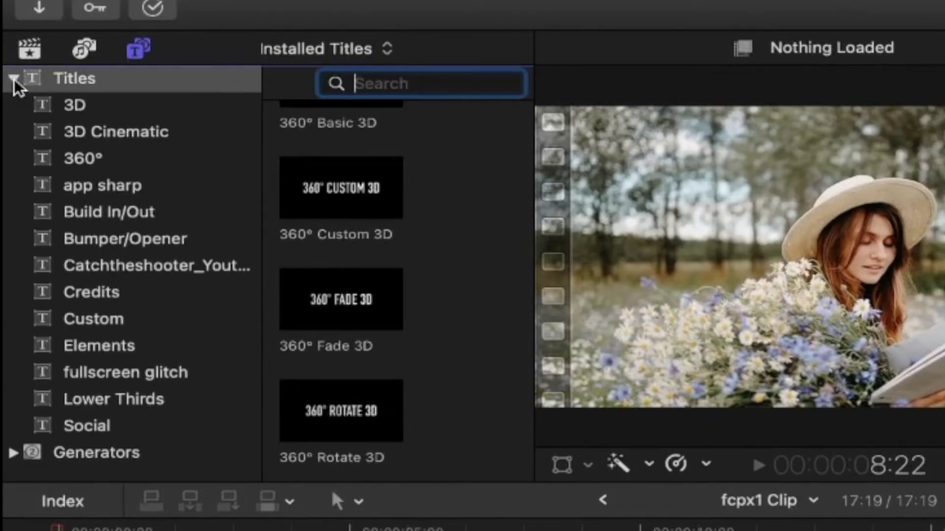
click(81, 114)
click(87, 139)
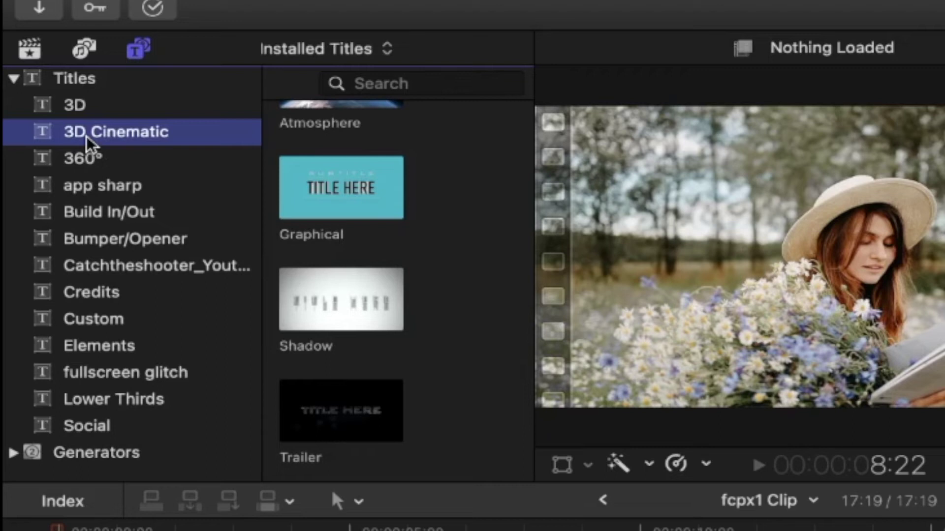
scroll(382, 173, up, 3)
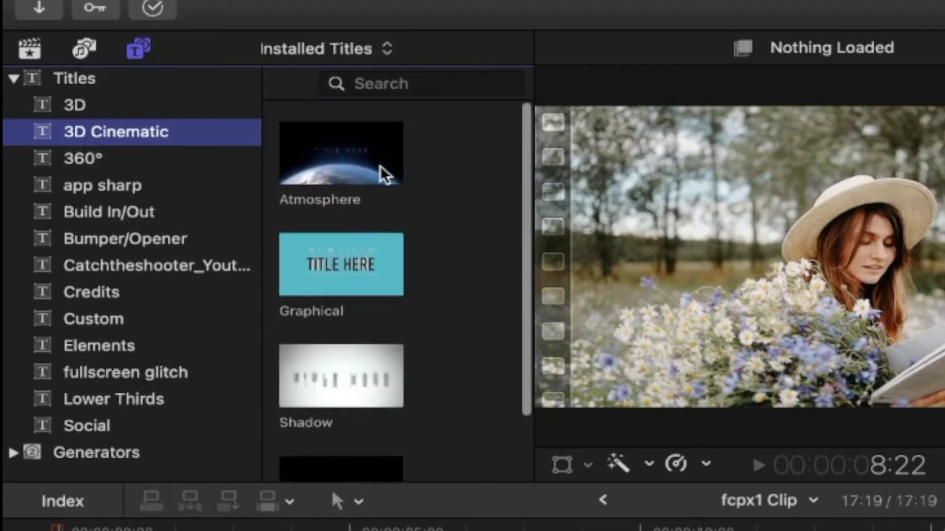
click(364, 168)
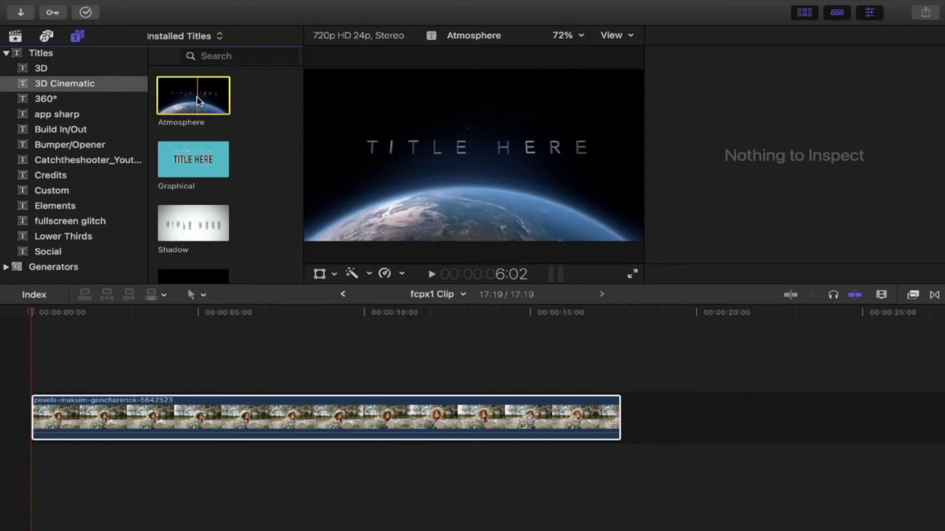
Place the Atmosphere title at the timeline start ahead of the flower clip and preview it.
drag(199, 101, 45, 312)
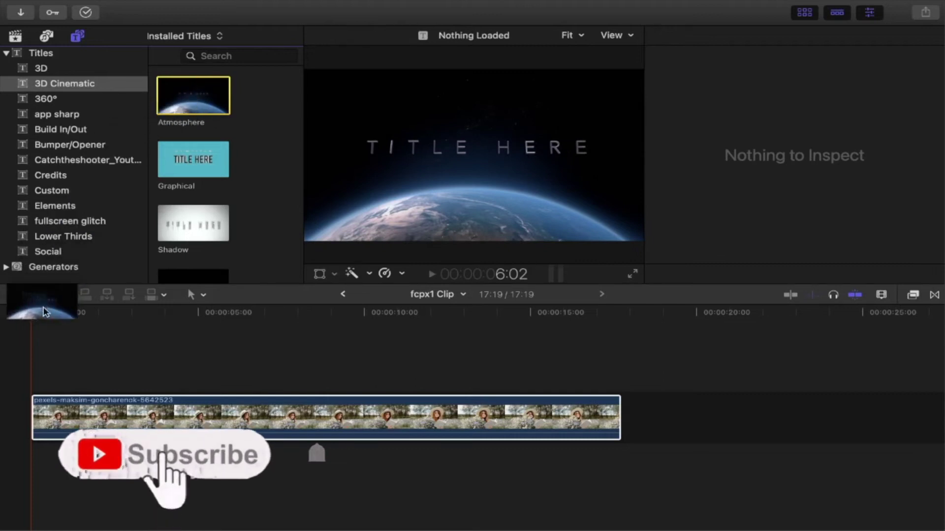
drag(44, 311, 38, 392)
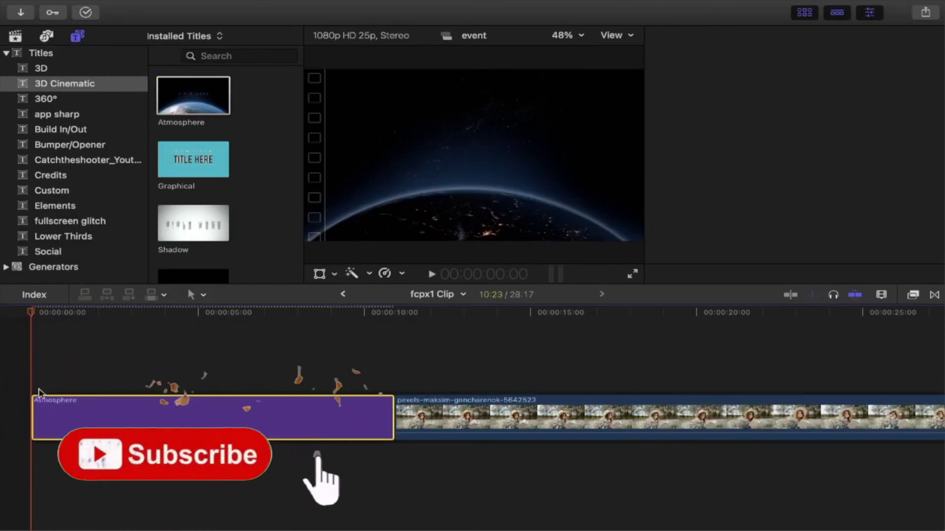
double_click(143, 413)
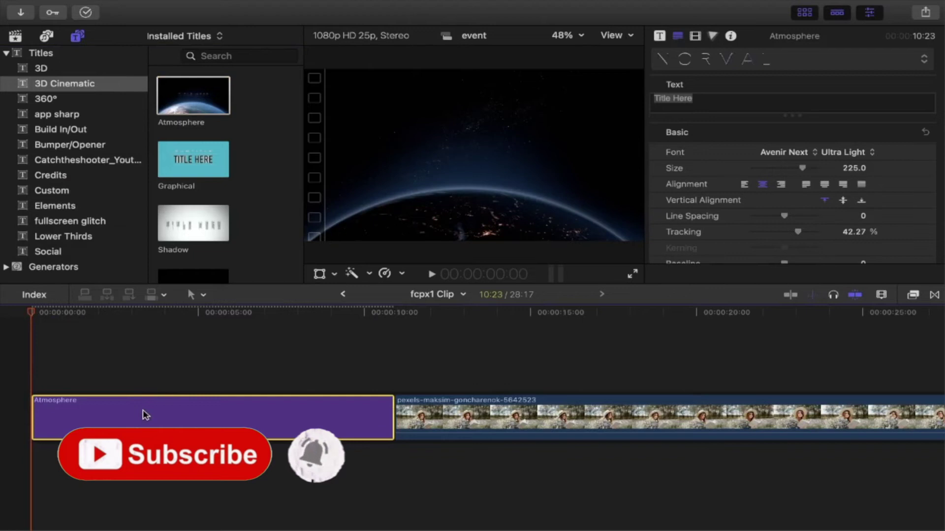
click(160, 315)
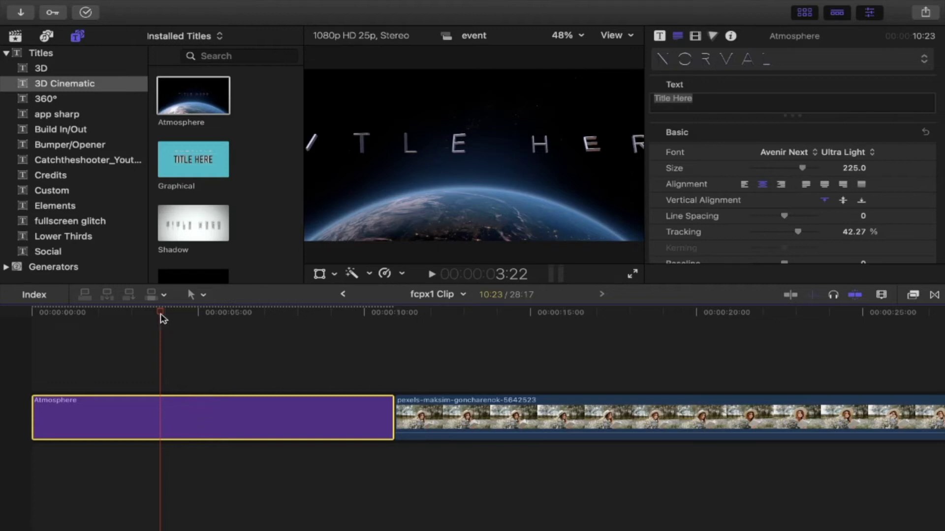
mouse_move(161, 313)
mouse_down()
mouse_move(25, 333)
mouse_move(180, 327)
mouse_up()
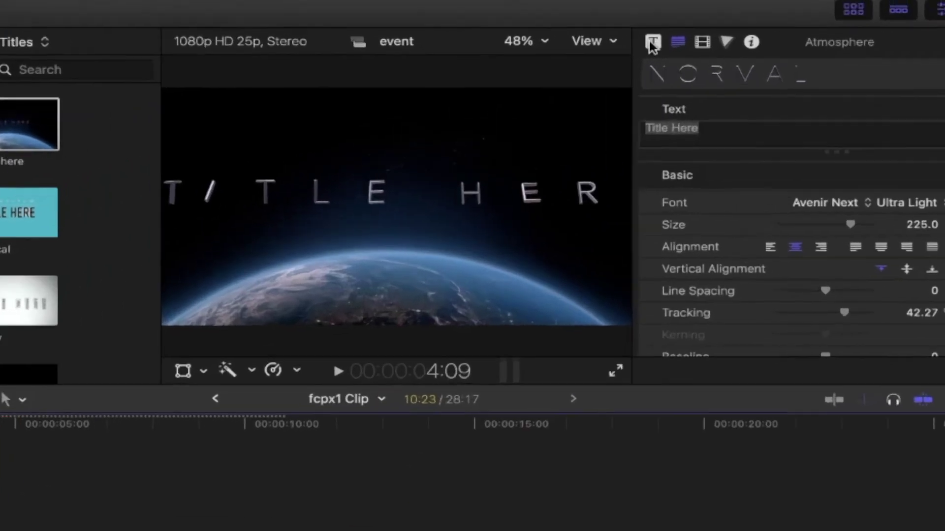
click(658, 35)
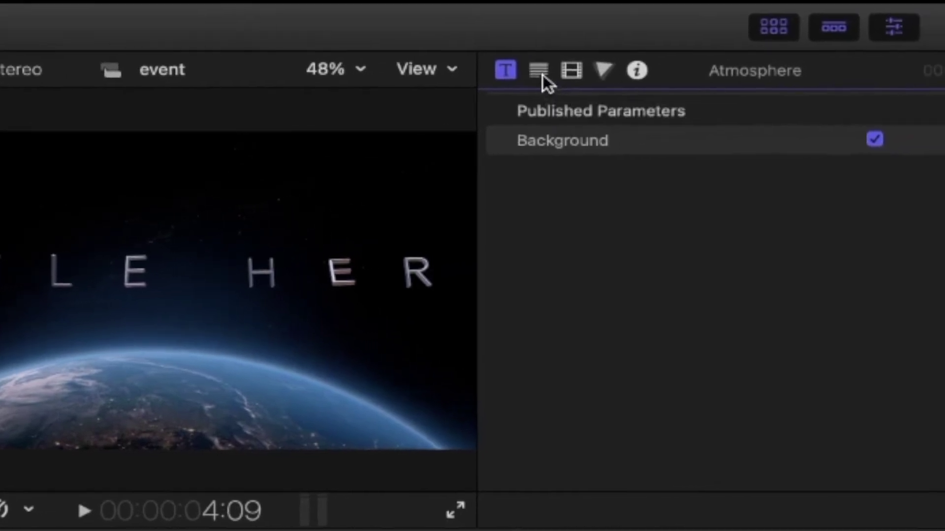
Replace the title's placeholder text with 'Everything Tech'.
click(552, 71)
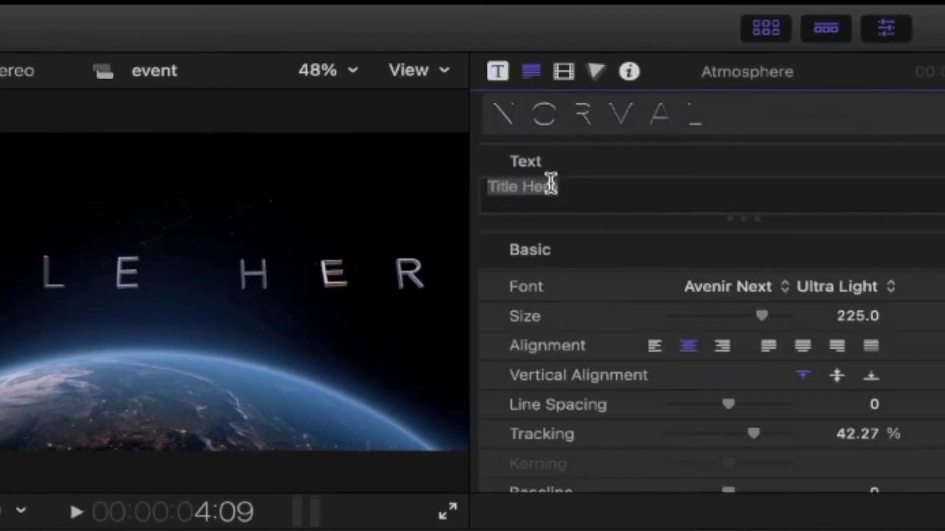
drag(580, 191, 475, 186)
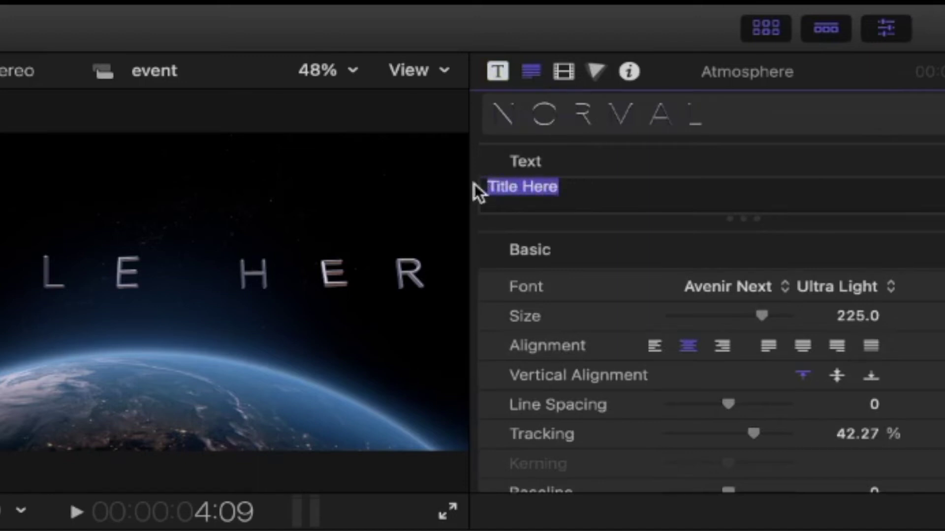
text(Everything Tech)
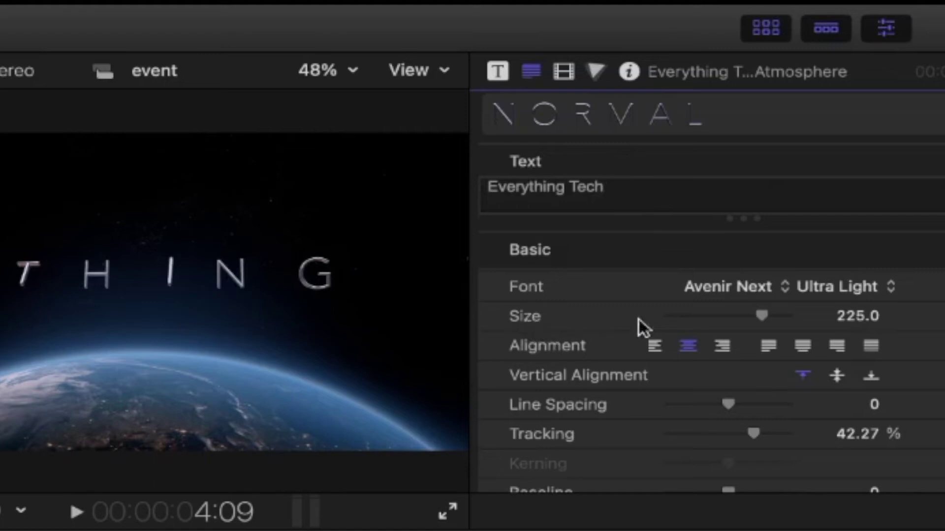
scroll(562, 285, down, 3)
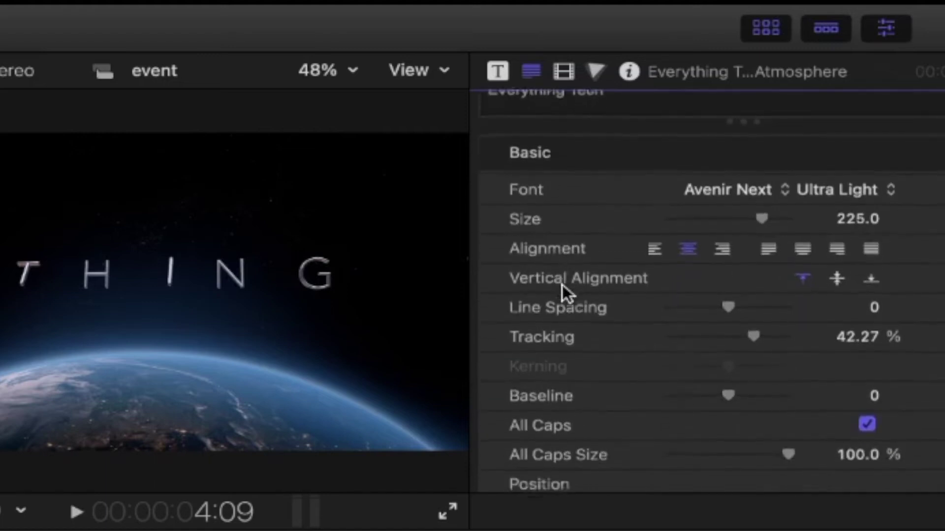
scroll(562, 285, up, 3)
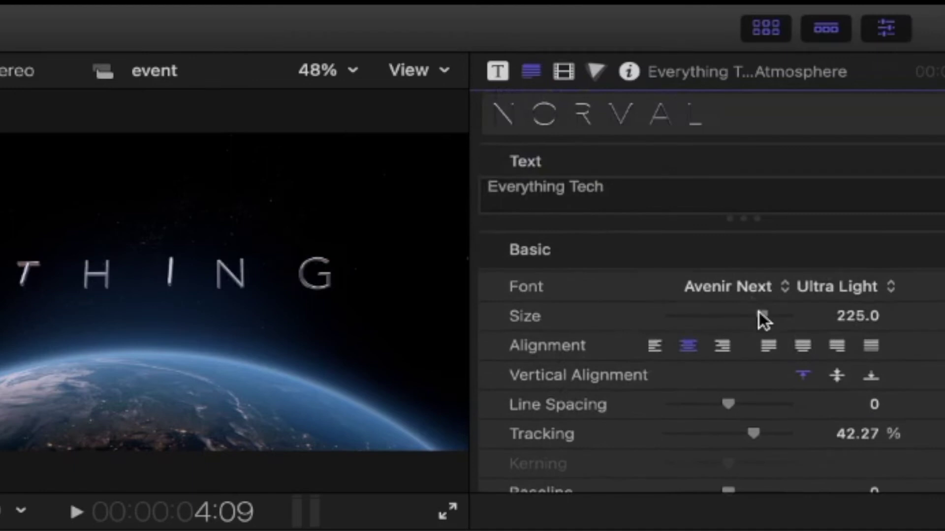
Set the title text to size 70, centre alignment and line spacing 60.
mouse_move(761, 314)
mouse_down()
mouse_move(701, 319)
mouse_move(767, 172)
mouse_up()
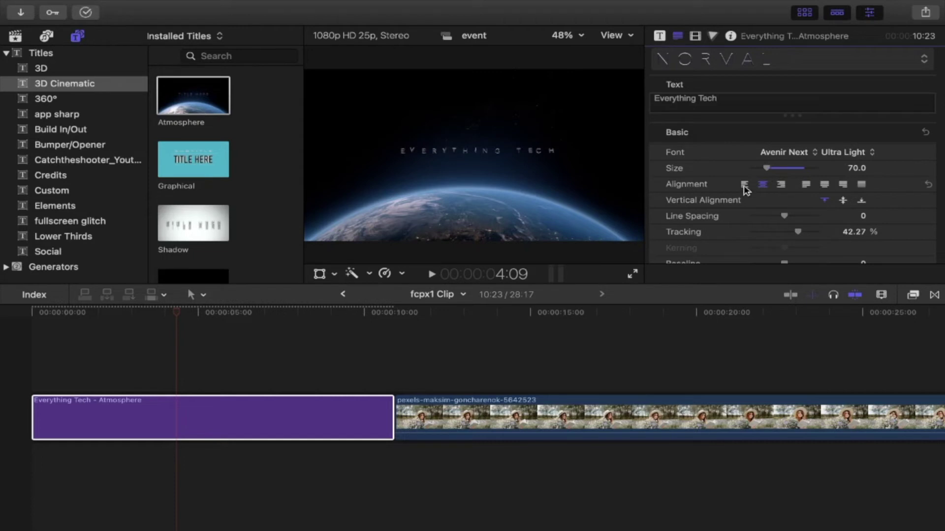
click(745, 187)
click(776, 186)
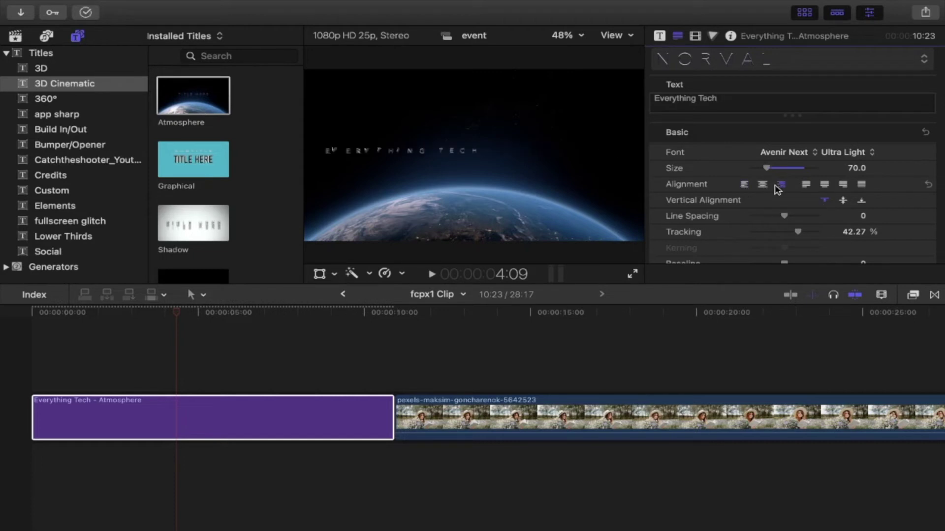
click(762, 185)
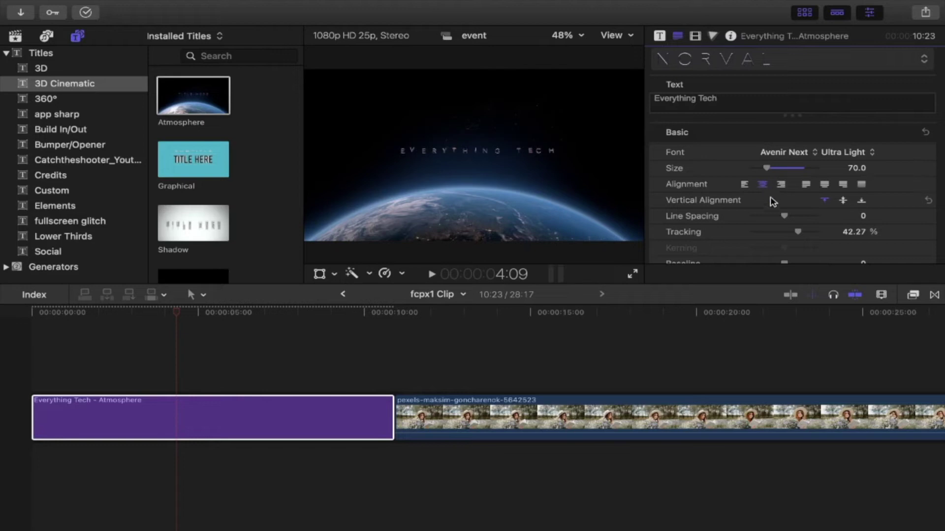
scroll(750, 209, down, 2)
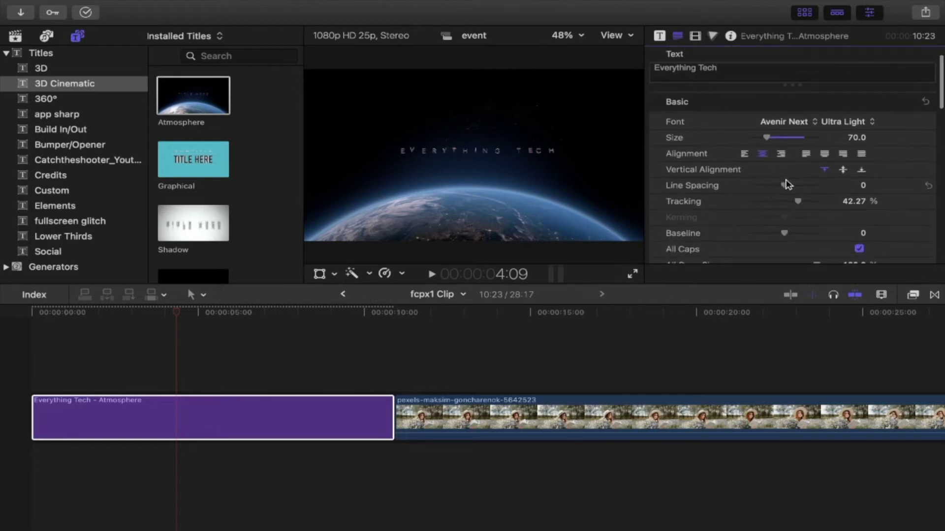
drag(785, 186, 804, 192)
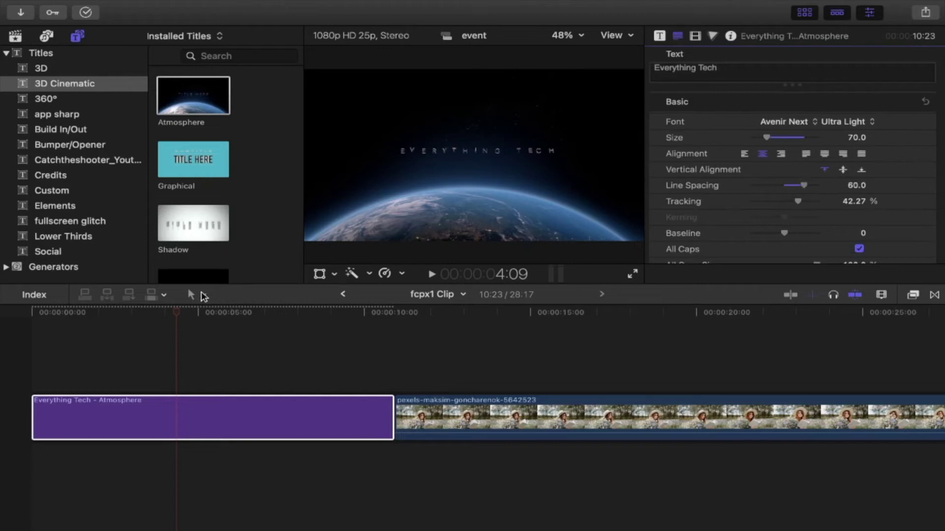
Play the title from its start, then delete the title clip.
drag(176, 317, 7, 317)
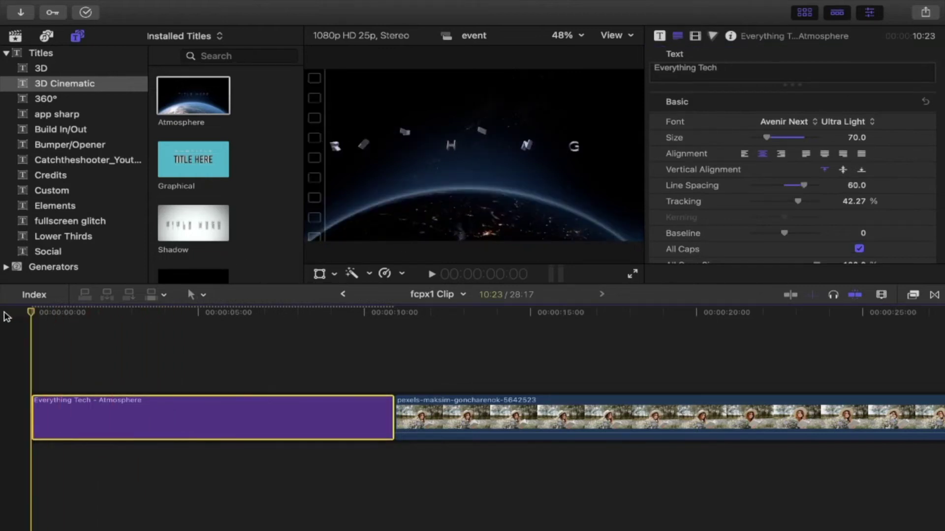
key(space)
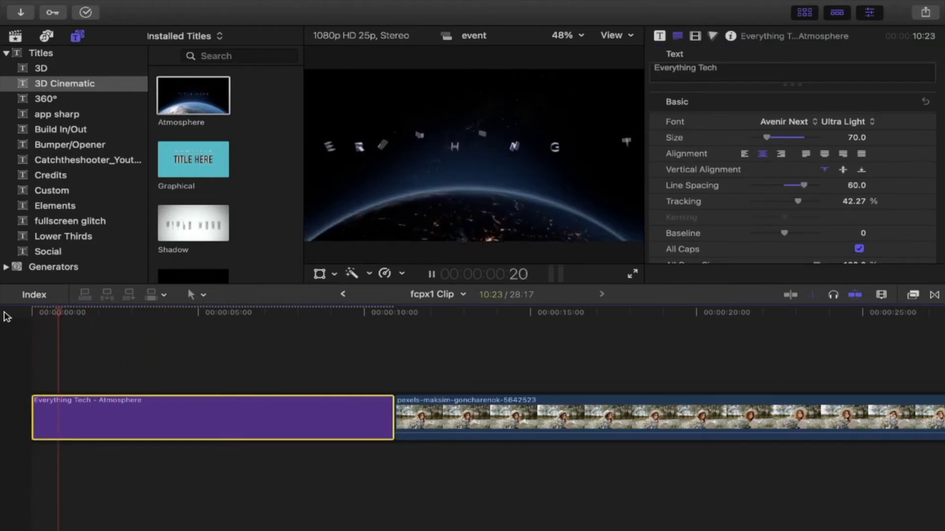
key(space)
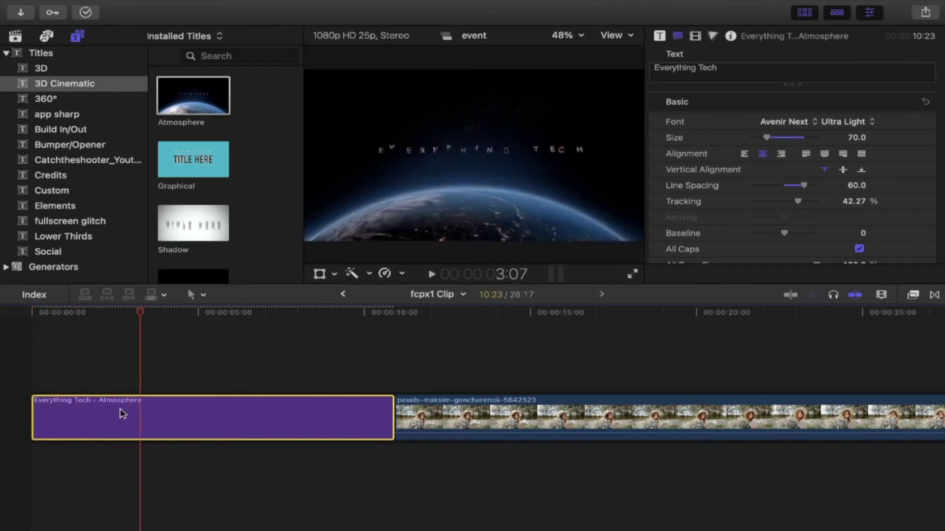
key(Delete)
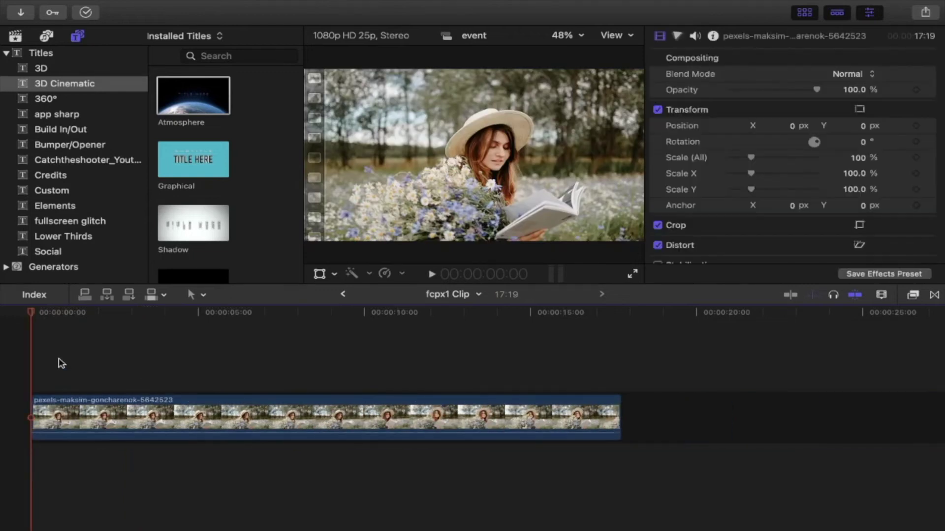
Move the playhead to about 4:20 and browse the Build In/Out titles.
click(192, 319)
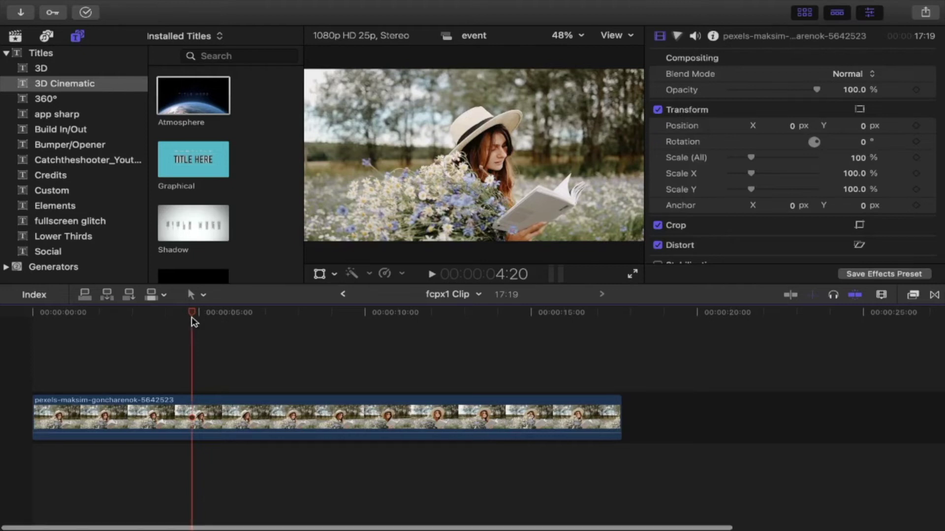
scroll(214, 220, down, 2)
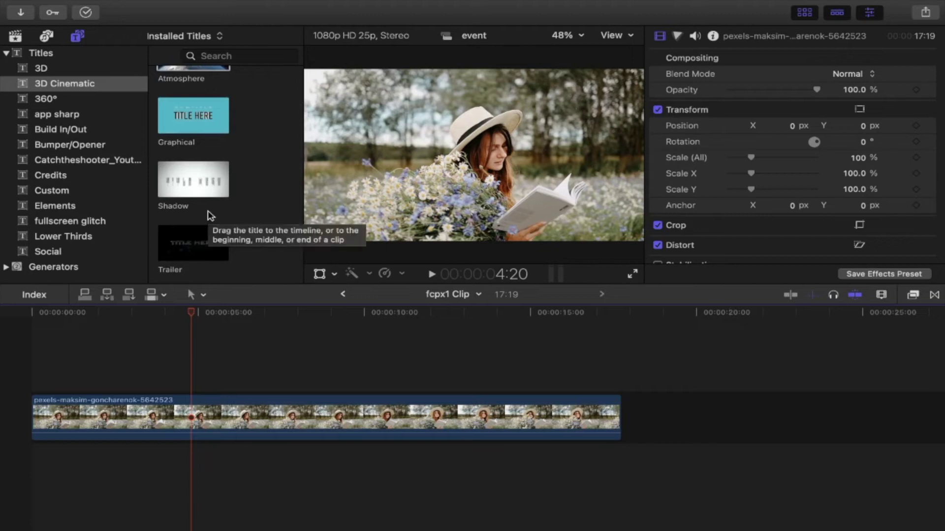
click(76, 131)
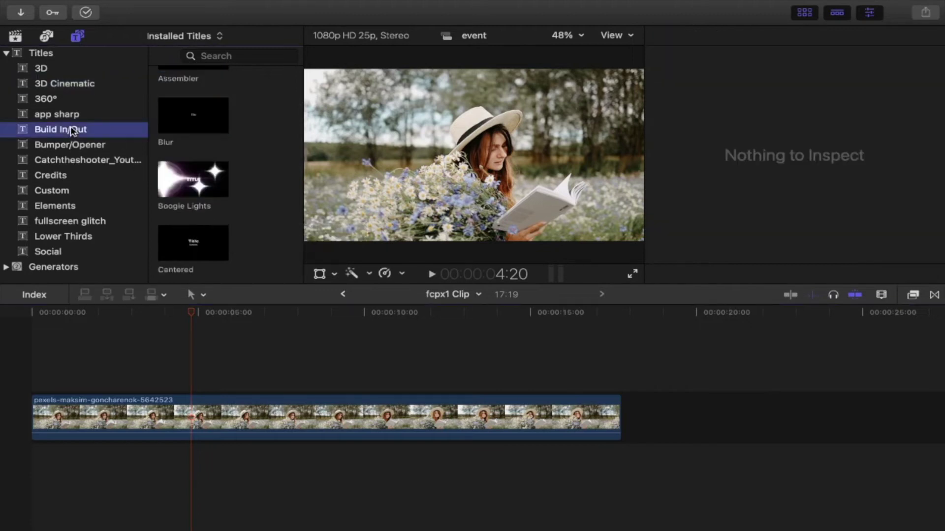
scroll(200, 195, down, 5)
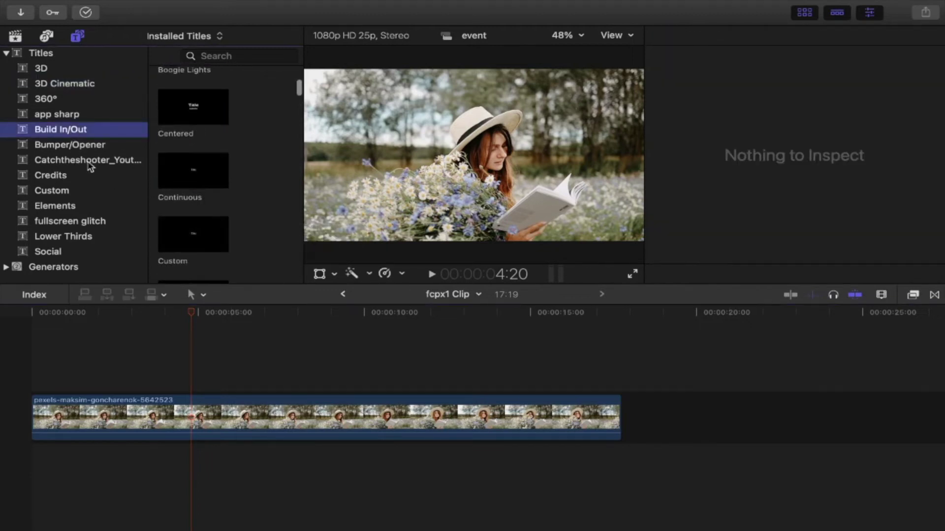
Open the app sharp Bumper/Opener titles and select Pull Focus.
click(69, 115)
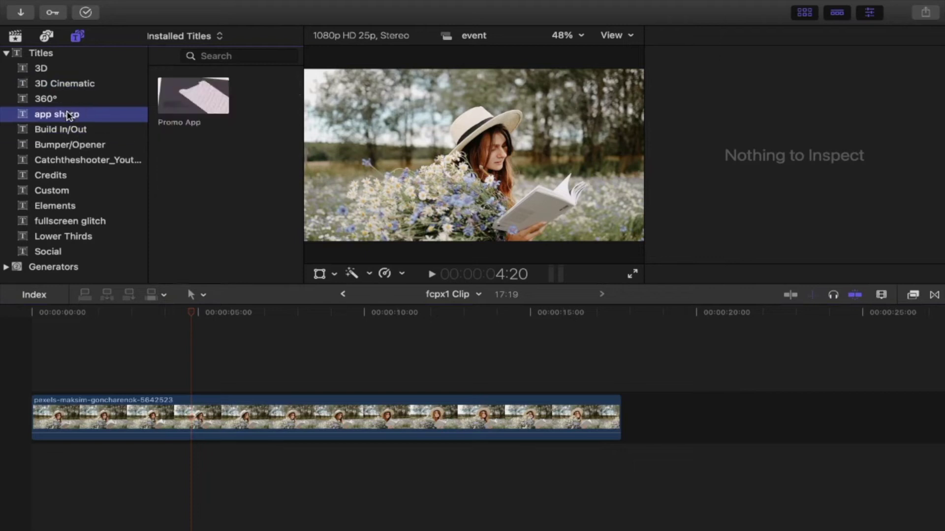
click(53, 148)
scroll(197, 202, down, 2)
scroll(195, 201, down, 6)
scroll(195, 202, down, 1)
scroll(195, 202, down, 2)
scroll(195, 202, down, 1)
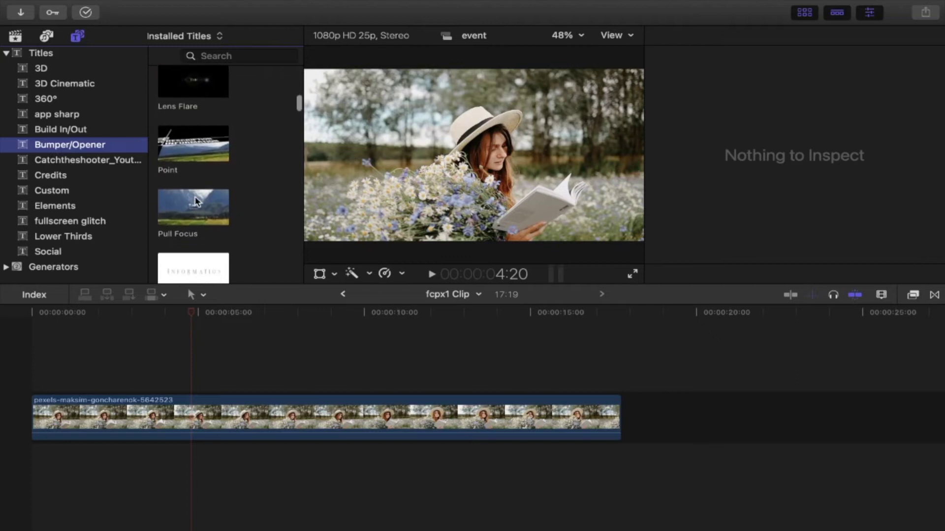
scroll(195, 201, down, 1)
click(196, 178)
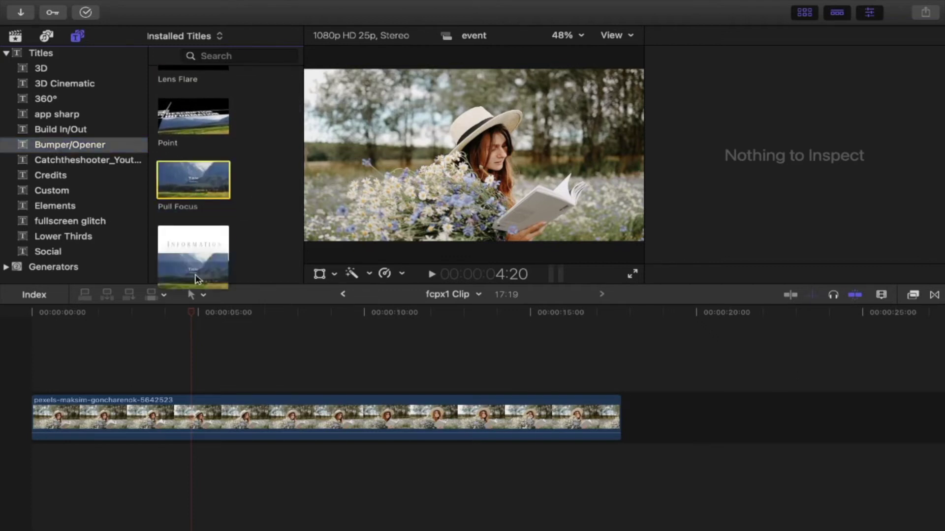
Place the Pull Focus title above the clip at 5 s and preview it.
drag(196, 278, 209, 357)
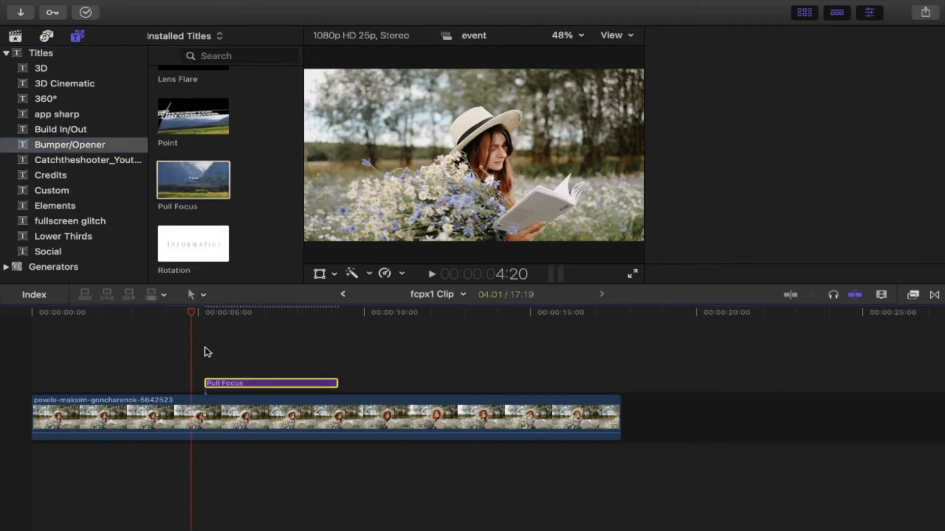
key(super+4)
click(203, 312)
key(space)
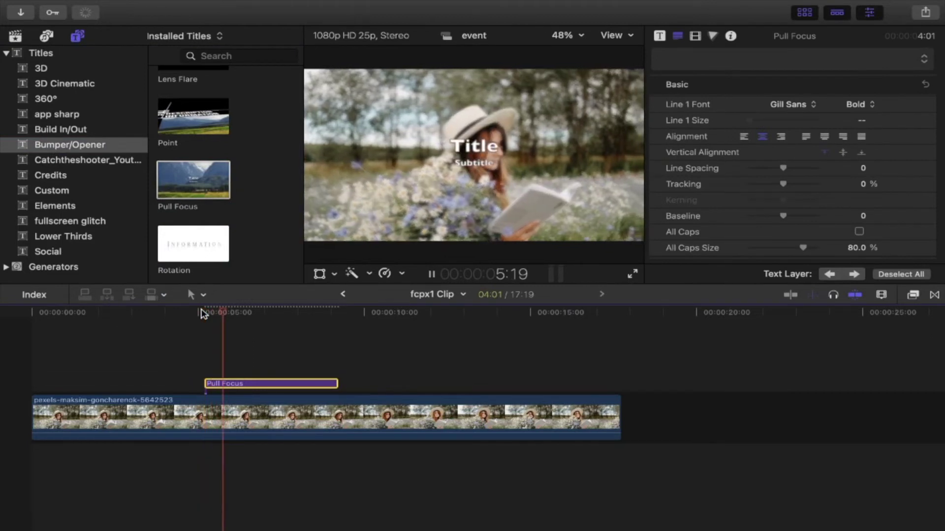
key(space)
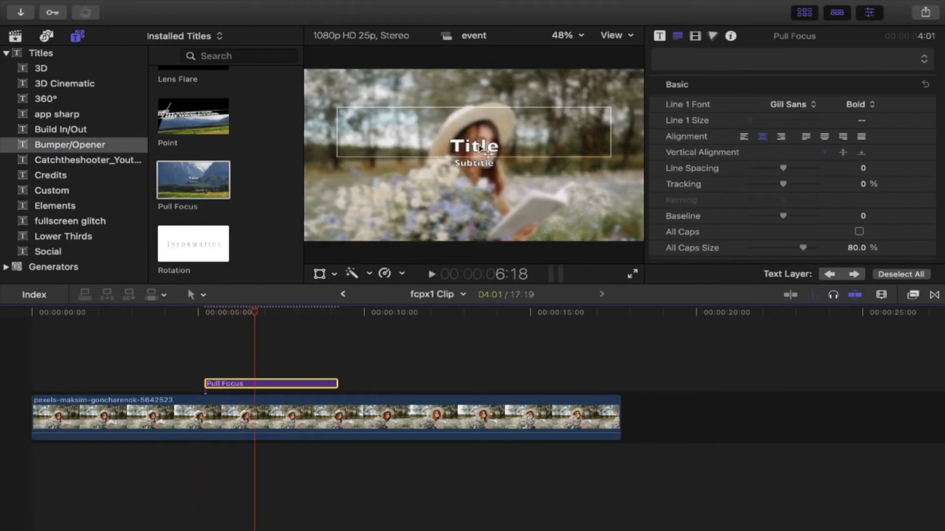
Replace the placeholder Title text with 'Yoga'.
click(484, 148)
double_click(470, 149)
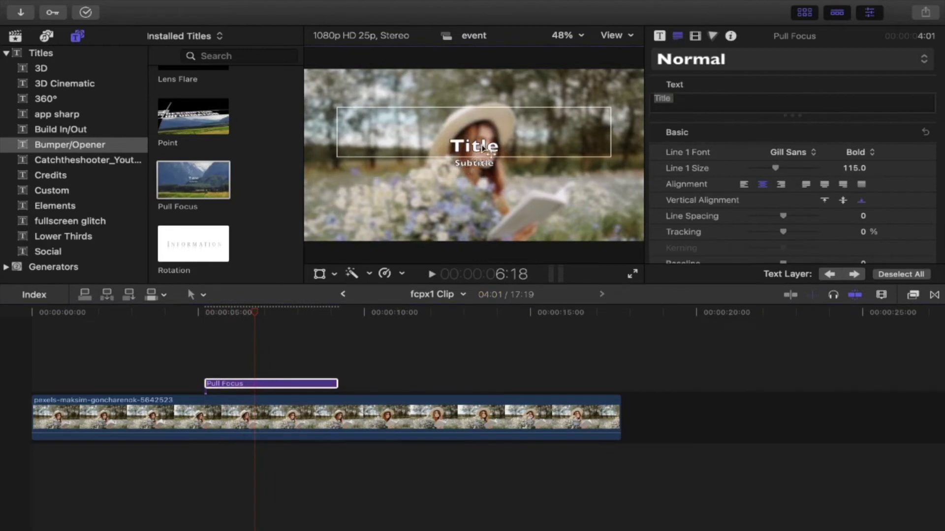
click(277, 383)
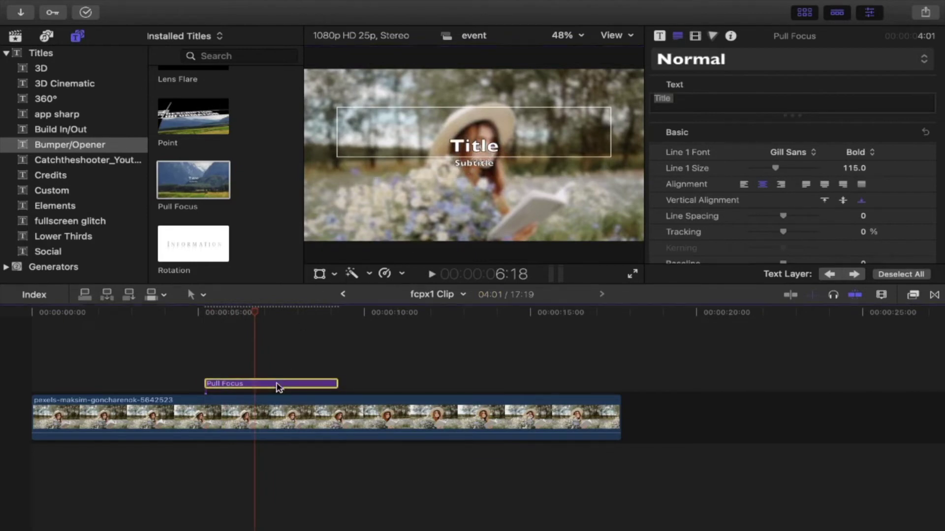
click(479, 149)
double_click(479, 148)
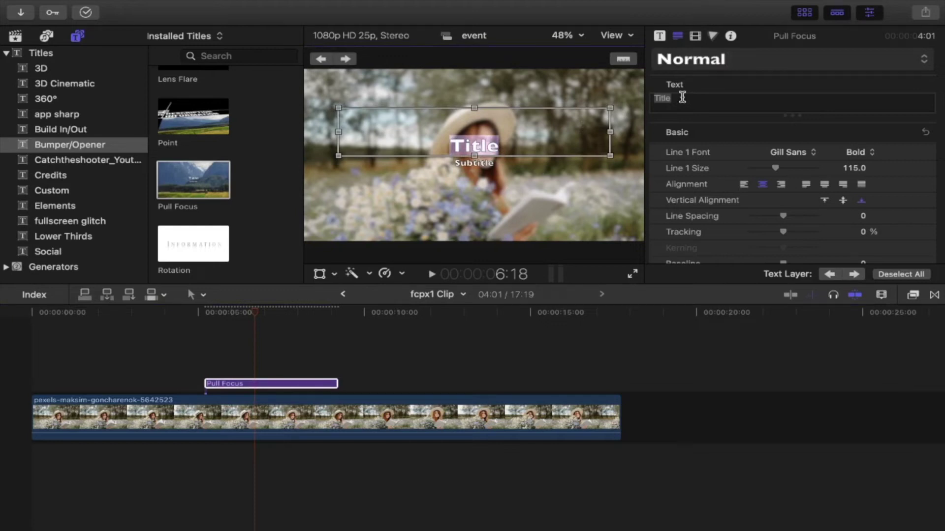
drag(682, 97, 650, 104)
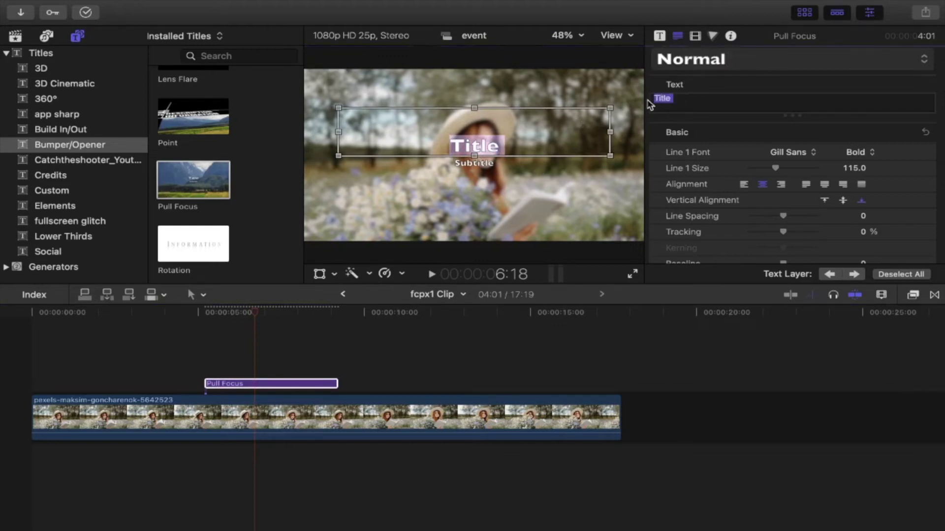
key(BackSpace)
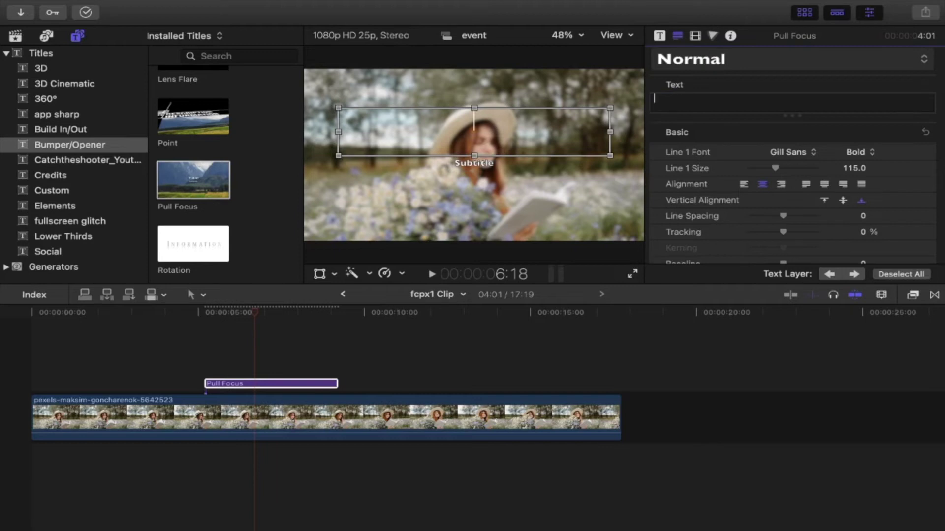
text(yogen)
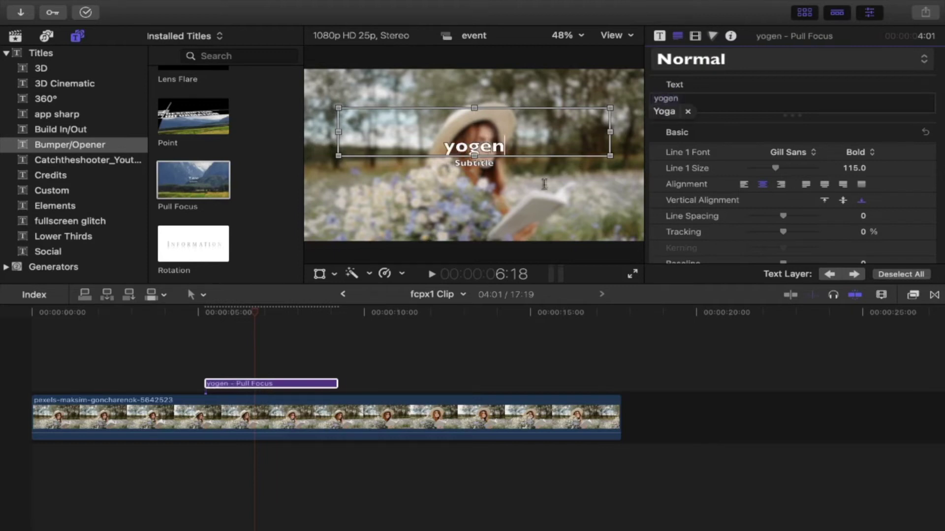
click(544, 184)
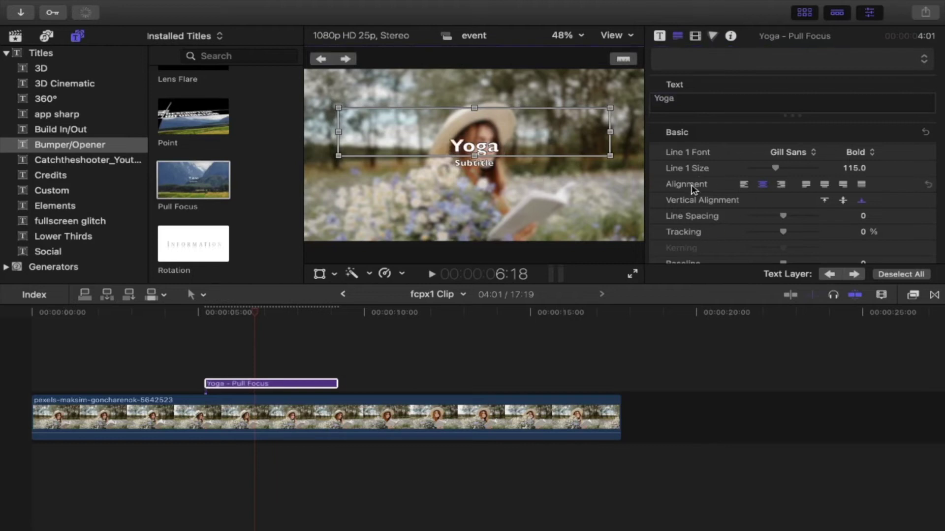
Select the Subtitle line's text for rewriting.
click(489, 167)
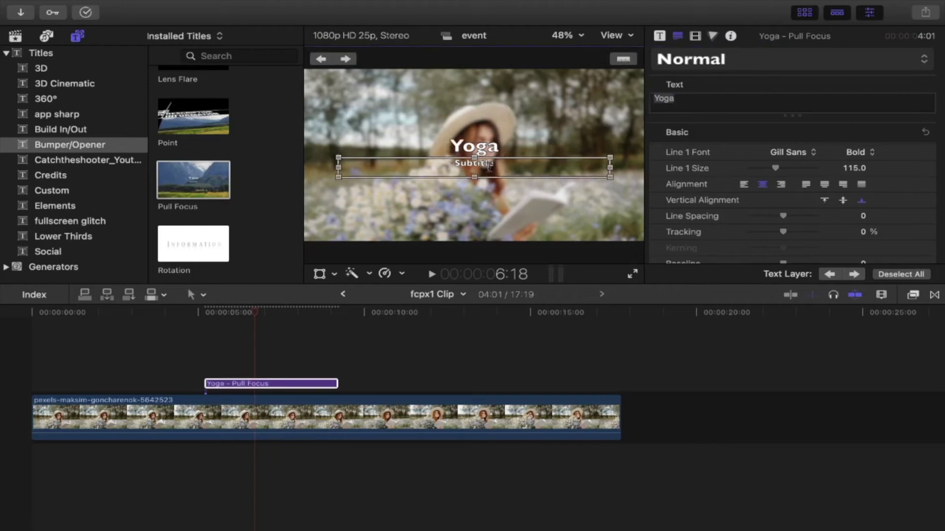
double_click(457, 165)
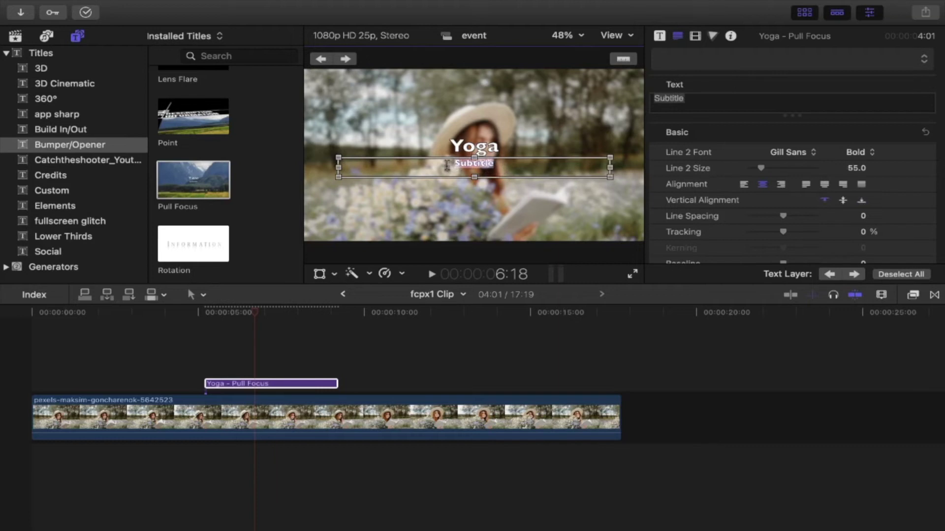
click(687, 104)
double_click(687, 104)
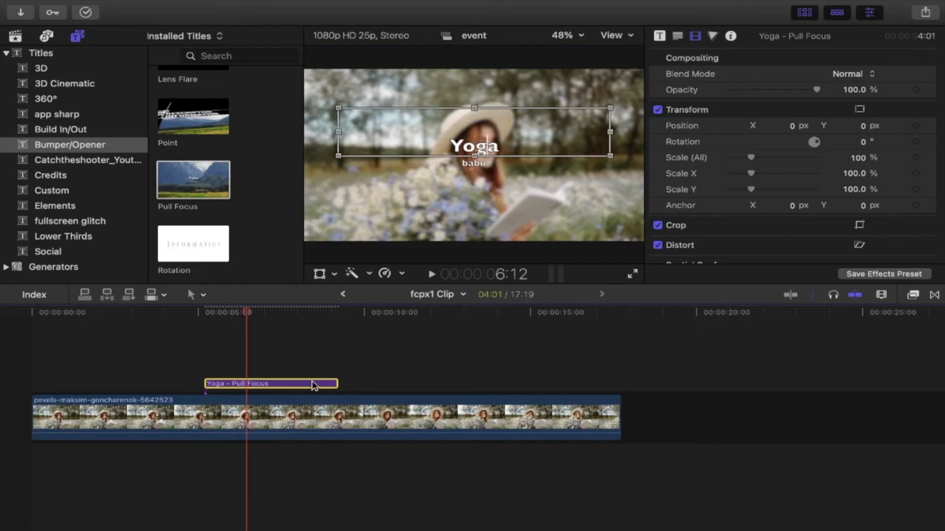
Delete the Yoga Pull Focus title and browse down the titles list.
key(Delete)
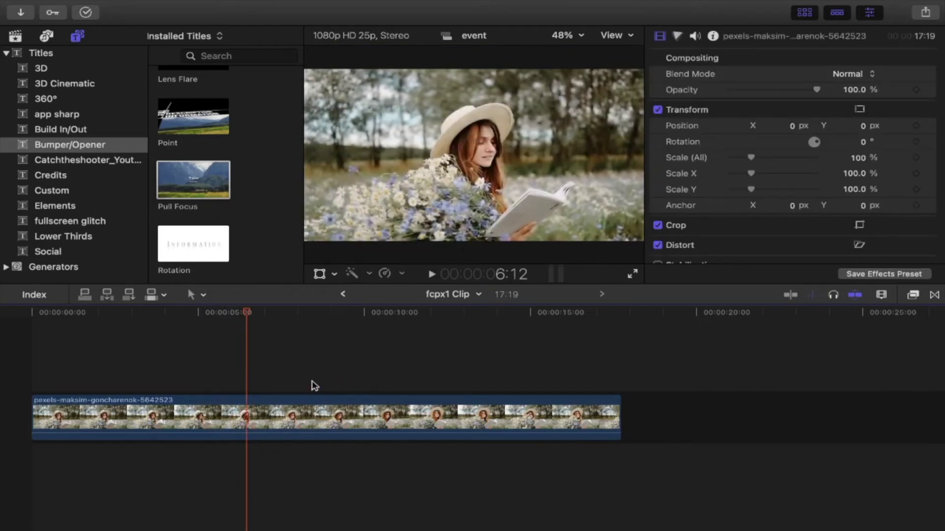
scroll(191, 221, down, 3)
scroll(191, 220, down, 2)
scroll(190, 221, down, 4)
scroll(191, 220, down, 2)
scroll(191, 221, down, 2)
scroll(191, 220, down, 2)
scroll(190, 220, down, 2)
scroll(190, 219, down, 2)
Add the Bulletin Board Zoom Out title above the clip, preview it, then delete it.
drag(192, 178, 261, 354)
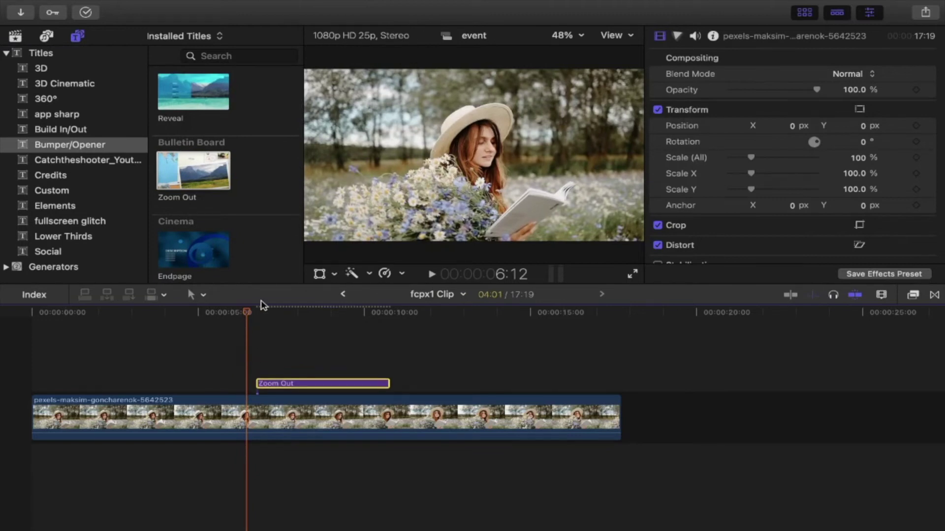
click(256, 312)
key(space)
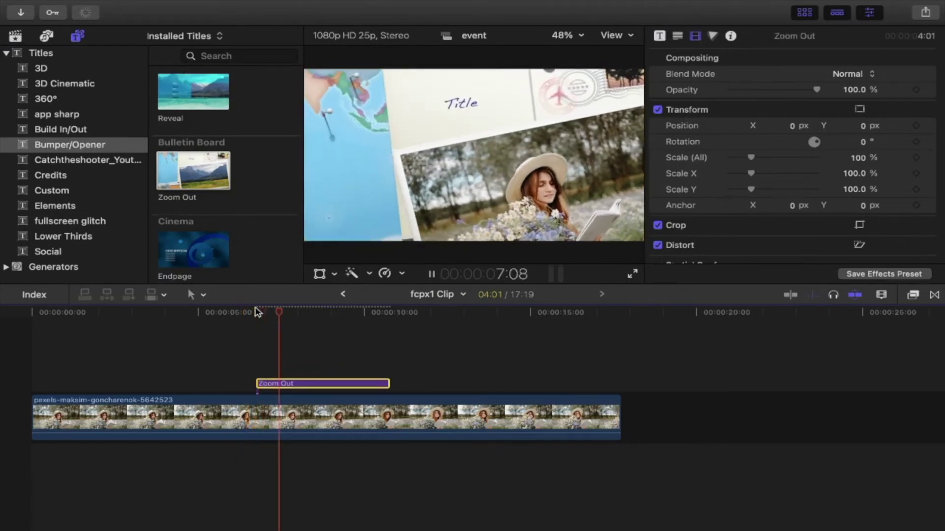
key(space)
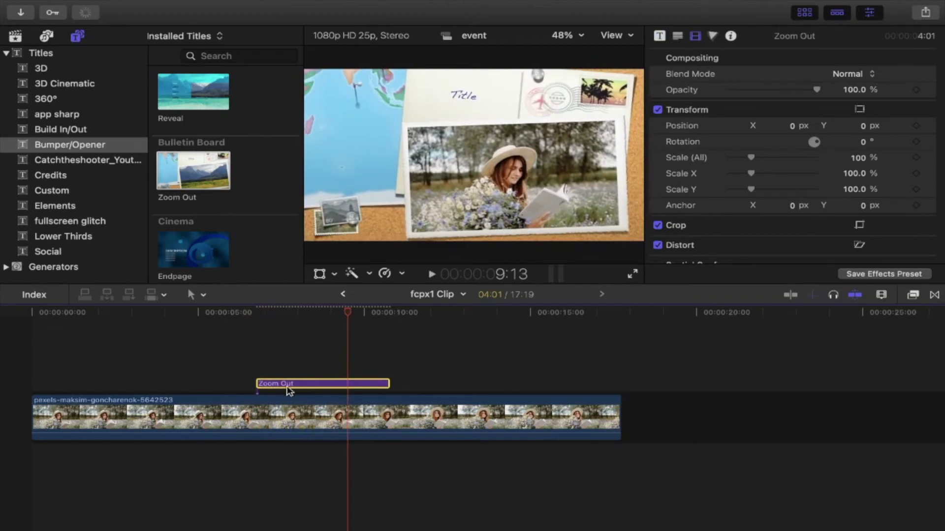
key(Delete)
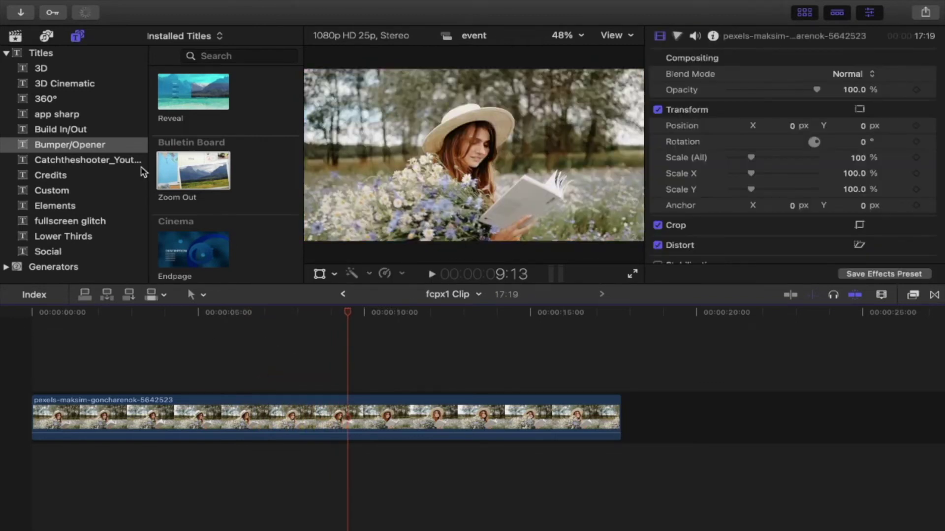
Add the Social Lower Third Fun With Logo title above the clip and preview it.
click(51, 253)
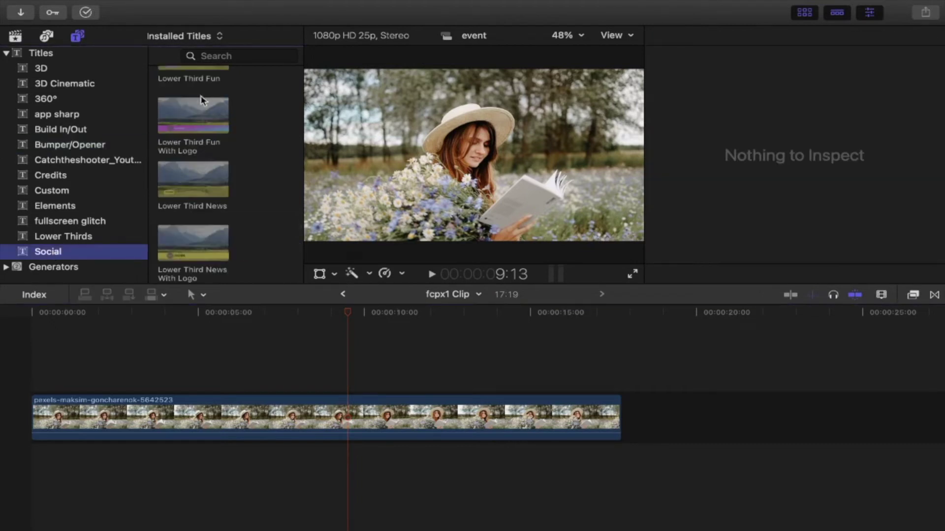
click(204, 112)
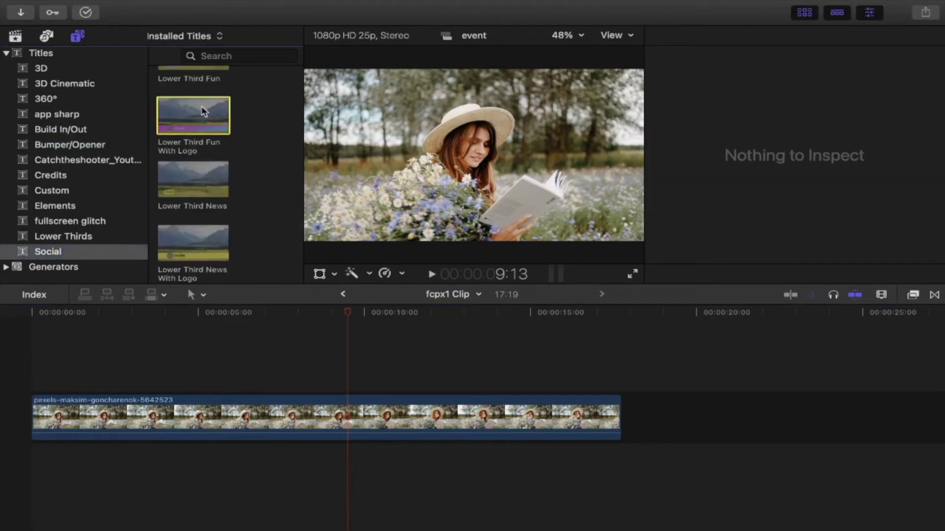
scroll(204, 111, up, 2)
scroll(203, 111, up, 2)
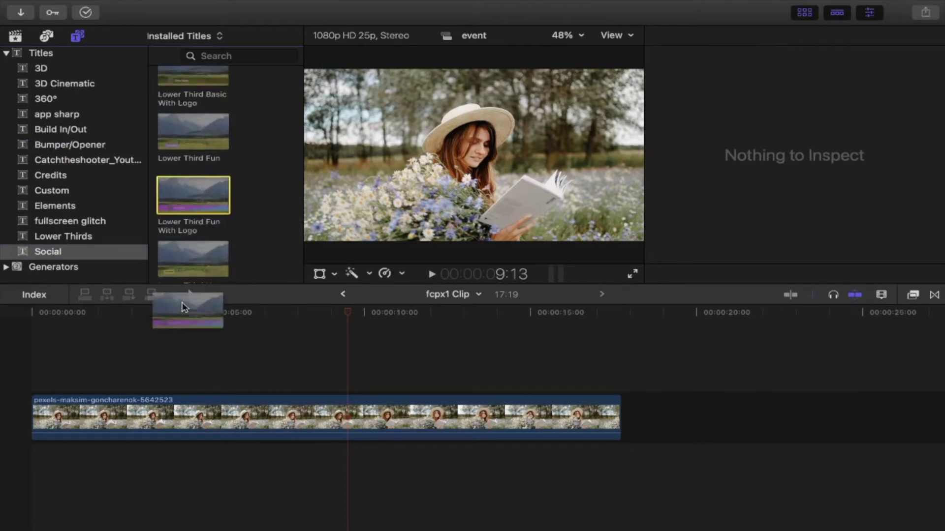
drag(191, 192, 186, 336)
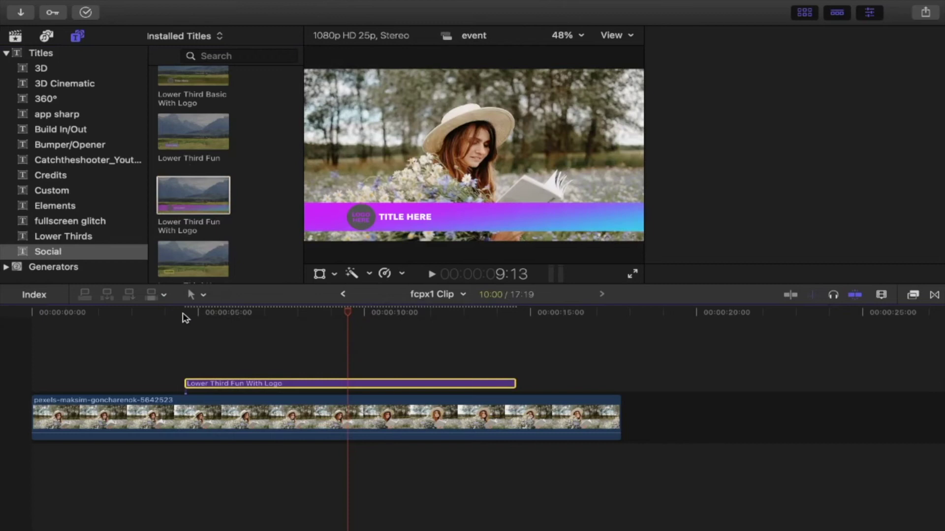
click(185, 315)
key(space)
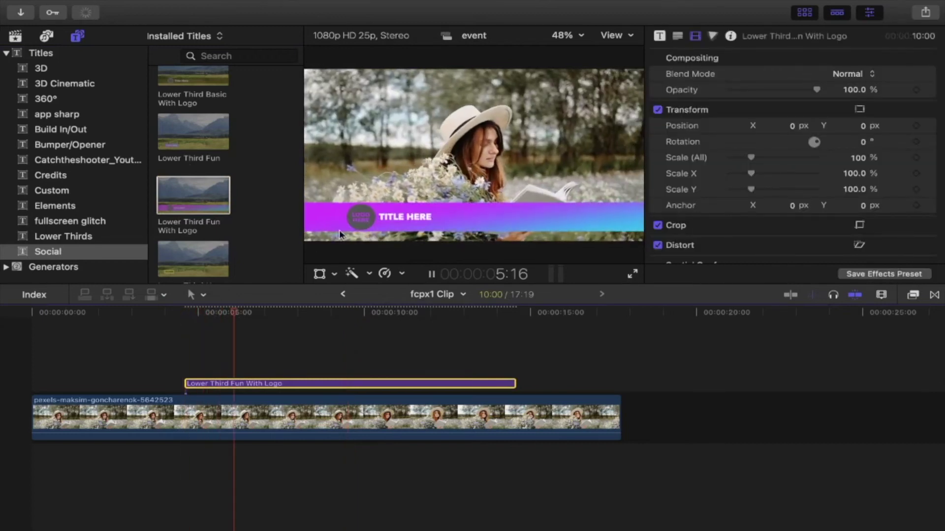
key(space)
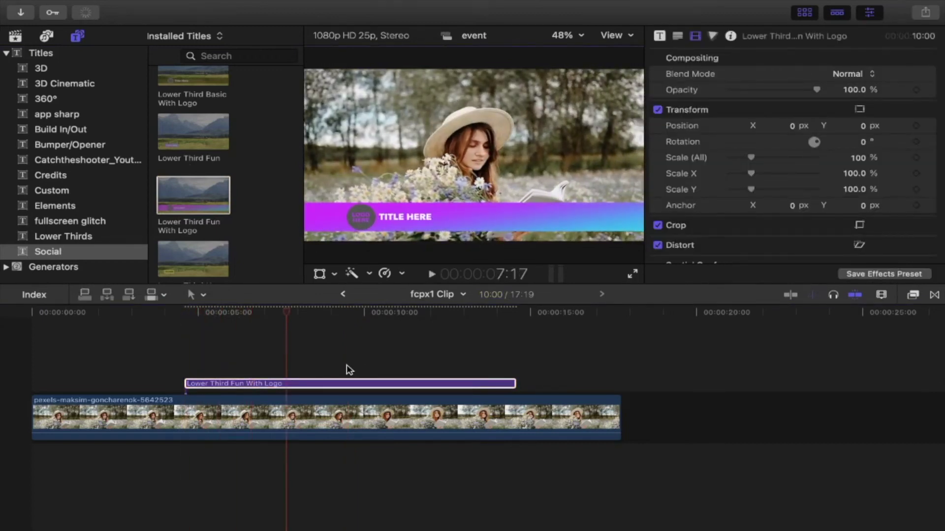
Select the lower third and review its Text, Video and Title inspector settings.
click(341, 385)
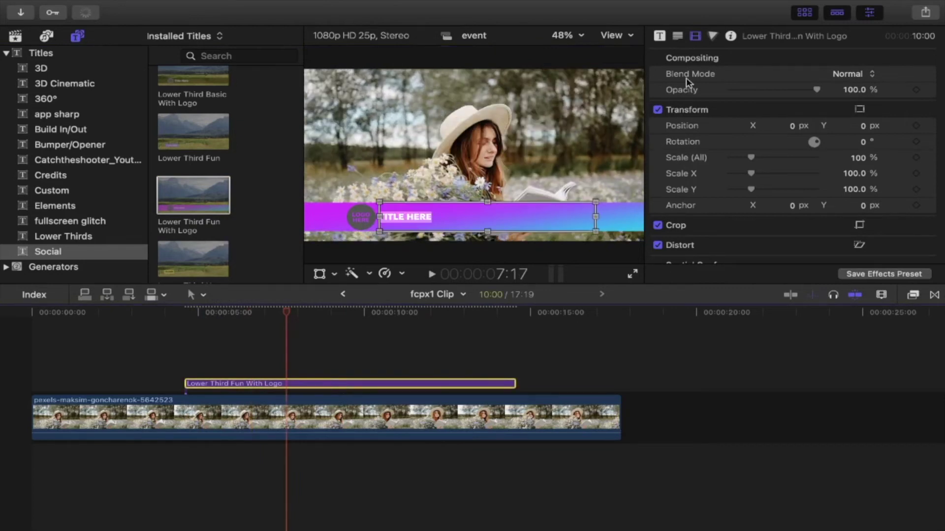
click(677, 36)
scroll(728, 180, down, 5)
scroll(731, 175, down, 3)
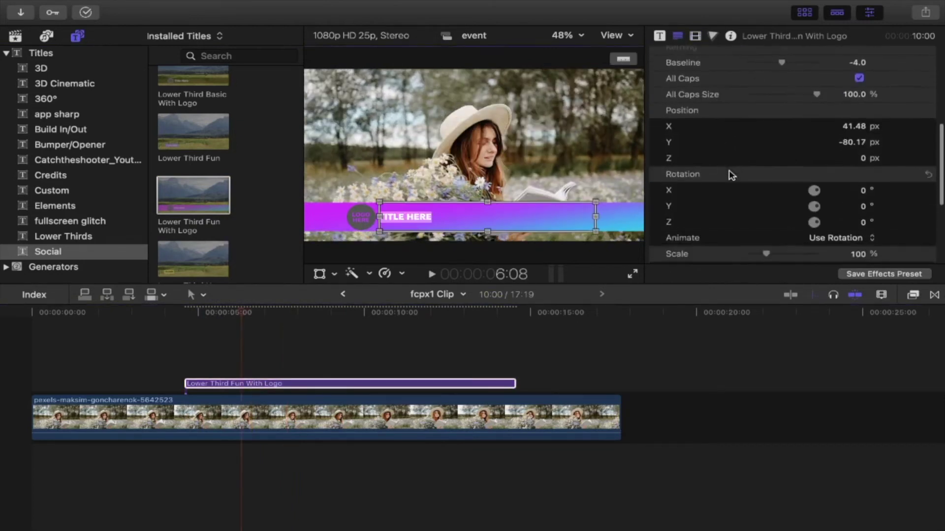
scroll(729, 181, down, 3)
scroll(728, 182, up, 10)
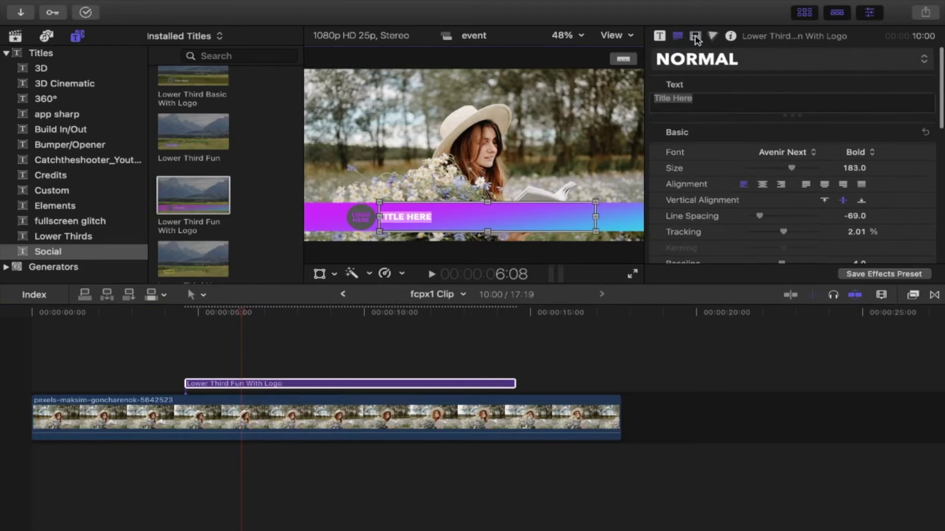
click(696, 37)
scroll(765, 158, down, 3)
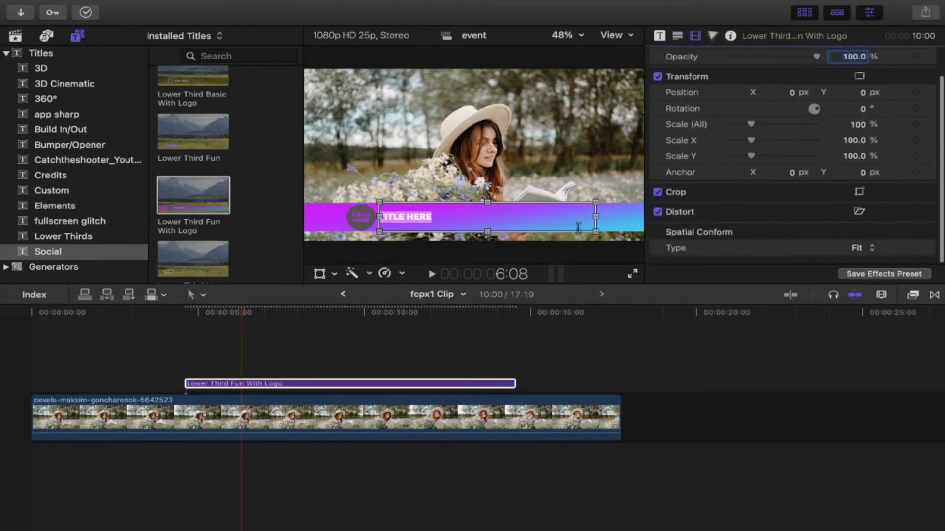
click(678, 36)
click(660, 37)
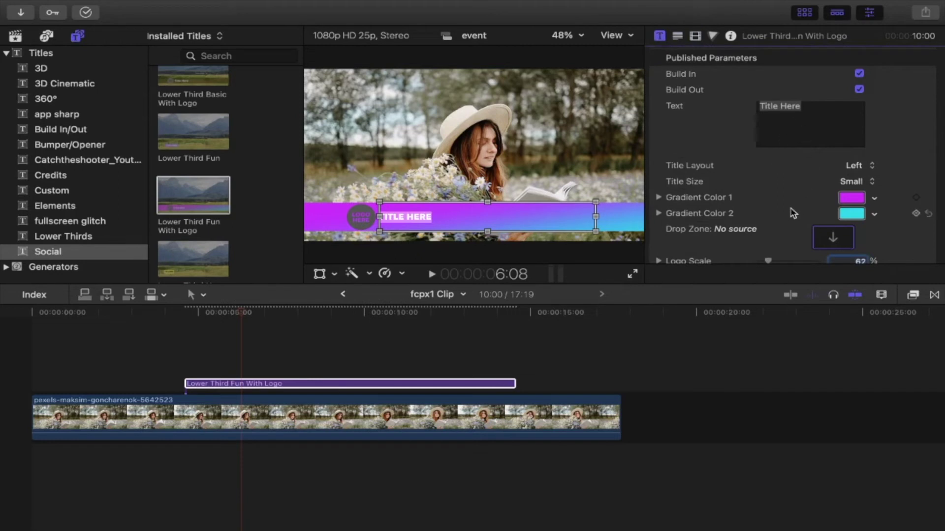
Retitle the lower third 'everythin tech' and make its first gradient colour red.
click(800, 109)
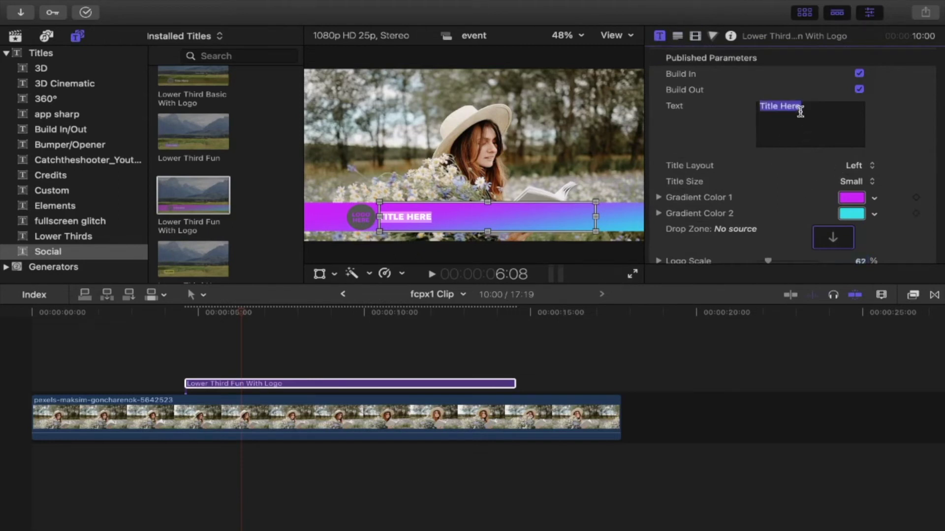
text(eve)
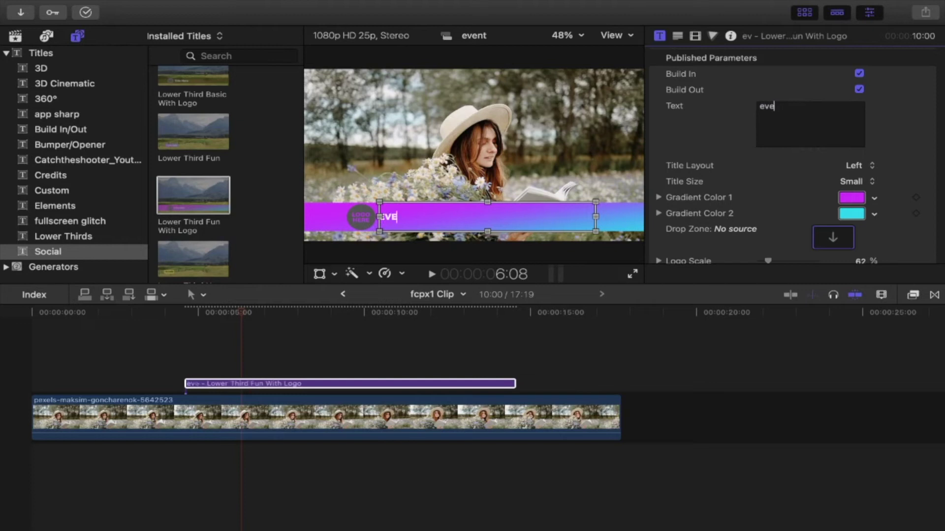
text(Everything)
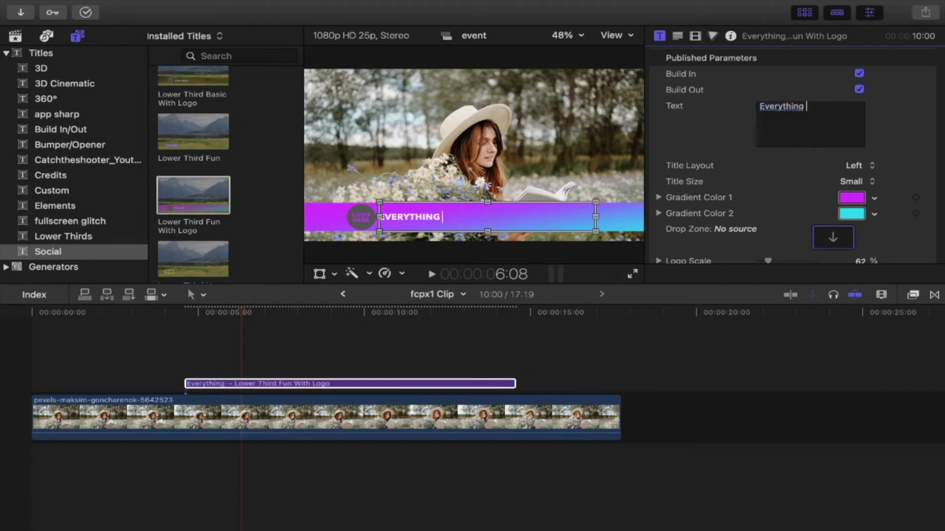
text( tech)
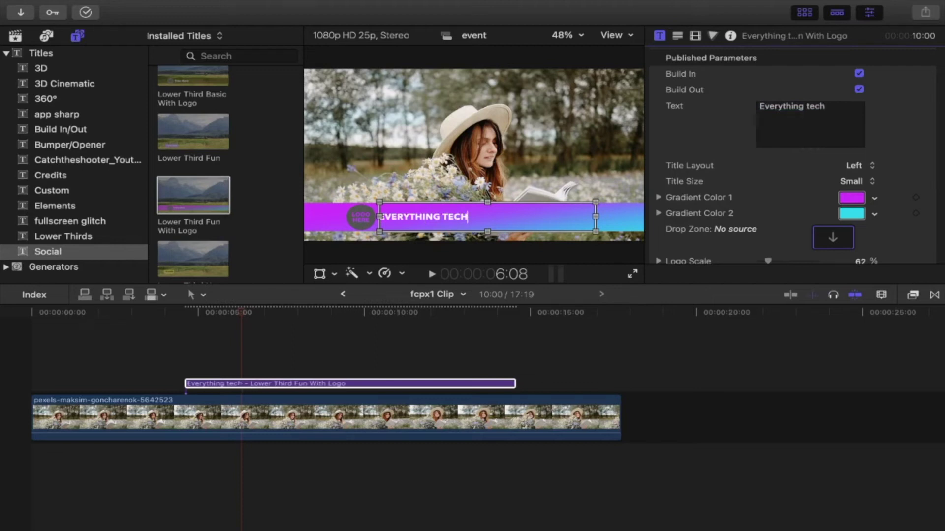
click(856, 200)
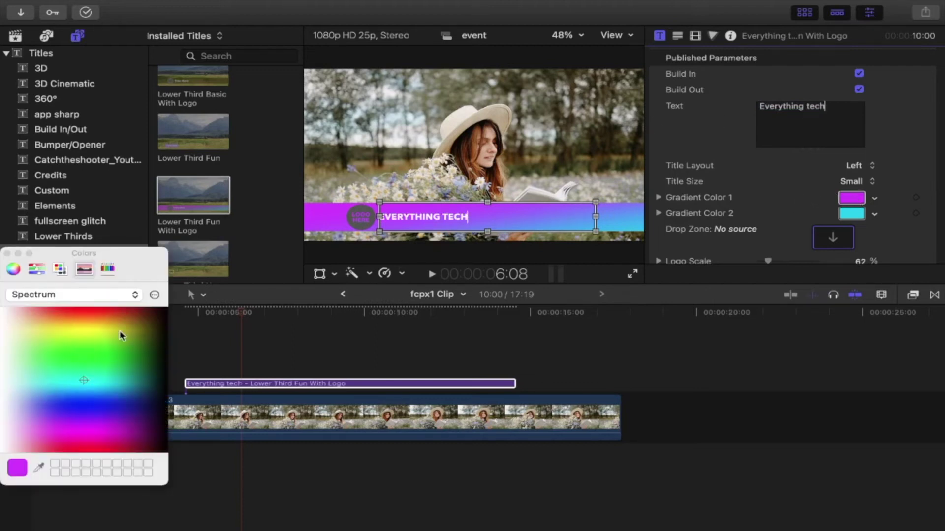
click(109, 315)
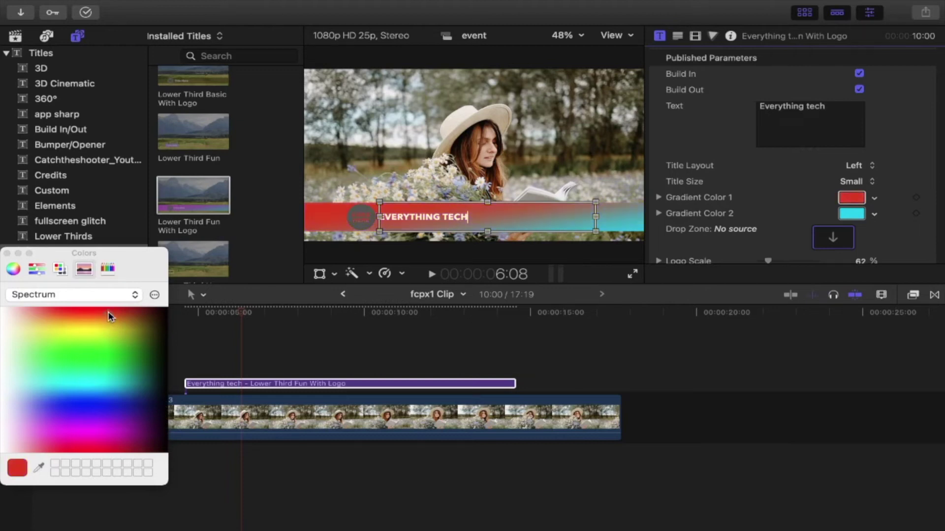
click(7, 254)
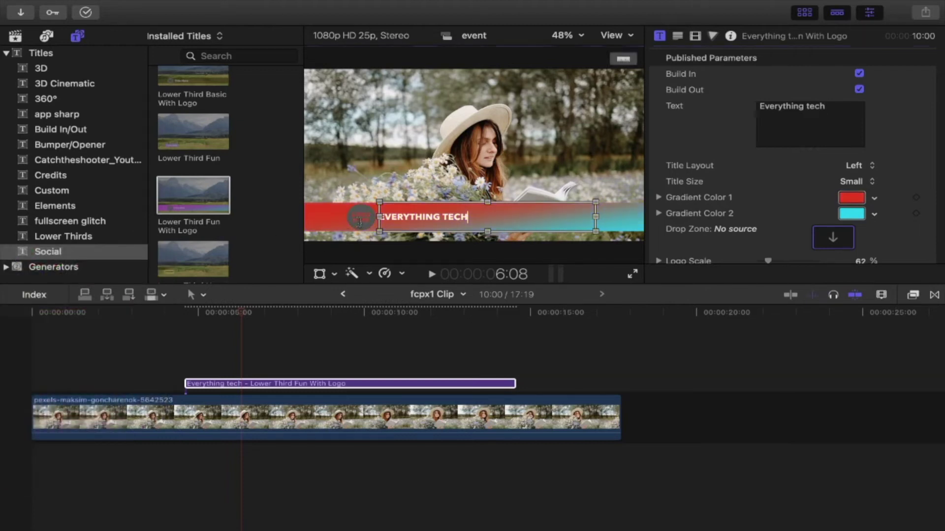
scroll(856, 172, down, 3)
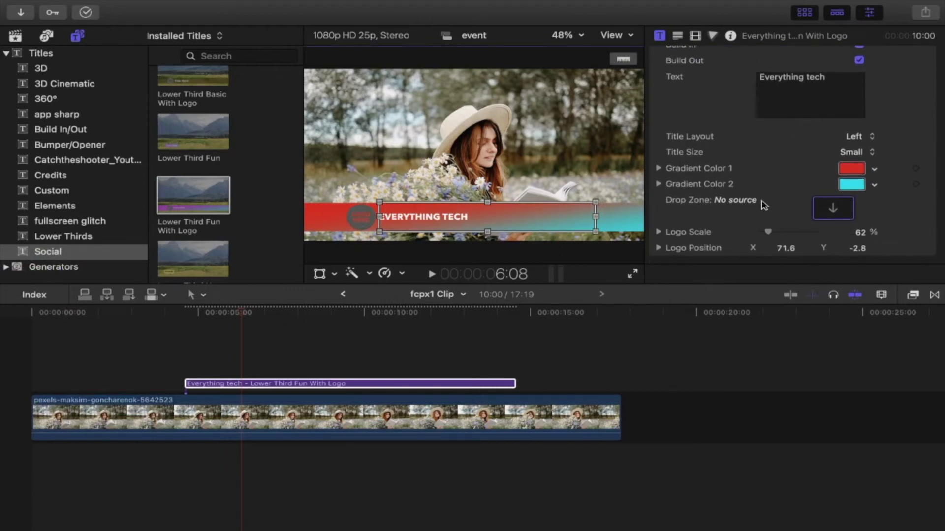
Apply the Everything Tech logo clip to the lower third's drop zone.
click(835, 211)
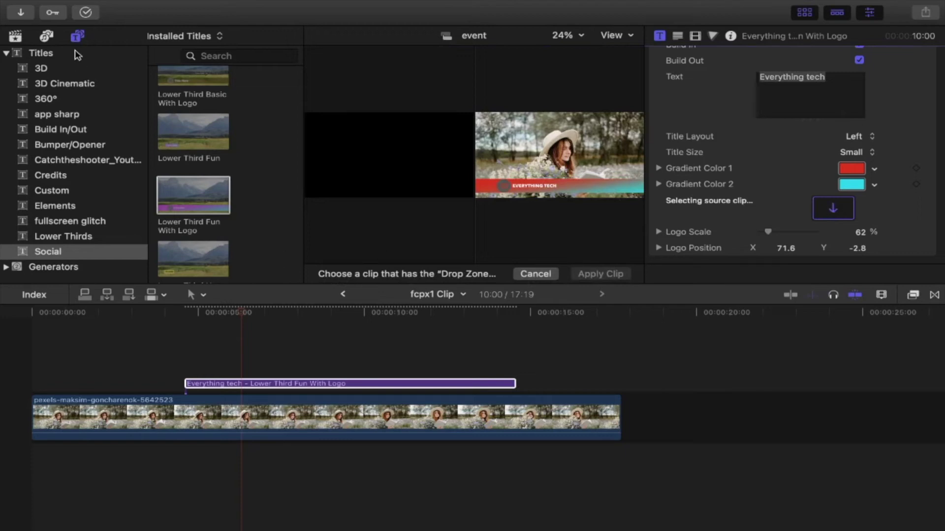
click(15, 37)
scroll(225, 197, down, 5)
scroll(225, 224, down, 5)
scroll(225, 224, down, 2)
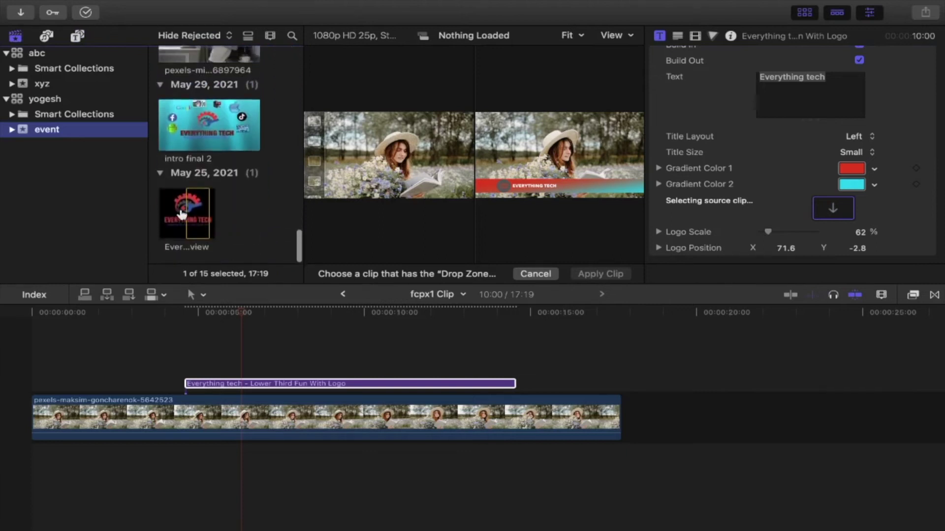
click(170, 216)
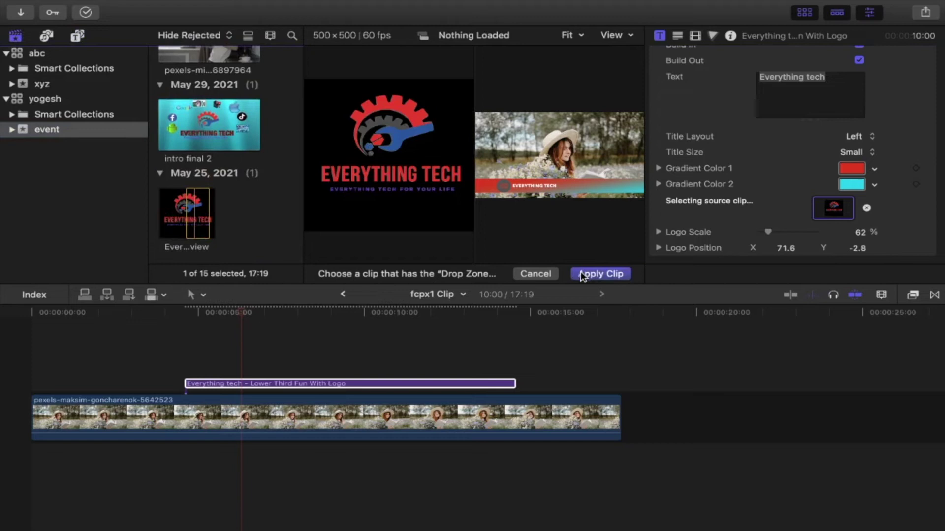
click(582, 274)
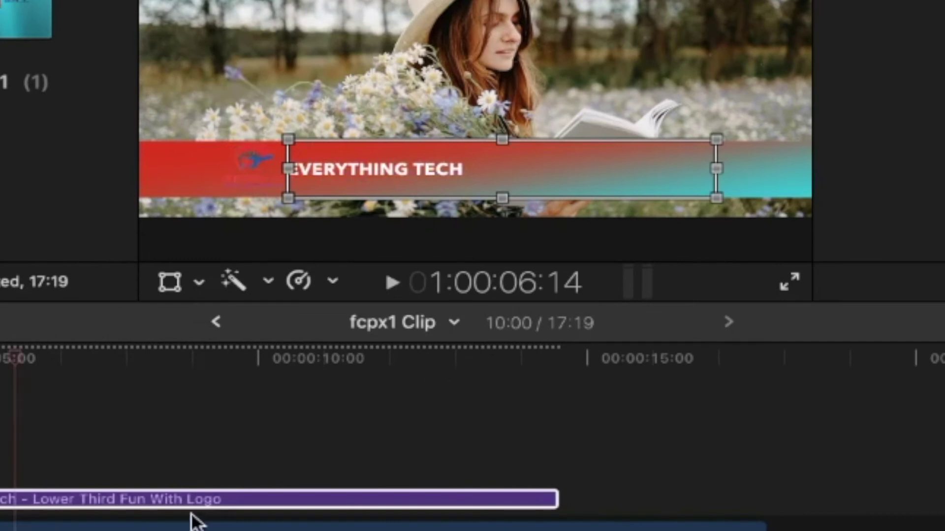
Select the lower-third title clip and edit its text directly in the frame.
click(190, 505)
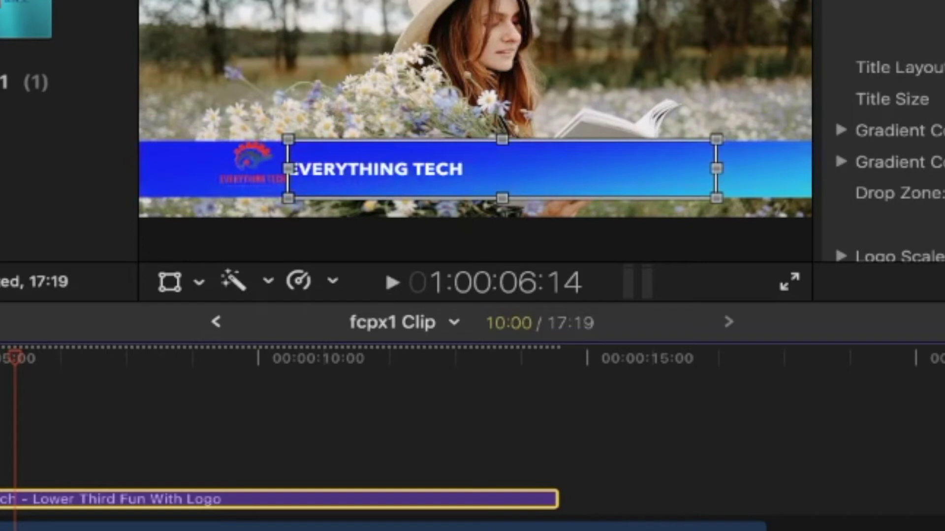
click(253, 157)
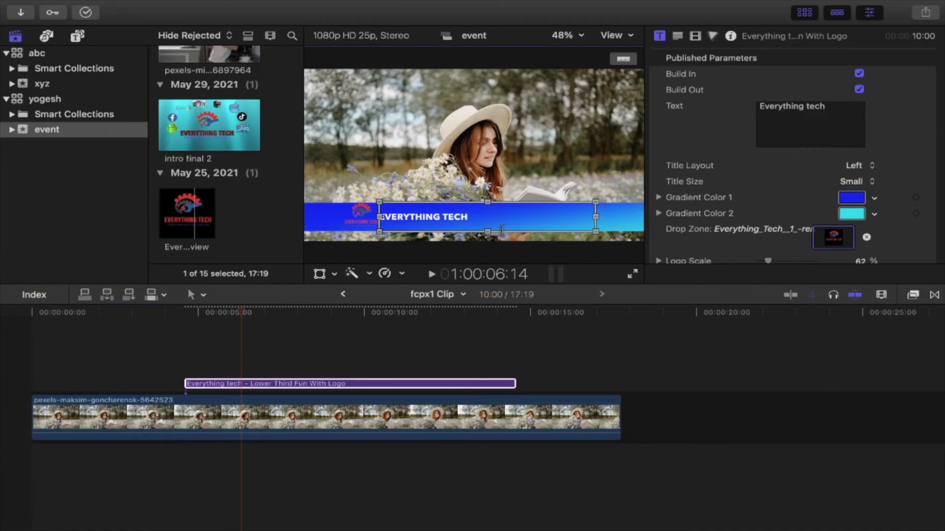
double_click(501, 229)
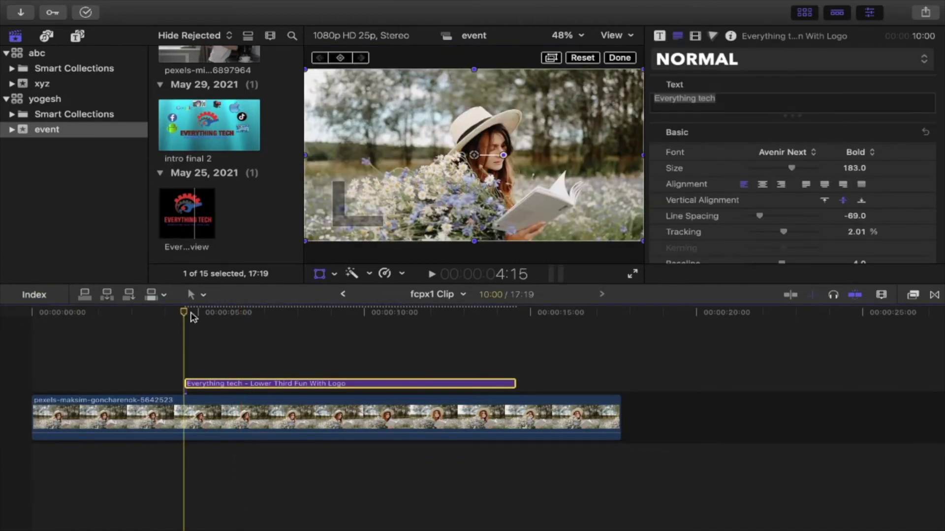
click(78, 36)
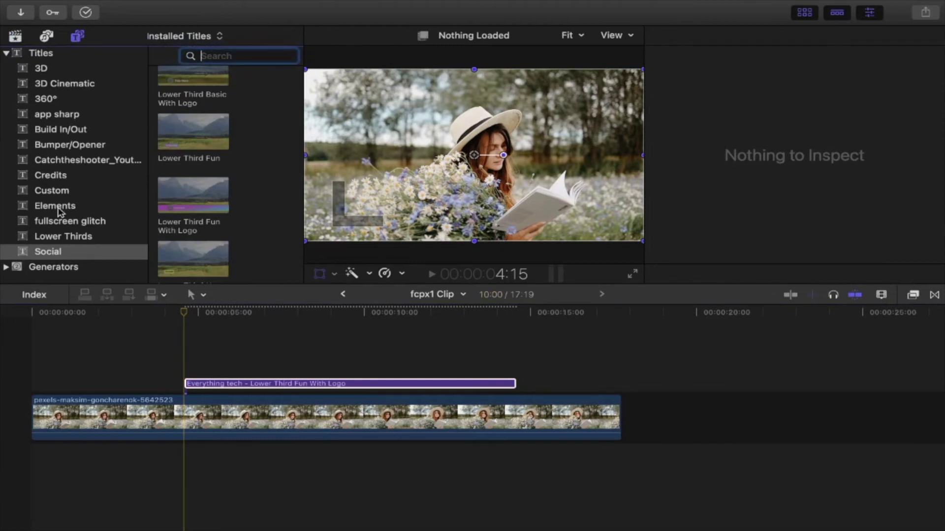
Browse the fullscreen glitch titles and move the playhead to 00:00:05:22.
click(58, 225)
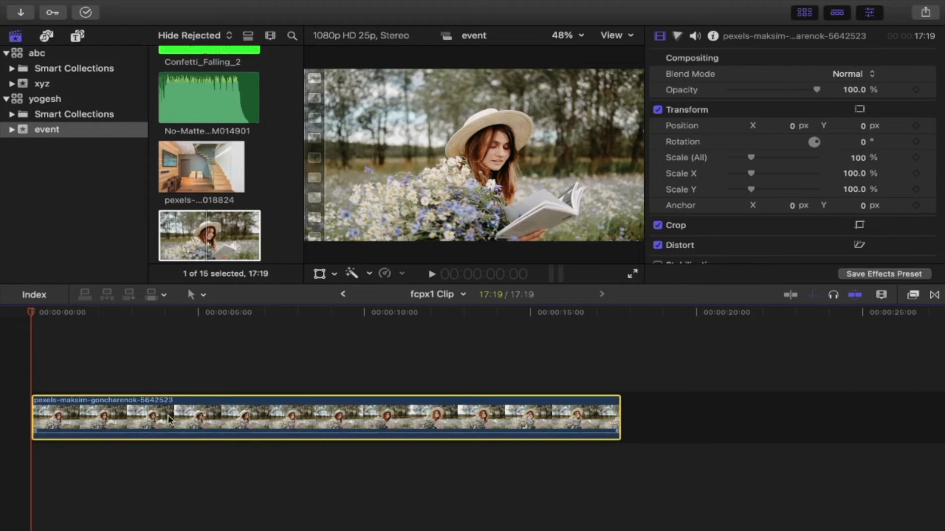
click(227, 313)
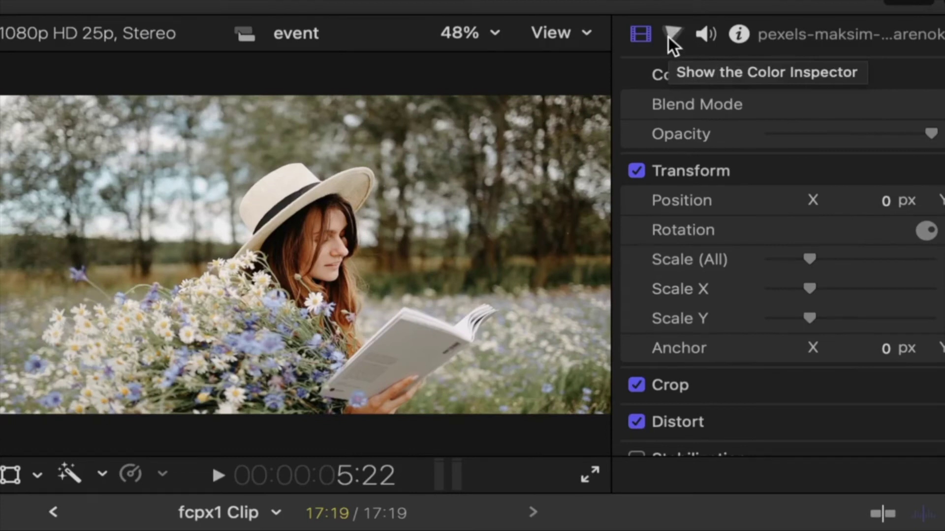
Add a Color Board correction to the woman clip and show its Exposure controls.
click(669, 38)
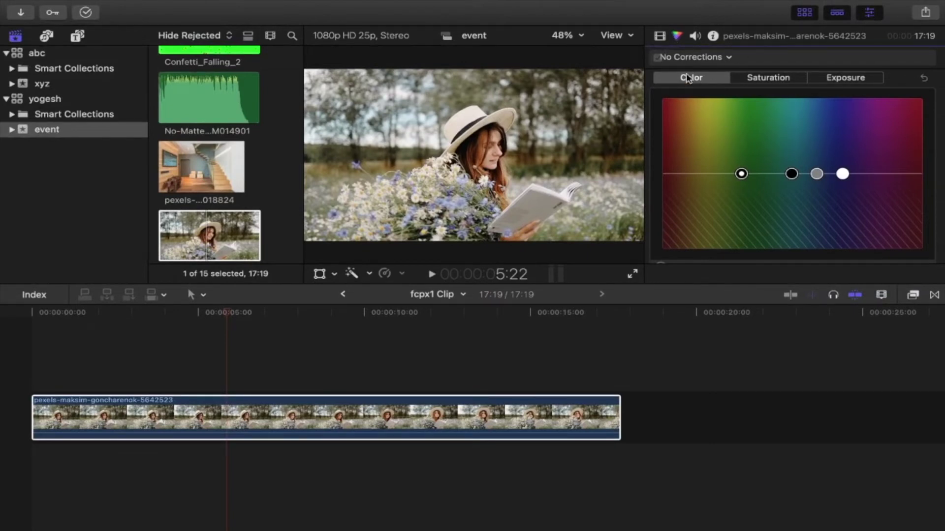
click(845, 79)
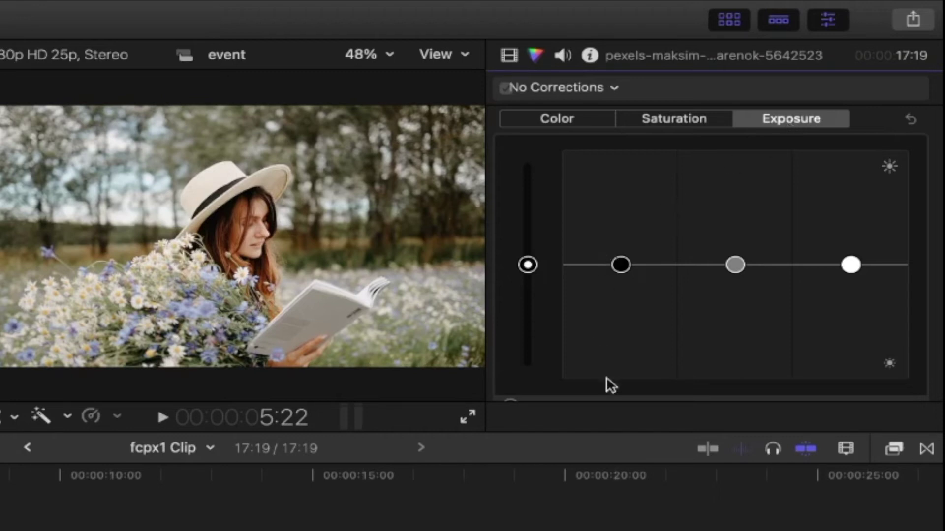
scroll(680, 373, down, 4)
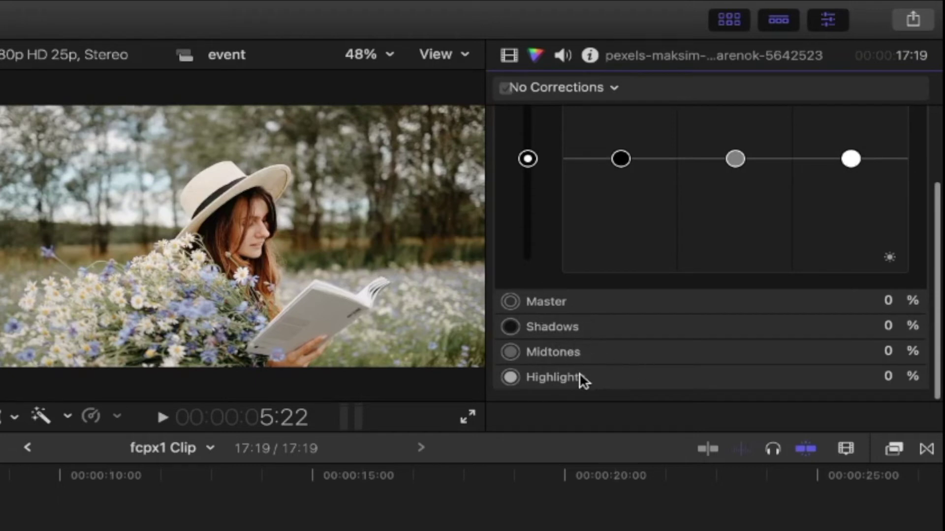
scroll(627, 322, up, 2)
scroll(629, 319, up, 1)
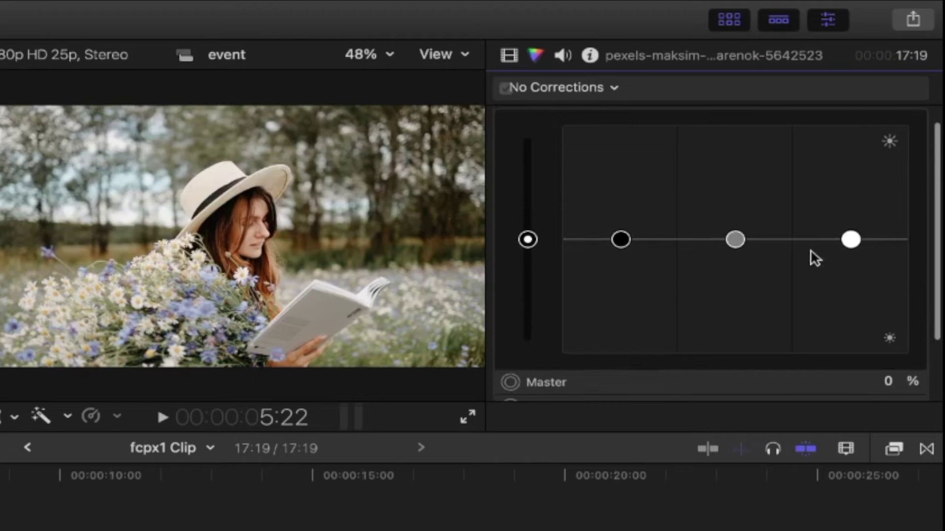
Adjust exposure: master to 5%, brighter highlights, darker midtones and shadows.
mouse_move(528, 240)
mouse_down()
mouse_move(534, 164)
mouse_move(534, 319)
mouse_move(534, 236)
mouse_up()
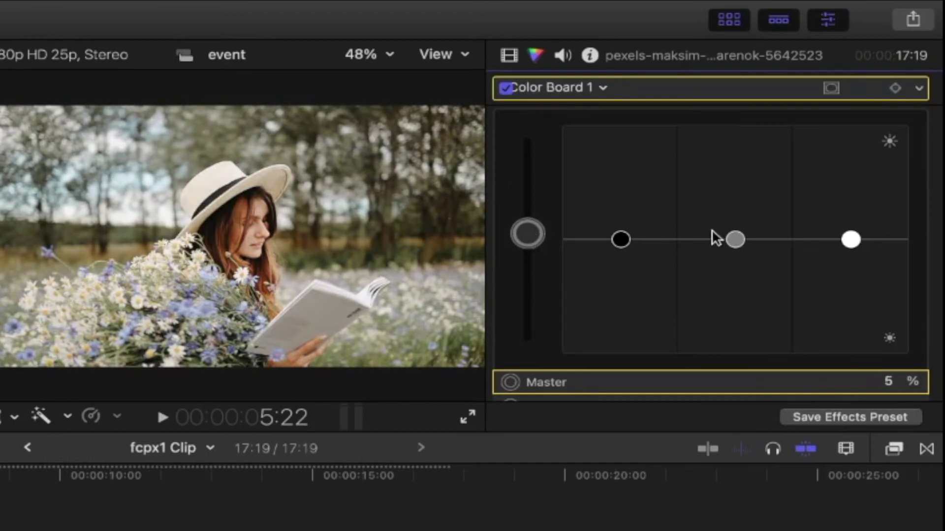
click(857, 242)
drag(857, 242, 853, 186)
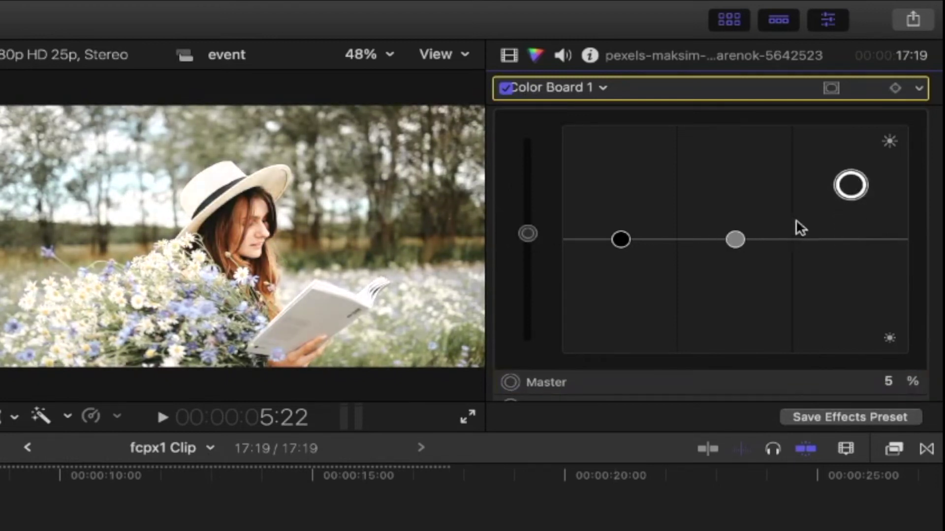
drag(727, 244, 730, 278)
mouse_move(620, 240)
mouse_down()
mouse_move(619, 306)
mouse_move(615, 187)
mouse_move(612, 232)
mouse_move(620, 240)
mouse_up()
mouse_move(528, 234)
mouse_down()
mouse_move(525, 274)
mouse_move(525, 235)
mouse_up()
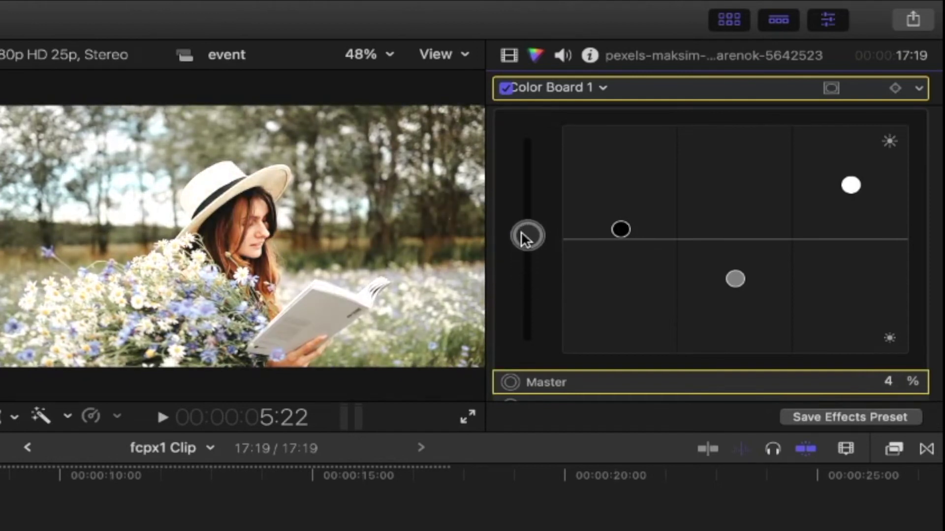
scroll(698, 190, up, 2)
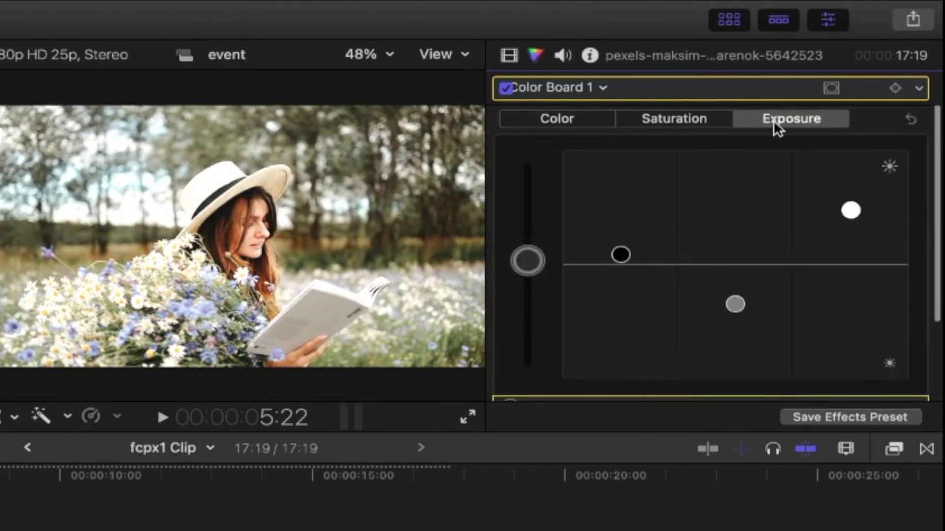
Reset all Color Board exposure adjustments to neutral.
click(675, 114)
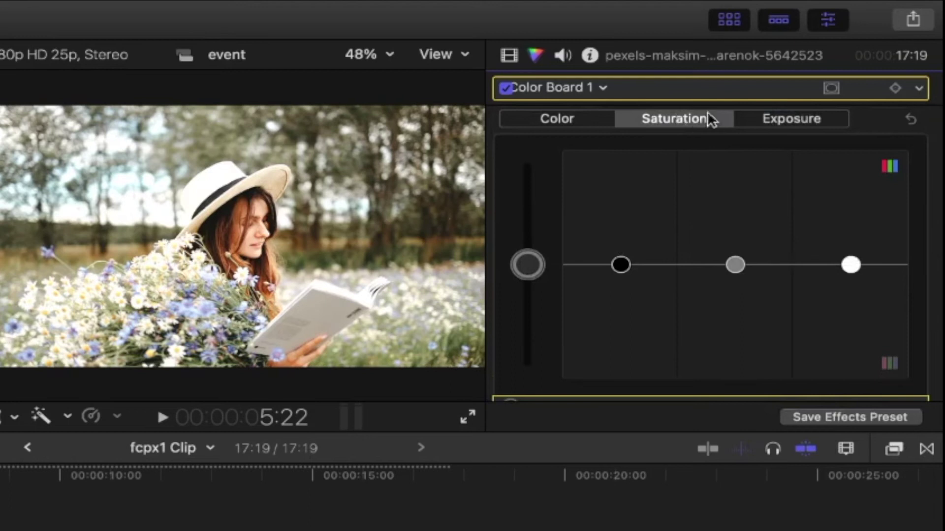
click(766, 125)
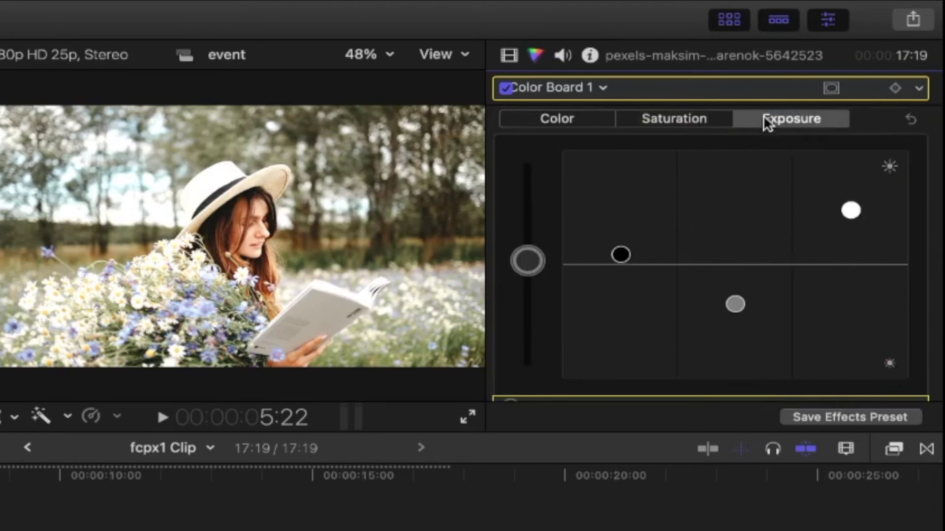
click(910, 123)
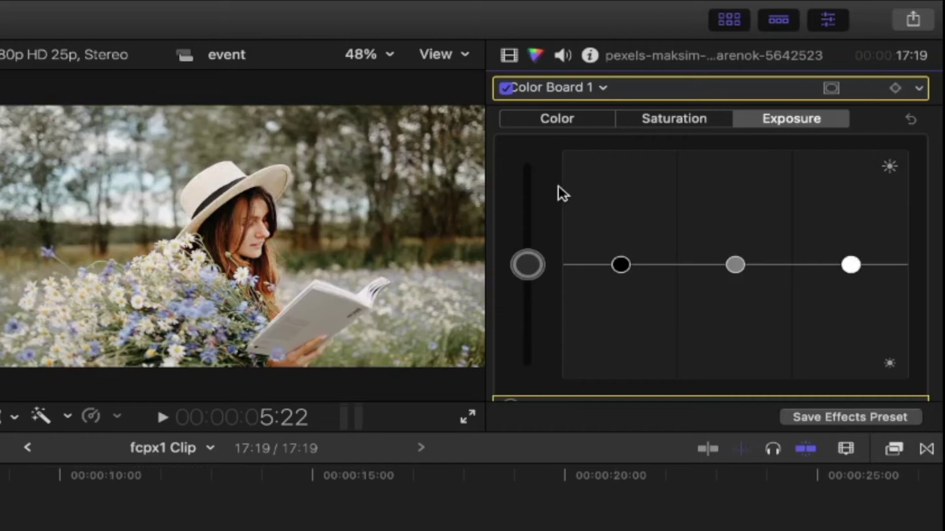
Lower the woman clip's overall and shadow saturation and boost highlight saturation, leaving midtones neutral.
click(662, 121)
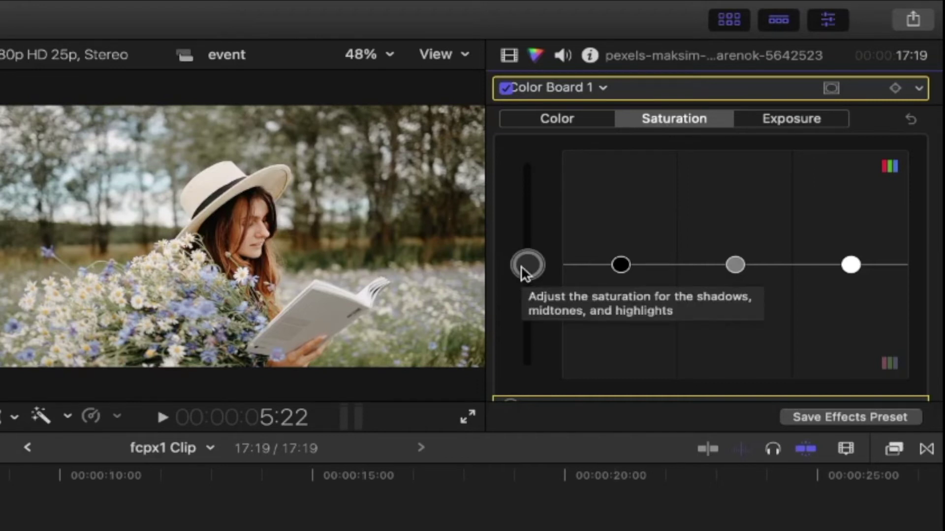
drag(522, 266, 525, 356)
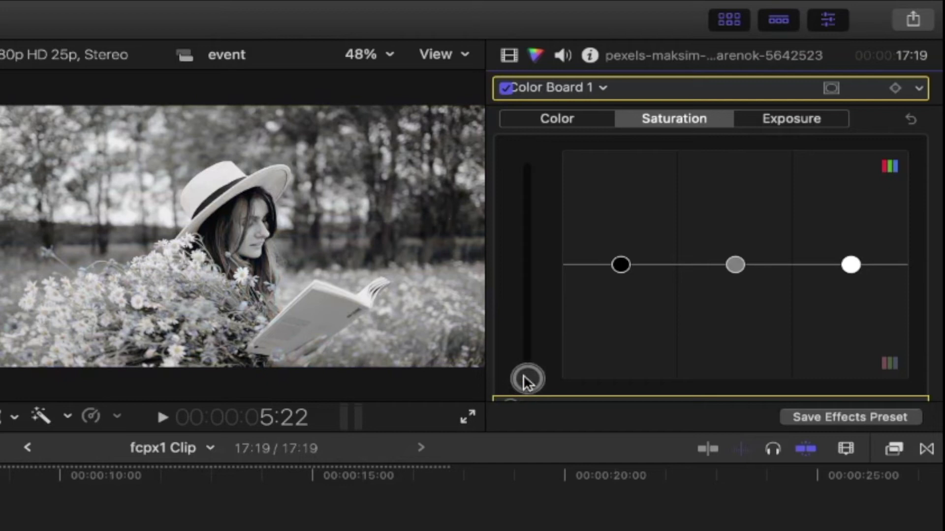
drag(524, 378, 530, 146)
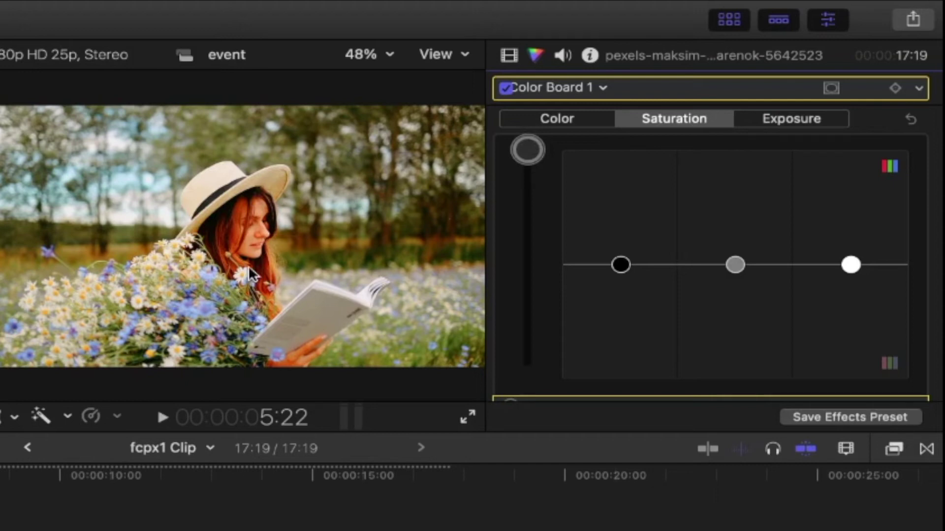
drag(528, 148, 531, 244)
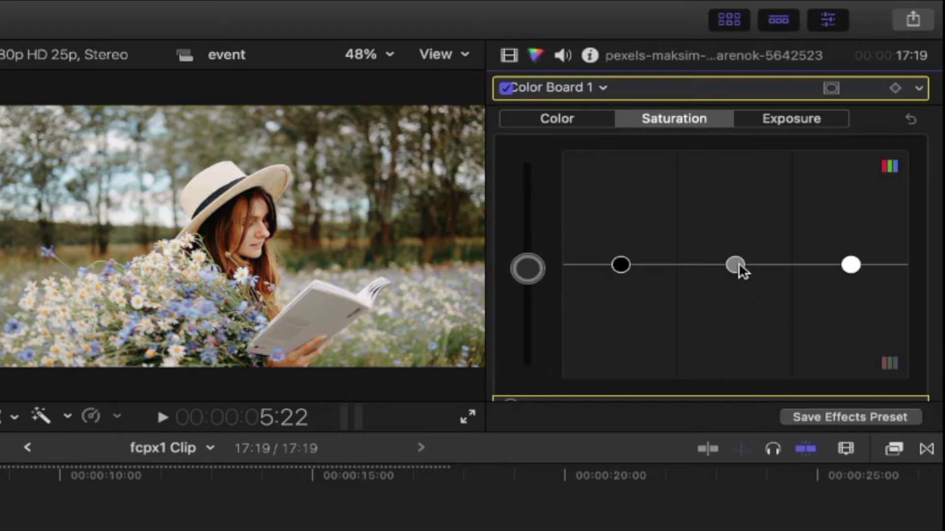
drag(740, 268, 739, 231)
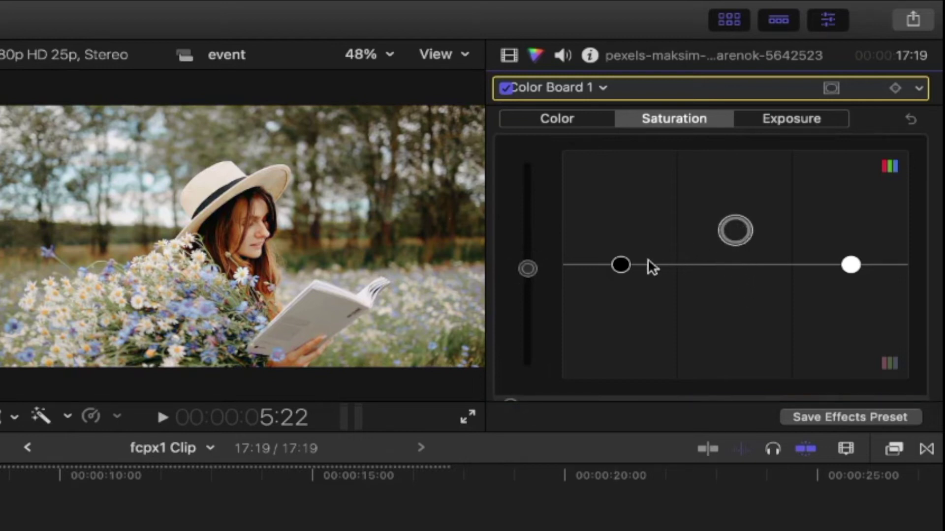
drag(622, 268, 610, 331)
drag(853, 265, 861, 173)
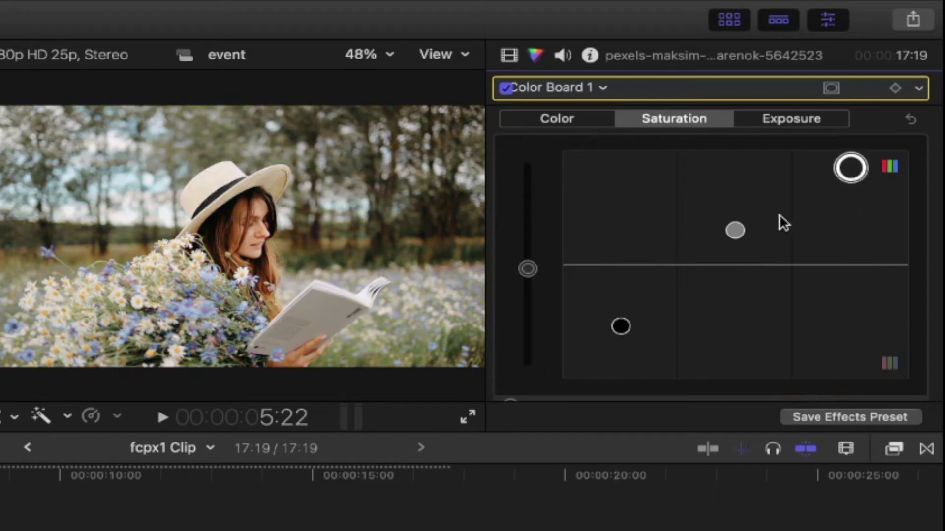
drag(732, 233, 720, 260)
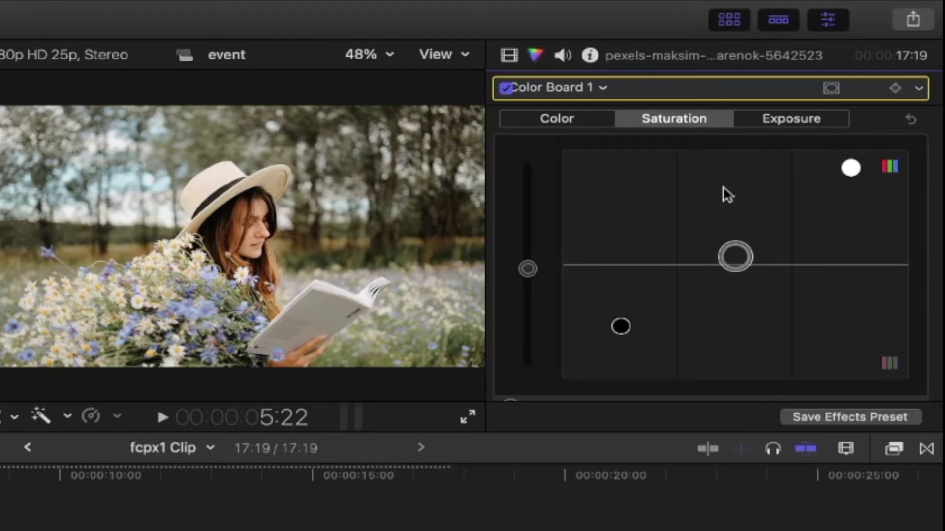
Darken the shadow exposure, brighten the midtones and slightly lower the highlights.
click(778, 120)
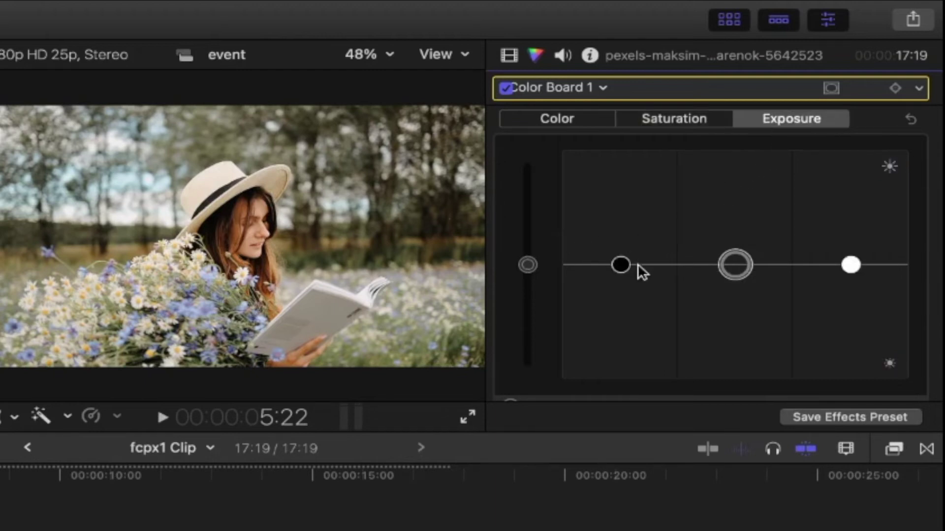
drag(622, 266, 623, 303)
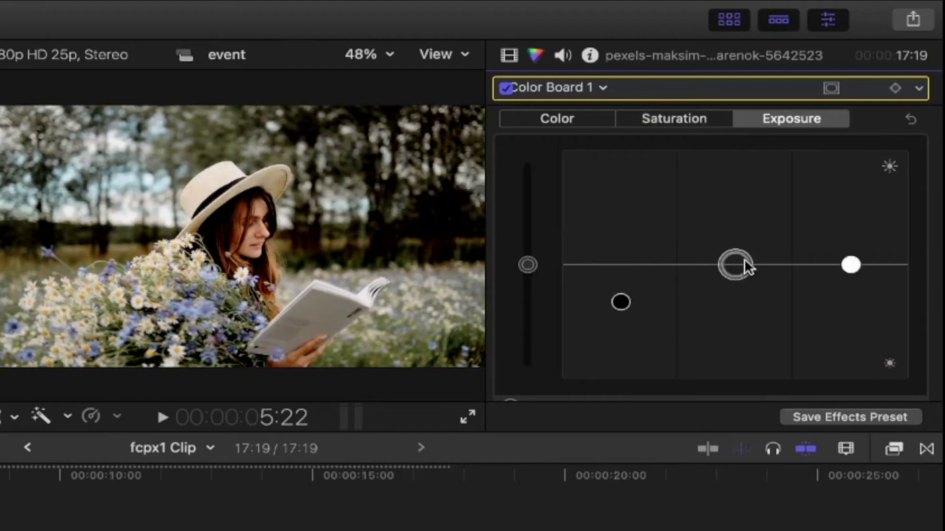
drag(739, 265, 744, 220)
drag(855, 269, 857, 278)
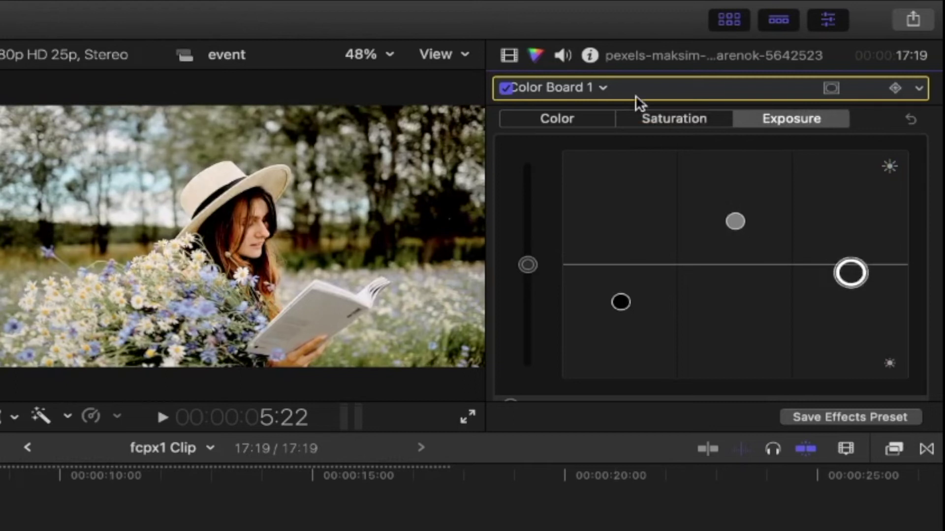
Toggle Color Board 1 off and on to compare, then play back the graded clip.
click(647, 119)
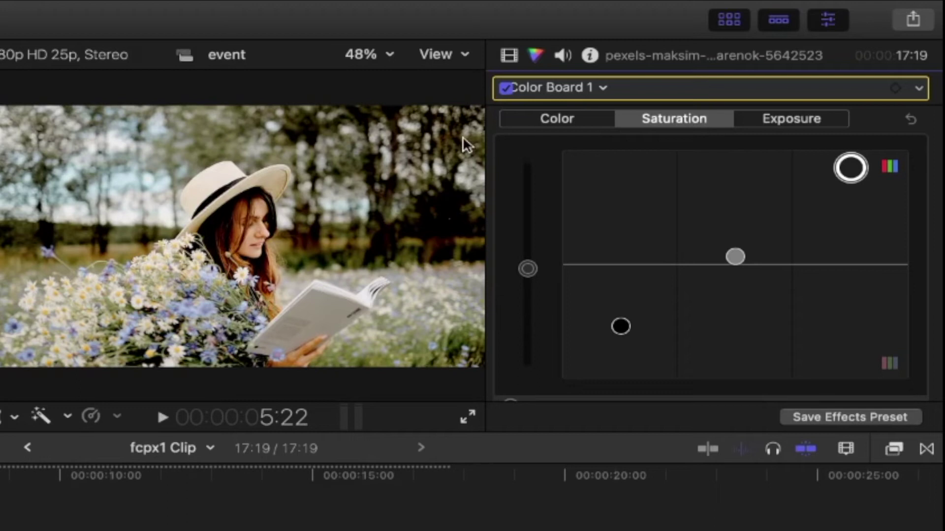
mouse_move(514, 87)
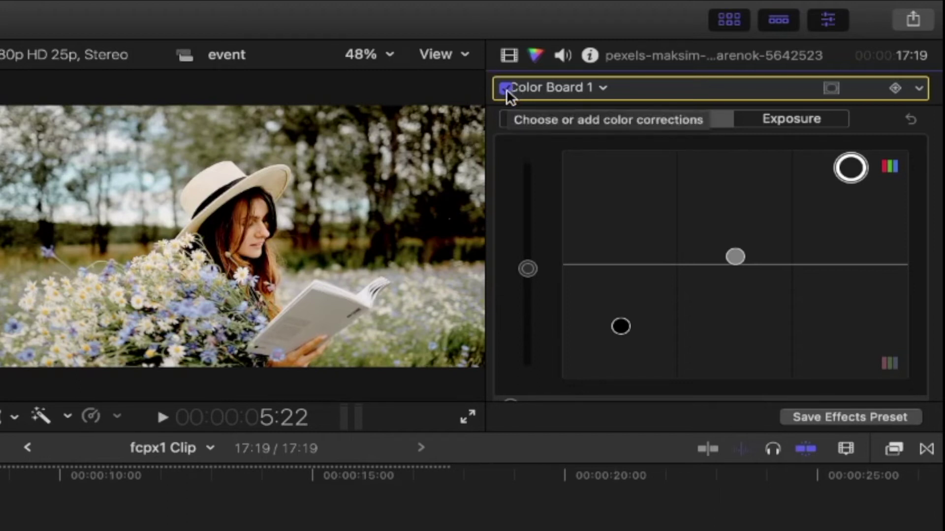
click(507, 89)
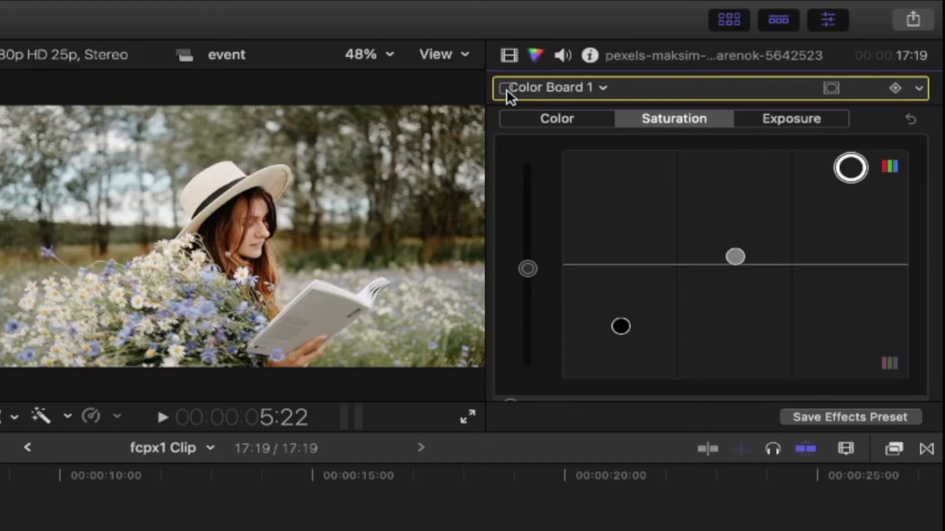
click(507, 89)
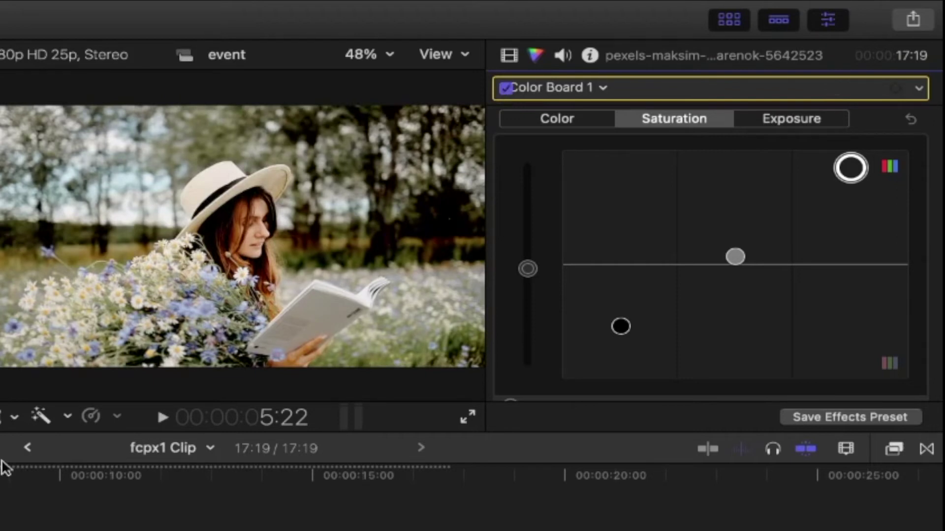
key(space)
key(space)
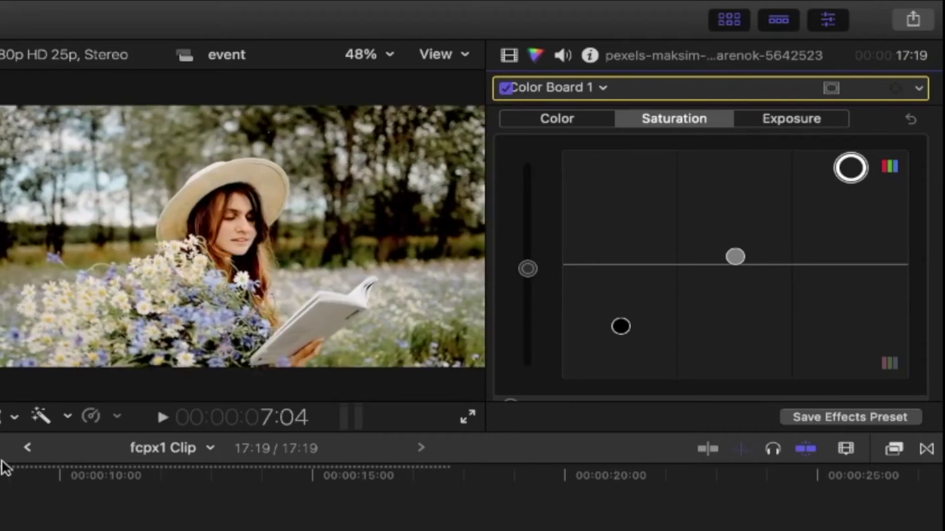
Reset saturation to neutral and add a second Color Board with slightly raised saturation.
click(910, 121)
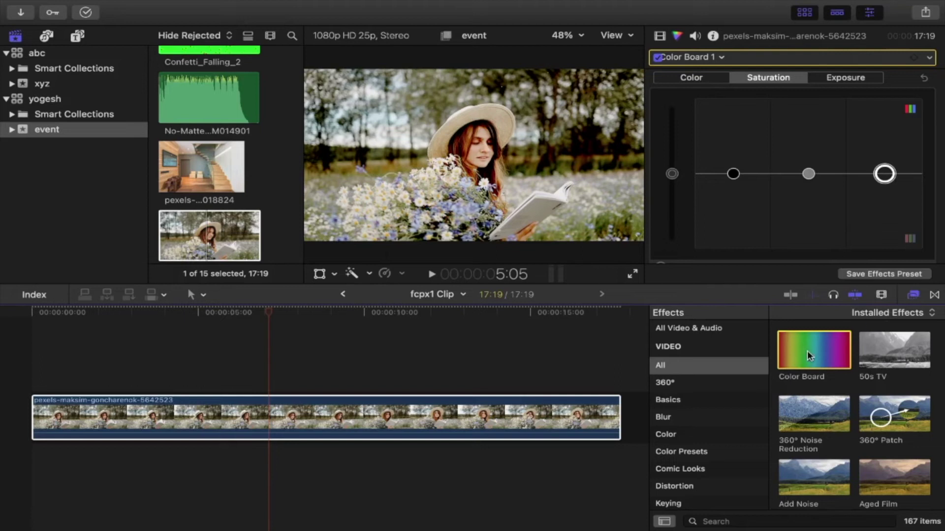
drag(806, 355, 501, 416)
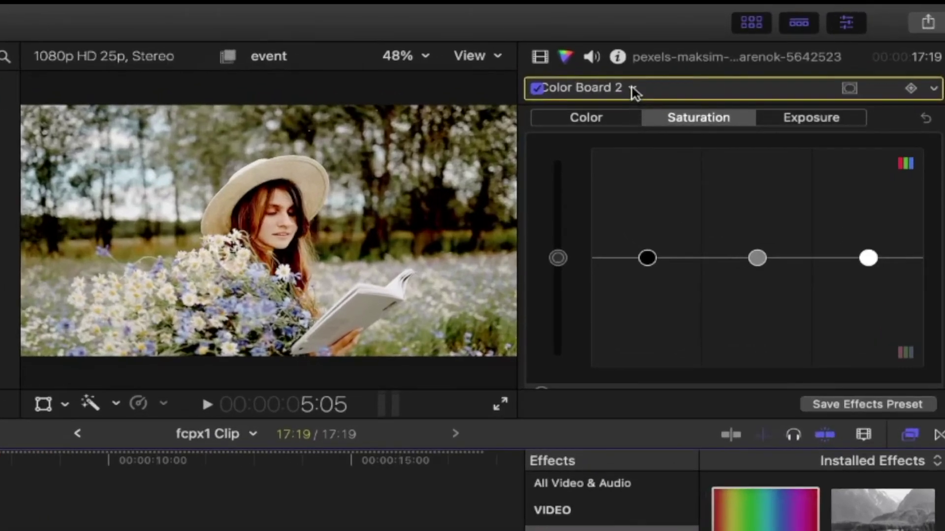
click(632, 88)
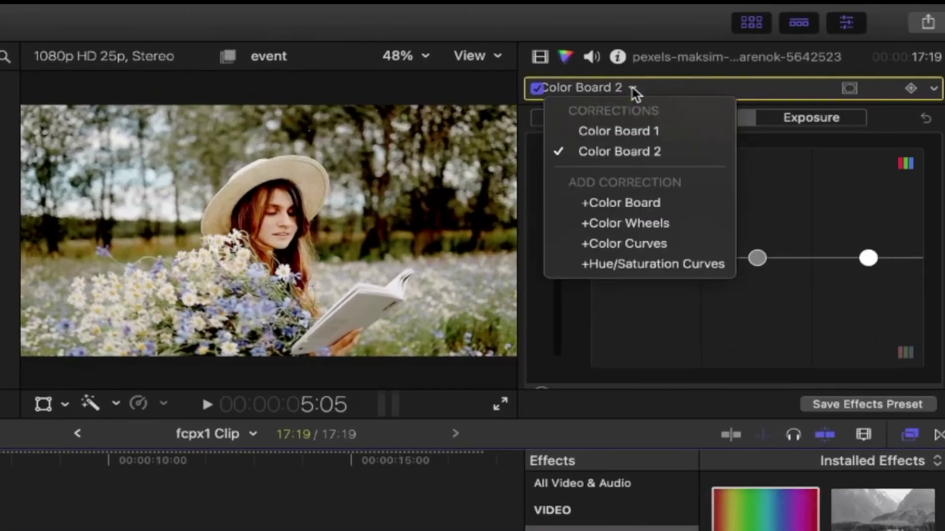
click(621, 153)
mouse_move(558, 258)
mouse_down()
mouse_move(558, 209)
mouse_move(560, 284)
mouse_move(557, 254)
mouse_up()
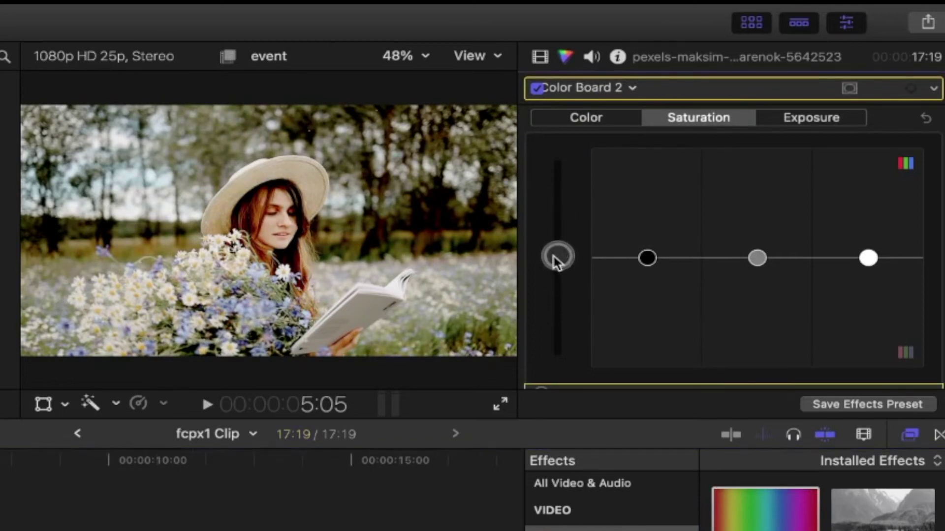
Delete the second Color Board correction and close the Effects browser.
click(634, 88)
click(612, 157)
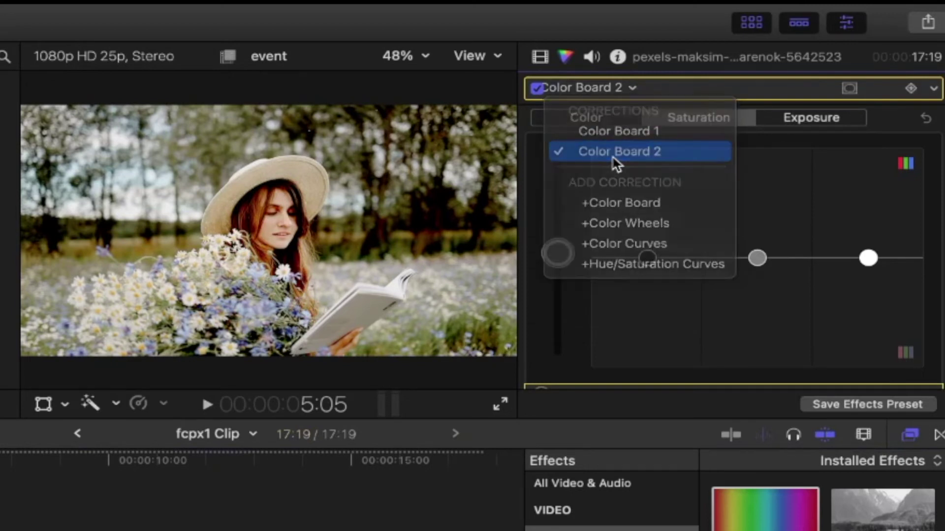
click(933, 89)
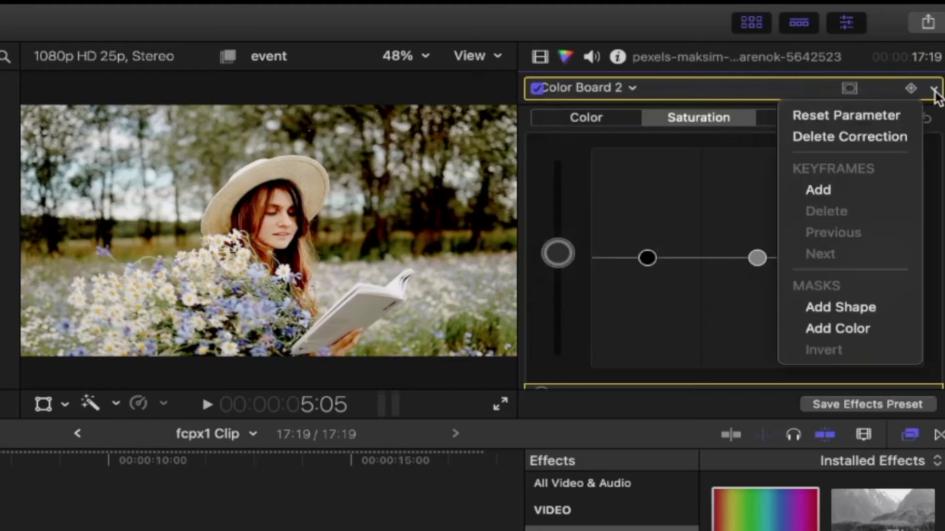
click(866, 138)
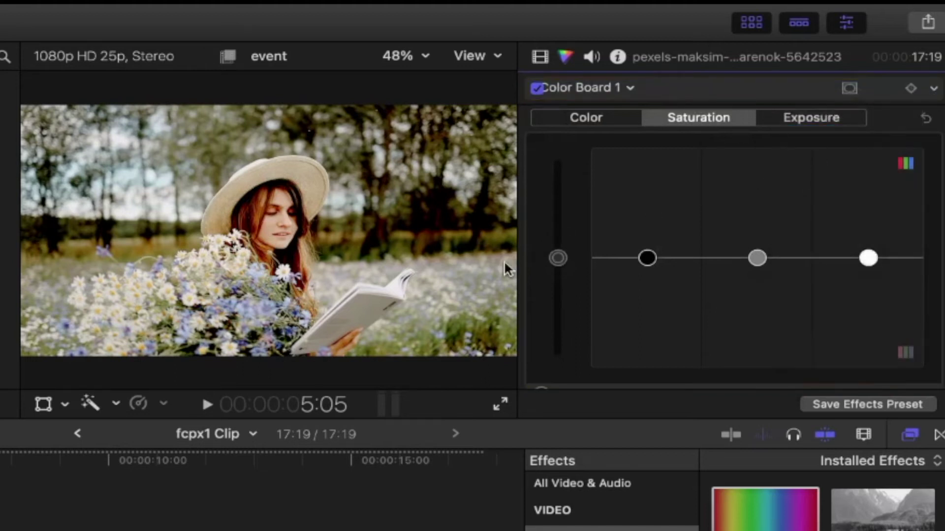
click(910, 436)
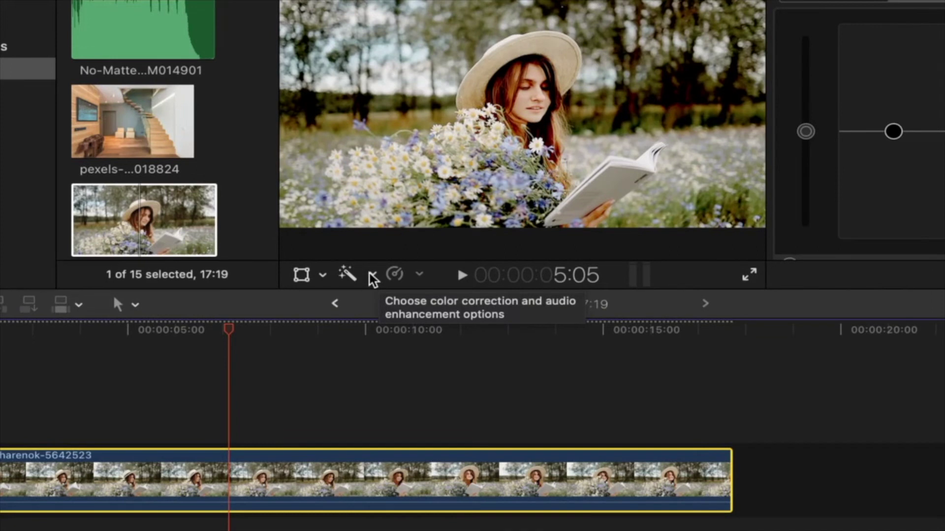
Apply Balance Color to the woman-in-field clip and preview it from about six seconds.
click(372, 276)
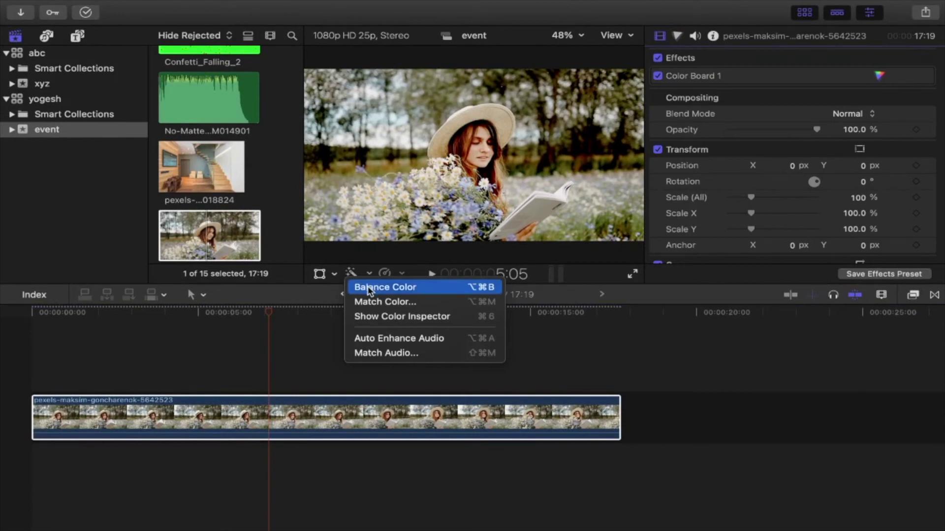
click(369, 290)
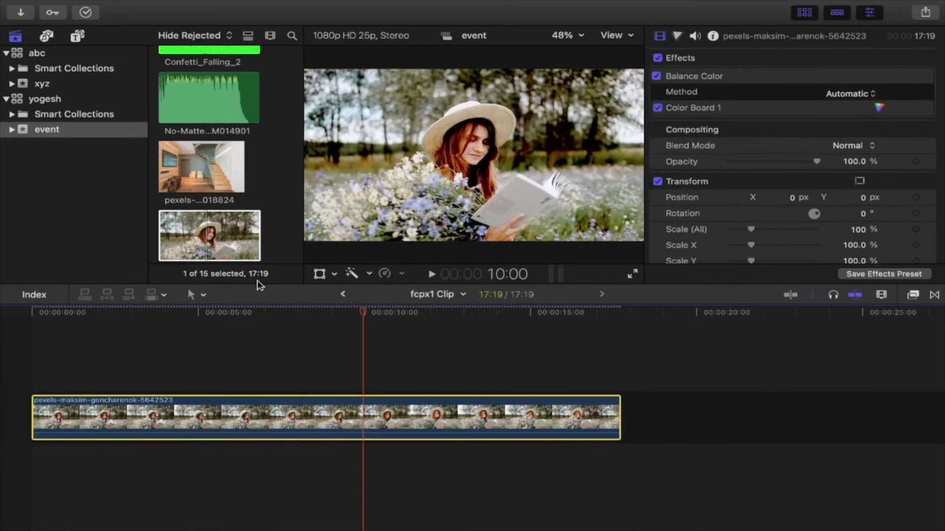
click(239, 308)
key(space)
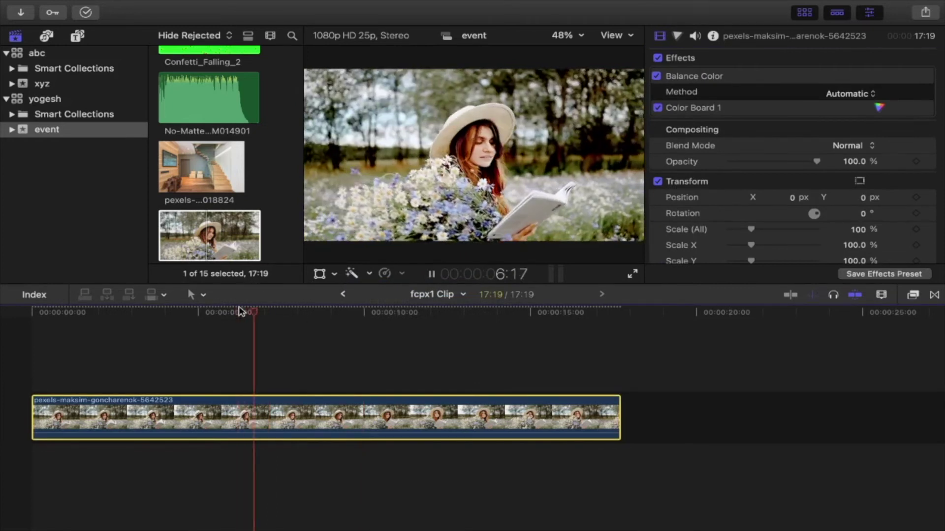
key(space)
click(370, 273)
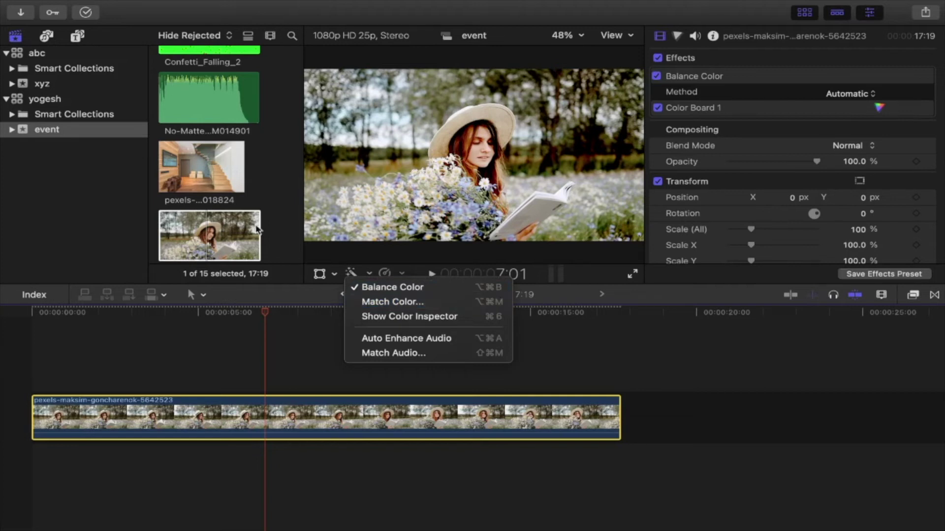
click(223, 186)
Add the pexels-mikhail-nilov-6897964 man-by-window clip to the end of the timeline.
scroll(222, 186, down, 5)
scroll(223, 186, down, 2)
scroll(223, 186, down, 2)
scroll(222, 186, down, 2)
scroll(223, 186, down, 2)
mouse_move(224, 132)
mouse_down()
mouse_move(730, 404)
mouse_move(723, 420)
mouse_up()
scroll(559, 398, right, 5)
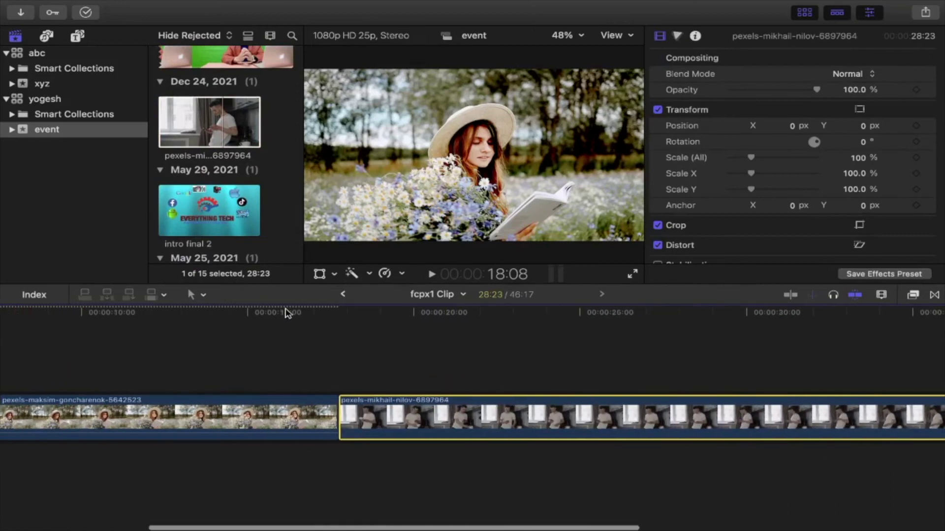
click(284, 312)
key(space)
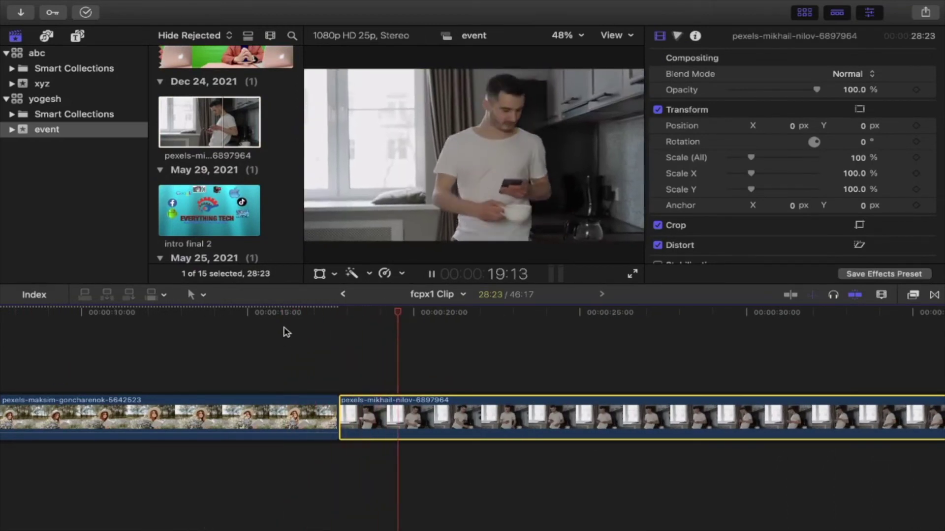
key(space)
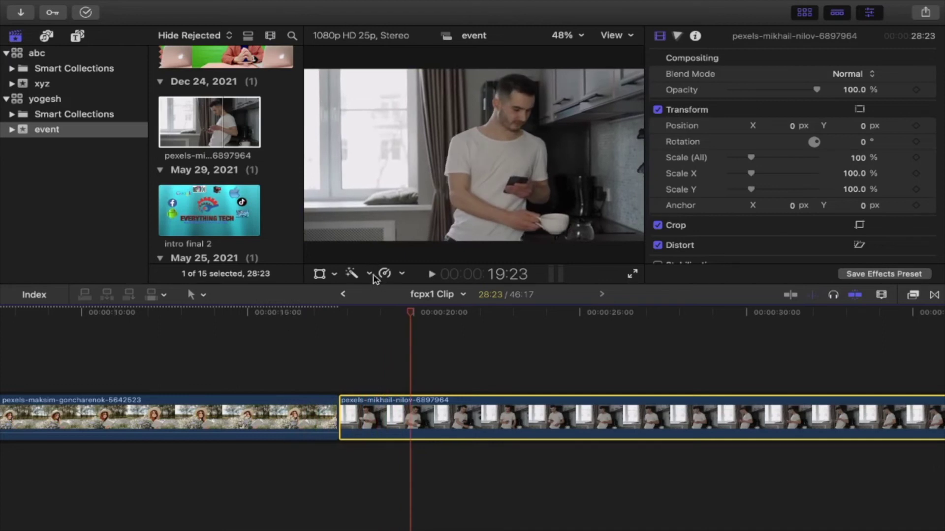
click(302, 312)
click(284, 422)
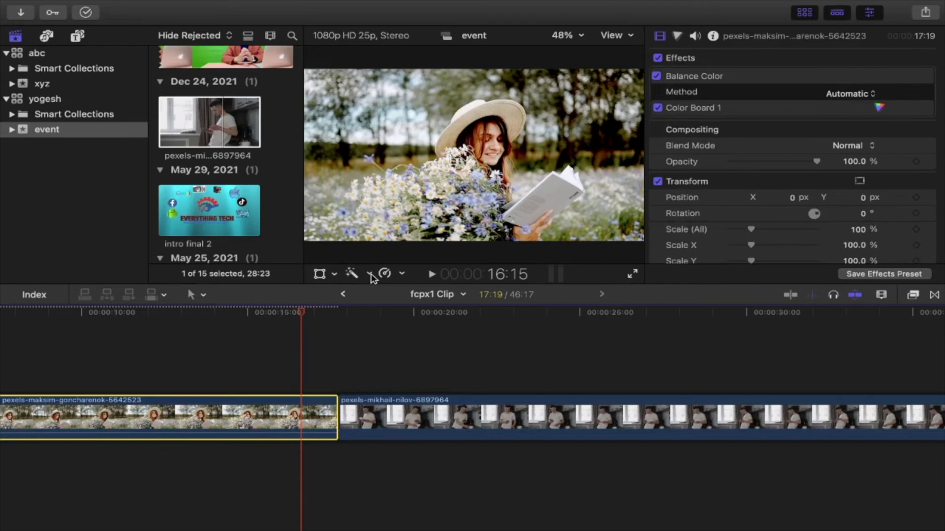
click(370, 274)
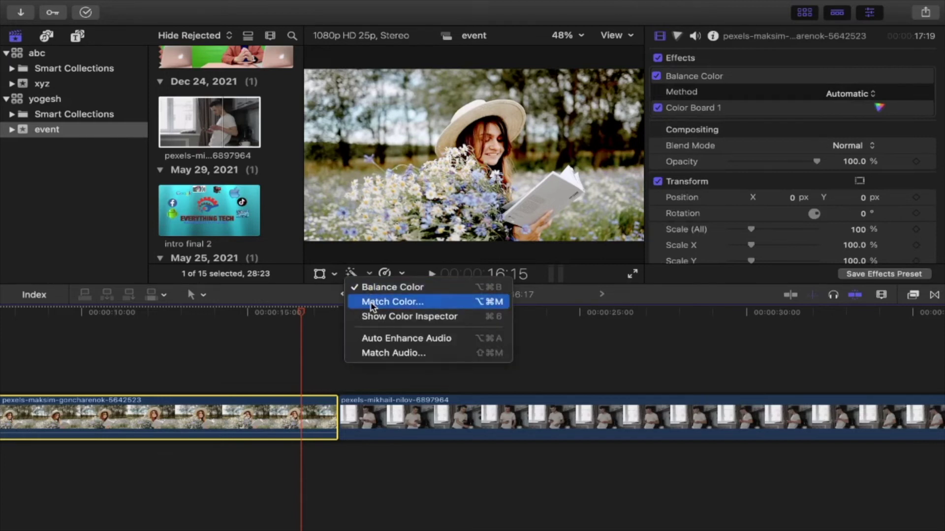
click(372, 300)
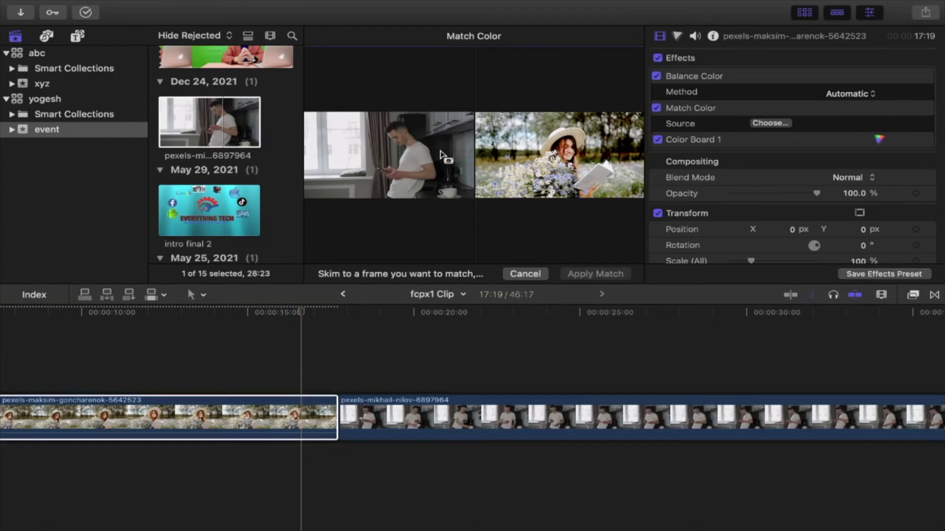
scroll(261, 173, up, 5)
scroll(227, 170, down, 1)
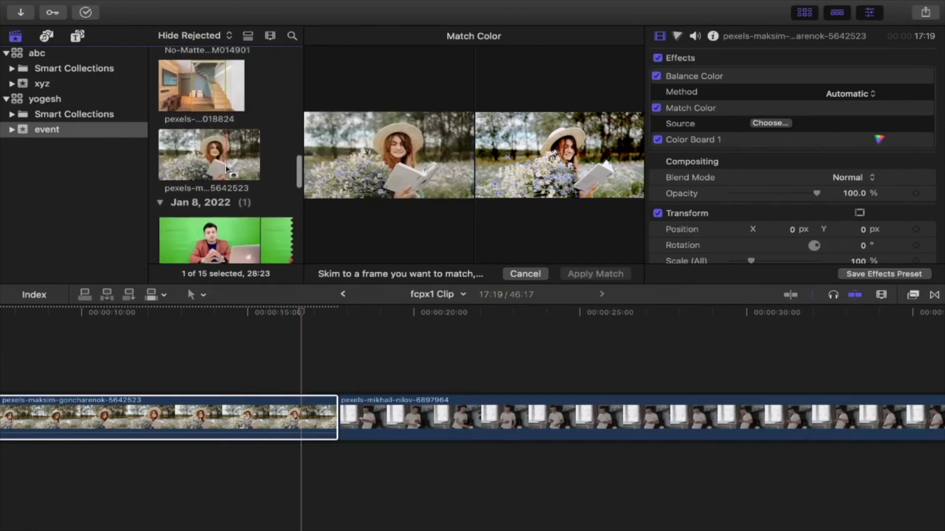
click(226, 164)
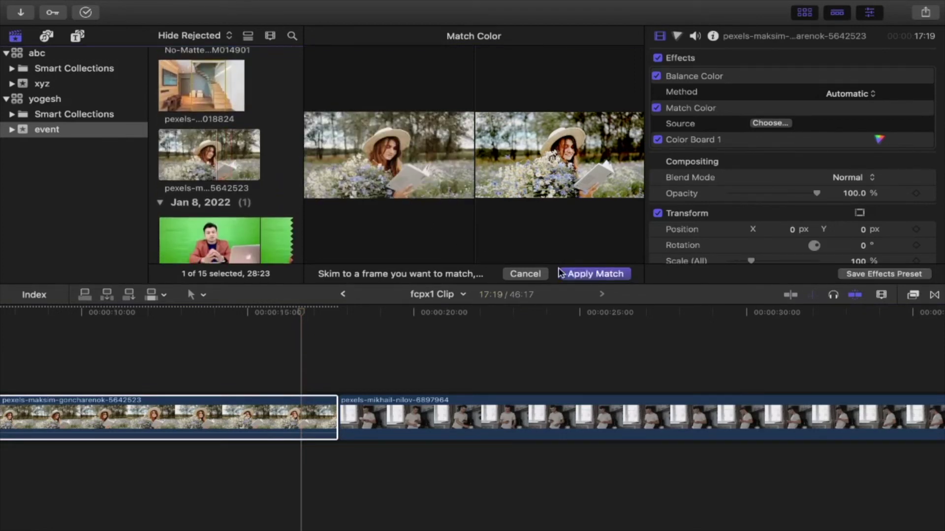
click(568, 274)
click(379, 313)
key(space)
key(space)
click(284, 320)
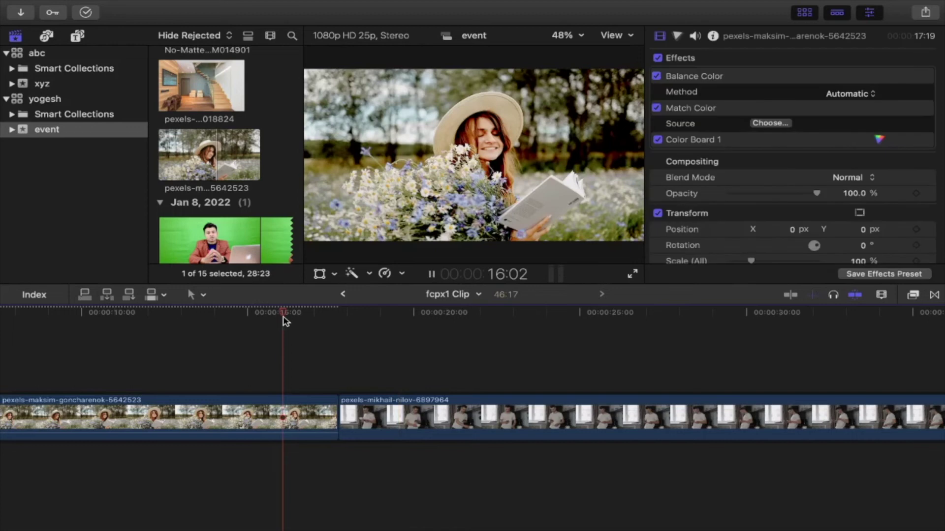
key(space)
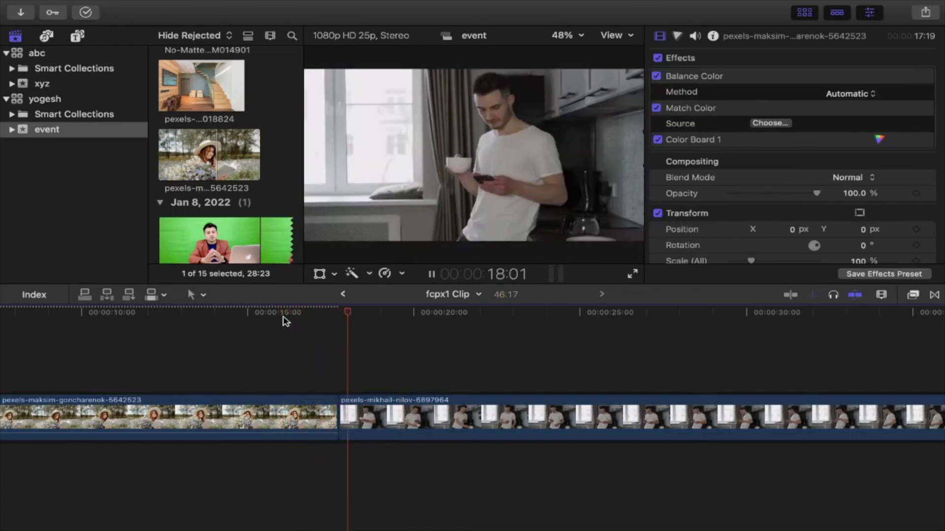
Scrub back to about 6 seconds and play through the road clips.
key(space)
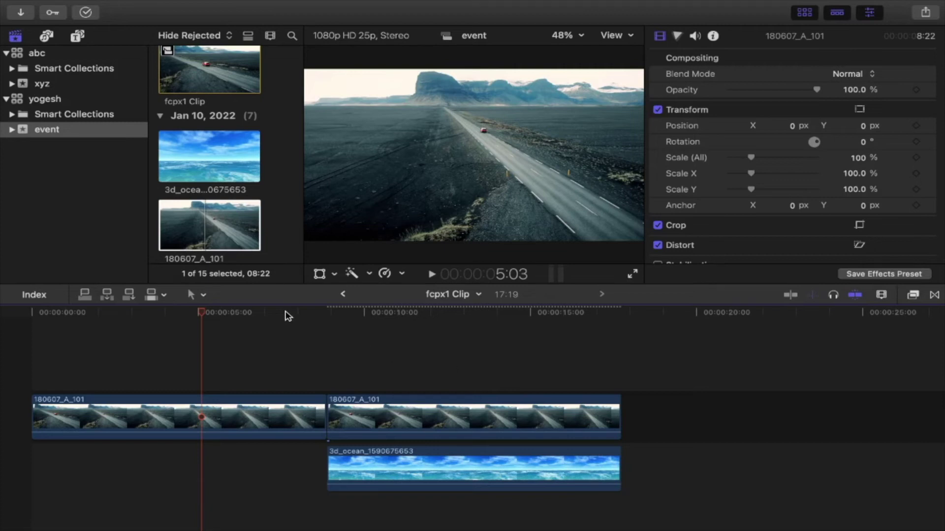
click(286, 313)
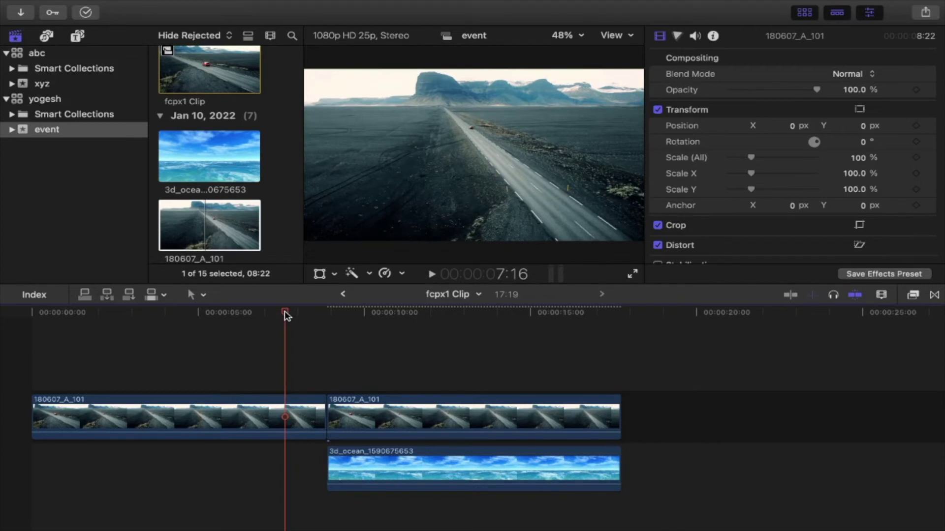
drag(285, 313, 242, 313)
key(space)
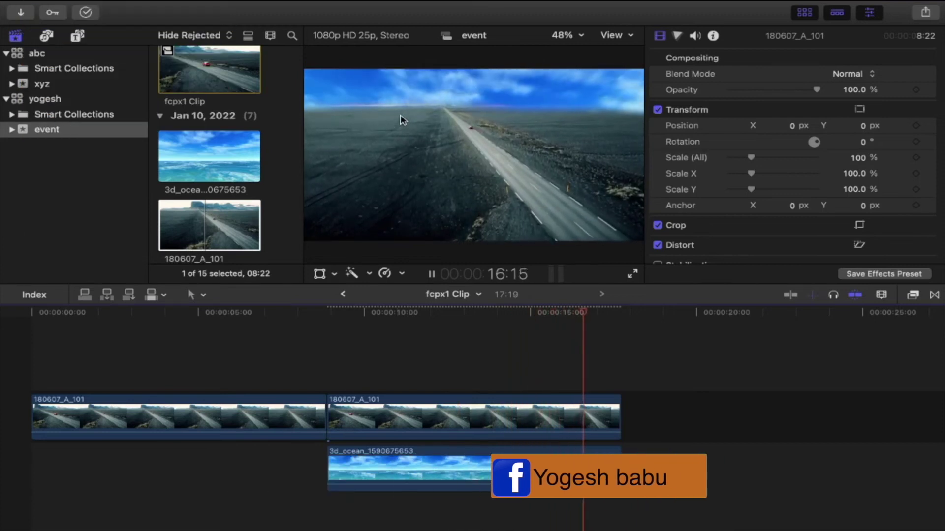
key(space)
Delete the second 180607_A_101 road clip along with its connected ocean clip.
click(470, 408)
click(470, 407)
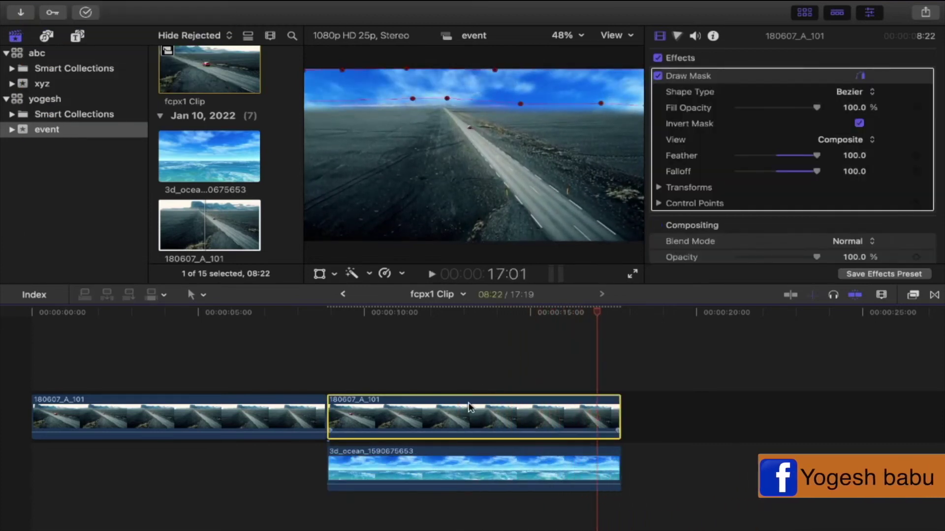
key(Delete)
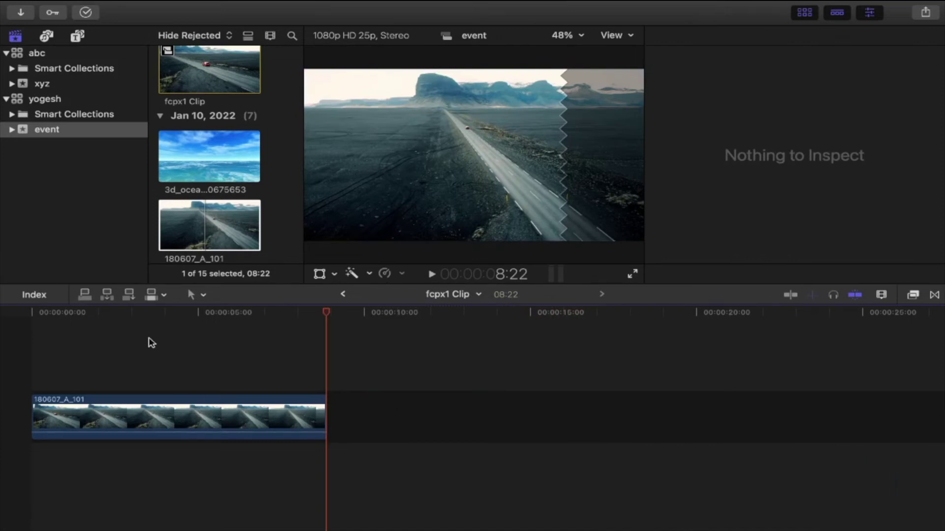
Move the playhead to about 3 seconds and search the Effects browser for 'mask'.
click(150, 313)
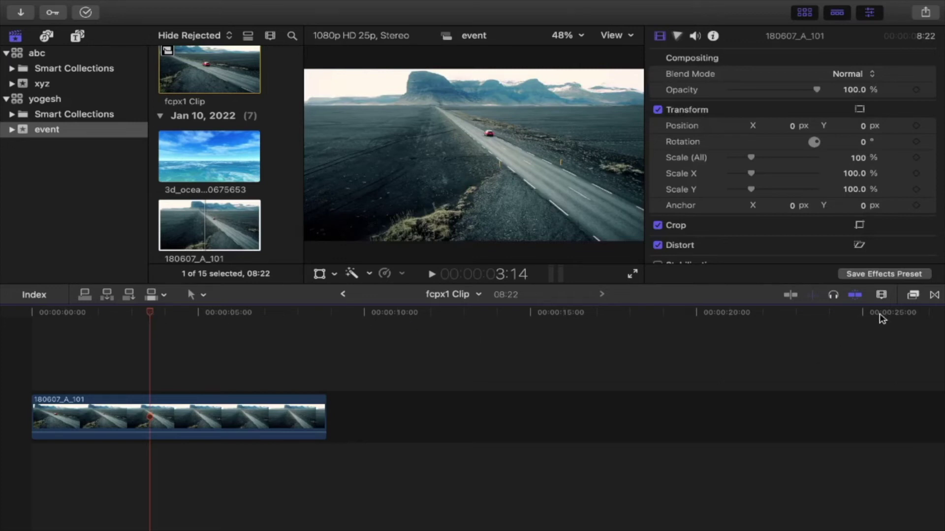
click(912, 295)
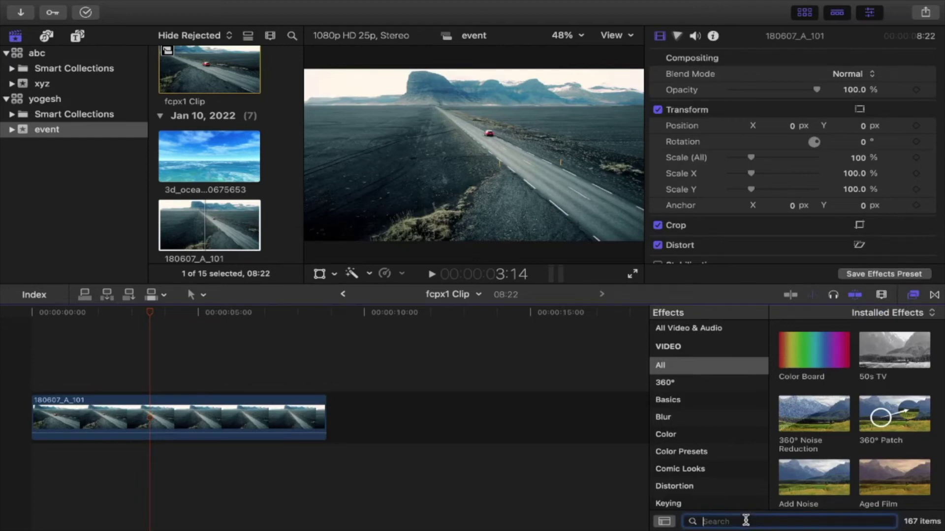
text(mask)
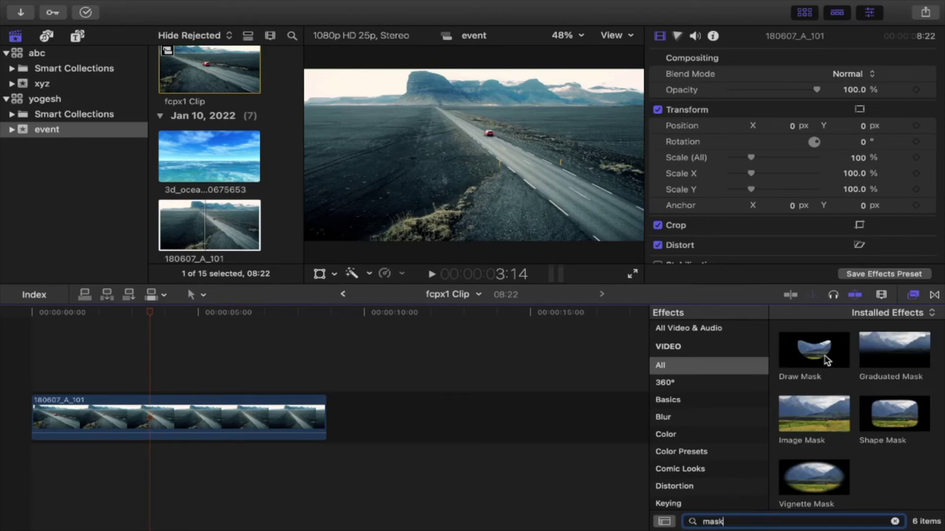
Apply Draw Mask to the 180607_A_101 clip with Bezier shape type, viewer zoomed to 25%.
drag(827, 361, 229, 421)
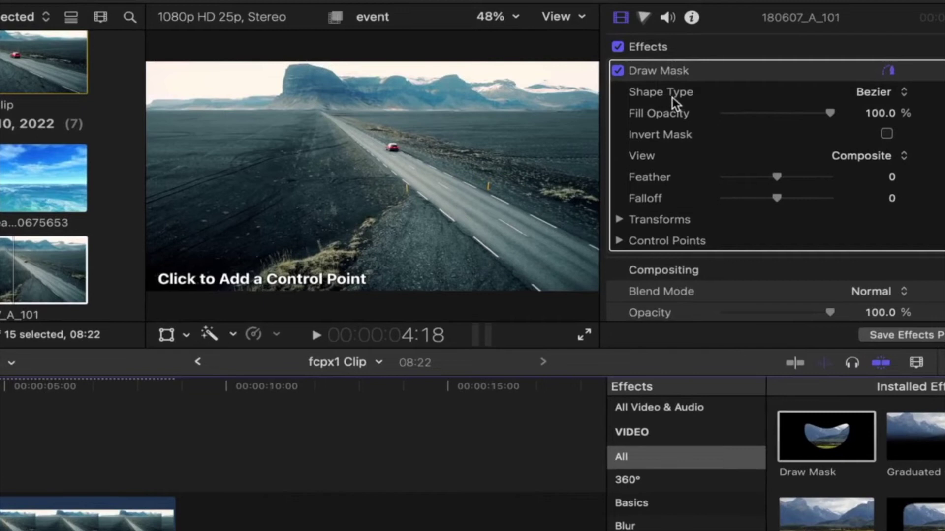
click(903, 96)
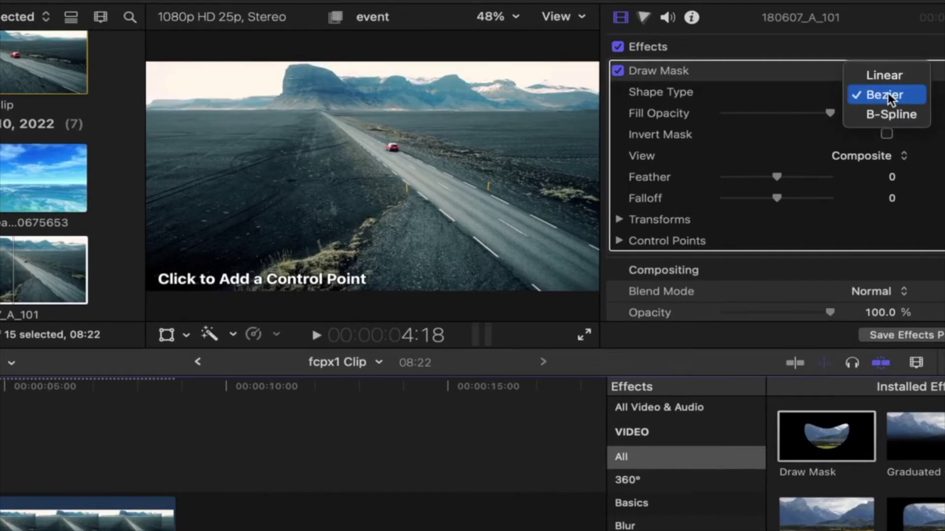
click(888, 95)
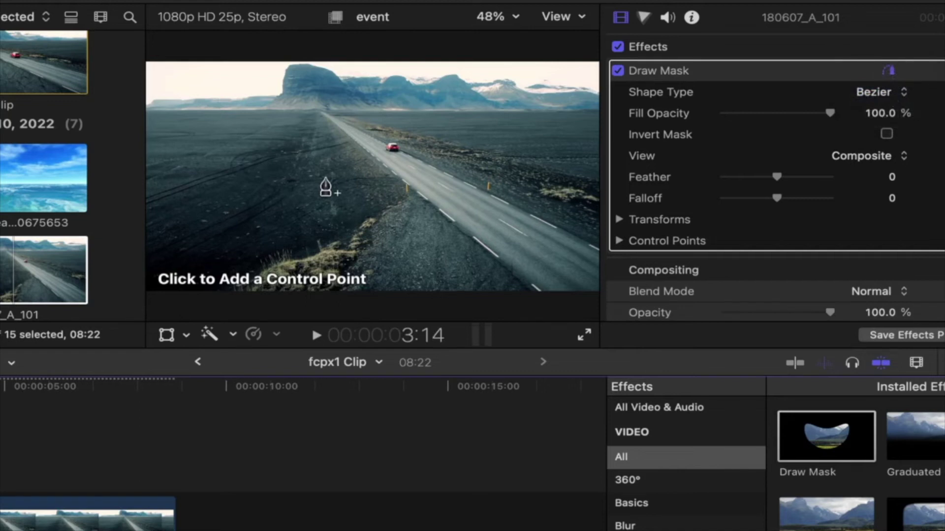
click(516, 18)
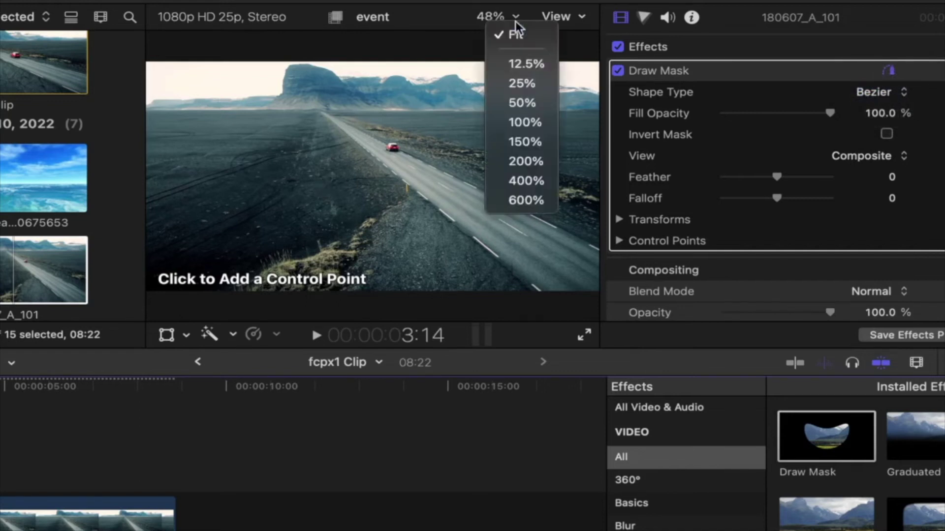
click(515, 77)
click(358, 178)
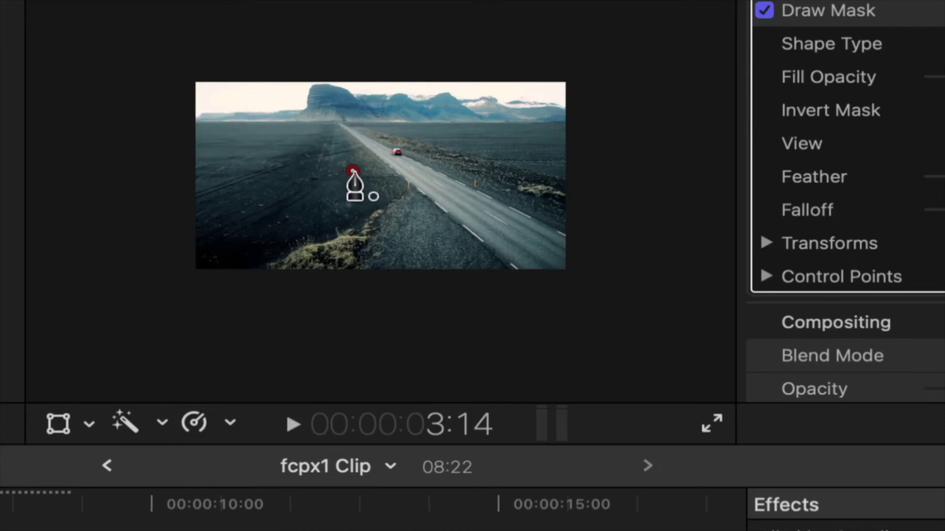
Trace a closed mask along the horizon and around the sky beyond the frame edges.
click(195, 122)
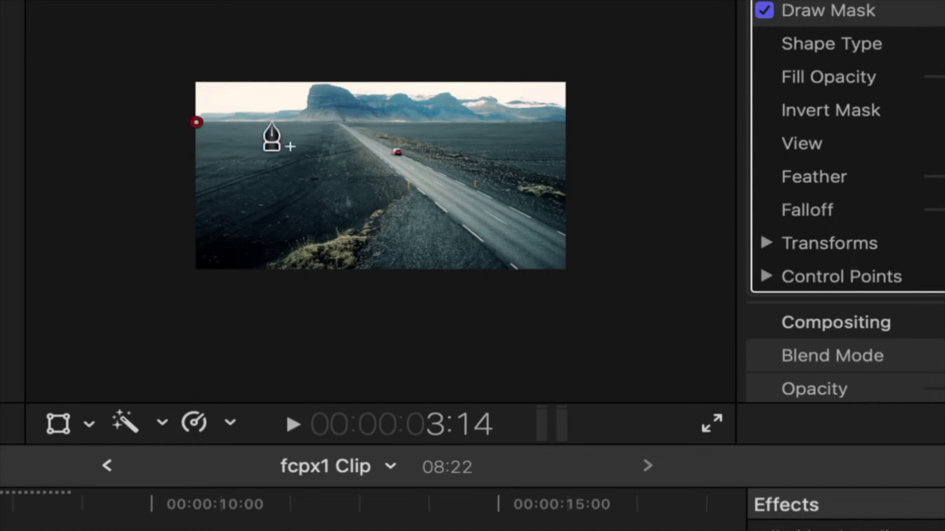
click(333, 121)
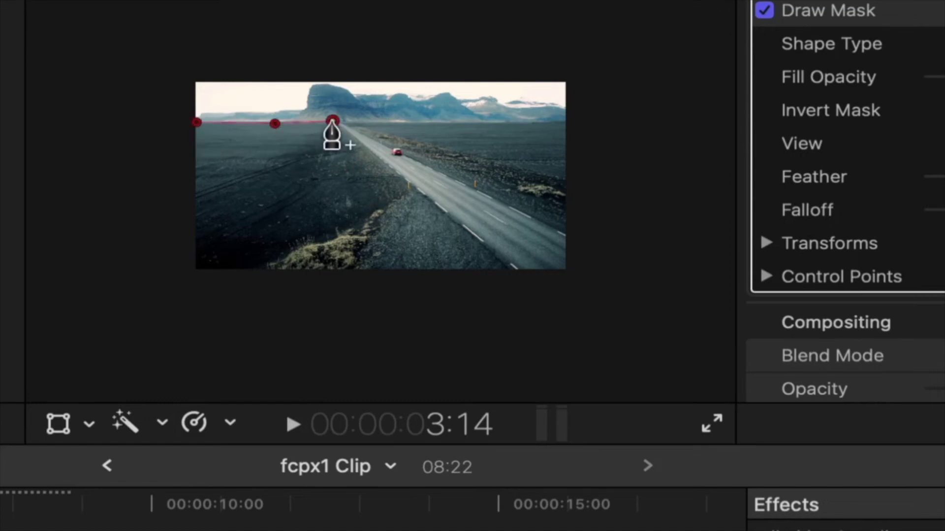
click(392, 121)
click(461, 123)
click(543, 124)
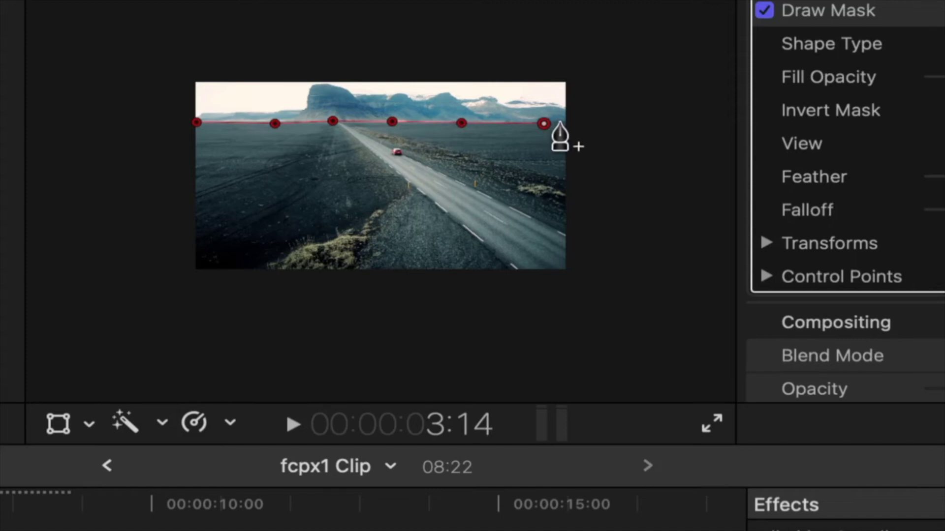
click(576, 122)
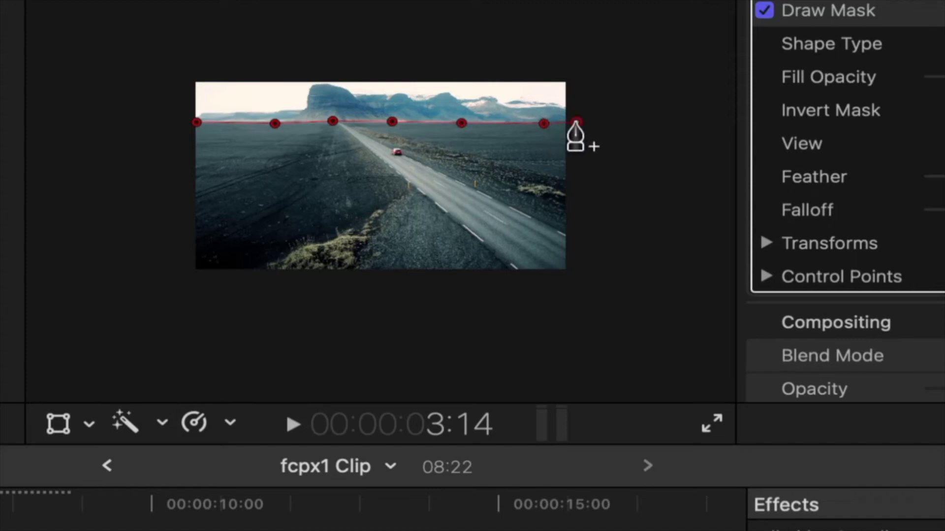
click(567, 82)
click(368, 71)
click(254, 71)
click(212, 73)
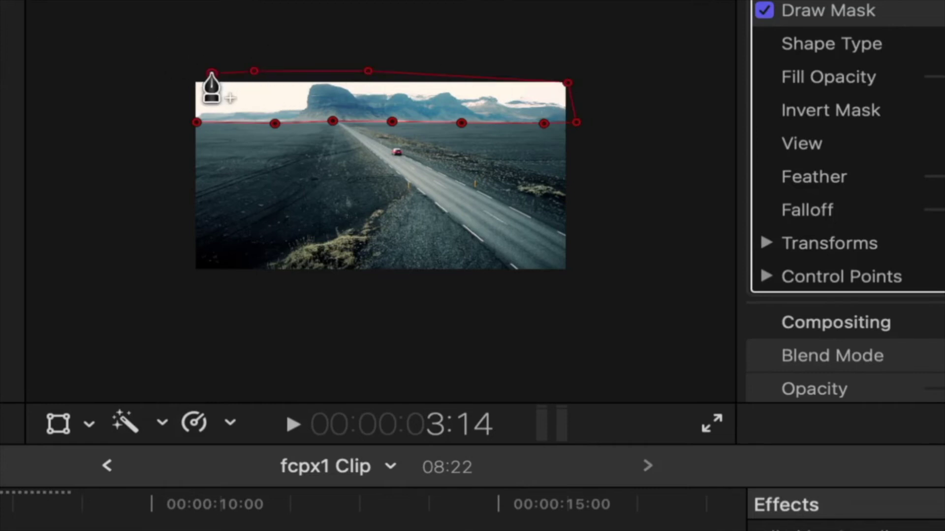
click(188, 84)
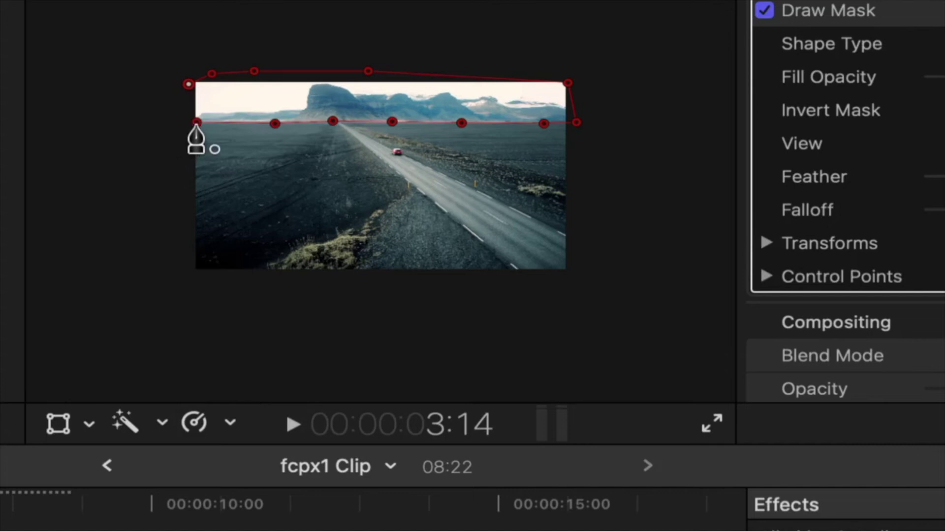
click(196, 124)
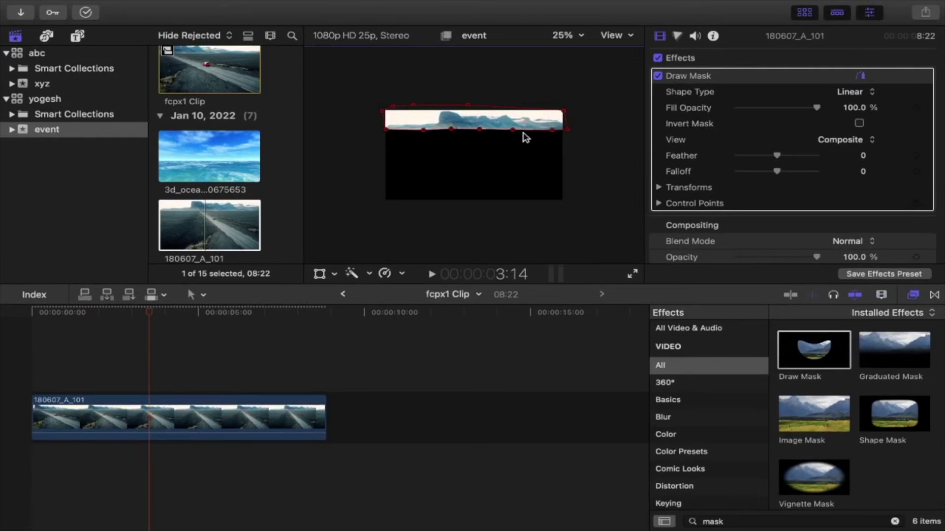
click(859, 124)
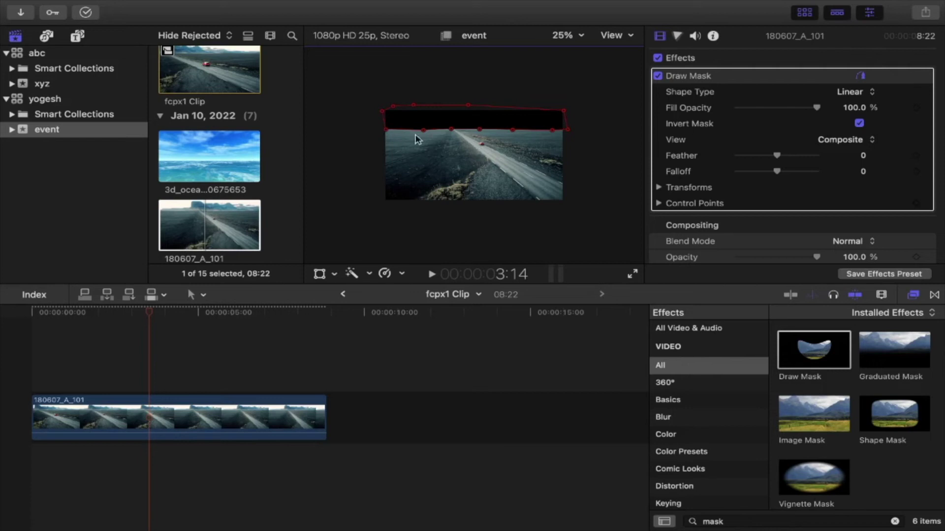
click(220, 159)
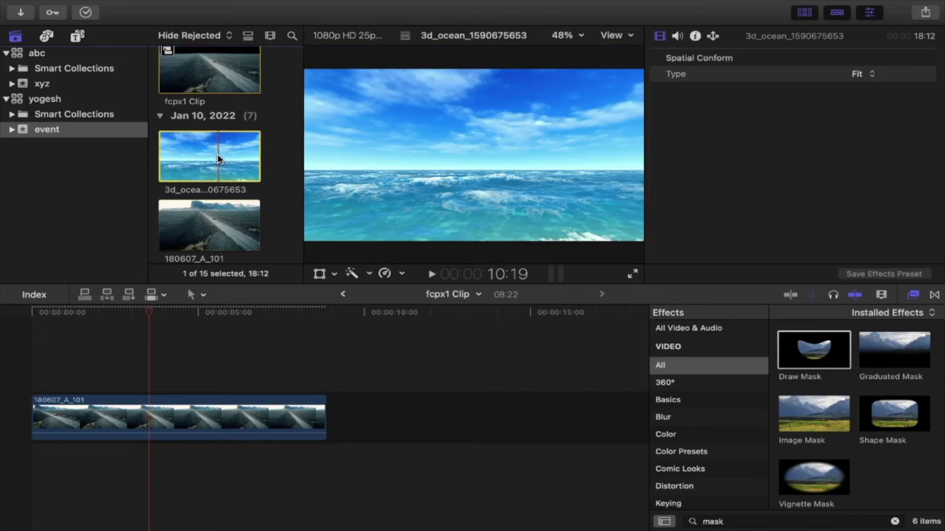
mouse_move(220, 159)
mouse_down()
mouse_move(46, 473)
mouse_move(27, 473)
mouse_up()
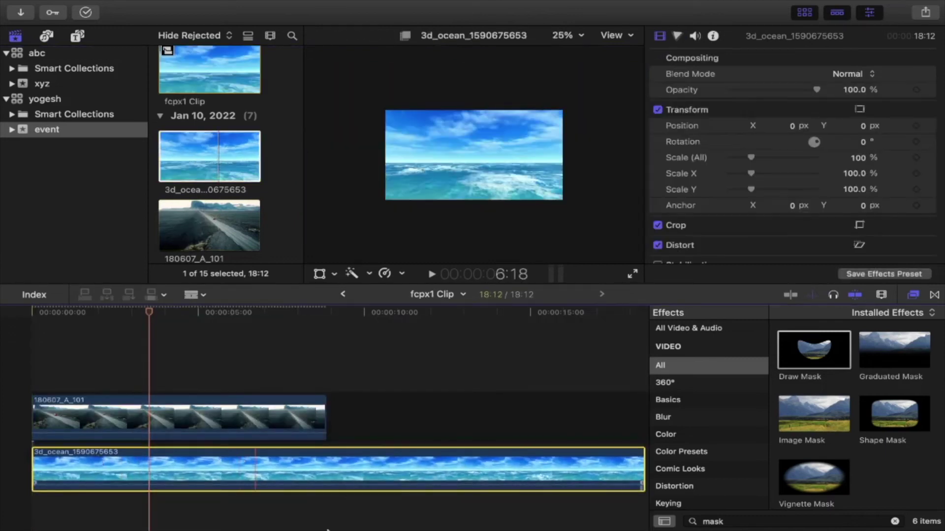
click(328, 451)
key(a)
click(359, 458)
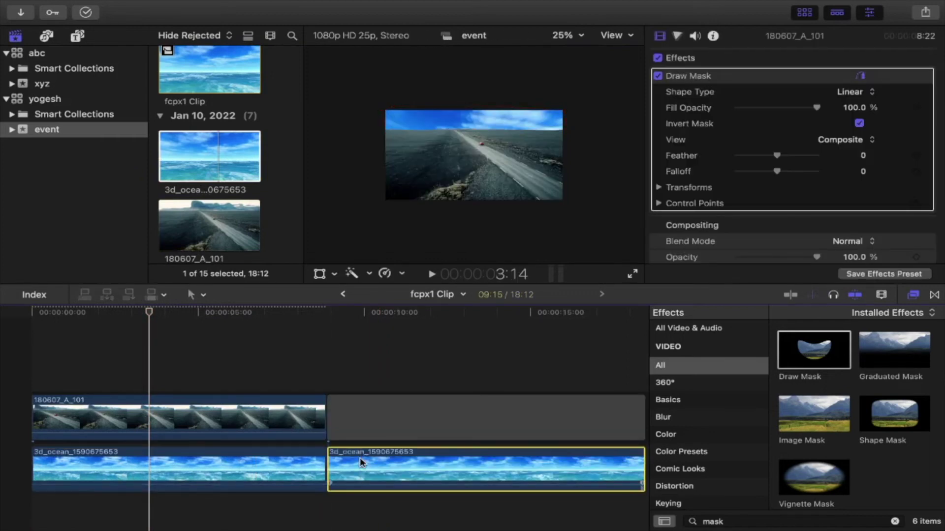
key(Delete)
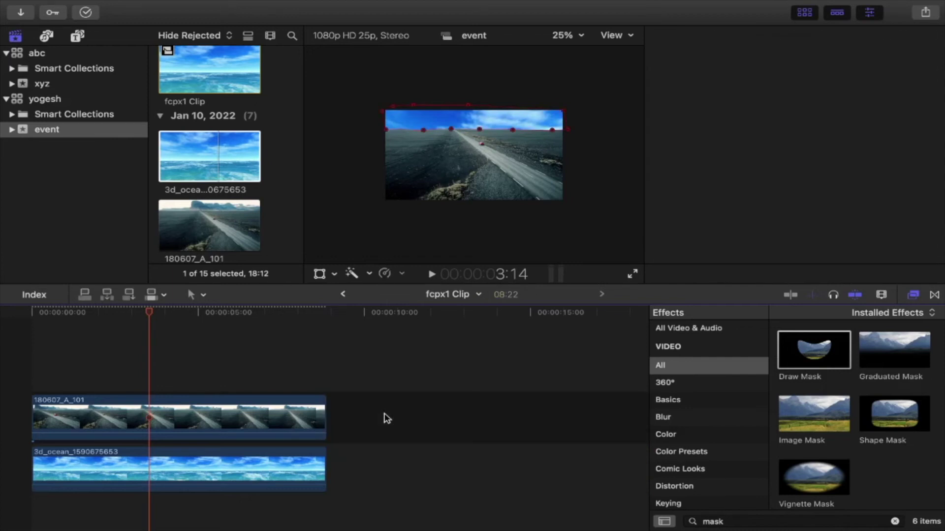
Play back the ocean-sky composite from about 4 seconds, then from the start.
click(182, 312)
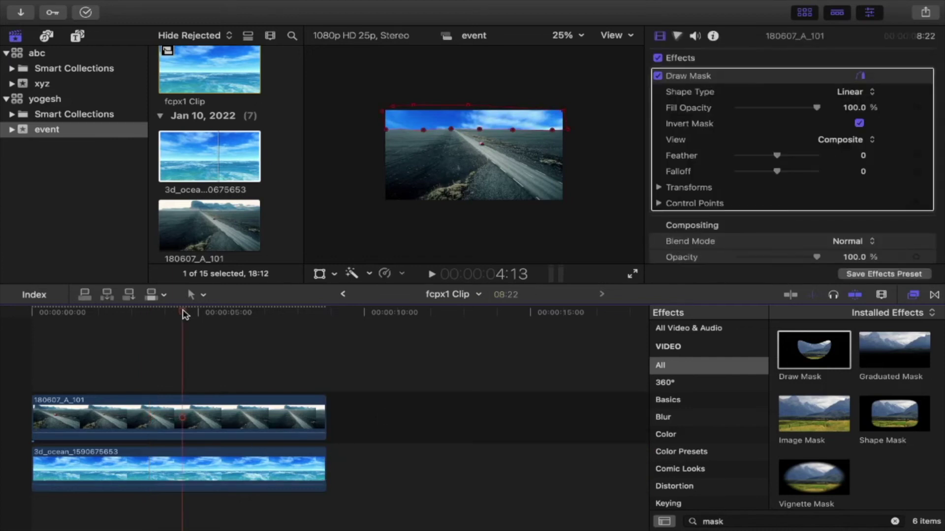
key(space)
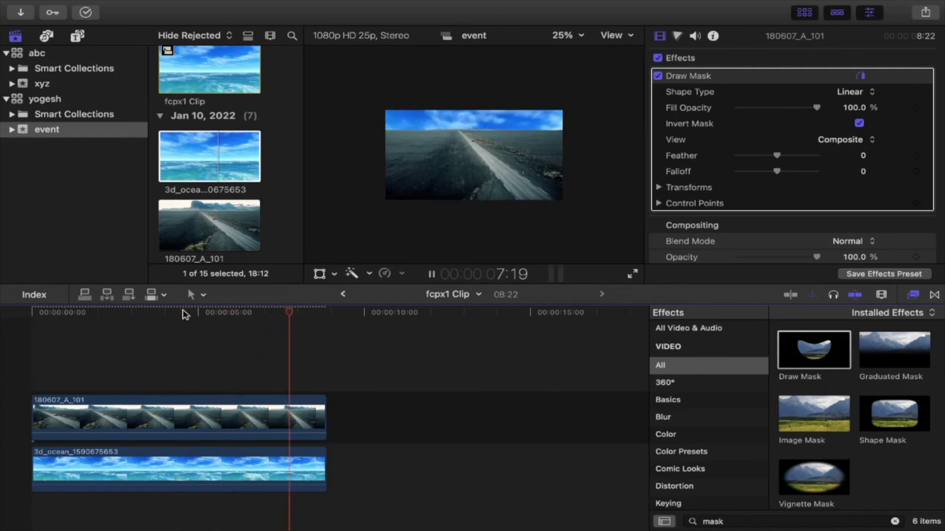
click(33, 313)
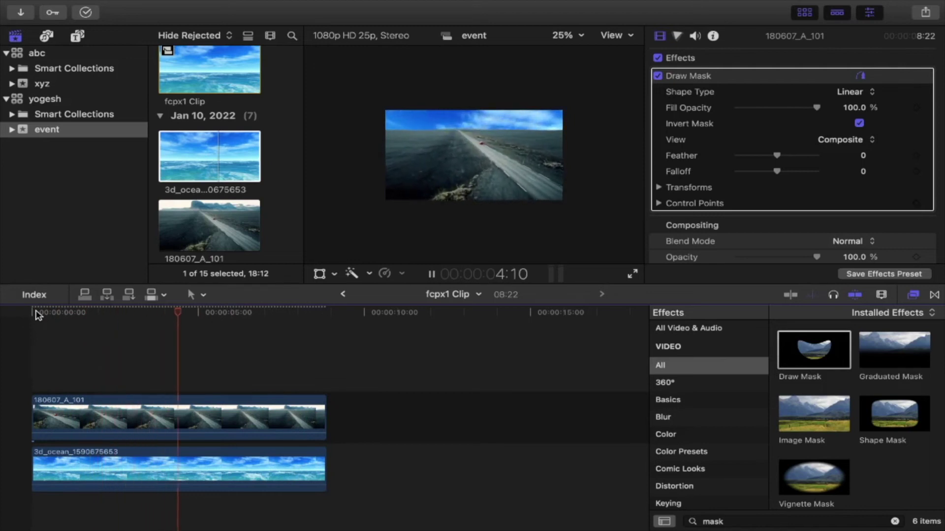
Set the viewer zoom to Fit and play the composite from the beginning.
key(space)
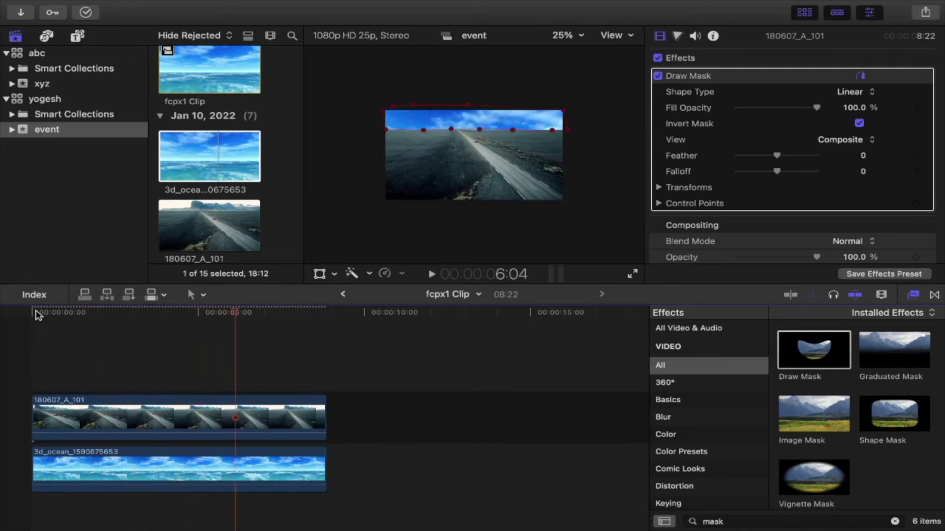
click(582, 39)
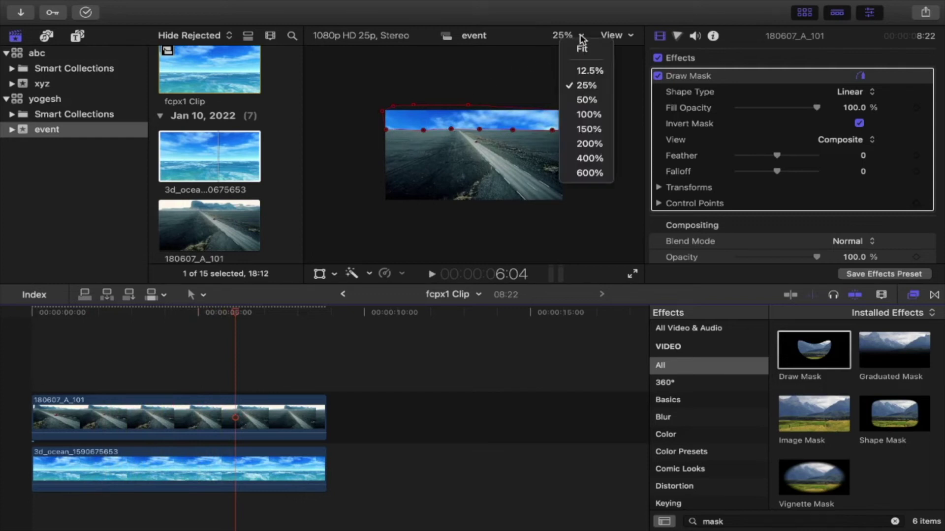
click(586, 55)
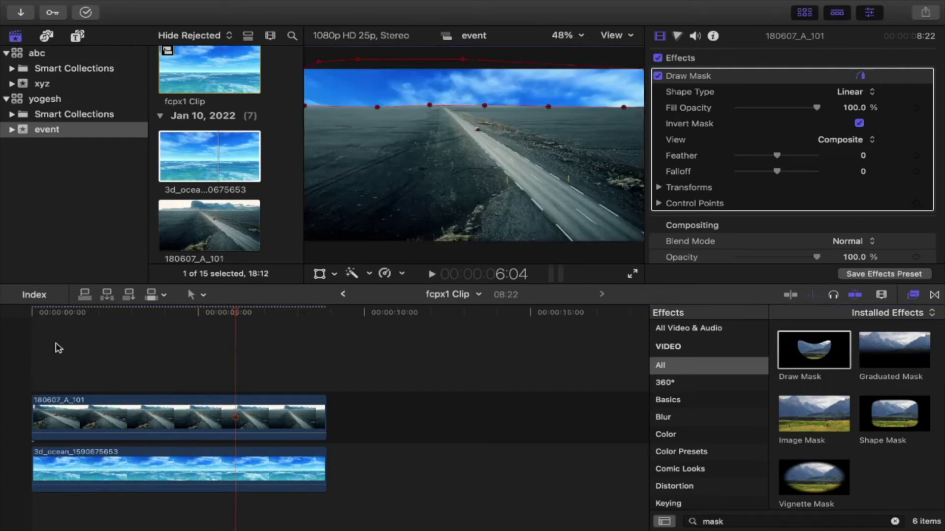
key(Home)
key(space)
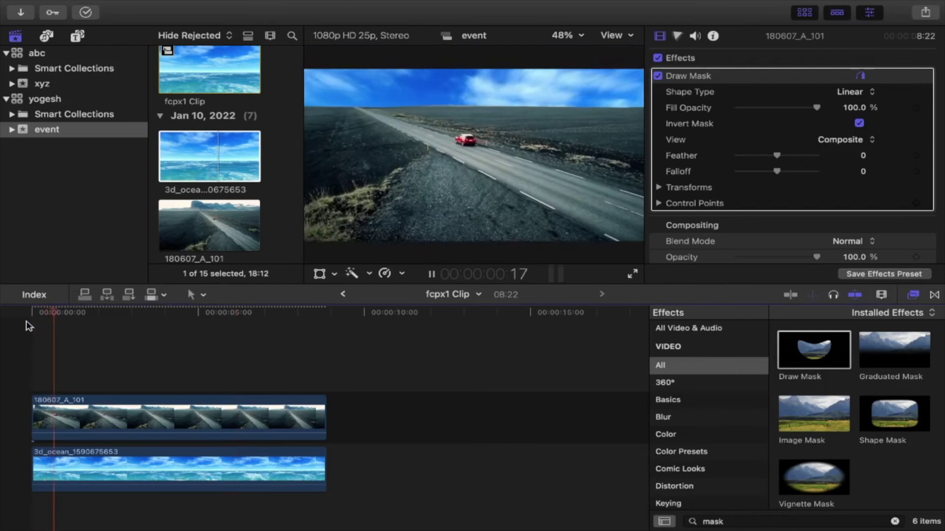
Set the road clip's Draw Mask Feather to 100 to soften the horizon.
click(127, 457)
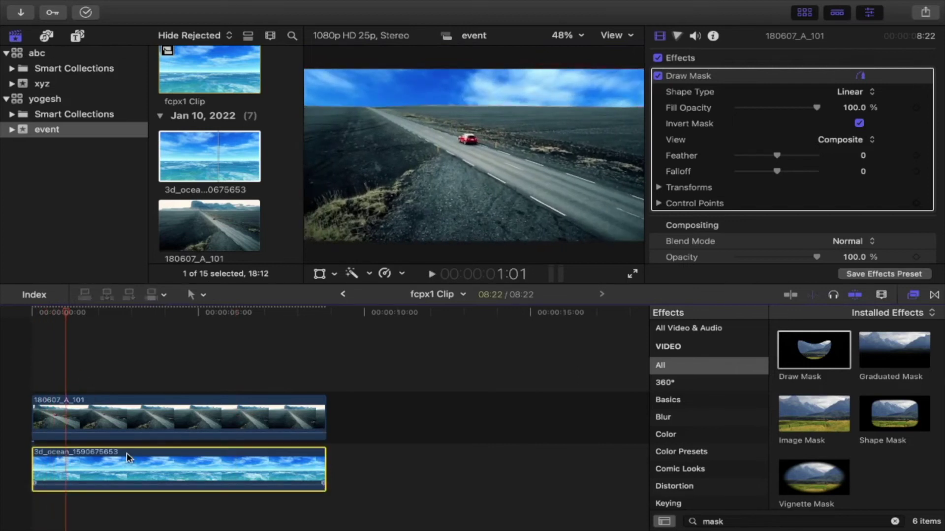
click(165, 426)
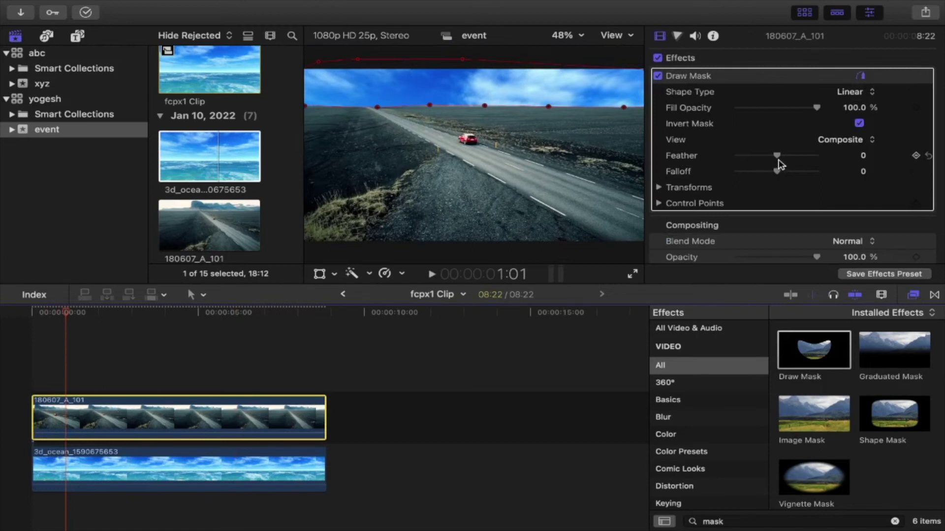
drag(777, 156, 843, 161)
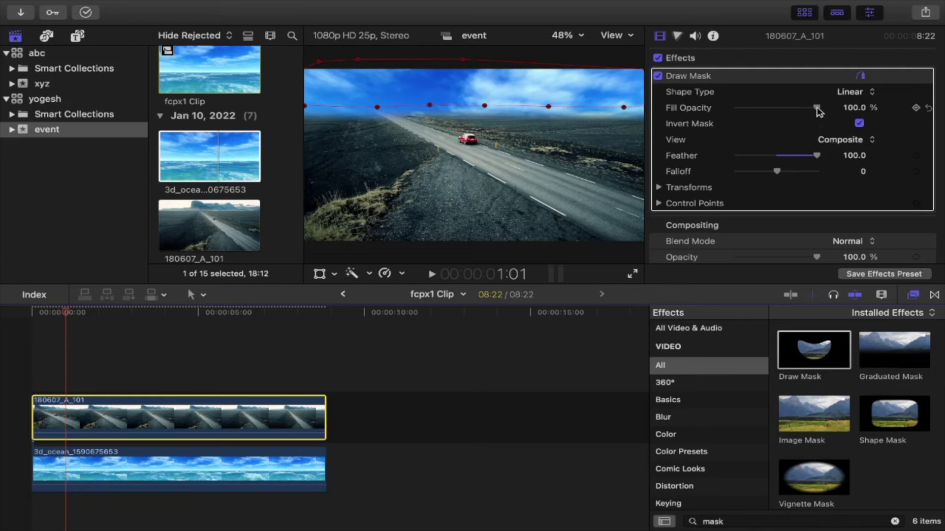
mouse_move(815, 111)
mouse_down()
mouse_move(766, 109)
mouse_move(835, 118)
mouse_up()
Play back the masked road clip, toggling the sky mask off and on to compare.
key(space)
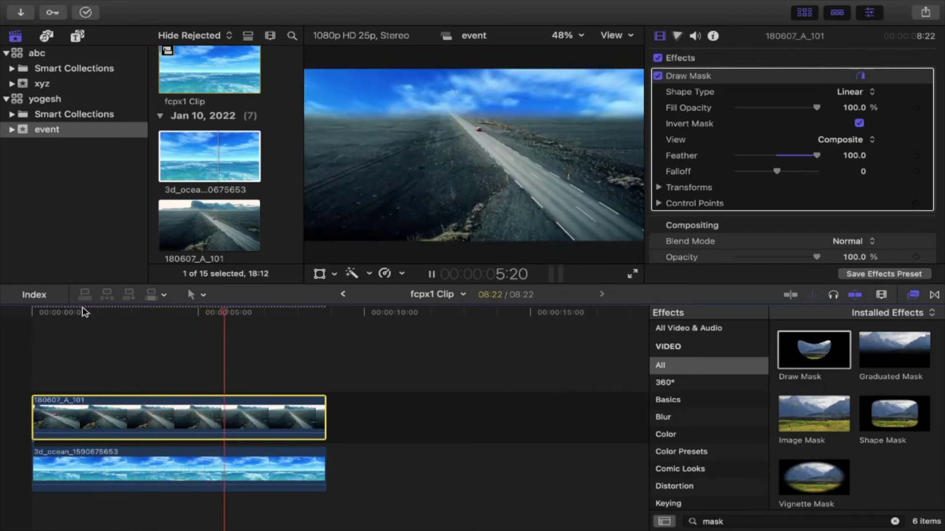
key(space)
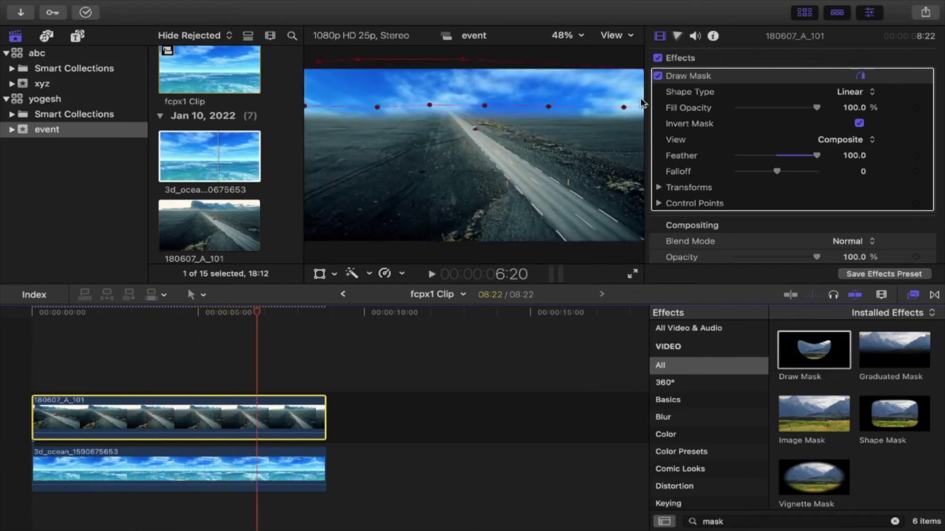
click(658, 76)
click(100, 310)
key(space)
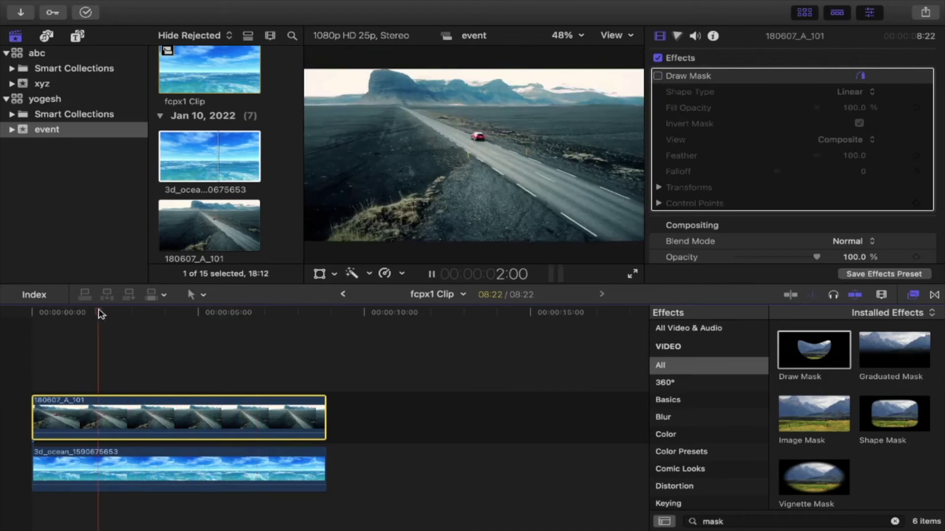
click(657, 76)
key(space)
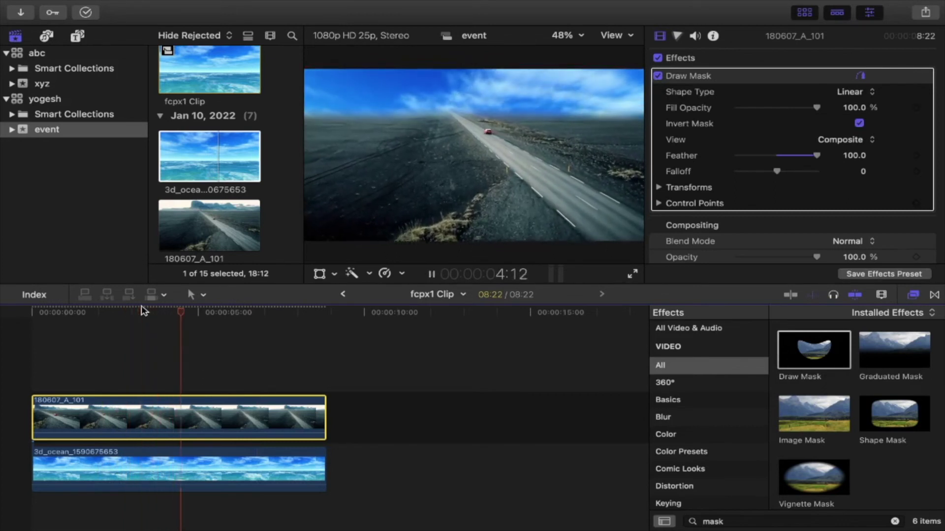
key(space)
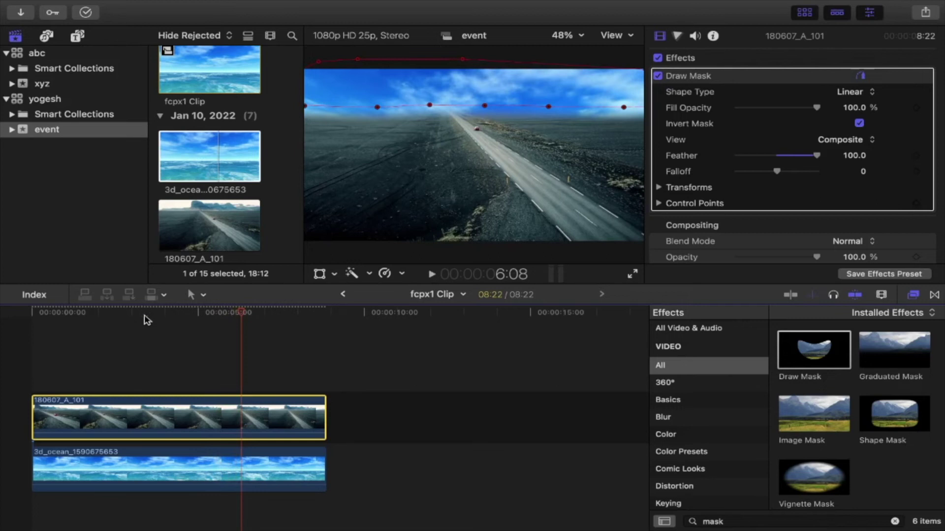
Delete the 3d_ocean clip from beneath the road clip, then select the road clip.
click(138, 460)
key(Delete)
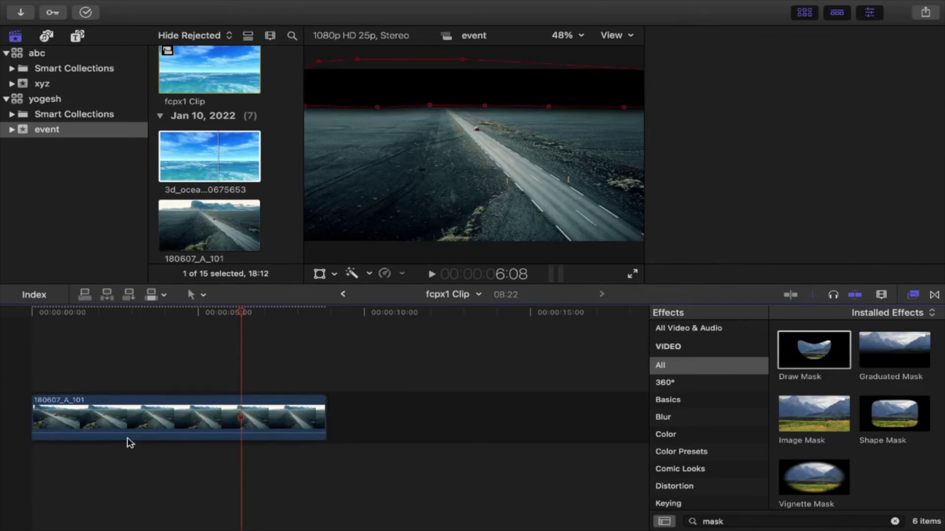
click(137, 433)
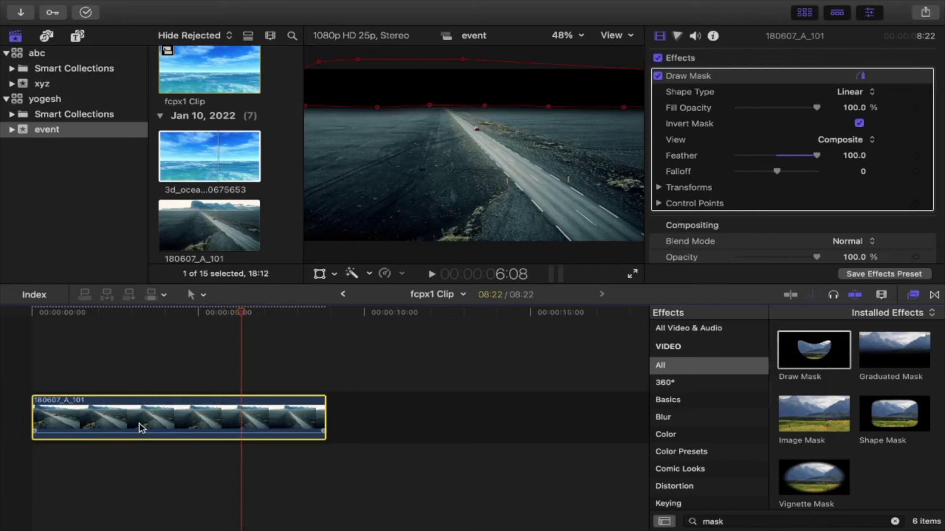
Replace the road clip with the pexels woman-with-flowers clip and apply Draw Mask to it.
key(Delete)
scroll(238, 175, down, 5)
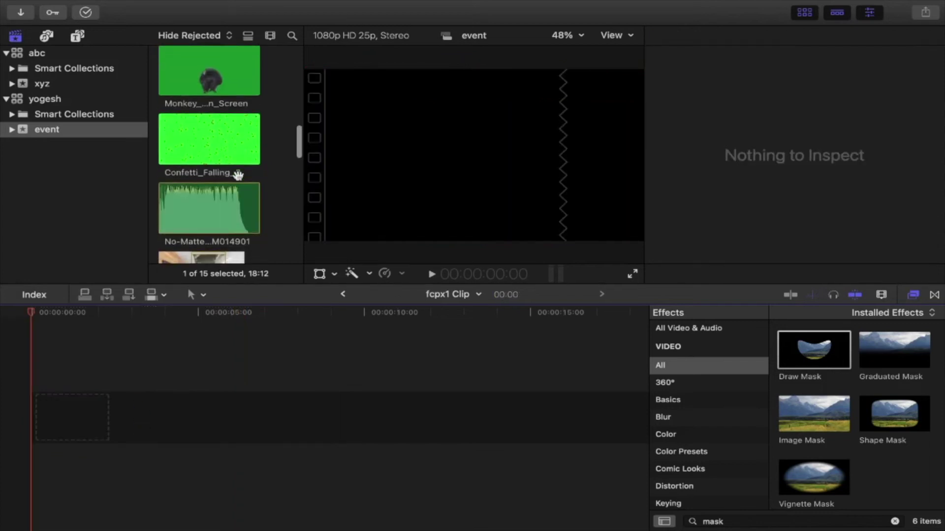
scroll(239, 176, down, 10)
scroll(239, 175, down, 5)
scroll(239, 175, up, 4)
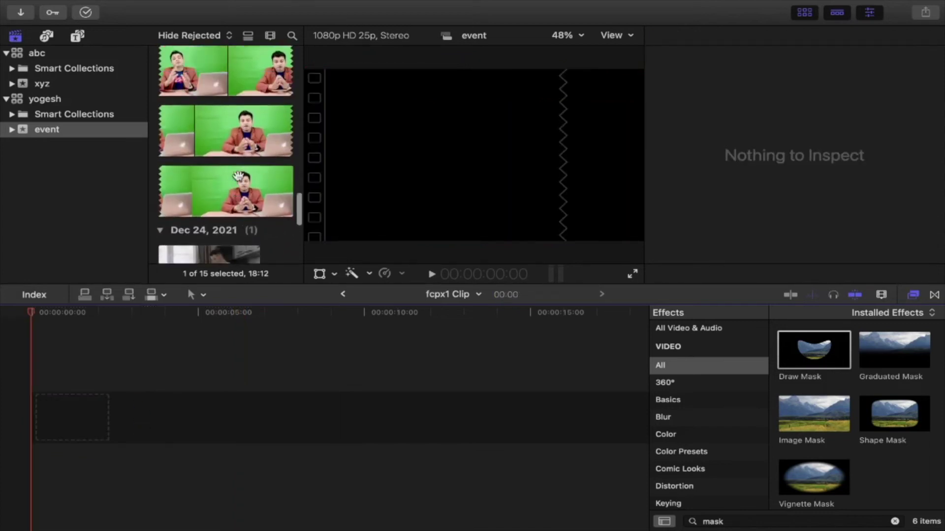
scroll(238, 175, up, 4)
click(209, 169)
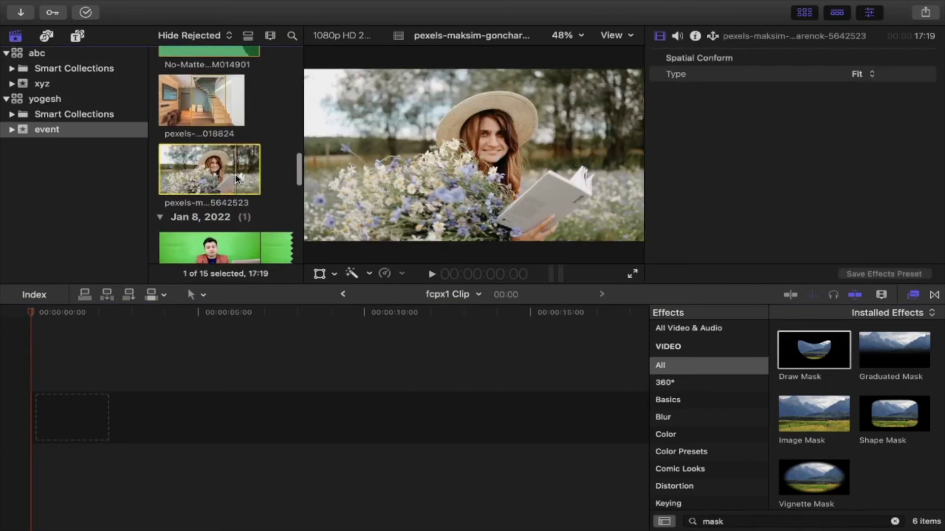
drag(210, 169, 52, 427)
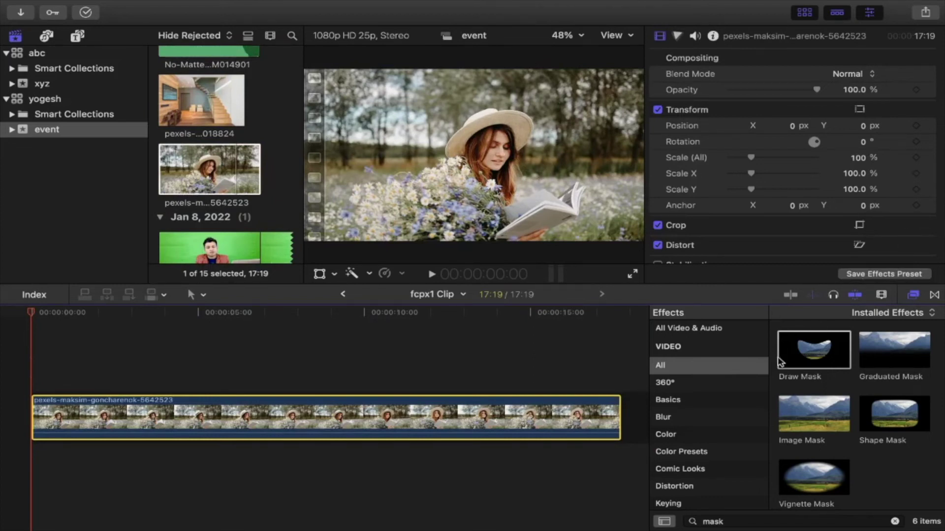
drag(798, 370, 471, 419)
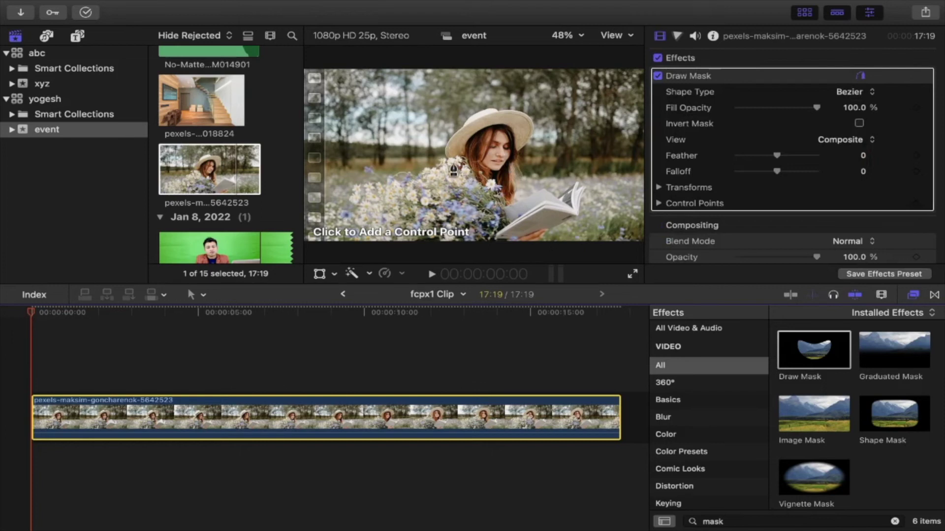
Place Draw Mask points up the woman's left side, along the hat brim and down to the book.
click(445, 161)
click(446, 146)
click(457, 132)
click(463, 124)
click(472, 114)
click(481, 111)
click(493, 107)
click(512, 109)
click(527, 114)
click(531, 138)
click(520, 168)
click(518, 187)
click(538, 190)
click(558, 194)
Continue the points along the book, frame bottom and bouquet, then close the mask outline.
click(578, 181)
click(588, 184)
click(580, 213)
click(550, 232)
click(517, 241)
click(445, 240)
click(413, 209)
click(413, 187)
click(422, 176)
click(435, 166)
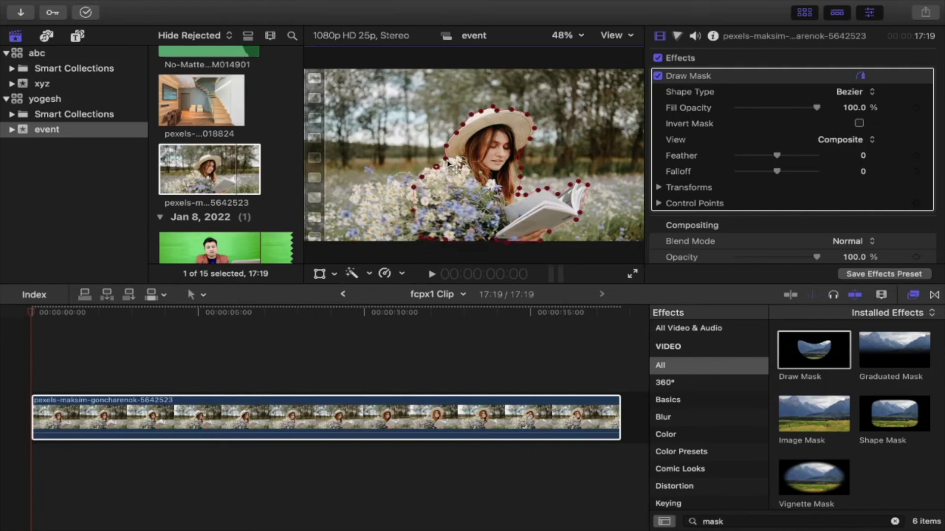
click(446, 162)
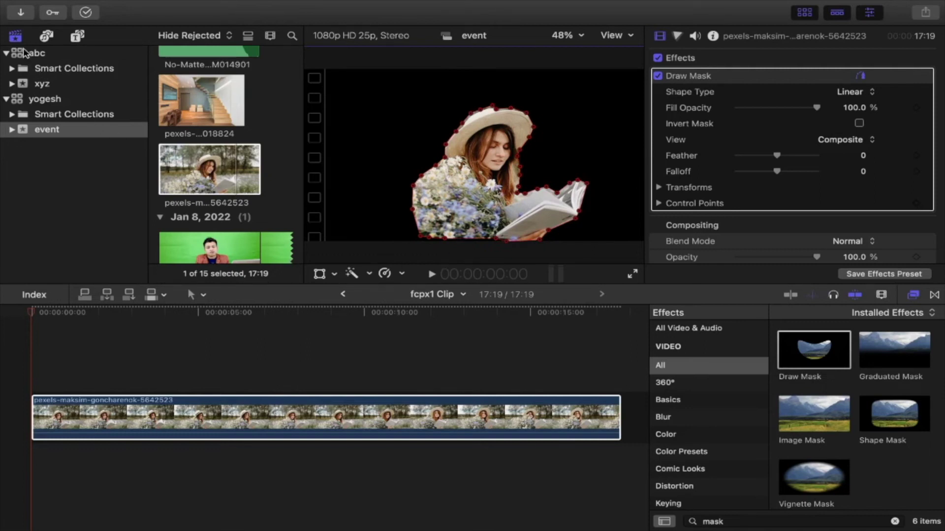
Add the green iMovie solid from Generators > Solids beneath the woman clip, stretched to 17:19.
click(77, 36)
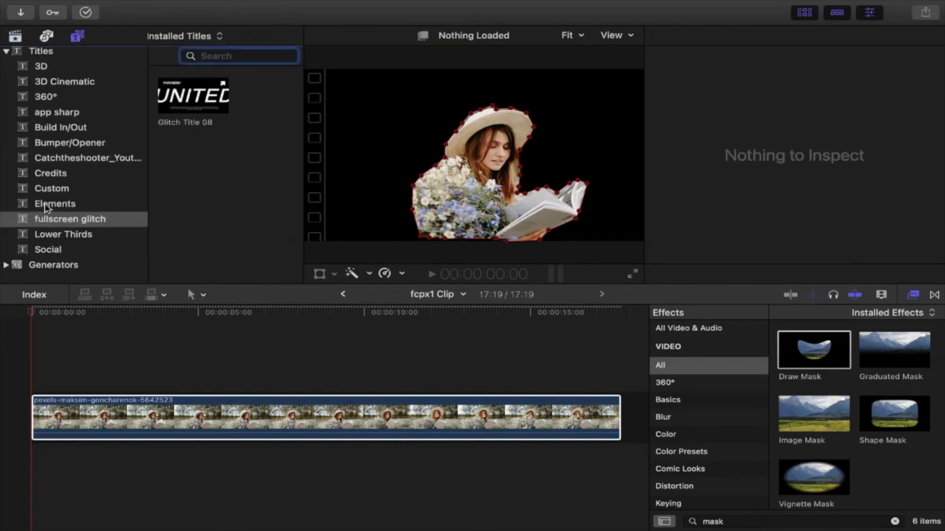
click(6, 267)
scroll(15, 256, down, 3)
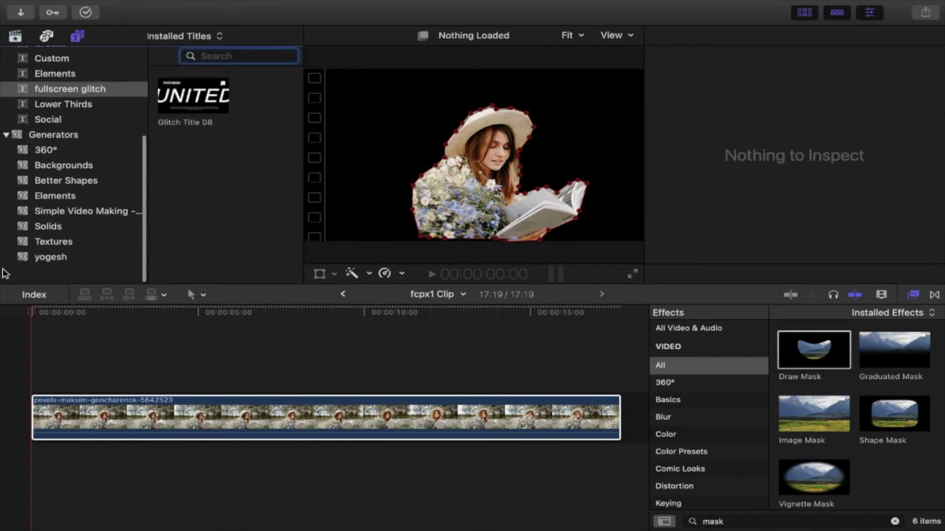
click(32, 246)
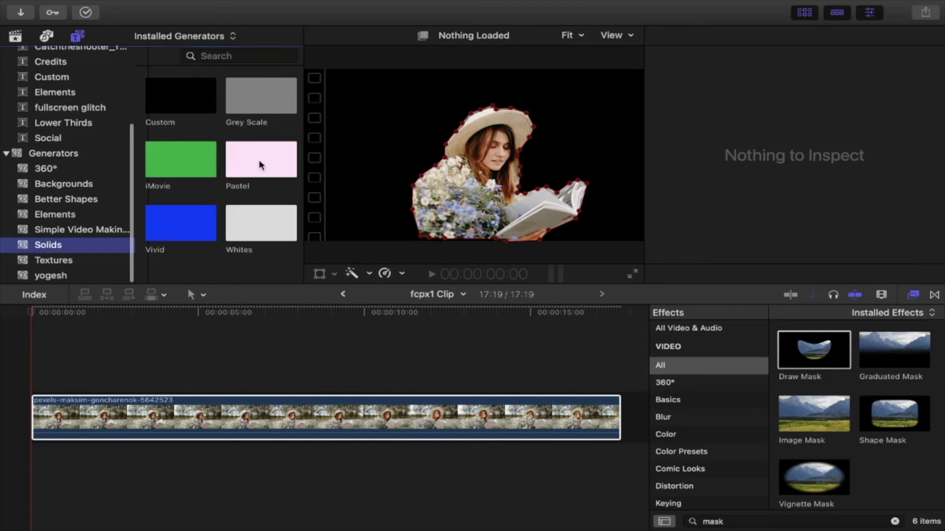
drag(207, 168, 29, 464)
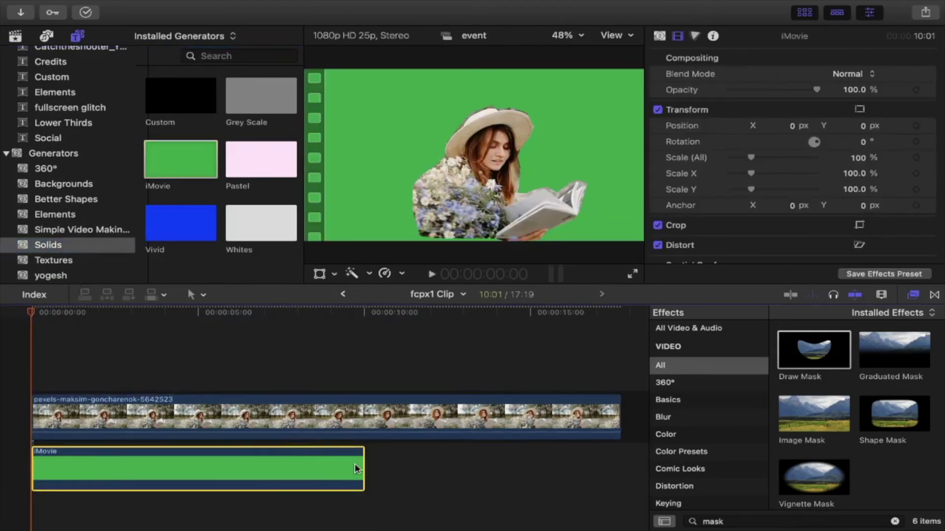
drag(364, 463, 620, 464)
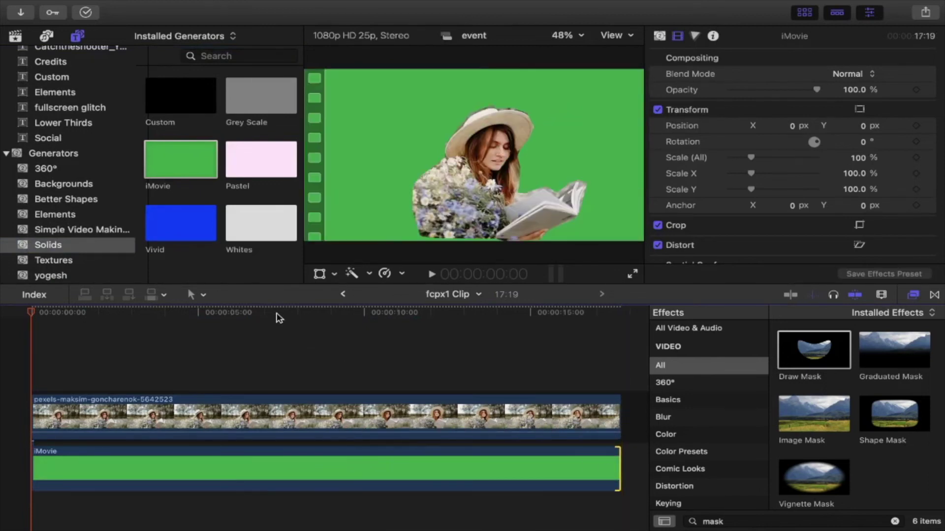
Review the cutout over green, then set the mask feather and falloff to -100.
key(space)
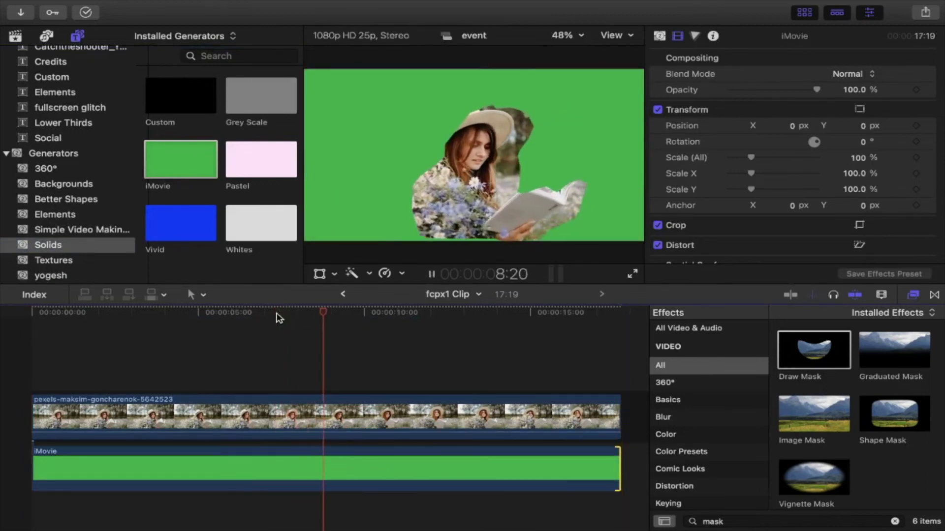
key(space)
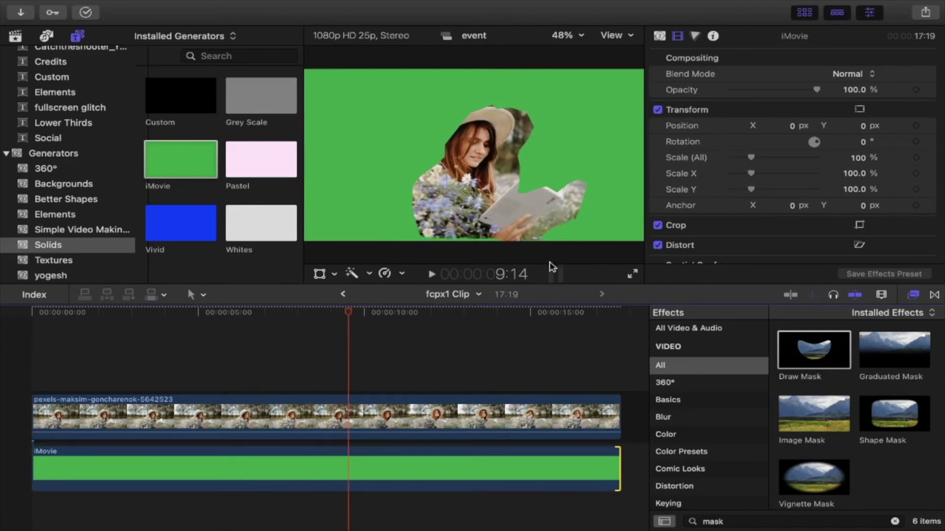
click(448, 418)
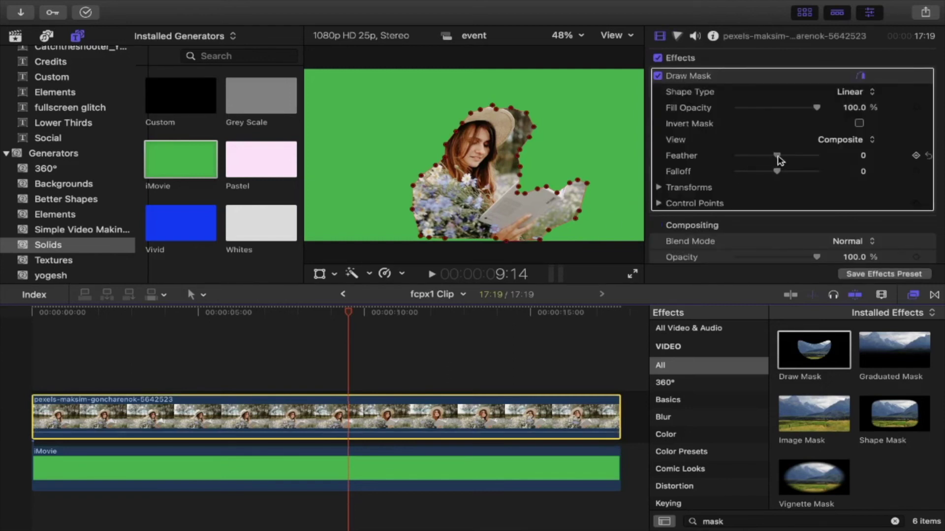
drag(778, 156, 731, 168)
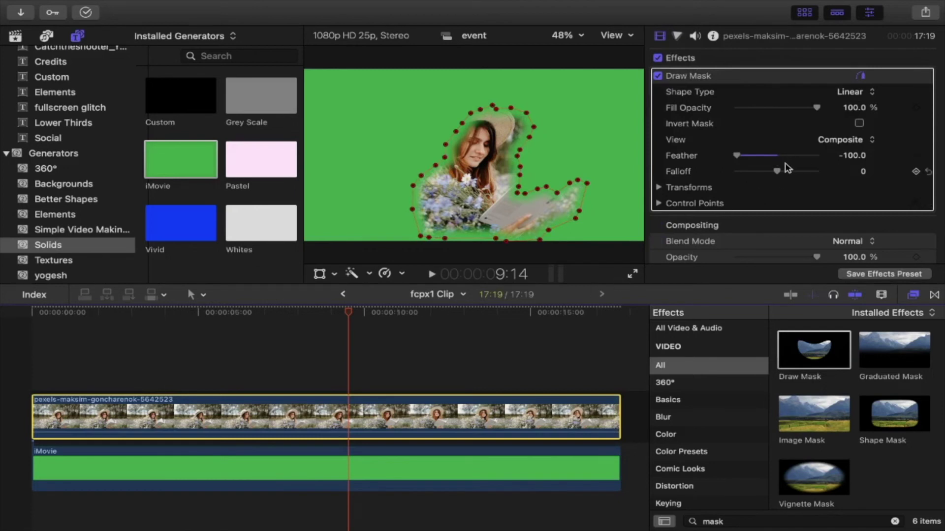
mouse_move(777, 171)
mouse_down()
mouse_move(841, 180)
mouse_move(656, 191)
mouse_up()
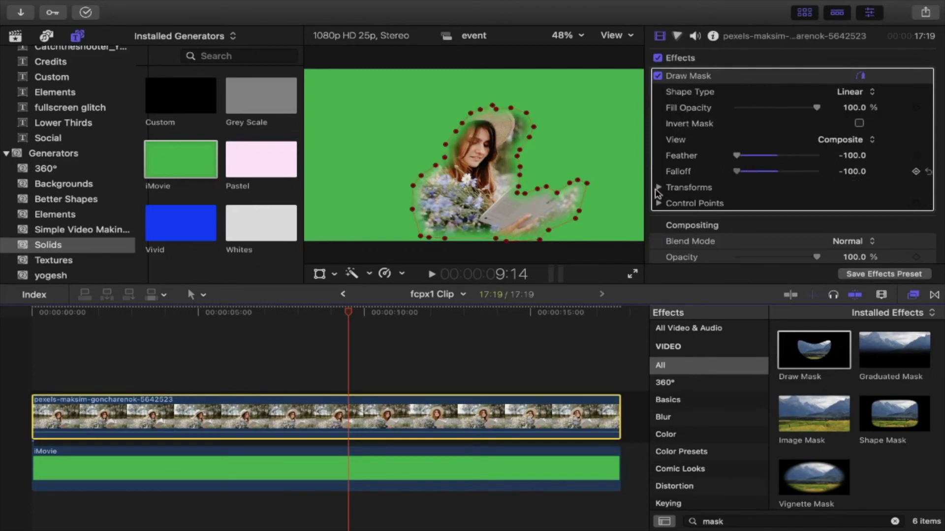
Play the softened cutout from about four seconds, then delete the green solid.
click(179, 319)
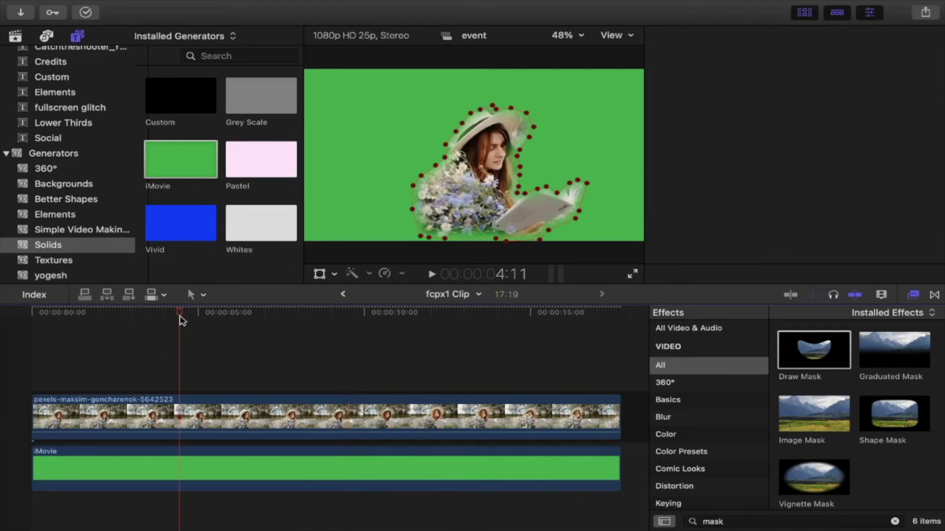
key(space)
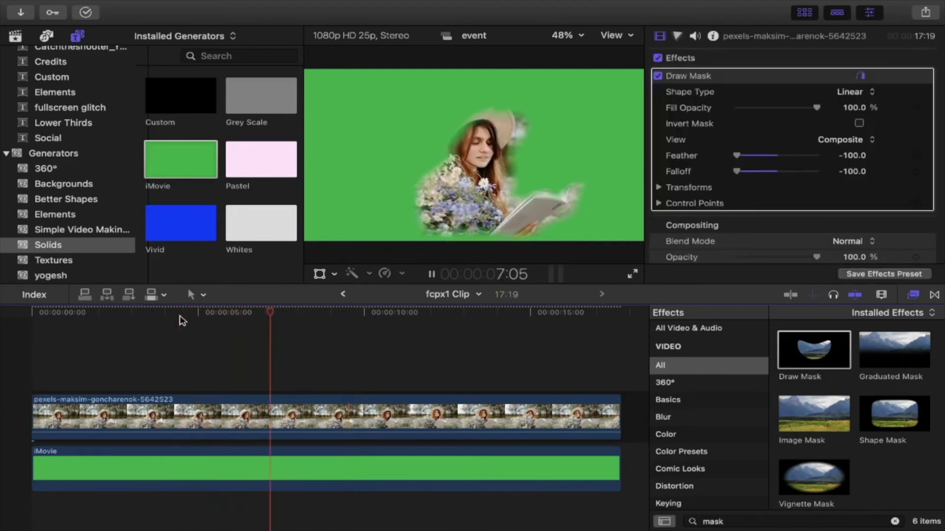
key(space)
click(266, 463)
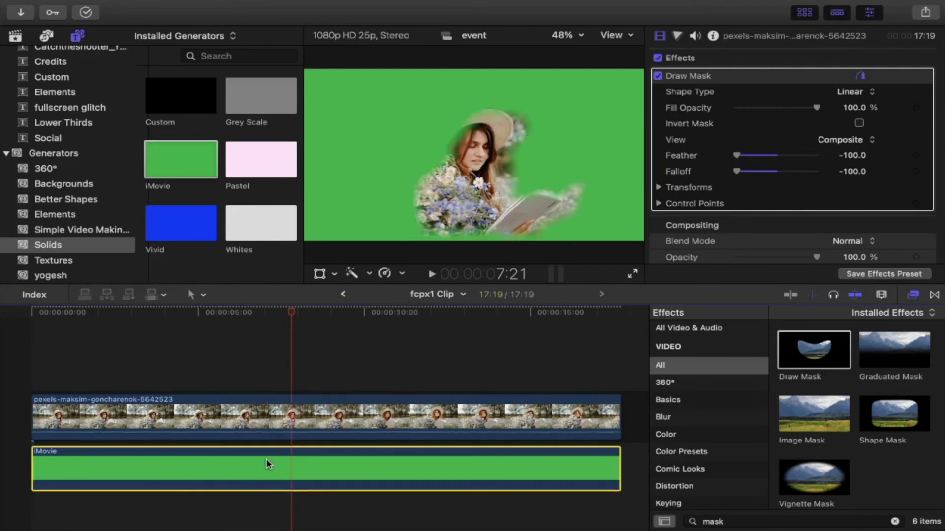
key(Delete)
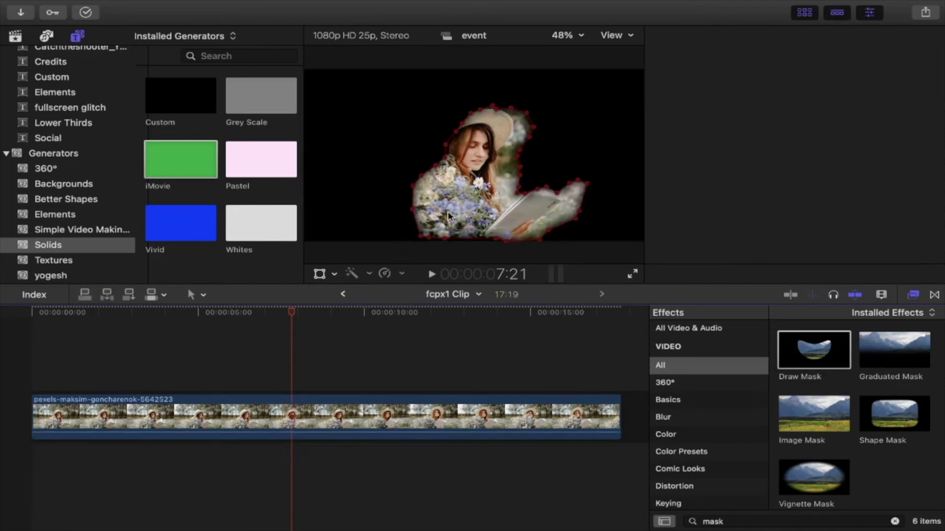
Place an unmasked copy of the woman clip beneath the masked clip and play the composite.
click(13, 38)
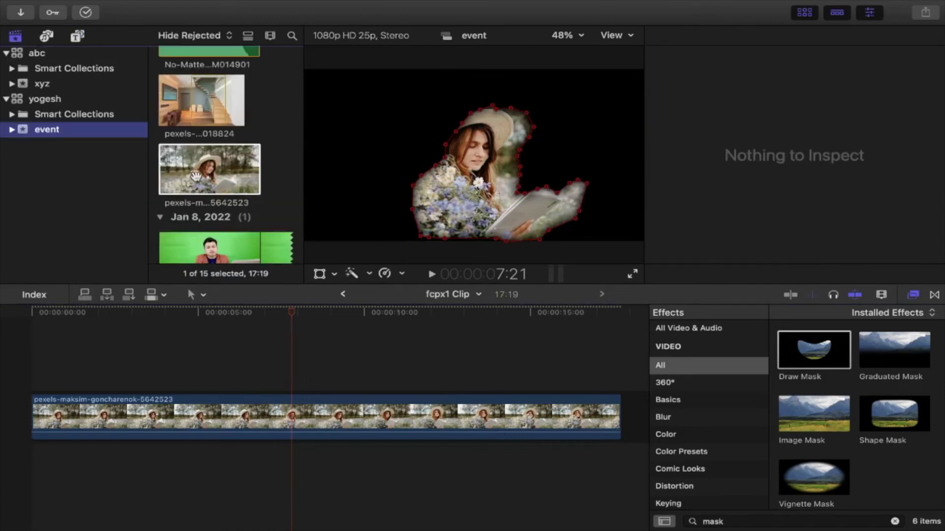
click(196, 176)
drag(196, 176, 18, 471)
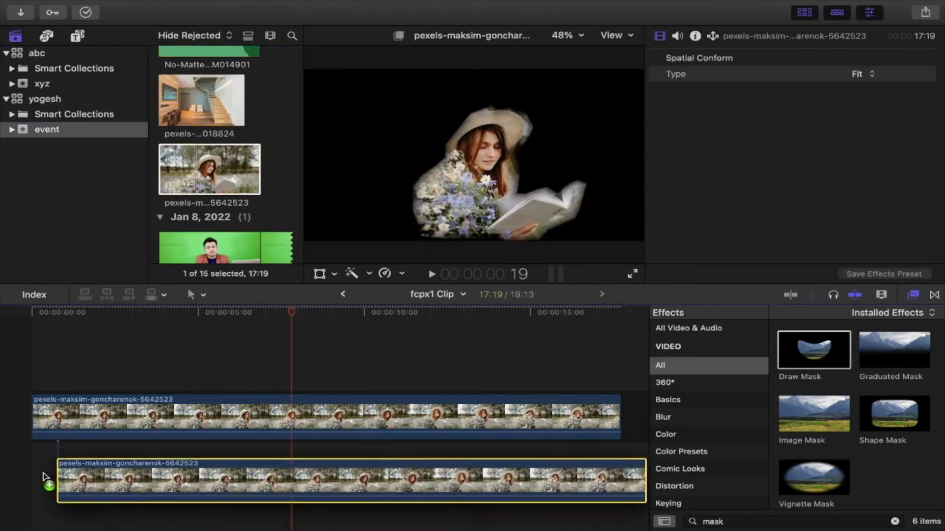
click(167, 311)
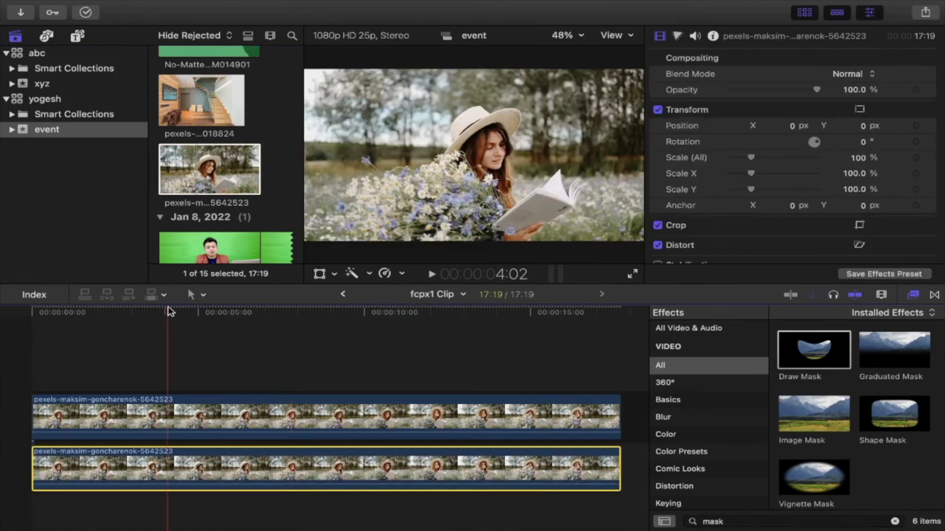
key(space)
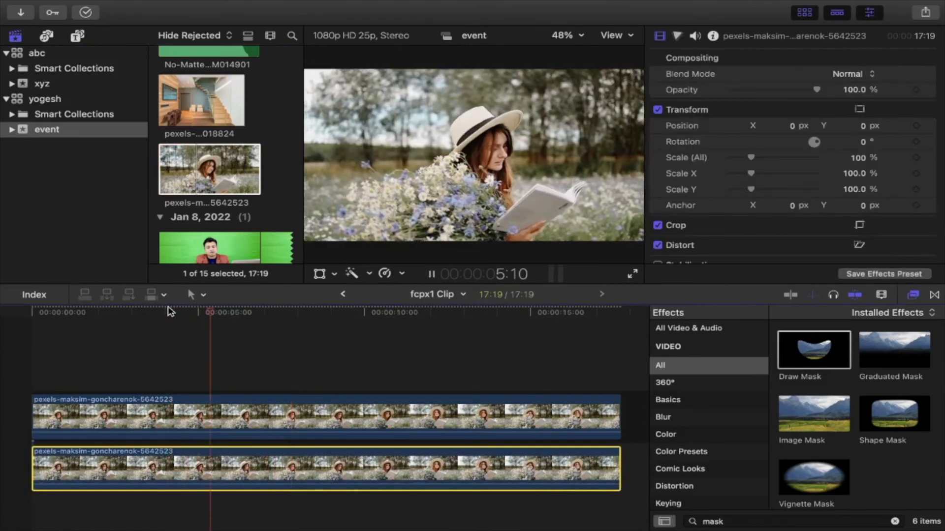
Select the upper masked clip and reshow the Effects browser listing all categories.
click(343, 407)
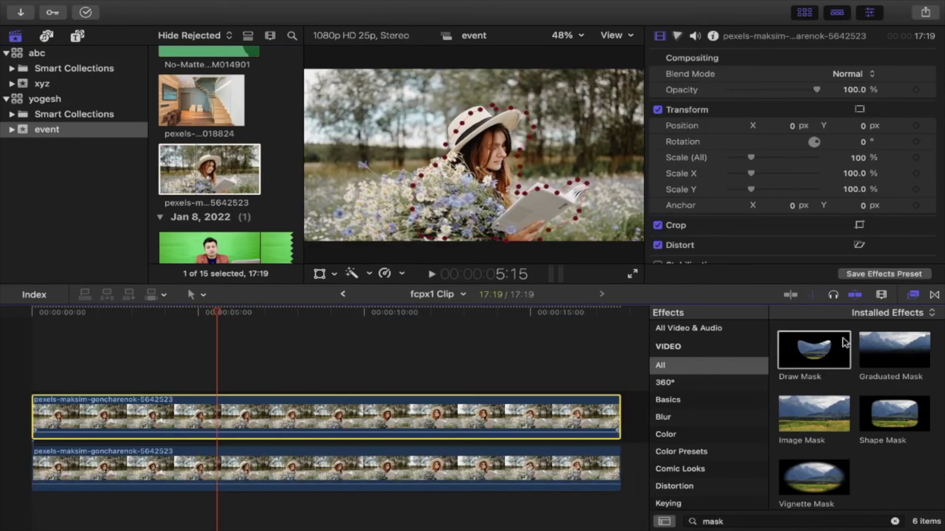
double_click(845, 343)
click(913, 295)
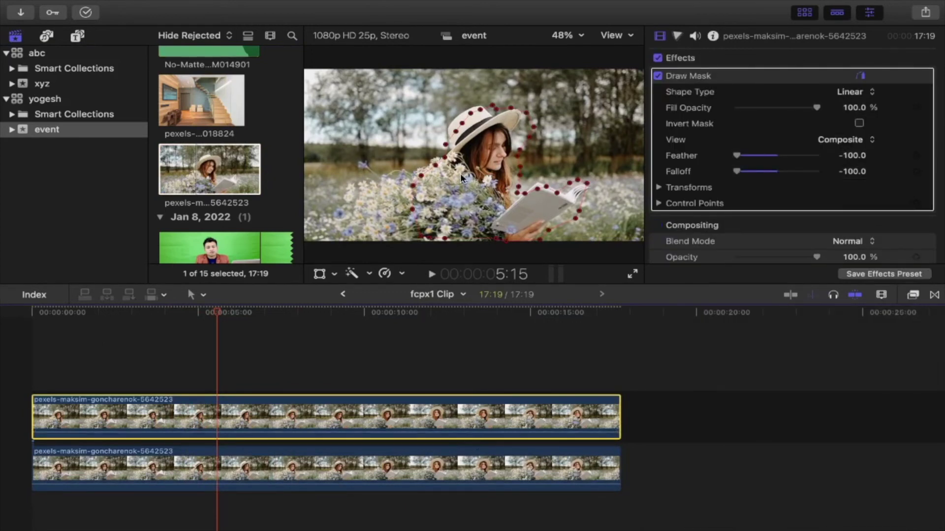
click(917, 295)
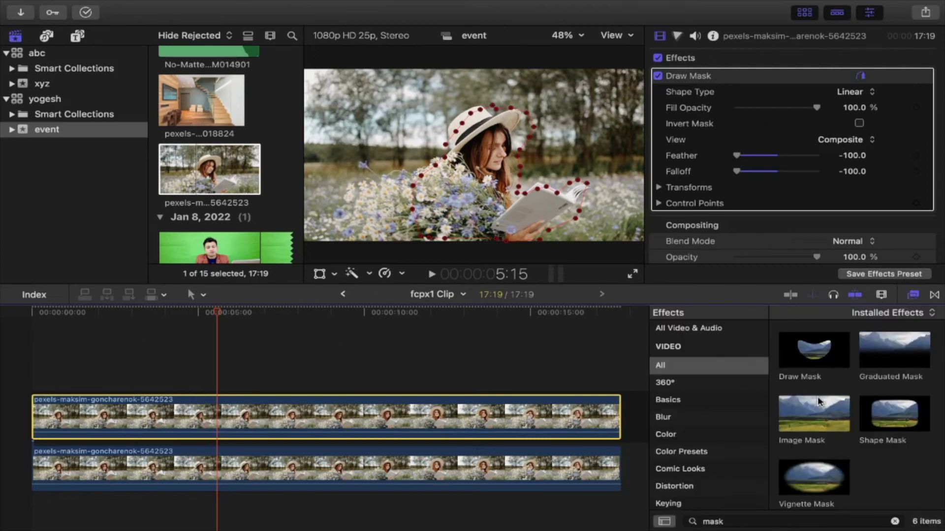
click(667, 349)
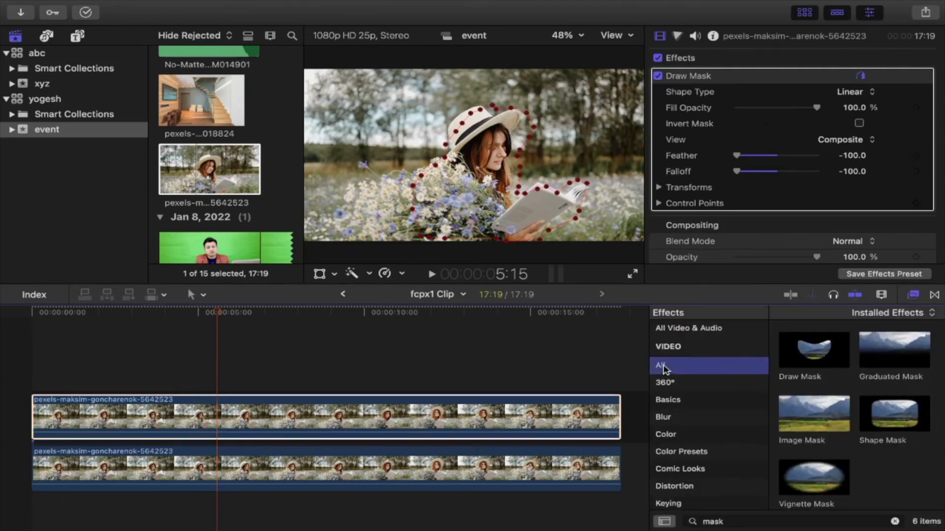
Apply Black & White to the upper masked woman clip and play it back from near the start.
click(896, 522)
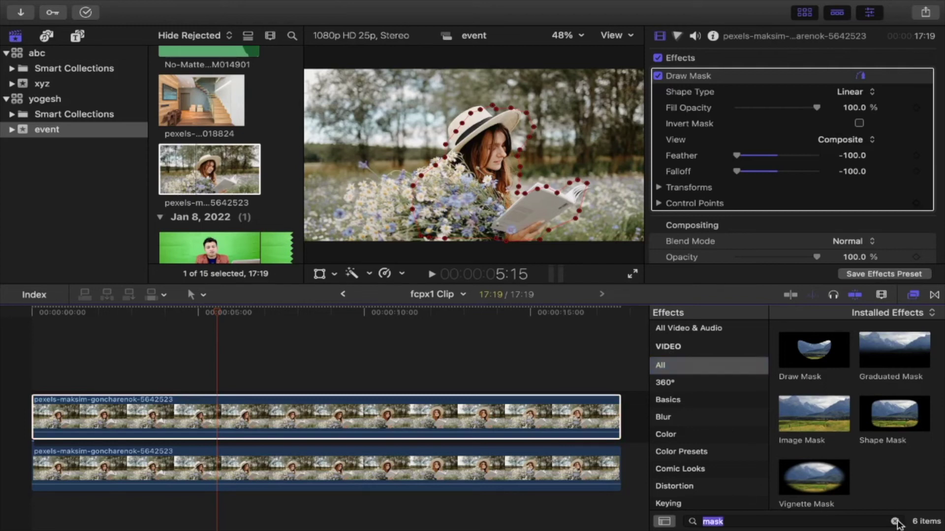
scroll(861, 391, down, 5)
scroll(859, 391, down, 5)
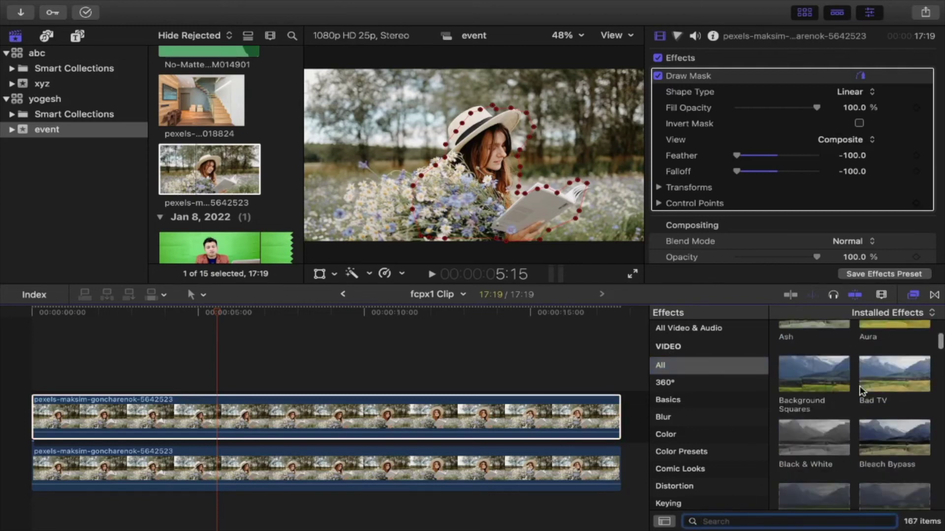
click(820, 412)
drag(820, 411, 471, 419)
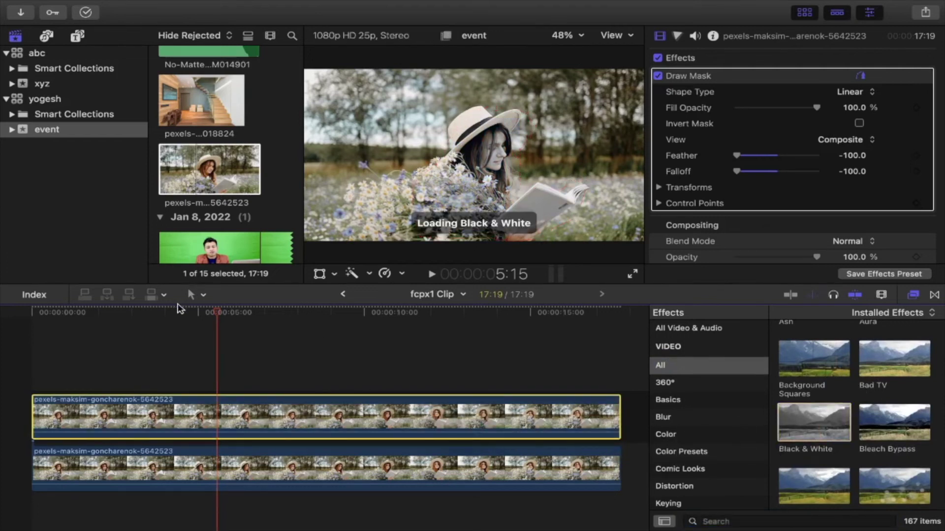
click(75, 312)
key(space)
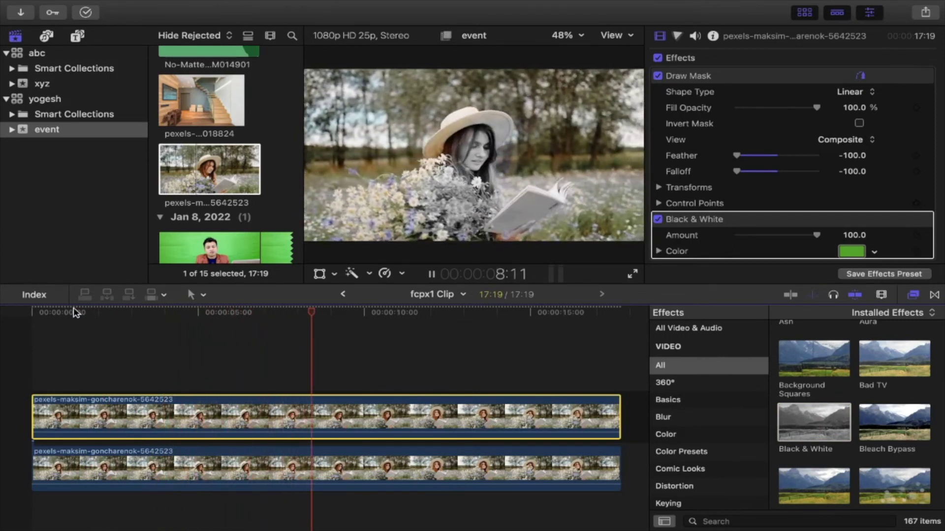
key(space)
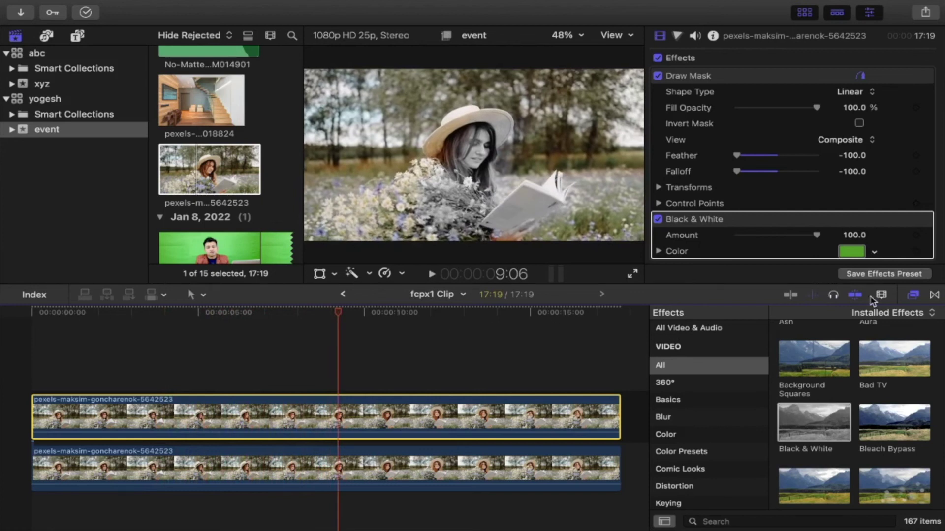
Hide the Effects browser and select the IMG_0299 presenter clip in the first clip project.
click(912, 295)
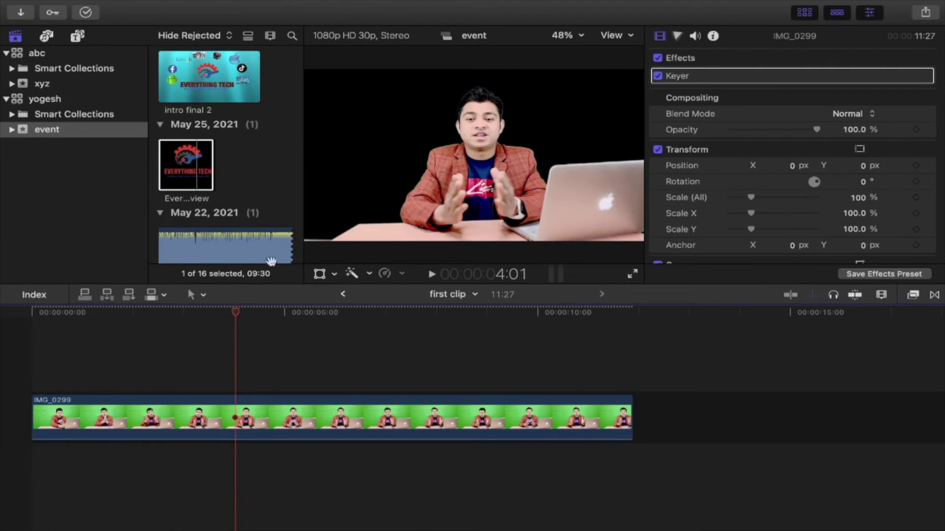
click(176, 411)
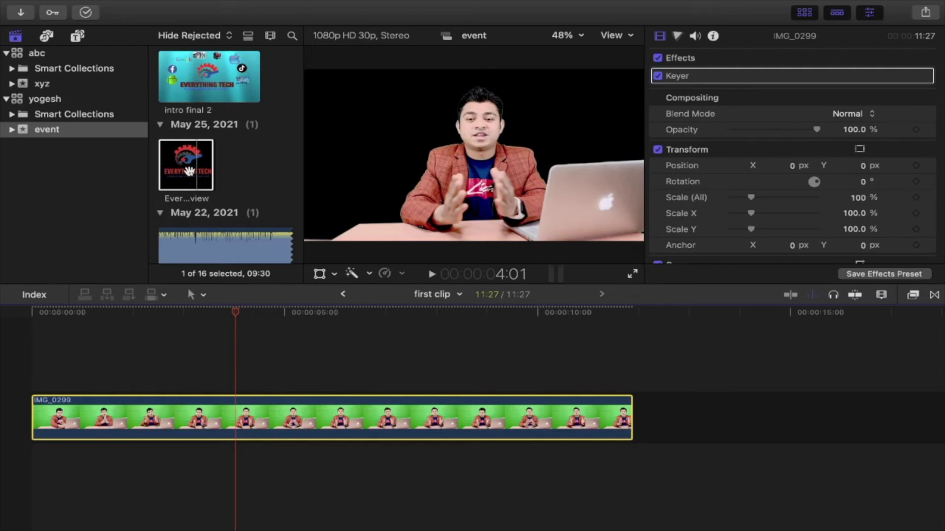
Connect the Everything Tech logo above IMG_0299, extend it to end with the presenter, and play.
drag(189, 171, 31, 354)
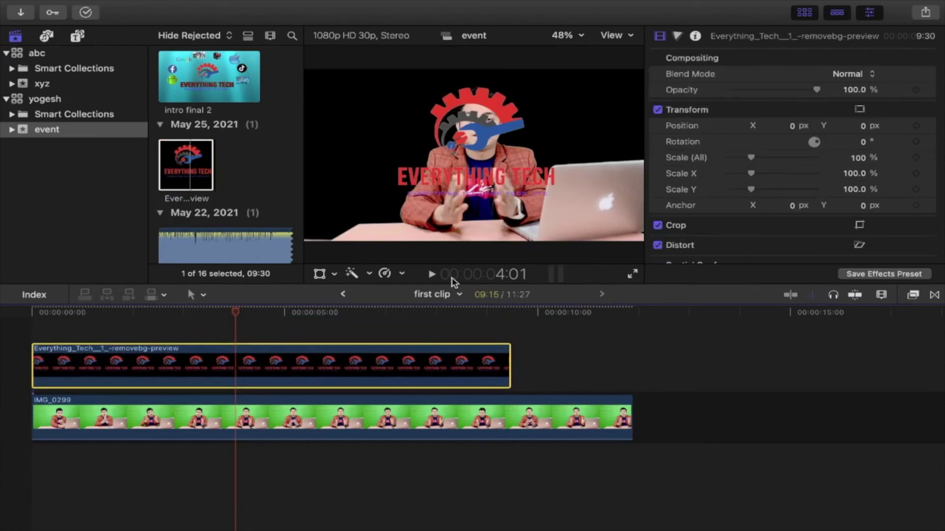
drag(506, 355, 633, 363)
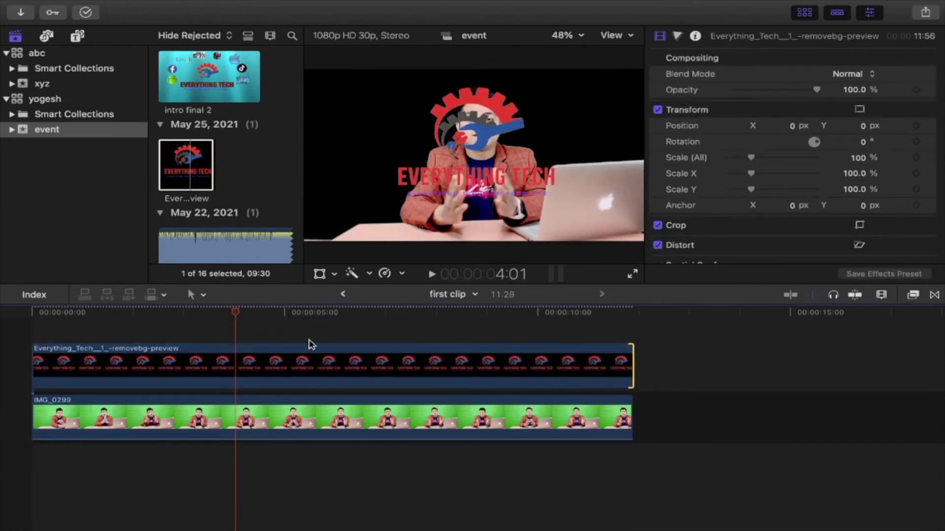
click(290, 313)
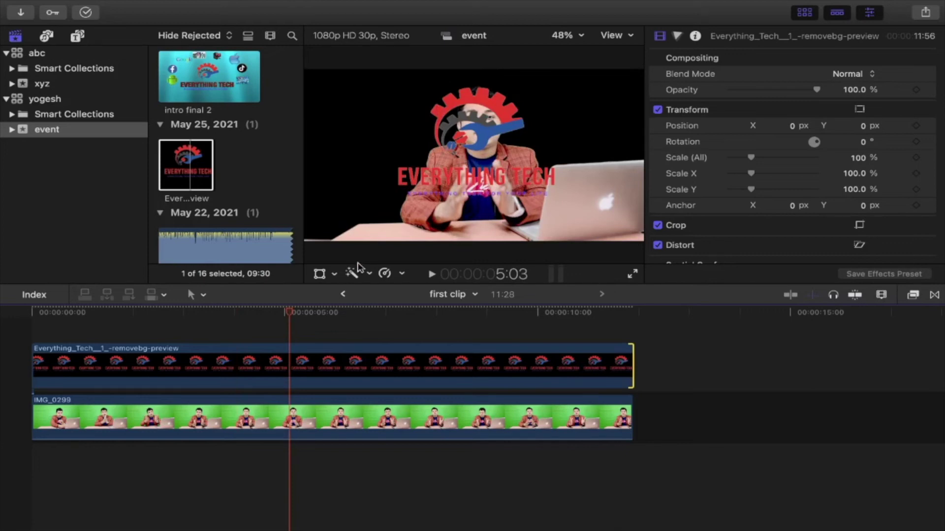
drag(290, 314, 5, 317)
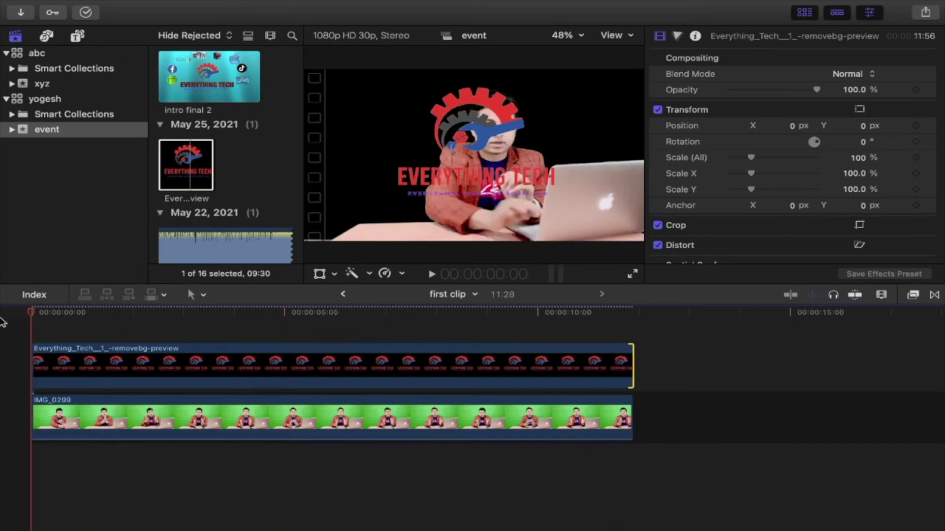
key(space)
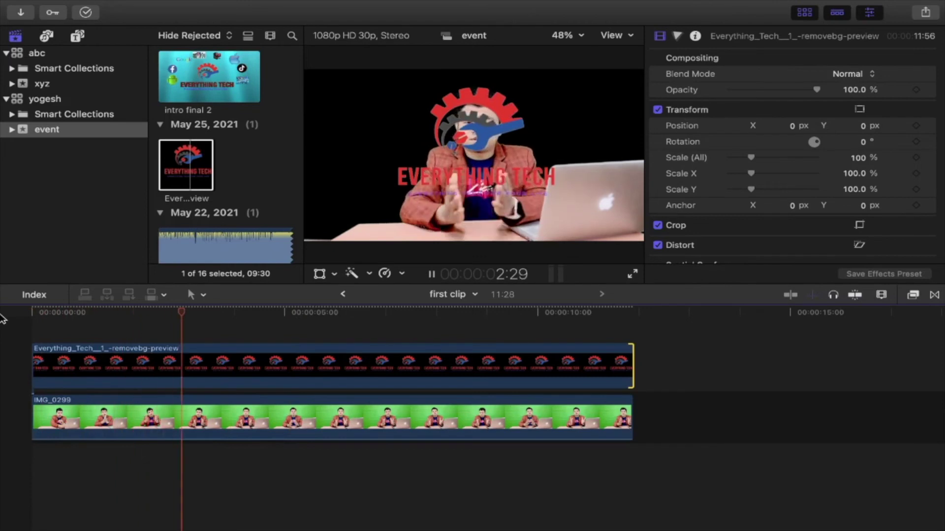
key(space)
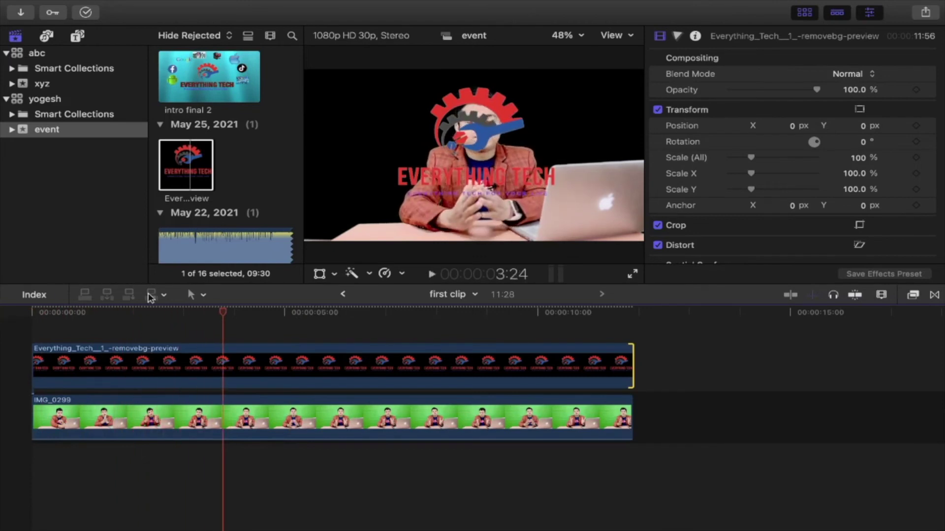
Return the playhead to the start and select the logo, then the presenter clip.
drag(224, 319, 33, 316)
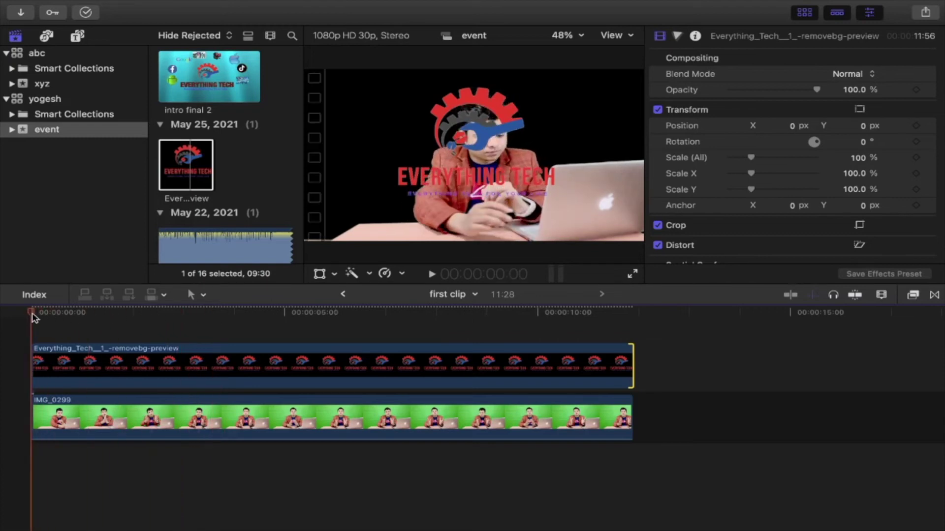
click(54, 372)
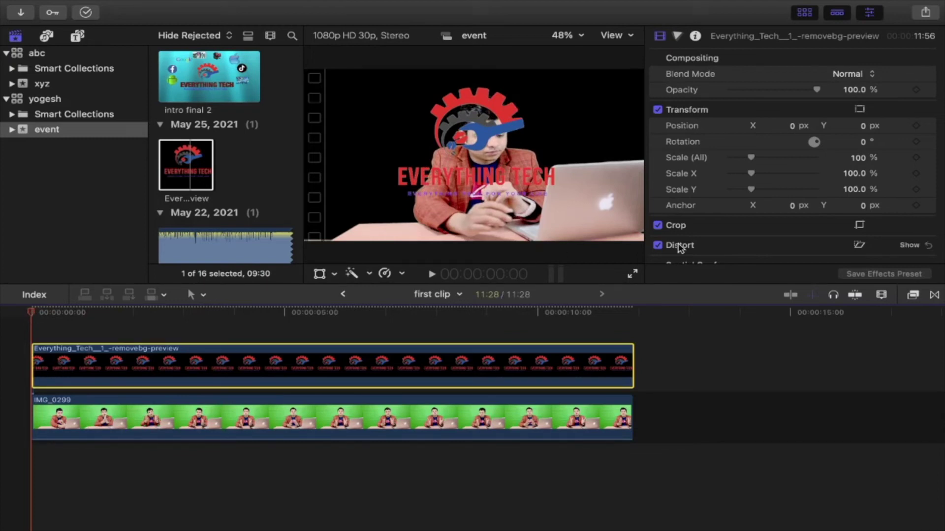
click(484, 418)
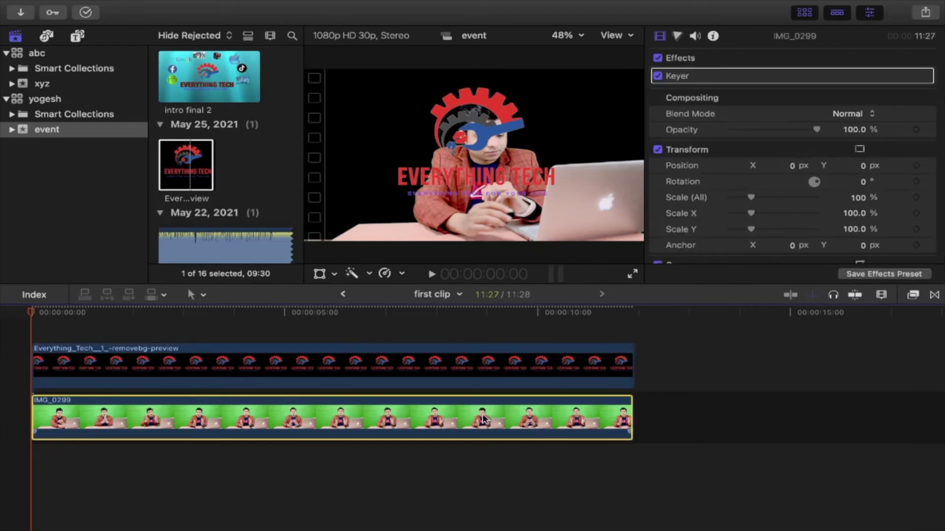
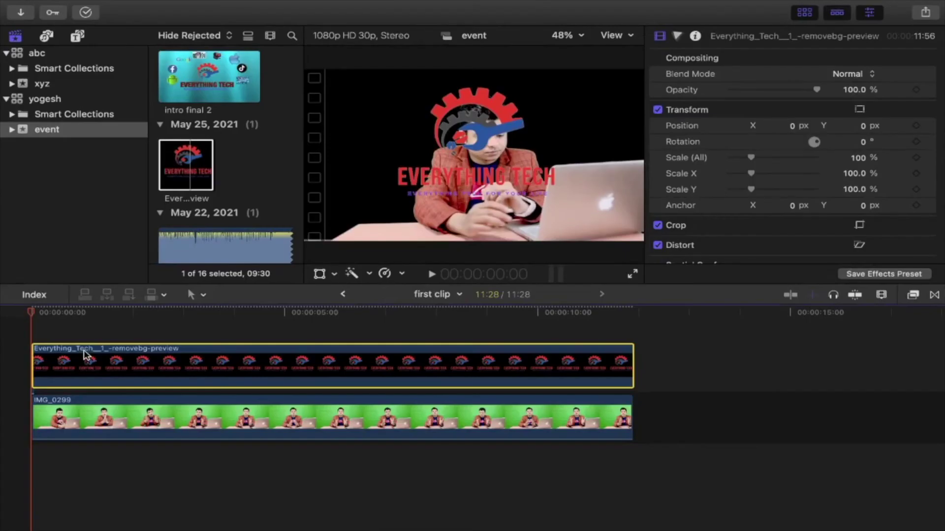
Keyframe the logo's Scale (All) at 0% at the start of the clip.
drag(31, 327, 274, 314)
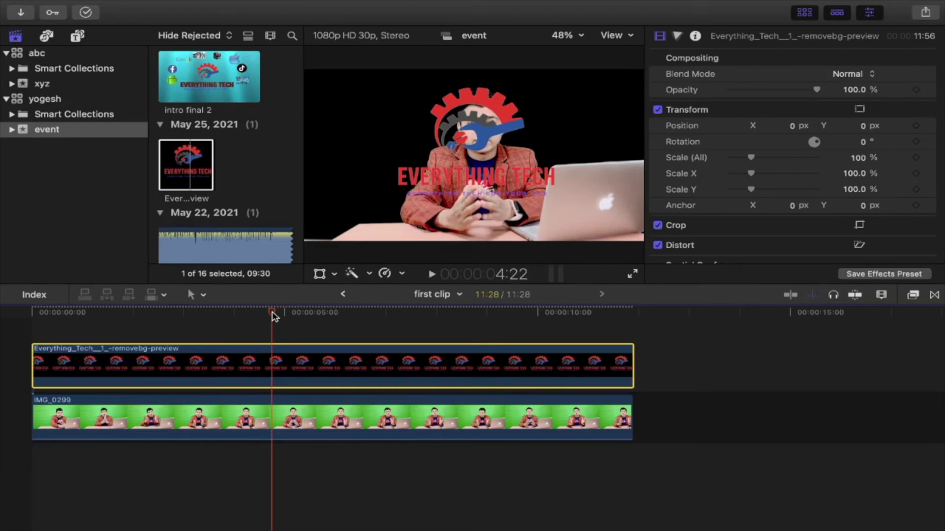
drag(274, 316, 7, 318)
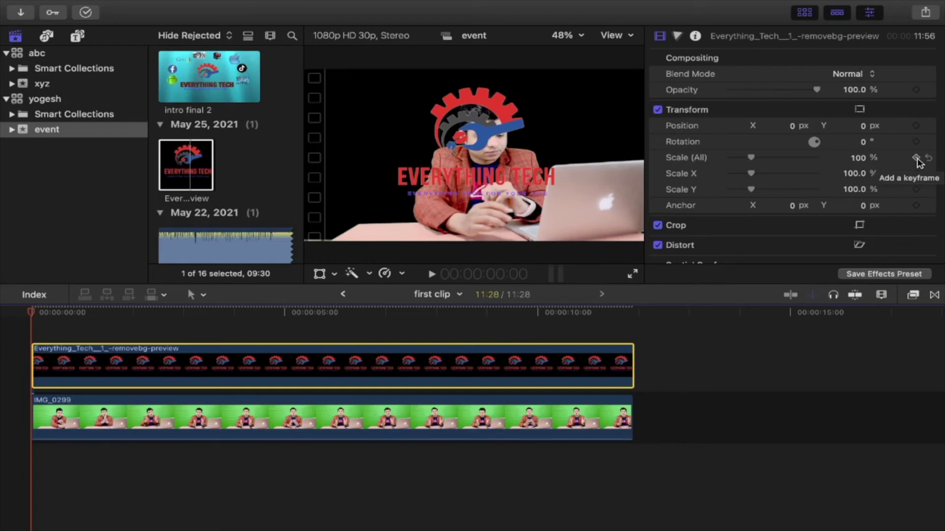
click(917, 158)
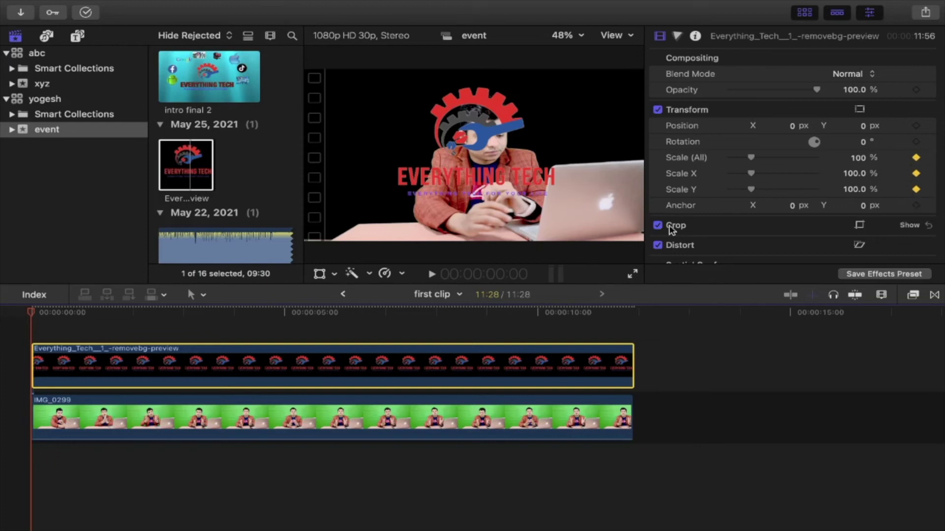
click(856, 161)
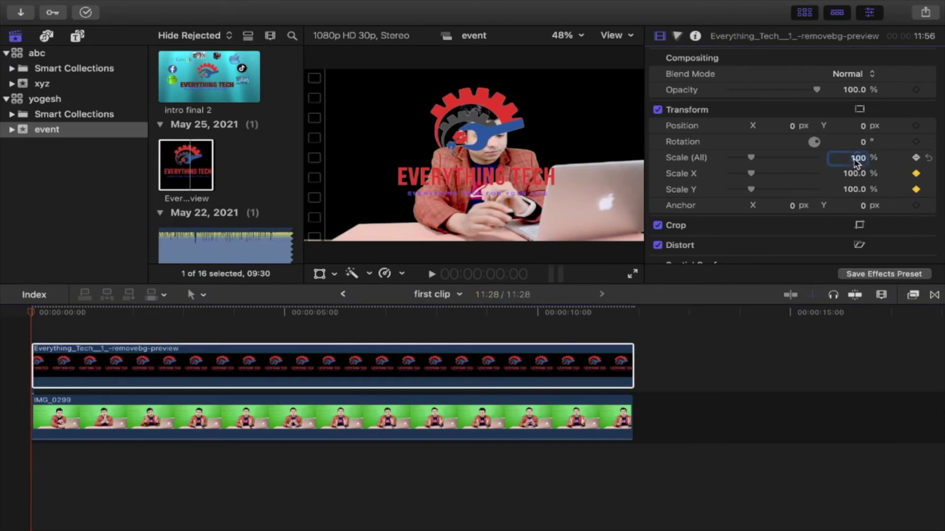
text(0)
key(Return)
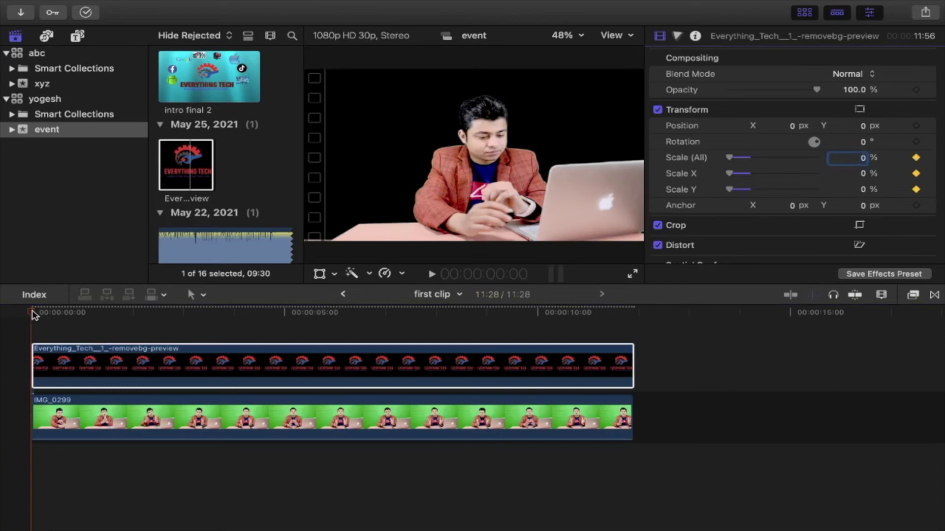
Set the logo's scale to 100% at two seconds and preview the zoom-in.
drag(32, 314, 136, 315)
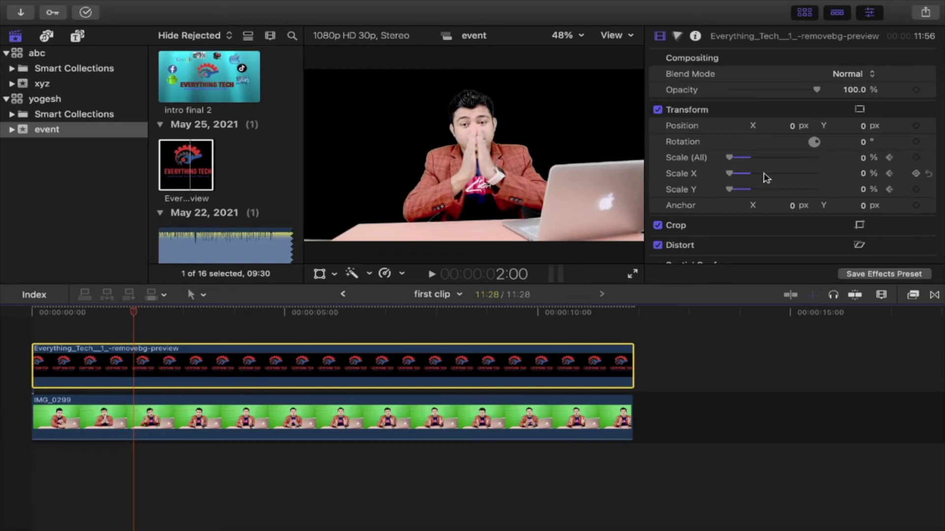
click(863, 161)
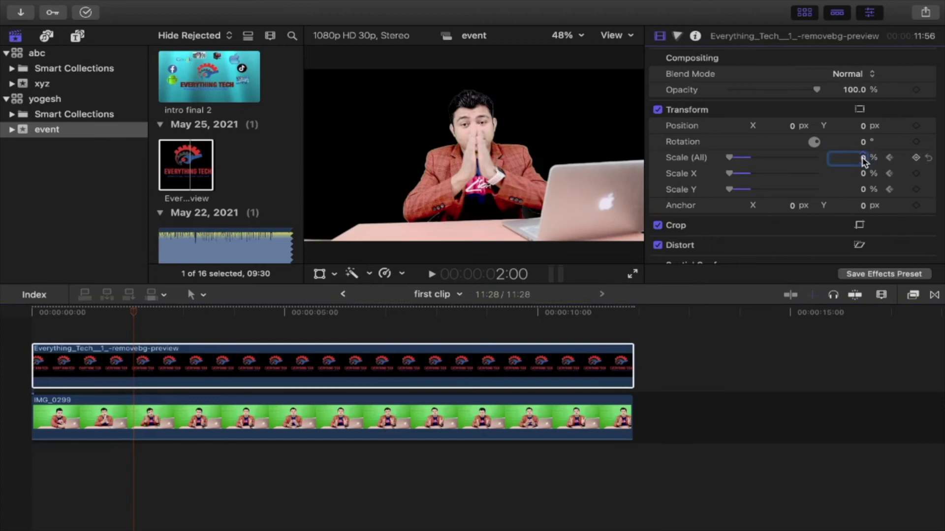
text(100)
key(Return)
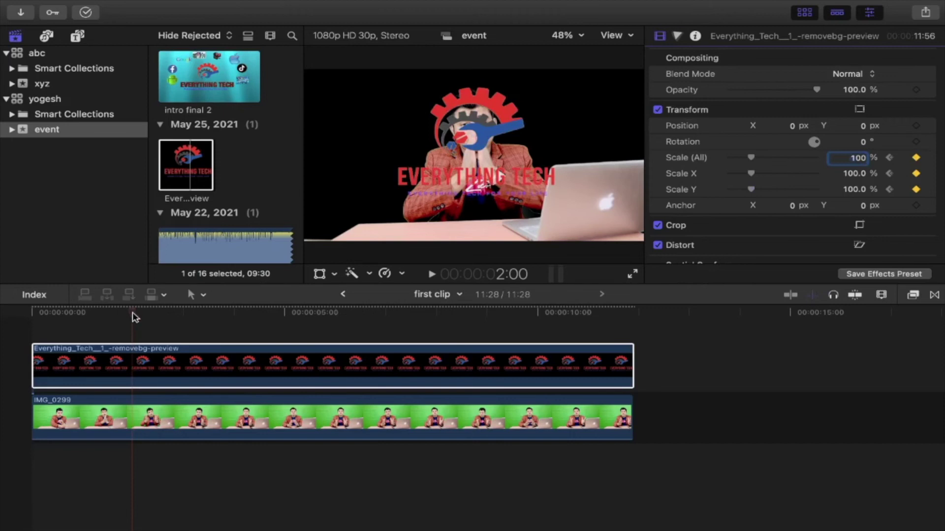
drag(134, 318, 3, 350)
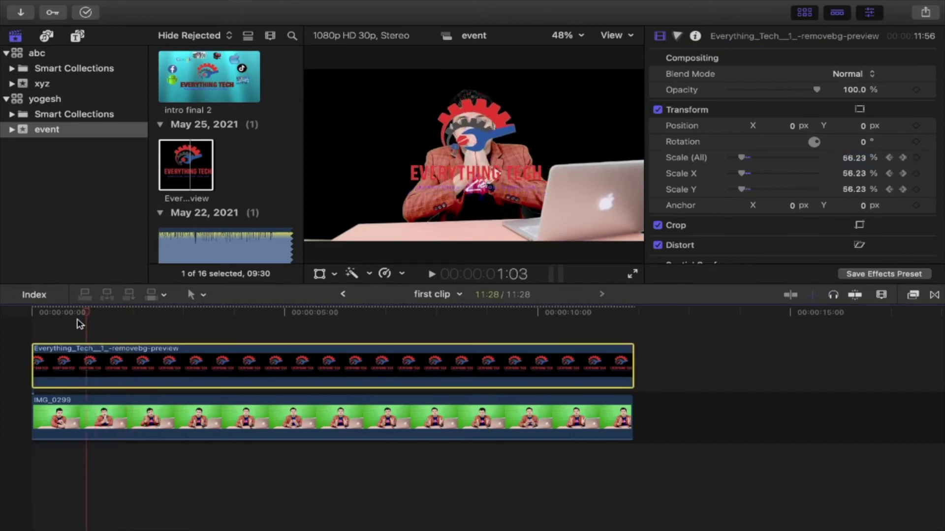
key(space)
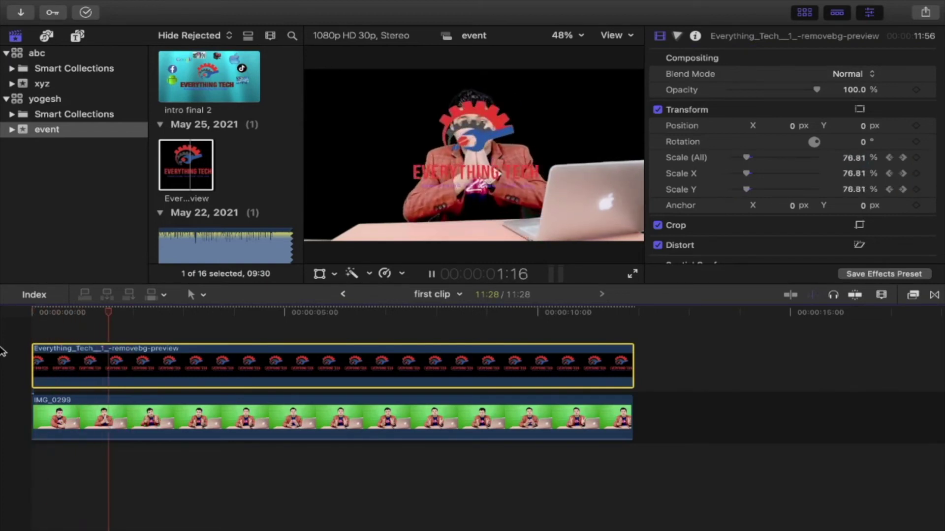
key(space)
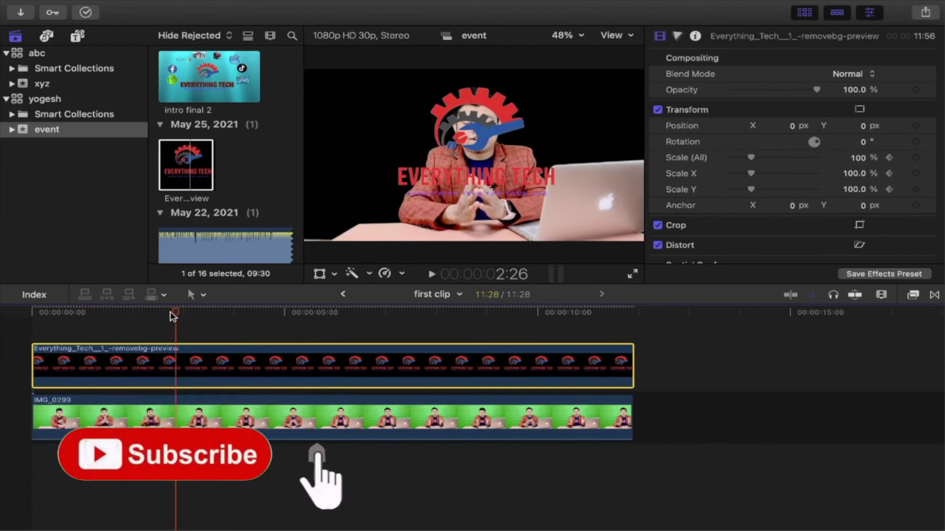
Keyframe the logo's current 100% scale at 2:05.
drag(172, 316, 143, 319)
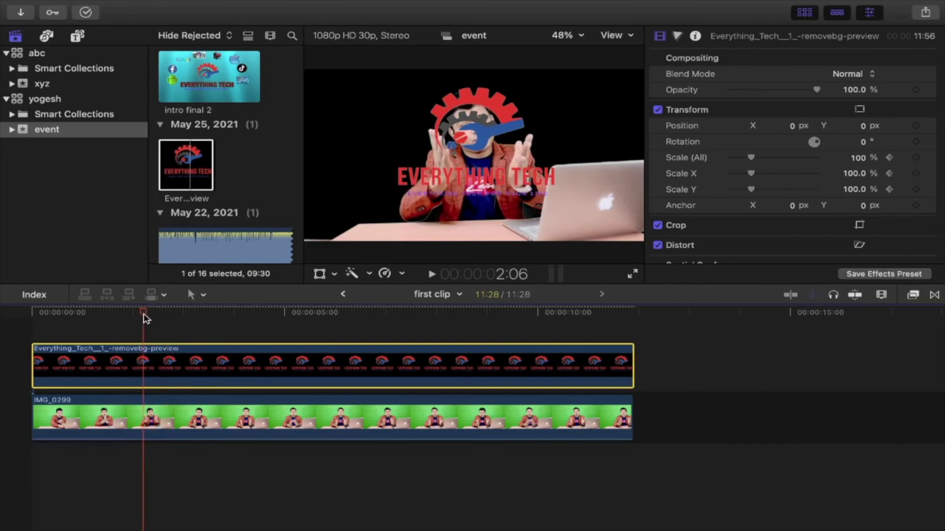
drag(143, 317, 144, 318)
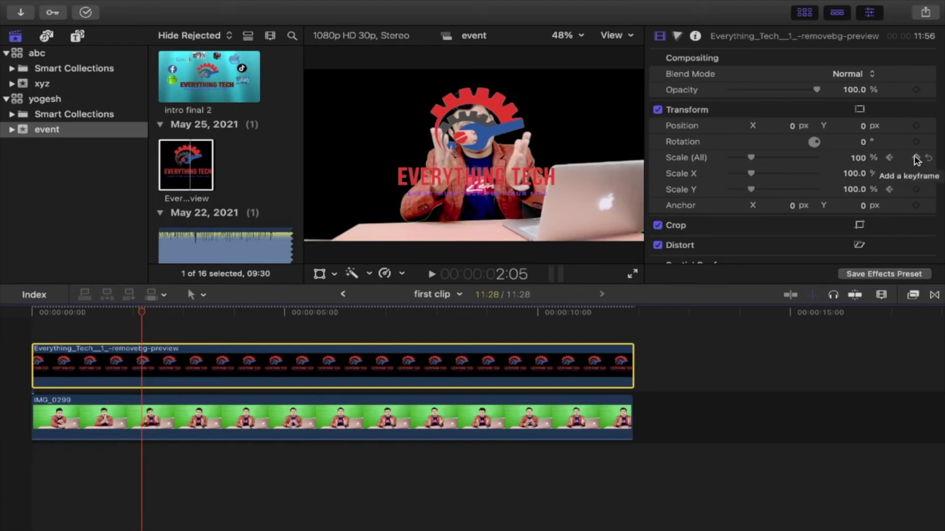
click(915, 158)
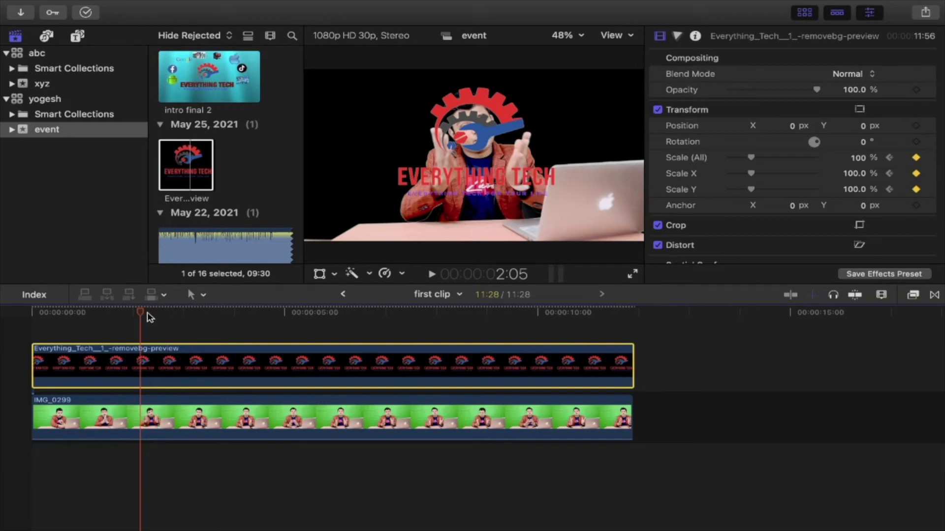
Shrink the logo to 40% Scale (All) at 2:13.
drag(141, 316, 154, 312)
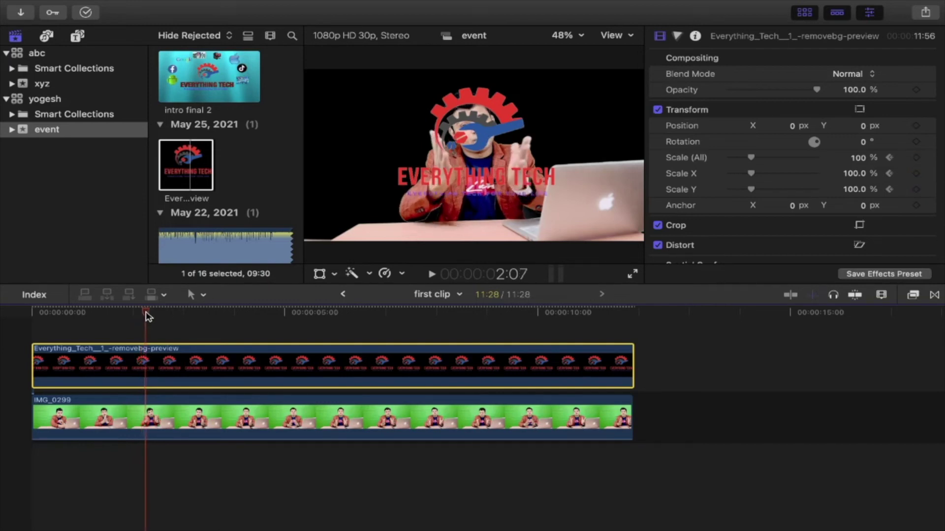
click(860, 158)
text(40)
key(Return)
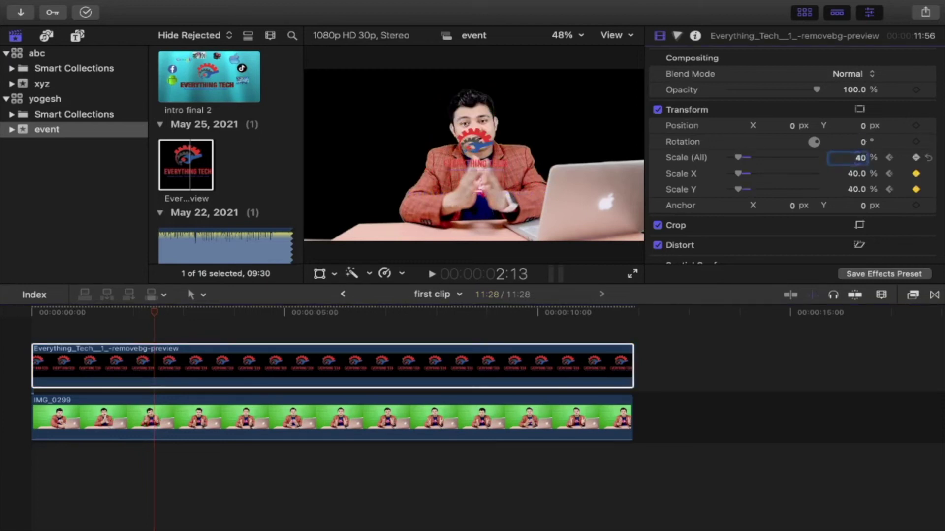
click(474, 146)
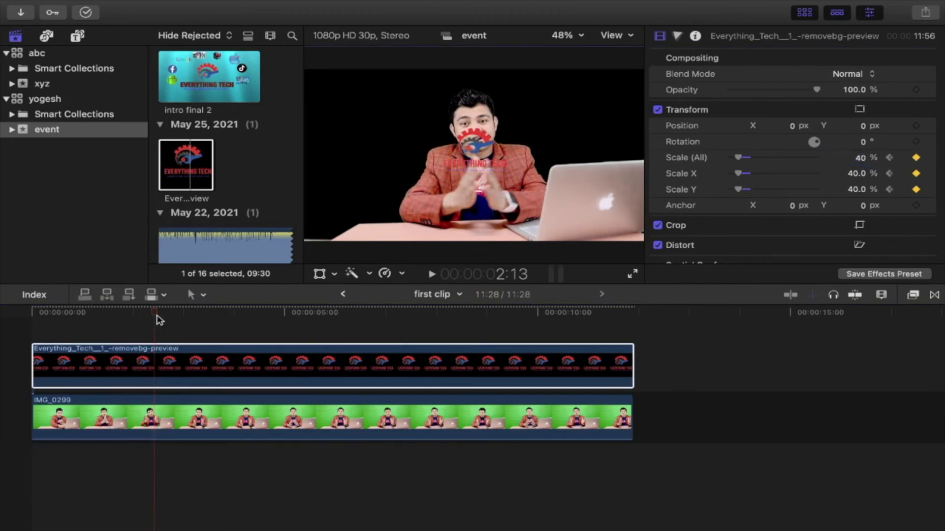
Preview the grow-and-shrink animation, then move the playhead to about 3:11.
drag(154, 315, 3, 332)
key(space)
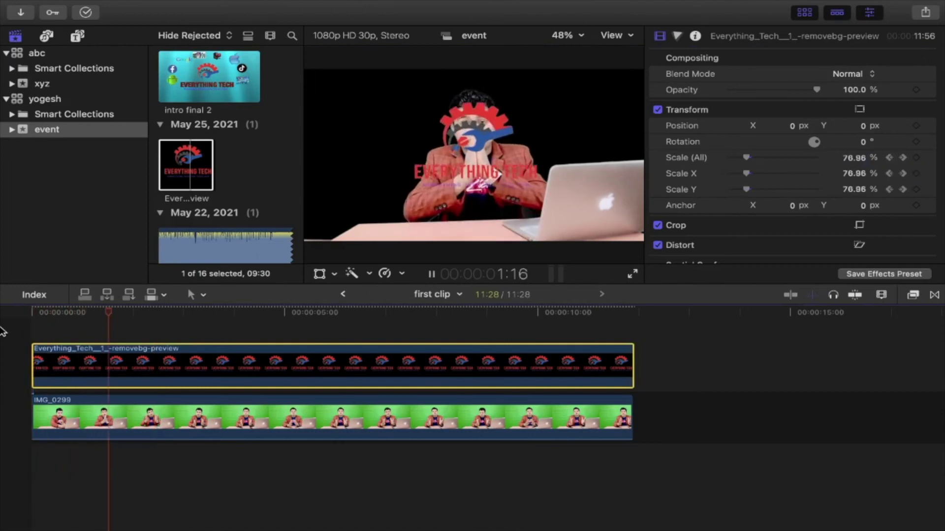
key(space)
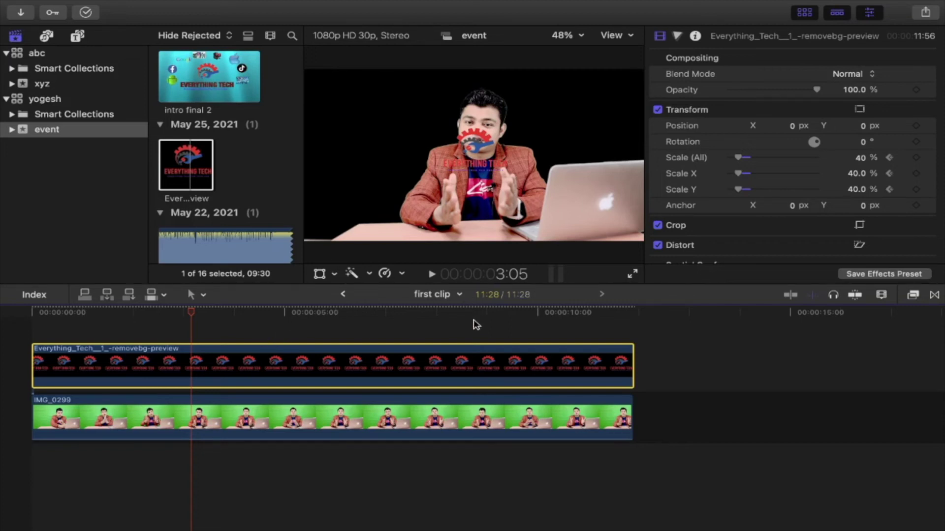
click(485, 146)
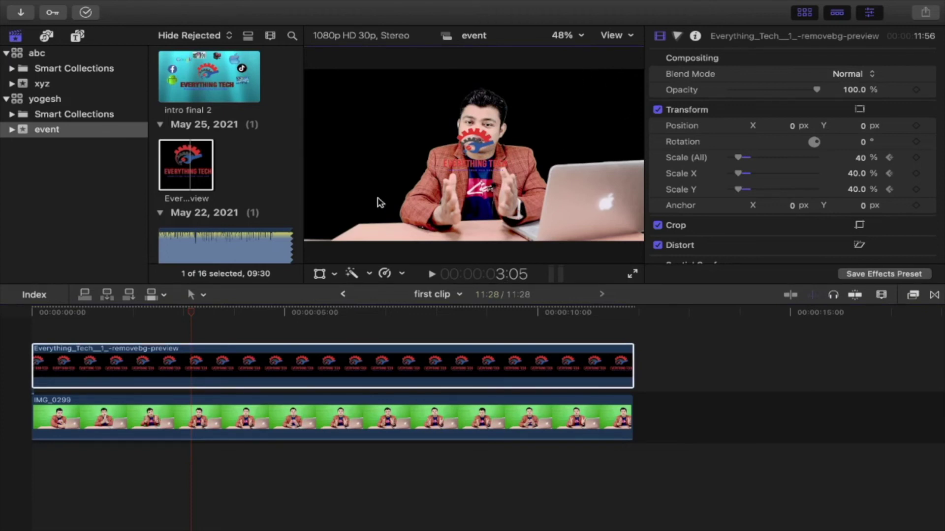
click(193, 313)
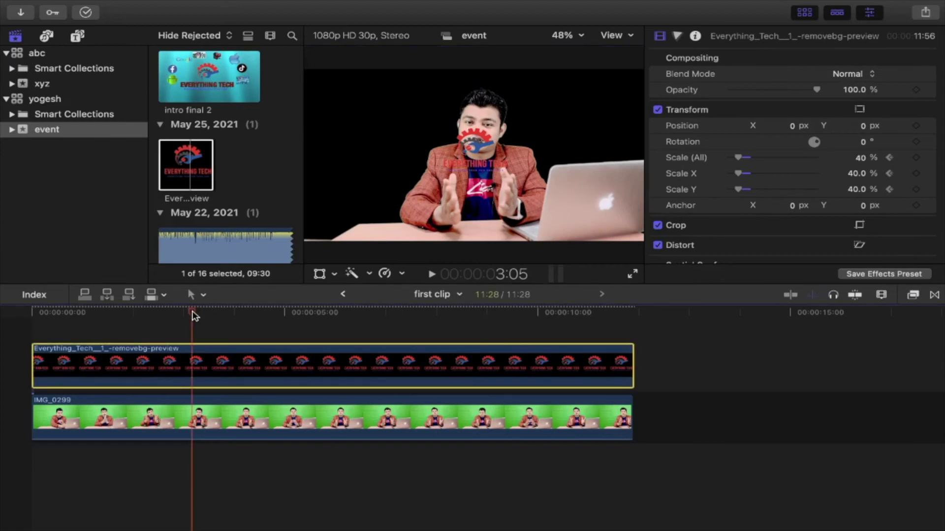
drag(192, 315, 201, 313)
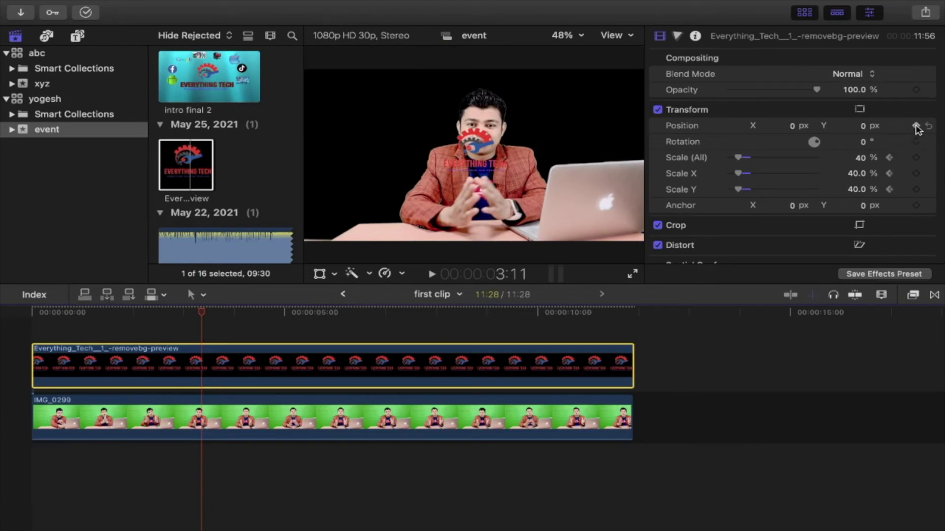
Keyframe the logo's position and move it into the top-right corner at 3:16.
click(916, 126)
click(211, 313)
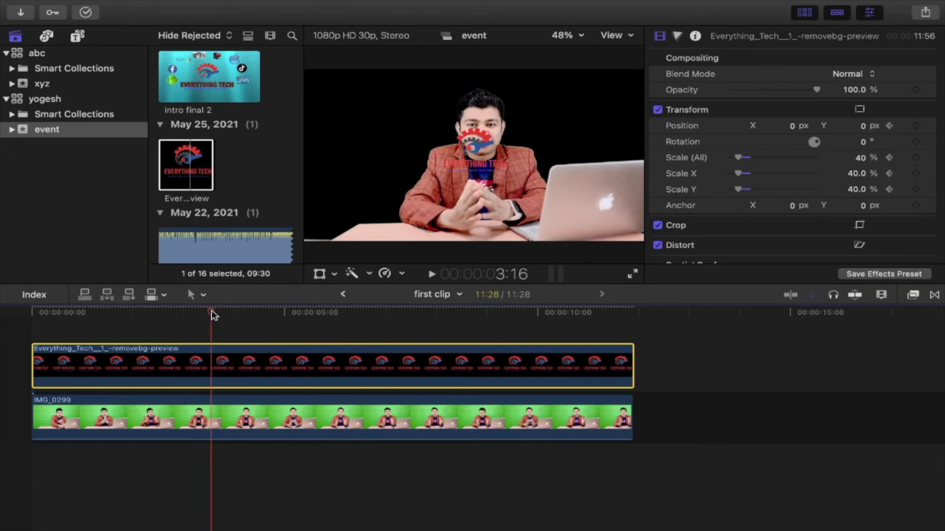
click(319, 276)
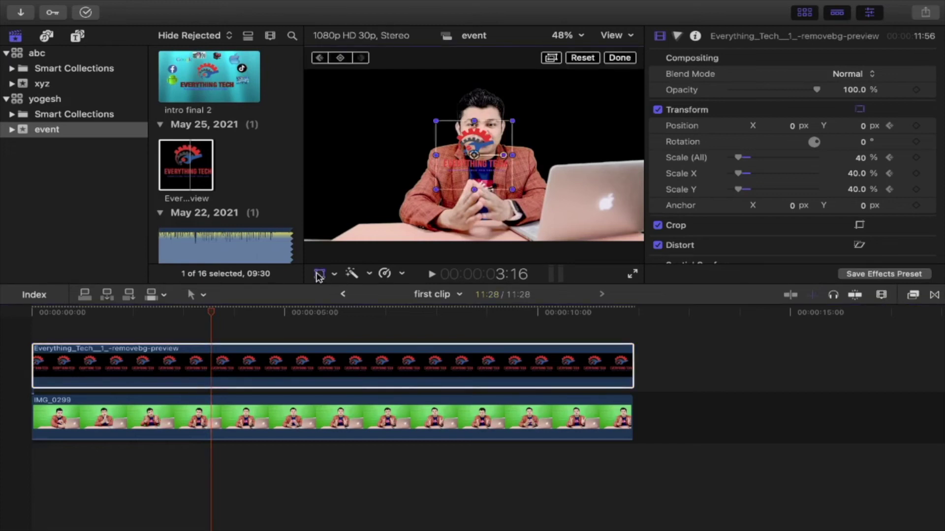
mouse_move(473, 155)
mouse_down()
mouse_move(607, 102)
mouse_move(343, 101)
mouse_move(589, 113)
mouse_move(585, 120)
mouse_move(600, 103)
mouse_up()
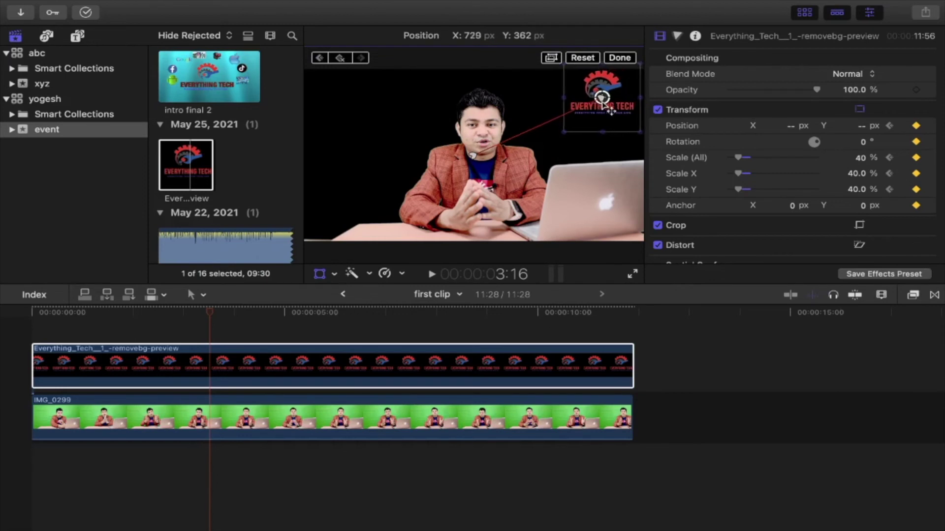
drag(601, 103, 602, 99)
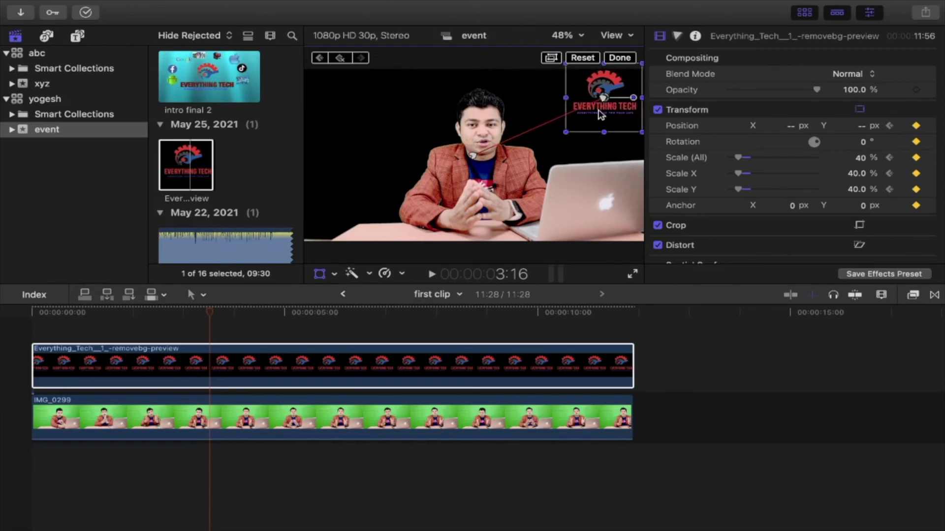
click(618, 60)
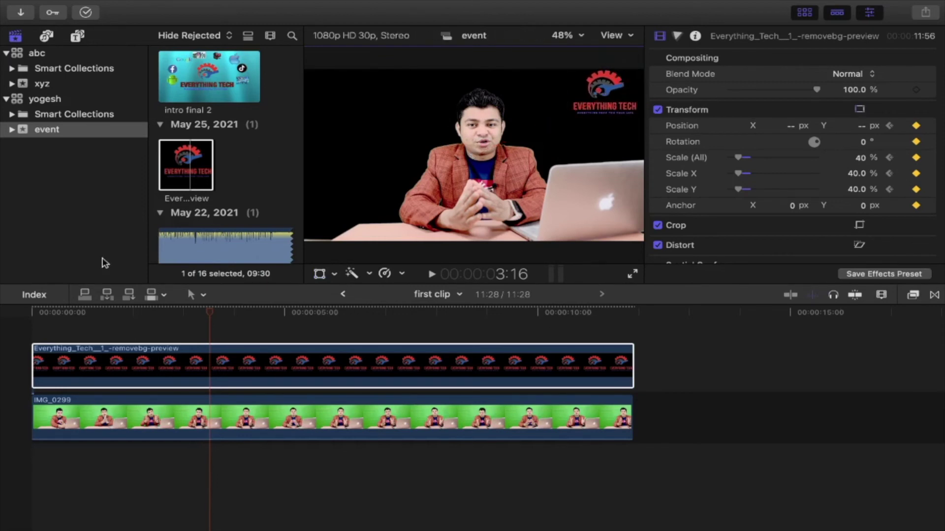
Play the full logo animation from the start.
click(30, 311)
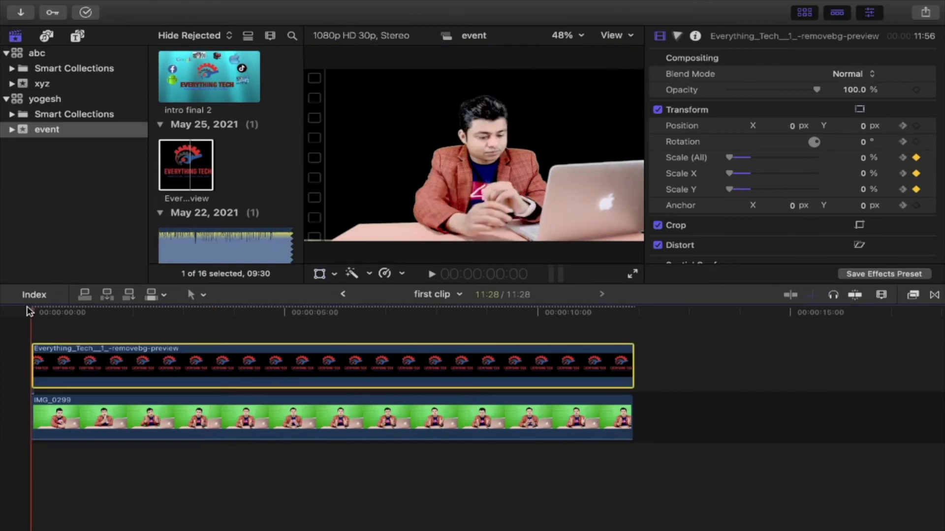
key(space)
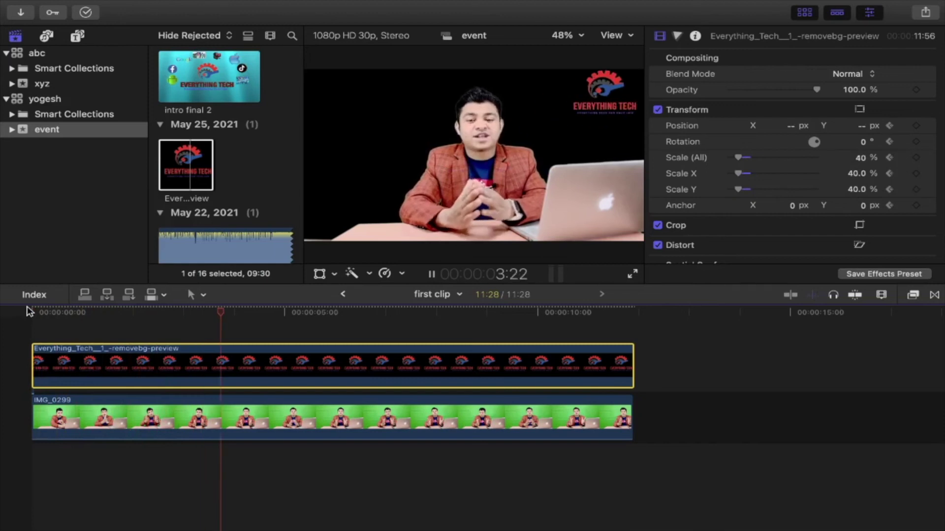
key(space)
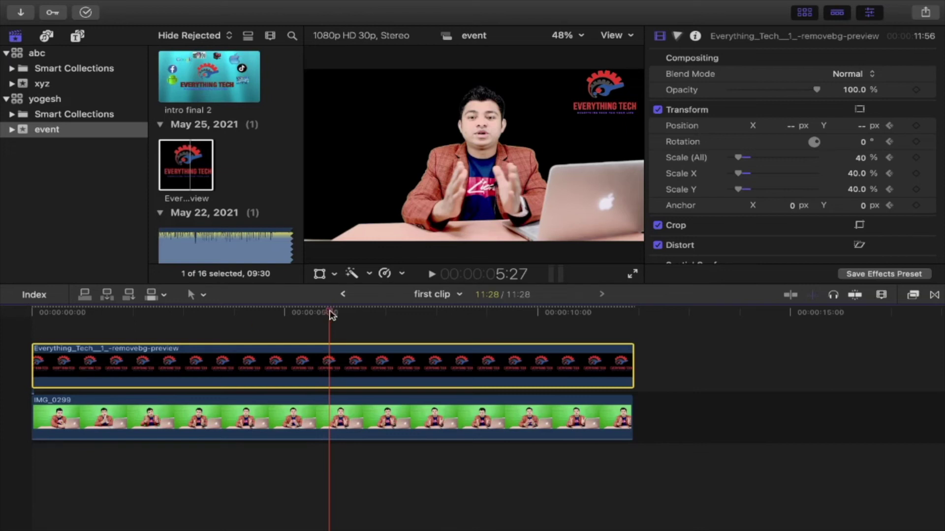
Apply the Bad TV effect from the Effects browser to the IMG_0299 presenter clip.
click(408, 423)
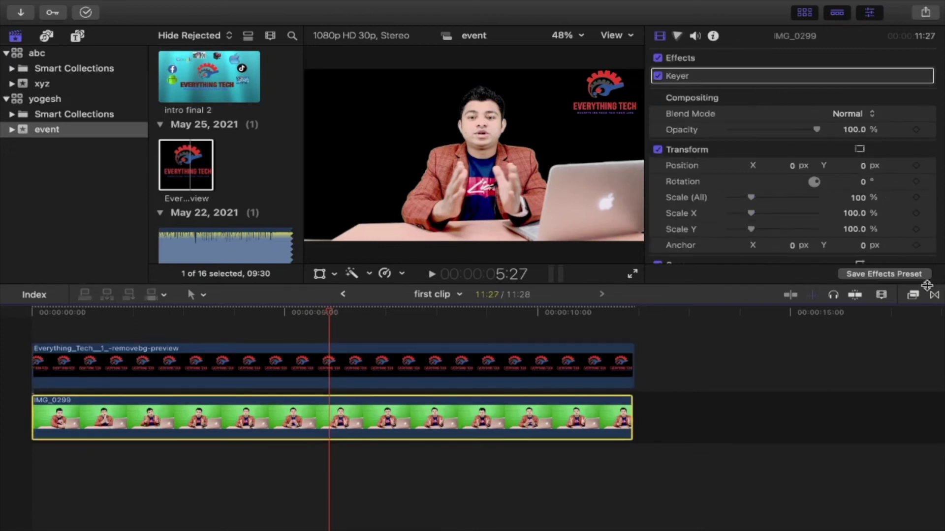
click(913, 294)
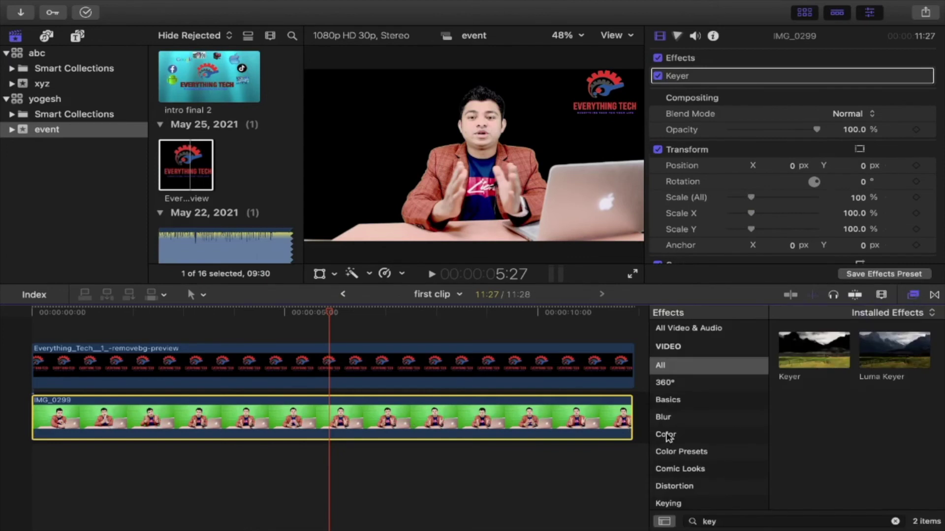
click(895, 522)
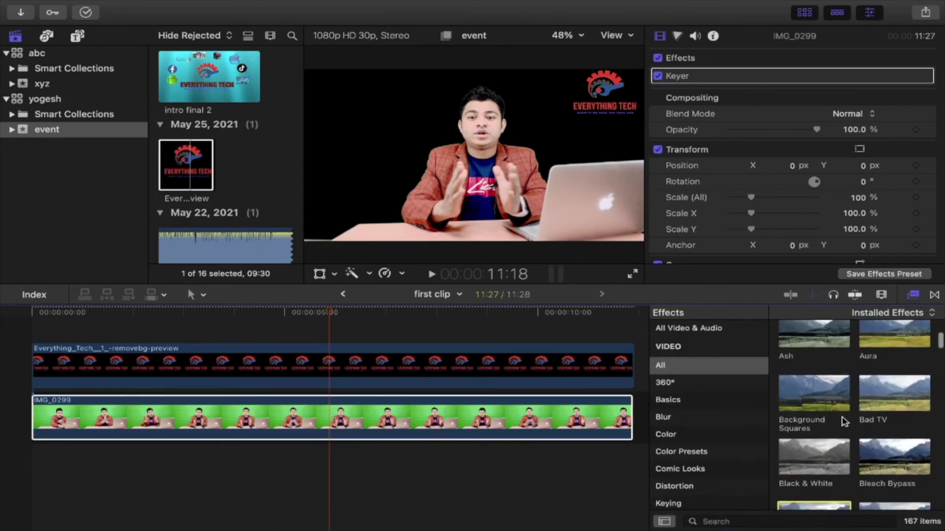
scroll(844, 422, down, 1)
click(873, 389)
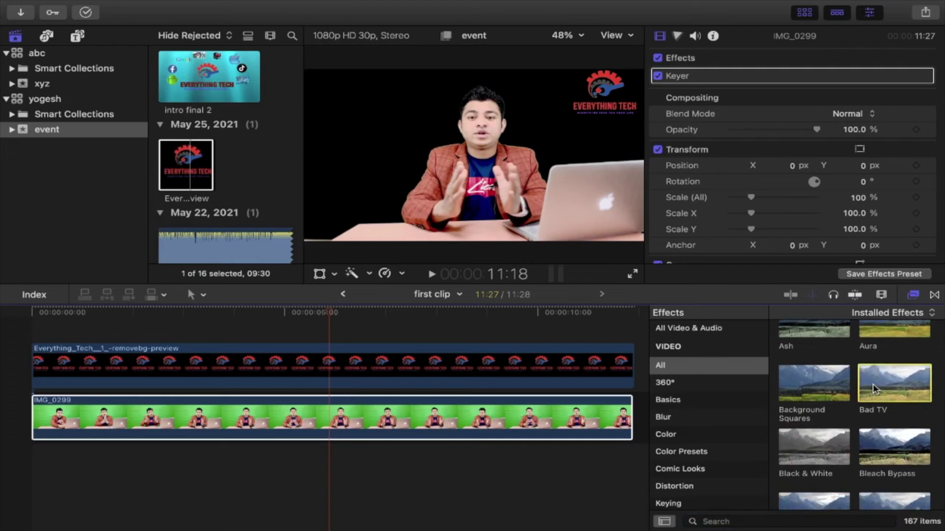
drag(874, 389, 441, 429)
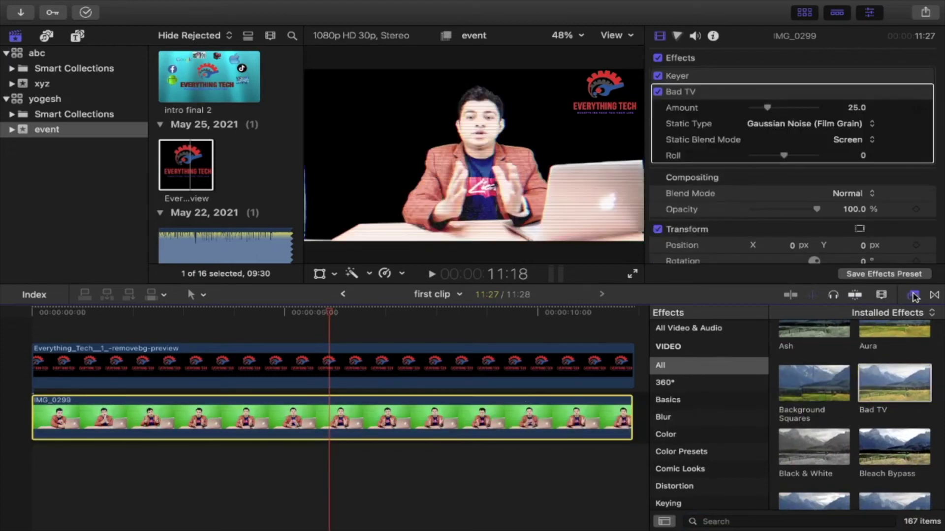
click(914, 296)
Preview the Bad TV look from about 3:10, then return to the start.
click(200, 311)
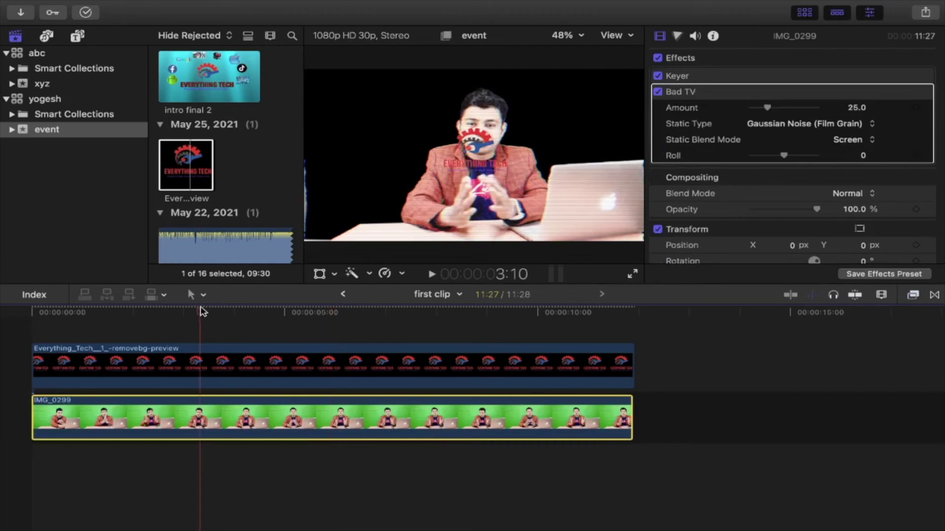
key(space)
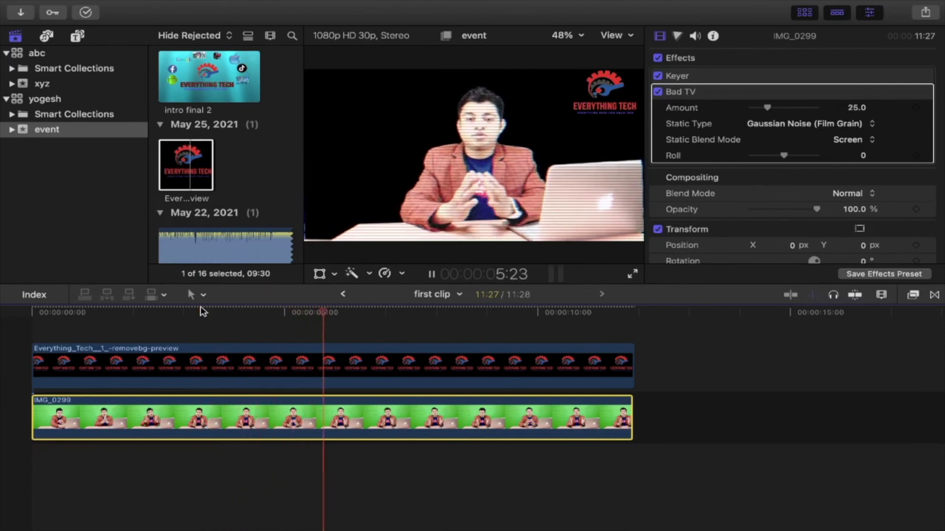
key(space)
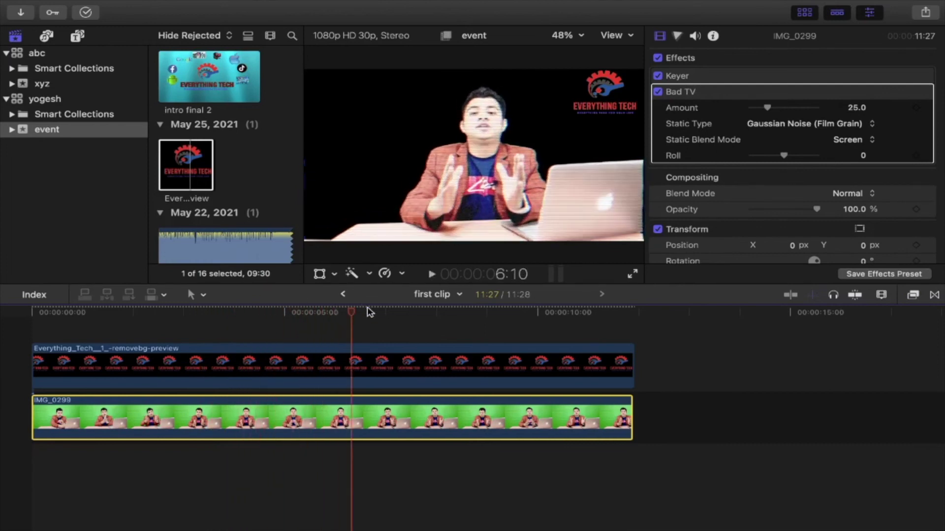
drag(353, 315, 38, 350)
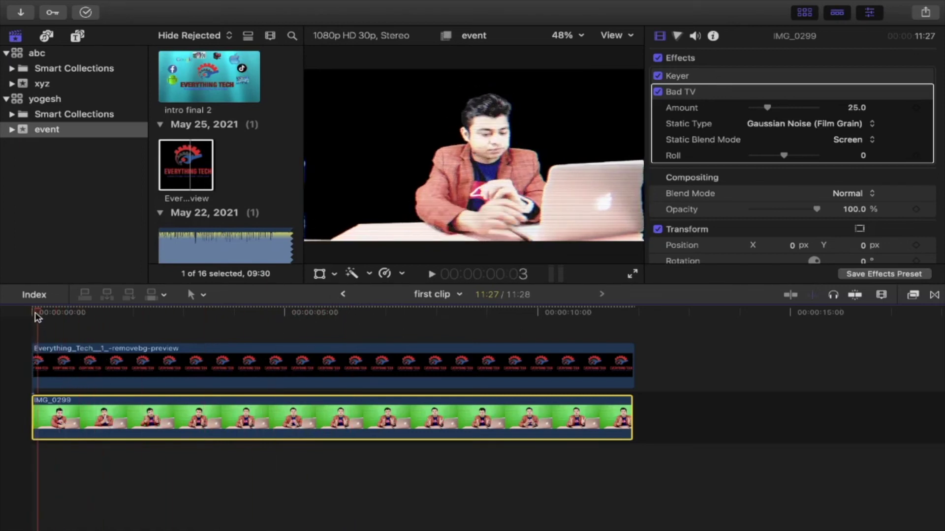
mouse_move(38, 350)
mouse_down()
mouse_move(35, 316)
mouse_move(236, 320)
mouse_up()
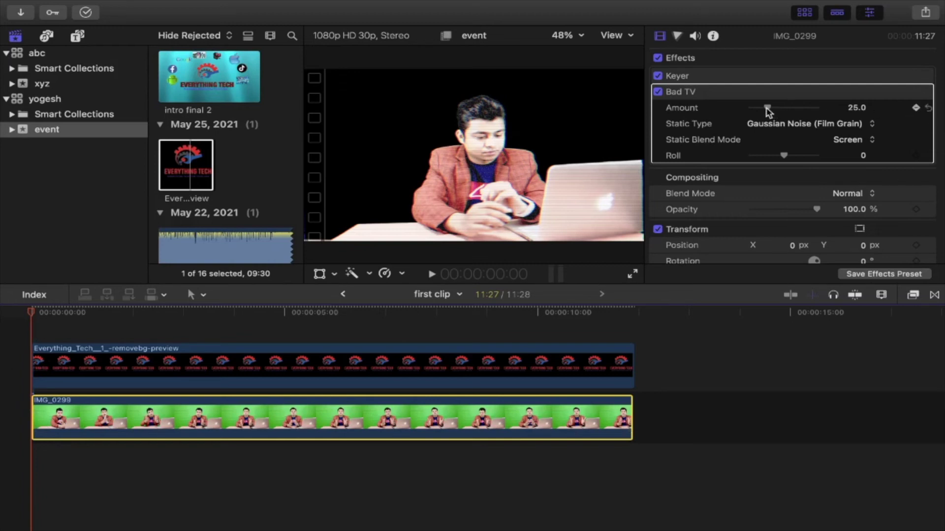
Keyframe Bad TV Amount from 0 at the start to 51.86 at 4:00, then preview.
drag(766, 106, 702, 124)
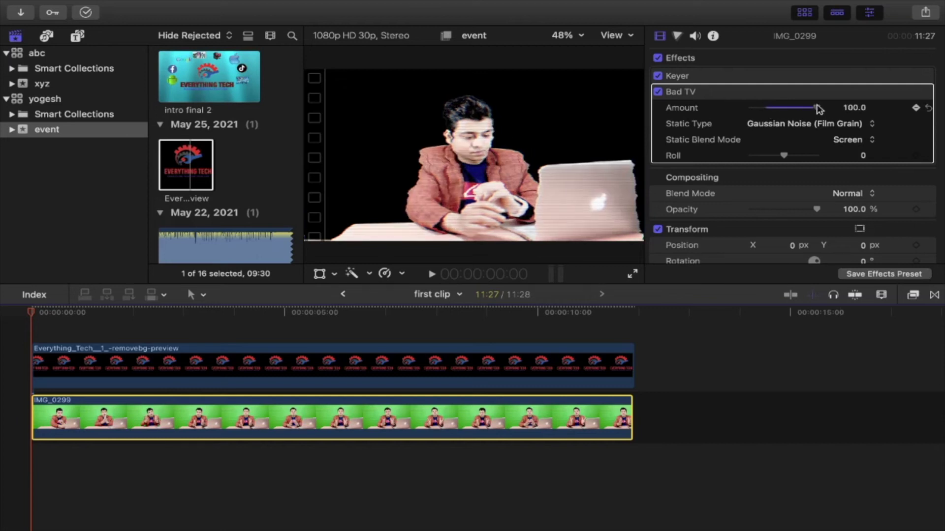
key(alt+k)
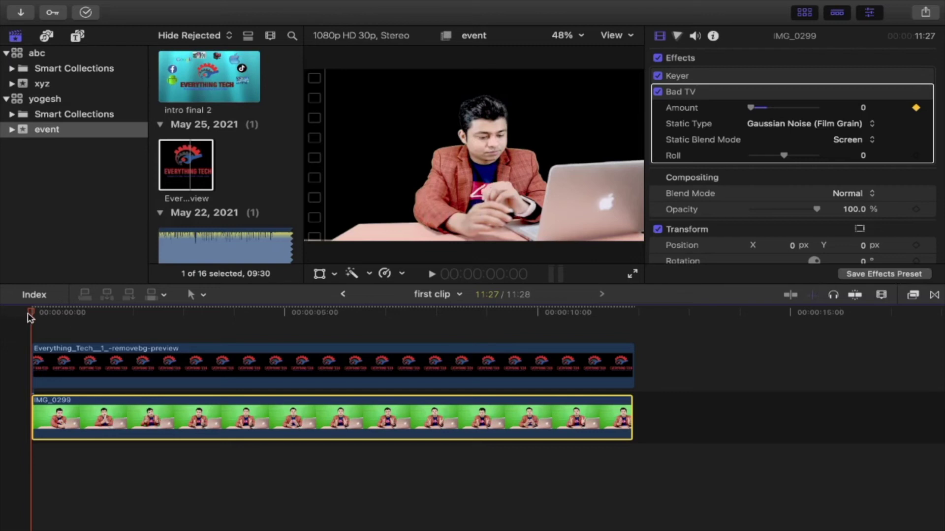
drag(31, 316, 235, 320)
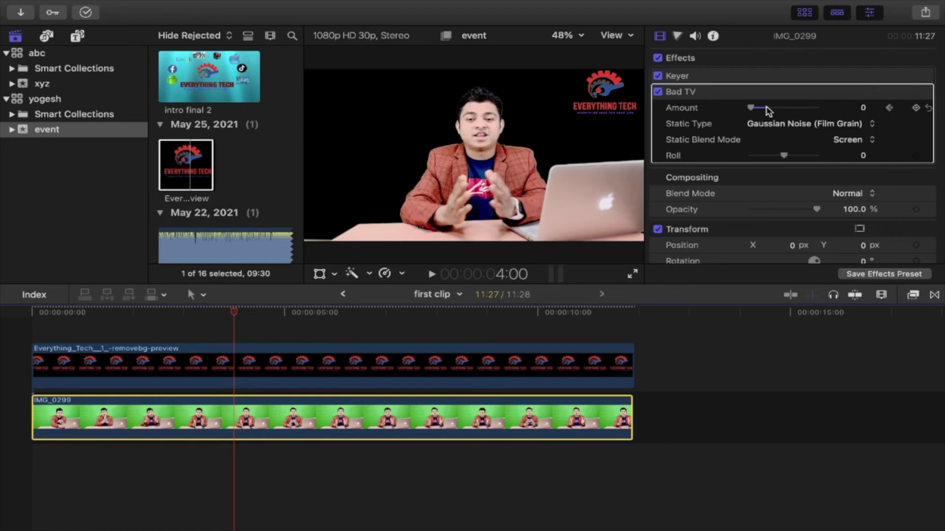
drag(753, 107, 785, 109)
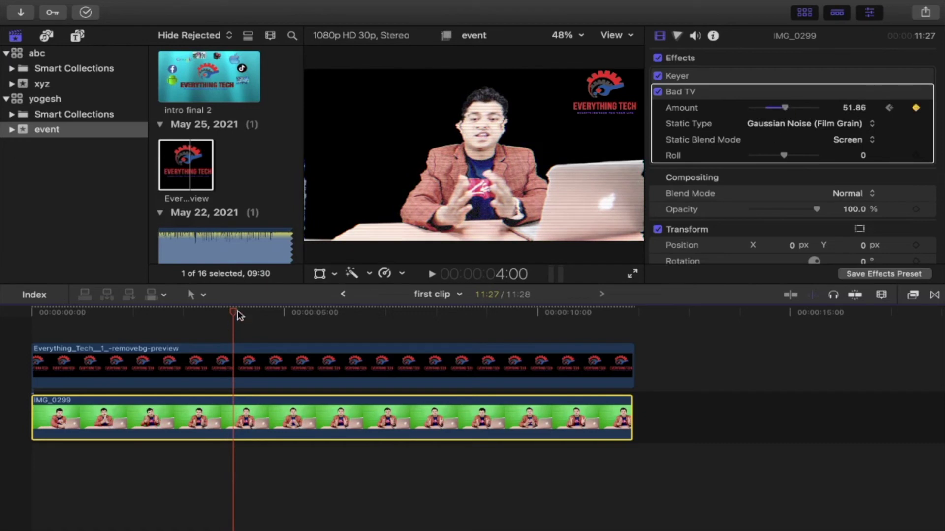
drag(234, 313, 14, 317)
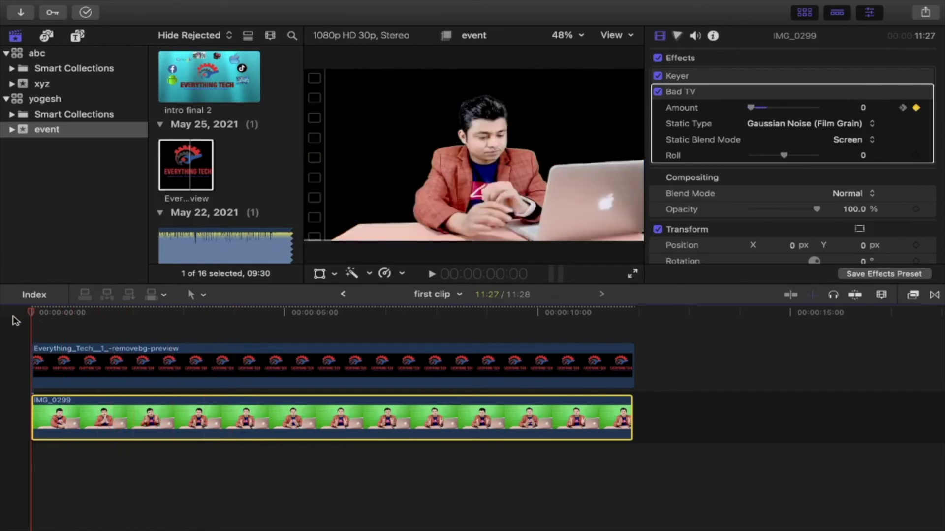
key(space)
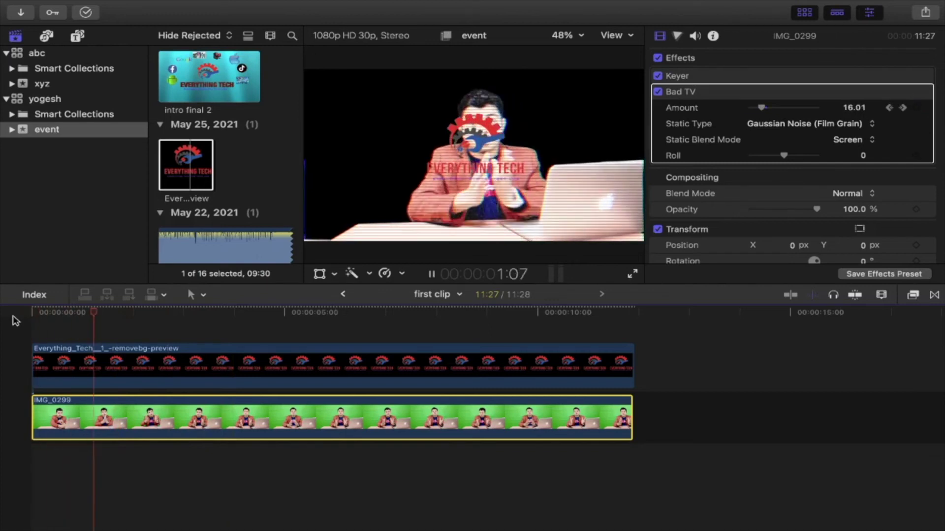
key(space)
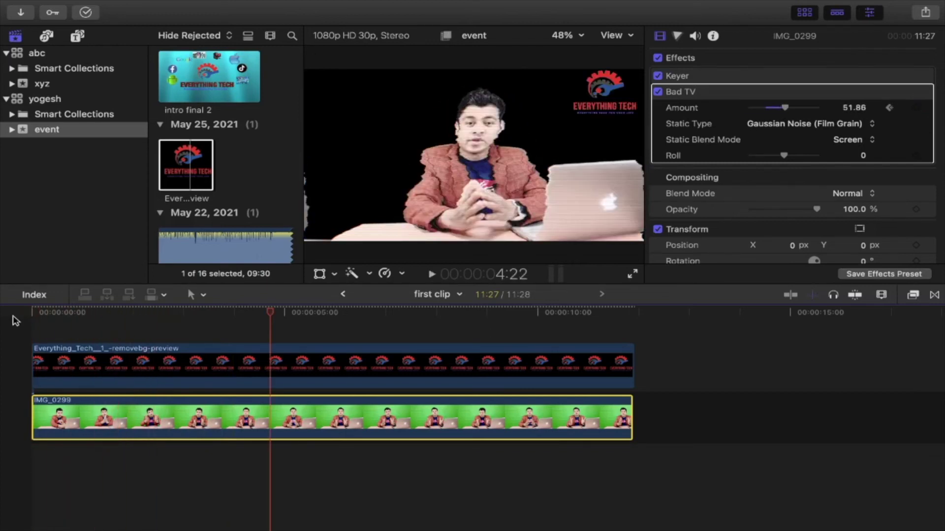
Disable Bad TV and delete the Everything_Tech logo clip.
click(658, 91)
click(471, 376)
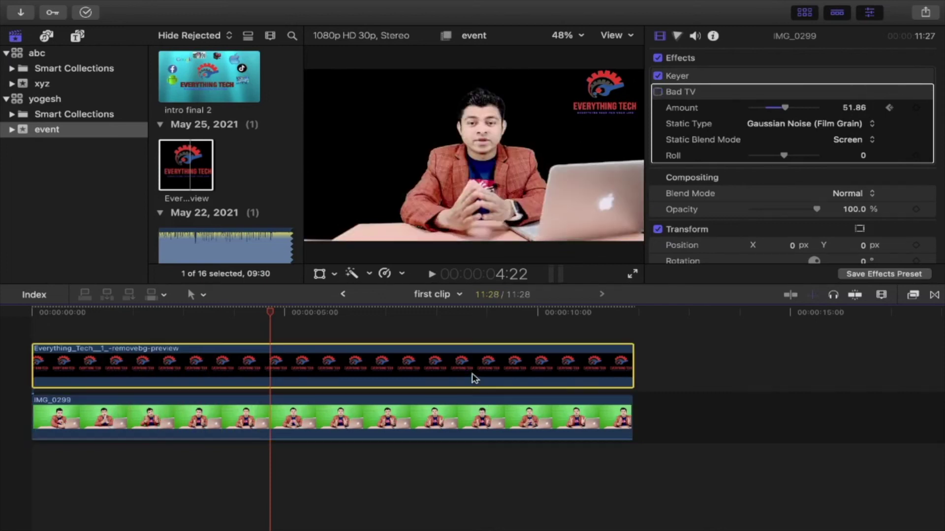
key(Delete)
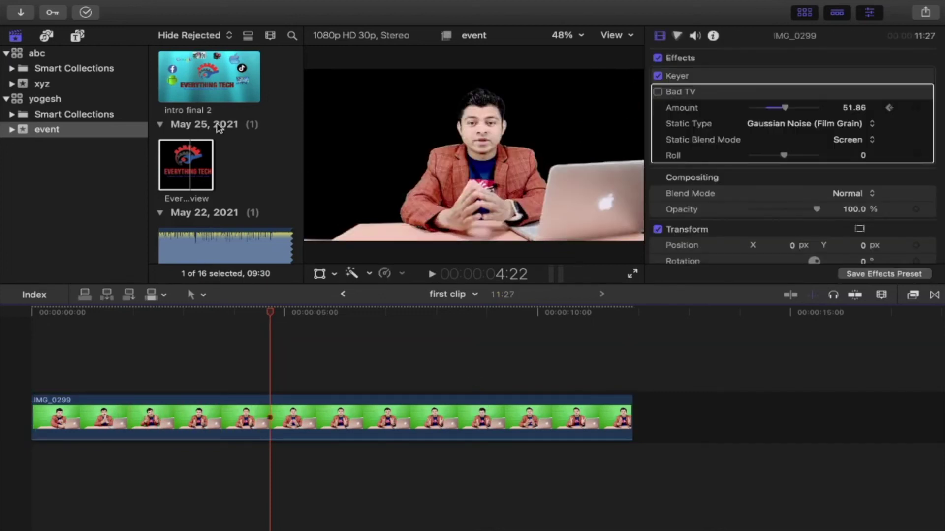
Add the pexels-maksim-goncharenok-5642523 flower-field clip above IMG_0299.
scroll(217, 127, down, 5)
scroll(218, 128, down, 5)
scroll(219, 129, down, 5)
scroll(219, 129, down, 5)
scroll(219, 129, down, 2)
click(209, 197)
drag(209, 197, 237, 357)
Blade the flower-field clip at IMG_0299's end, delete the leftover piece and gap, and enable Transform.
click(300, 312)
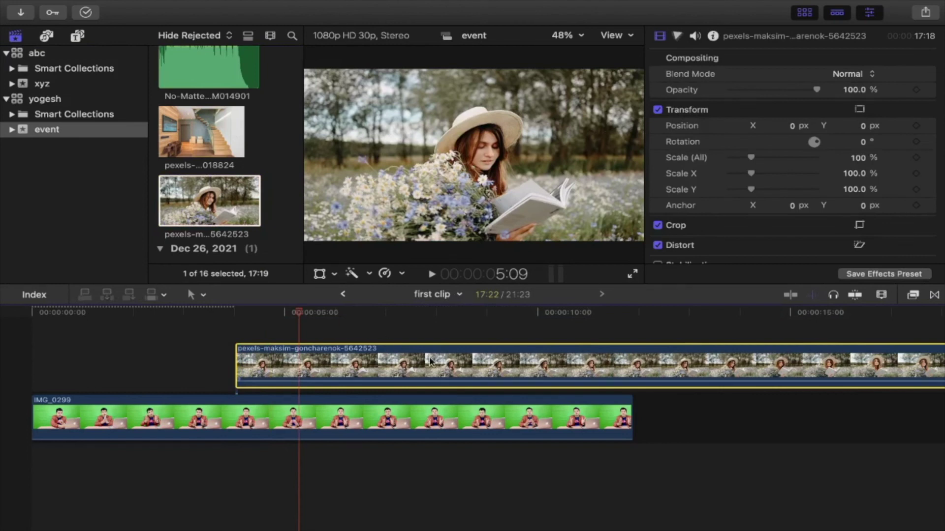
key(b)
click(635, 365)
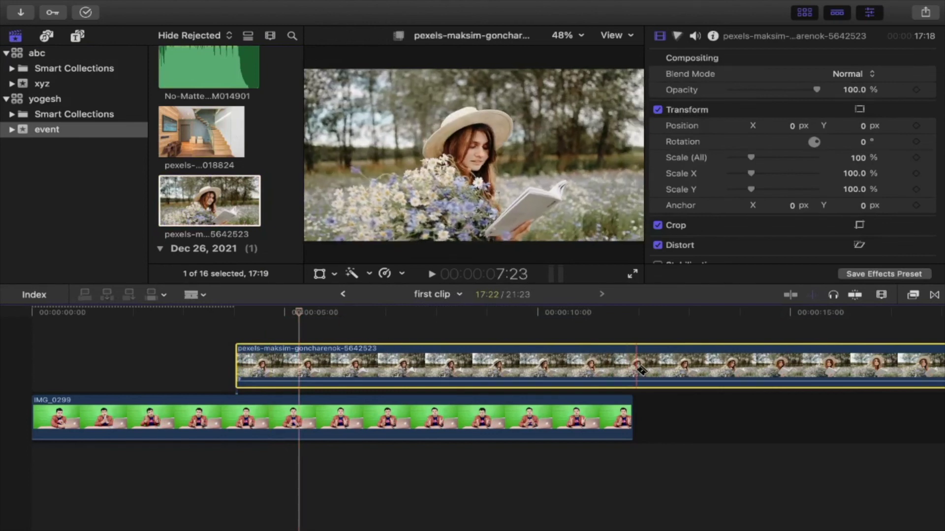
key(a)
click(692, 365)
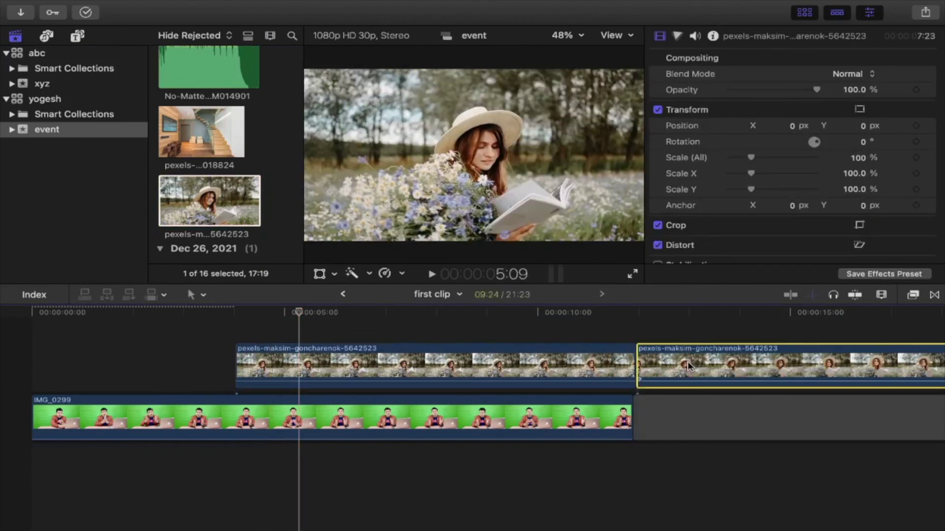
key(Delete)
click(696, 411)
key(Delete)
click(264, 373)
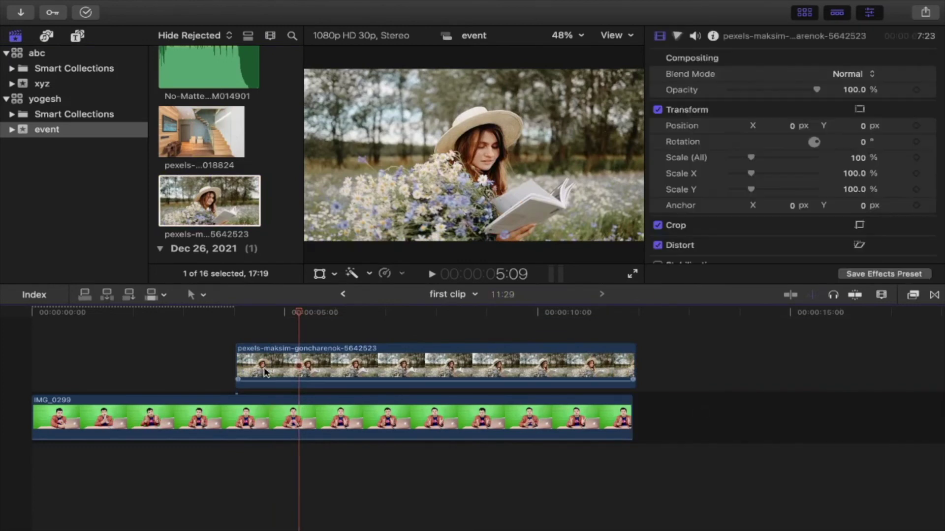
click(320, 274)
Scale the flower-field clip to 36.5%, place it lower-left, and preview the inset.
mouse_move(305, 240)
mouse_down()
mouse_move(412, 186)
mouse_move(429, 166)
mouse_move(333, 214)
mouse_up()
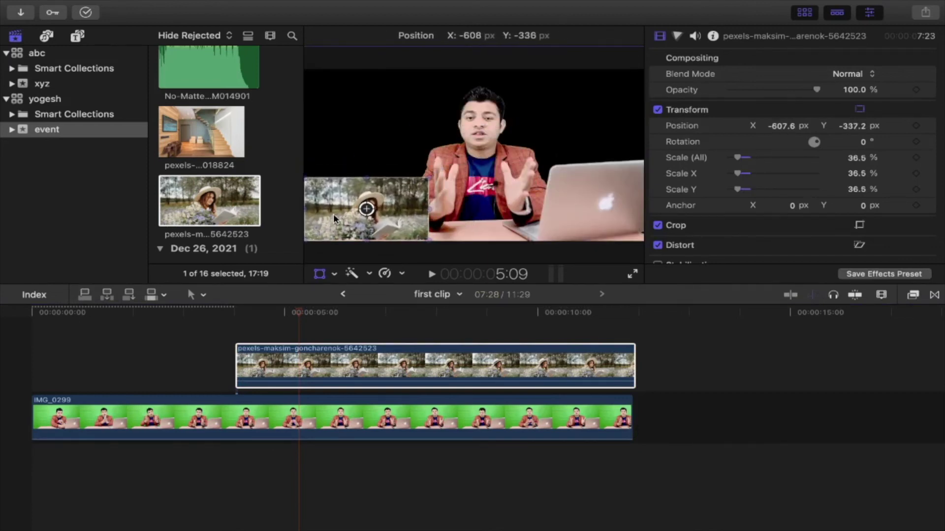
drag(333, 214, 336, 214)
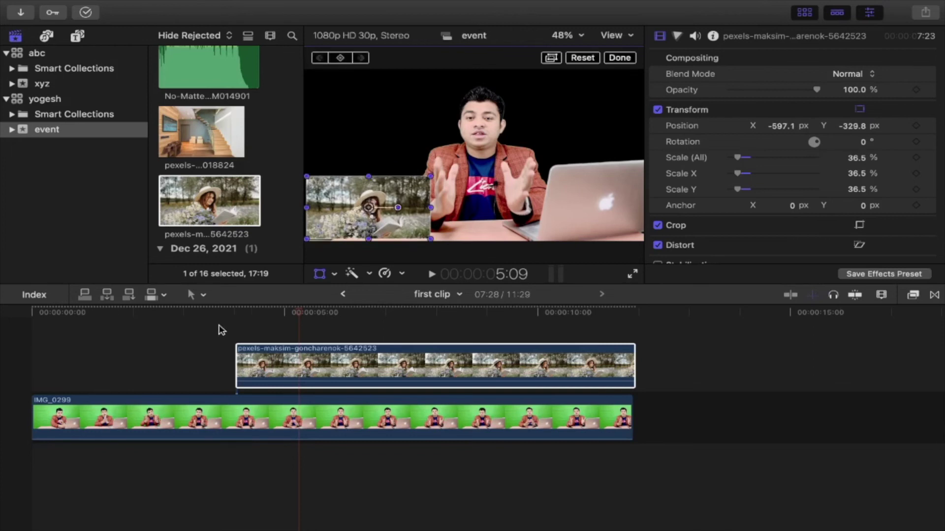
click(193, 313)
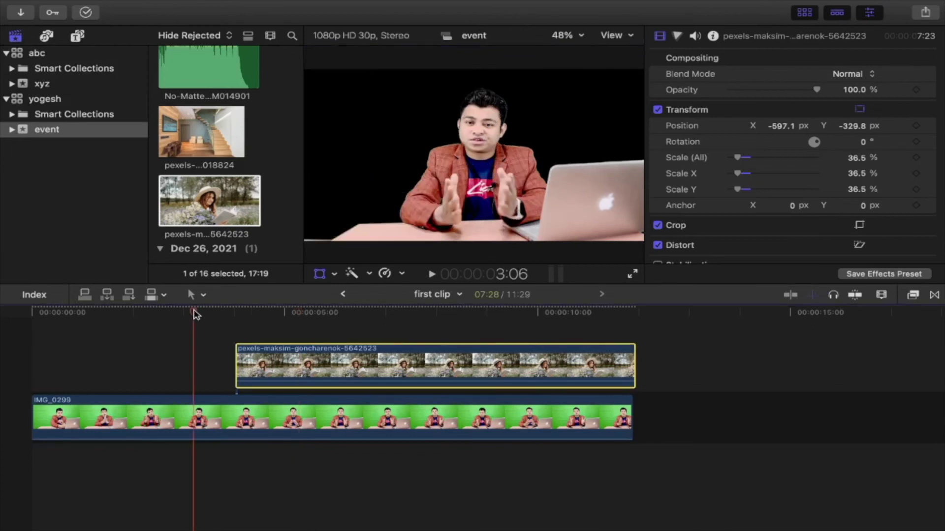
key(space)
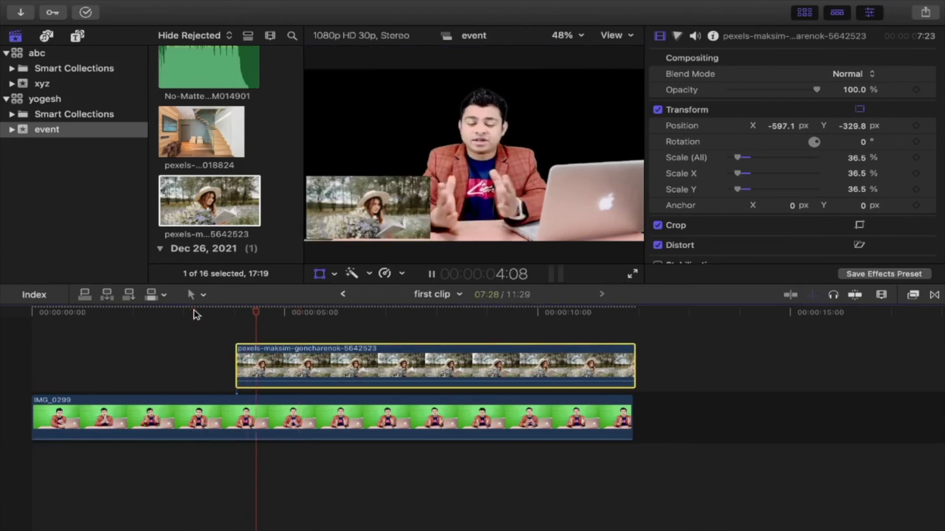
key(space)
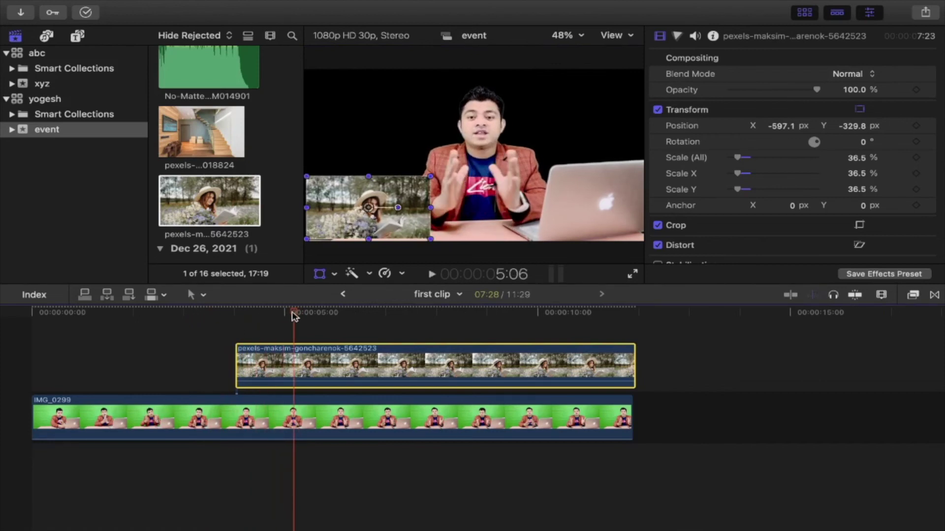
Keyframe the inset's Scale (All) at 0% around 4 seconds.
drag(294, 313, 237, 320)
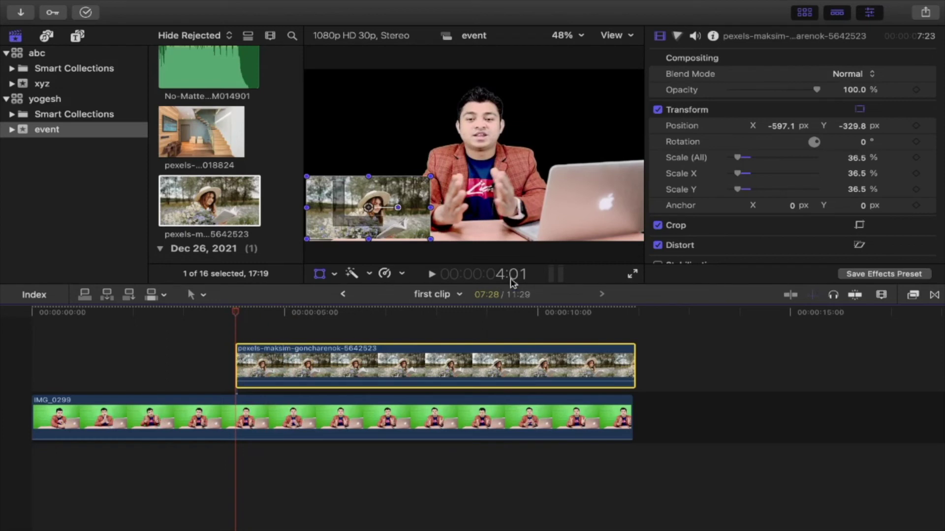
mouse_move(891, 157)
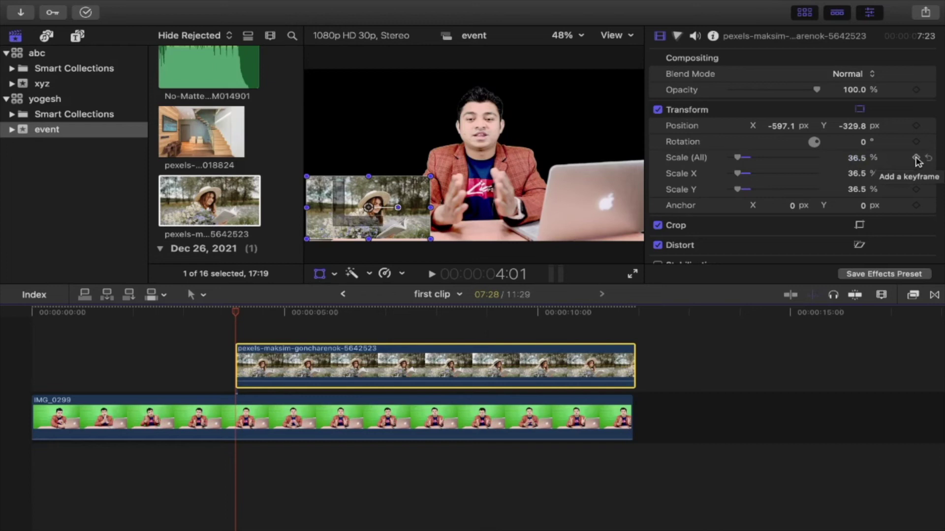
click(917, 159)
click(851, 161)
text(0)
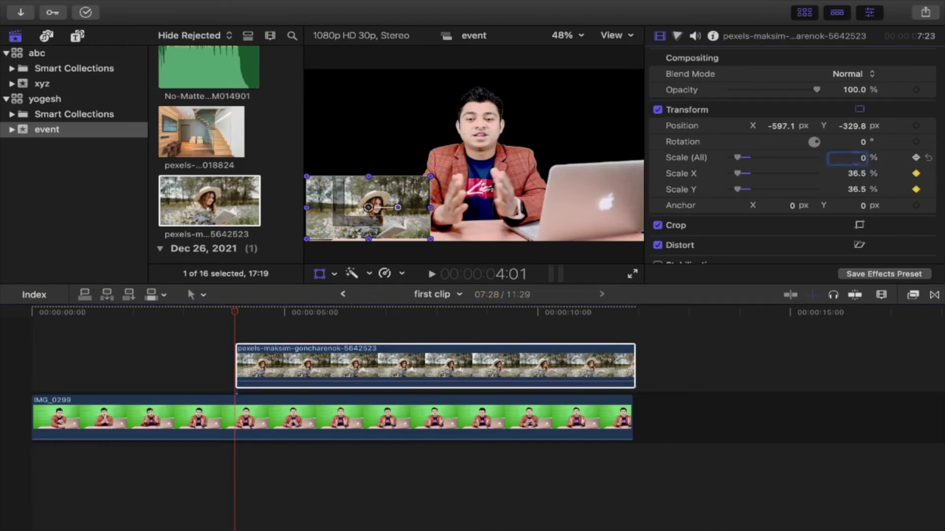
key(Return)
Set the inset's scale to 36% slightly later and preview the grow-in.
drag(233, 315, 273, 312)
click(863, 157)
text(3)
key(Return)
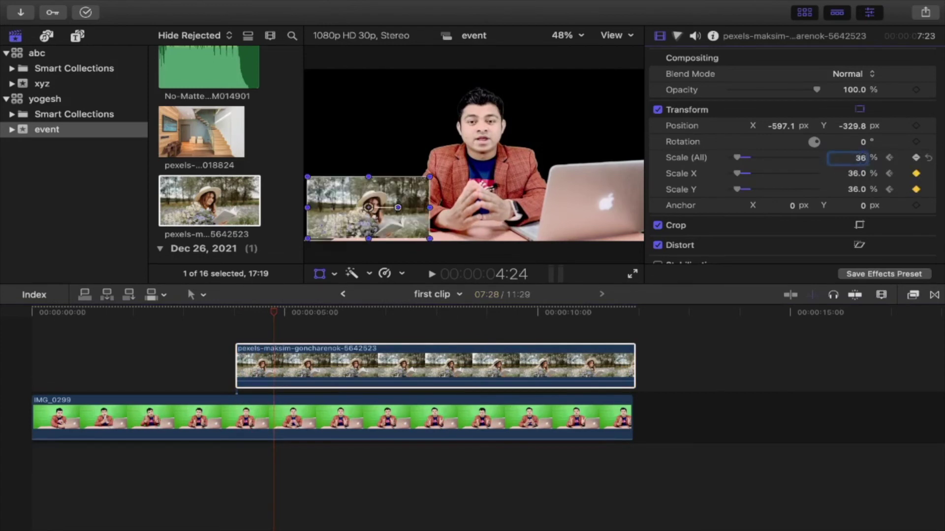
click(181, 313)
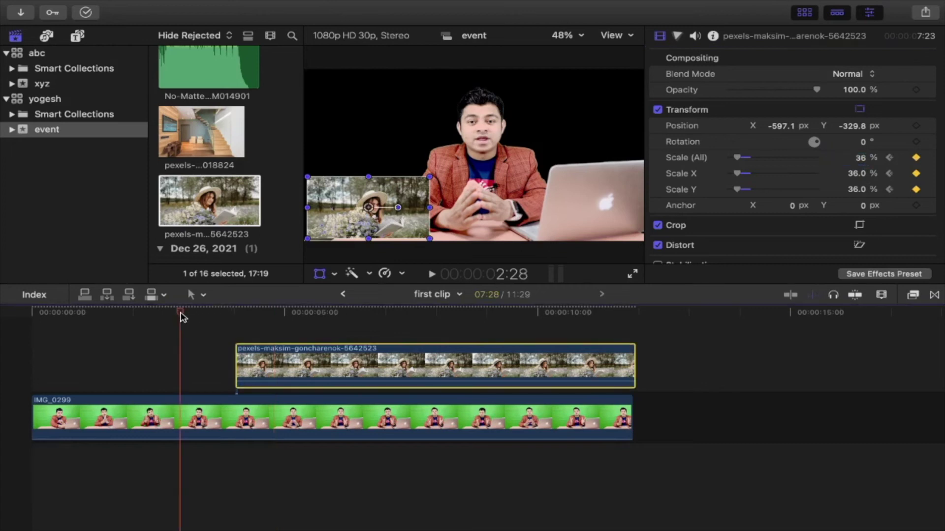
key(space)
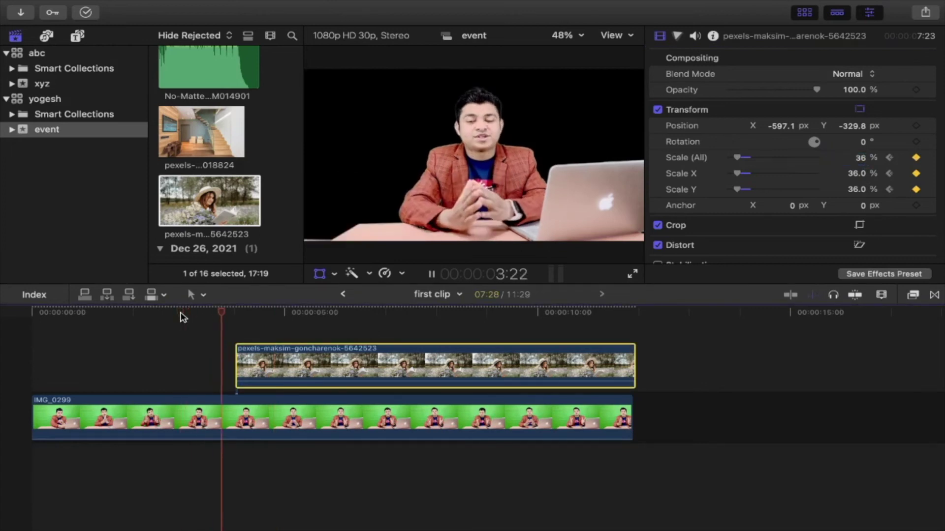
key(space)
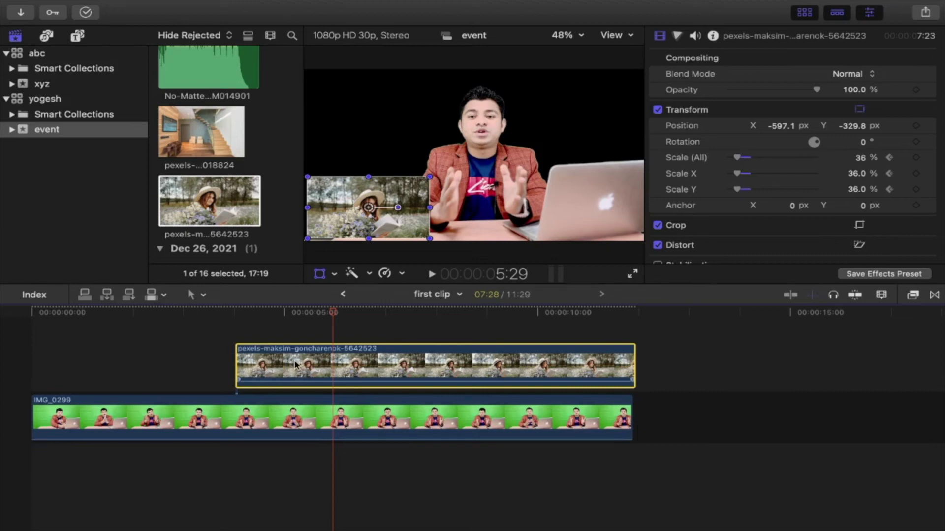
Show Video Animation for the inset, reposition its second Transform keyframe, and preview.
right_click(296, 364)
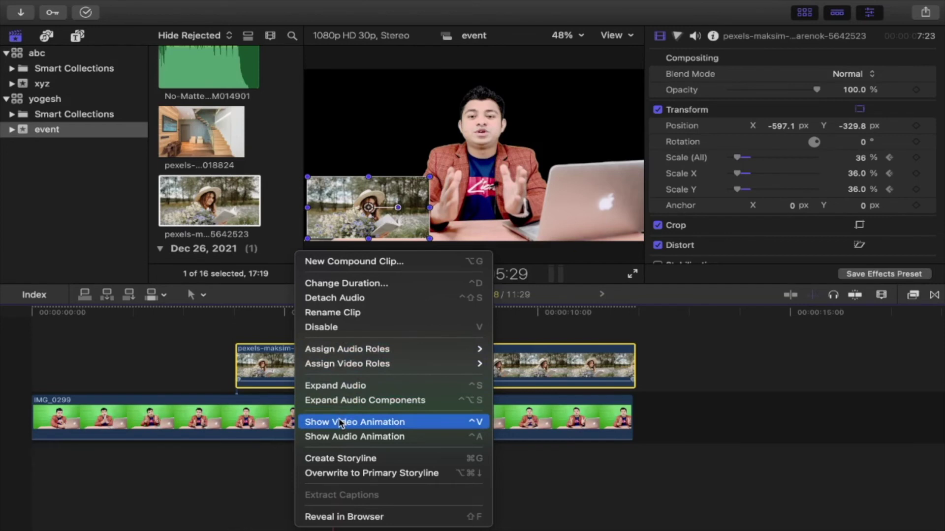
click(340, 424)
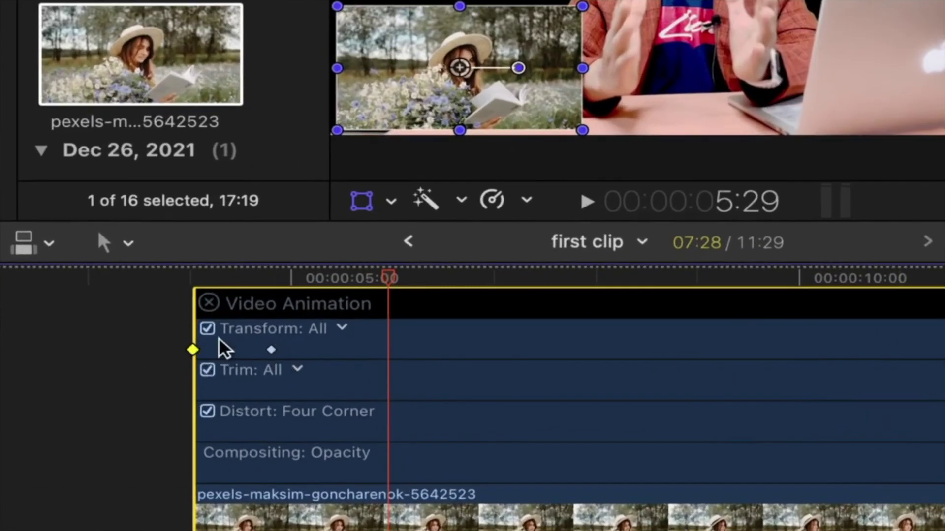
click(272, 349)
click(192, 349)
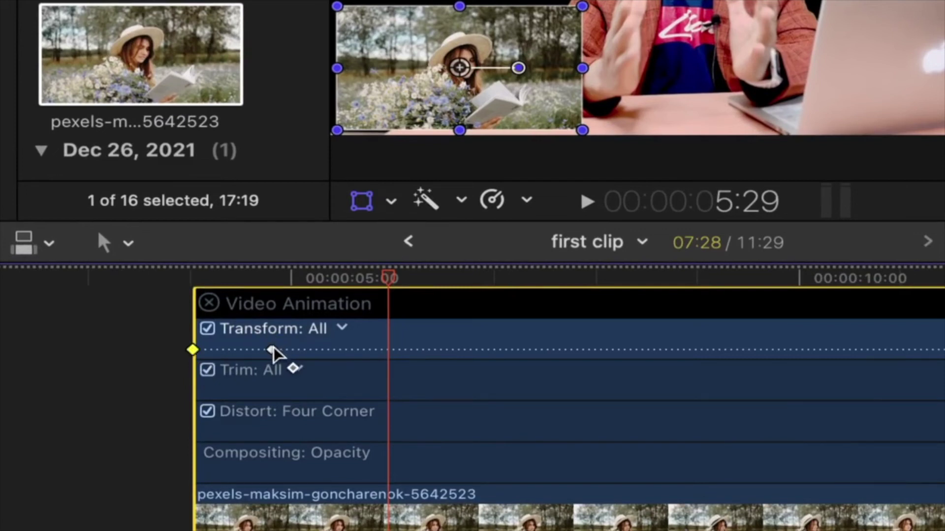
mouse_move(272, 350)
mouse_down()
mouse_move(348, 349)
mouse_move(243, 350)
mouse_up()
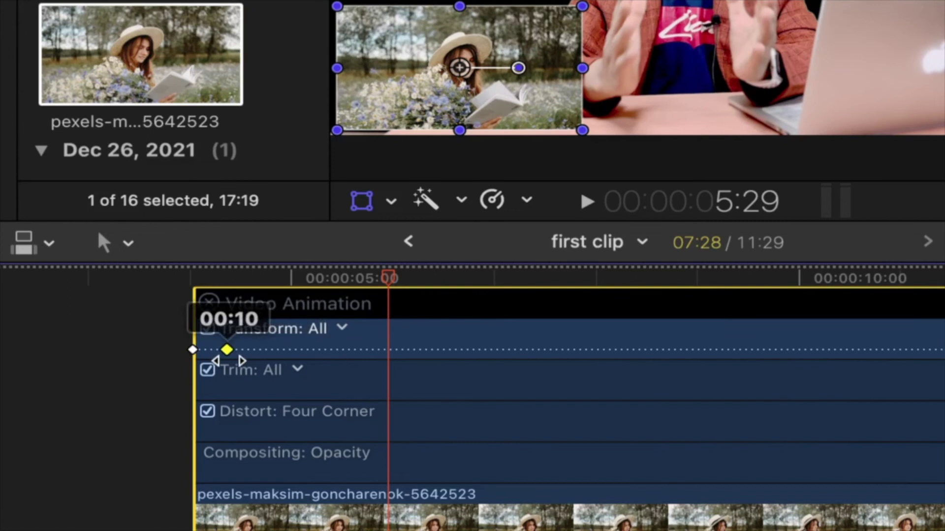
drag(243, 350, 219, 349)
click(133, 272)
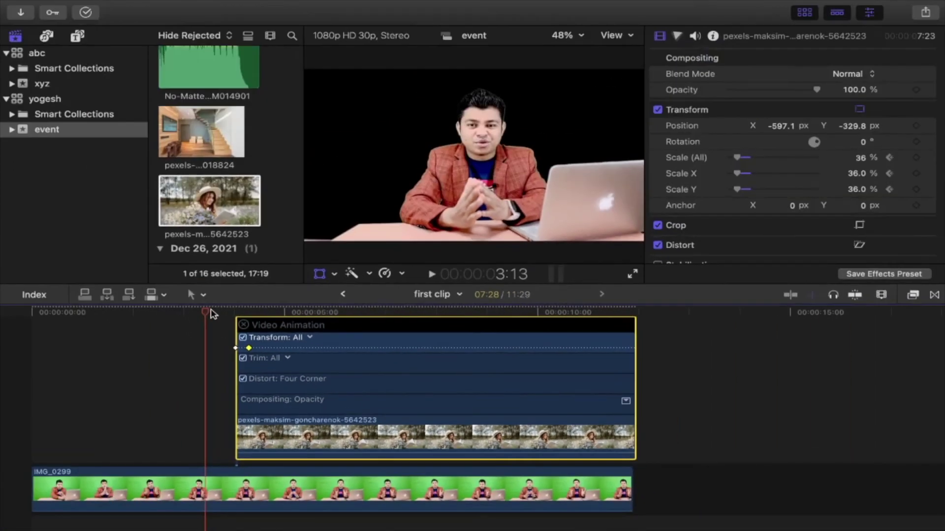
key(space)
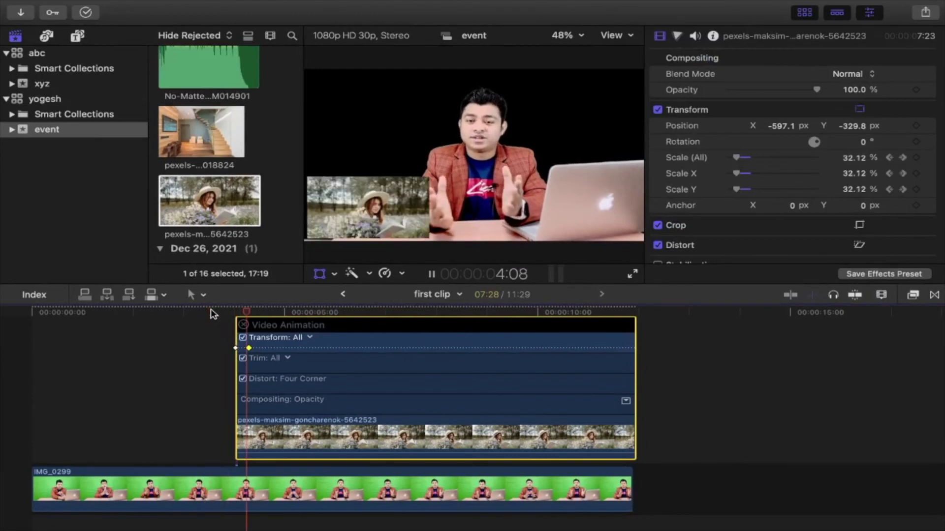
key(space)
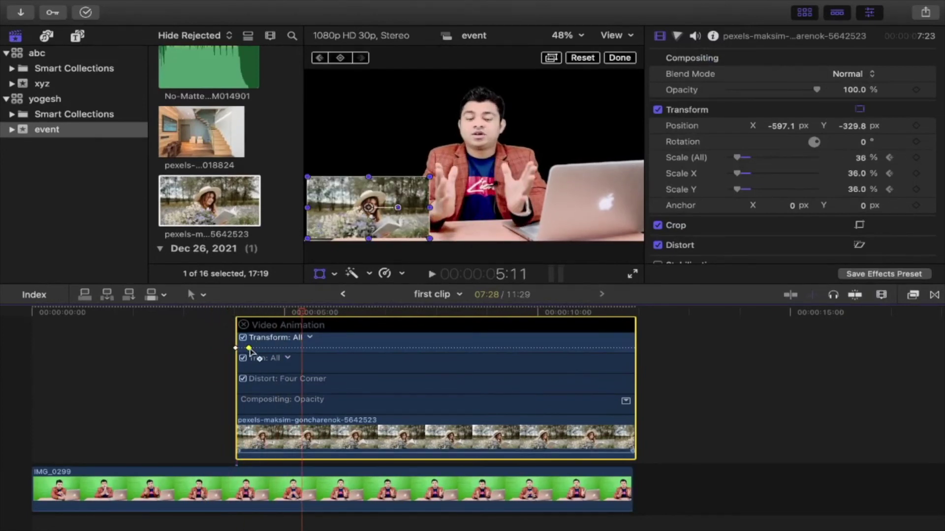
Move the end Transform keyframe further into the clip and preview the slower grow-in.
drag(249, 348, 396, 340)
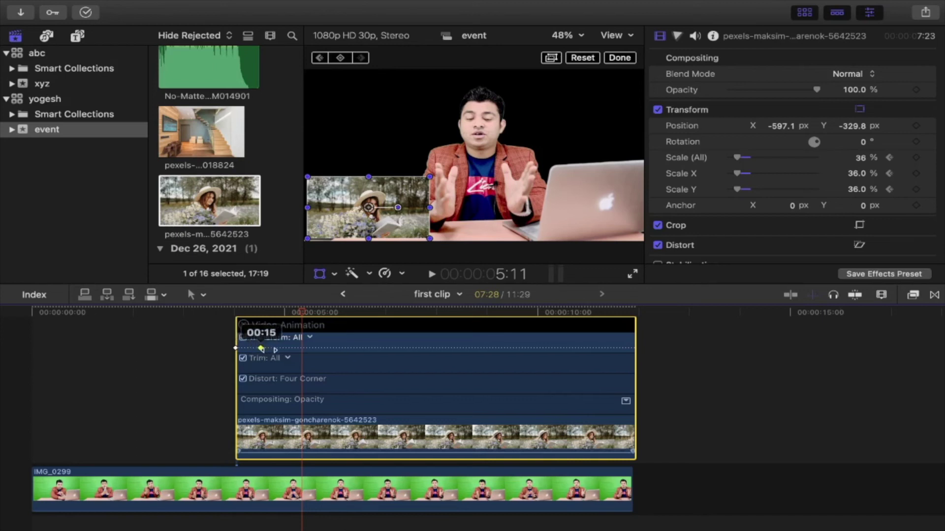
click(191, 311)
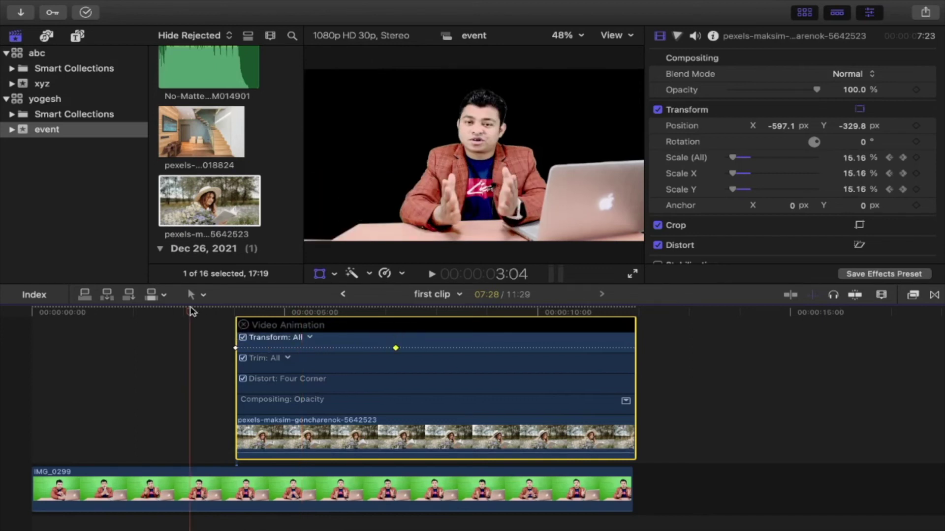
key(space)
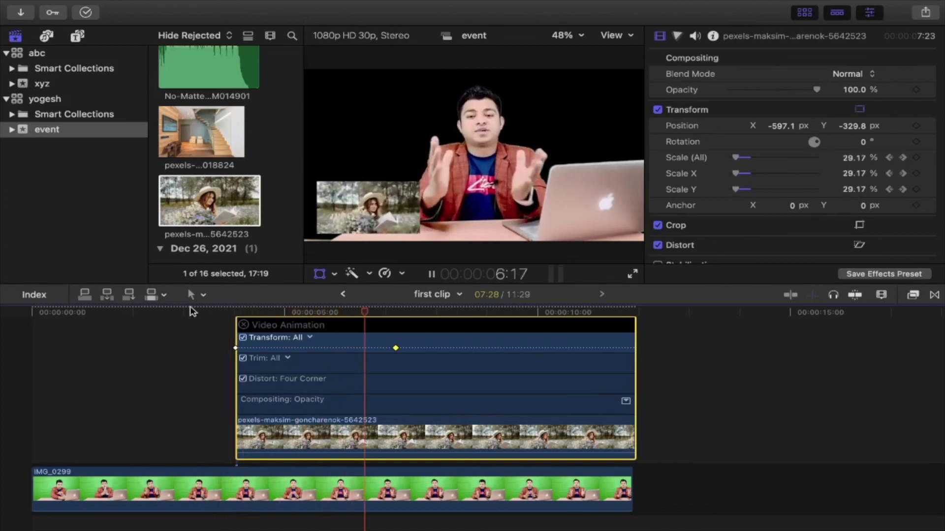
key(space)
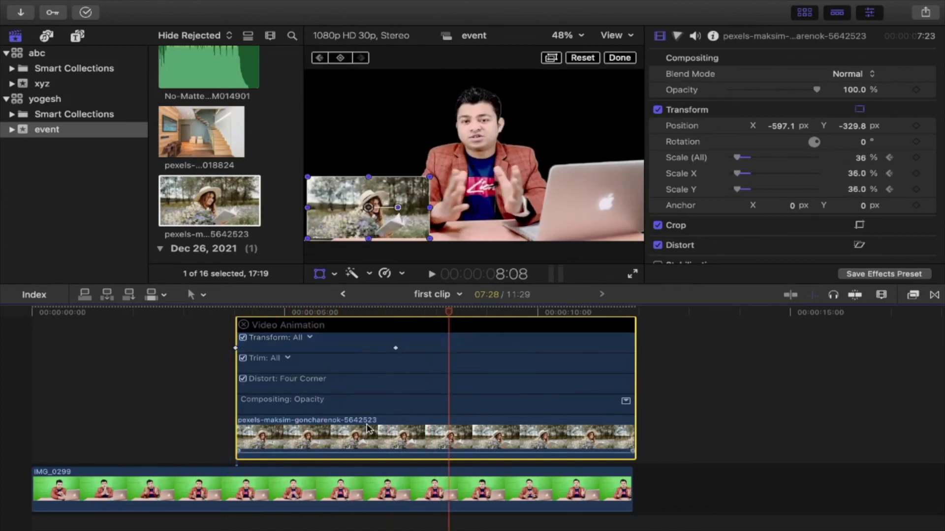
Hide Video Animation for the inset and select the IMG_0299 clip.
right_click(366, 428)
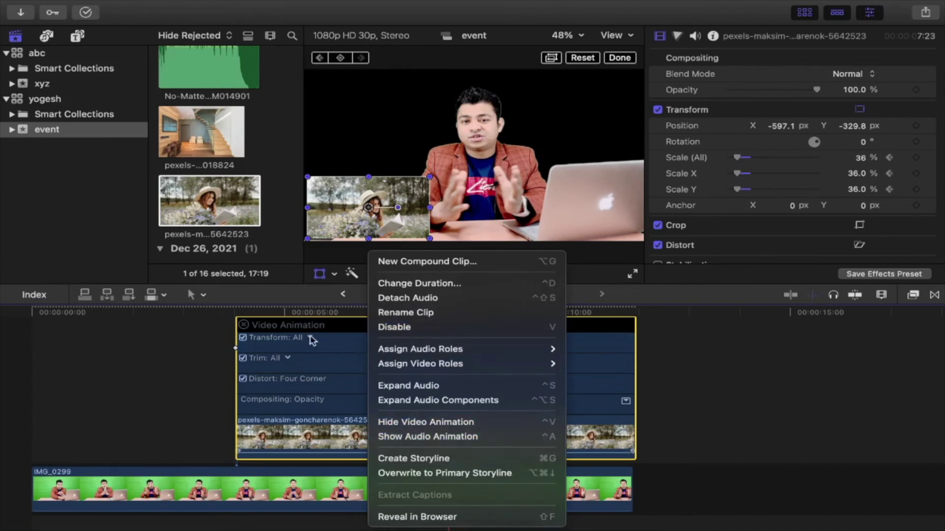
click(390, 426)
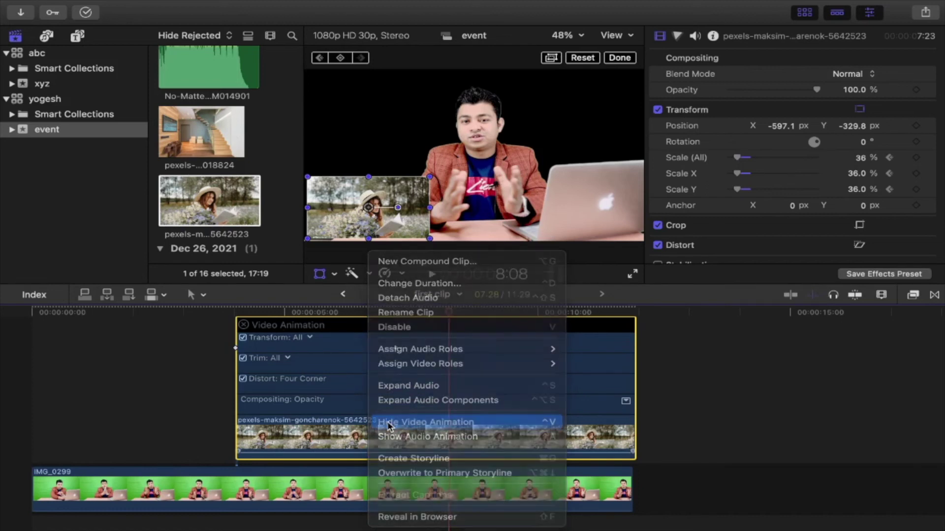
click(227, 320)
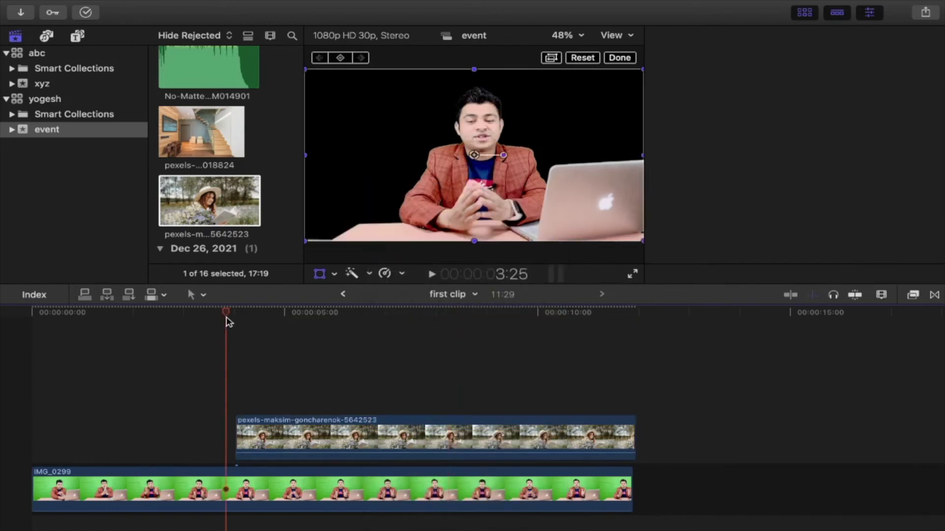
Finish the on-screen Transform adjustments with Done in the viewer.
click(620, 58)
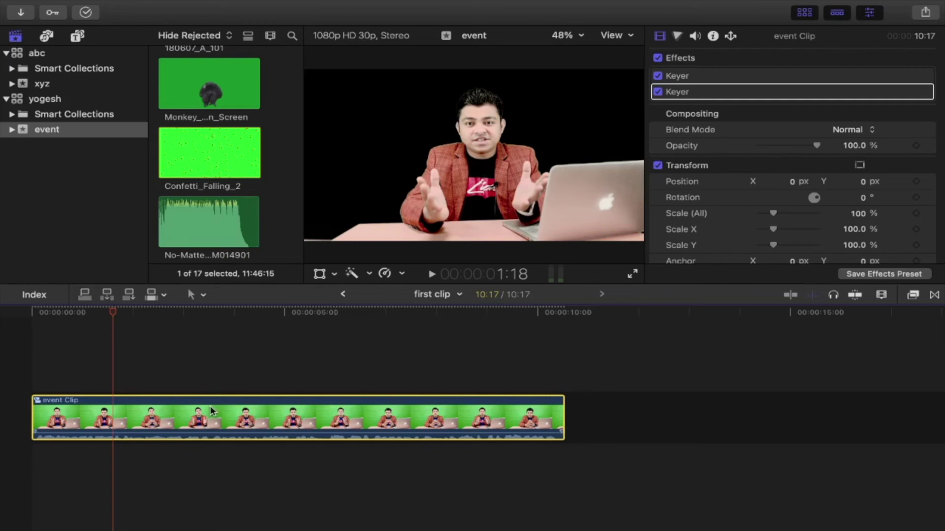
Enlarge the timeline clip height for bigger thumbnails and waveforms, and show the audio meters.
click(156, 313)
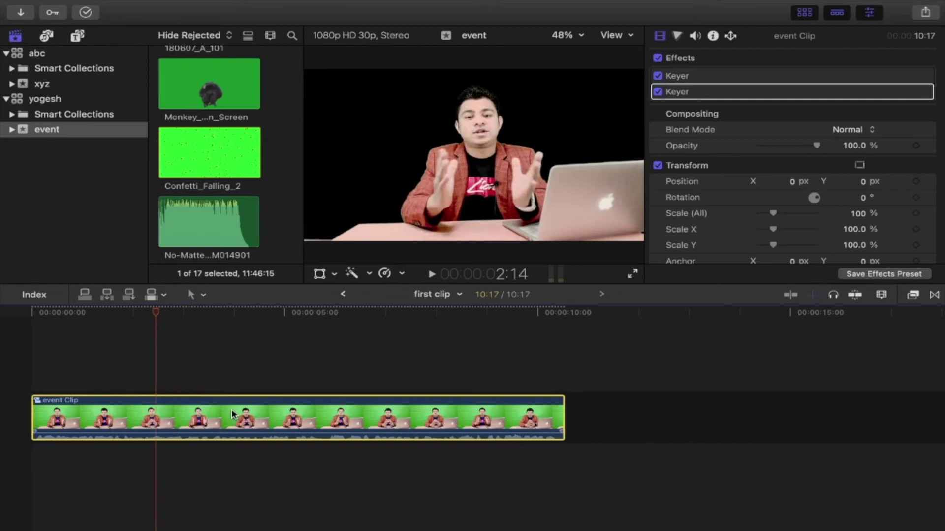
click(881, 297)
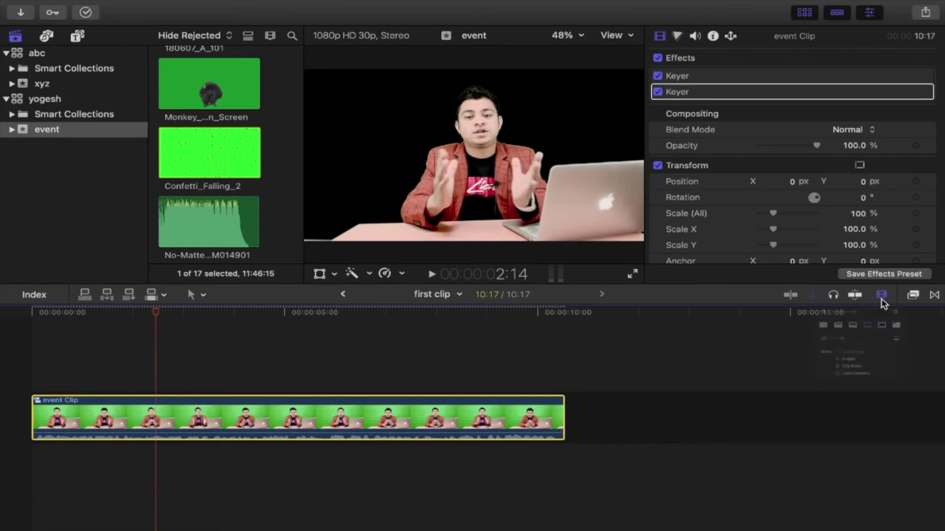
drag(796, 385, 827, 387)
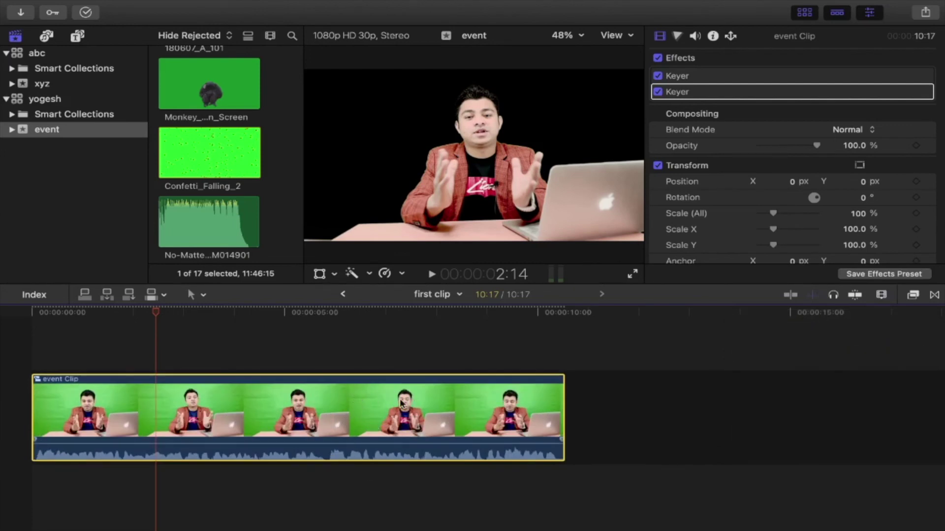
mouse_move(363, 443)
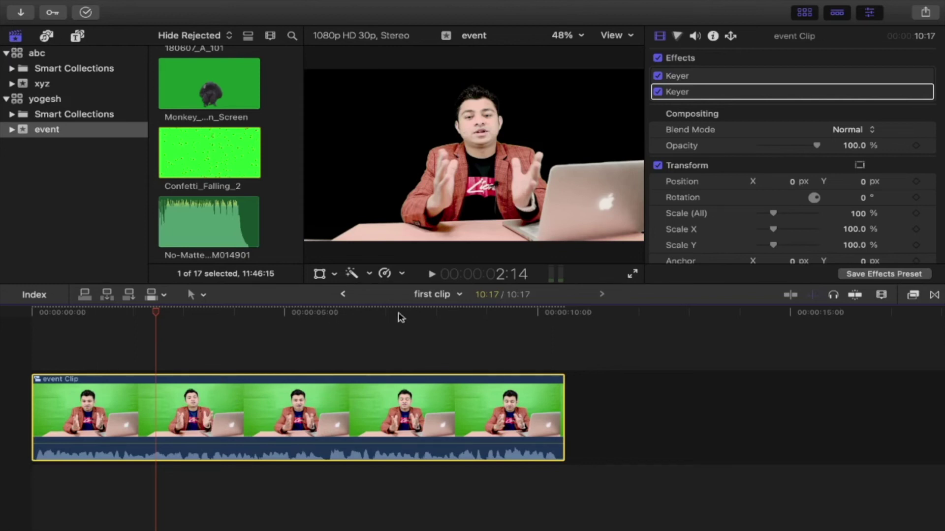
click(555, 277)
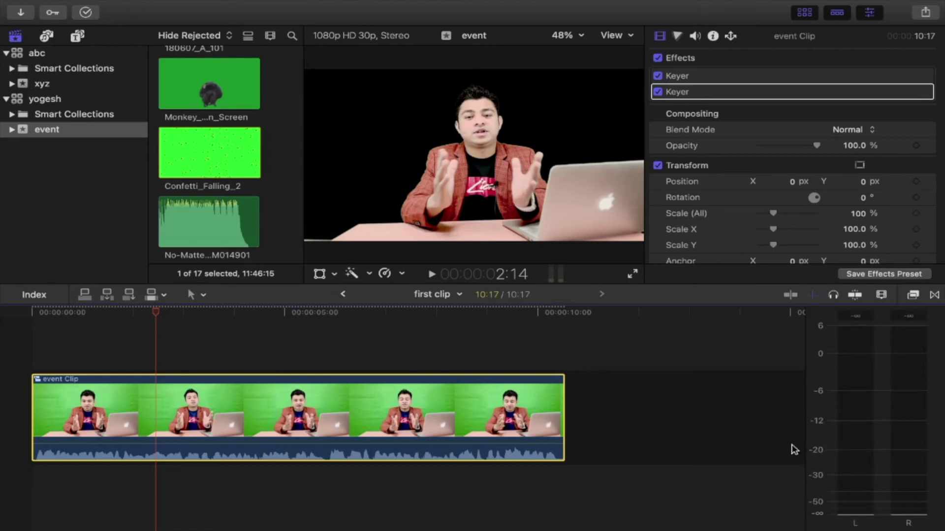
Play the event Clip from about 1:23 with its audio settings shown to watch the levels.
click(255, 313)
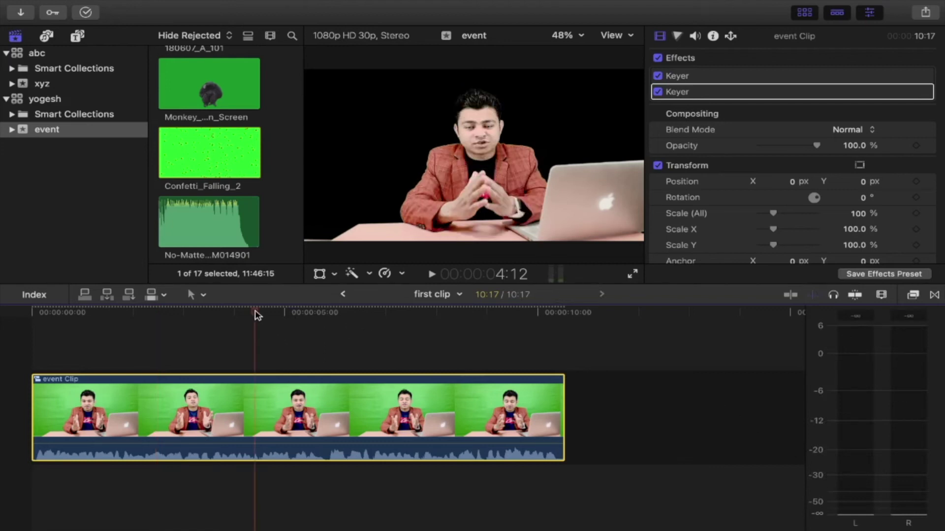
click(123, 310)
key(space)
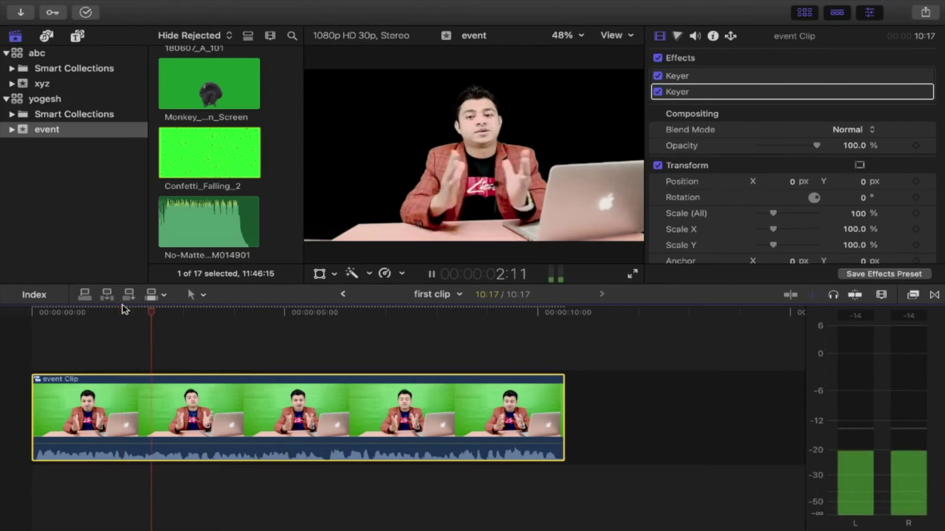
click(304, 326)
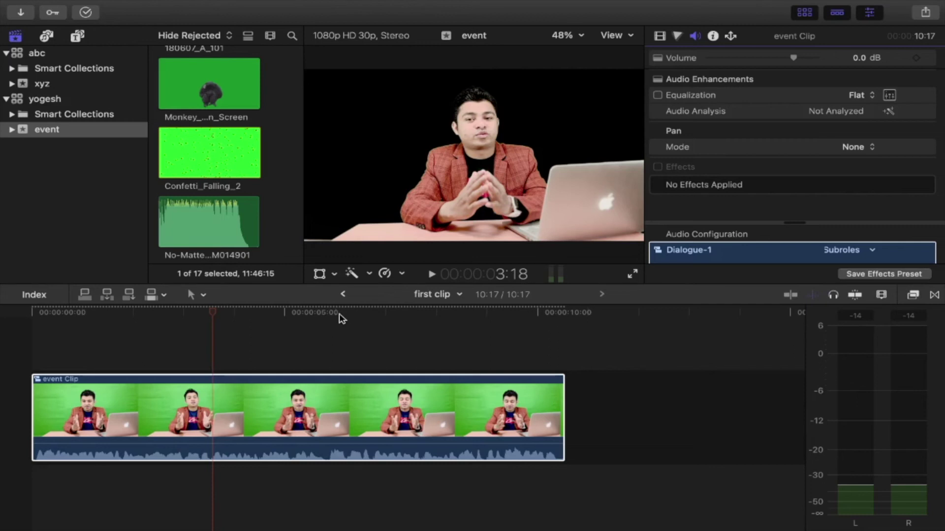
key(space)
key(space)
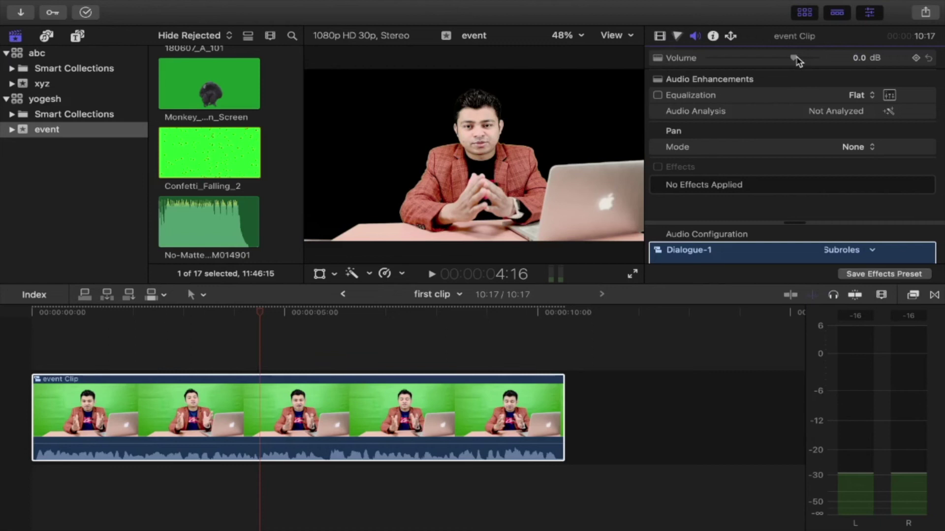
Raise the event Clip's volume to 12 dB, then lower it to about -1.1 dB.
drag(793, 58, 840, 63)
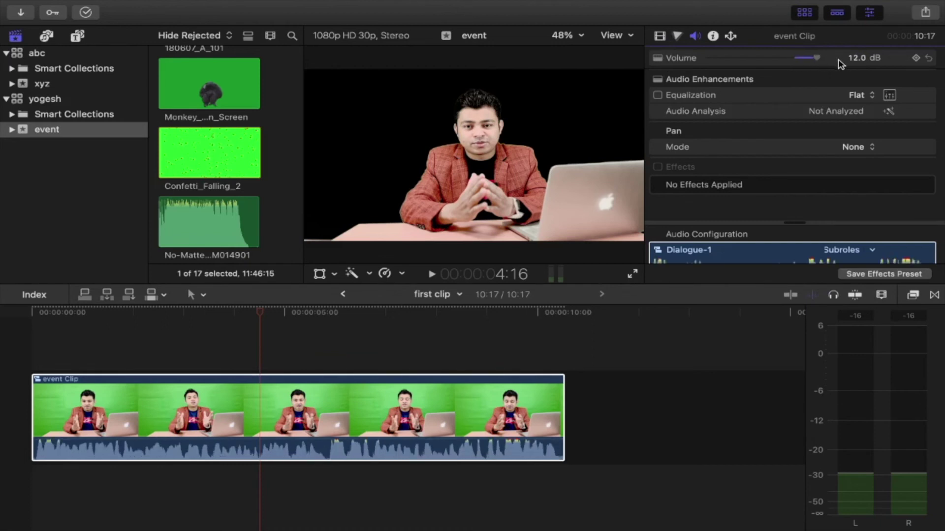
drag(840, 64, 798, 61)
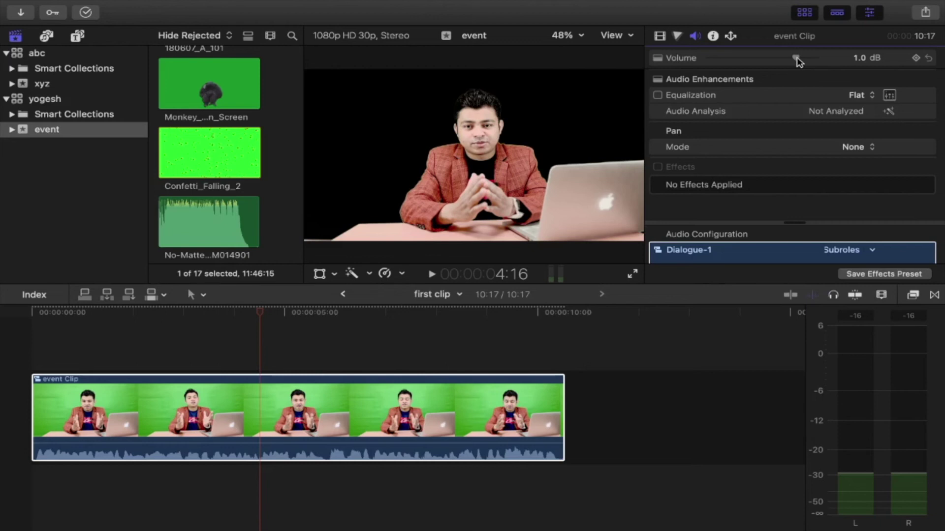
drag(798, 61, 794, 61)
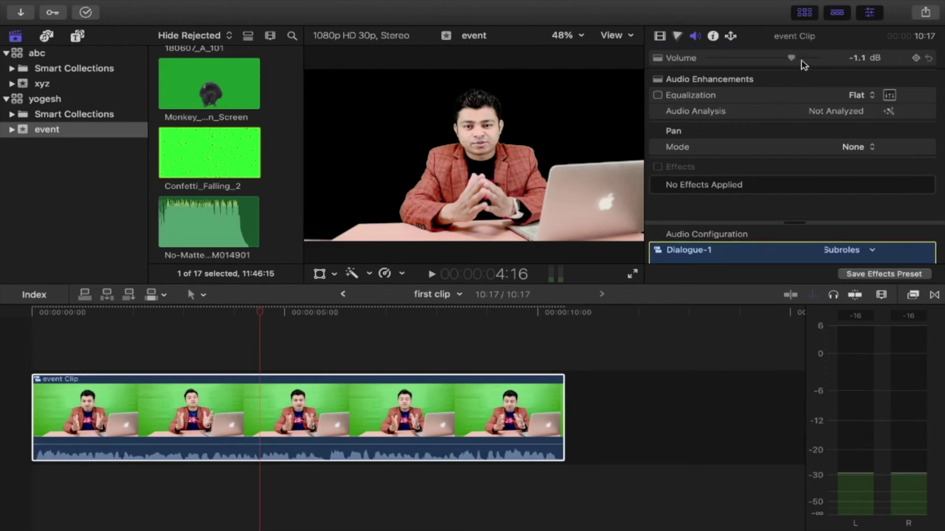
mouse_move(439, 440)
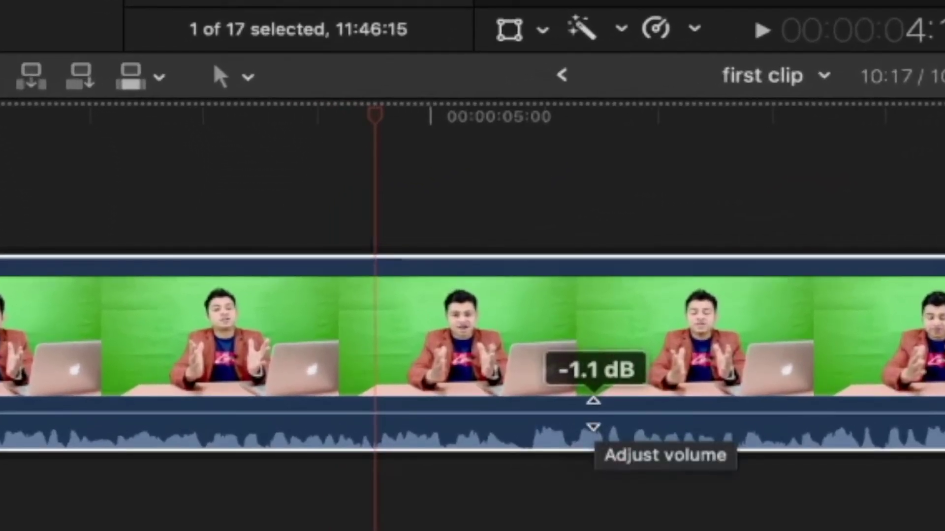
Preview the clip with its timeline volume line raised to 12 dB, then lowered to -5 dB.
mouse_move(593, 413)
mouse_down()
mouse_move(597, 405)
mouse_move(593, 412)
mouse_up()
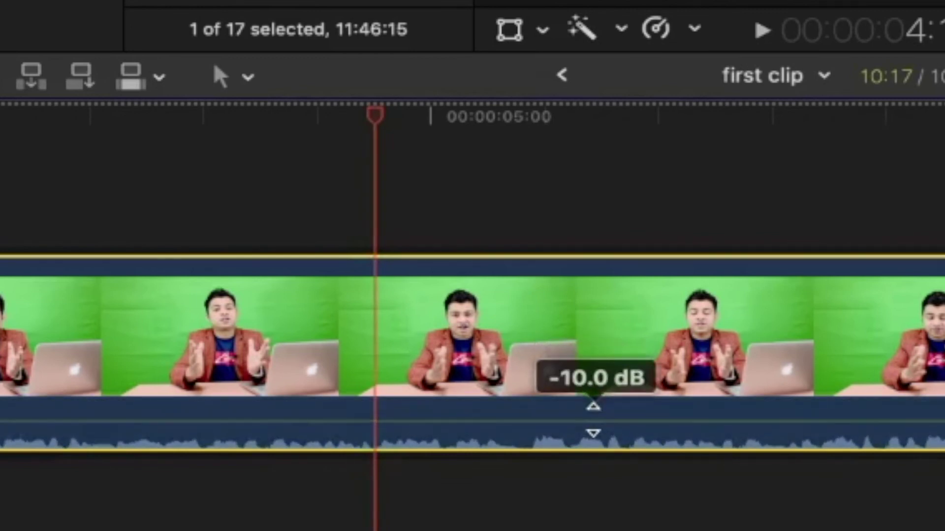
drag(593, 412, 593, 401)
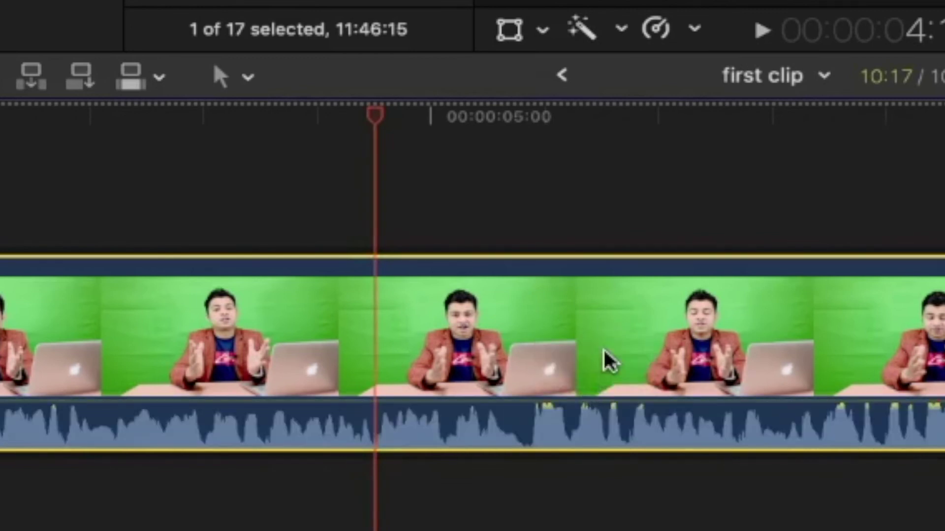
key(space)
key(space)
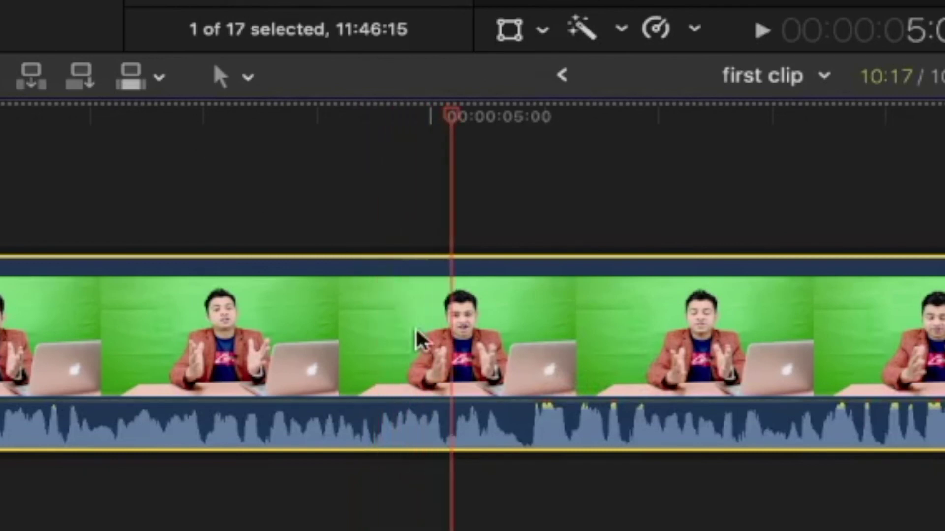
drag(548, 407, 548, 422)
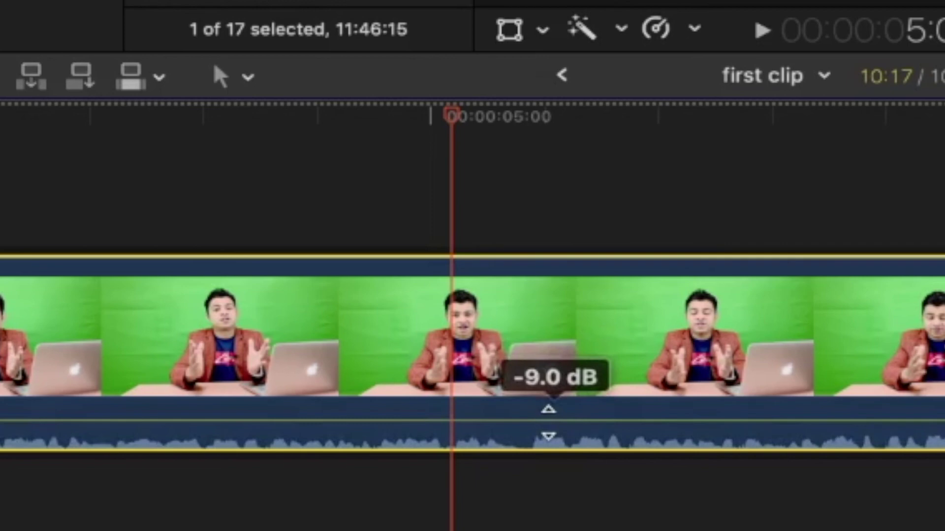
key(space)
key(space)
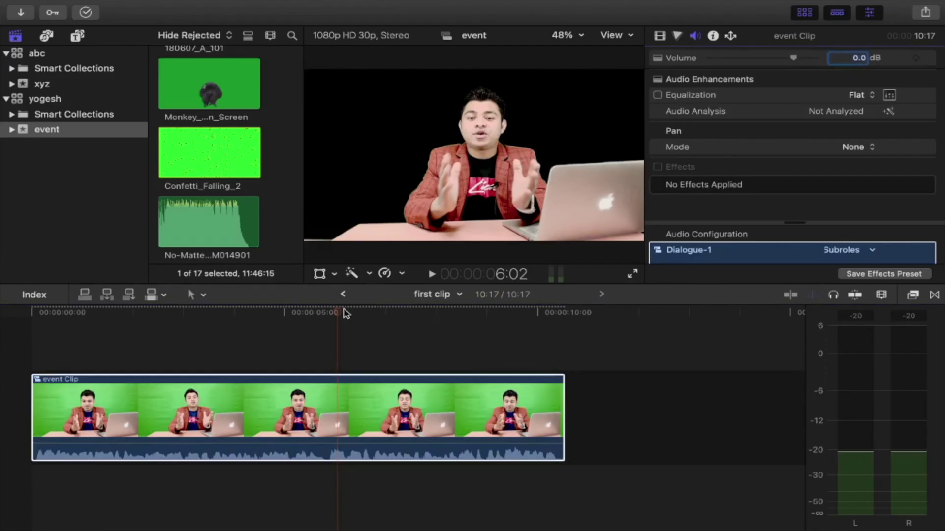
drag(338, 315, 173, 365)
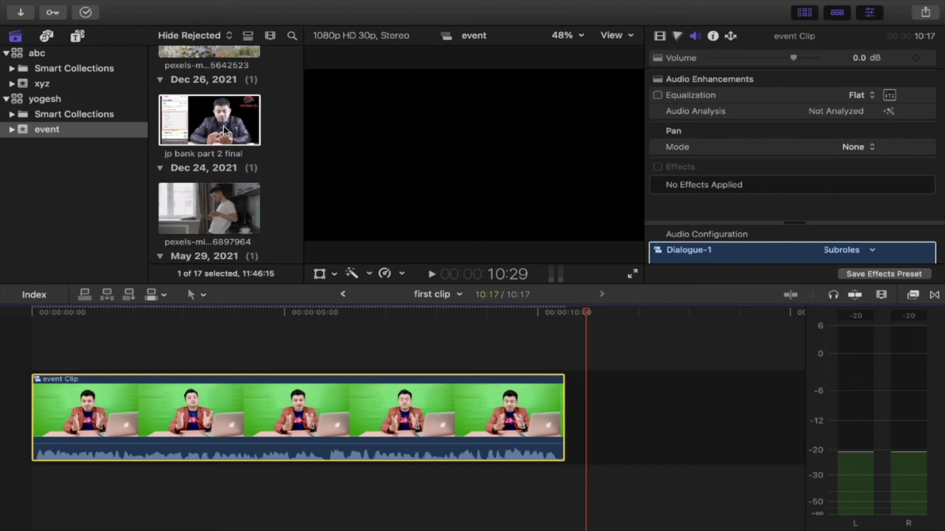
Select jp bank part 2 final together with the May 22 music clip and bring up their shortcut menu.
click(224, 130)
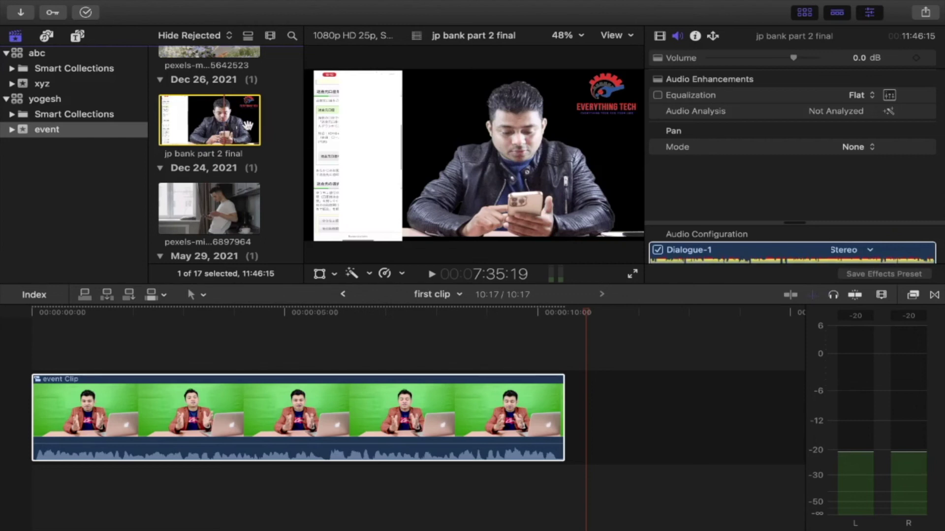
scroll(246, 123, down, 5)
scroll(247, 126, down, 3)
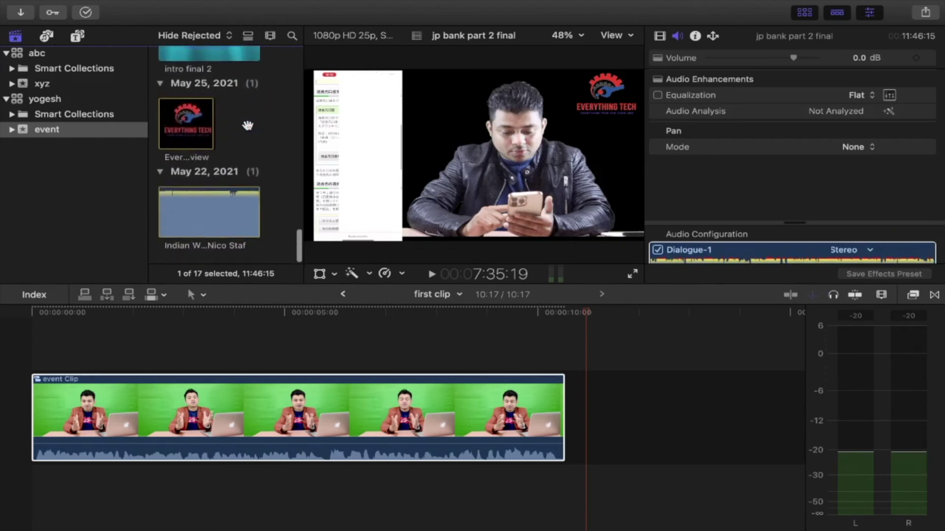
super+click(208, 219)
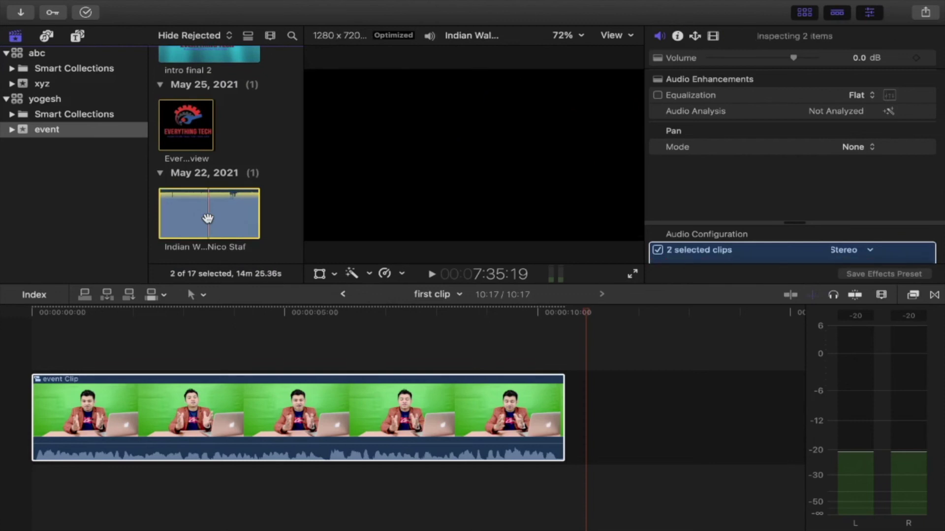
scroll(209, 211, up, 5)
scroll(213, 187, up, 3)
scroll(216, 165, up, 2)
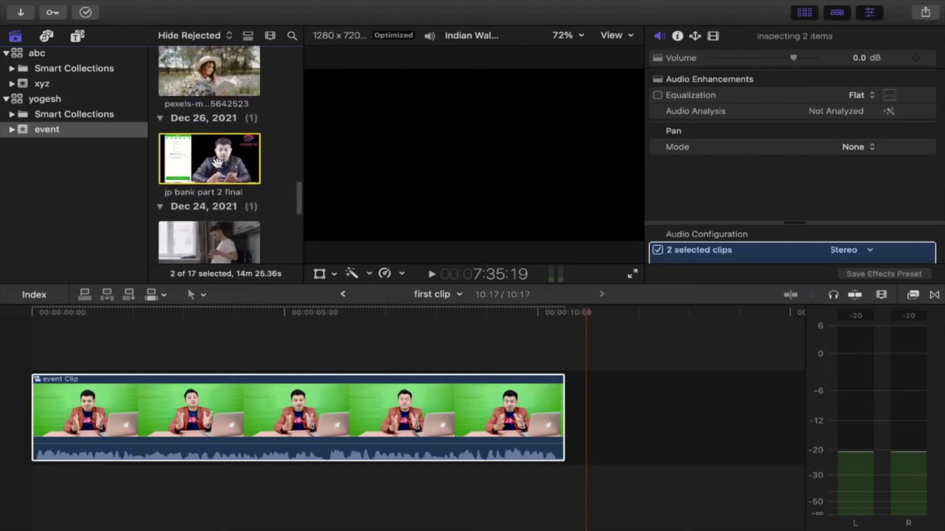
right_click(218, 165)
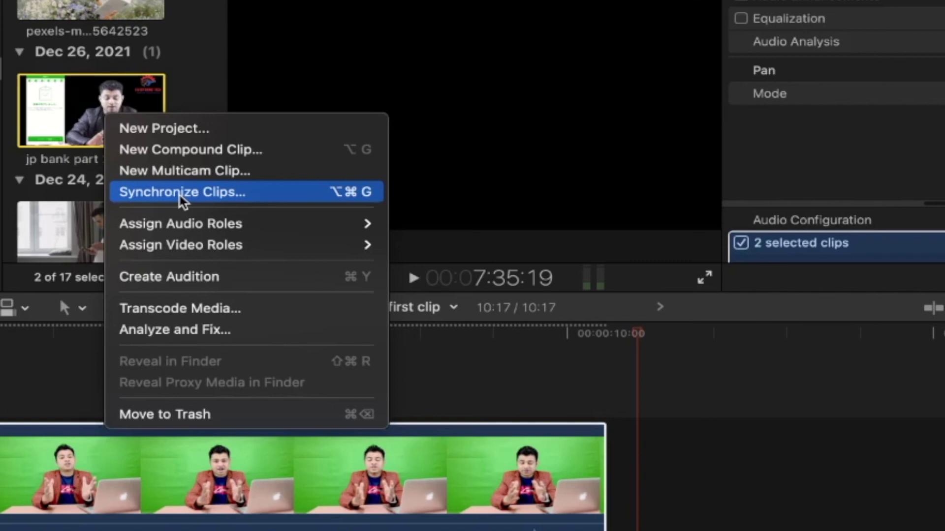
Synchronize the two selected clips into jp bank part 2 final - Synchronized Clip.
click(182, 194)
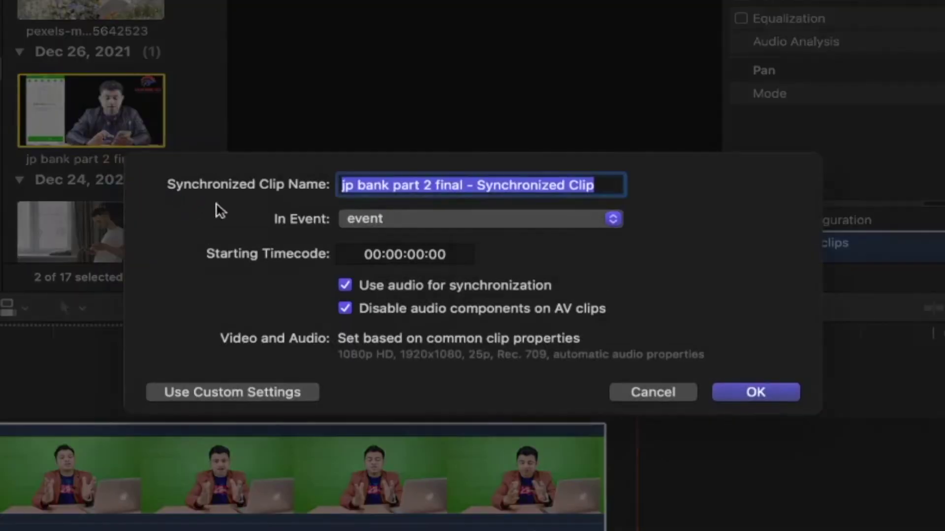
click(742, 394)
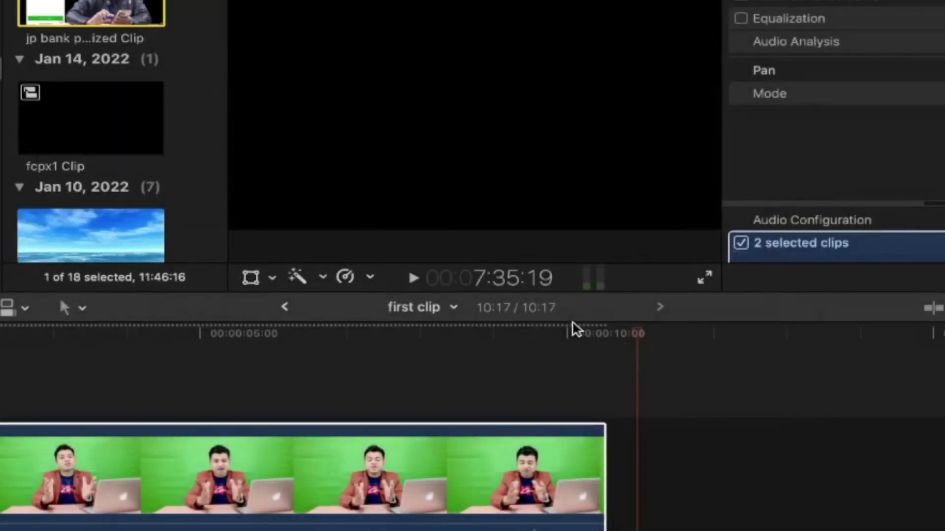
scroll(127, 37, up, 4)
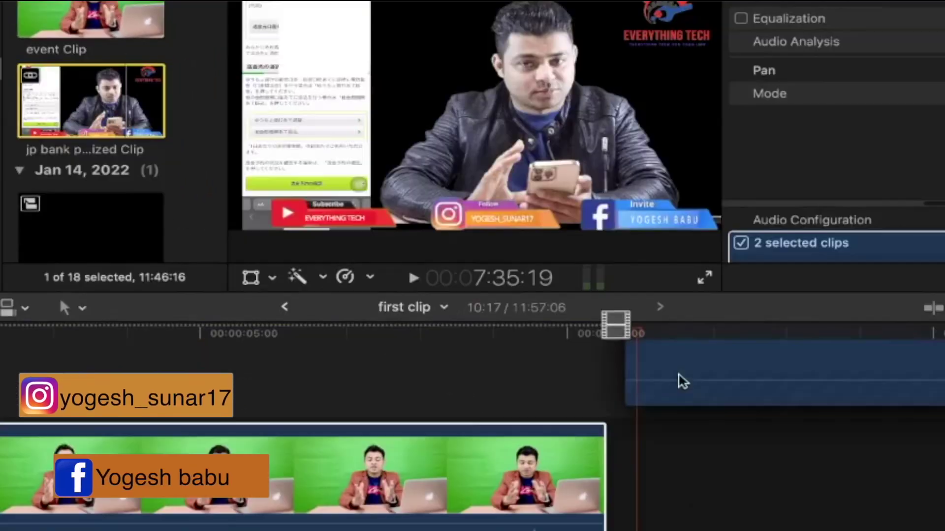
drag(683, 382, 685, 438)
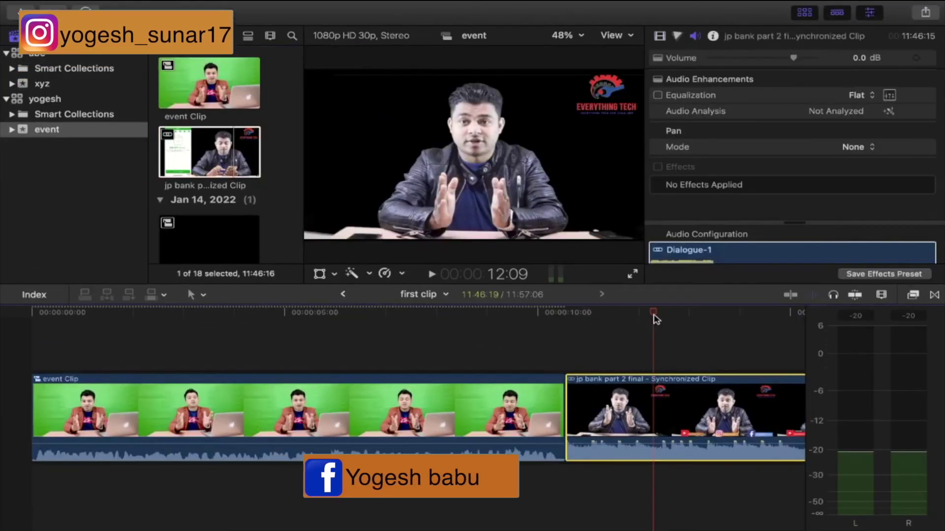
scroll(603, 338, right, 10)
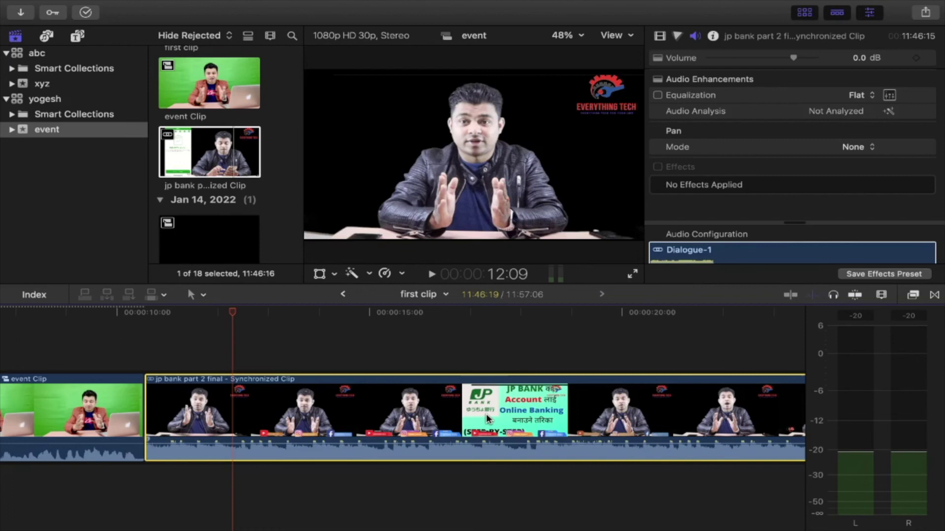
key(Delete)
Connect the Indian Walk - Nico Staf music clip beneath the event Clip in the timeline.
scroll(487, 418, left, 5)
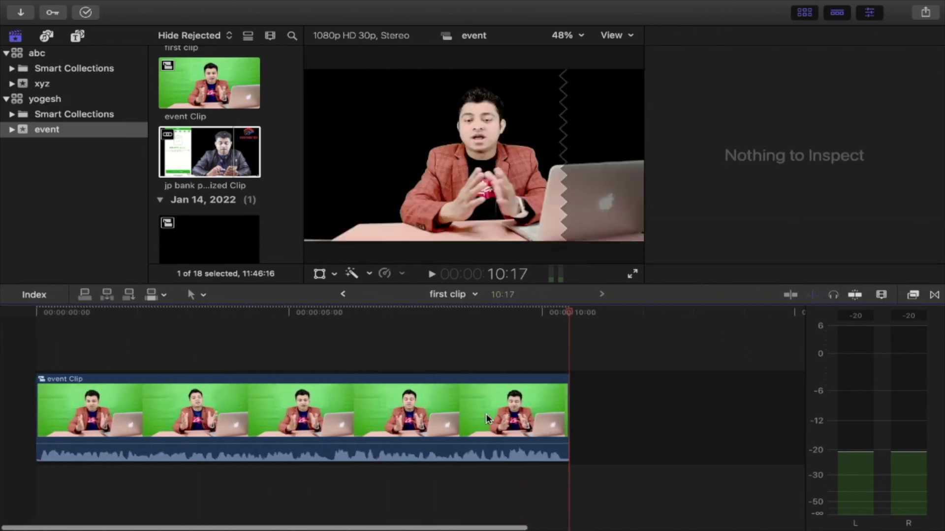
scroll(204, 163, down, 5)
scroll(204, 162, down, 10)
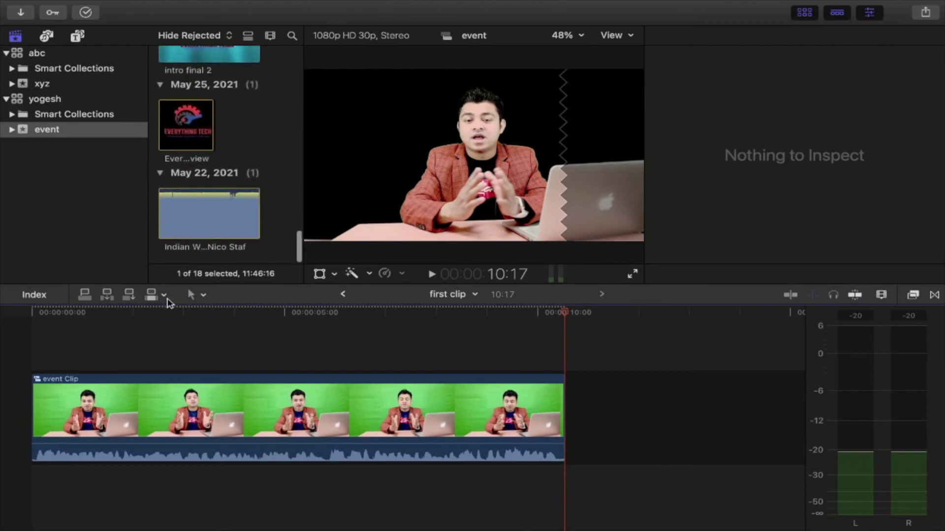
click(201, 217)
click(208, 432)
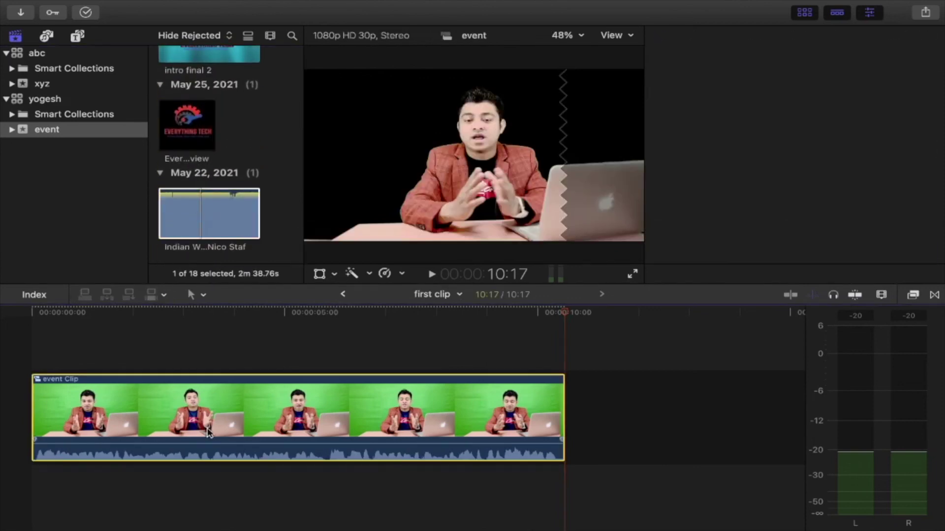
key(super+4)
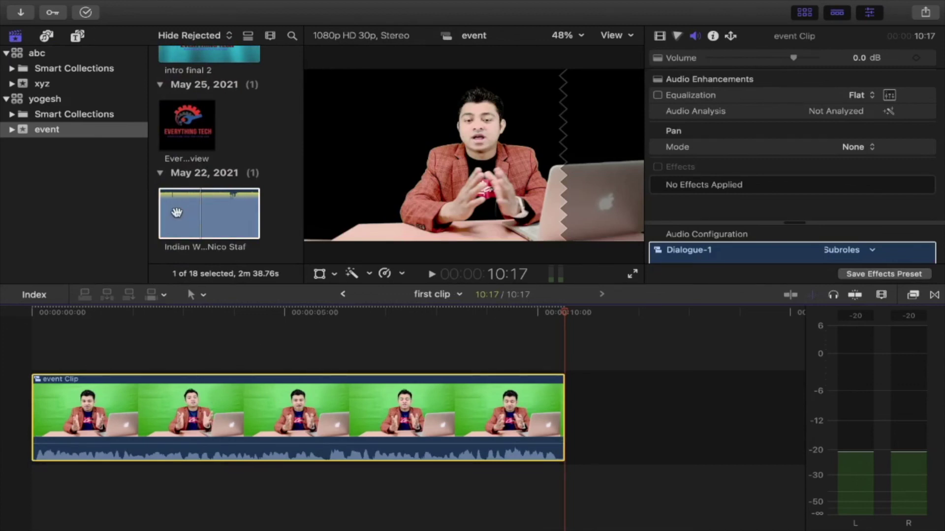
drag(177, 212, 35, 485)
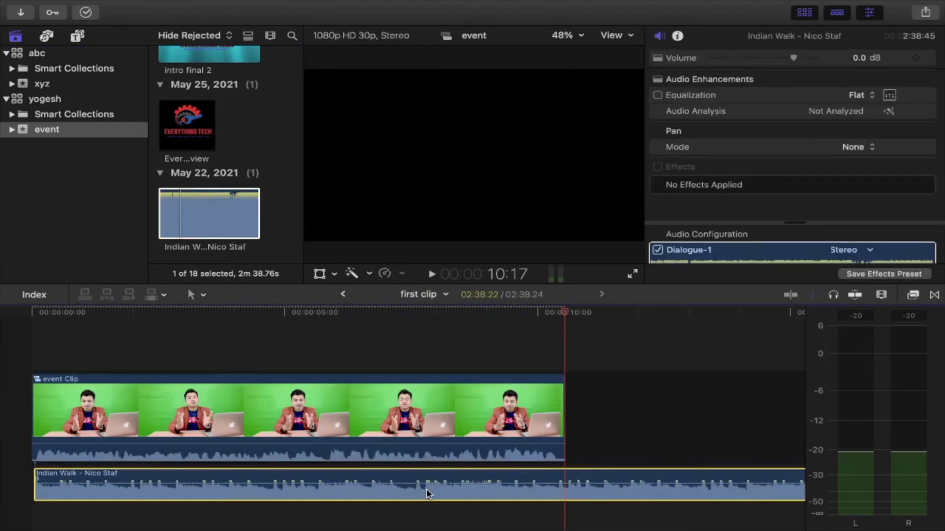
Play back from about 2 seconds to check the music, then reselect the event Clip.
scroll(427, 491, down, 3)
scroll(426, 492, up, 2)
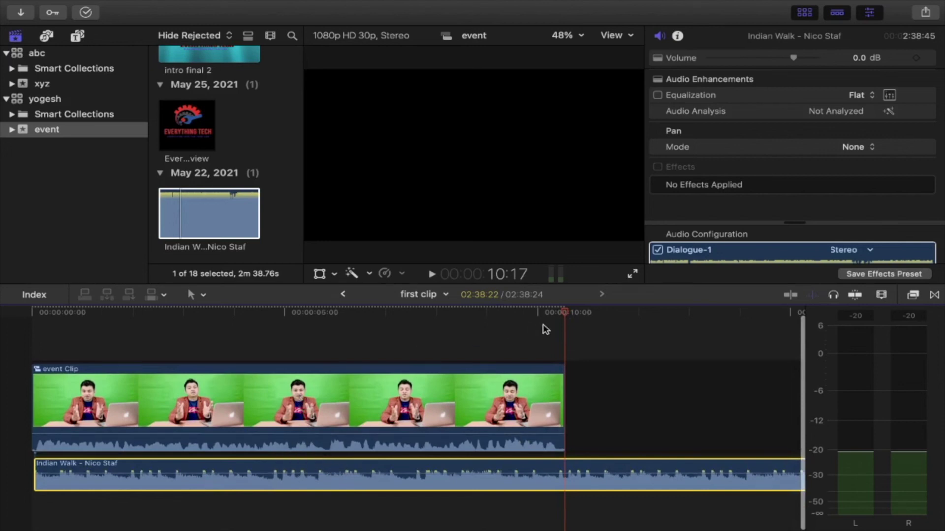
drag(566, 316, 166, 343)
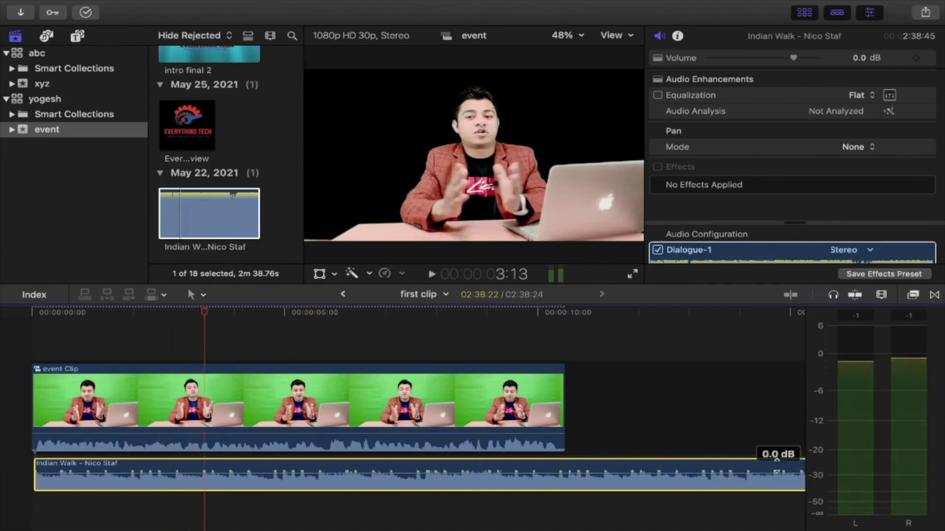
key(space)
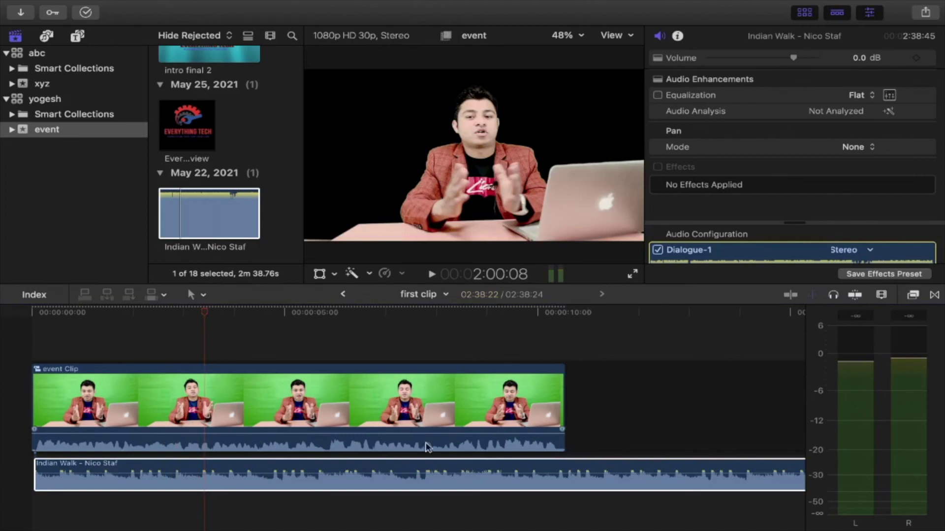
click(433, 467)
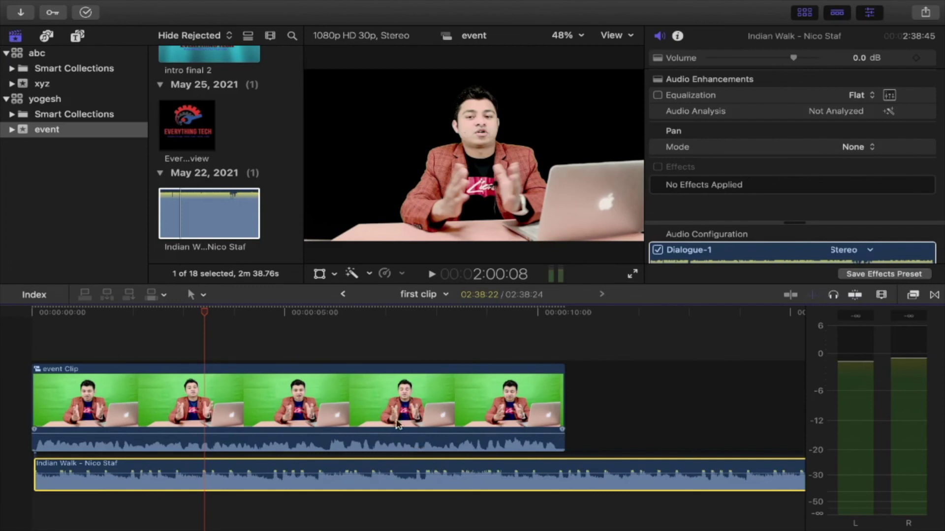
click(367, 415)
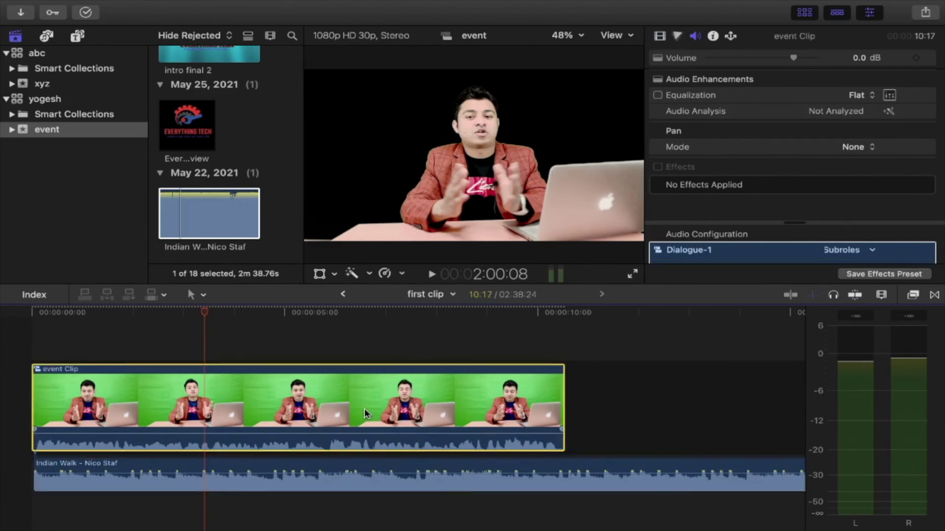
Detach the event Clip's audio into its own clip beneath the video.
right_click(385, 391)
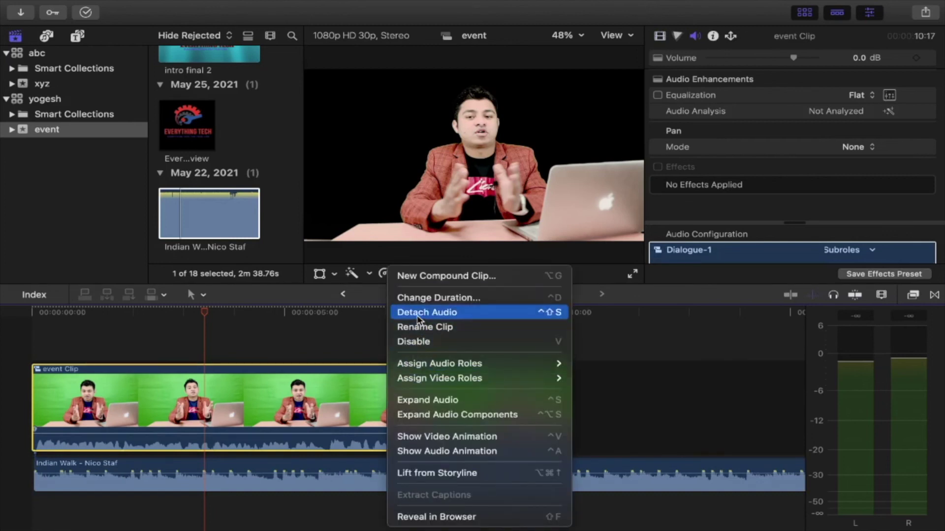
click(441, 313)
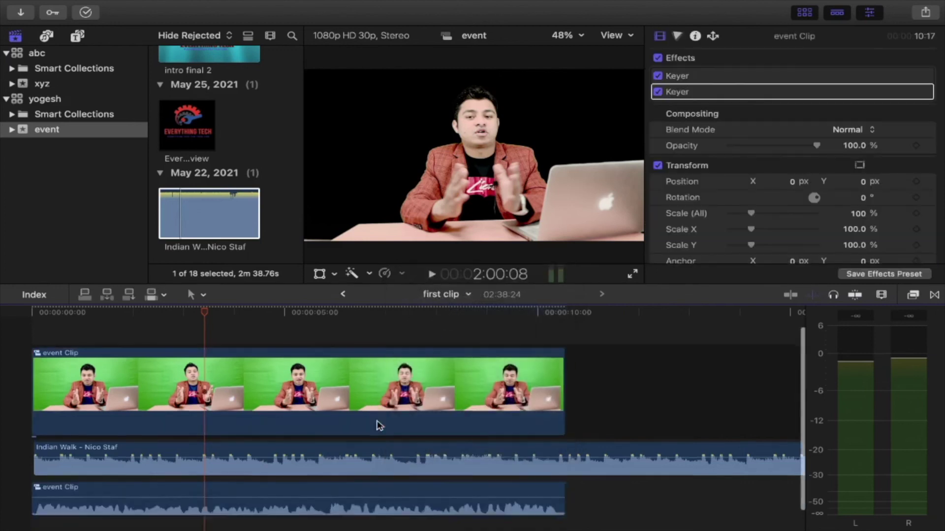
click(355, 484)
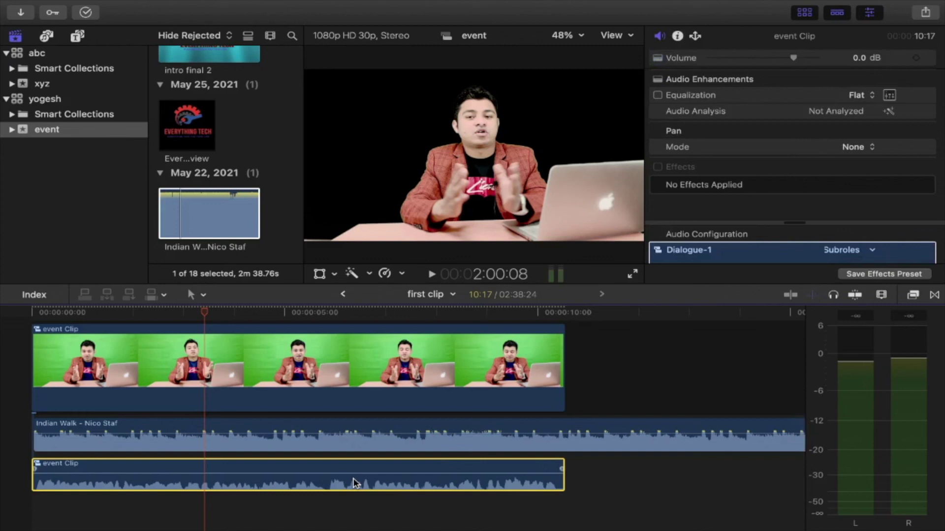
click(324, 409)
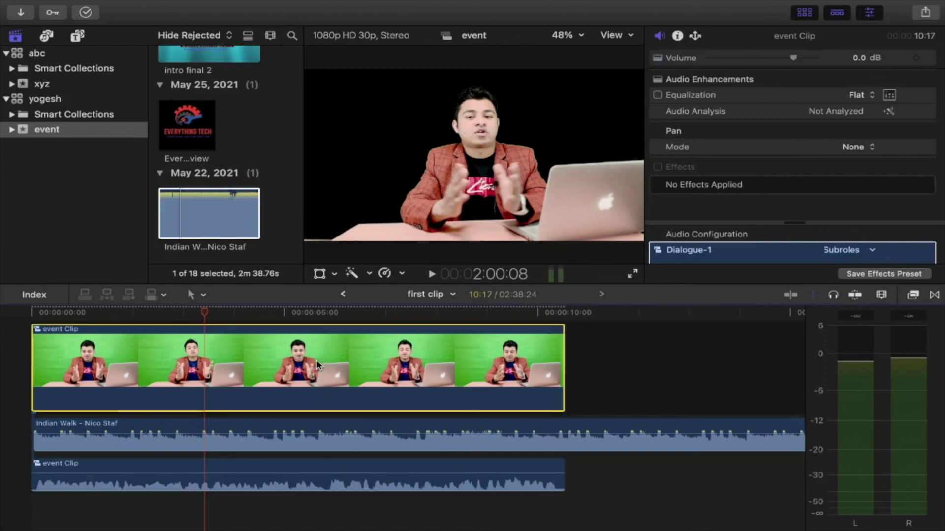
Move the Indian Walk music after the event Clip, then delete it from the timeline.
drag(344, 421, 700, 376)
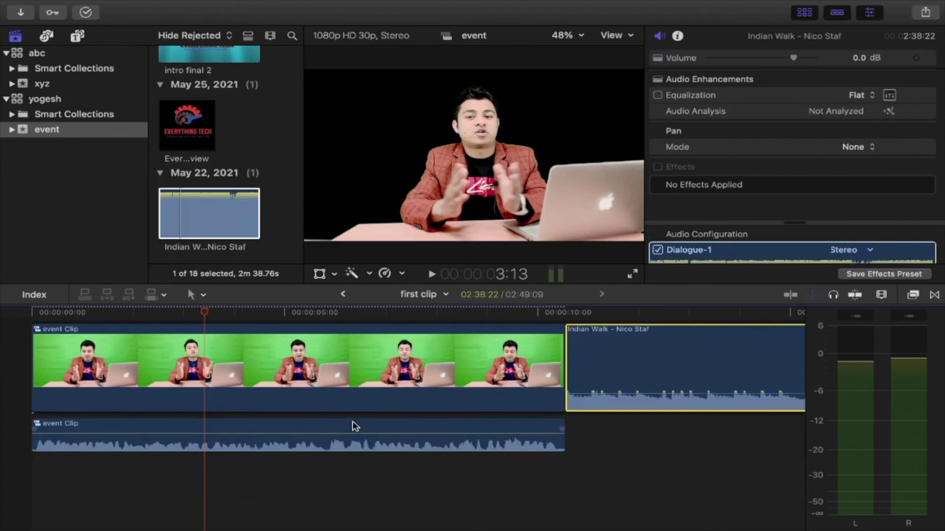
click(350, 428)
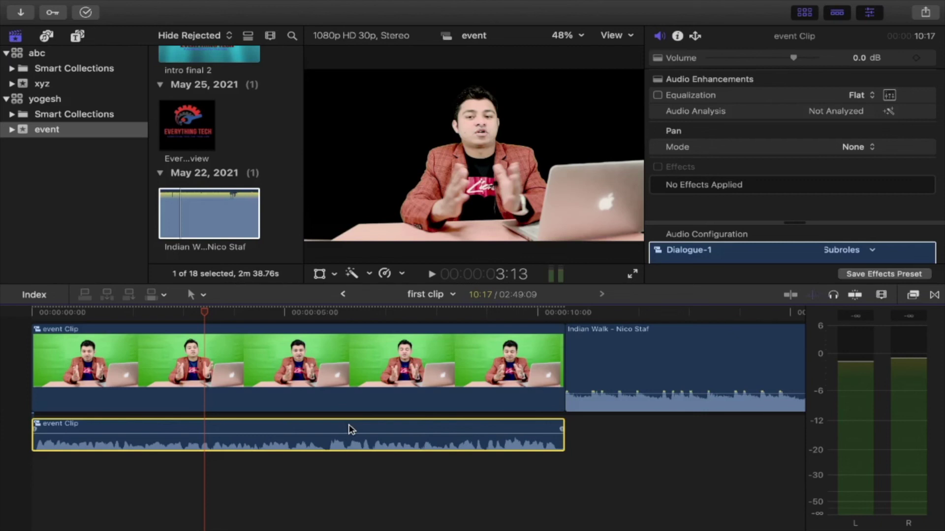
click(642, 376)
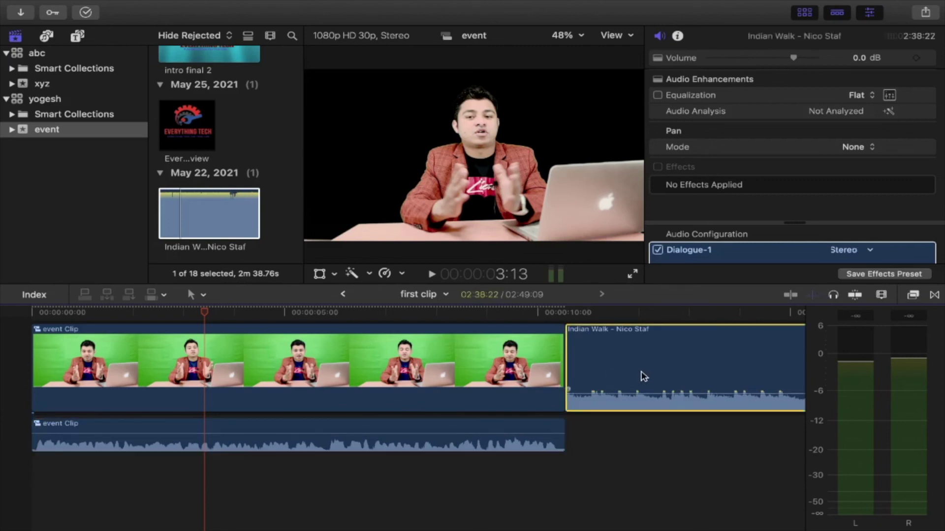
key(Delete)
Reduce the timeline clip height and move the playhead to about six seconds.
click(881, 295)
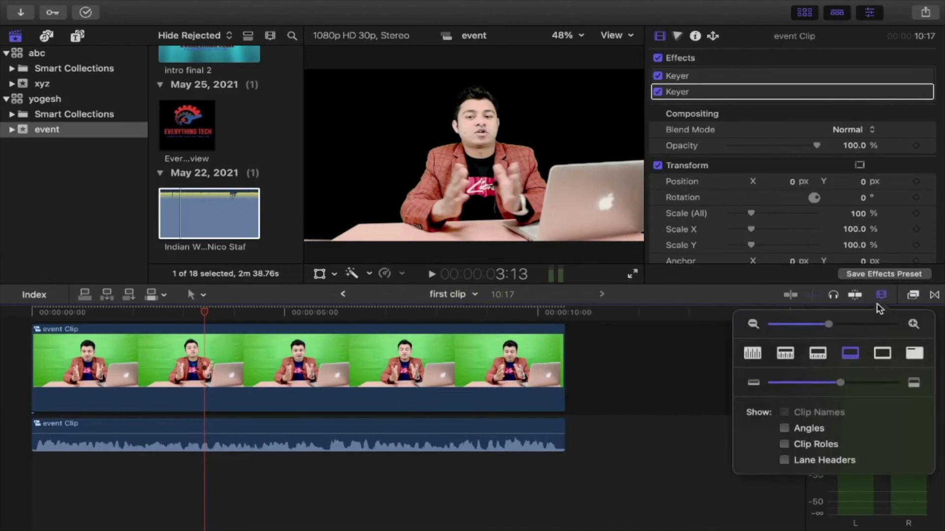
drag(840, 382, 809, 383)
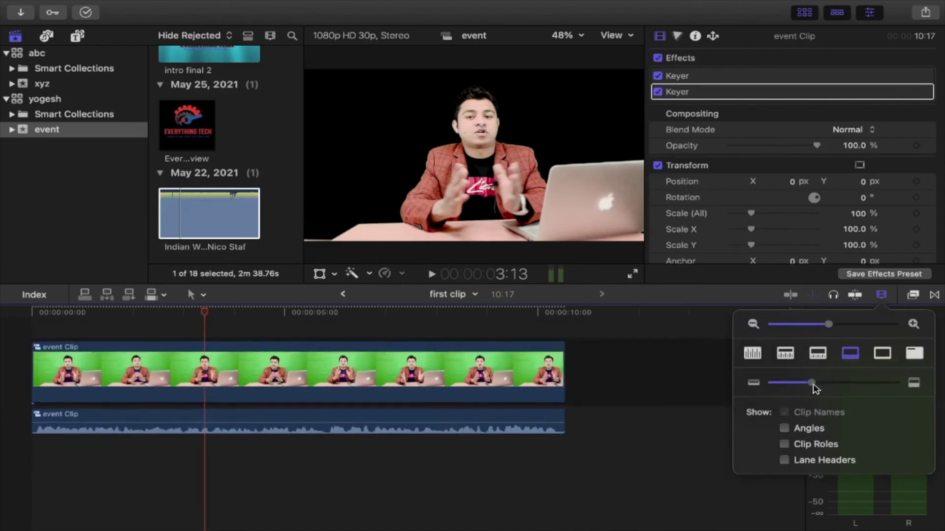
click(701, 377)
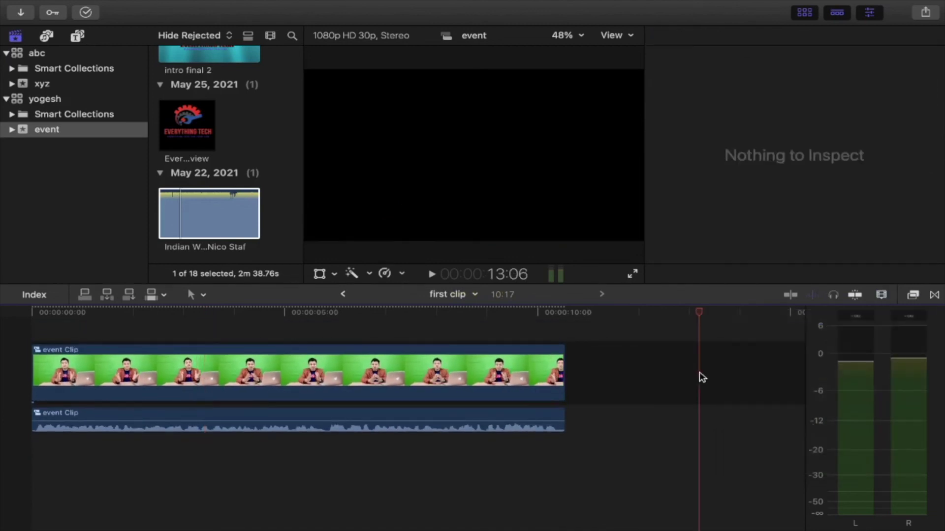
click(355, 312)
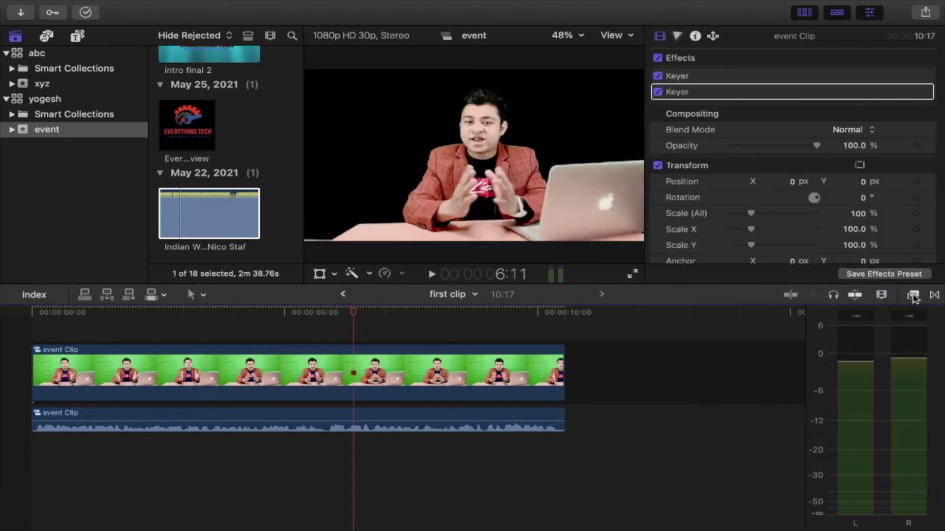
Apply the Robot effect from Audio > All to the detached event Clip audio.
click(914, 296)
click(522, 367)
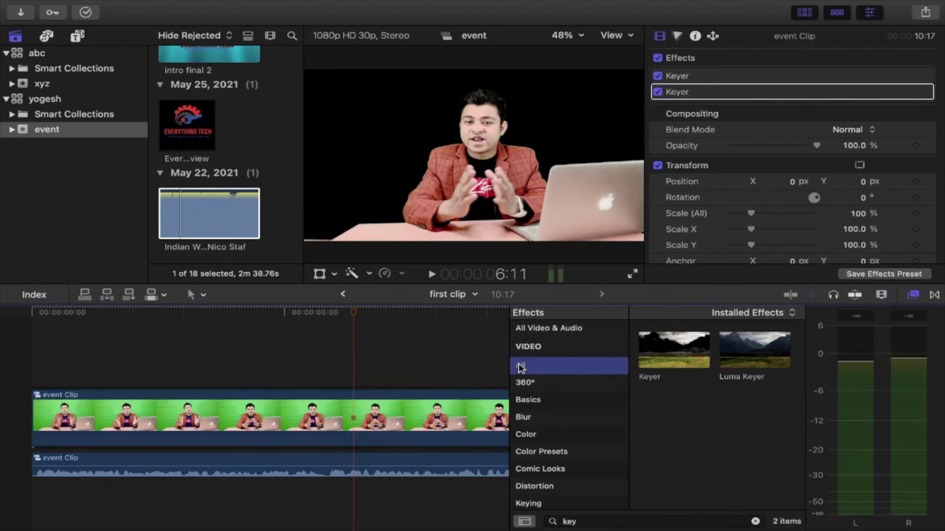
scroll(557, 417, down, 10)
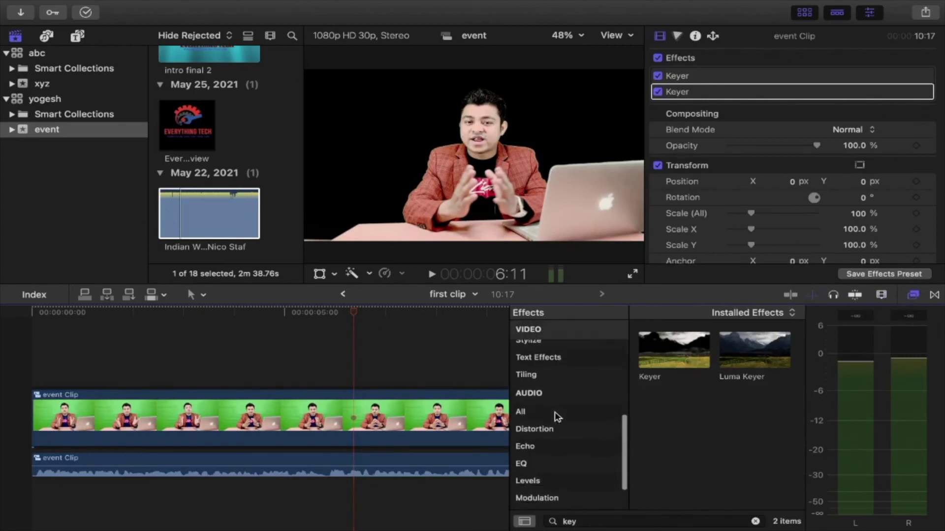
click(537, 418)
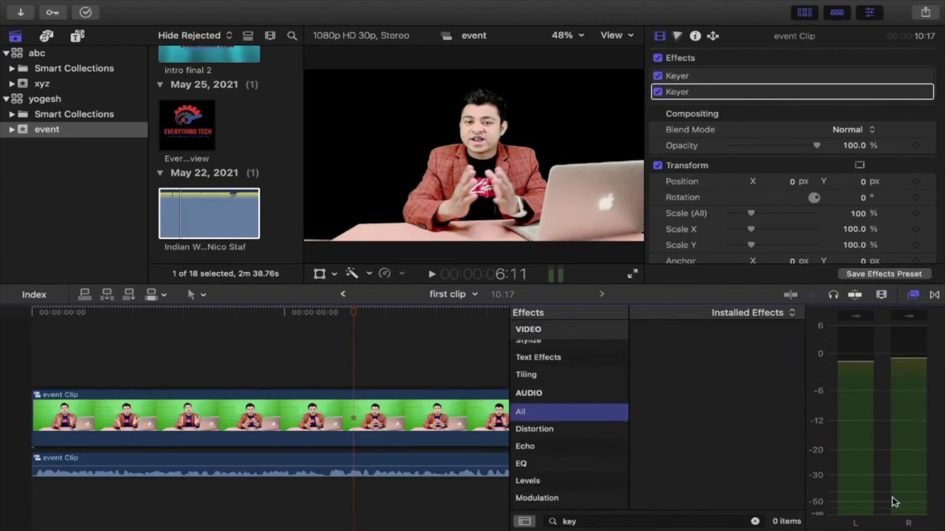
click(754, 522)
scroll(833, 422, down, 10)
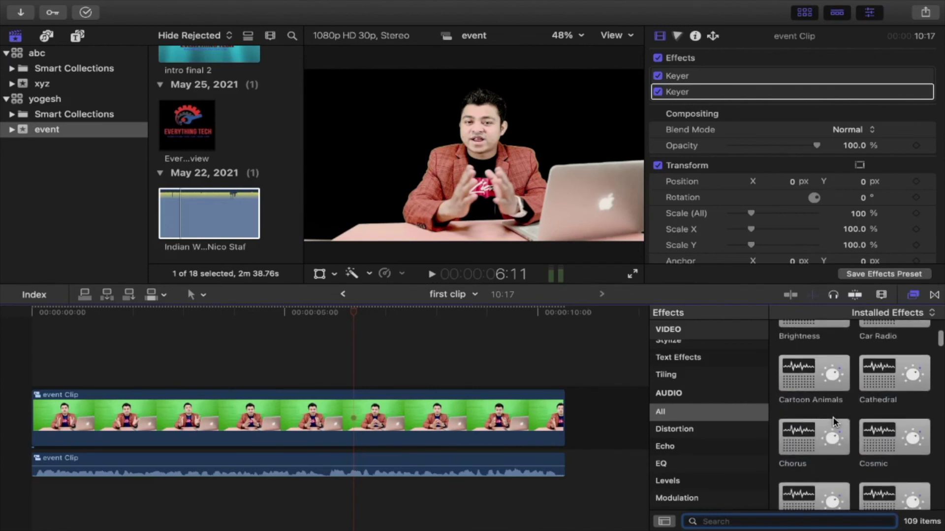
scroll(833, 421, down, 5)
scroll(833, 421, down, 3)
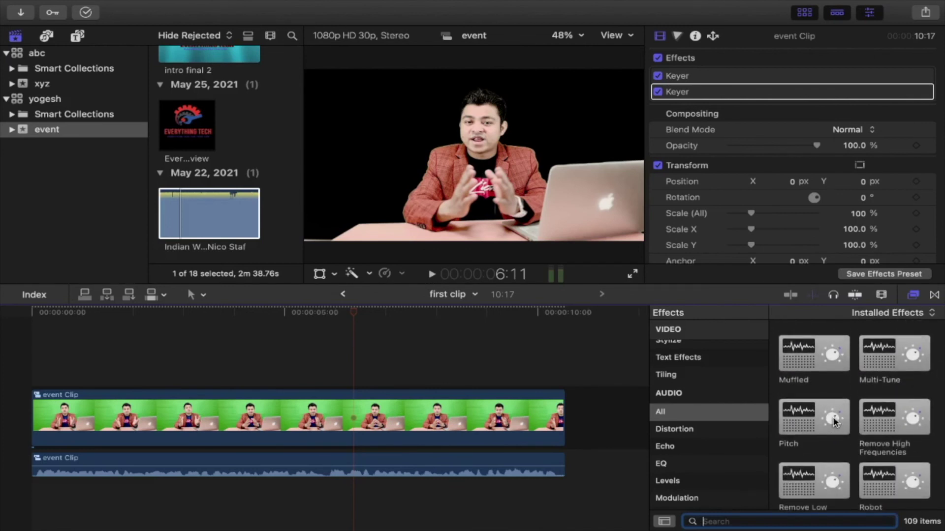
scroll(834, 422, down, 3)
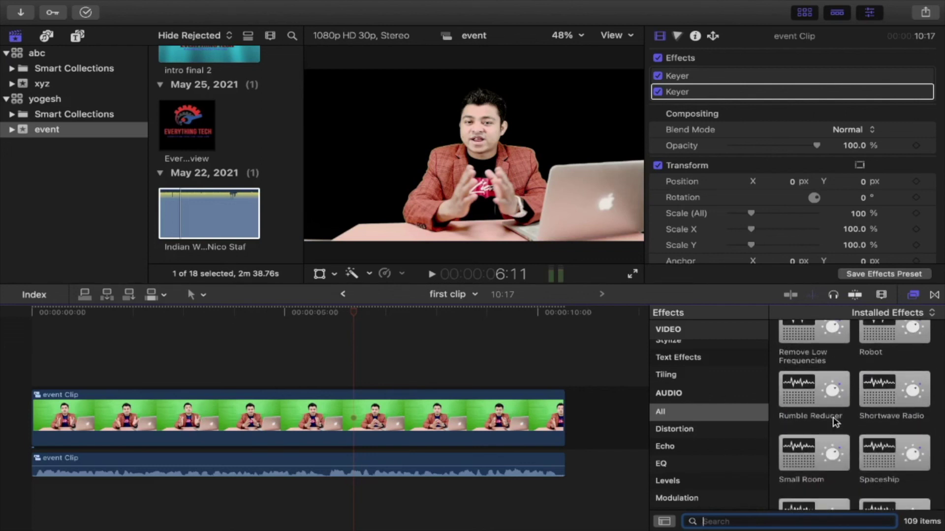
click(882, 351)
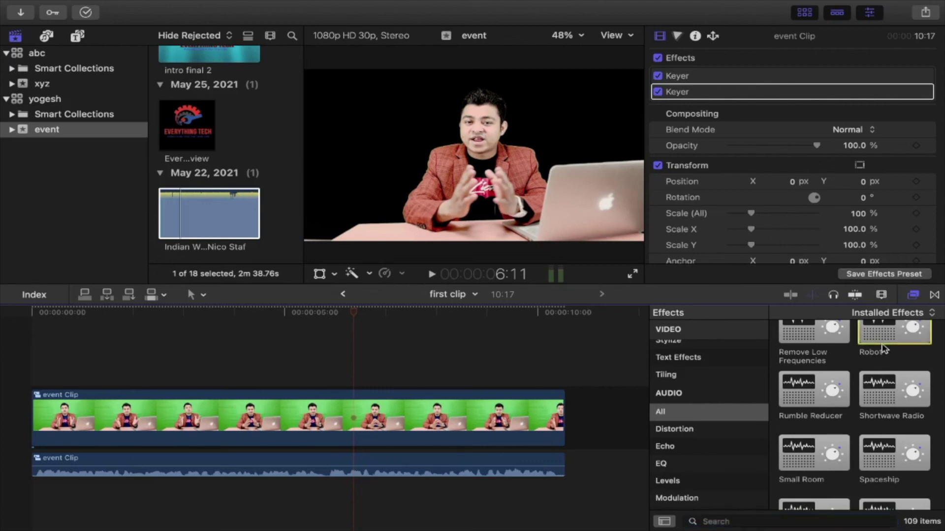
mouse_move(882, 351)
mouse_down()
mouse_move(415, 437)
mouse_move(295, 437)
mouse_up()
drag(869, 334, 362, 464)
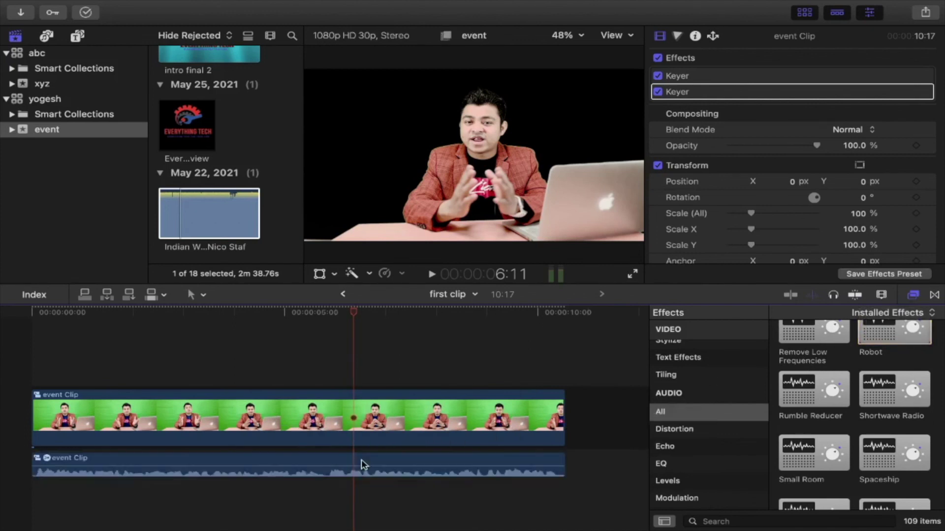
Play back from about four seconds to hear the Robot voice.
click(282, 315)
key(space)
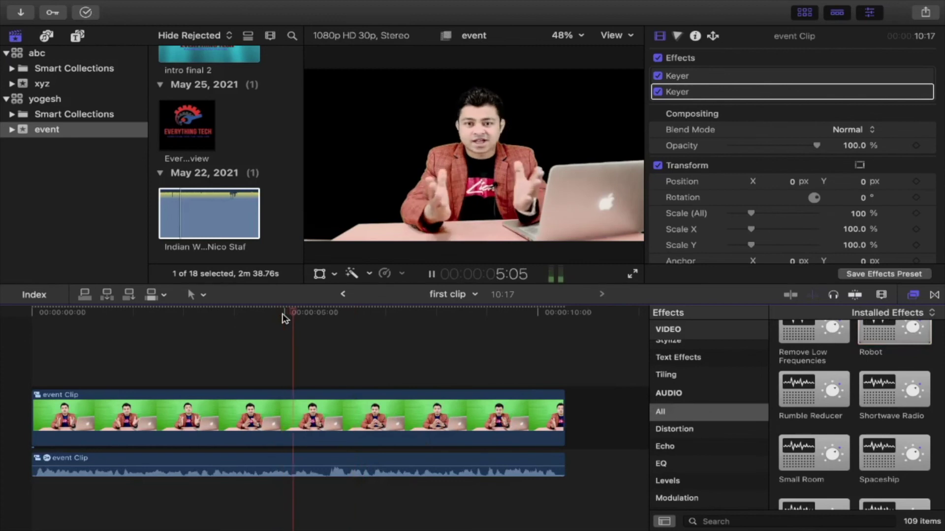
key(space)
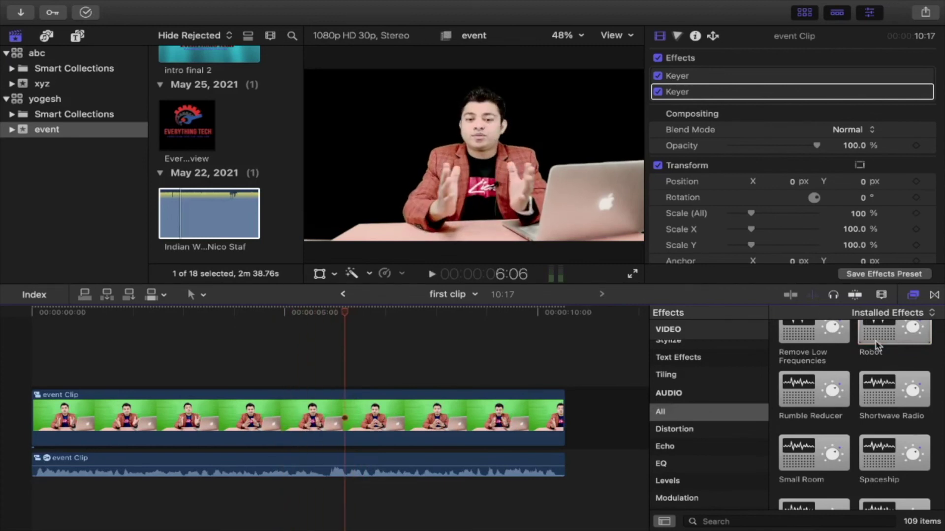
click(720, 522)
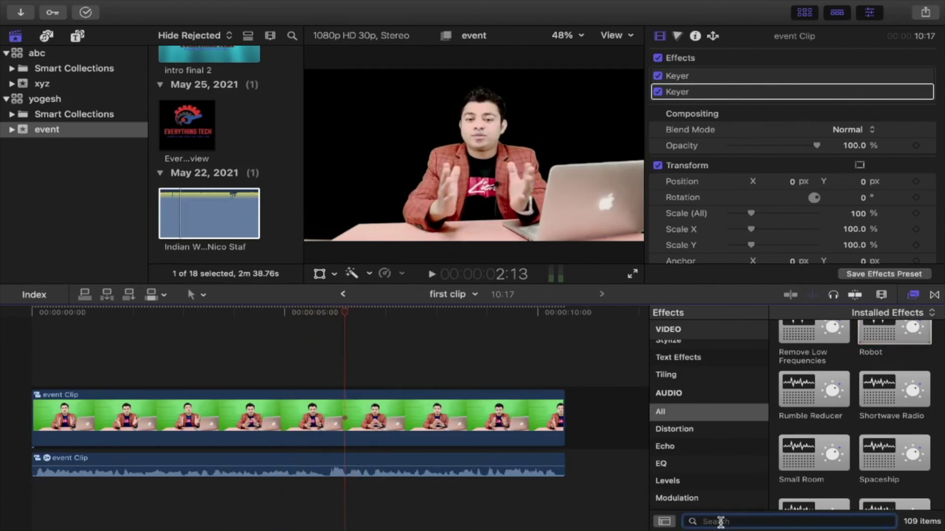
Search effects for 'den', drop Denoiser onto the detached audio, and select it to inspect.
text(den)
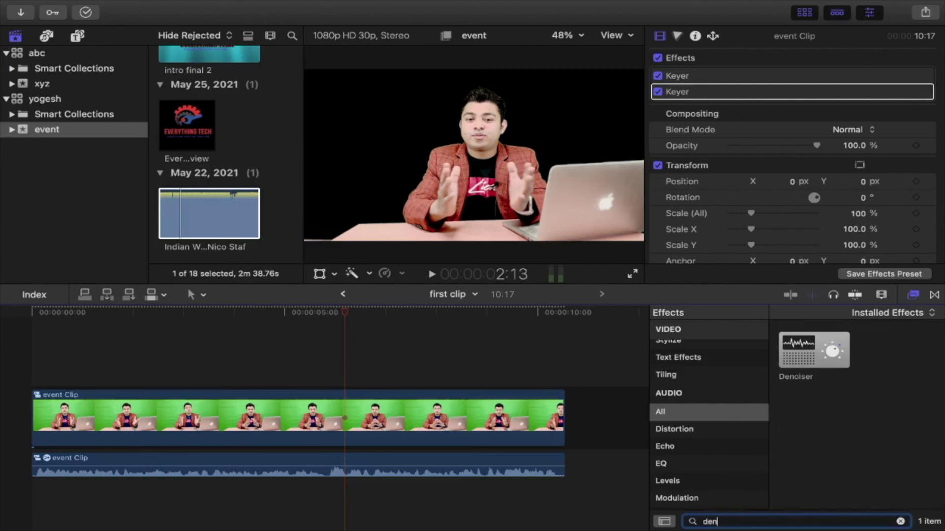
click(809, 357)
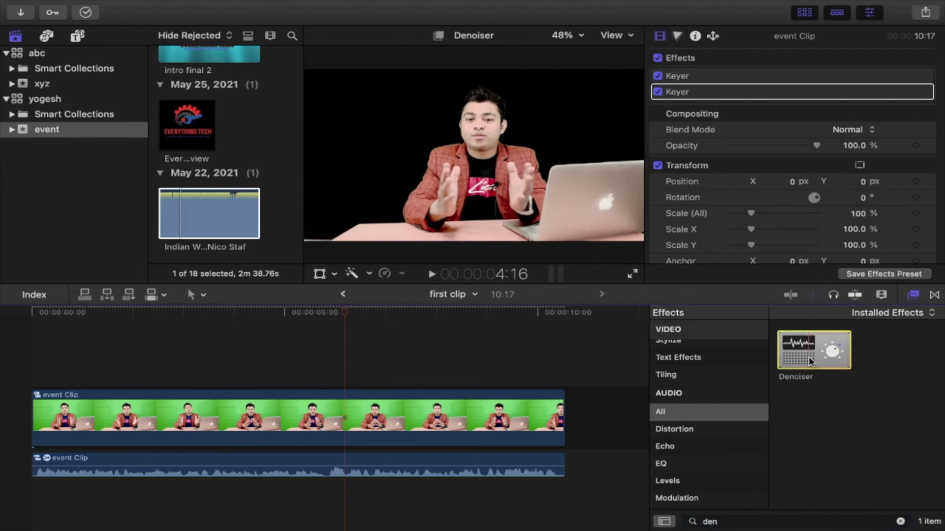
drag(810, 362, 315, 465)
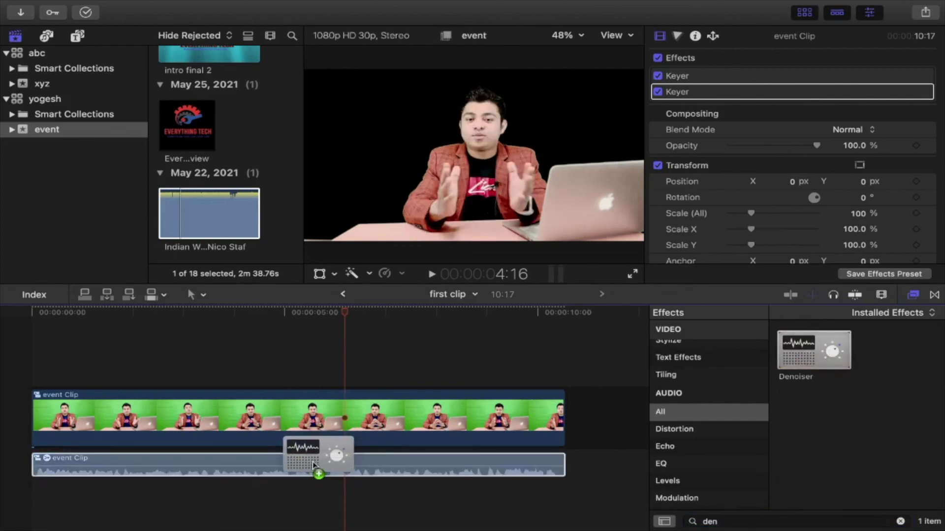
drag(315, 465, 315, 465)
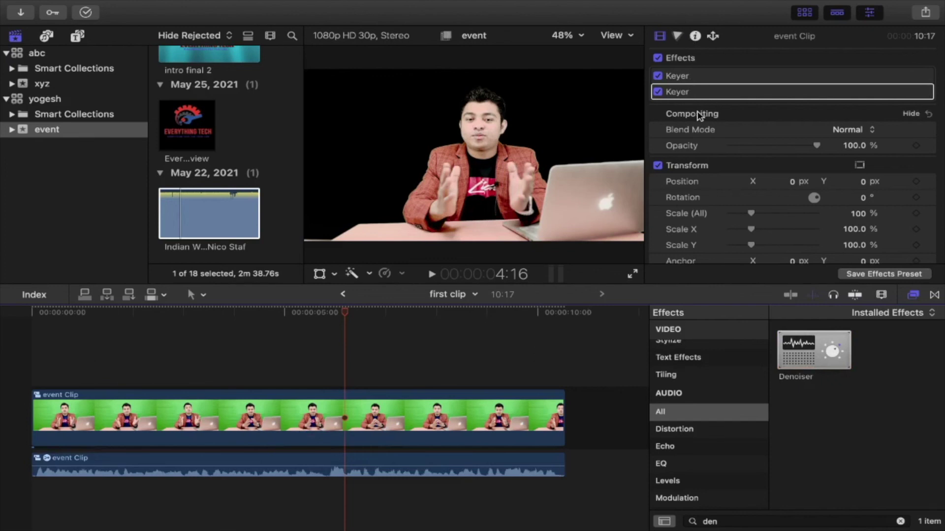
scroll(694, 112, up, 2)
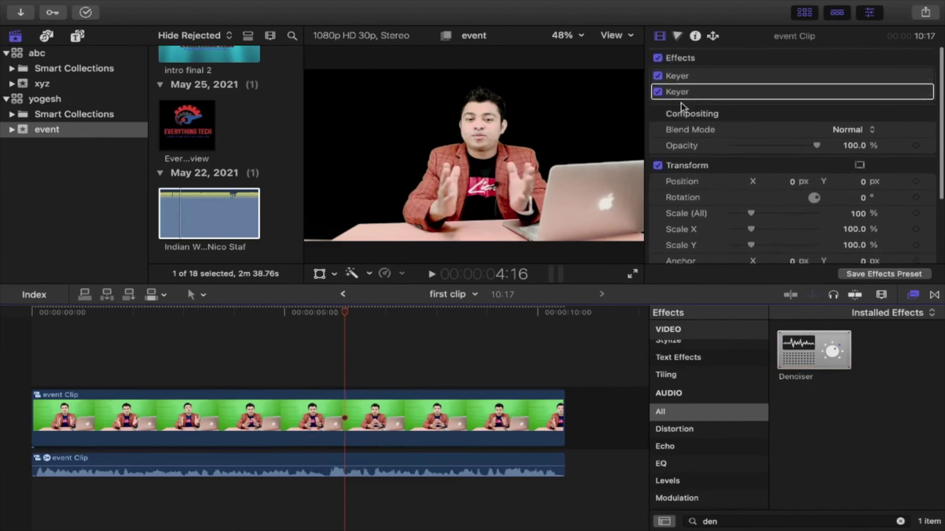
scroll(682, 113, down, 2)
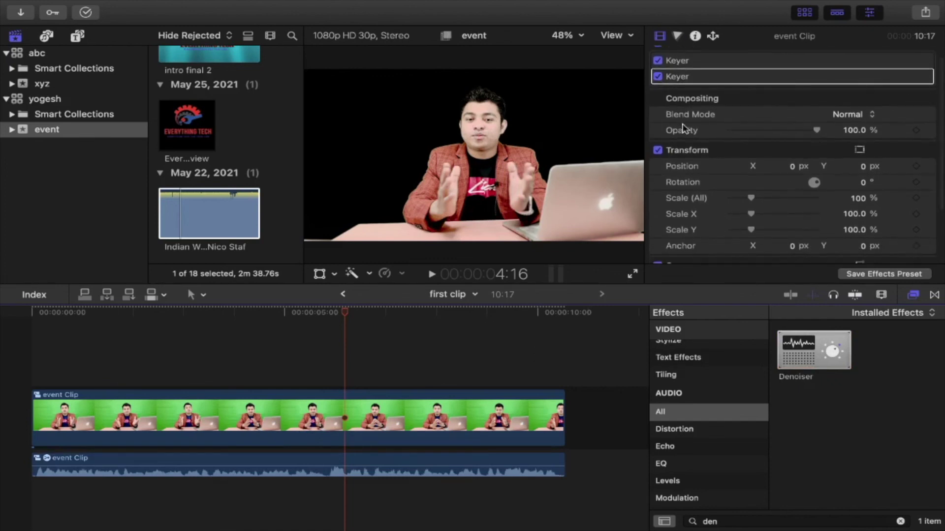
scroll(684, 136, down, 4)
scroll(685, 140, up, 6)
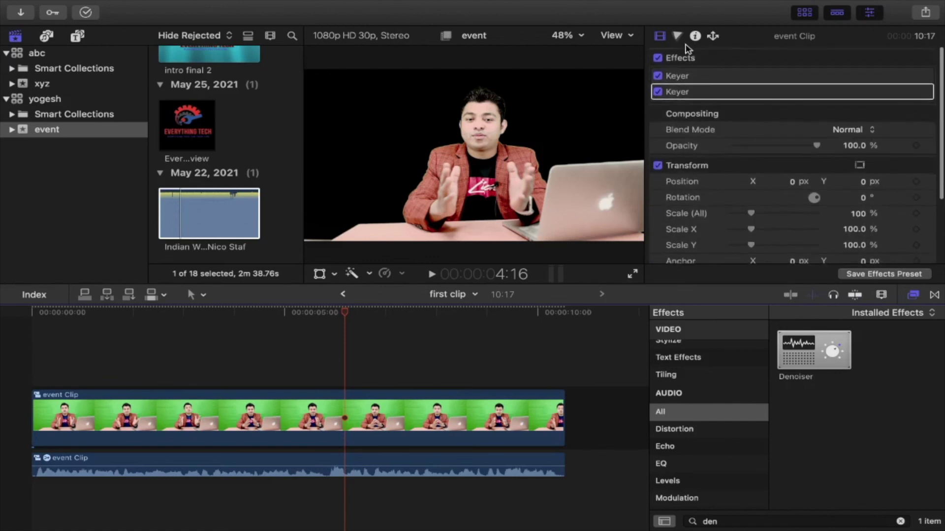
click(322, 471)
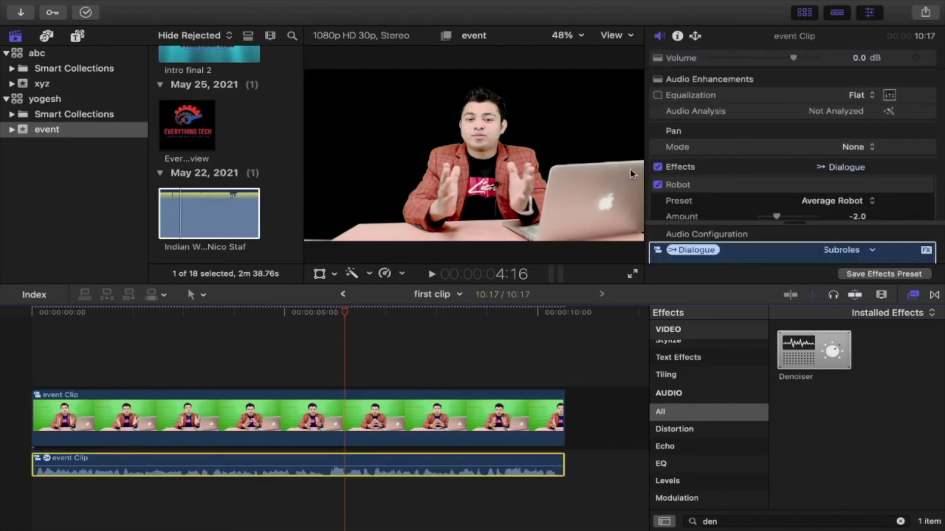
Reselect the detached audio and expand the Denoiser effect's settings in the Inspector.
scroll(662, 214, down, 5)
click(662, 210)
click(301, 468)
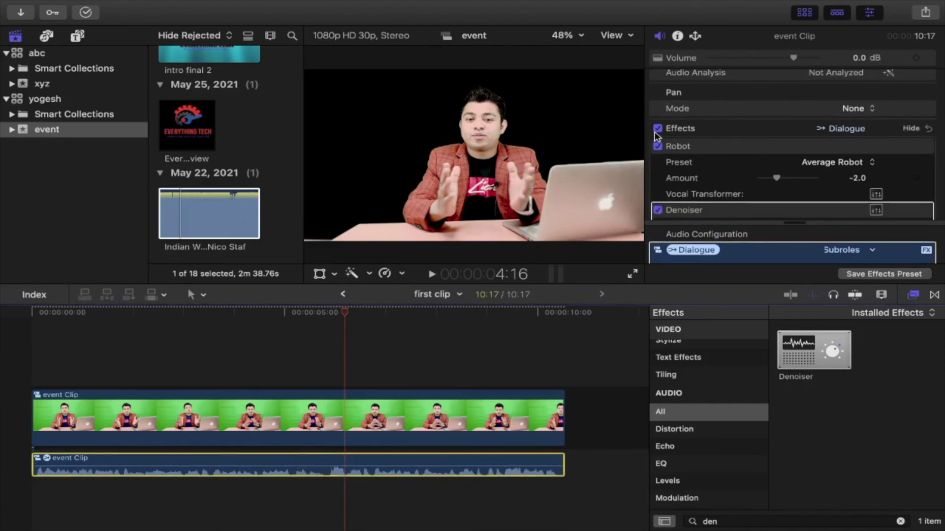
click(682, 176)
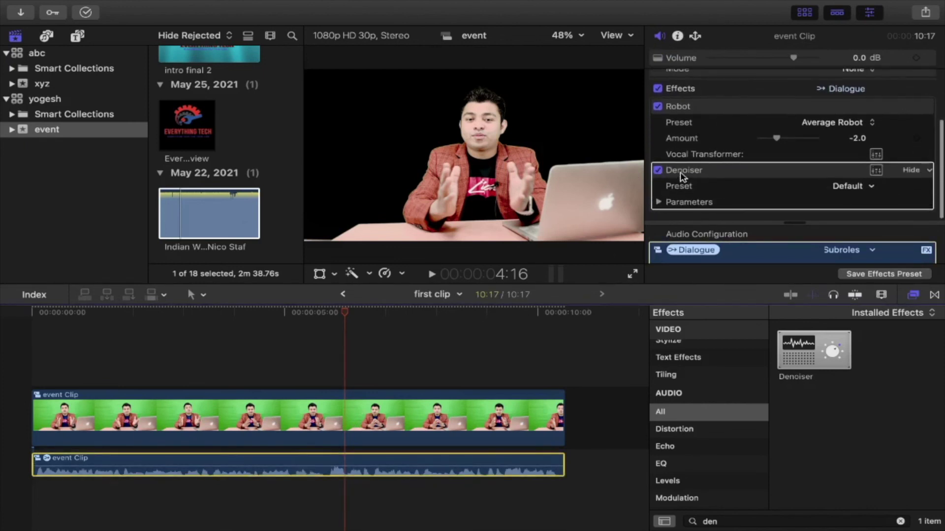
scroll(682, 176, up, 3)
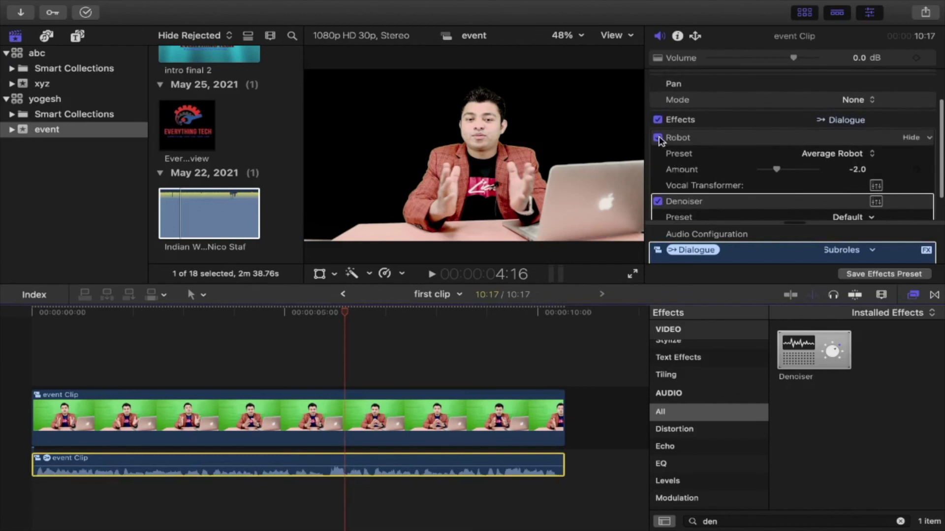
scroll(677, 181, down, 3)
scroll(677, 181, up, 1)
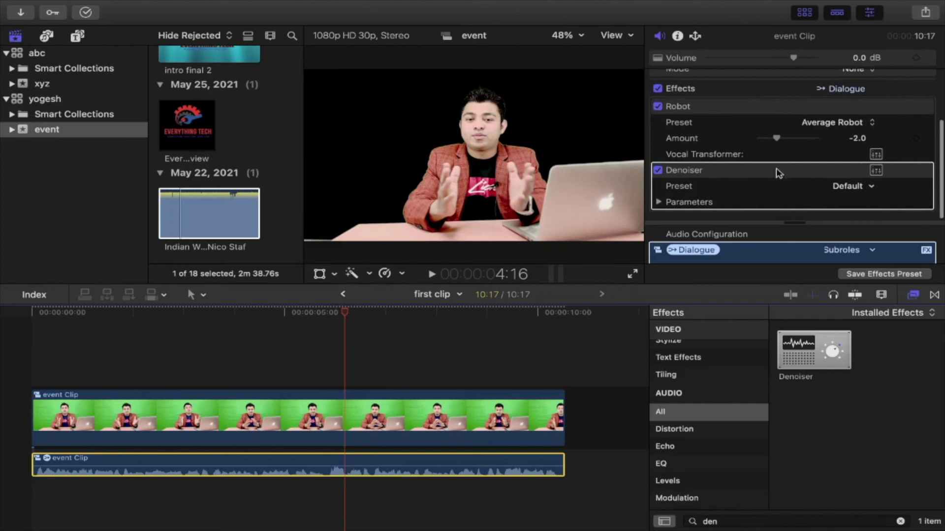
Review Denoiser parameters with Robot briefly off, keep the Default preset, re-enable Robot, clear the search.
click(657, 107)
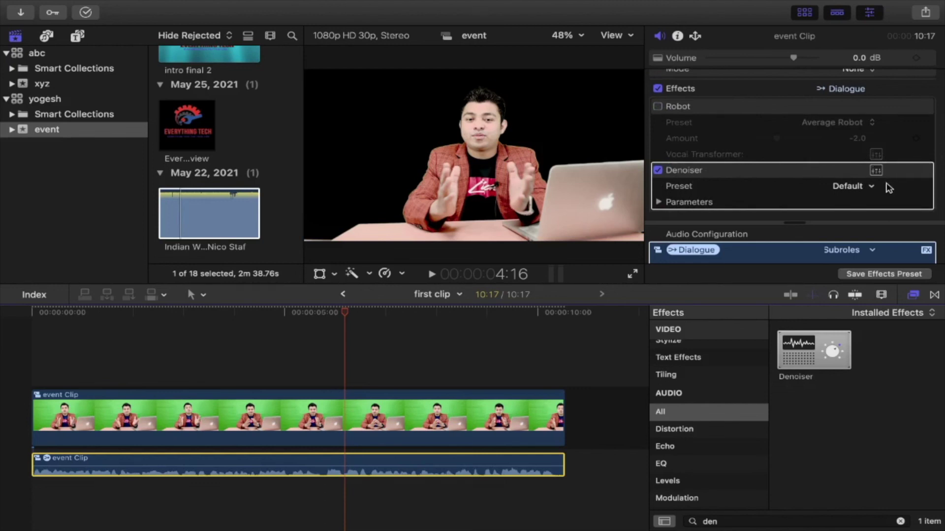
click(658, 203)
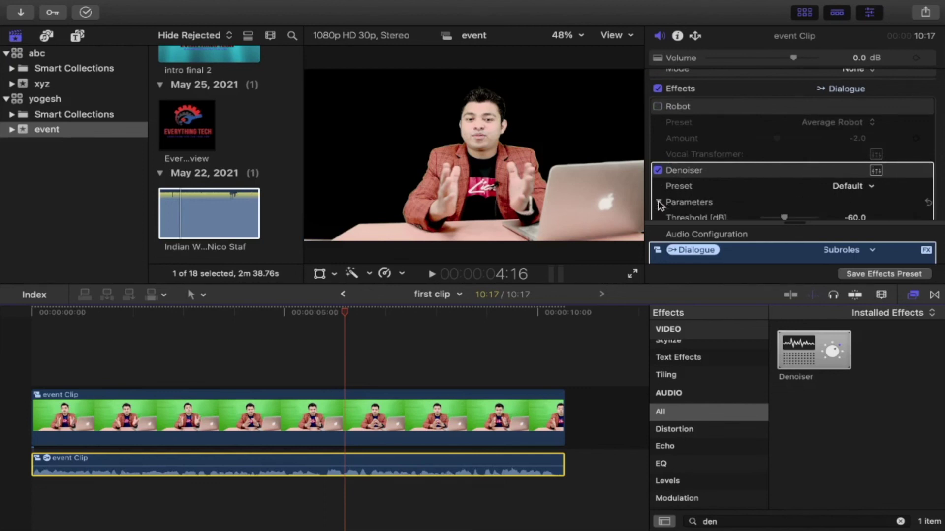
scroll(704, 195, down, 5)
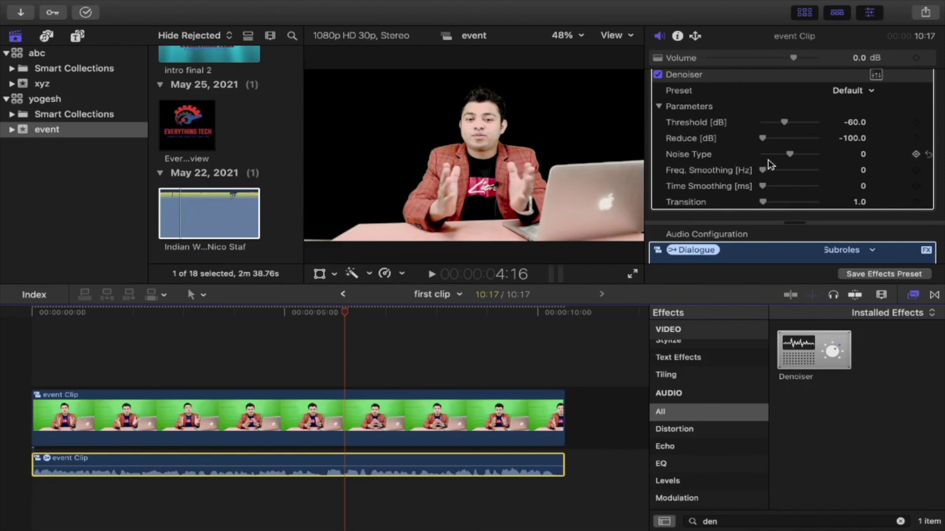
scroll(787, 169, up, 5)
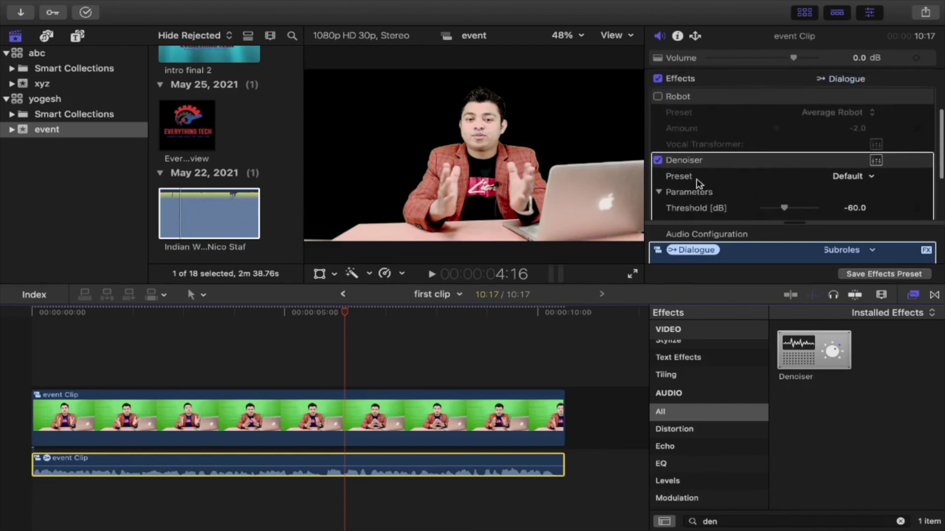
click(872, 177)
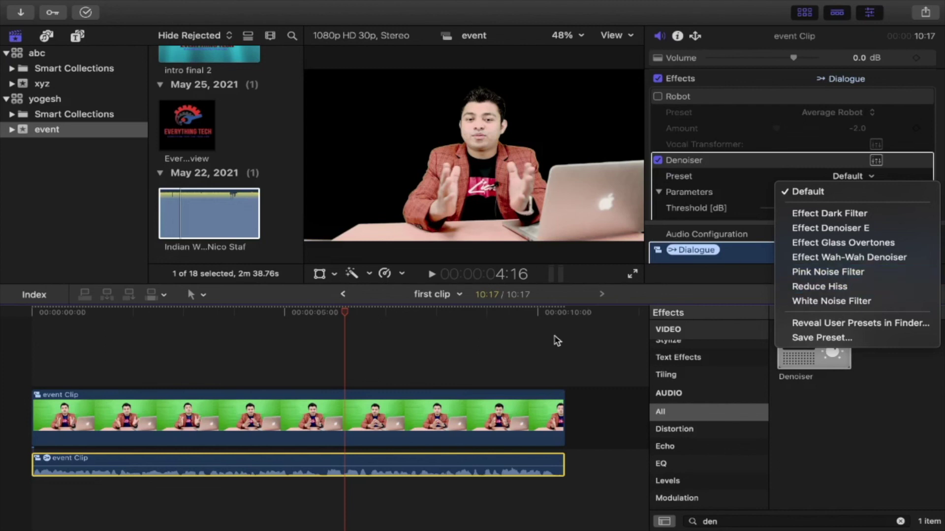
click(269, 315)
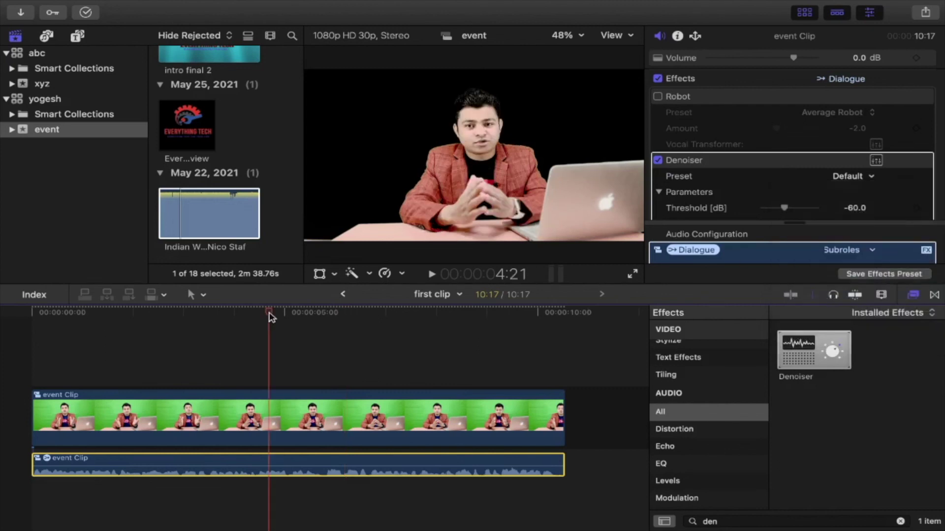
click(657, 98)
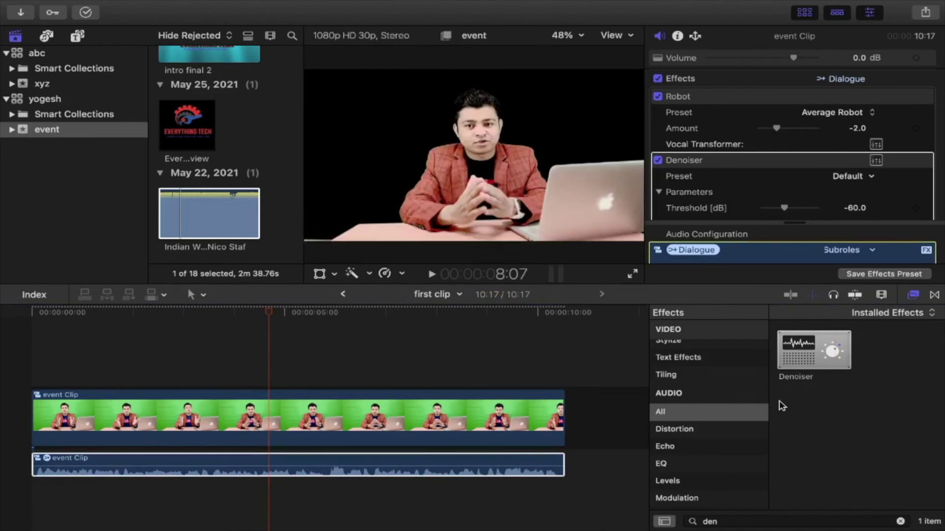
click(900, 523)
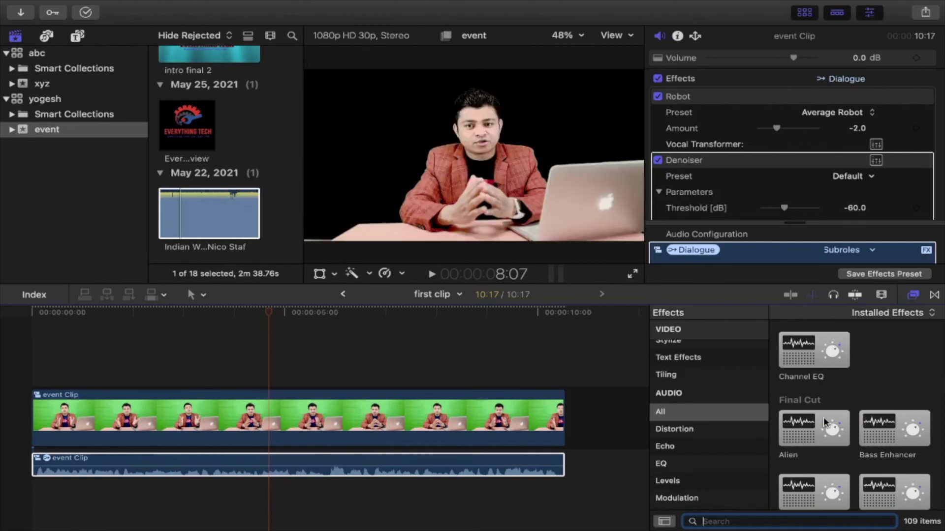
Scroll the timeline to review the single 10:17 event Clip with no separate audio.
scroll(832, 404, down, 5)
scroll(746, 136, down, 1)
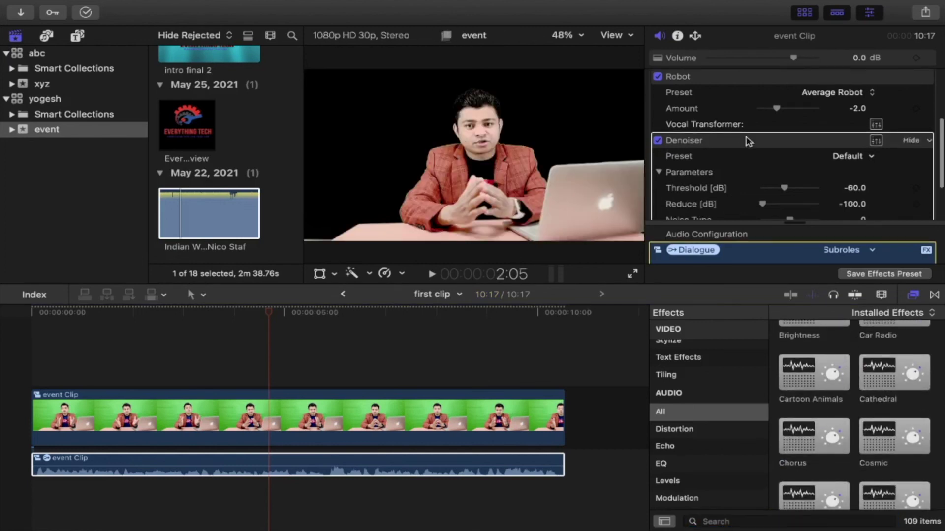
scroll(746, 136, up, 4)
scroll(747, 140, down, 4)
scroll(747, 140, down, 2)
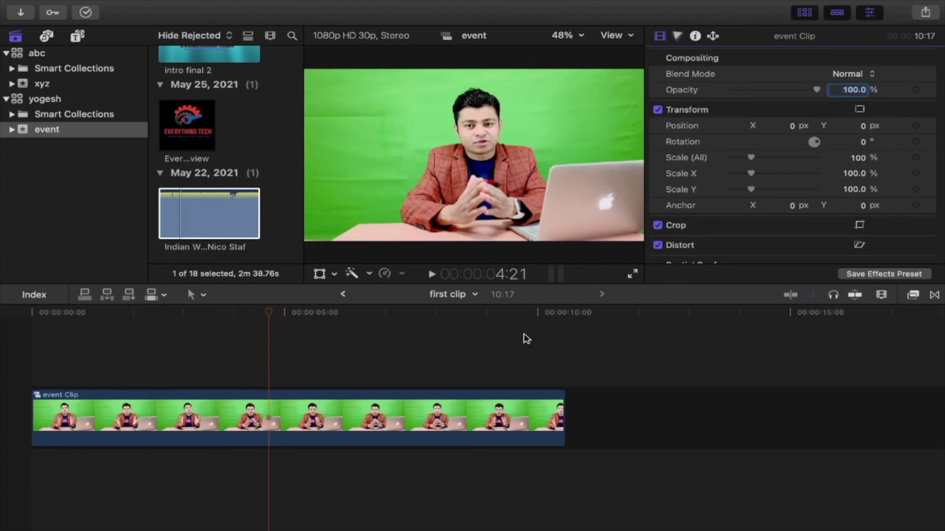
Search the effects for 'key' and drag the Keyer effect onto the event Clip.
click(457, 400)
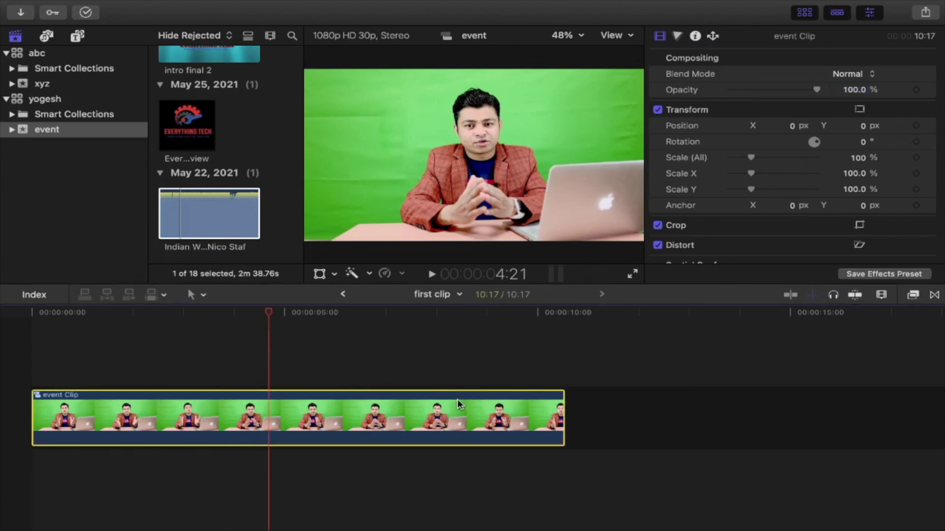
click(914, 296)
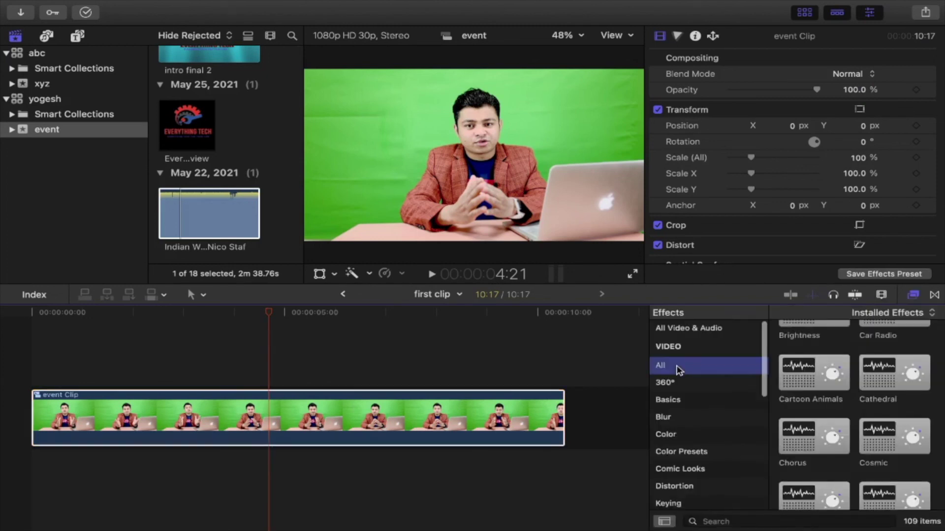
click(775, 520)
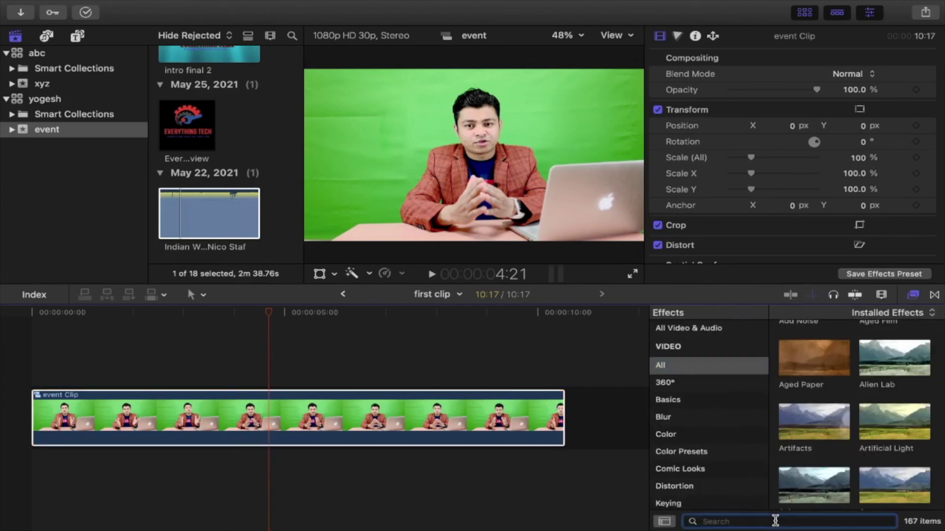
text(key)
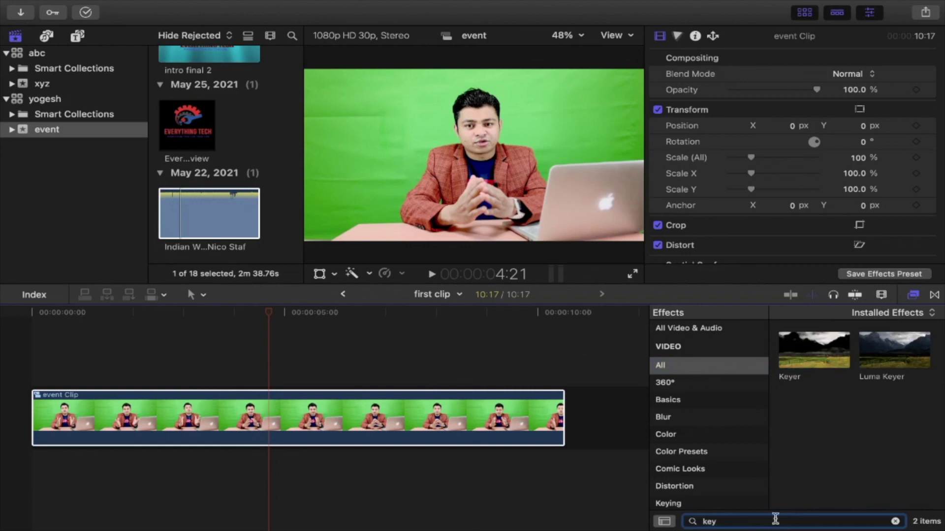
click(803, 359)
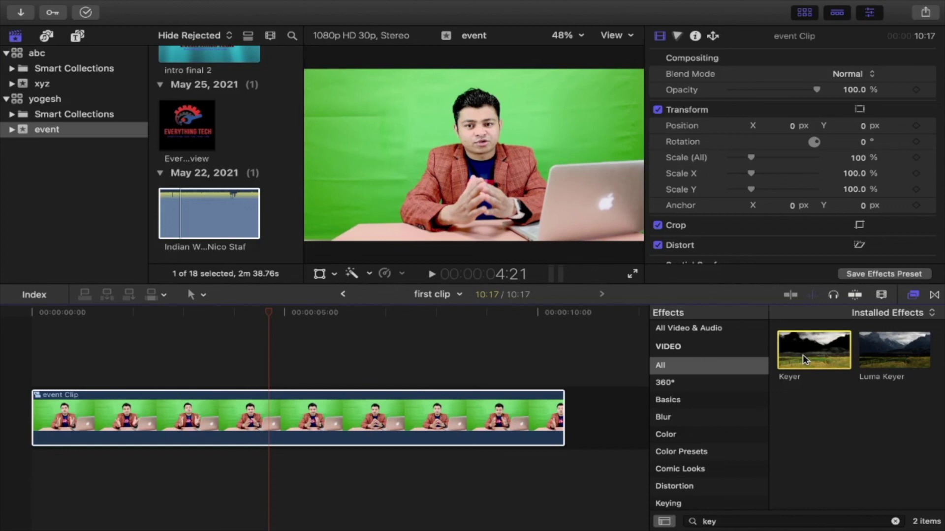
drag(802, 355, 441, 426)
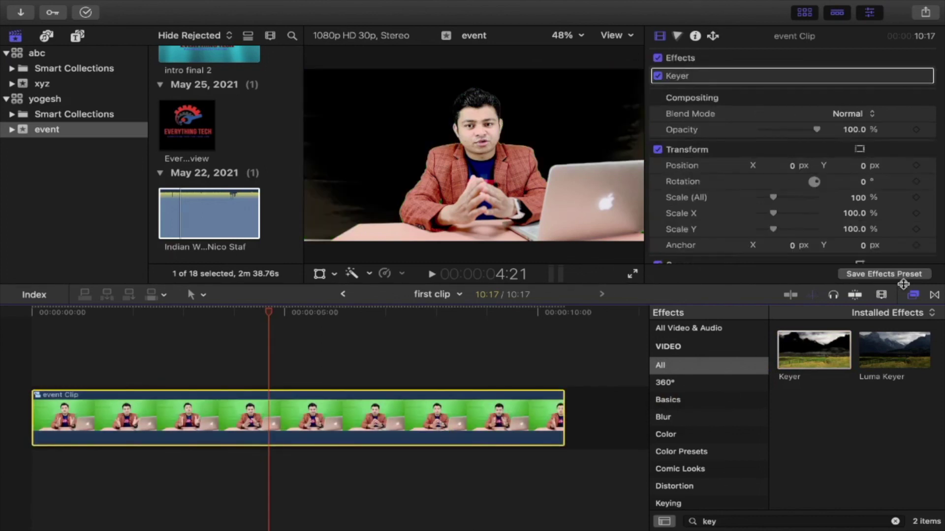
Close the Effects browser and show the Keyer's parameters in the inspector.
click(915, 295)
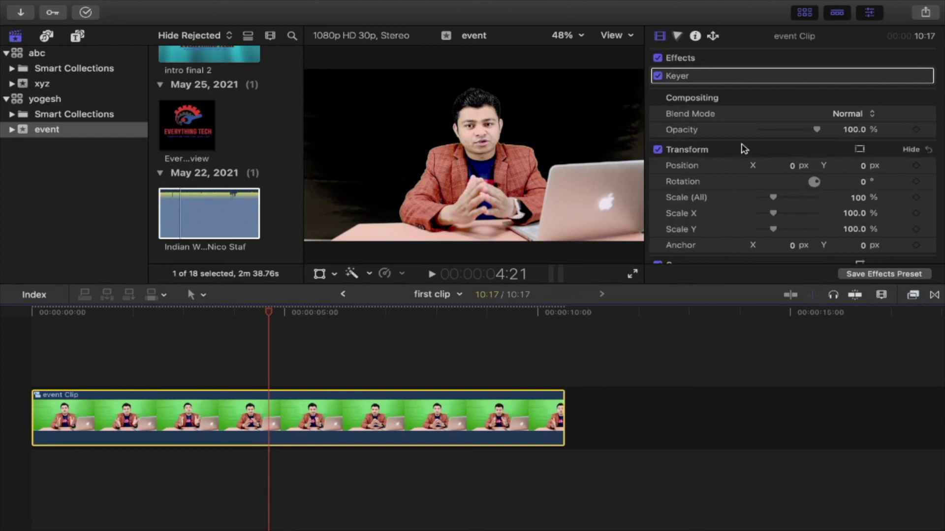
mouse_move(914, 80)
click(910, 76)
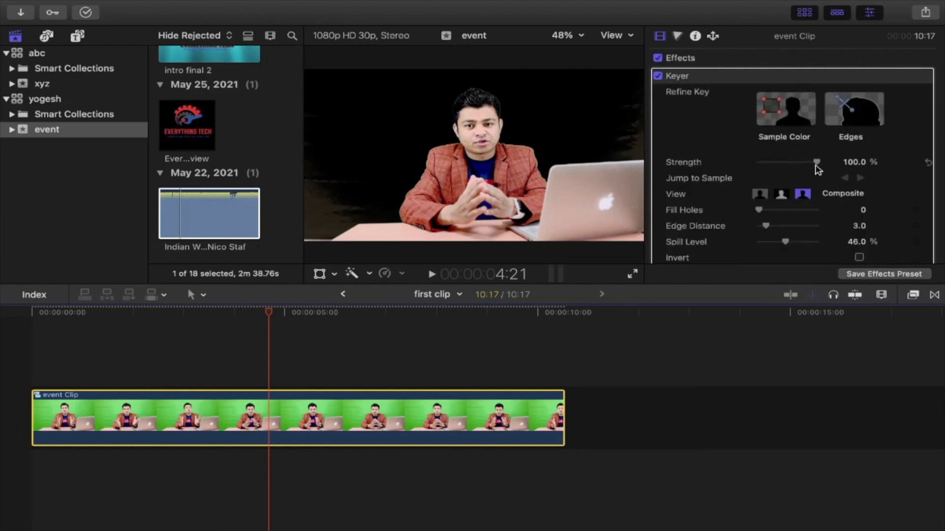
scroll(819, 165, down, 2)
scroll(727, 131, up, 2)
Use Sample Color to sample the green background near the frame's left edge.
click(779, 117)
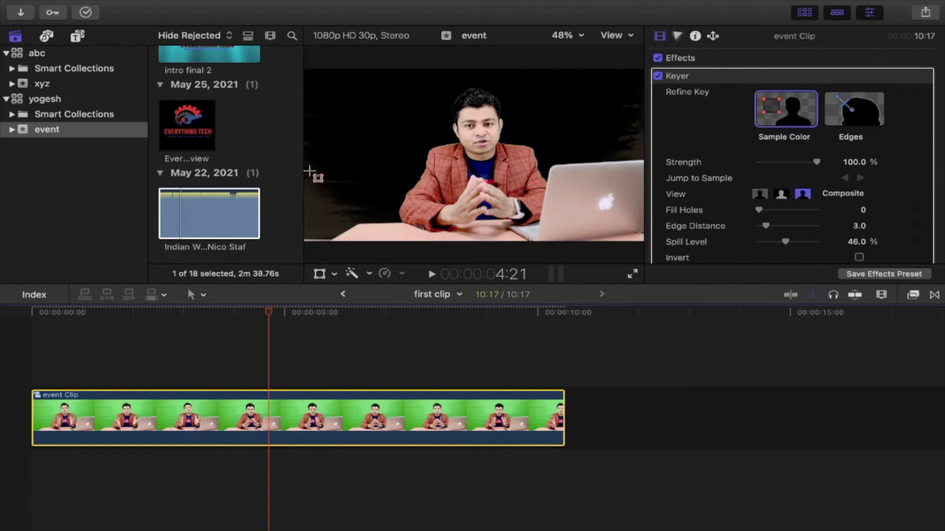
drag(309, 171, 329, 217)
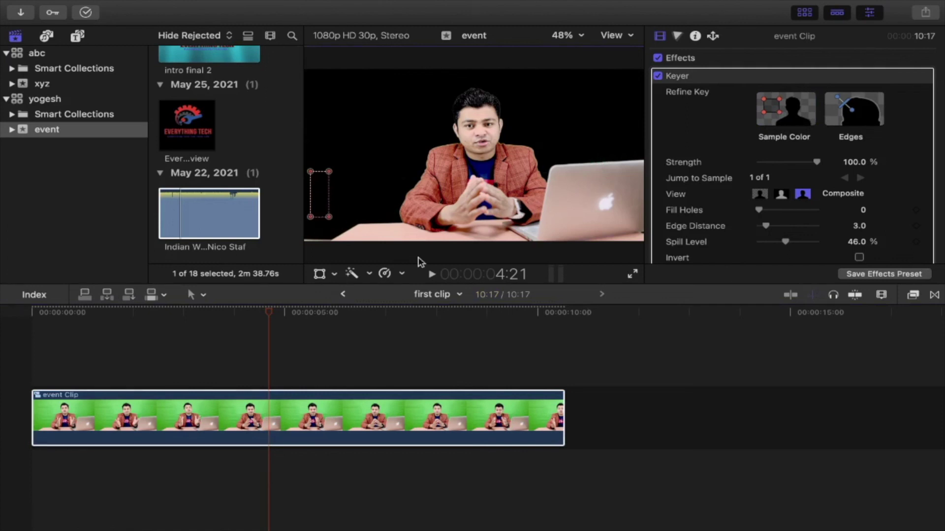
click(415, 342)
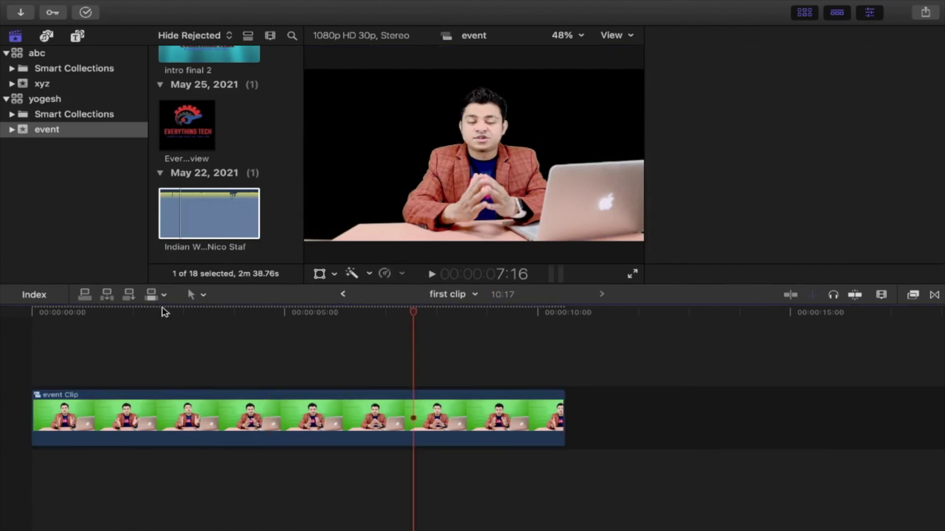
Play the clip to check the key, toggling Sample Color on and back off.
click(159, 311)
key(space)
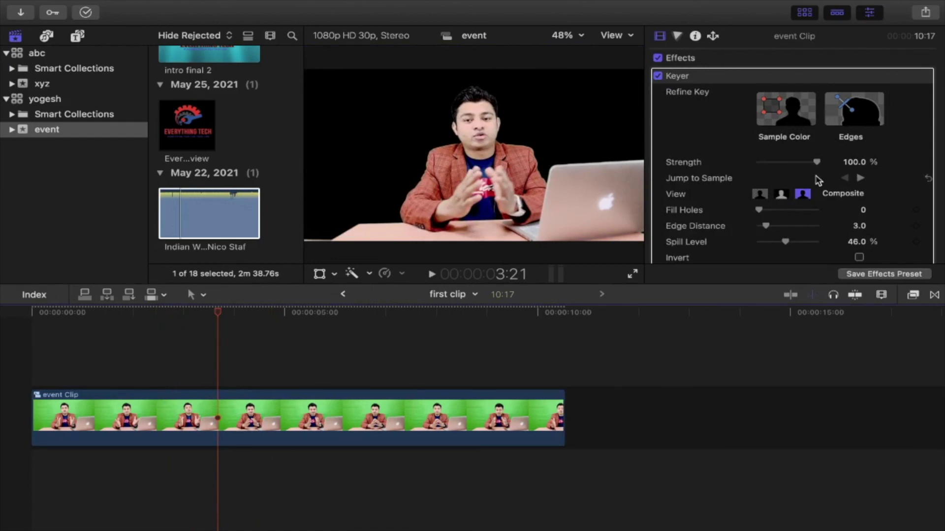
click(782, 122)
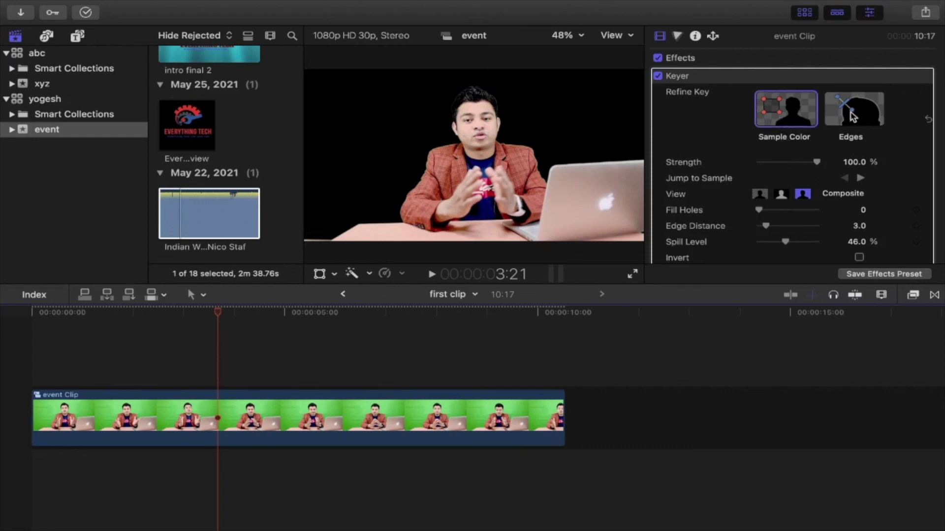
click(769, 120)
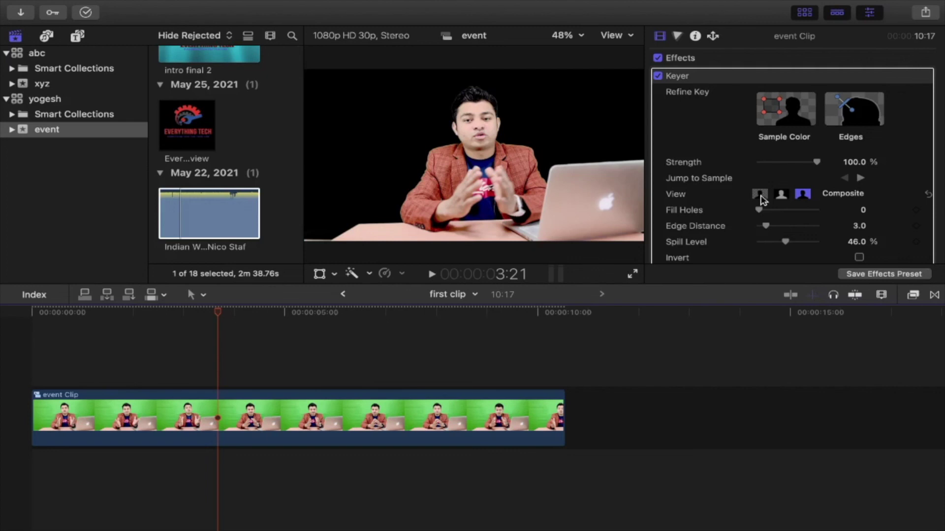
Inspect the key in Matte and Original views, then return to Composite.
click(779, 195)
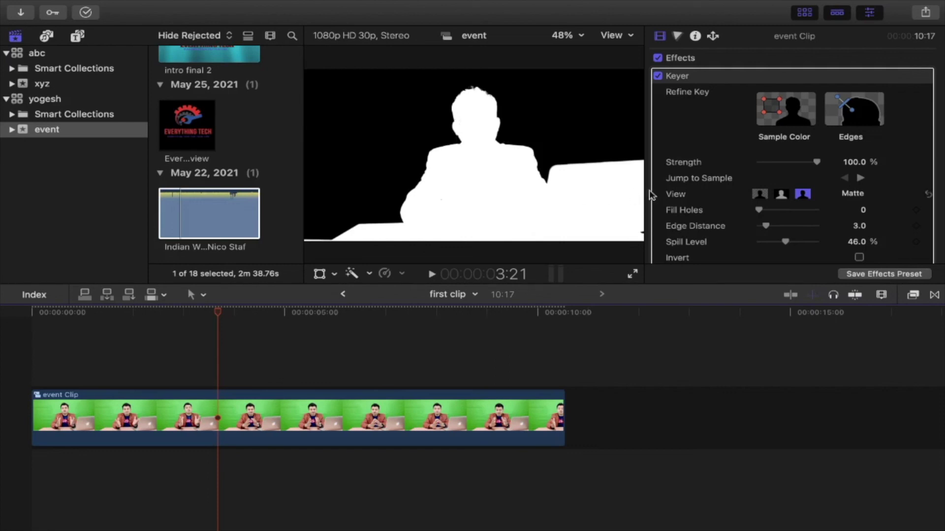
click(802, 194)
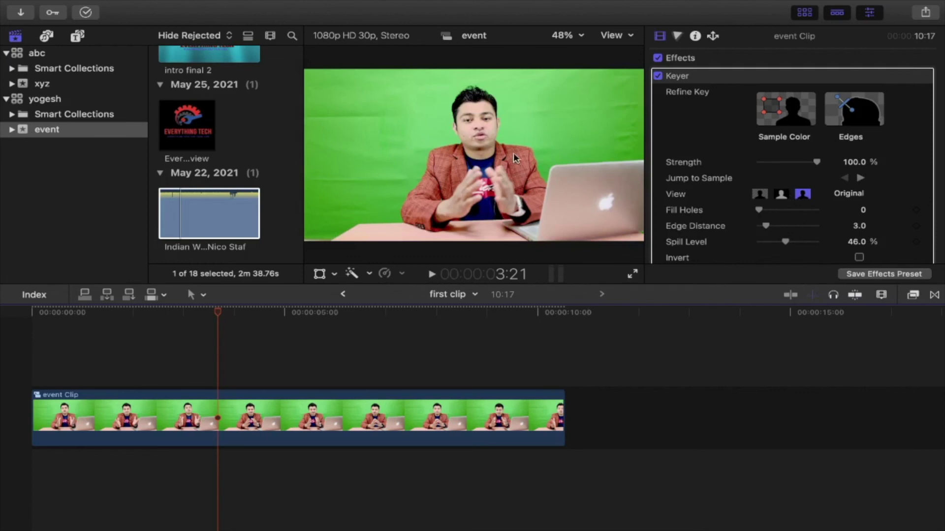
click(760, 194)
scroll(766, 201, down, 3)
Expand the Keyer's Matte Tools and set Shrink/Expand to -1.0.
scroll(765, 201, down, 3)
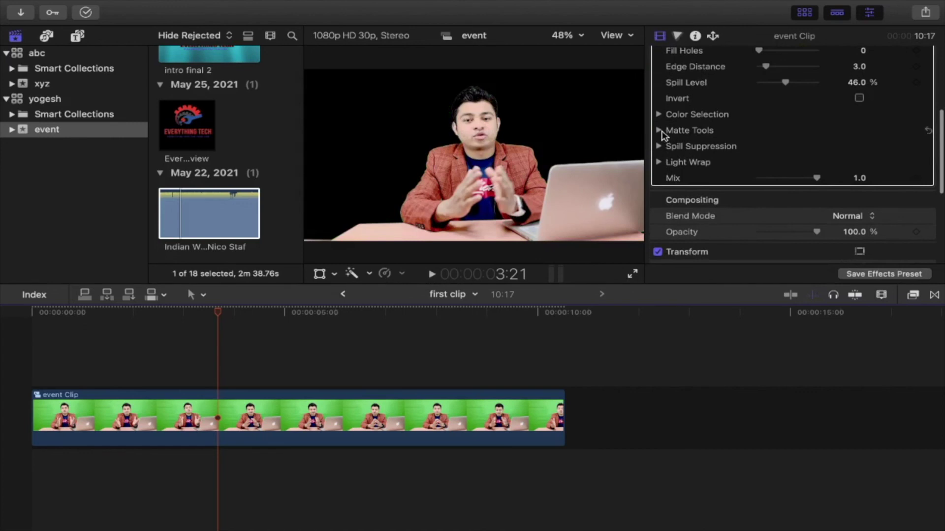
scroll(652, 92, up, 2)
scroll(650, 90, up, 3)
scroll(652, 91, up, 2)
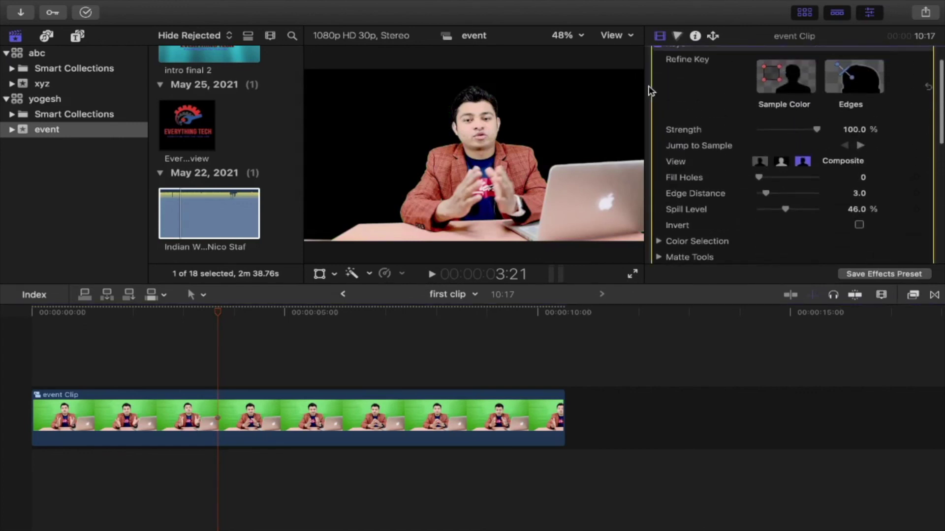
scroll(651, 90, down, 2)
scroll(650, 90, down, 3)
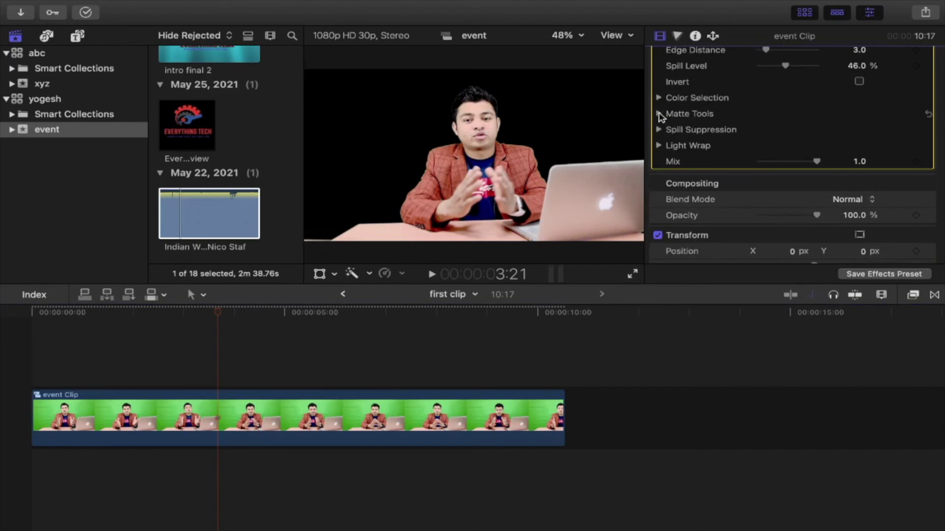
click(659, 115)
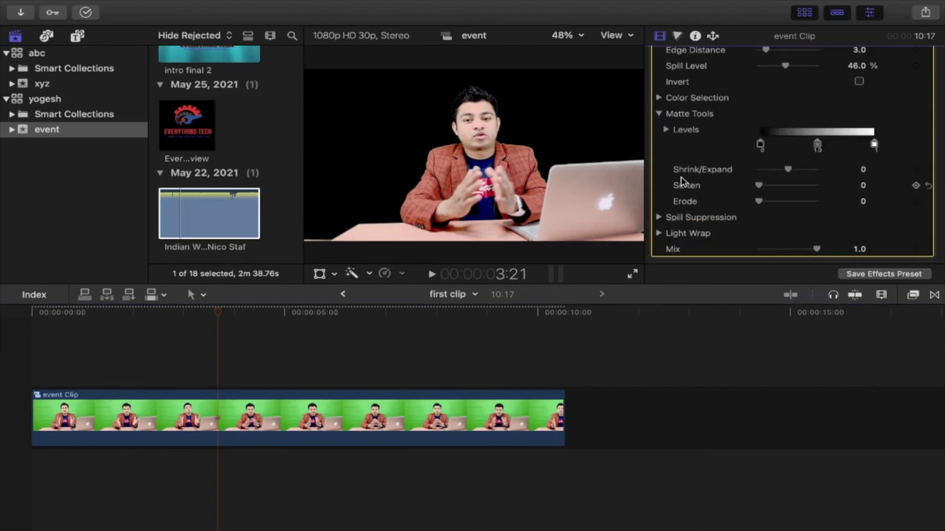
click(863, 174)
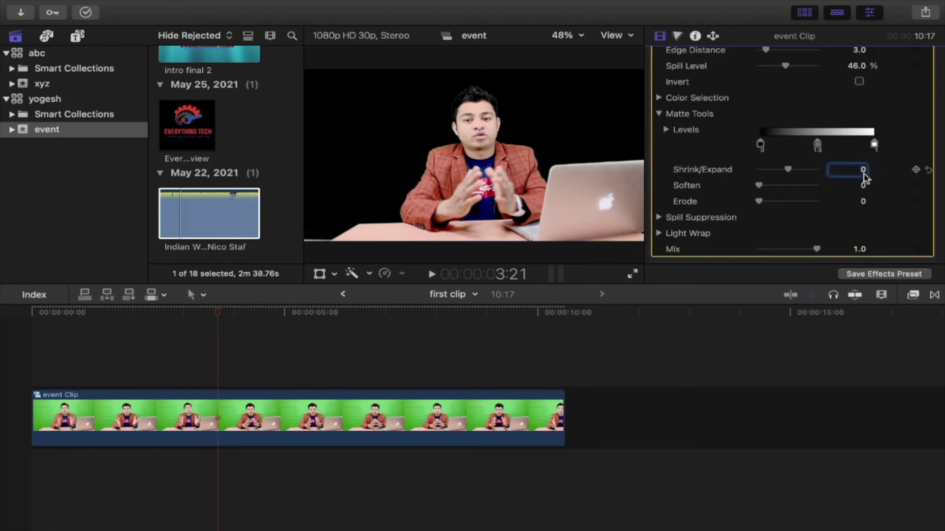
text(-1)
key(Return)
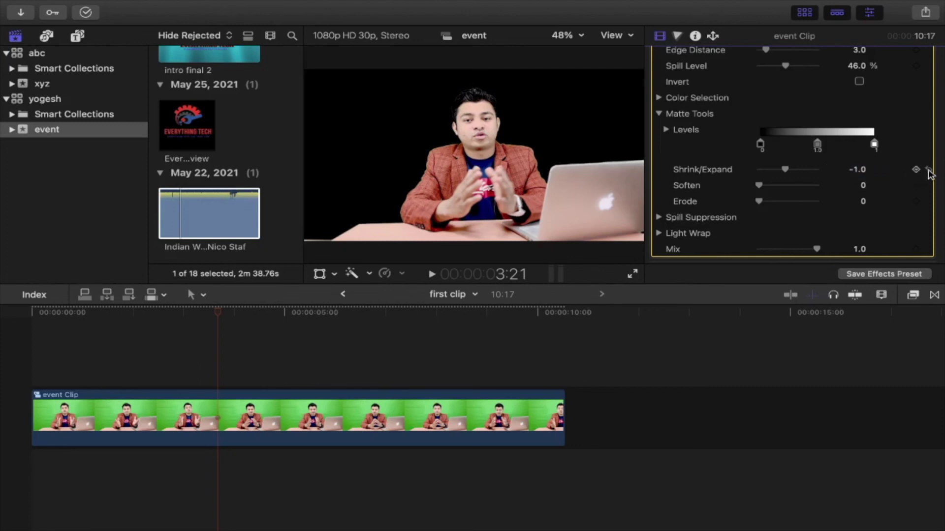
Bring up the Titles and Generators browser and find the Solids generators.
scroll(827, 100, up, 5)
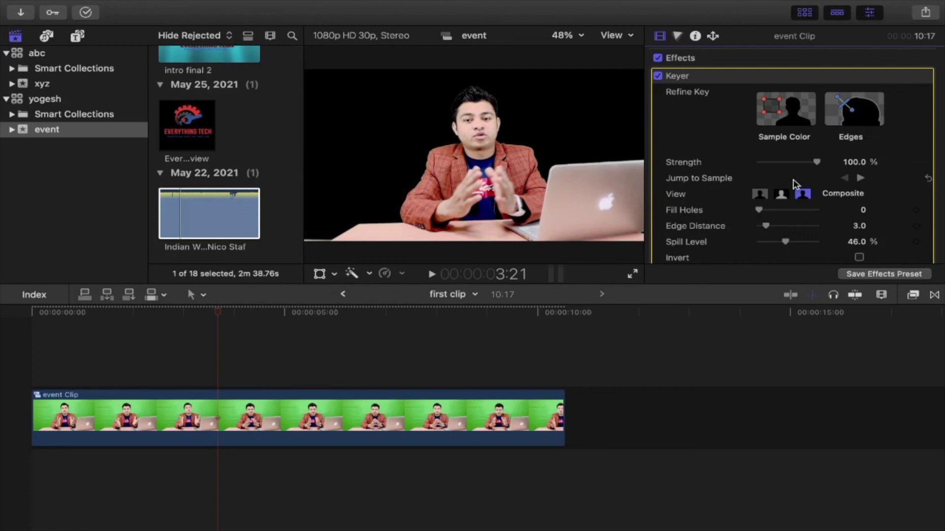
click(423, 139)
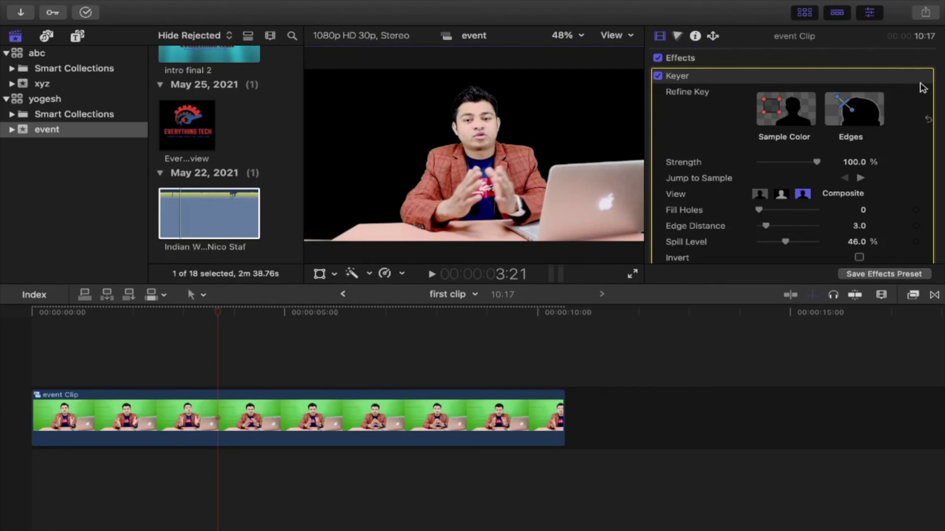
scroll(201, 193, down, 1)
scroll(201, 193, up, 5)
scroll(201, 194, up, 5)
scroll(201, 194, up, 5)
scroll(201, 194, up, 5)
scroll(201, 194, down, 10)
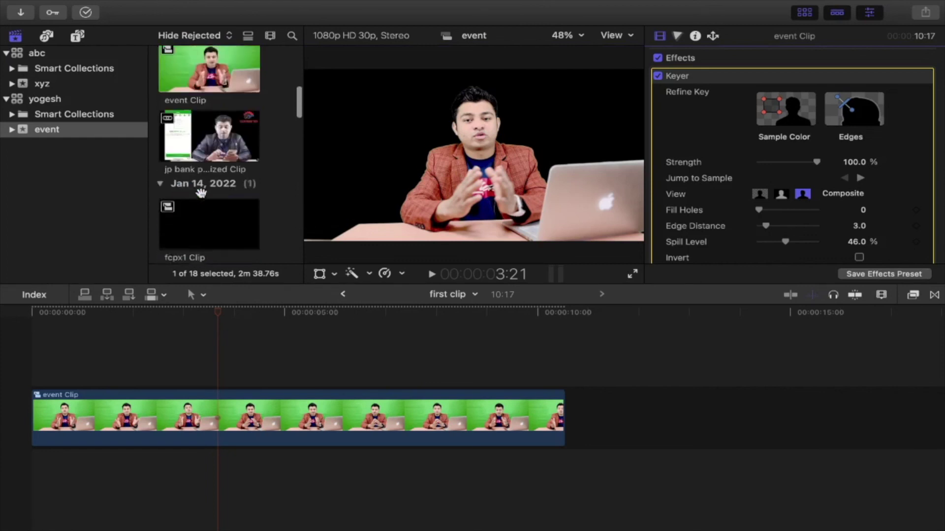
Place the pink Pastel solid beneath the event clip and play to check it.
click(78, 36)
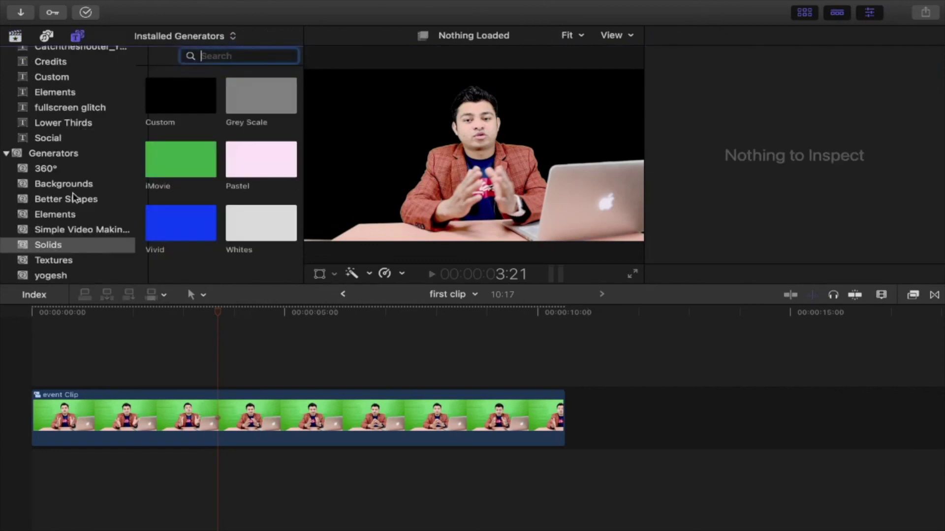
click(186, 223)
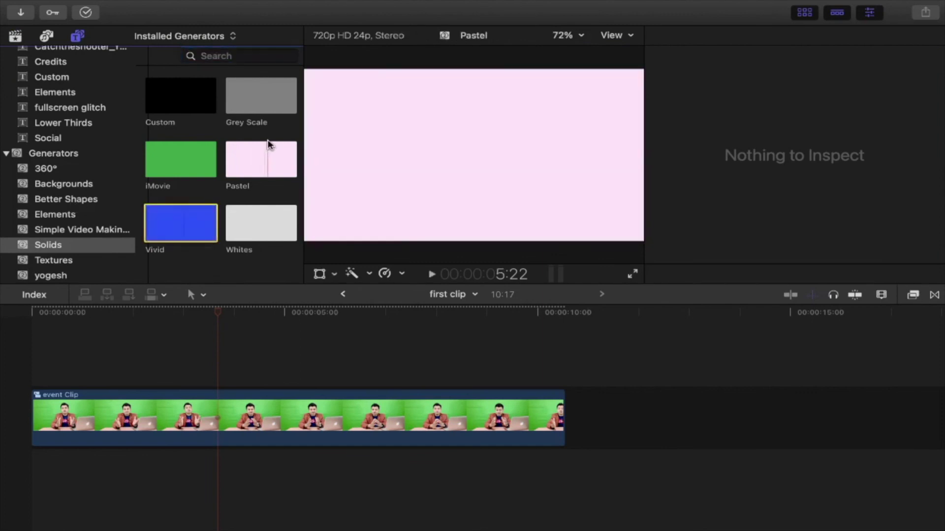
mouse_move(264, 152)
mouse_down()
mouse_move(114, 487)
mouse_move(24, 487)
mouse_up()
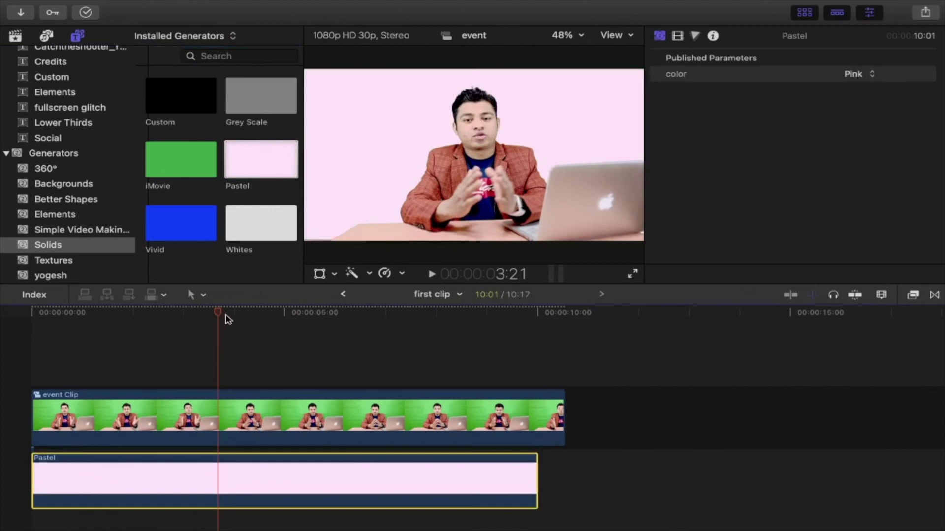
key(space)
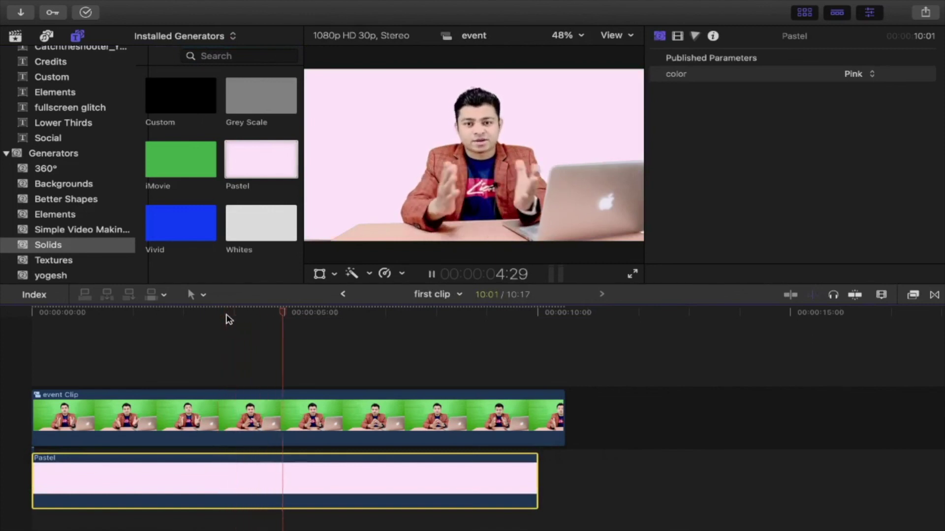
key(space)
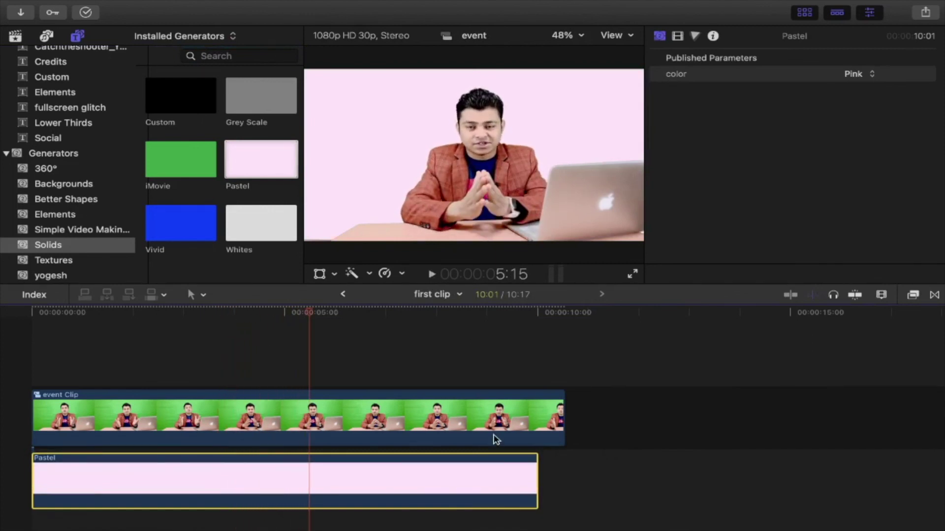
Extend the Pastel solid to the event clip's end and recheck the clip's Keyer settings.
drag(536, 479, 566, 480)
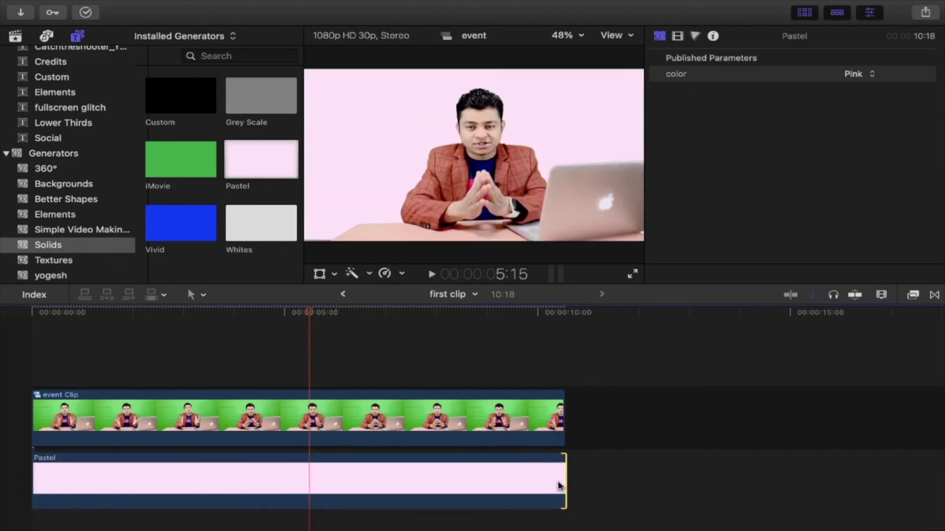
click(526, 433)
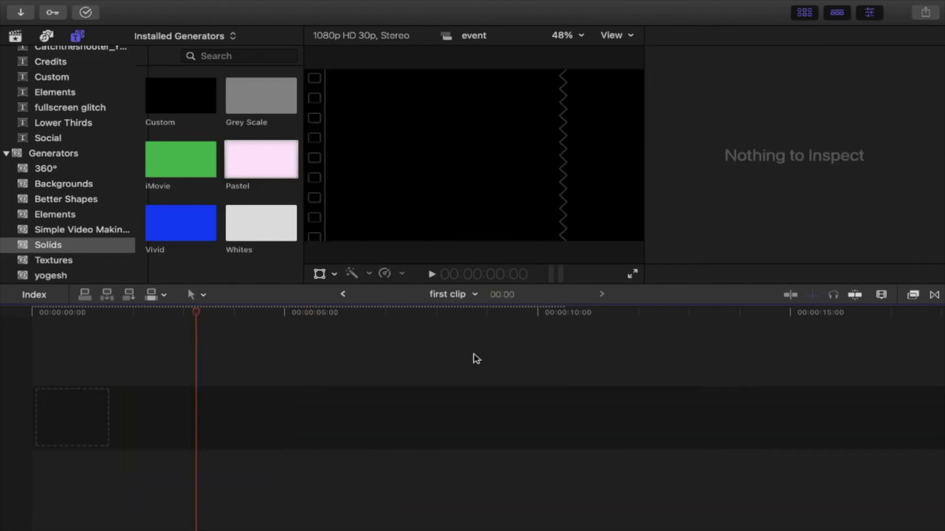
click(343, 295)
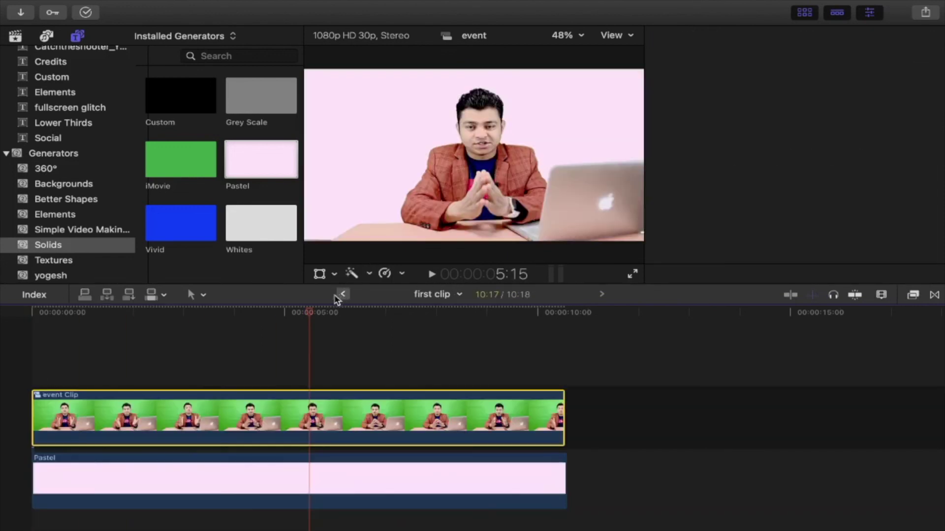
key(super+4)
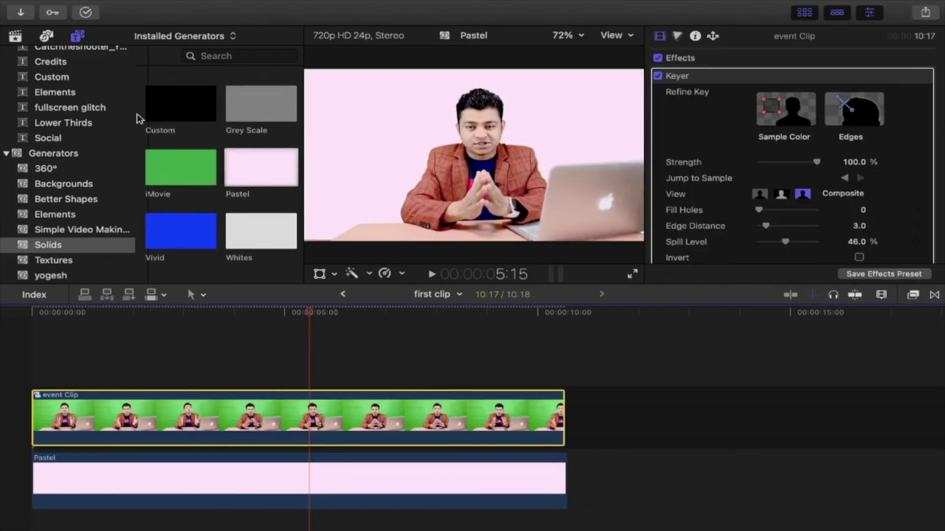
key(super+1)
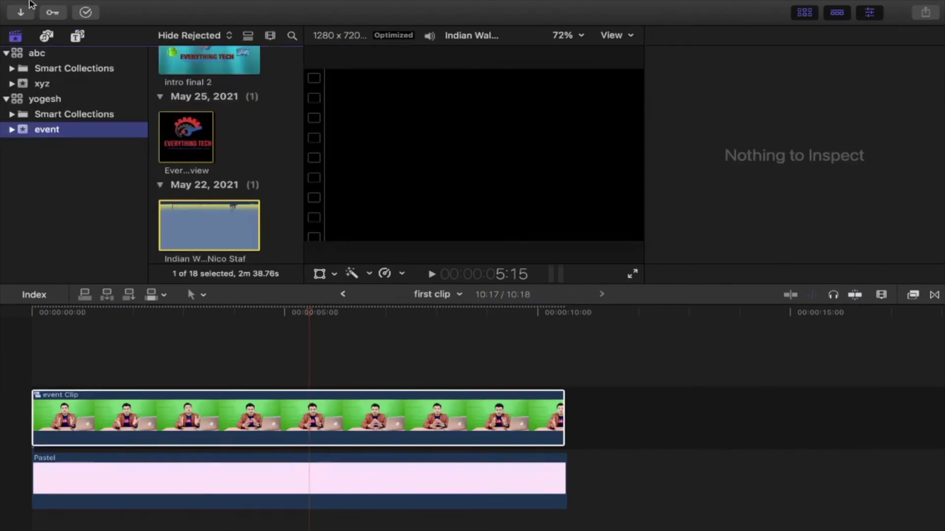
Drag animated subcriber 1.mp4 from Finder's all for videos folder above the event clip.
mouse_move(10, 4)
click(43, 29)
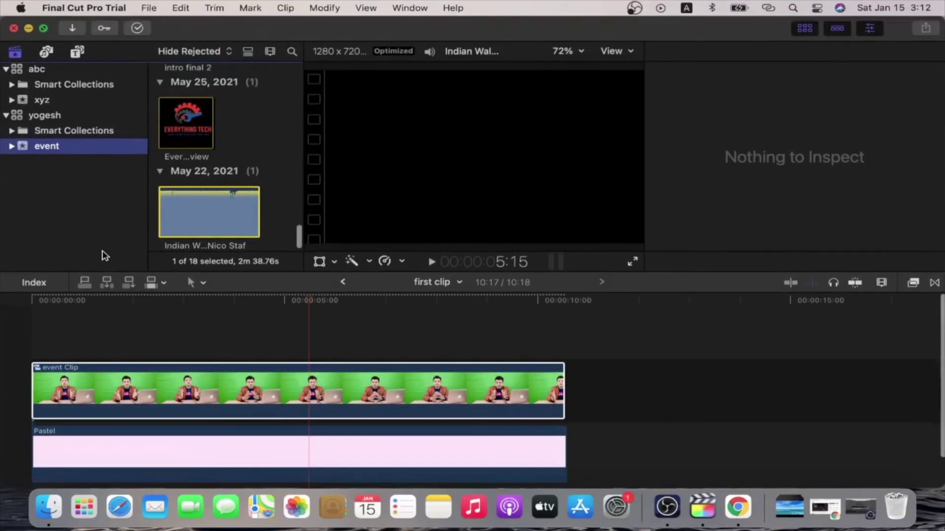
click(48, 512)
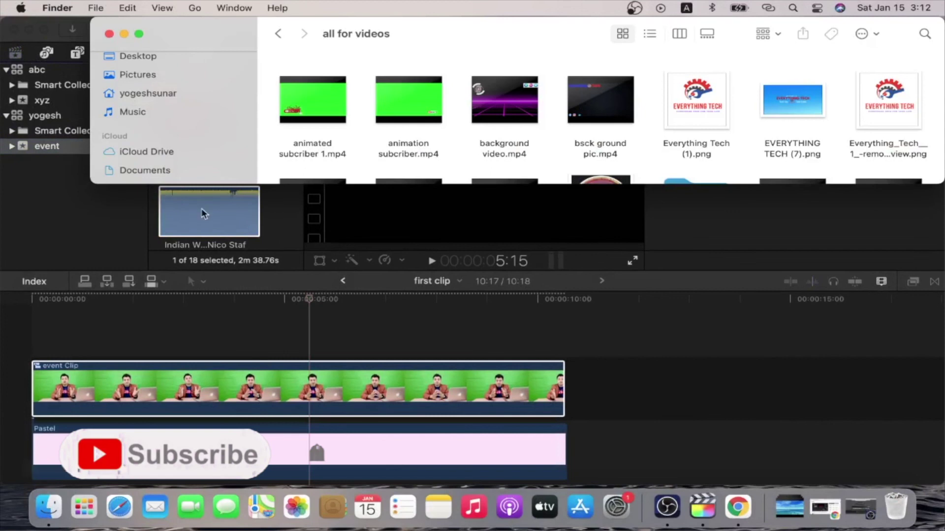
drag(329, 111, 41, 327)
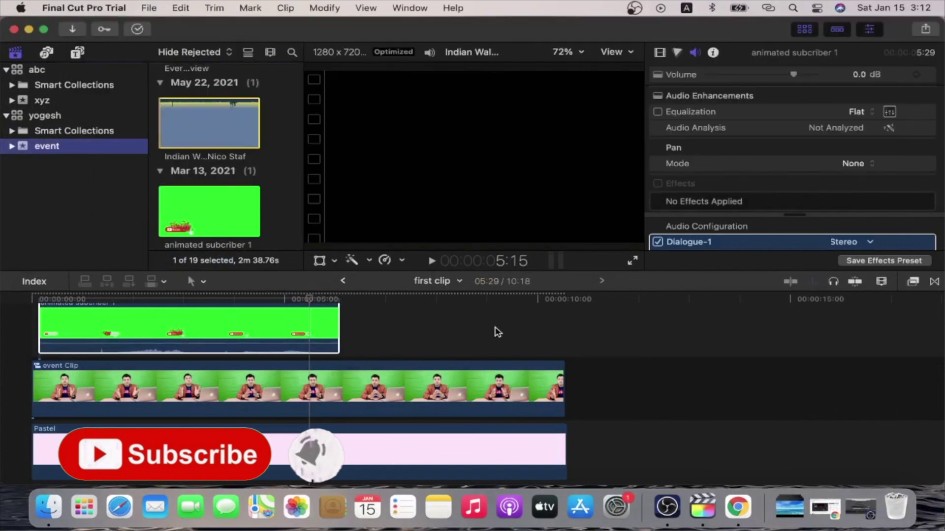
click(496, 333)
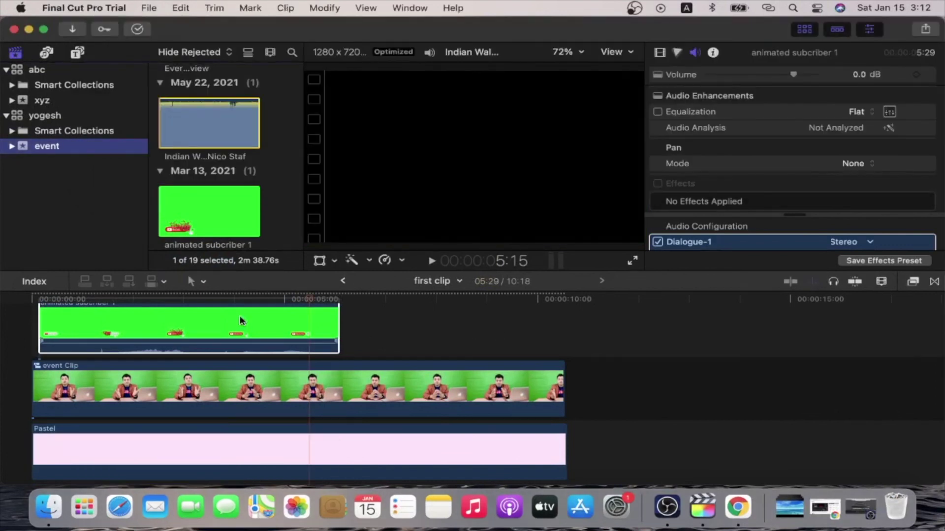
scroll(212, 366, up, 2)
Key the subscribe clip, preview it over pink, then delete it from the timeline.
click(214, 298)
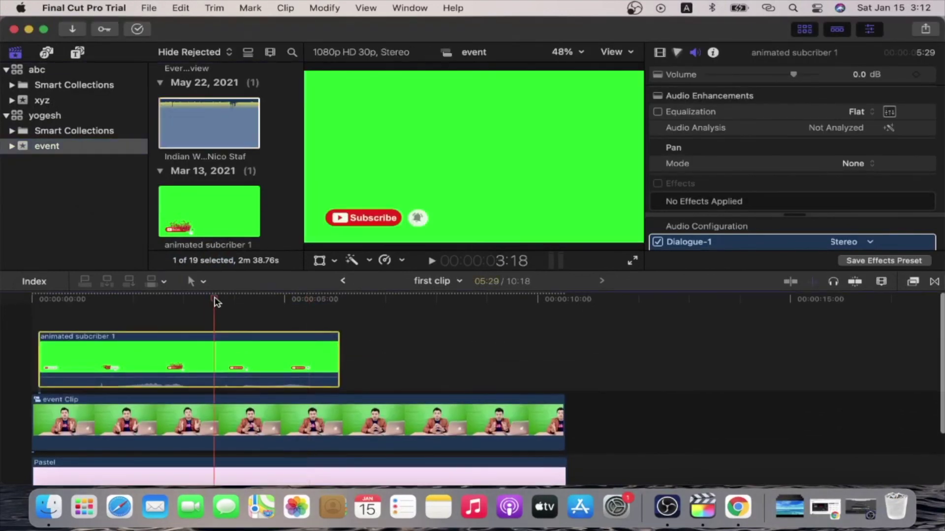
click(909, 285)
drag(801, 355, 221, 359)
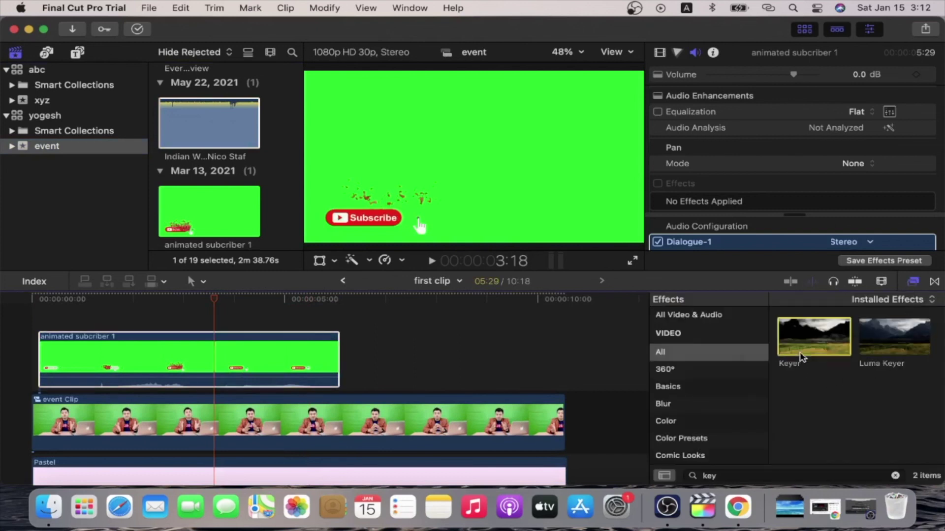
click(152, 297)
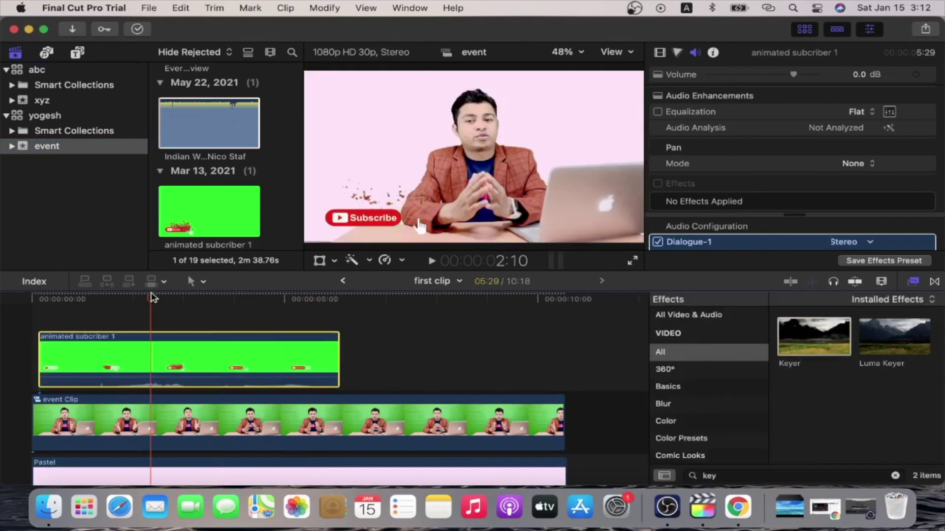
key(space)
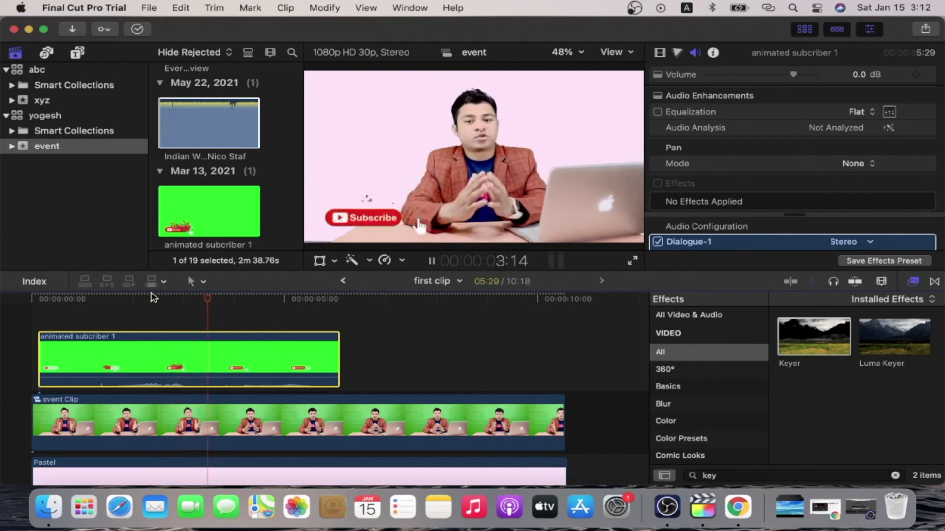
key(space)
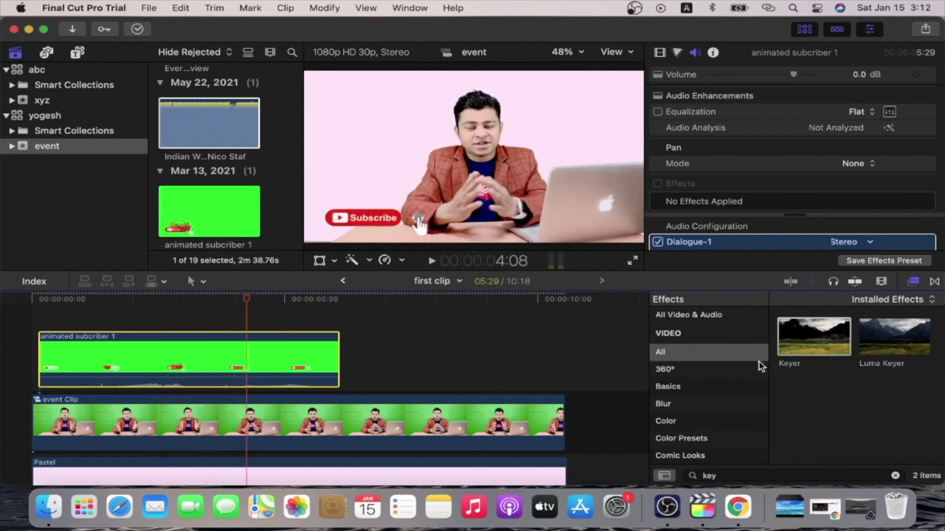
key(Delete)
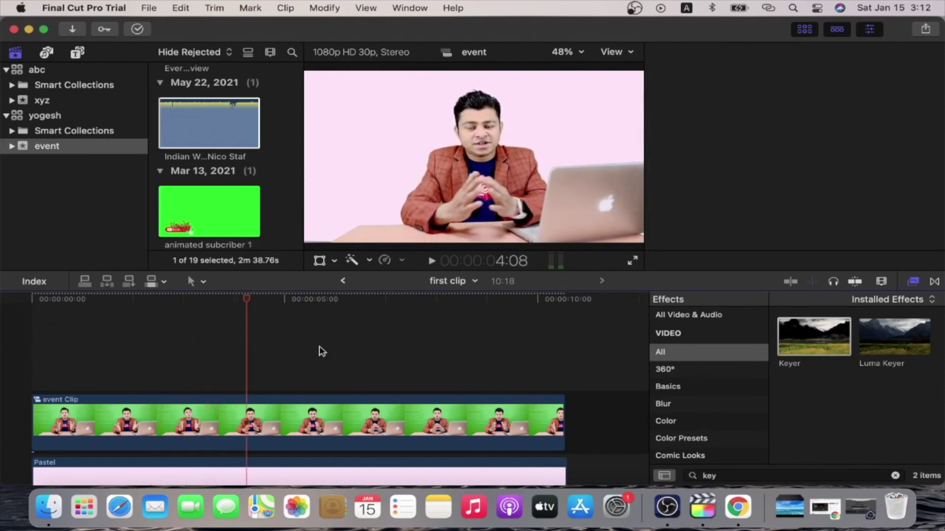
click(918, 284)
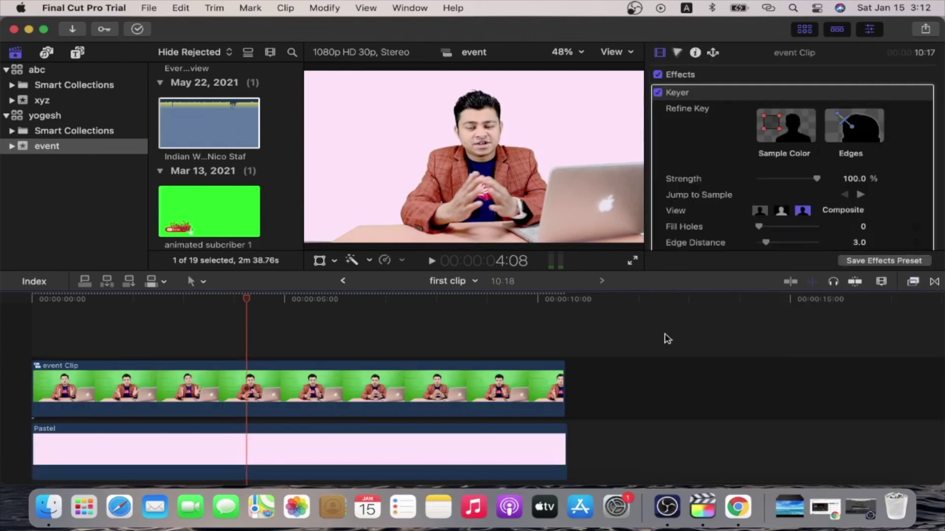
Lengthen the pink Pastel solid to 16:29, past the event clip's end.
drag(564, 436, 888, 436)
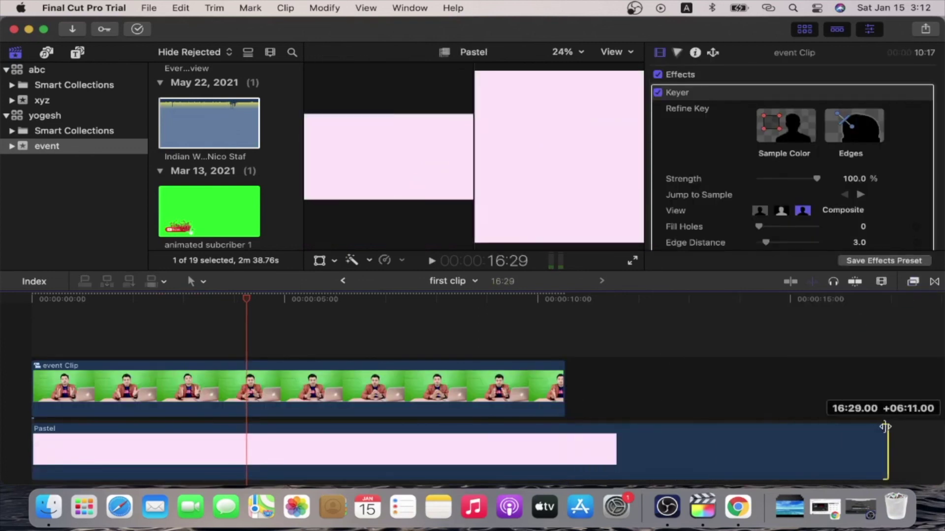
scroll(206, 157, down, 3)
scroll(207, 158, down, 2)
scroll(206, 157, down, 3)
scroll(207, 157, down, 2)
scroll(207, 157, up, 3)
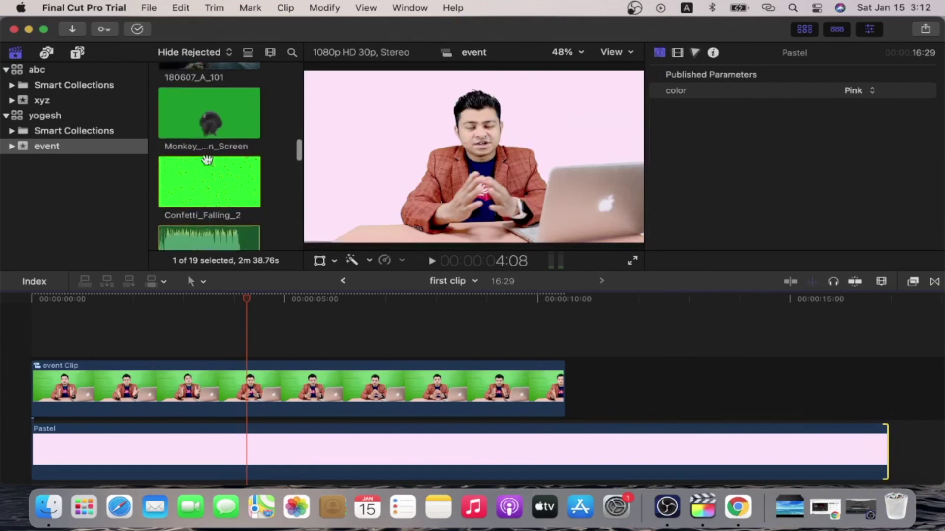
scroll(207, 157, up, 3)
scroll(210, 236, up, 1)
scroll(211, 239, down, 2)
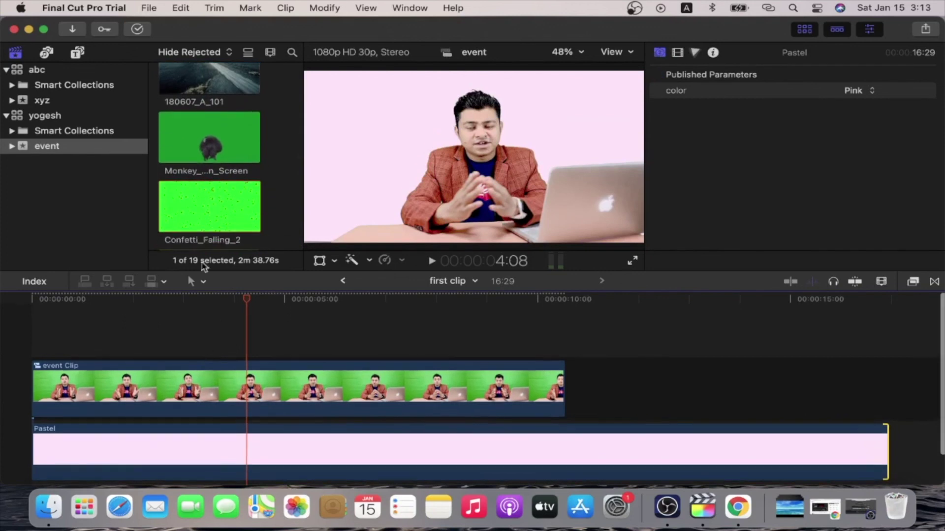
mouse_move(200, 205)
mouse_down()
mouse_move(151, 312)
mouse_move(31, 314)
mouse_up()
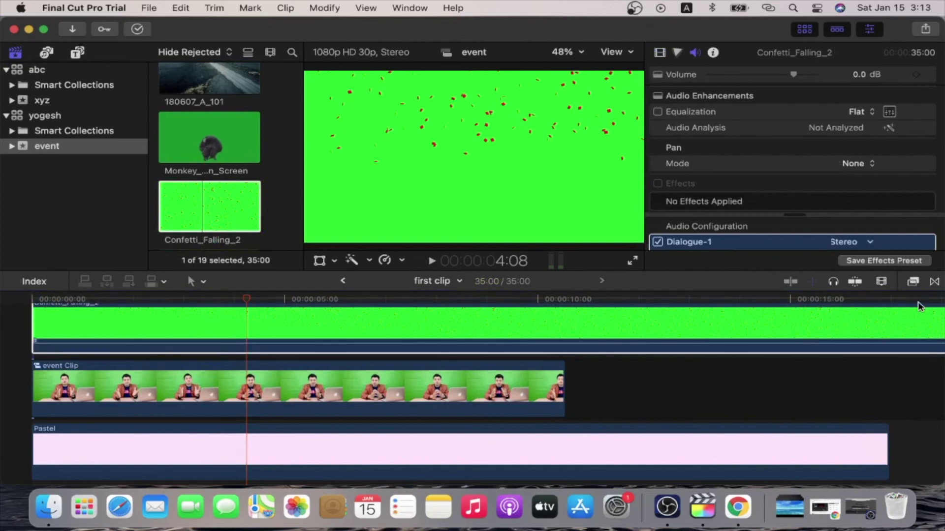
click(912, 281)
drag(807, 338, 570, 320)
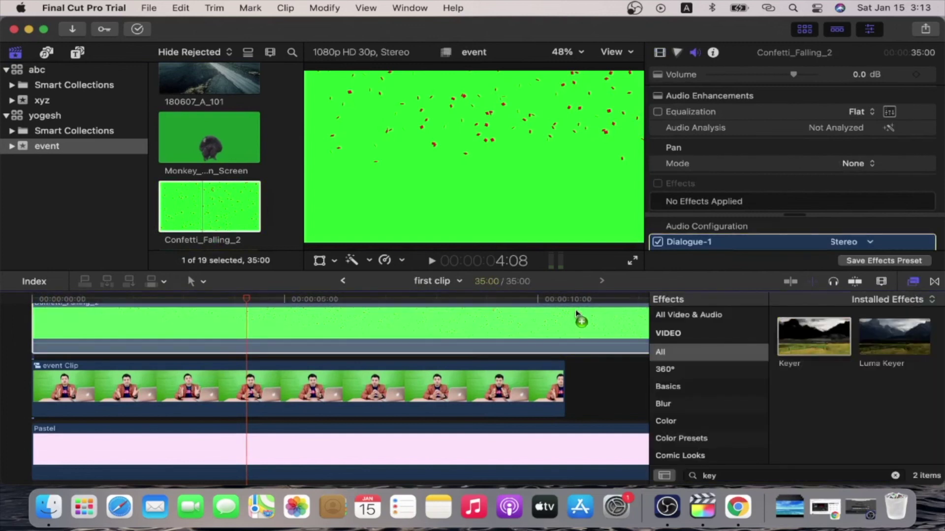
click(906, 282)
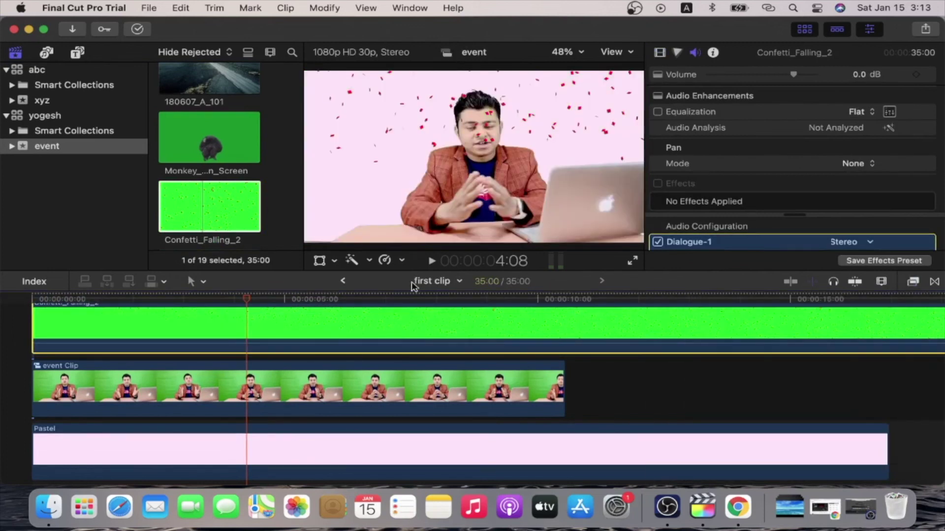
click(190, 298)
key(space)
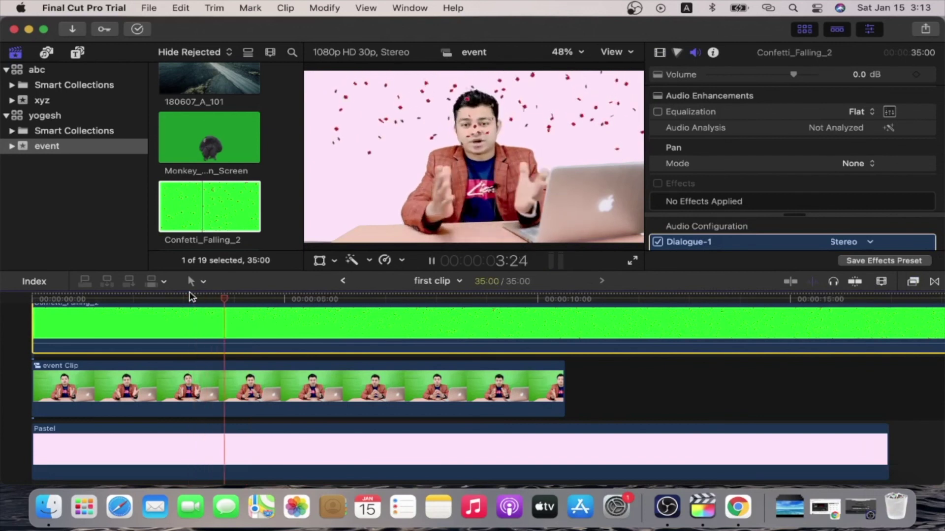
key(space)
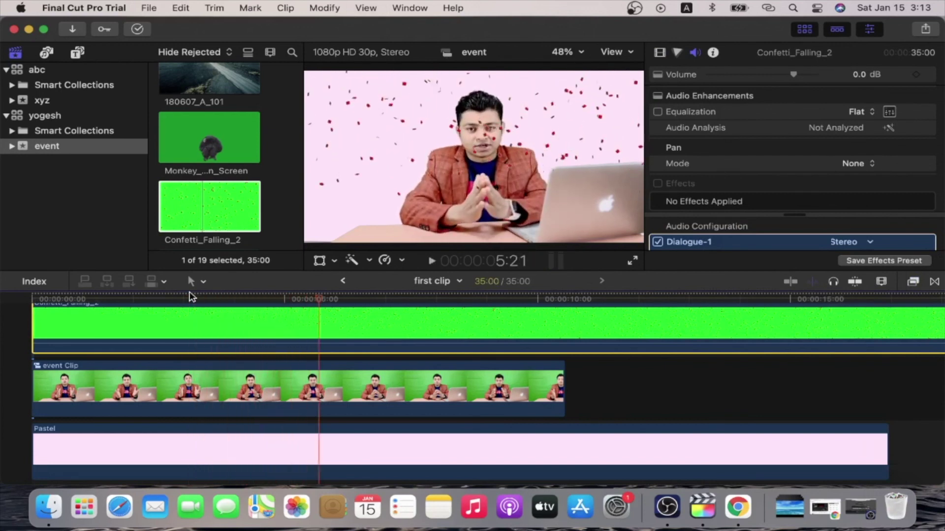
key(Delete)
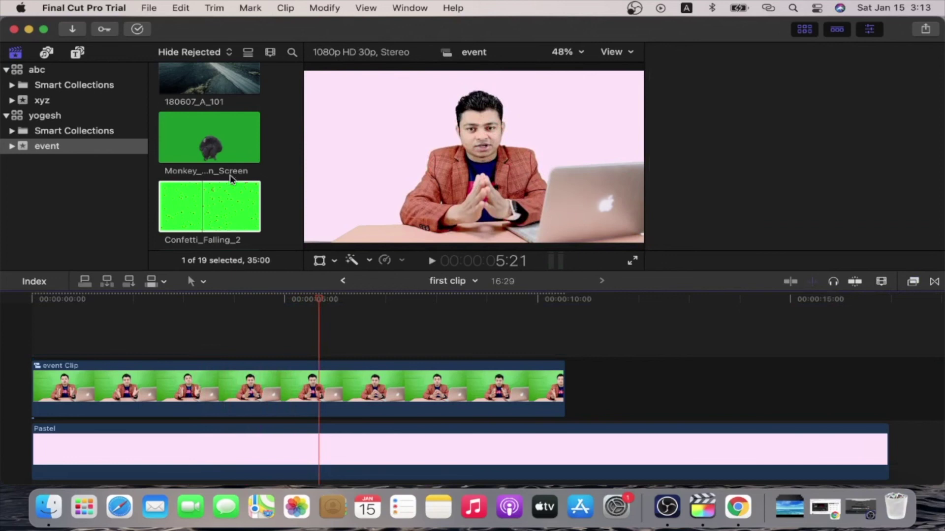
Add Monkey_on_Green_Screen to the timeline, apply Keyer to it, and play it back.
drag(230, 147, 626, 381)
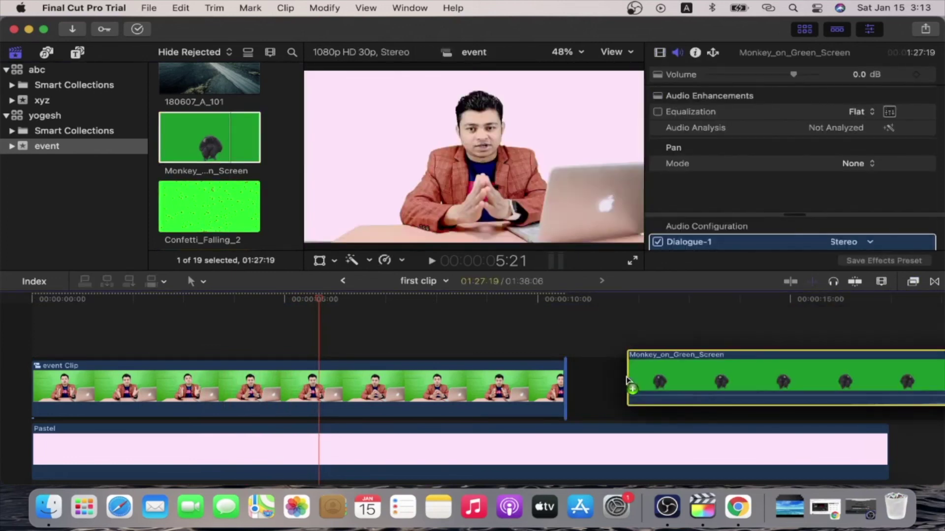
click(913, 281)
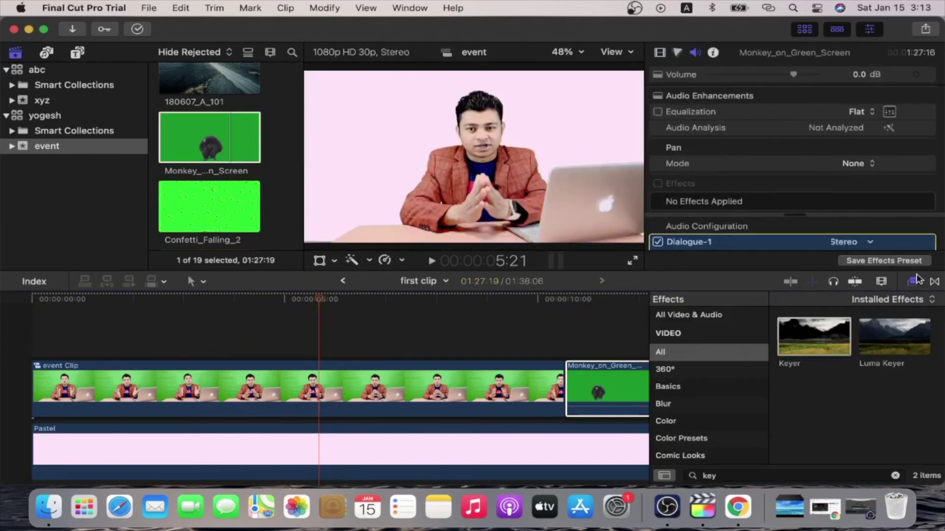
click(916, 279)
scroll(510, 369, right, 5)
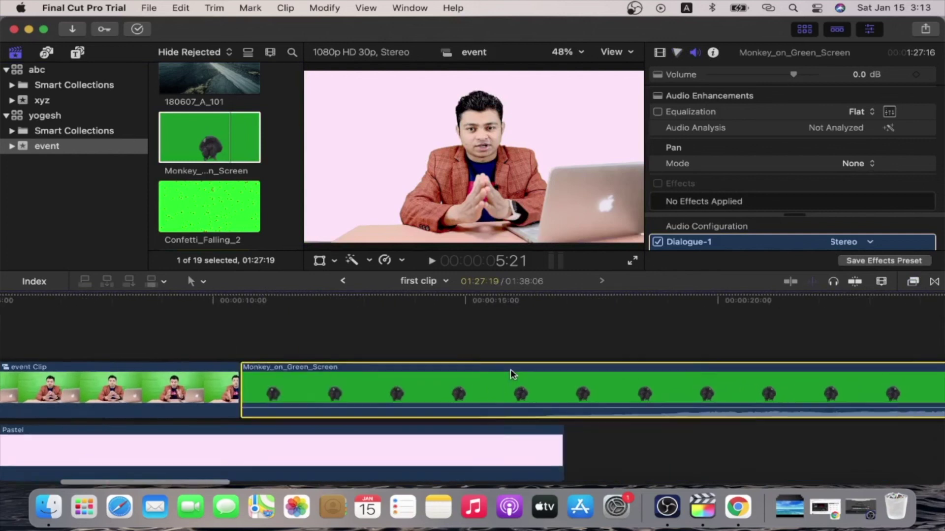
click(385, 300)
key(space)
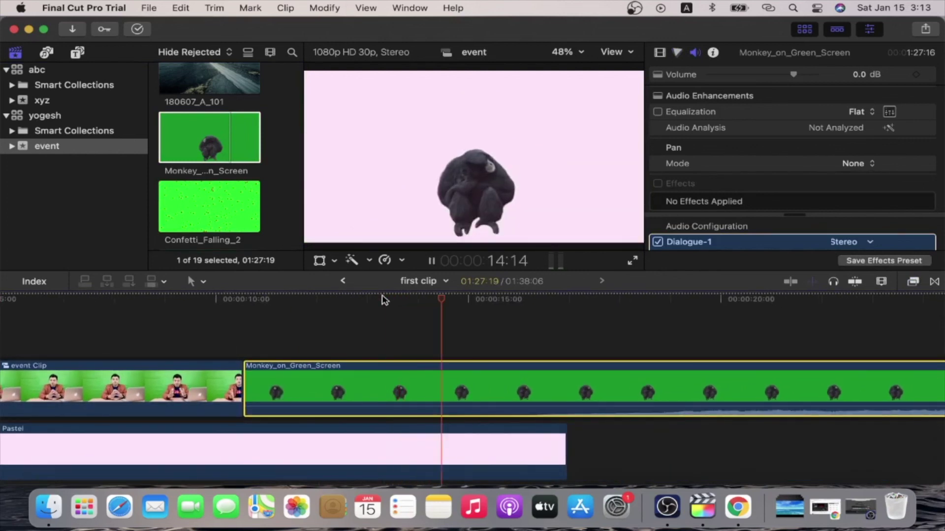
key(space)
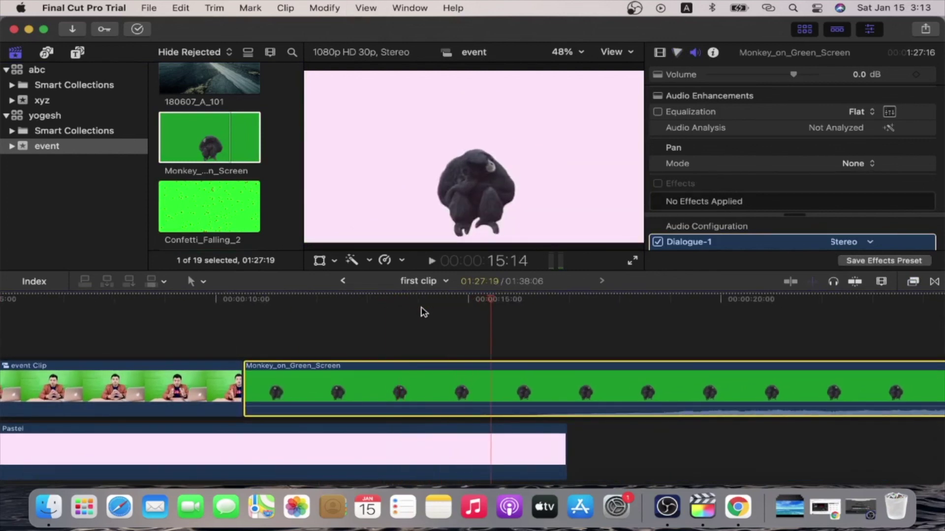
Shrink the monkey, connect it above the presenter at the start, and move it lower left.
click(321, 261)
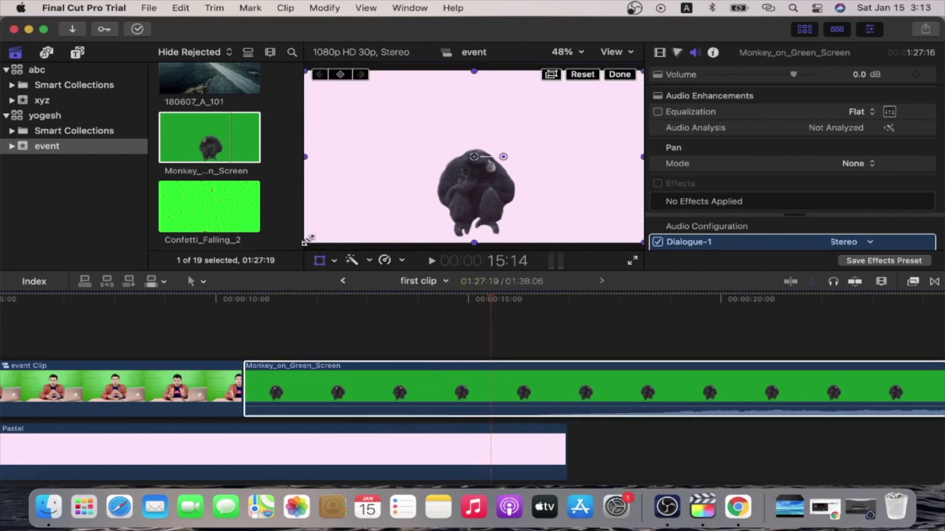
drag(307, 241, 410, 188)
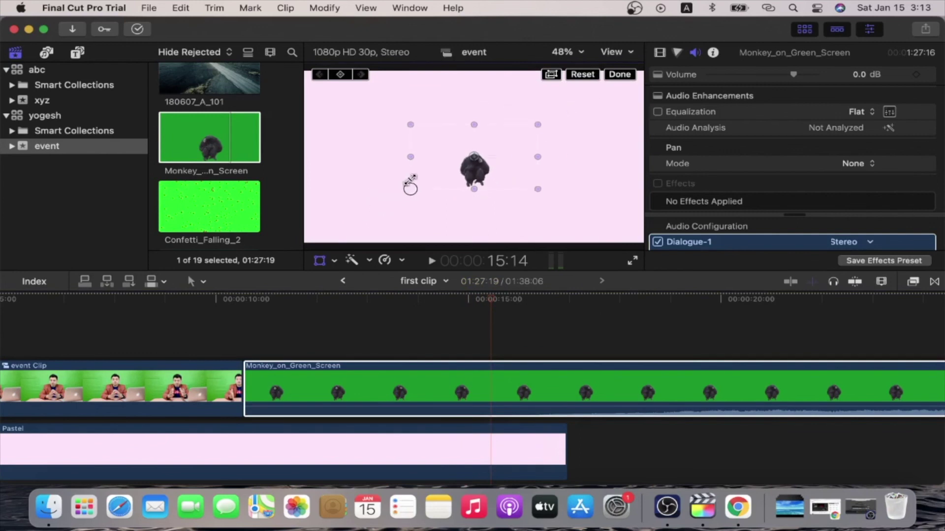
scroll(389, 418, left, 10)
scroll(388, 418, down, 2)
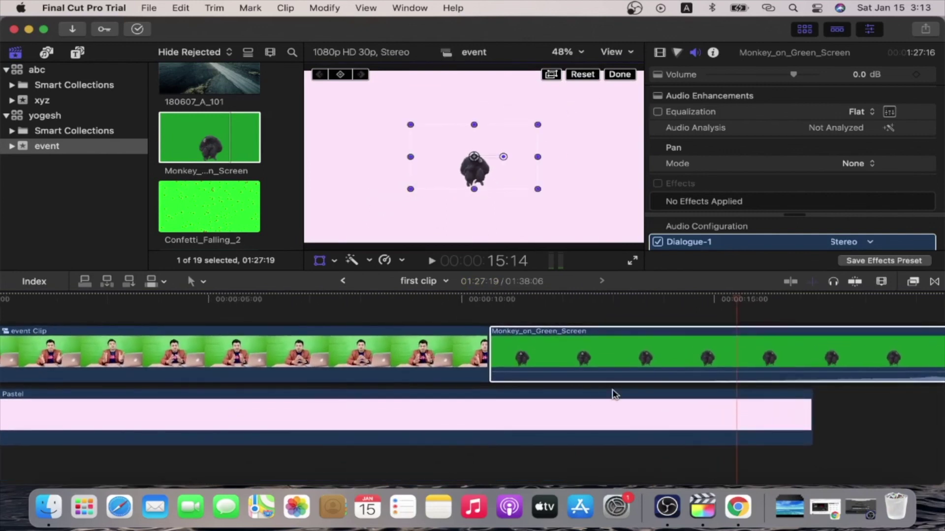
mouse_move(614, 393)
mouse_down()
mouse_move(113, 346)
mouse_move(112, 332)
mouse_up()
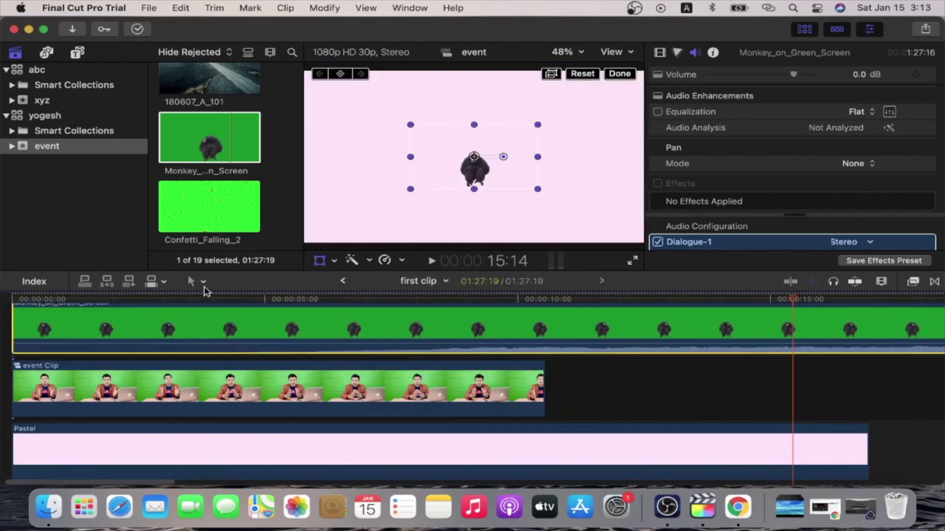
click(197, 299)
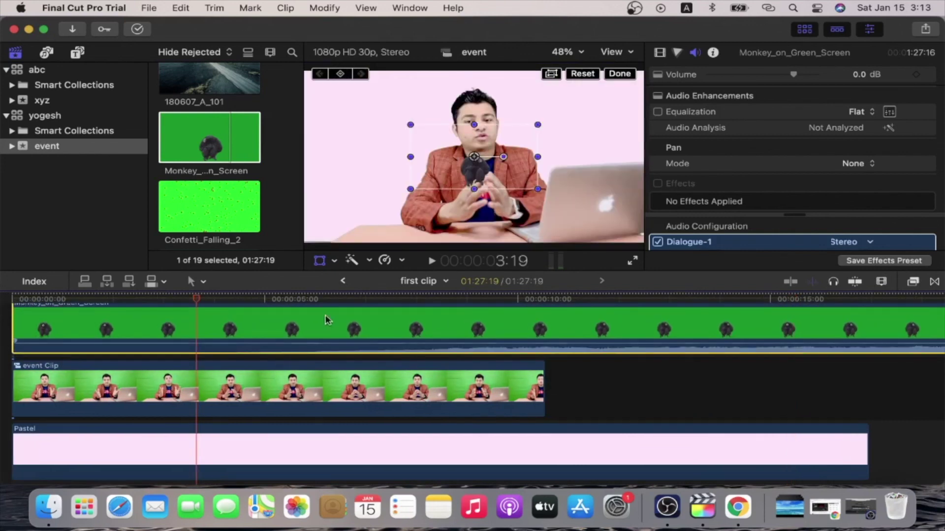
mouse_move(472, 175)
mouse_down()
mouse_move(466, 218)
mouse_move(615, 224)
mouse_up()
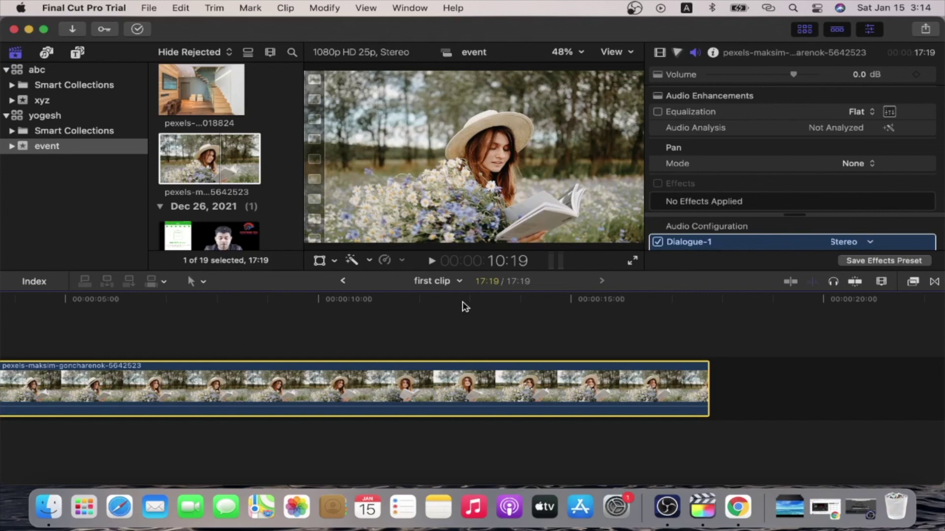
Trim the flower-field clip to 9:10 and place the playhead near its end.
key(super+z)
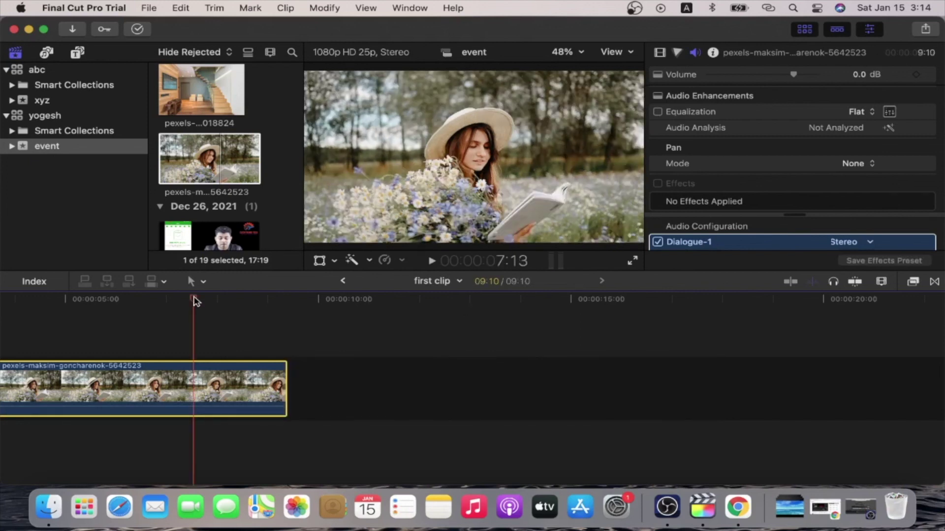
scroll(194, 301, left, 5)
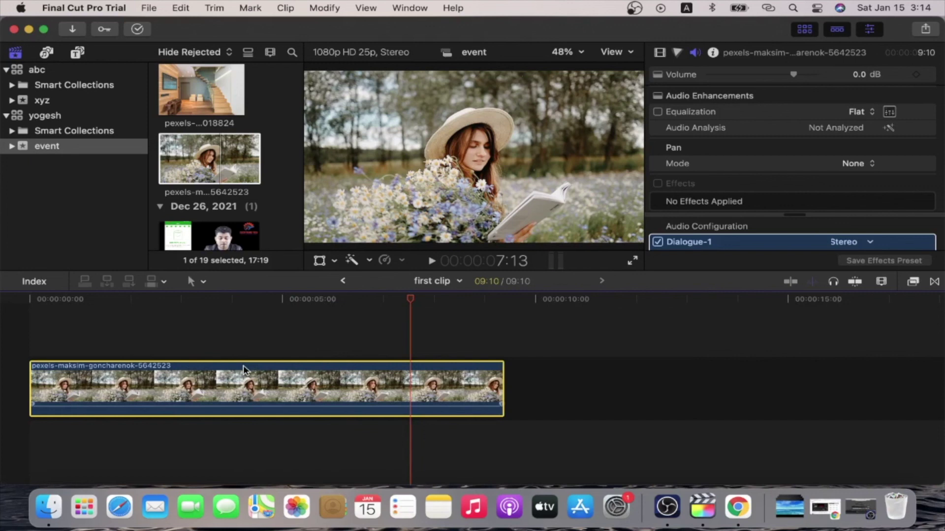
drag(413, 302, 508, 321)
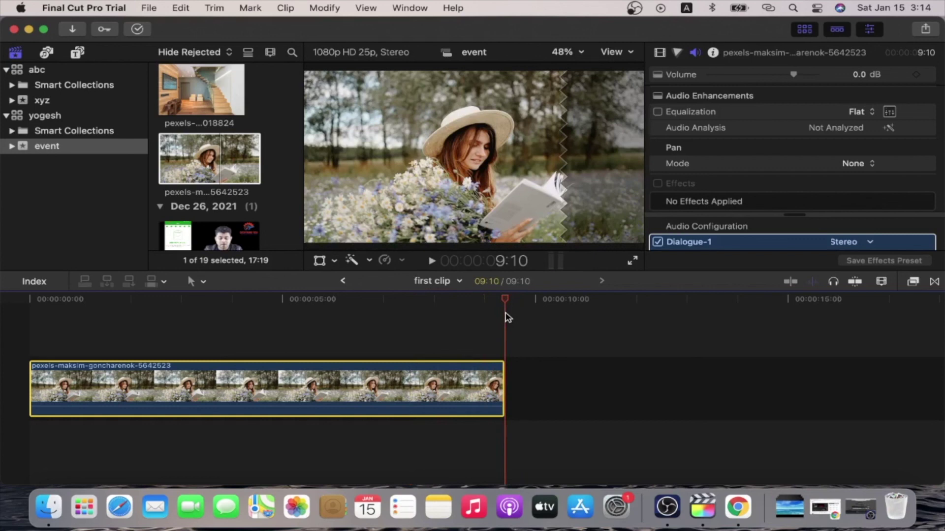
Paste copies of the trimmed clip at the end, then delete the extra copy.
key(cmd+v)
key(cmd+v)
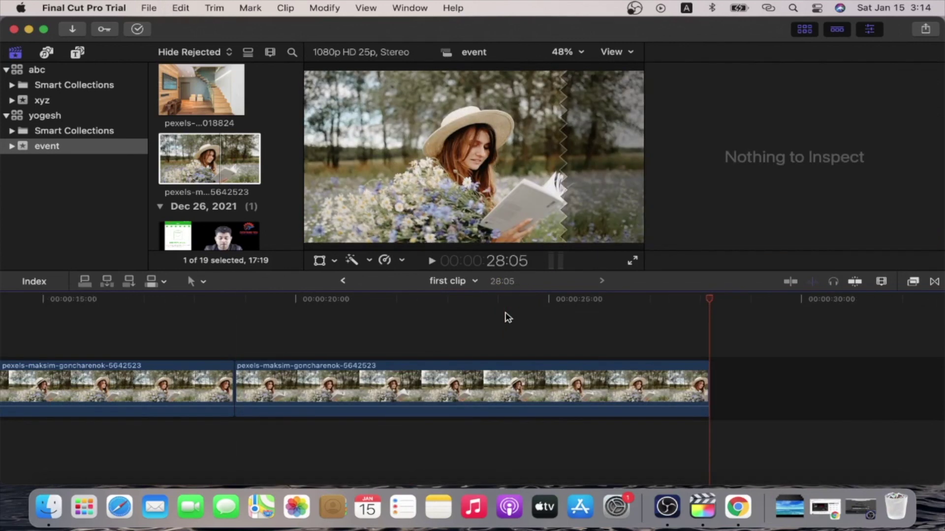
key(cmd+v)
scroll(508, 318, left, 15)
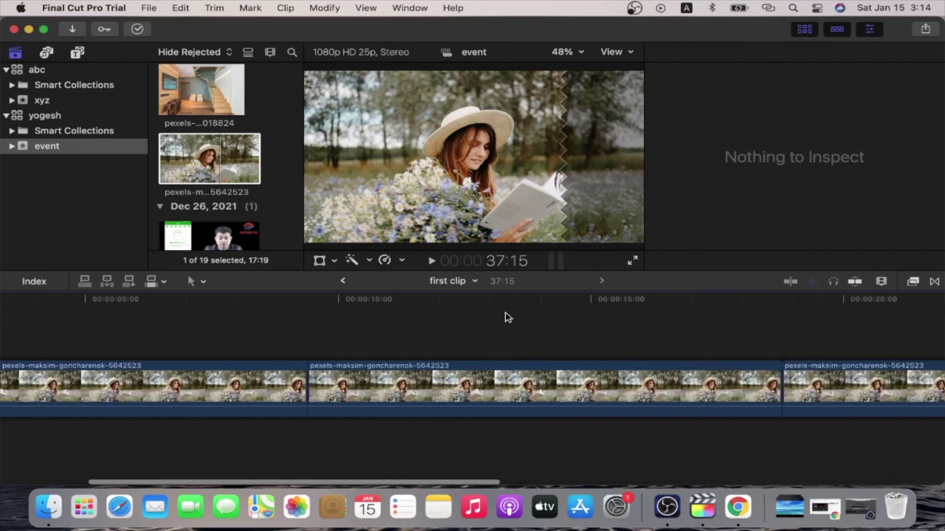
click(492, 389)
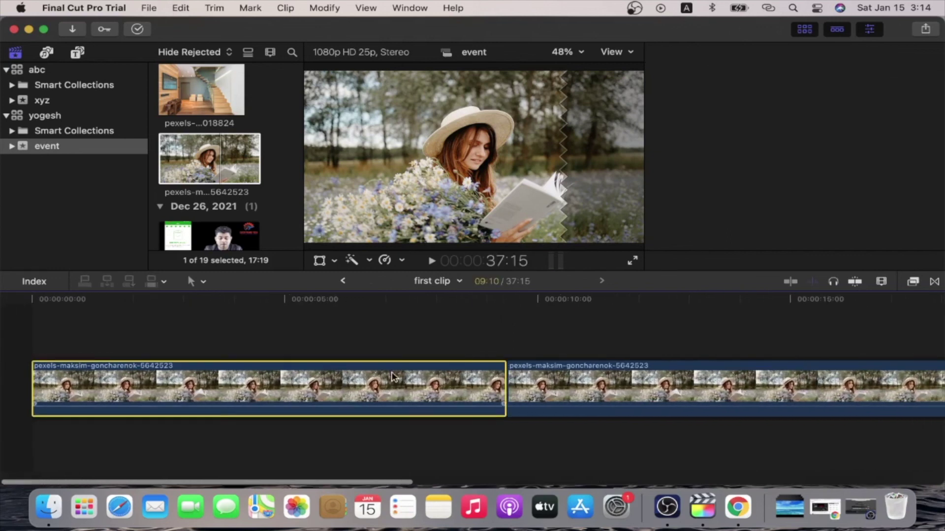
click(565, 376)
key(Delete)
Drag the animated subcriber 1 clip into the timeline above the flower-field footage.
scroll(213, 107, down, 5)
scroll(213, 107, down, 3)
scroll(213, 106, up, 10)
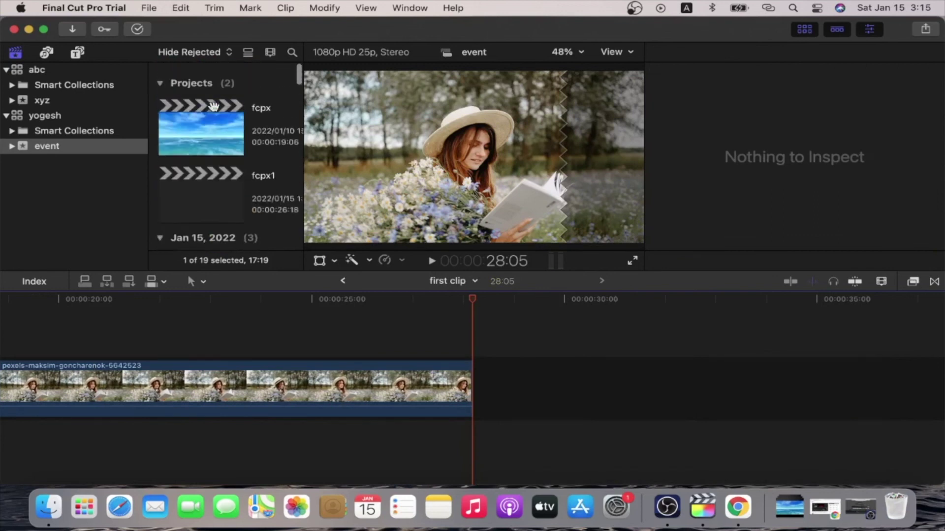
scroll(213, 107, down, 10)
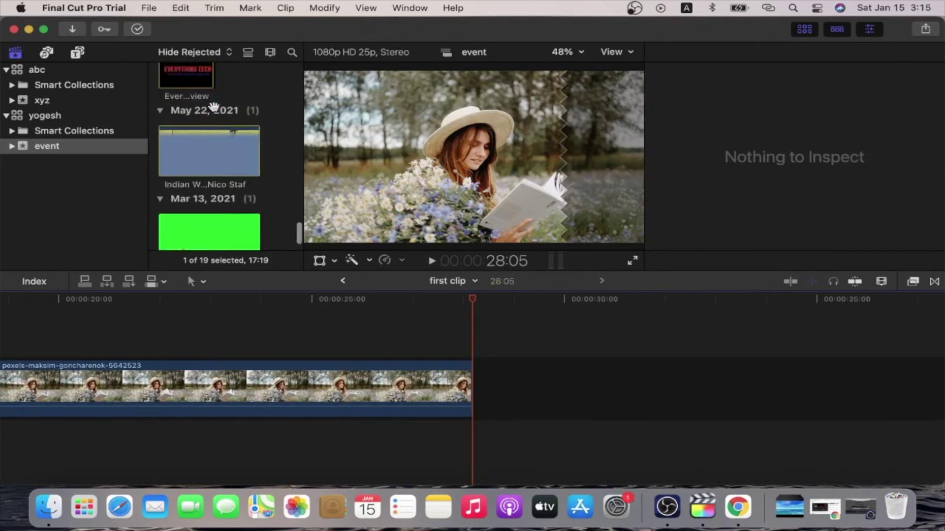
click(196, 207)
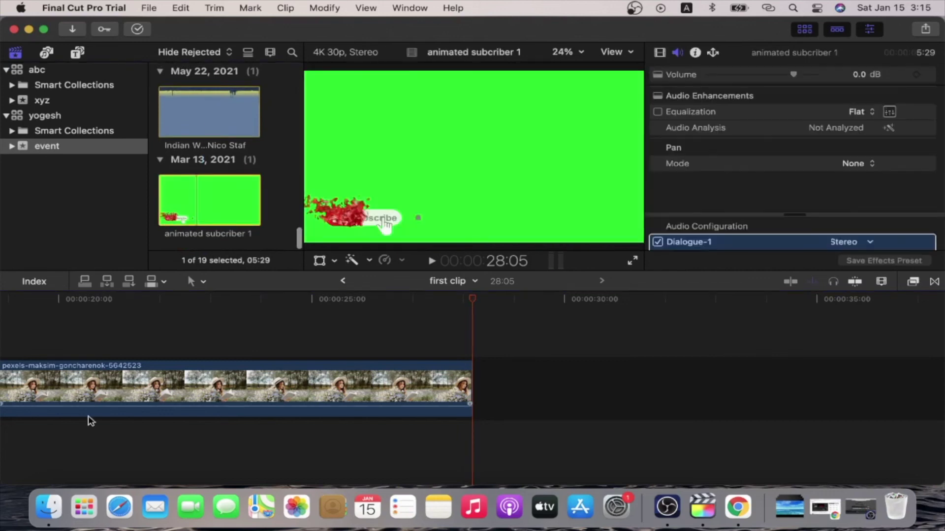
key(super+z)
scroll(327, 312, left, 5)
scroll(238, 414, left, 10)
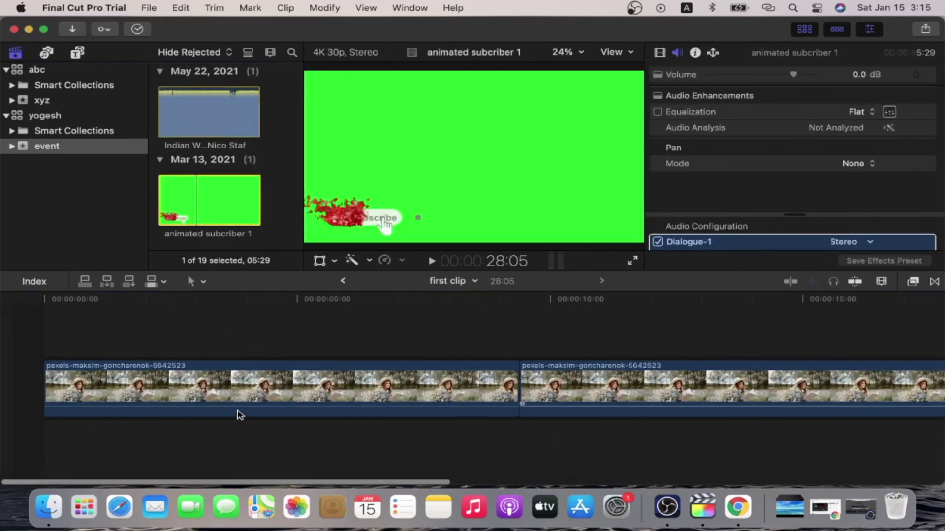
drag(196, 188, 77, 329)
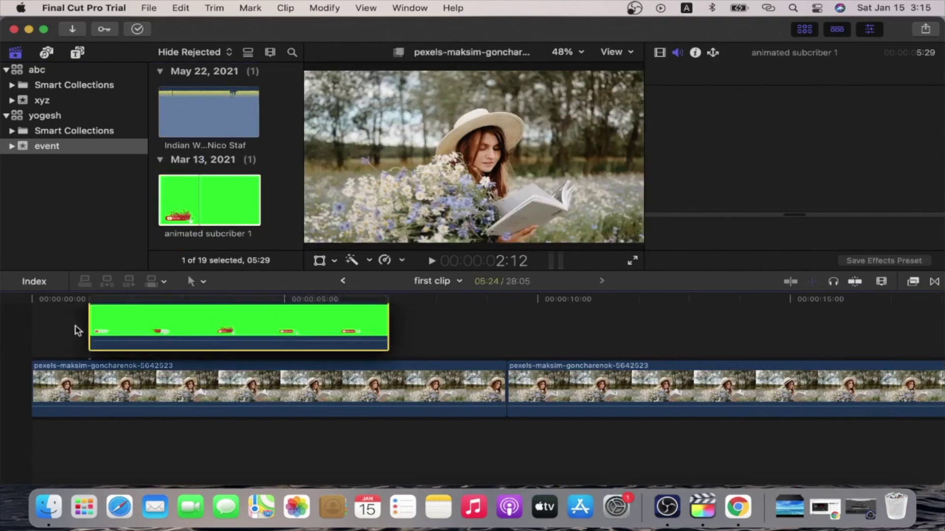
Preview the Keyer effect on the green clip and check the overlay at 4:09.
click(912, 285)
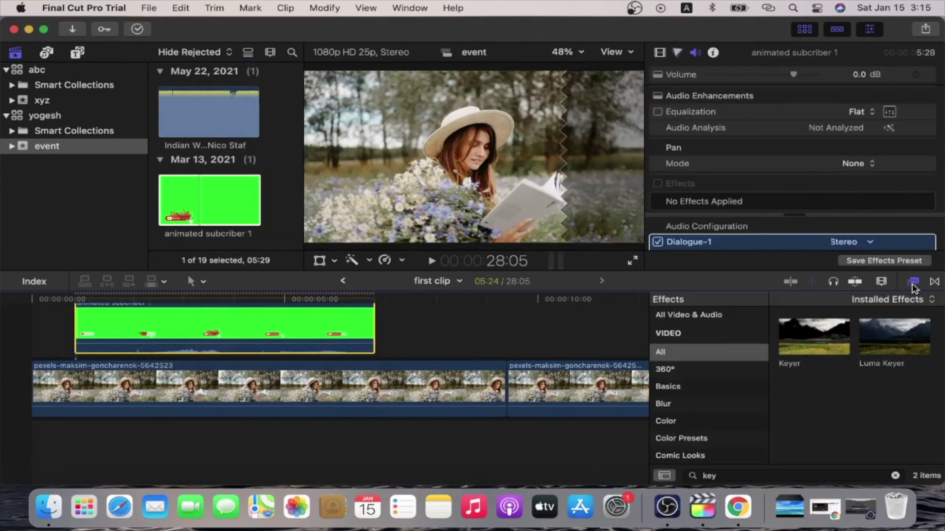
drag(803, 343, 792, 321)
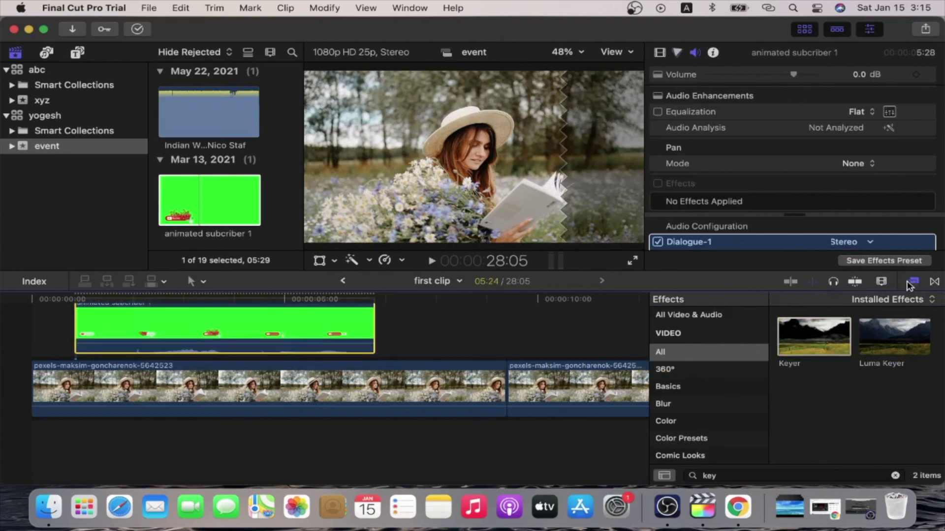
click(910, 285)
click(253, 296)
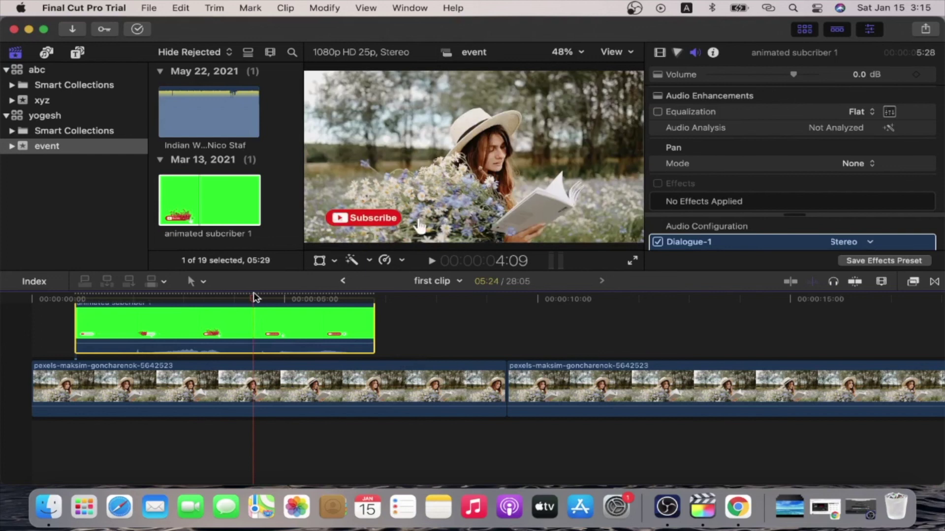
scroll(255, 294, up, 2)
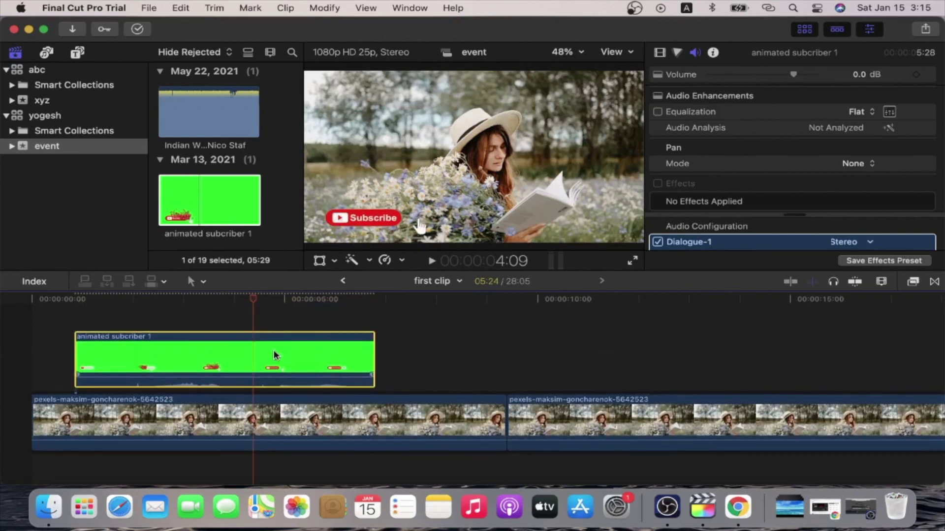
scroll(274, 353, right, 10)
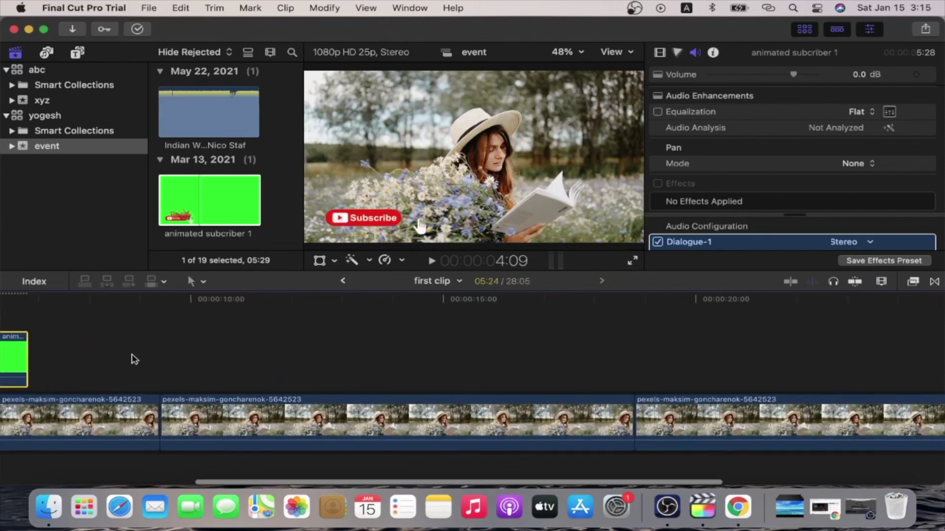
scroll(133, 359, left, 10)
scroll(133, 360, left, 2)
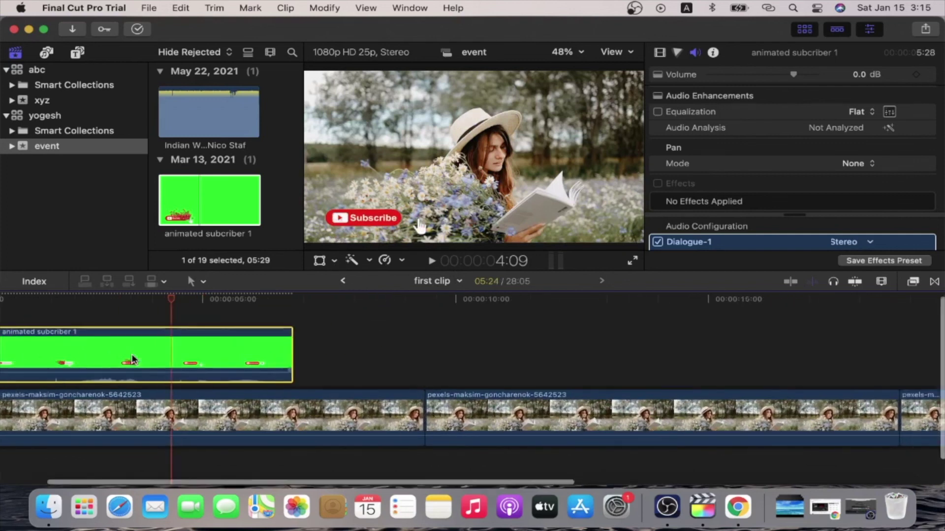
scroll(133, 359, right, 10)
Connect the green clip above the storyline at 21 seconds and trim it to about 3 seconds.
click(631, 298)
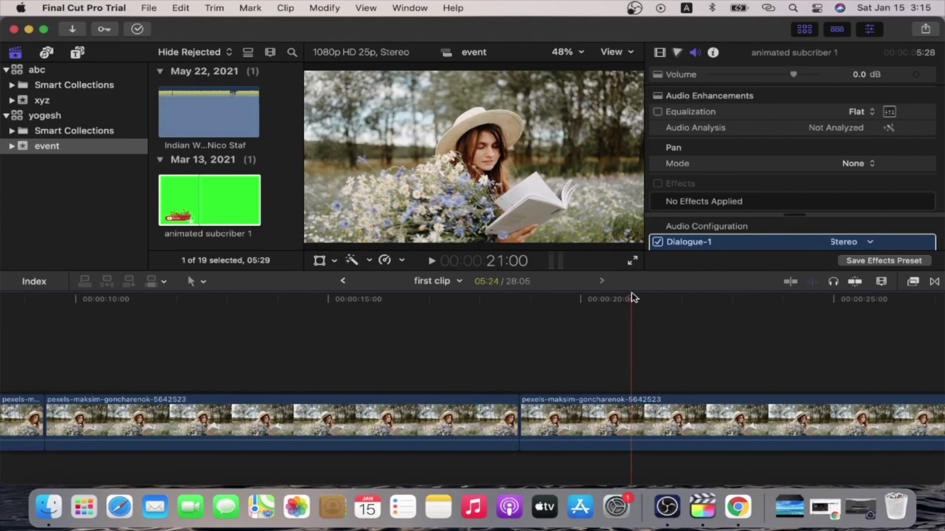
key(q)
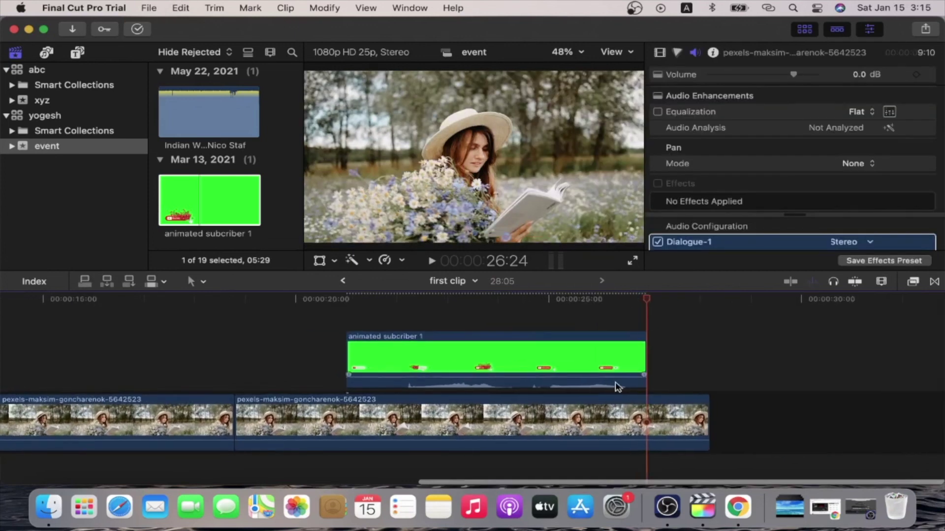
drag(646, 365, 494, 349)
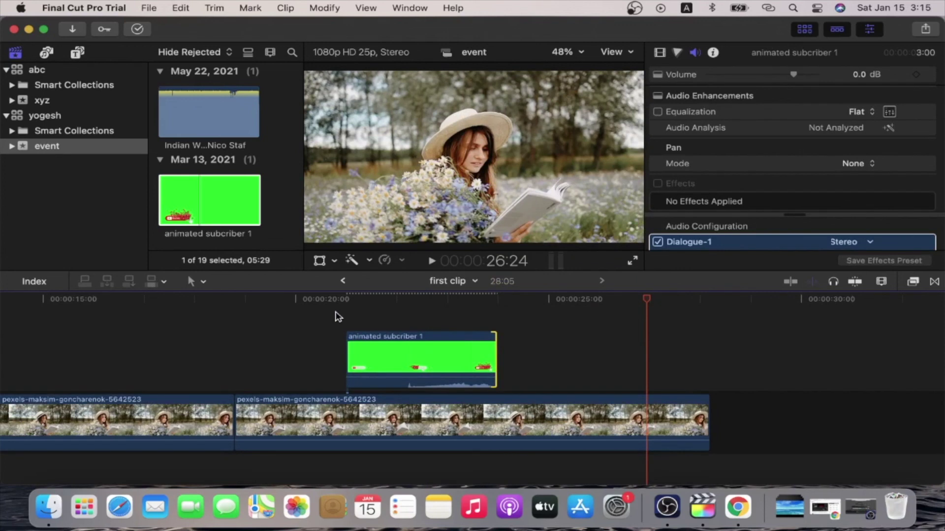
click(338, 317)
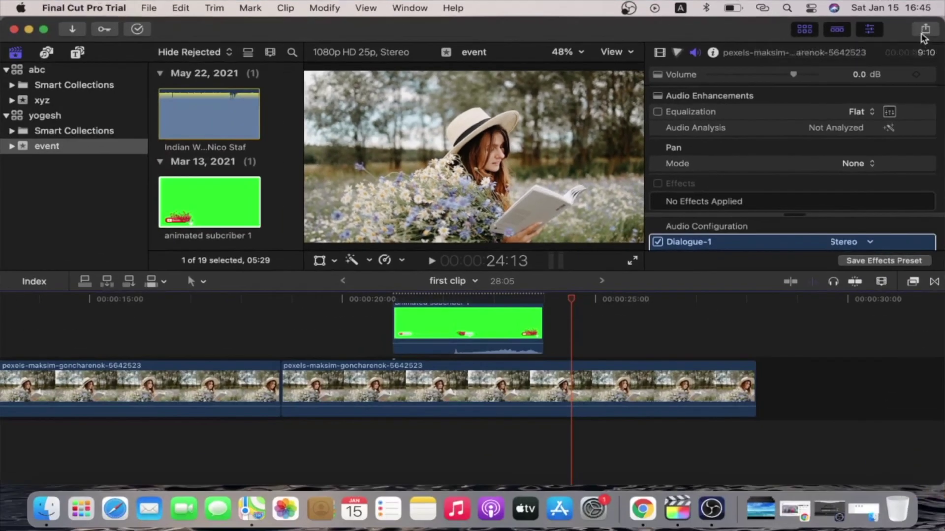
Choose Master File from the Share menu to export the first clip project.
click(925, 31)
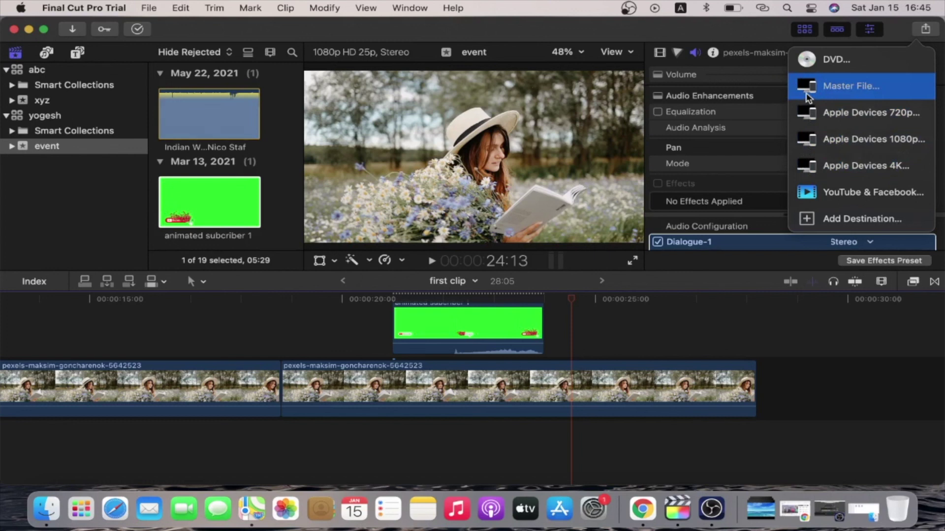
click(838, 93)
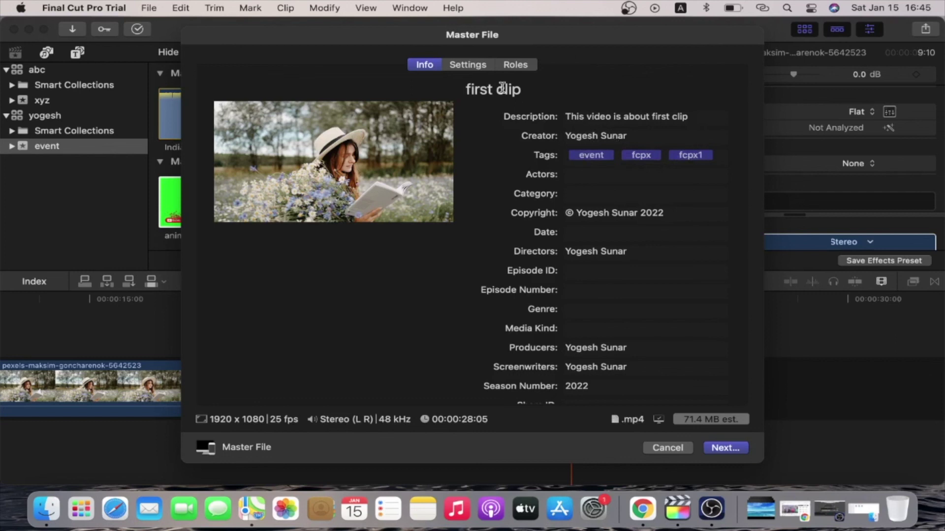
Set the master export to Computer format, H.264 Better Quality, 1920 x 1080, and continue to saving.
click(470, 65)
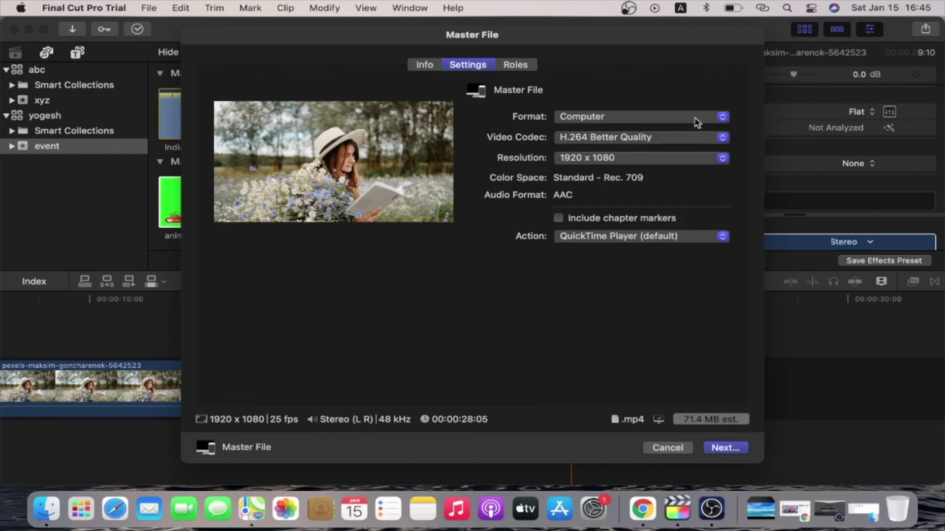
click(723, 118)
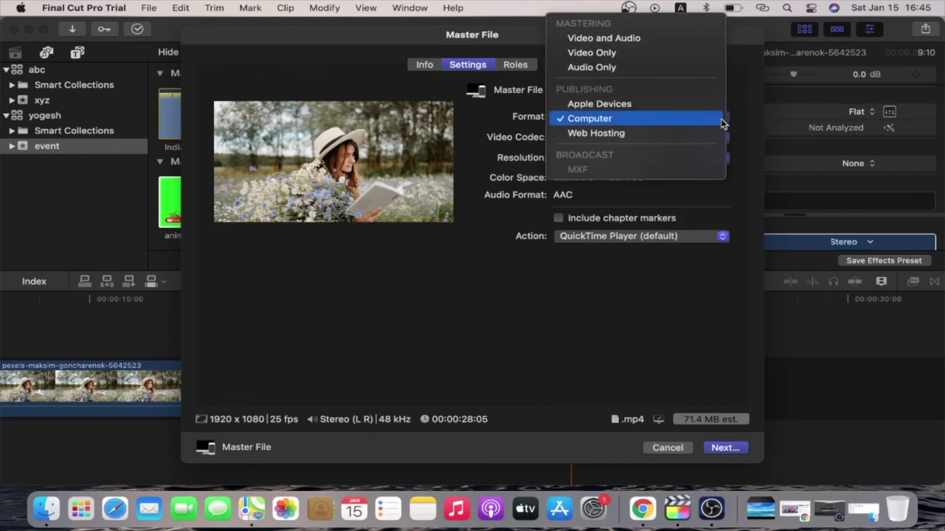
click(653, 39)
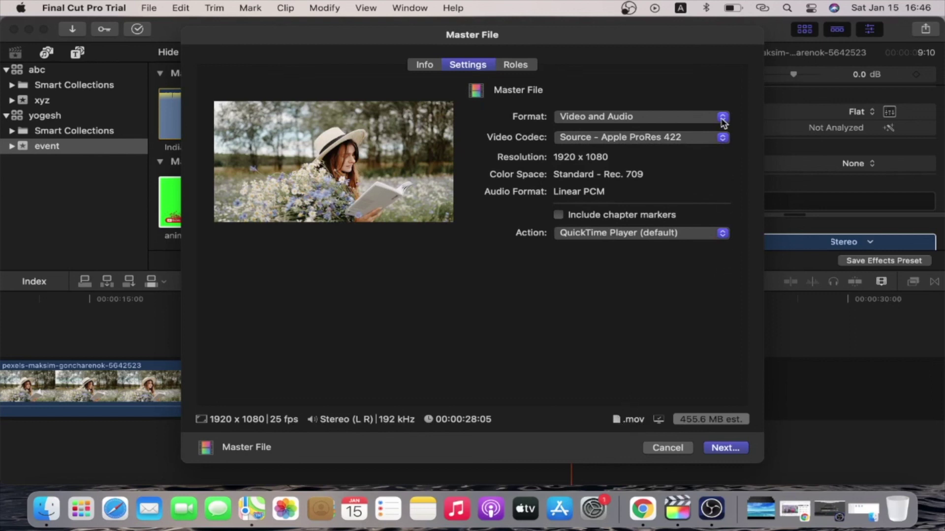
click(722, 118)
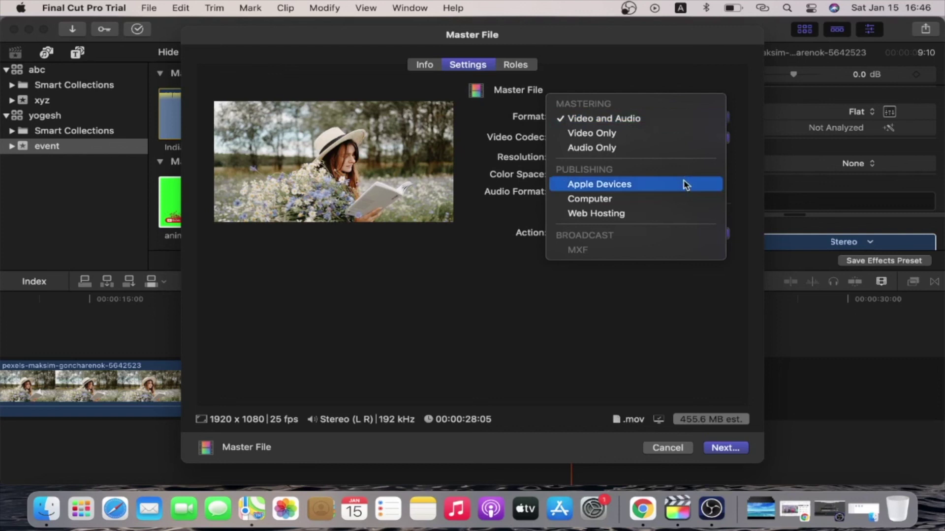
click(639, 204)
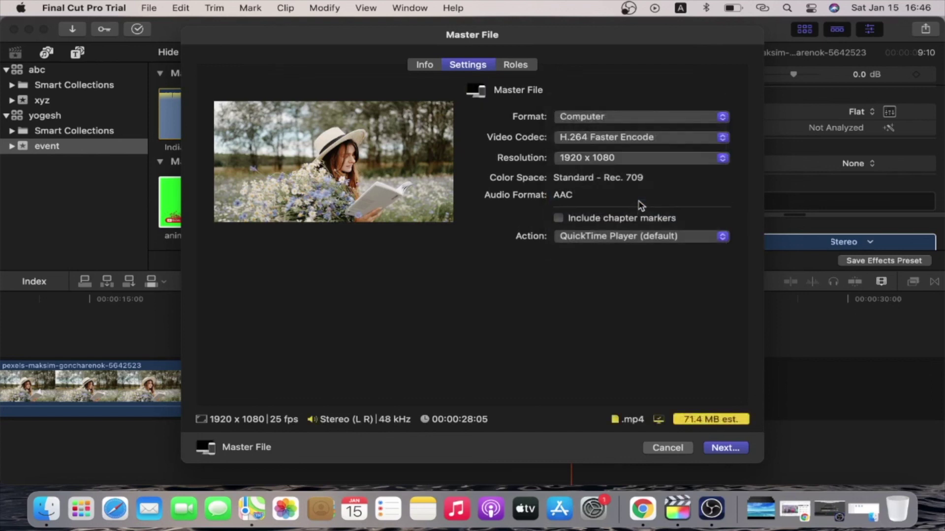
click(722, 141)
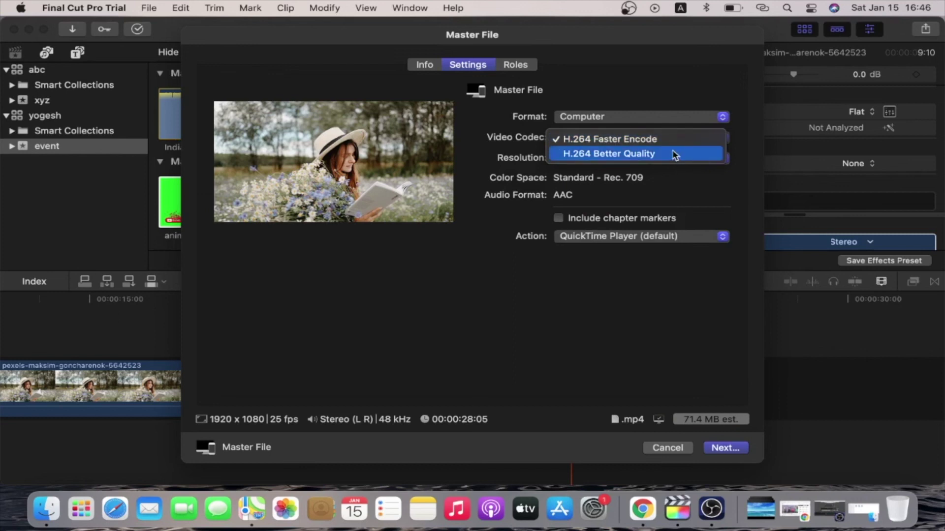
click(649, 154)
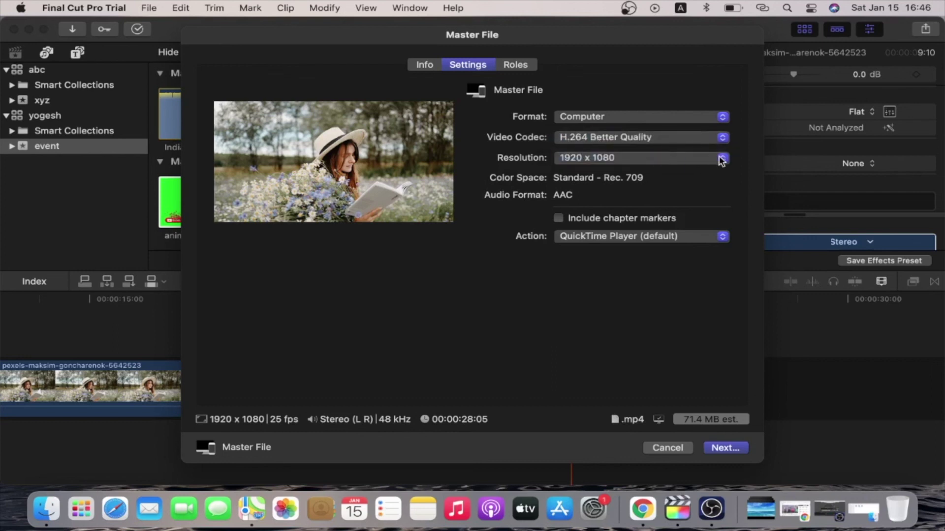
click(722, 159)
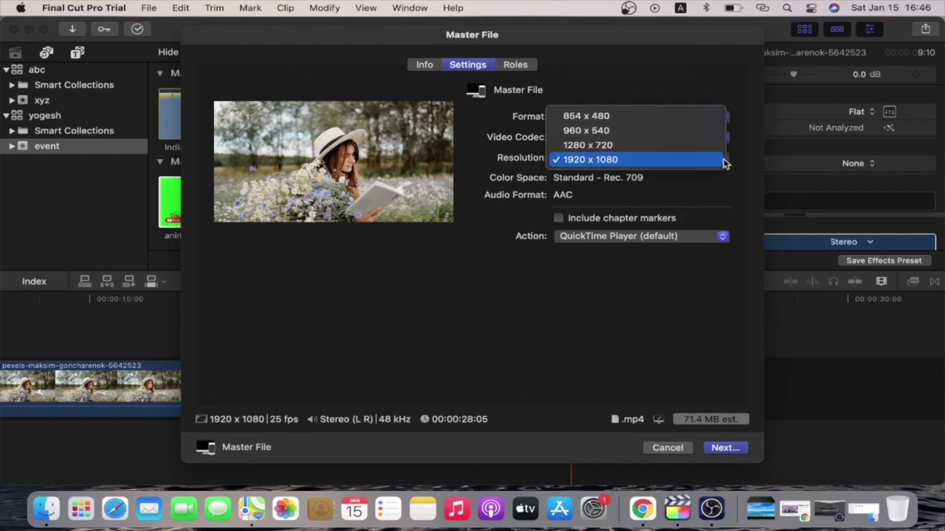
click(628, 166)
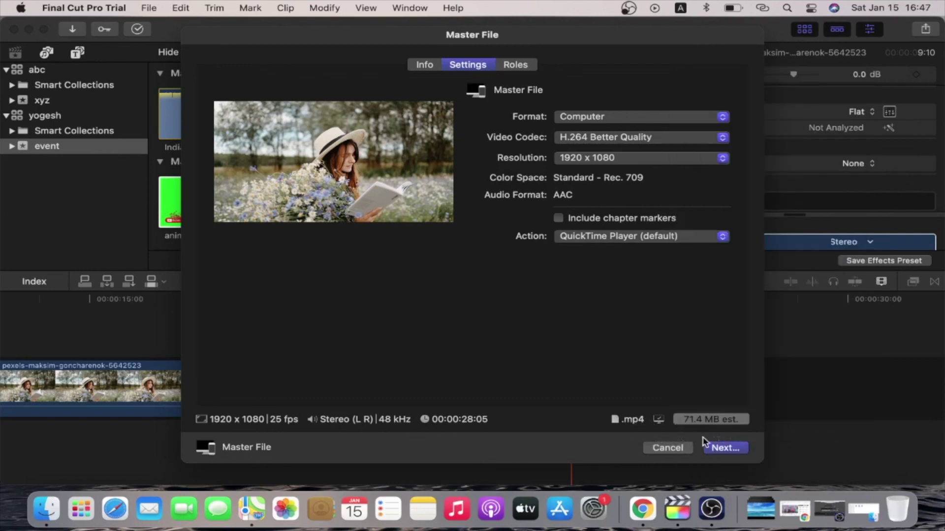
click(720, 449)
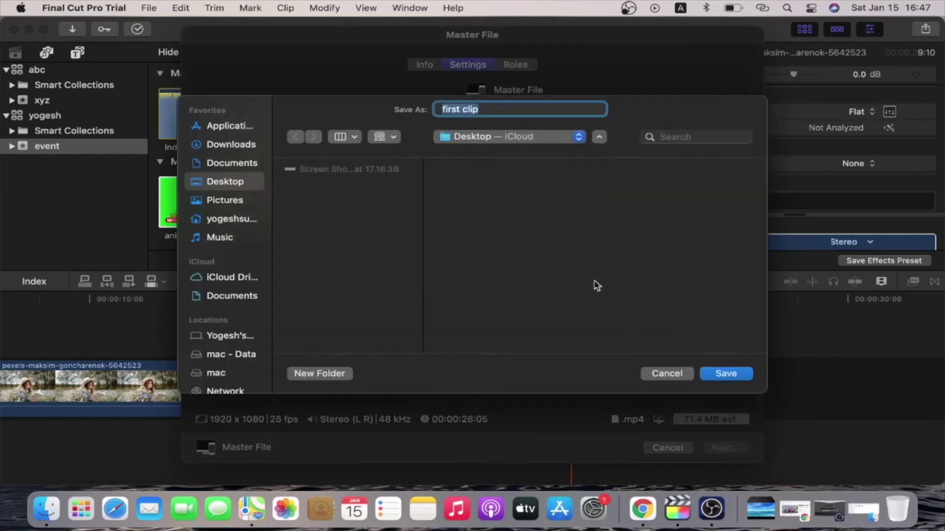
Save the export to the mac - Data > fcp > fcp tutorial folder.
click(222, 356)
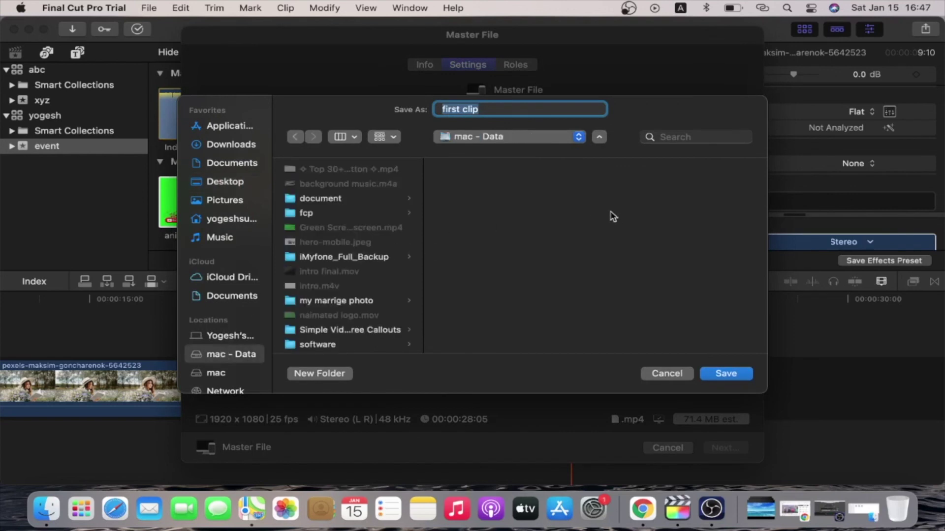
click(362, 214)
click(473, 227)
click(726, 374)
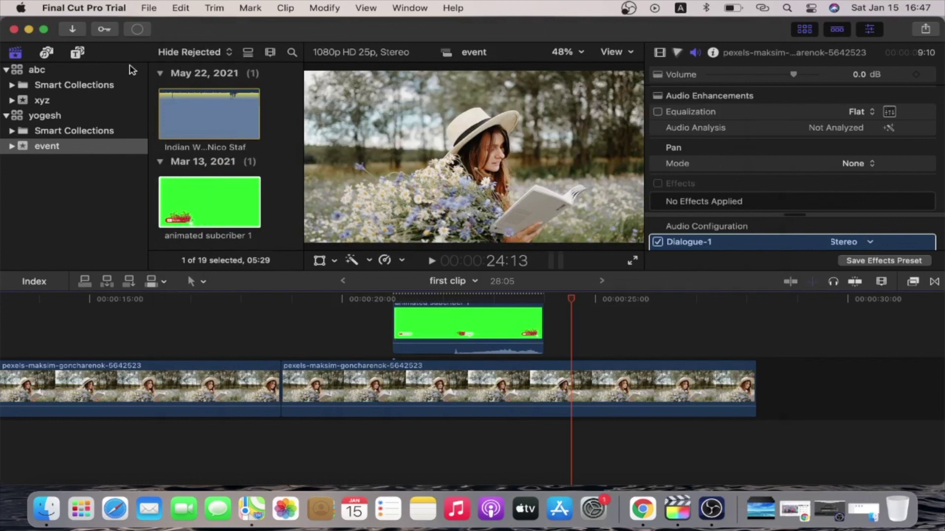
Watch the background Sharing progress of the first clip export.
click(137, 33)
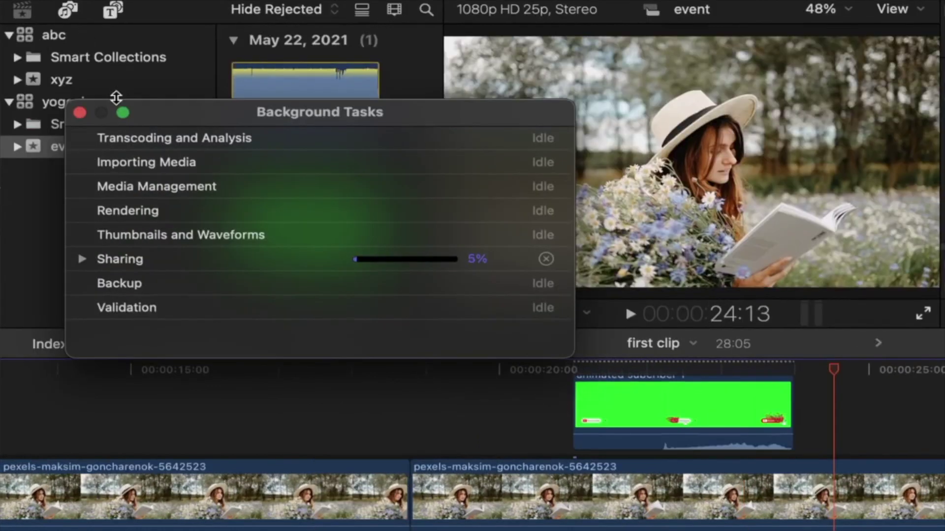
click(79, 114)
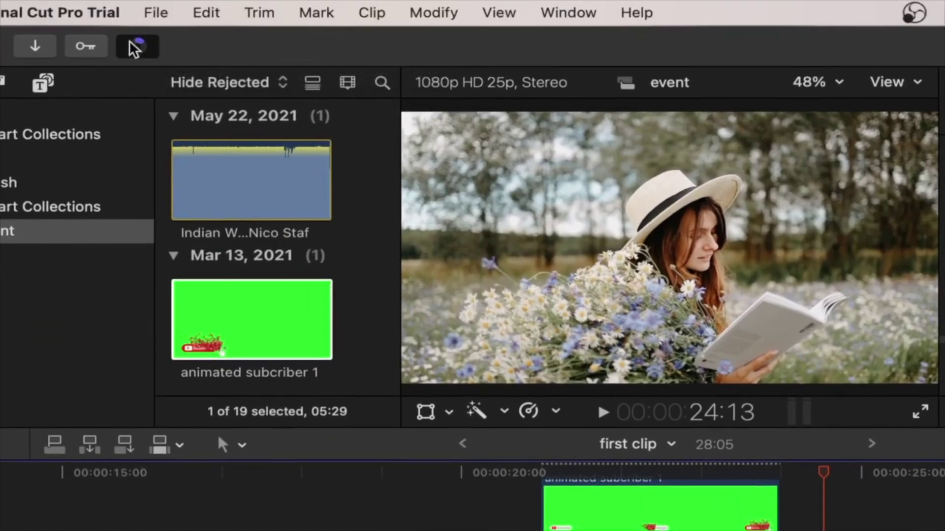
click(137, 46)
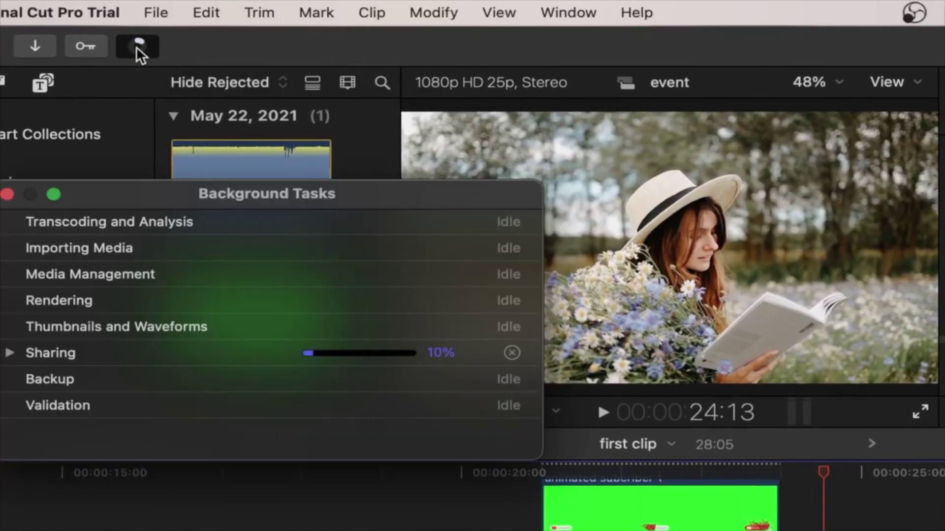